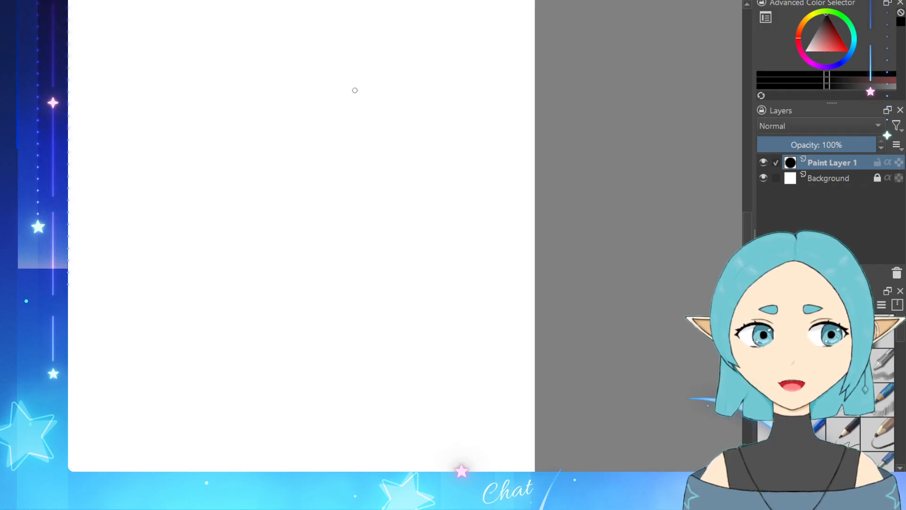
# Step: Pick a saturated blue as the brush colour and rename Paint Layer 1 to "sketch"
pyautogui.press('ctrl')
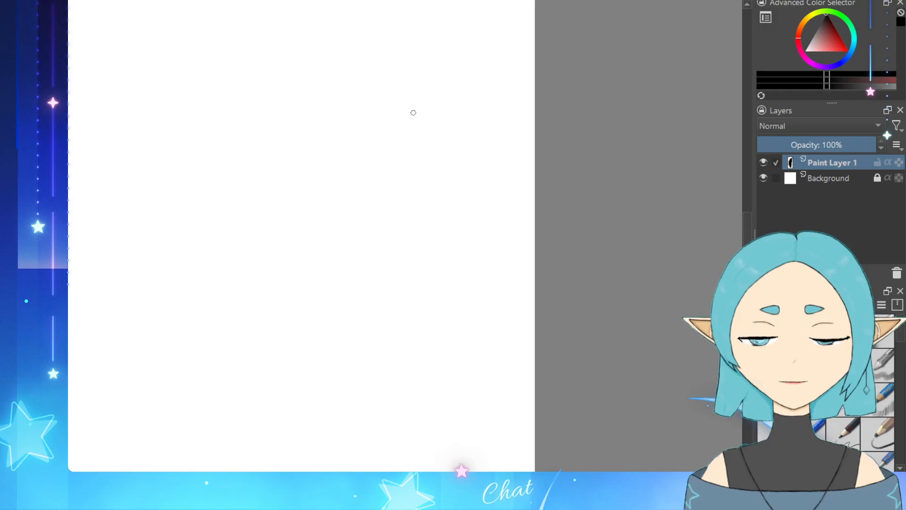
pyautogui.click(849, 53)
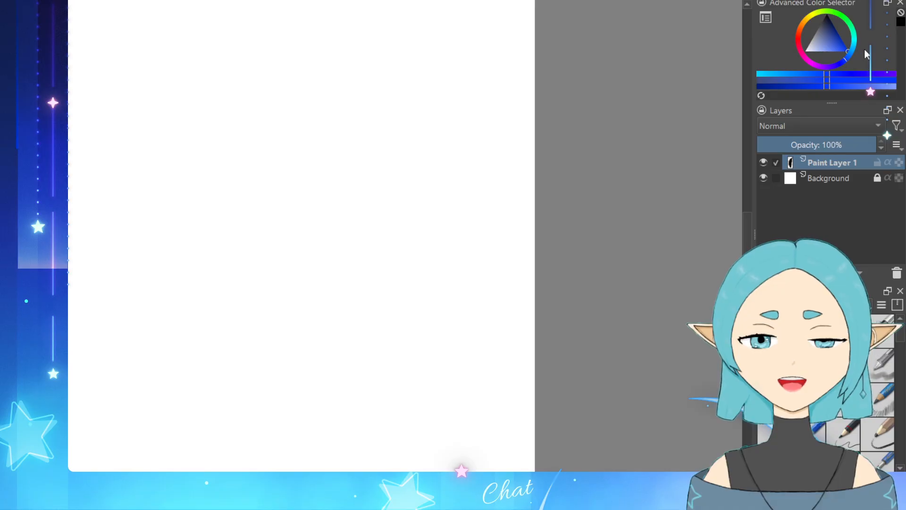
pyautogui.doubleClick(852, 163)
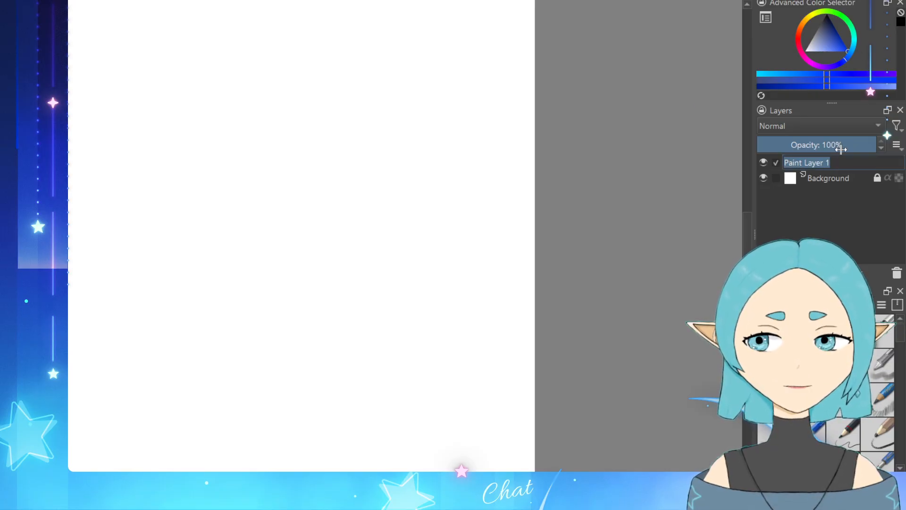
pyautogui.write('sketc')
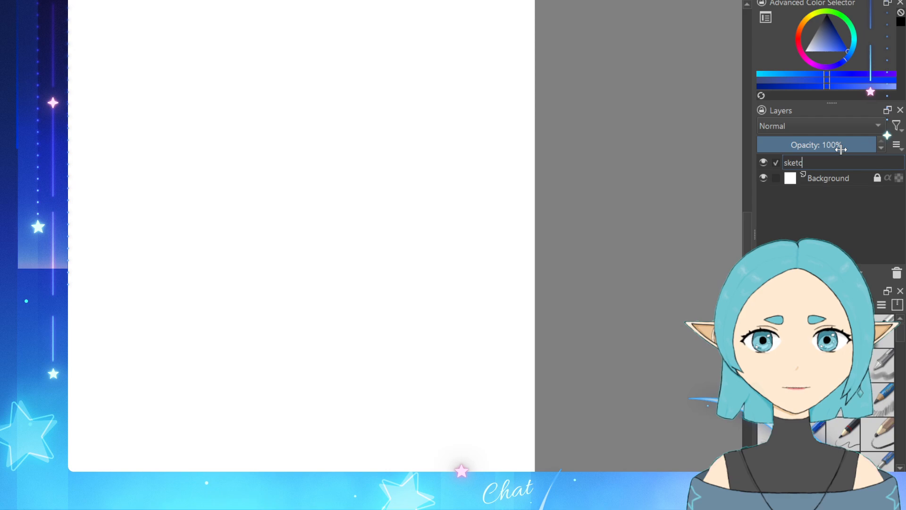
pyautogui.write('h')
pyautogui.press('Return')
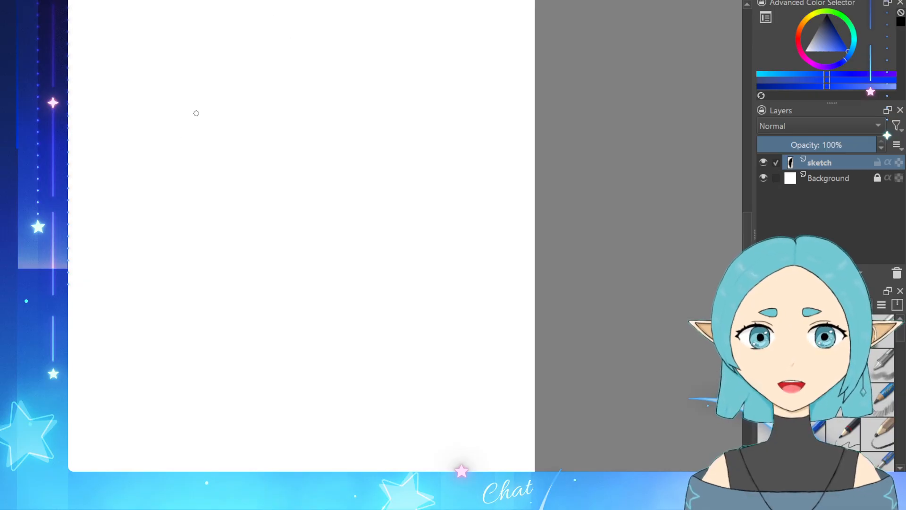
pyautogui.press('x')
pyautogui.moveTo(160, 155); pyautogui.dragTo(162, 218)
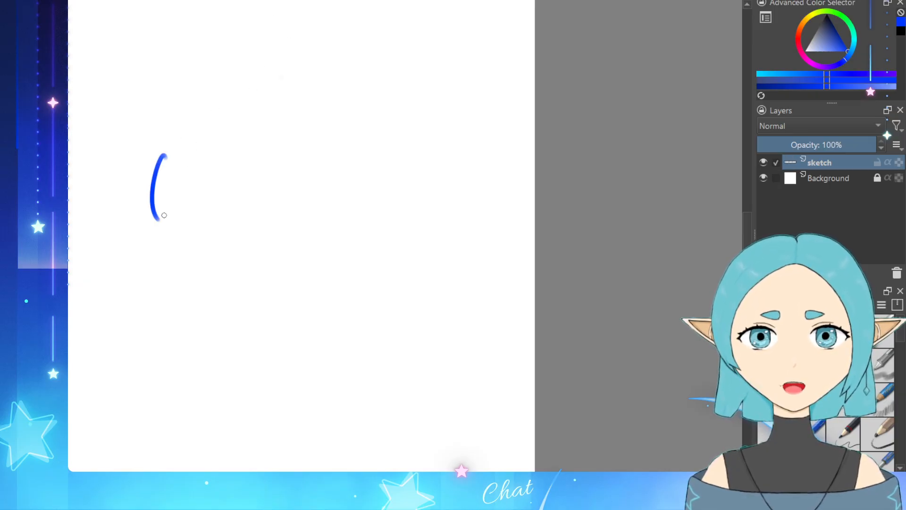
pyautogui.hotkey('ctrl', 'z')
pyautogui.moveTo(148, 157); pyautogui.dragTo(147, 241)
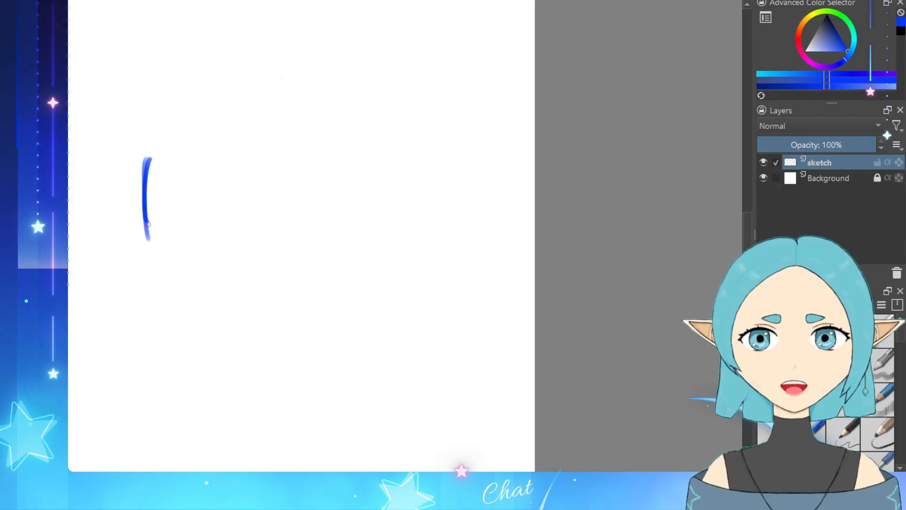
pyautogui.hotkey('ctrl', 'z')
pyautogui.hotkey('ctrl', 'z')
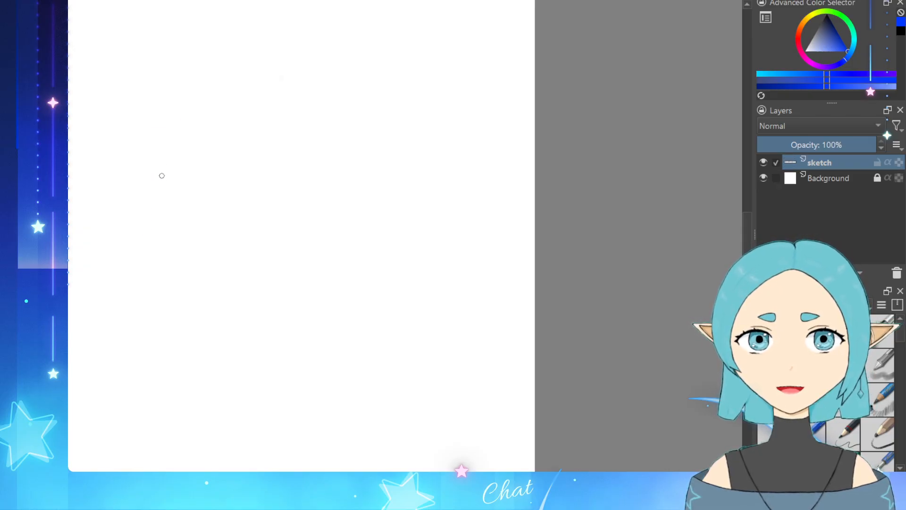
# Step: Draw the left side of a large round head outline in blue, curving down toward the chin
pyautogui.moveTo(164, 152)
pyautogui.mouseDown()
pyautogui.moveTo(170, 233)
pyautogui.moveTo(161, 193)
pyautogui.moveTo(176, 250)
pyautogui.moveTo(164, 215)
pyautogui.moveTo(201, 269)
pyautogui.moveTo(179, 255)
pyautogui.moveTo(211, 282)
pyautogui.mouseUp()
pyautogui.hotkey('ctrl', 'z')
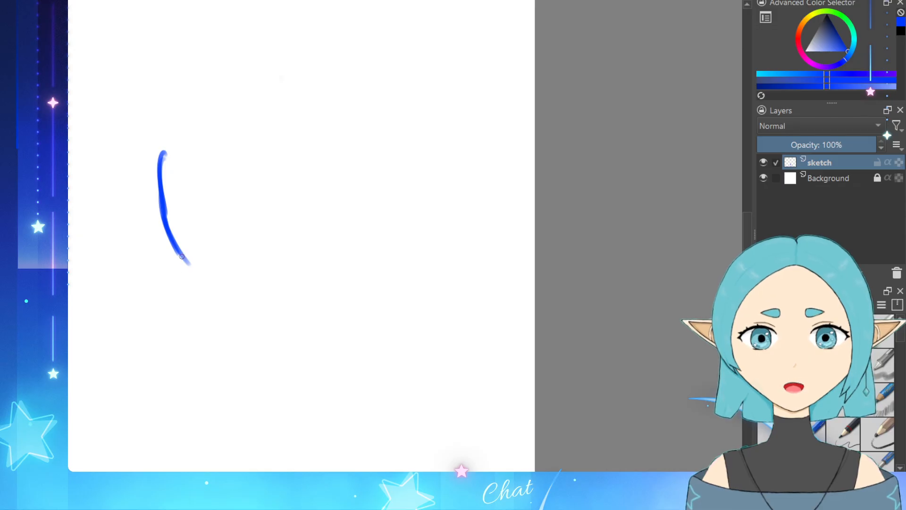
pyautogui.moveTo(177, 256); pyautogui.dragTo(205, 291)
pyautogui.hotkey('ctrl', 'z')
pyautogui.moveTo(176, 254); pyautogui.dragTo(226, 307)
pyautogui.hotkey('ctrl', 'z')
pyautogui.hotkey('ctrl', 'z')
pyautogui.moveTo(175, 253); pyautogui.dragTo(207, 285)
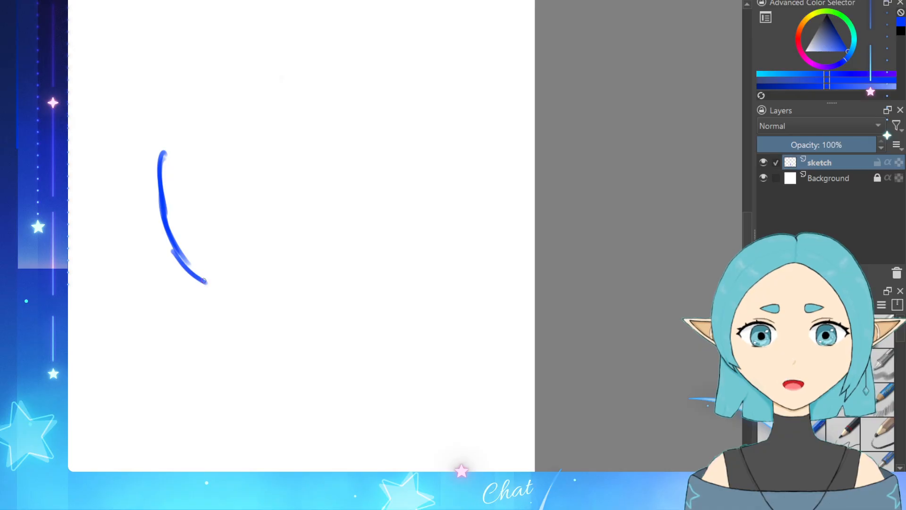
pyautogui.hotkey('ctrl', 'z')
pyautogui.moveTo(178, 255); pyautogui.dragTo(235, 313)
pyautogui.hotkey('ctrl', 'z')
# Step: Extend the head outline from the lower left along the bottom to just past the chin's middle
pyautogui.moveTo(206, 285)
pyautogui.mouseDown()
pyautogui.moveTo(257, 316)
pyautogui.moveTo(316, 319)
pyautogui.moveTo(295, 327)
pyautogui.moveTo(323, 329)
pyautogui.mouseUp()
pyautogui.hotkey('ctrl', 'z')
pyautogui.hotkey('ctrl', 'z')
pyautogui.moveTo(301, 329); pyautogui.dragTo(338, 323)
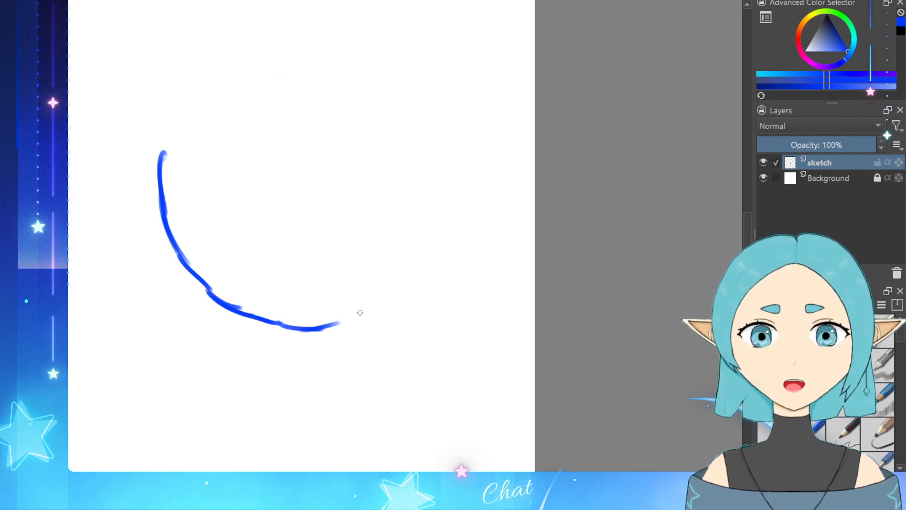
pyautogui.hotkey('ctrl', 'z')
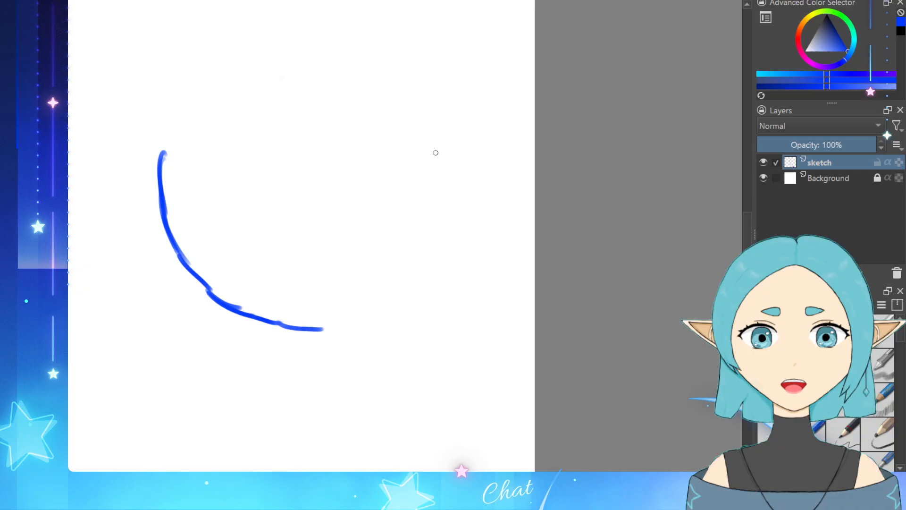
# Step: Draw the right side of the head outline and join it to the chin curve
pyautogui.moveTo(444, 135); pyautogui.dragTo(444, 186)
pyautogui.moveTo(444, 137)
pyautogui.mouseDown()
pyautogui.moveTo(438, 207)
pyautogui.moveTo(450, 213)
pyautogui.moveTo(442, 186)
pyautogui.moveTo(430, 232)
pyautogui.mouseUp()
pyautogui.moveTo(446, 183); pyautogui.dragTo(418, 259)
pyautogui.moveTo(435, 210); pyautogui.dragTo(394, 276)
pyautogui.hotkey('ctrl', 'z')
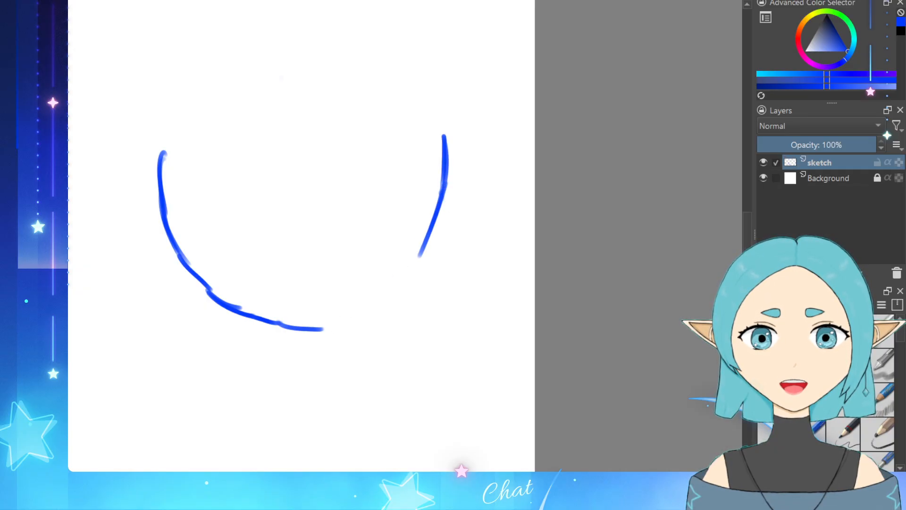
pyautogui.hotkey('ctrl', 'z')
pyautogui.moveTo(323, 329)
pyautogui.mouseDown()
pyautogui.moveTo(383, 315)
pyautogui.moveTo(415, 271)
pyautogui.mouseUp()
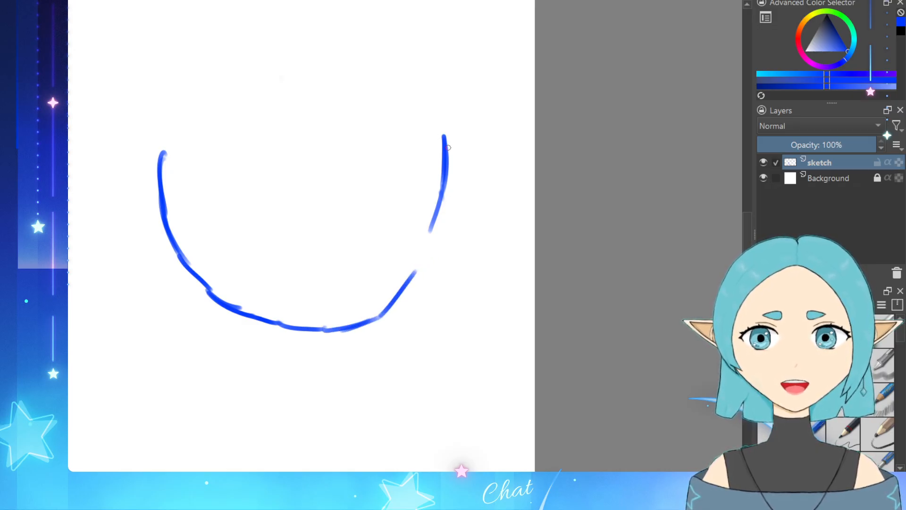
pyautogui.moveTo(447, 133); pyautogui.dragTo(431, 236)
pyautogui.moveTo(441, 192); pyautogui.dragTo(415, 261)
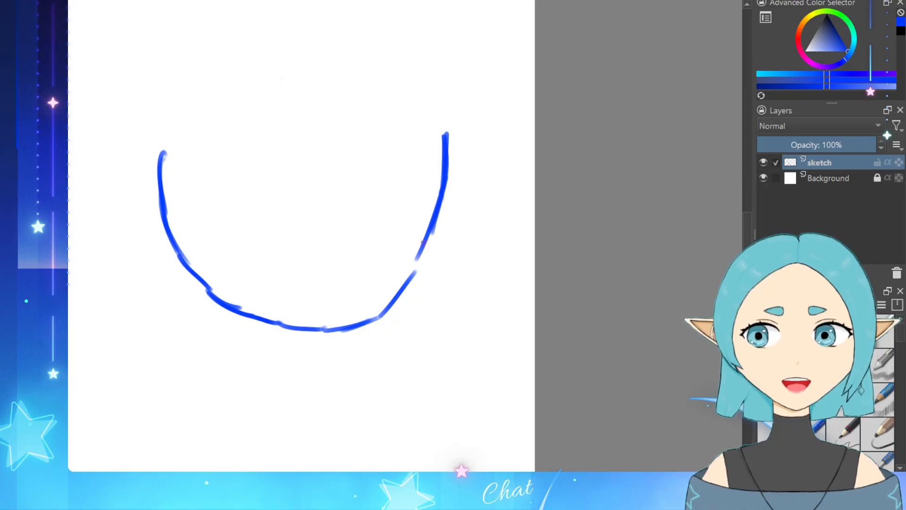
pyautogui.moveTo(441, 211); pyautogui.dragTo(406, 281)
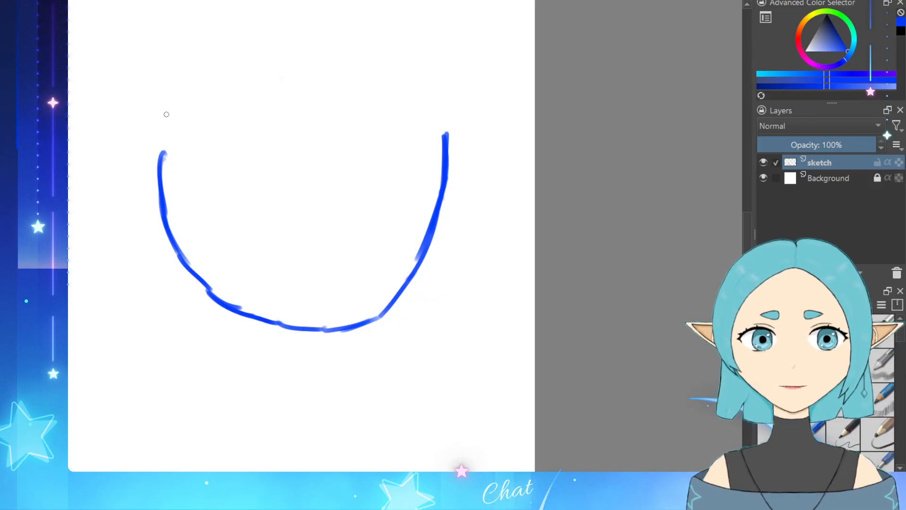
# Step: Close the head outline with an arc over the top joining the left and right sides
pyautogui.moveTo(165, 136)
pyautogui.mouseDown()
pyautogui.moveTo(158, 162)
pyautogui.moveTo(204, 85)
pyautogui.mouseUp()
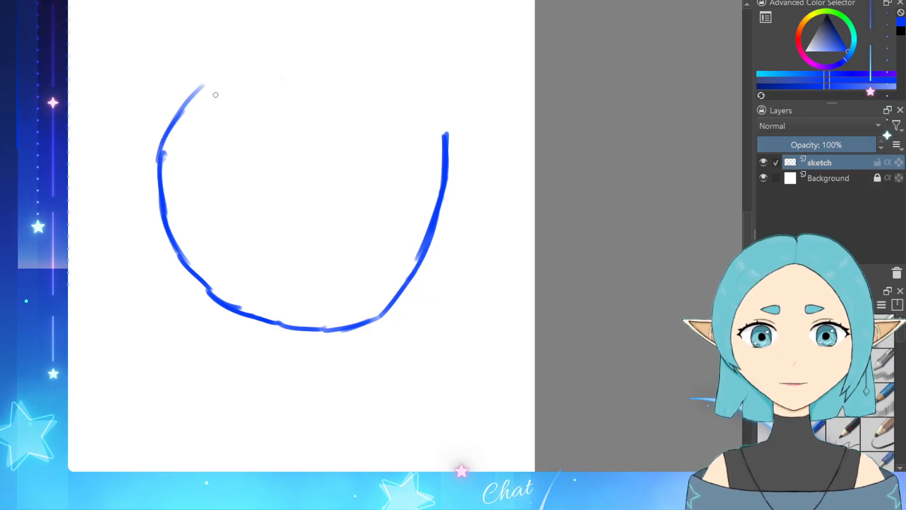
pyautogui.hotkey('ctrl', 'z')
pyautogui.hotkey('ctrl', 'z')
pyautogui.moveTo(162, 160)
pyautogui.mouseDown()
pyautogui.moveTo(199, 78)
pyautogui.moveTo(168, 110)
pyautogui.moveTo(218, 67)
pyautogui.moveTo(310, 42)
pyautogui.moveTo(304, 76)
pyautogui.moveTo(291, 46)
pyautogui.moveTo(367, 52)
pyautogui.moveTo(418, 63)
pyautogui.moveTo(437, 116)
pyautogui.mouseUp()
pyautogui.moveTo(423, 85); pyautogui.dragTo(447, 136)
# Step: Draw a vertical centre guideline through the head, running slightly past its top and chin
pyautogui.moveTo(310, 10); pyautogui.dragTo(305, 176)
pyautogui.hotkey('ctrl', 'z')
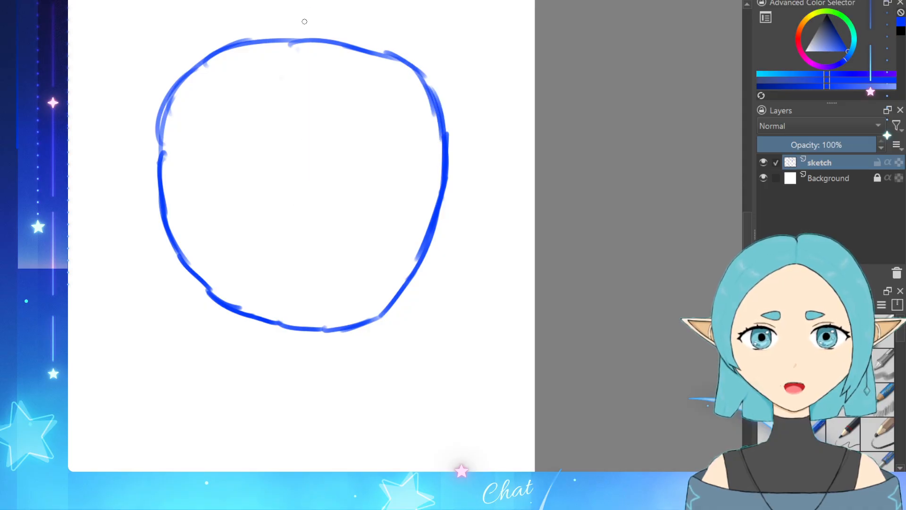
pyautogui.moveTo(304, 14); pyautogui.dragTo(301, 163)
pyautogui.moveTo(299, 54); pyautogui.dragTo(297, 207)
pyautogui.moveTo(307, 131); pyautogui.dragTo(303, 247)
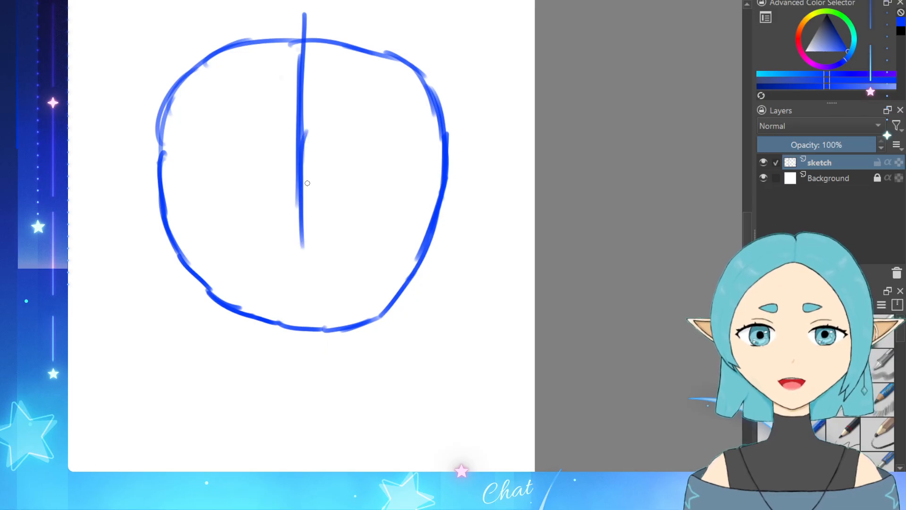
pyautogui.moveTo(304, 194); pyautogui.dragTo(301, 345)
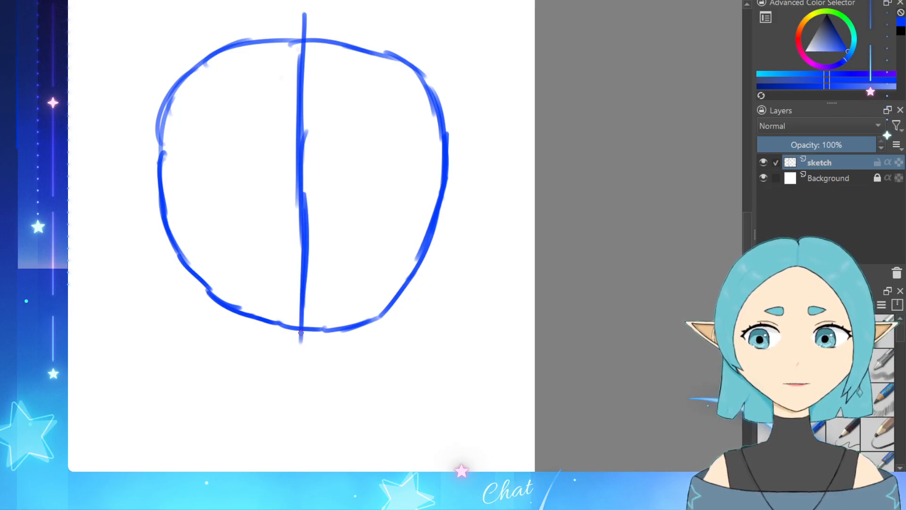
pyautogui.moveTo(301, 278); pyautogui.dragTo(297, 353)
# Step: Draw a horizontal eye guideline across the head just below its middle, extending past both sides
pyautogui.moveTo(104, 199); pyautogui.dragTo(299, 201)
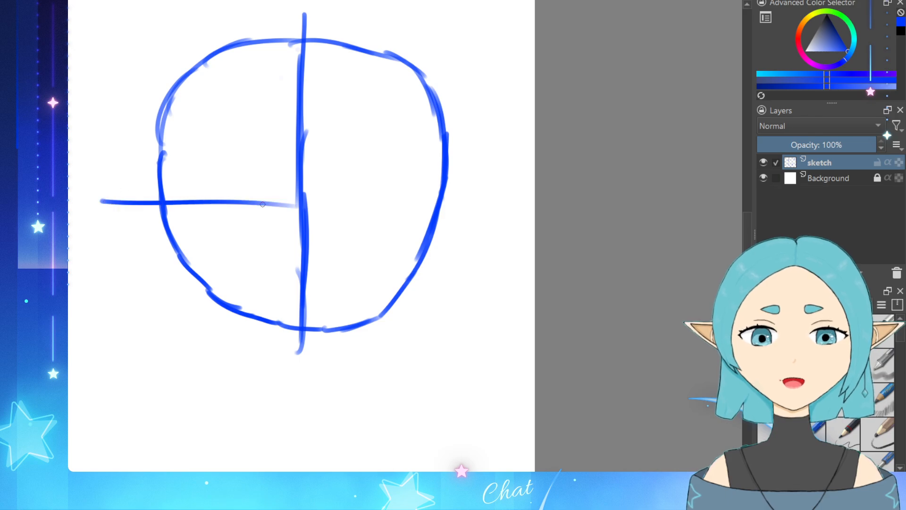
pyautogui.hotkey('ctrl', 'z')
pyautogui.moveTo(115, 197); pyautogui.dragTo(363, 199)
pyautogui.moveTo(178, 202)
pyautogui.mouseDown()
pyautogui.moveTo(442, 202)
pyautogui.moveTo(497, 192)
pyautogui.mouseUp()
pyautogui.moveTo(444, 206); pyautogui.dragTo(496, 192)
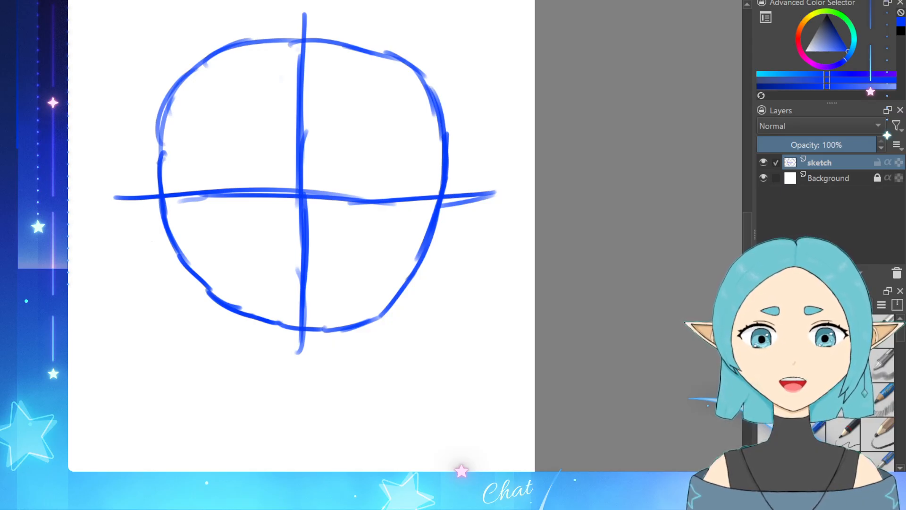
# Step: Reinforce the lower-left jaw outline and rework the lower-right part of the jaw
pyautogui.moveTo(185, 267)
pyautogui.mouseDown()
pyautogui.moveTo(219, 316)
pyautogui.moveTo(223, 306)
pyautogui.moveTo(243, 308)
pyautogui.moveTo(222, 305)
pyautogui.moveTo(269, 325)
pyautogui.moveTo(262, 323)
pyautogui.moveTo(330, 336)
pyautogui.mouseUp()
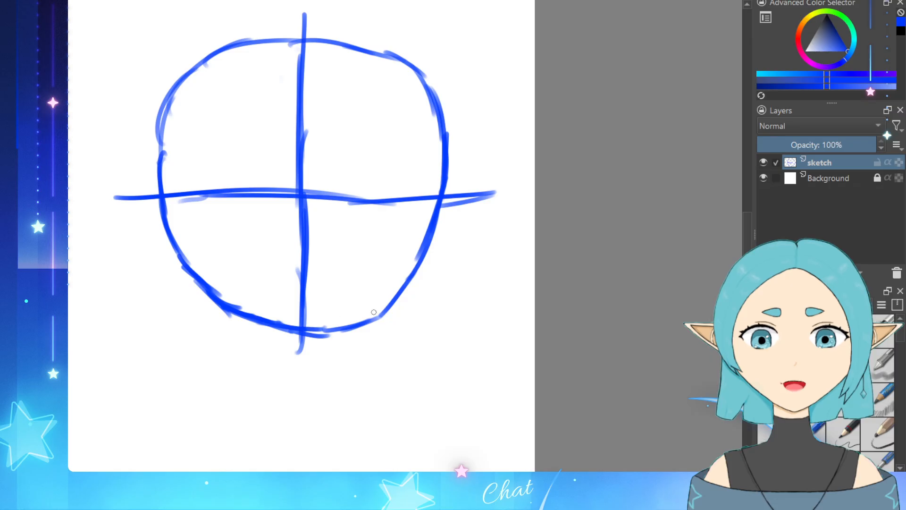
pyautogui.moveTo(446, 298)
pyautogui.mouseDown()
pyautogui.moveTo(356, 327)
pyautogui.moveTo(382, 311)
pyautogui.mouseUp()
pyautogui.hotkey('ctrl', 'z')
pyautogui.hotkey('ctrl', 'z')
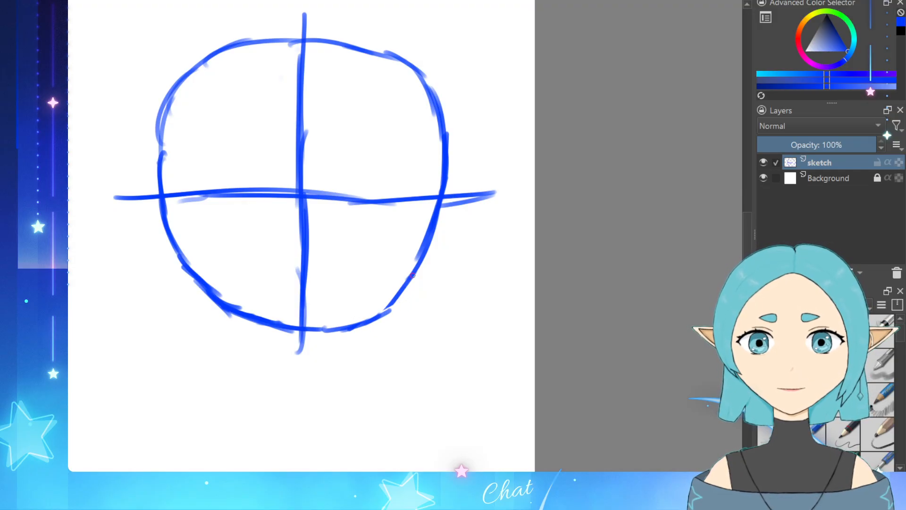
# Step: Draw a thick arched upper lash line above the horizontal guideline for the eye on the right
pyautogui.moveTo(342, 166); pyautogui.dragTo(391, 158)
pyautogui.hotkey('ctrl', 'z')
pyautogui.hotkey('ctrl', 'z')
pyautogui.hotkey('ctrl', 'z')
pyautogui.moveTo(352, 166)
pyautogui.mouseDown()
pyautogui.moveTo(398, 159)
pyautogui.moveTo(418, 174)
pyautogui.mouseUp()
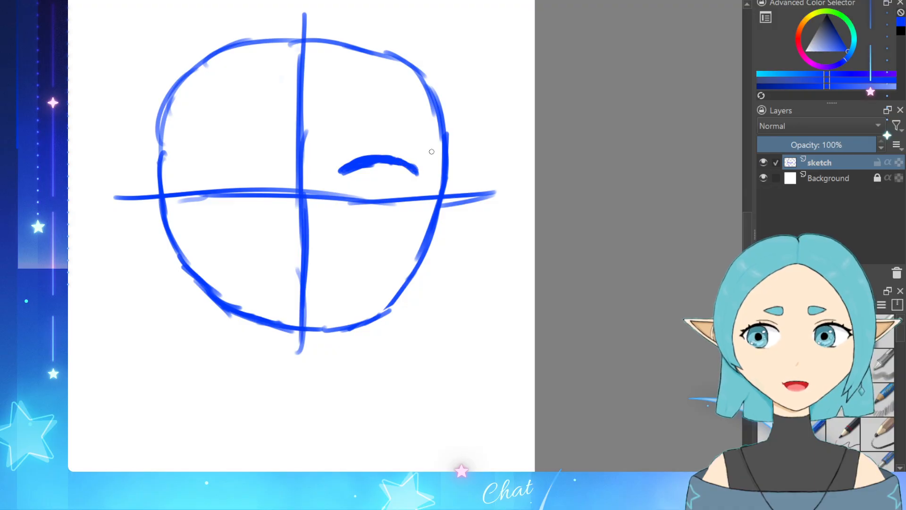
# Step: Draw a matching arched upper lash line for the eye on the left and thicken it
pyautogui.moveTo(184, 174); pyautogui.dragTo(212, 159)
pyautogui.hotkey('ctrl', 'z')
pyautogui.moveTo(183, 173)
pyautogui.mouseDown()
pyautogui.moveTo(227, 156)
pyautogui.moveTo(253, 161)
pyautogui.mouseUp()
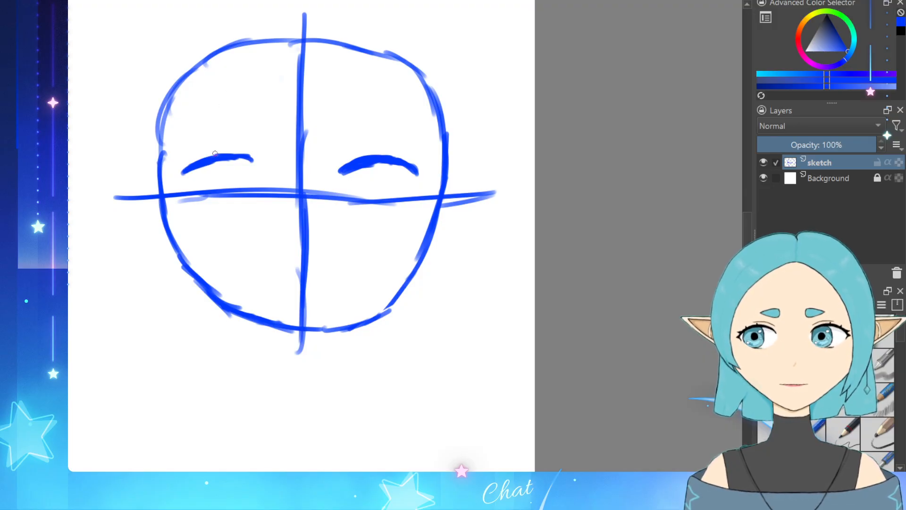
pyautogui.moveTo(227, 160); pyautogui.dragTo(239, 160)
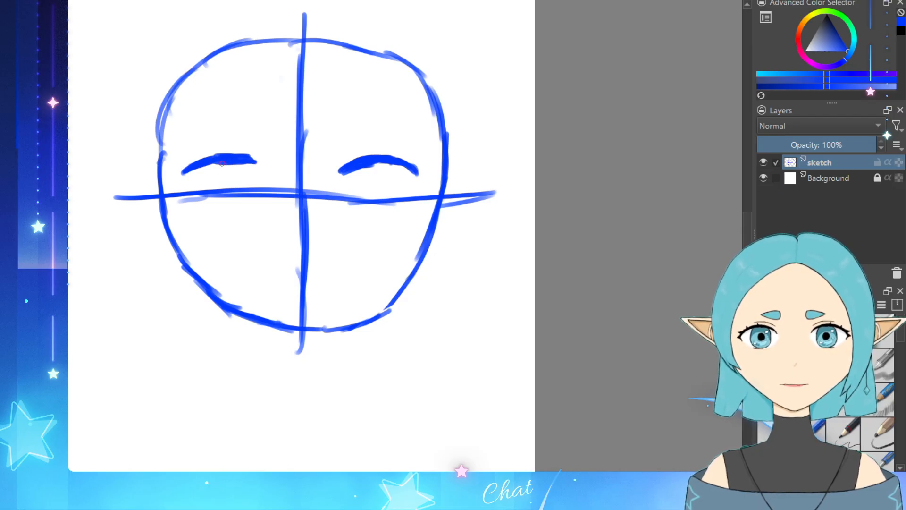
pyautogui.moveTo(221, 163); pyautogui.dragTo(254, 162)
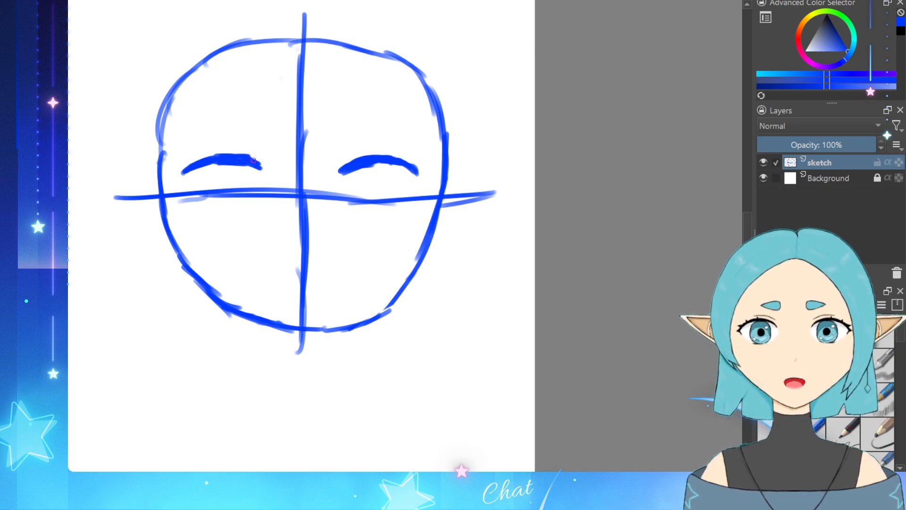
pyautogui.moveTo(254, 160); pyautogui.dragTo(207, 166)
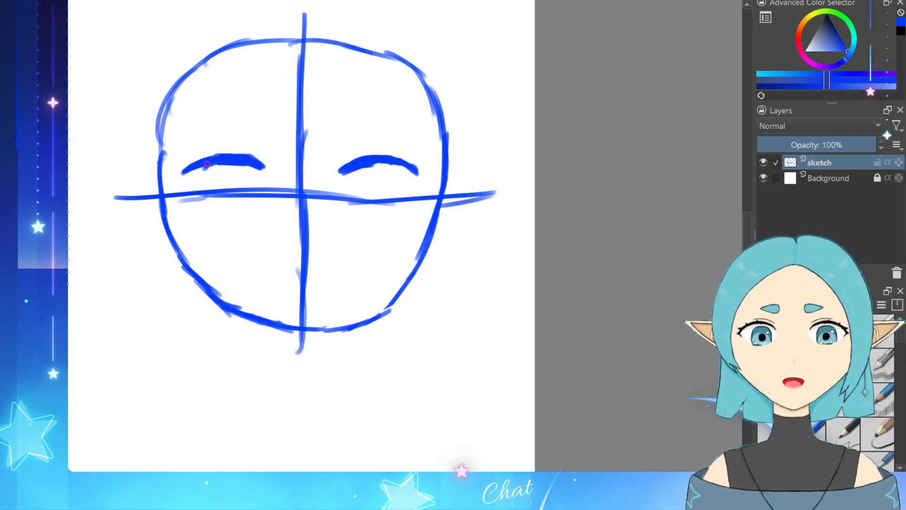
# Step: Draw an oval iris hanging from the left lash line, crossing the horizontal guideline
pyautogui.moveTo(210, 166); pyautogui.dragTo(200, 190)
pyautogui.hotkey('ctrl', 'z')
pyautogui.hotkey('ctrl', 'z')
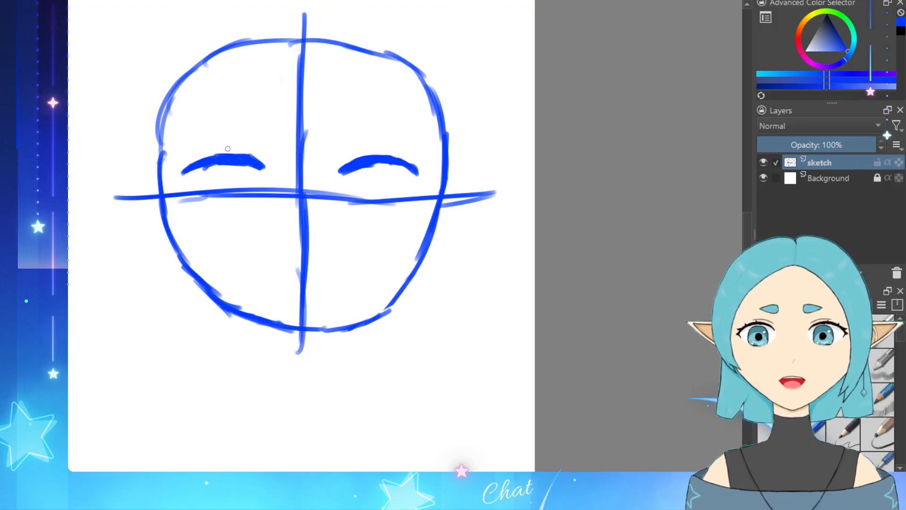
pyautogui.moveTo(211, 165)
pyautogui.mouseDown()
pyautogui.moveTo(205, 203)
pyautogui.moveTo(216, 213)
pyautogui.mouseUp()
pyautogui.moveTo(251, 165)
pyautogui.mouseDown()
pyautogui.moveTo(257, 202)
pyautogui.moveTo(245, 217)
pyautogui.moveTo(223, 221)
pyautogui.moveTo(249, 217)
pyautogui.mouseUp()
pyautogui.hotkey('ctrl', 'z')
# Step: Draw a matching oval iris under the right lash line and thicken that lash line
pyautogui.moveTo(358, 168)
pyautogui.mouseDown()
pyautogui.moveTo(347, 203)
pyautogui.moveTo(355, 212)
pyautogui.mouseUp()
pyautogui.moveTo(388, 166)
pyautogui.mouseDown()
pyautogui.moveTo(398, 198)
pyautogui.moveTo(352, 213)
pyautogui.mouseUp()
pyautogui.hotkey('ctrl', 'z')
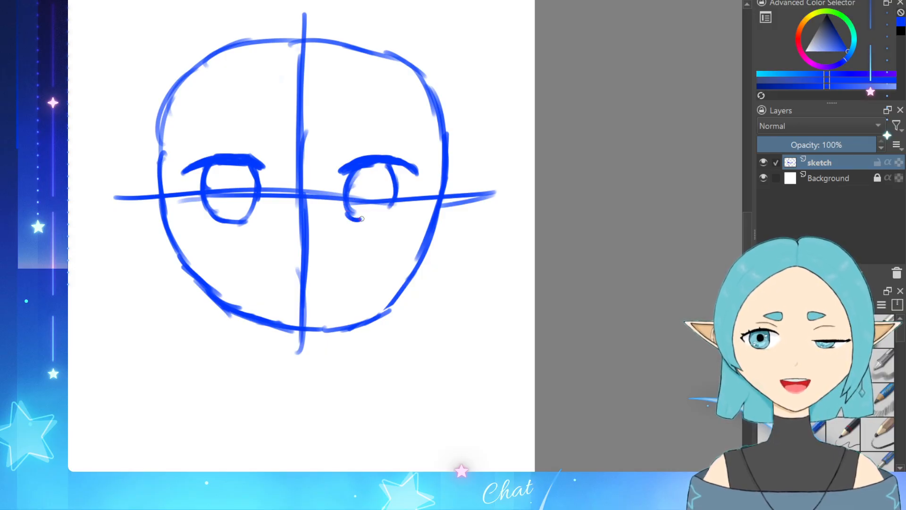
pyautogui.moveTo(348, 211)
pyautogui.mouseDown()
pyautogui.moveTo(382, 222)
pyautogui.moveTo(393, 205)
pyautogui.mouseUp()
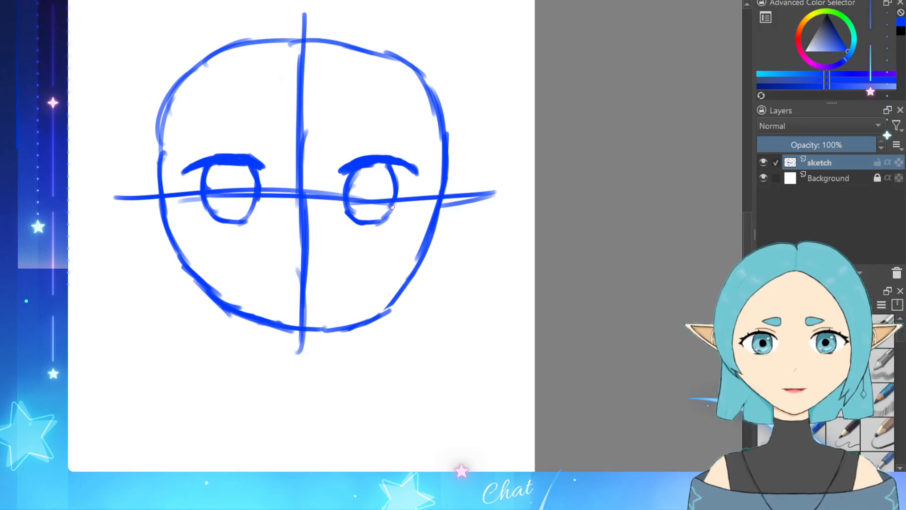
pyautogui.moveTo(369, 165); pyautogui.dragTo(399, 163)
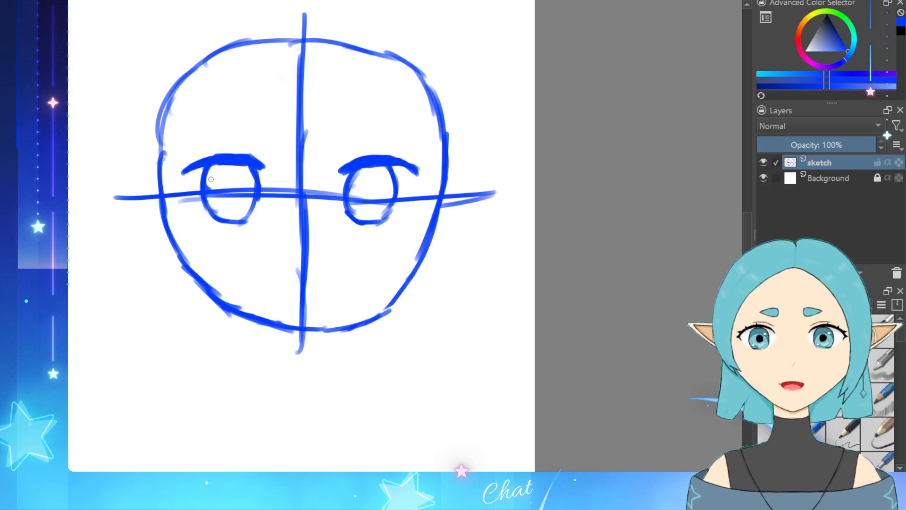
# Step: Erase the part of the horizontal guideline that crosses the left iris
pyautogui.moveTo(212, 175)
pyautogui.mouseDown()
pyautogui.moveTo(197, 189)
pyautogui.moveTo(210, 169)
pyautogui.moveTo(203, 224)
pyautogui.moveTo(221, 211)
pyautogui.moveTo(199, 224)
pyautogui.moveTo(216, 193)
pyautogui.moveTo(193, 200)
pyautogui.moveTo(218, 167)
pyautogui.moveTo(221, 202)
pyautogui.moveTo(211, 195)
pyautogui.moveTo(218, 219)
pyautogui.mouseUp()
pyautogui.hotkey('ctrl', 'z')
pyautogui.hotkey('ctrl', 'z')
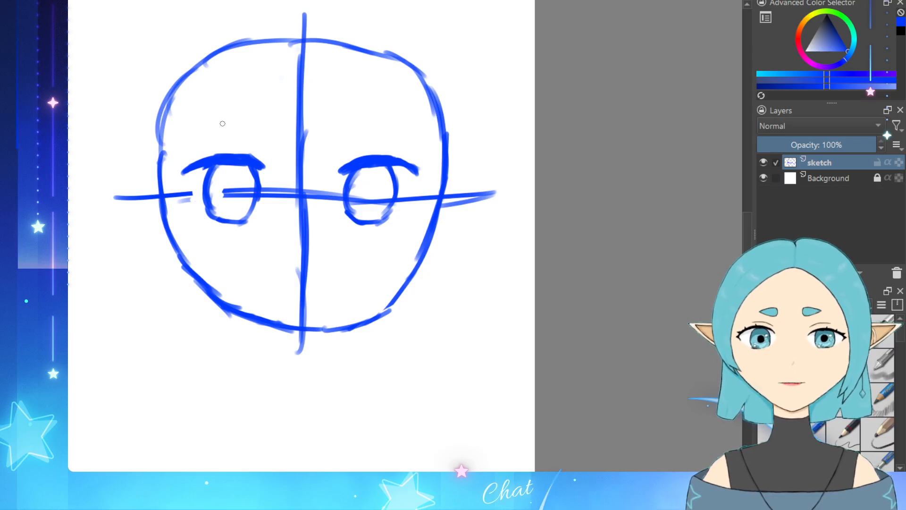
pyautogui.moveTo(226, 194)
pyautogui.mouseDown()
pyautogui.moveTo(224, 201)
pyautogui.moveTo(248, 191)
pyautogui.moveTo(242, 199)
pyautogui.mouseUp()
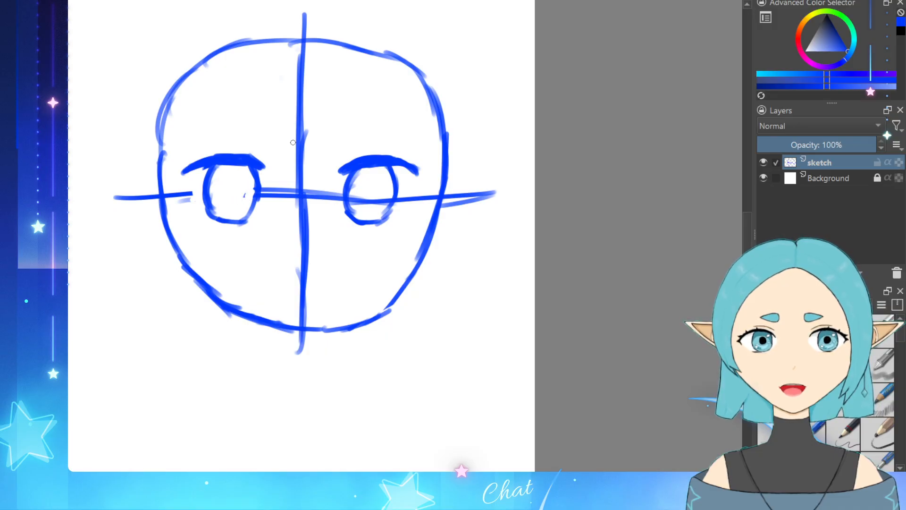
# Step: Erase the horizontal guideline inside the right iris and draw small U-shaped pupils in both irises
pyautogui.moveTo(354, 186)
pyautogui.mouseDown()
pyautogui.moveTo(356, 212)
pyautogui.moveTo(357, 193)
pyautogui.moveTo(357, 206)
pyautogui.moveTo(387, 202)
pyautogui.mouseUp()
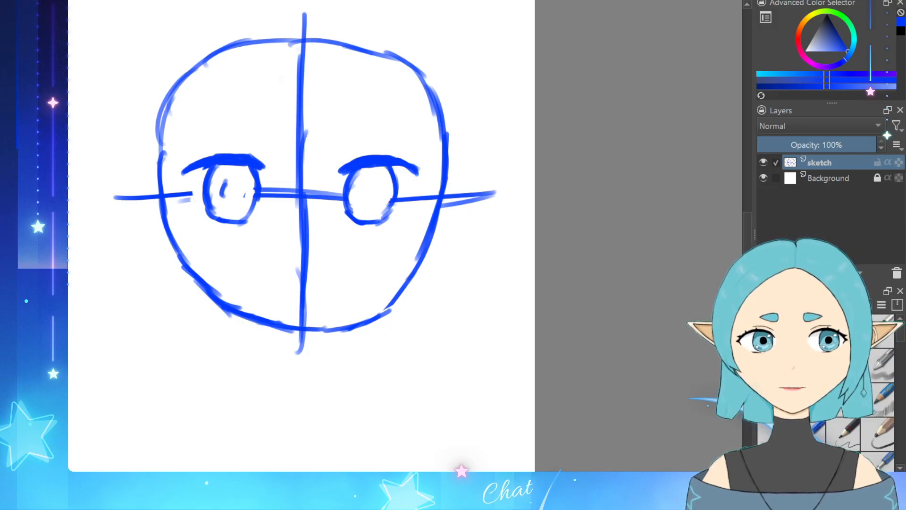
pyautogui.moveTo(227, 184)
pyautogui.mouseDown()
pyautogui.moveTo(225, 203)
pyautogui.moveTo(241, 187)
pyautogui.moveTo(239, 200)
pyautogui.mouseUp()
pyautogui.hotkey('ctrl', 'z')
pyautogui.hotkey('ctrl', 'z')
pyautogui.moveTo(367, 200)
pyautogui.mouseDown()
pyautogui.moveTo(367, 187)
pyautogui.moveTo(366, 200)
pyautogui.moveTo(381, 199)
pyautogui.moveTo(378, 188)
pyautogui.mouseUp()
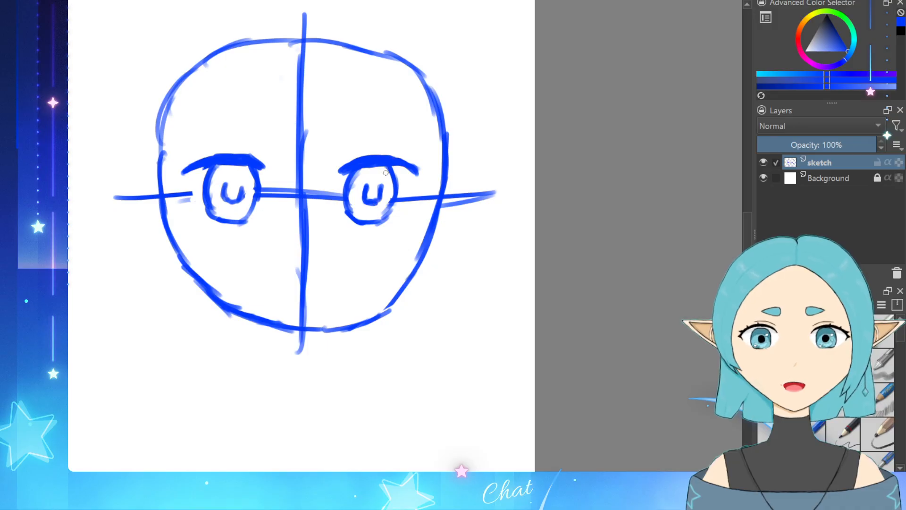
# Step: Draw a small round highlight at the upper right of each iris, overlapping the pupil
pyautogui.moveTo(386, 173)
pyautogui.mouseDown()
pyautogui.moveTo(380, 189)
pyautogui.moveTo(390, 184)
pyautogui.moveTo(385, 171)
pyautogui.mouseUp()
pyautogui.hotkey('ctrl', 'z')
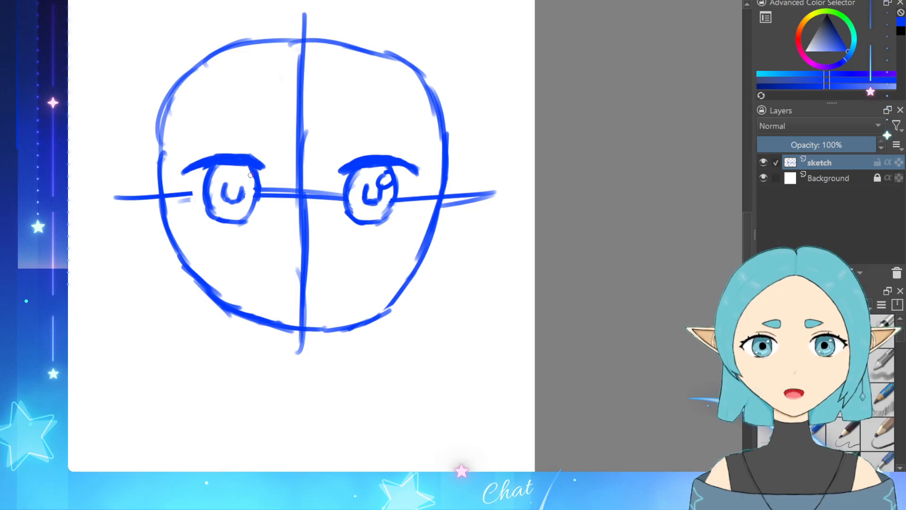
pyautogui.moveTo(250, 175)
pyautogui.mouseDown()
pyautogui.moveTo(251, 187)
pyautogui.moveTo(240, 184)
pyautogui.moveTo(251, 175)
pyautogui.mouseUp()
pyautogui.hotkey('ctrl', 'z')
pyautogui.hotkey('ctrl', 'z')
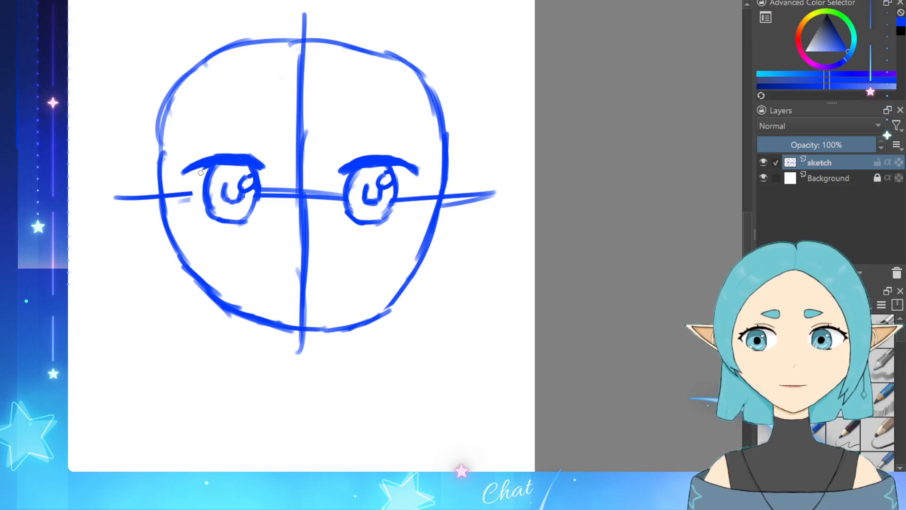
# Step: Draw a curved reflection line across the lower part of each iris, just below the pupil
pyautogui.moveTo(208, 206); pyautogui.dragTo(222, 201)
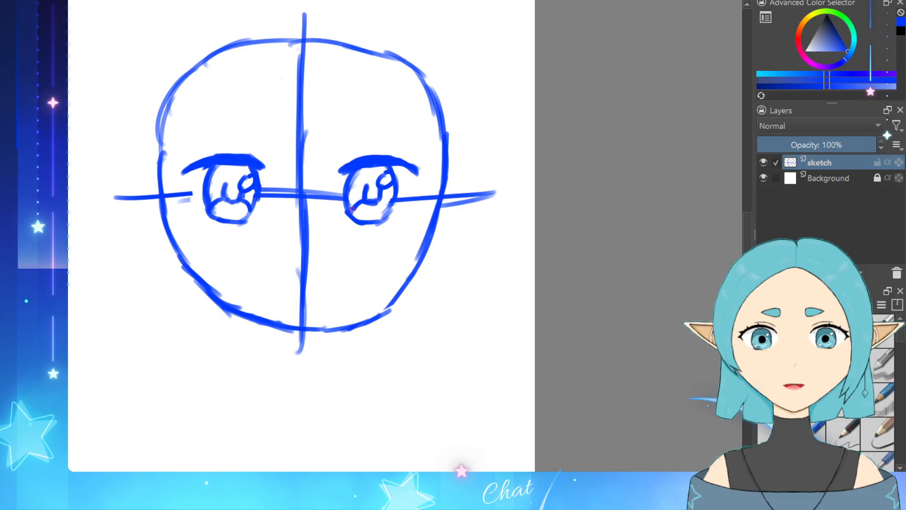
pyautogui.press('ctrl')
pyautogui.press('ctrl')
pyautogui.press('ctrl')
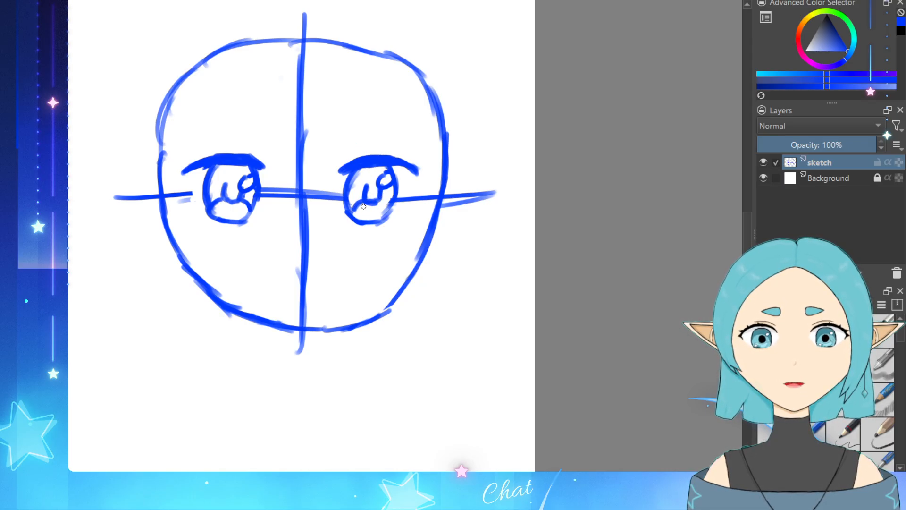
pyautogui.moveTo(363, 202)
pyautogui.mouseDown()
pyautogui.moveTo(352, 212)
pyautogui.moveTo(383, 208)
pyautogui.mouseUp()
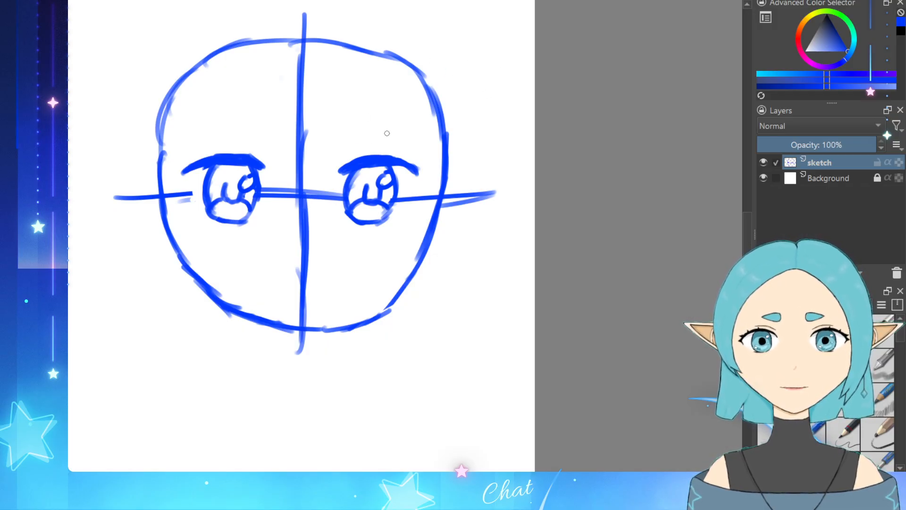
# Step: Add short pointed eyelashes on top of both upper lash lines and extend their outer corners with small flicks
pyautogui.press('ctrl')
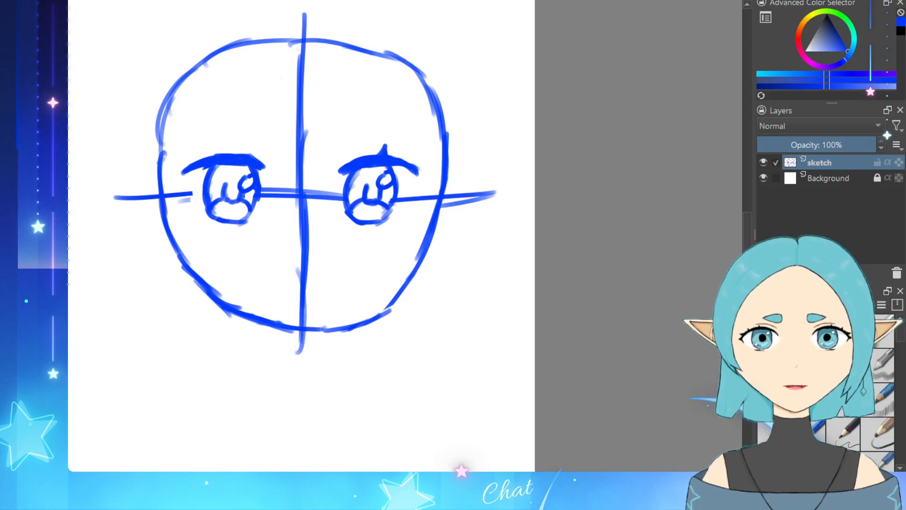
pyautogui.moveTo(402, 162)
pyautogui.mouseDown()
pyautogui.moveTo(411, 153)
pyautogui.moveTo(428, 170)
pyautogui.moveTo(417, 176)
pyautogui.moveTo(429, 170)
pyautogui.mouseUp()
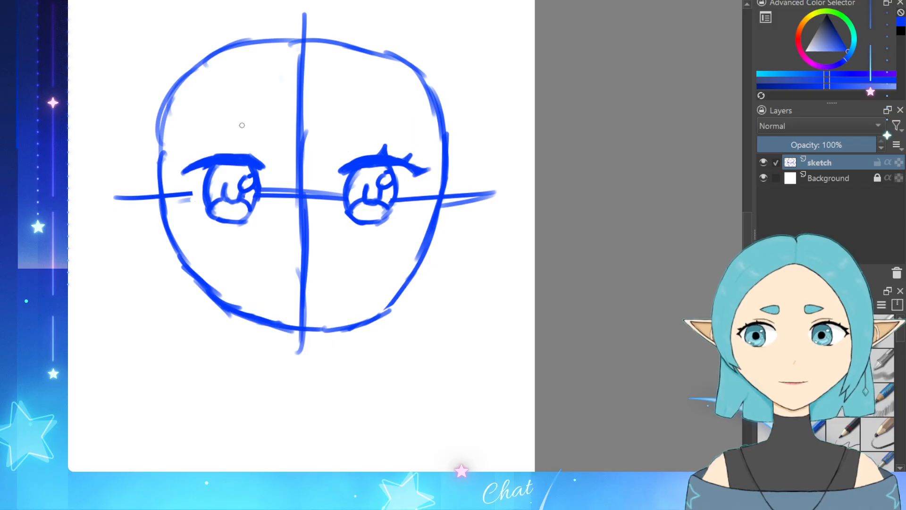
pyautogui.moveTo(188, 169); pyautogui.dragTo(176, 173)
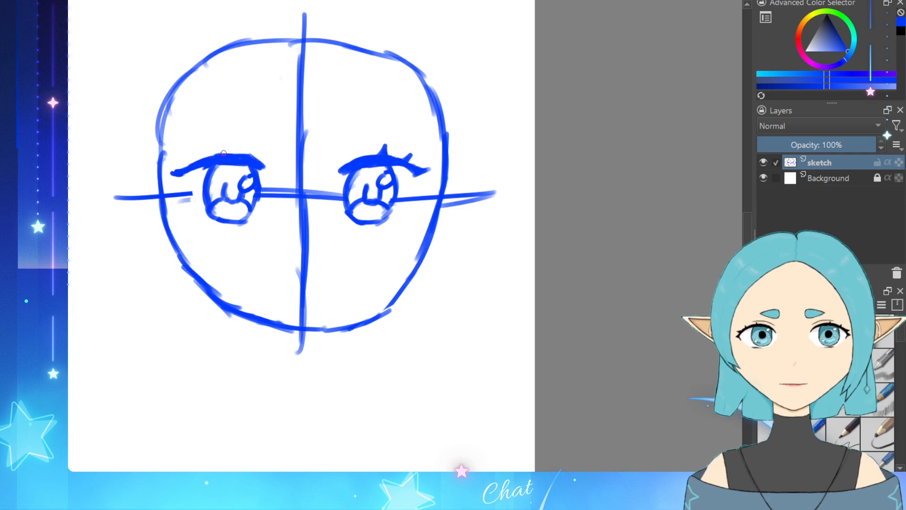
pyautogui.moveTo(224, 153); pyautogui.dragTo(226, 145)
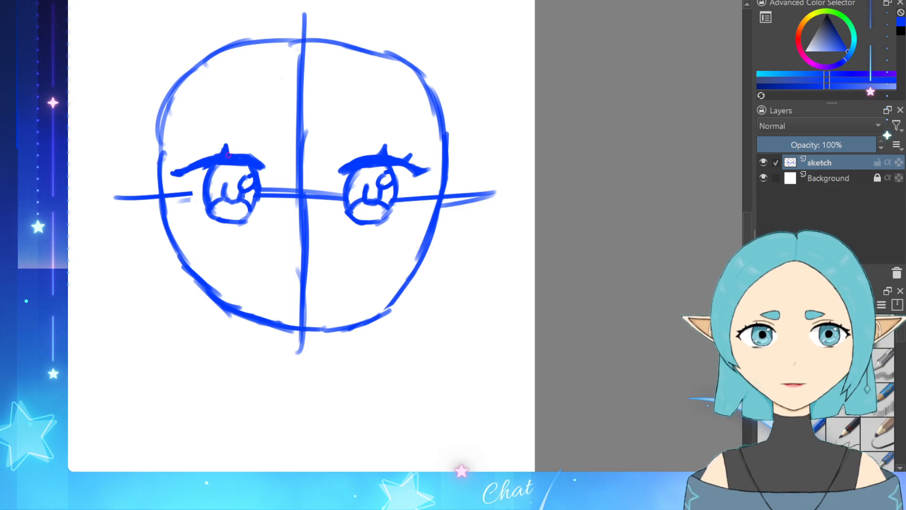
pyautogui.moveTo(201, 163); pyautogui.dragTo(207, 158)
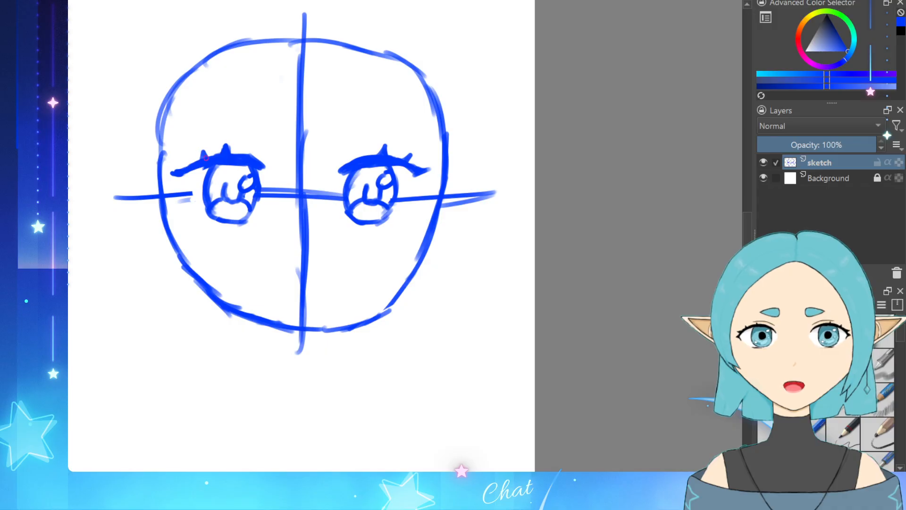
pyautogui.press('ctrl')
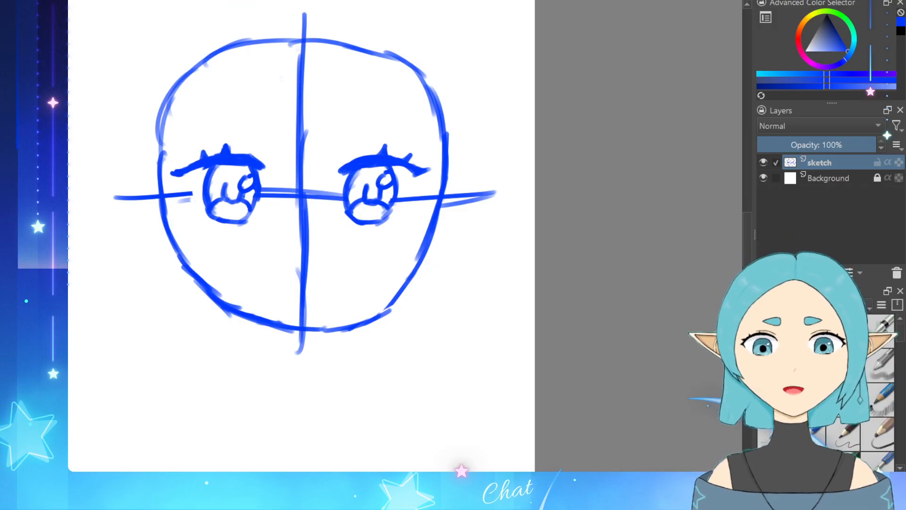
pyautogui.press('ctrl')
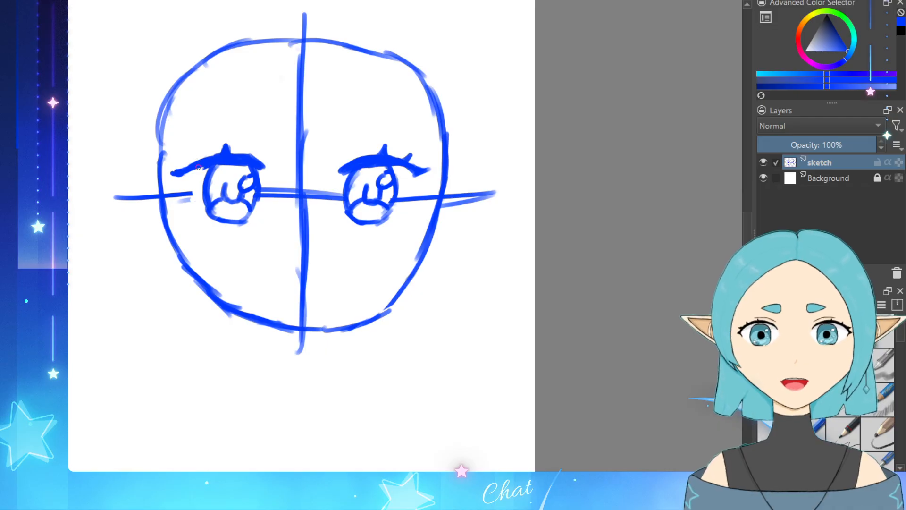
pyautogui.moveTo(194, 161); pyautogui.dragTo(198, 157)
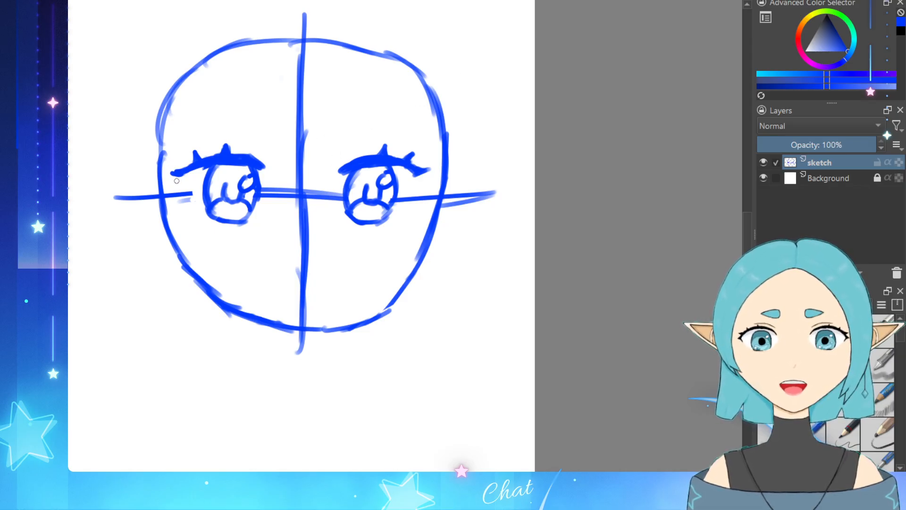
pyautogui.moveTo(178, 178); pyautogui.dragTo(181, 182)
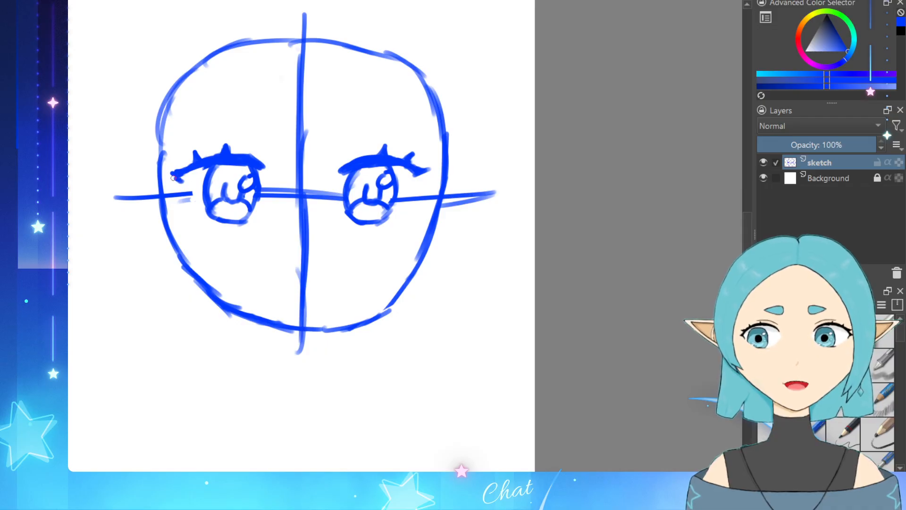
pyautogui.moveTo(427, 171); pyautogui.dragTo(414, 180)
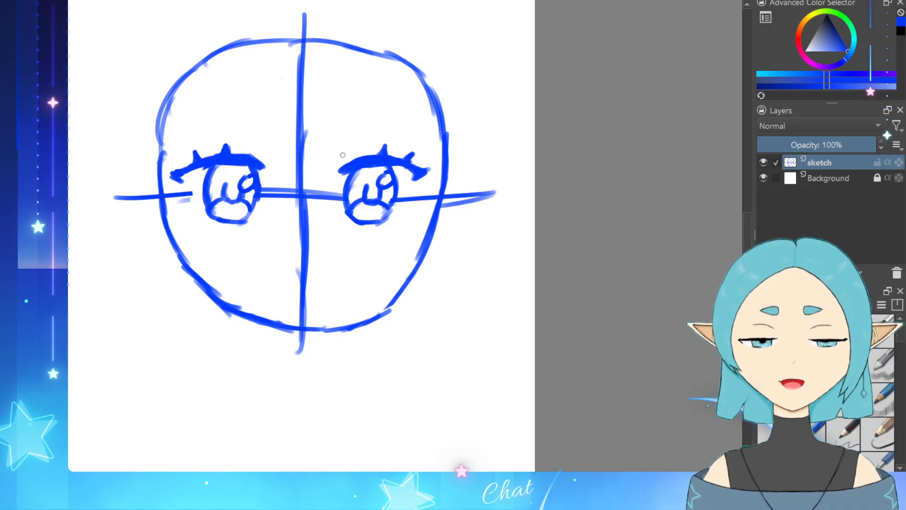
# Step: Draw a thin curved eyelid crease above the inner half of each upper lash line
pyautogui.moveTo(339, 158); pyautogui.dragTo(376, 149)
pyautogui.hotkey('ctrl', 'z')
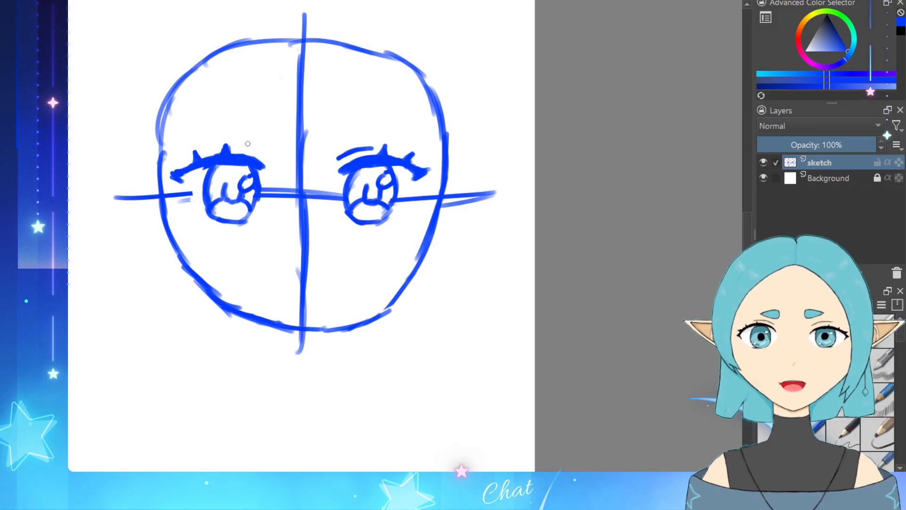
pyautogui.moveTo(234, 148)
pyautogui.mouseDown()
pyautogui.moveTo(268, 155)
pyautogui.moveTo(250, 148)
pyautogui.mouseUp()
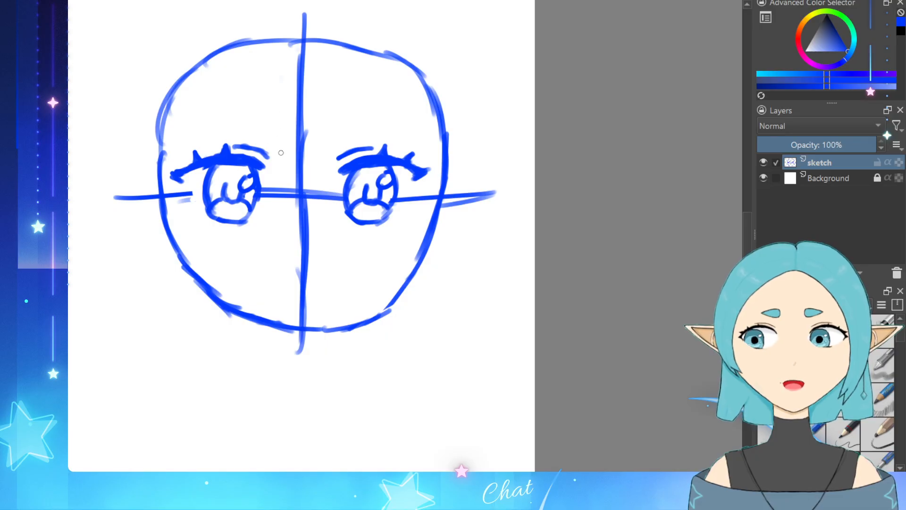
# Step: Draw a wide smiling mouth as two curved strokes with a gap at the vertical guideline
pyautogui.moveTo(286, 261); pyautogui.dragTo(307, 264)
pyautogui.hotkey('ctrl', 'z')
pyautogui.hotkey('ctrl', 'z')
pyautogui.hotkey('ctrl', 'z')
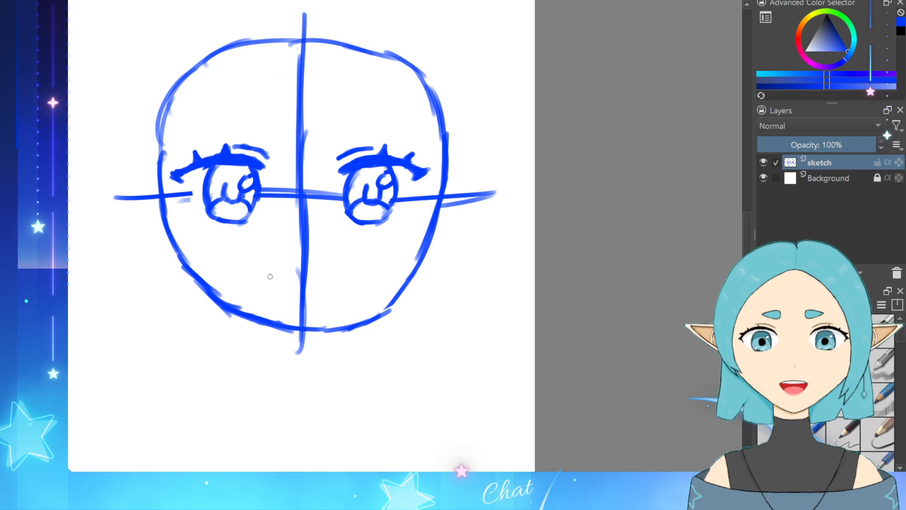
pyautogui.moveTo(258, 272)
pyautogui.mouseDown()
pyautogui.moveTo(296, 286)
pyautogui.moveTo(360, 270)
pyautogui.moveTo(339, 279)
pyautogui.mouseUp()
pyautogui.hotkey('ctrl', 'z')
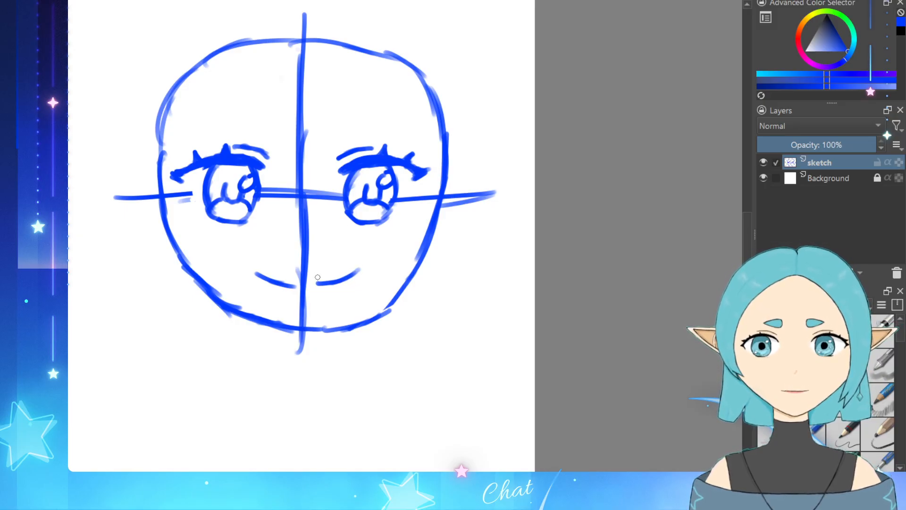
pyautogui.moveTo(318, 284); pyautogui.dragTo(342, 278)
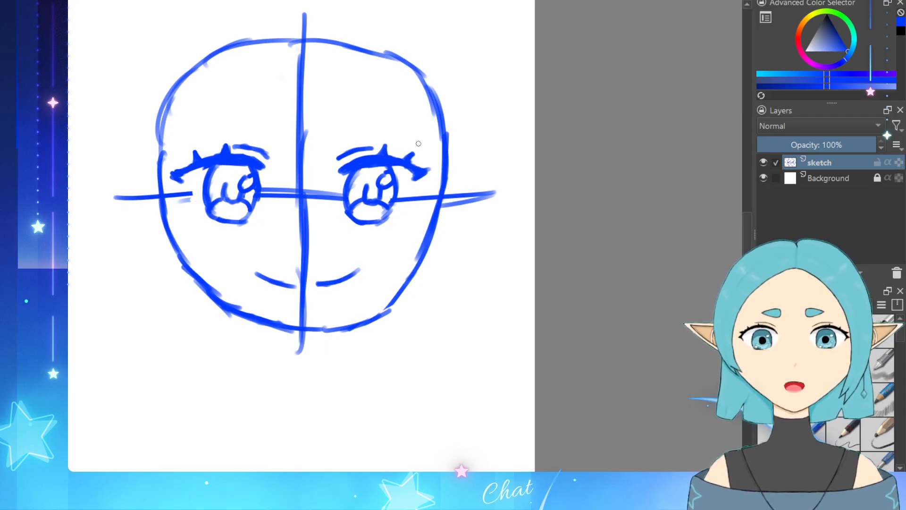
# Step: Draw short lower lash lines under both irises, extending slightly past their outer sides
pyautogui.moveTo(373, 222); pyautogui.dragTo(403, 216)
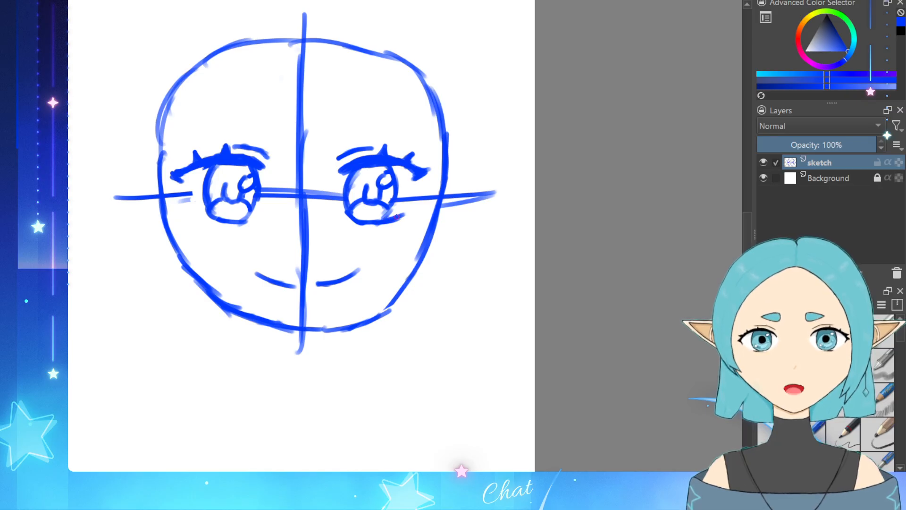
pyautogui.moveTo(201, 215); pyautogui.dragTo(220, 220)
pyautogui.hotkey('ctrl', 'z')
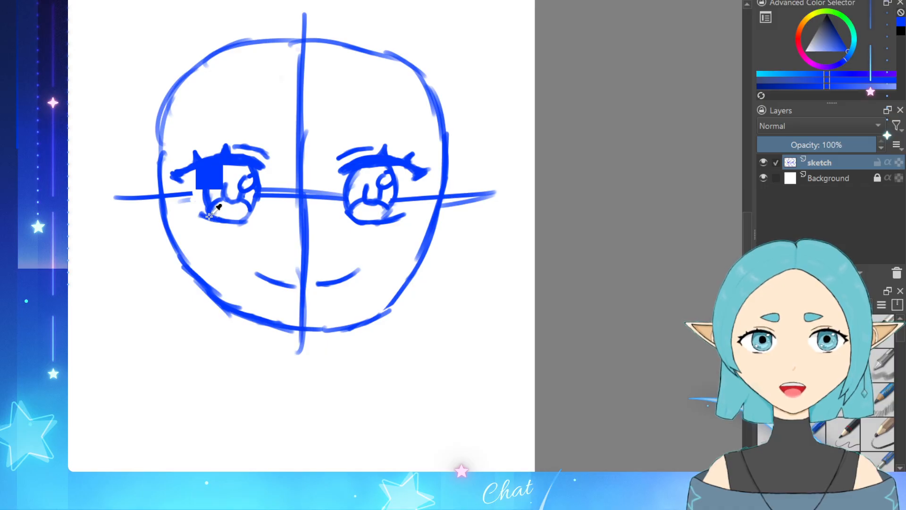
pyautogui.moveTo(197, 215); pyautogui.dragTo(227, 215)
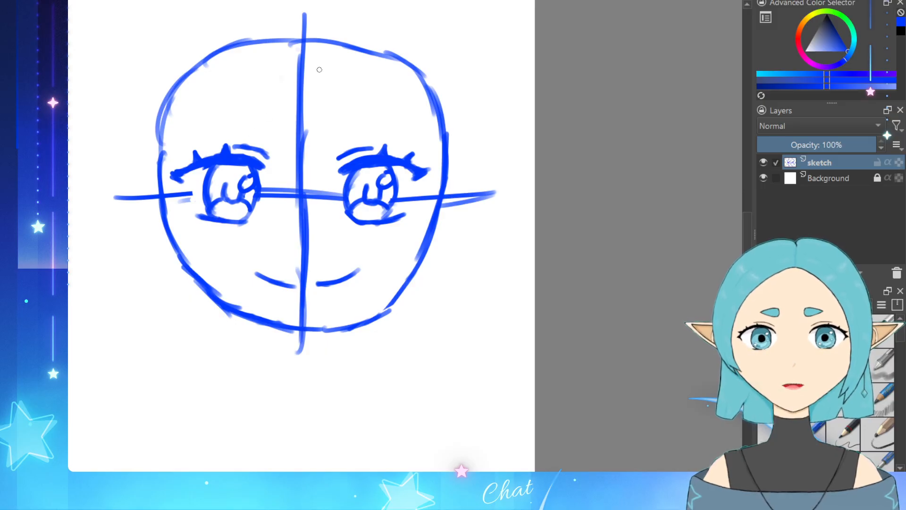
# Step: Erase the guidelines between the eyes and the horizontal guideline from each eye to the face outline
pyautogui.moveTo(276, 184)
pyautogui.mouseDown()
pyautogui.moveTo(261, 199)
pyautogui.moveTo(276, 203)
pyautogui.mouseUp()
pyautogui.moveTo(287, 188)
pyautogui.mouseDown()
pyautogui.moveTo(281, 204)
pyautogui.moveTo(276, 198)
pyautogui.moveTo(290, 198)
pyautogui.moveTo(327, 222)
pyautogui.mouseUp()
pyautogui.moveTo(340, 188)
pyautogui.mouseDown()
pyautogui.moveTo(332, 222)
pyautogui.moveTo(325, 192)
pyautogui.moveTo(318, 198)
pyautogui.mouseUp()
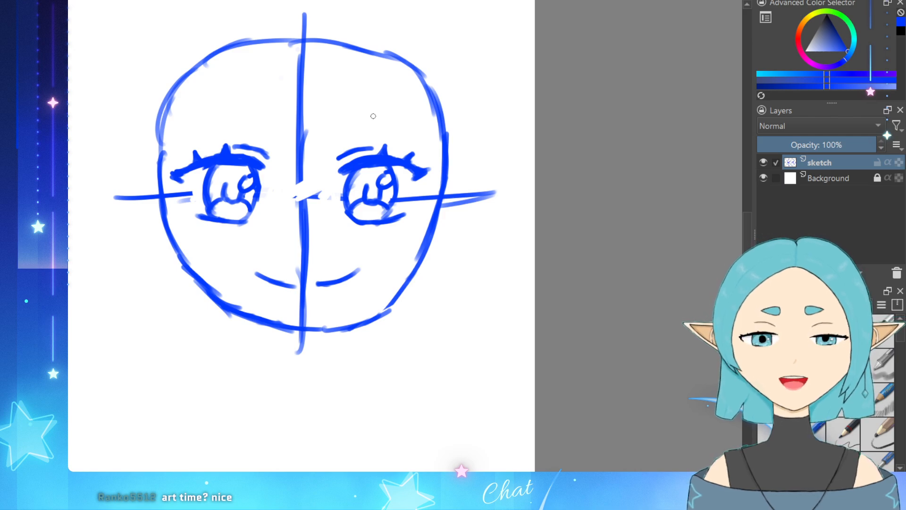
pyautogui.moveTo(322, 202)
pyautogui.mouseDown()
pyautogui.moveTo(281, 208)
pyautogui.moveTo(300, 206)
pyautogui.mouseUp()
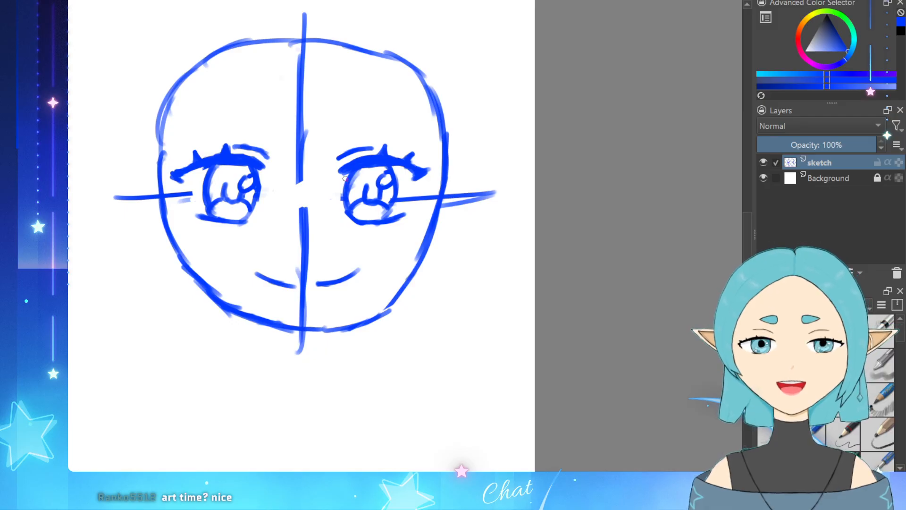
pyautogui.moveTo(308, 156)
pyautogui.mouseDown()
pyautogui.moveTo(288, 195)
pyautogui.moveTo(294, 180)
pyautogui.moveTo(298, 193)
pyautogui.moveTo(317, 132)
pyautogui.mouseUp()
pyautogui.moveTo(295, 165)
pyautogui.mouseDown()
pyautogui.moveTo(323, 123)
pyautogui.moveTo(290, 144)
pyautogui.mouseUp()
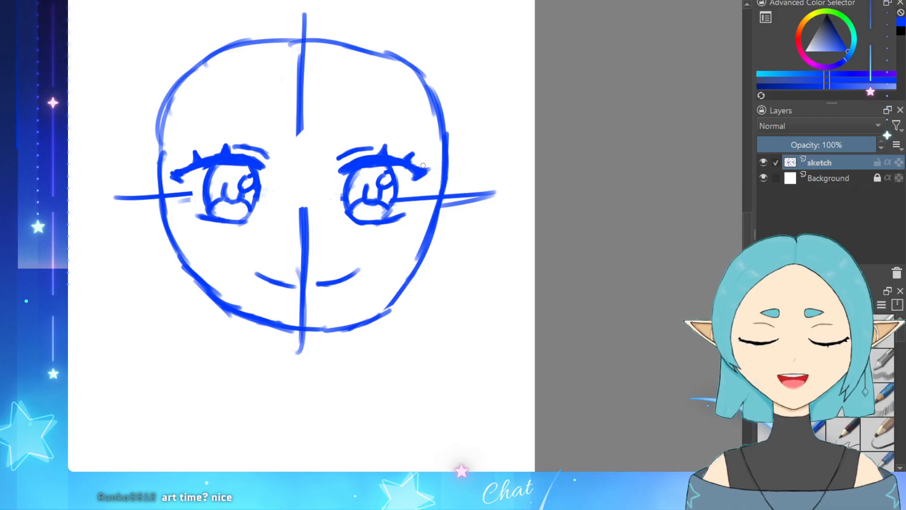
pyautogui.moveTo(401, 195)
pyautogui.mouseDown()
pyautogui.moveTo(399, 206)
pyautogui.moveTo(431, 198)
pyautogui.mouseUp()
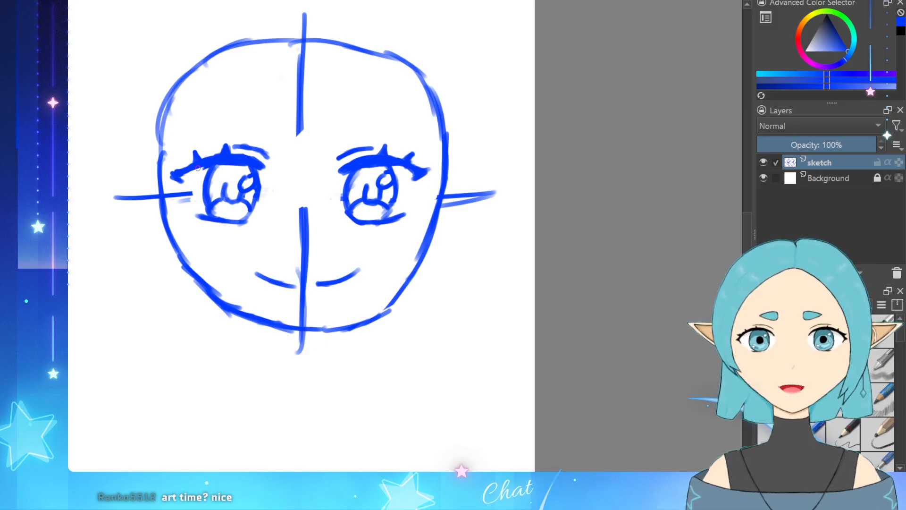
pyautogui.moveTo(213, 198)
pyautogui.mouseDown()
pyautogui.moveTo(190, 199)
pyautogui.moveTo(197, 184)
pyautogui.moveTo(169, 201)
pyautogui.mouseUp()
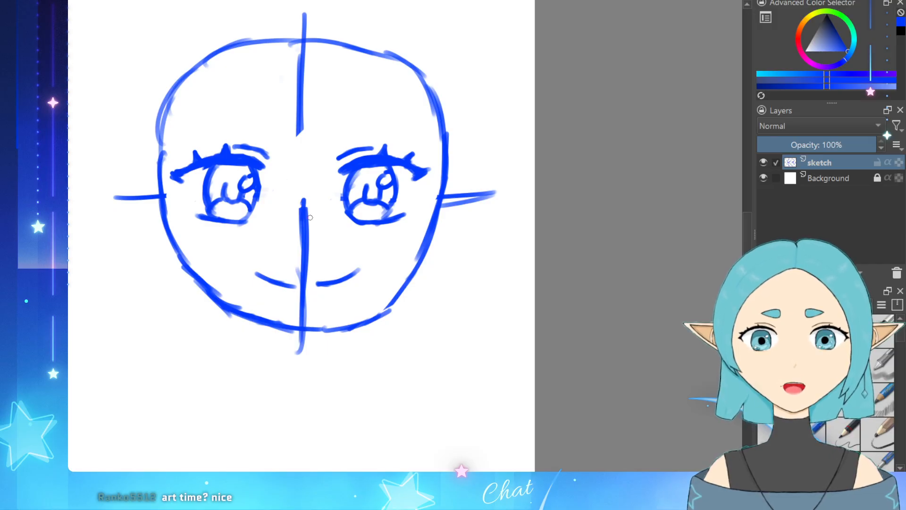
# Step: Erase the vertical guideline from below the eyes down to the chin outline
pyautogui.moveTo(305, 245)
pyautogui.mouseDown()
pyautogui.moveTo(307, 201)
pyautogui.moveTo(299, 237)
pyautogui.moveTo(302, 264)
pyautogui.moveTo(308, 236)
pyautogui.moveTo(301, 262)
pyautogui.moveTo(308, 280)
pyautogui.mouseUp()
pyautogui.hotkey('ctrl', 'z')
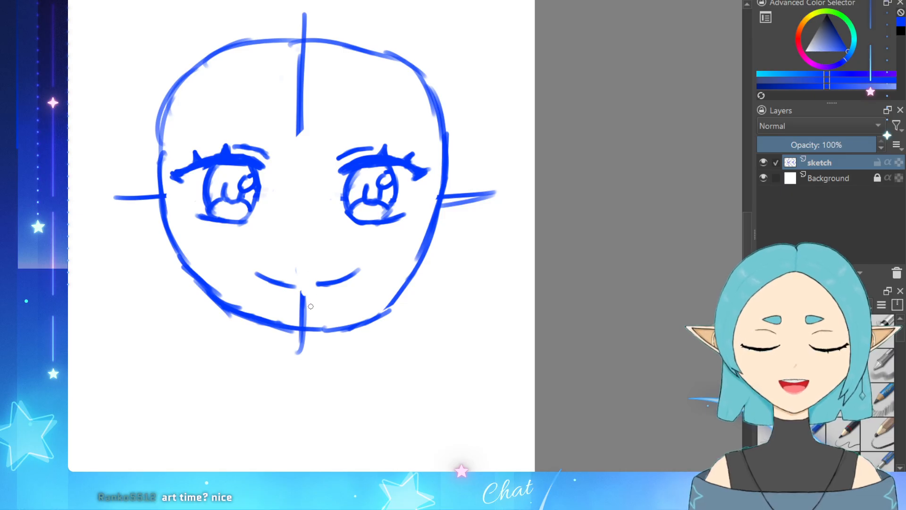
pyautogui.moveTo(297, 318)
pyautogui.mouseDown()
pyautogui.moveTo(314, 308)
pyautogui.moveTo(291, 313)
pyautogui.moveTo(309, 291)
pyautogui.mouseUp()
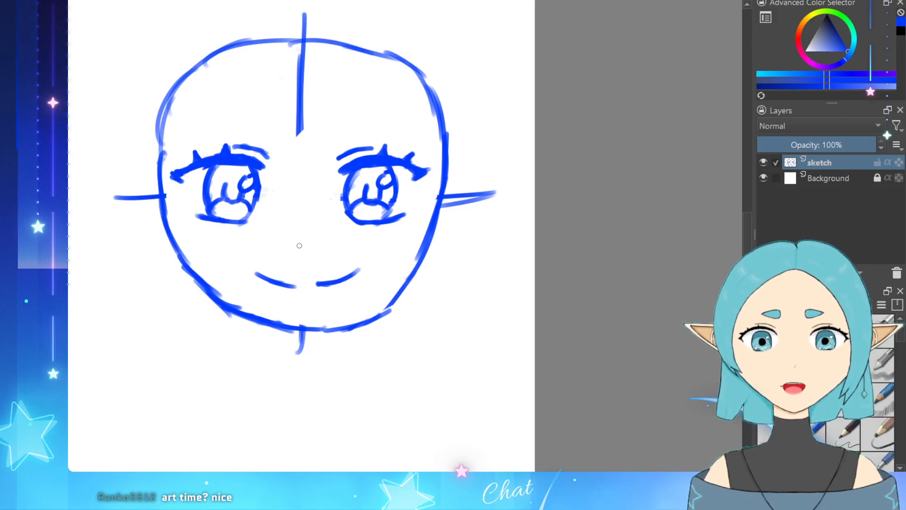
# Step: Draw a small angular nose centered above the mouth, redoing it in a neater shape
pyautogui.moveTo(305, 235)
pyautogui.mouseDown()
pyautogui.moveTo(310, 242)
pyautogui.moveTo(300, 251)
pyautogui.mouseUp()
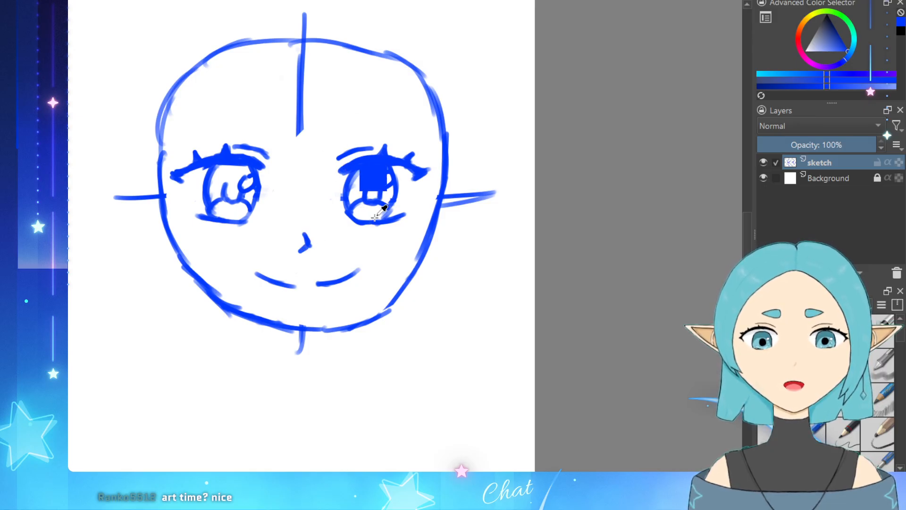
pyautogui.hotkey('ctrl', 'z')
pyautogui.hotkey('ctrl', 'z')
pyautogui.hotkey('ctrl', 'z')
pyautogui.moveTo(306, 237)
pyautogui.mouseDown()
pyautogui.moveTo(300, 231)
pyautogui.moveTo(309, 241)
pyautogui.moveTo(300, 250)
pyautogui.mouseUp()
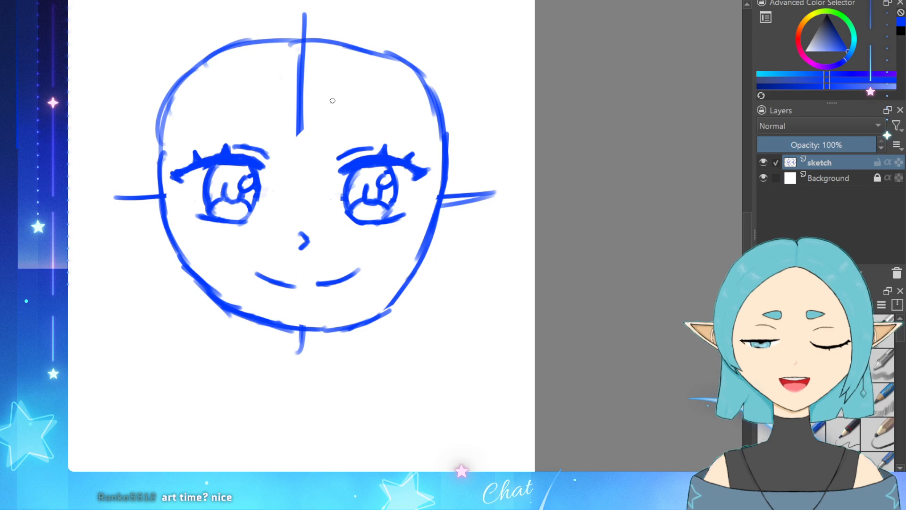
# Step: Draw a short wedge-shaped eyebrow outline above the eye on the right, tapering outward
pyautogui.moveTo(336, 116)
pyautogui.mouseDown()
pyautogui.moveTo(333, 132)
pyautogui.moveTo(360, 118)
pyautogui.moveTo(376, 122)
pyautogui.mouseUp()
pyautogui.hotkey('ctrl', 'z')
pyautogui.hotkey('ctrl', 'z')
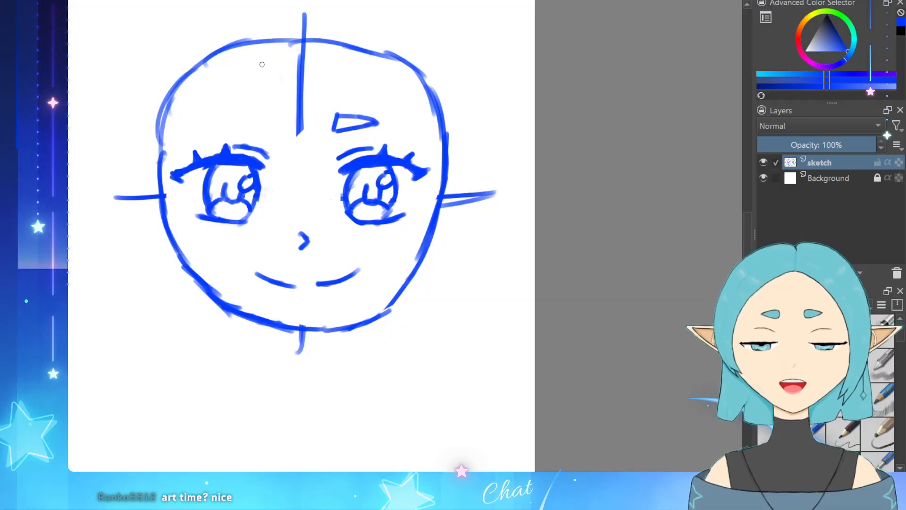
# Step: Draw a short wedge-shaped eyebrow outline above the eye on the left, tapering outward to mirror the existing eyebrow
pyautogui.moveTo(261, 112)
pyautogui.mouseDown()
pyautogui.moveTo(261, 127)
pyautogui.moveTo(262, 113)
pyautogui.moveTo(214, 127)
pyautogui.moveTo(250, 126)
pyautogui.mouseUp()
pyautogui.hotkey('ctrl', 'z')
pyautogui.hotkey('ctrl', 'z')
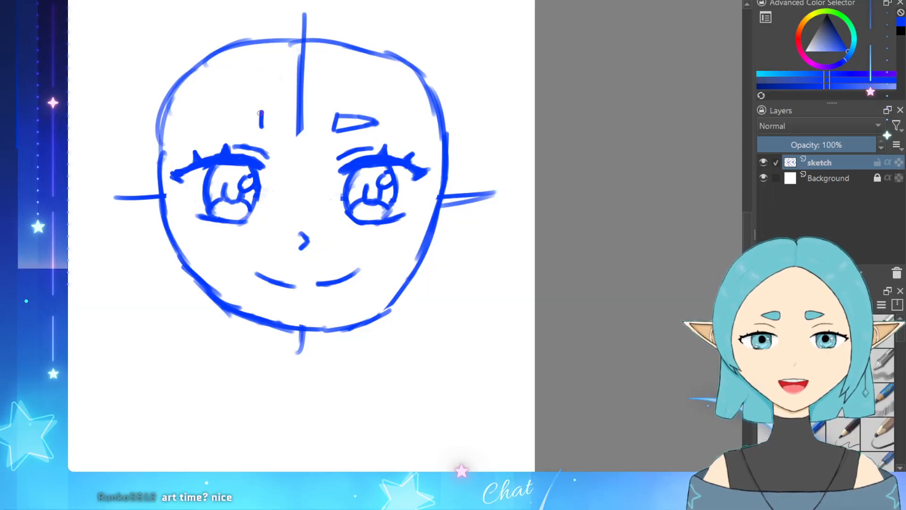
pyautogui.moveTo(262, 112)
pyautogui.mouseDown()
pyautogui.moveTo(215, 125)
pyautogui.moveTo(264, 127)
pyautogui.mouseUp()
pyautogui.hotkey('ctrl', 'z')
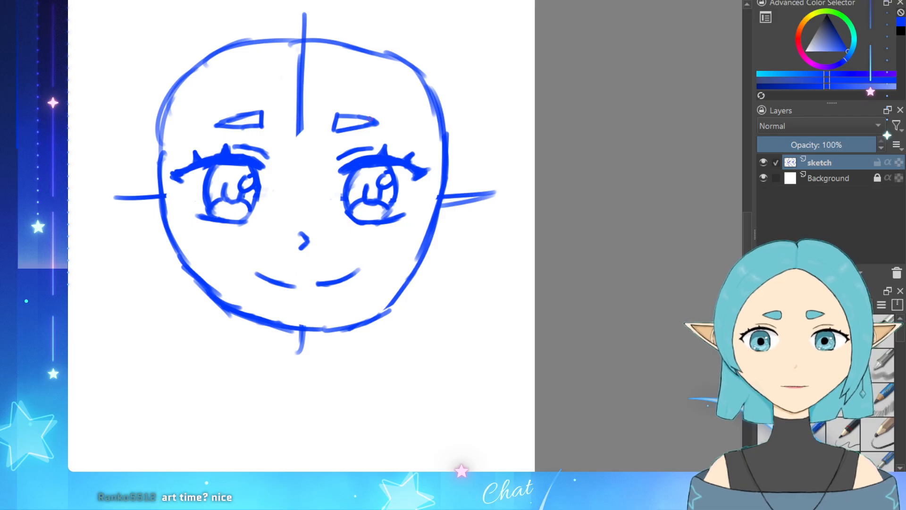
# Step: Erase and redraw the tapered outer ends of both eyebrows to make them sharper and more alike
pyautogui.moveTo(370, 117); pyautogui.dragTo(377, 122)
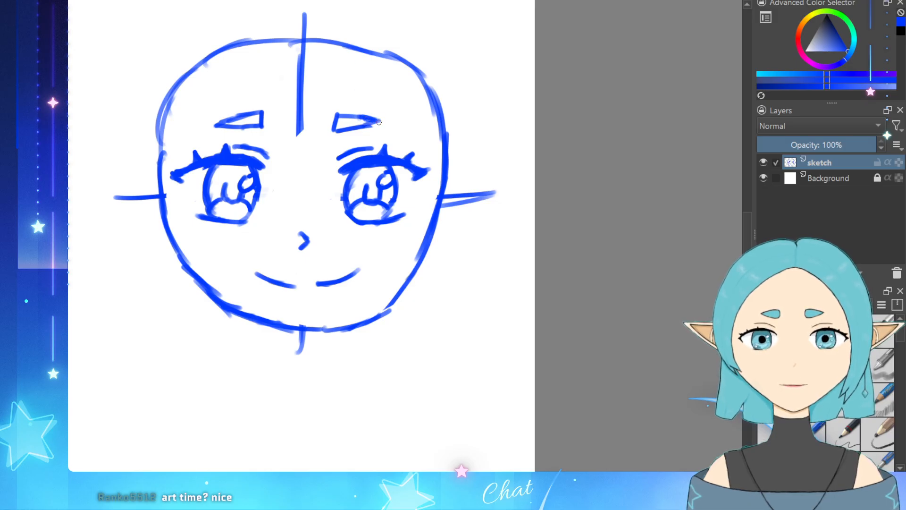
pyautogui.moveTo(222, 121)
pyautogui.mouseDown()
pyautogui.moveTo(216, 131)
pyautogui.moveTo(232, 125)
pyautogui.mouseUp()
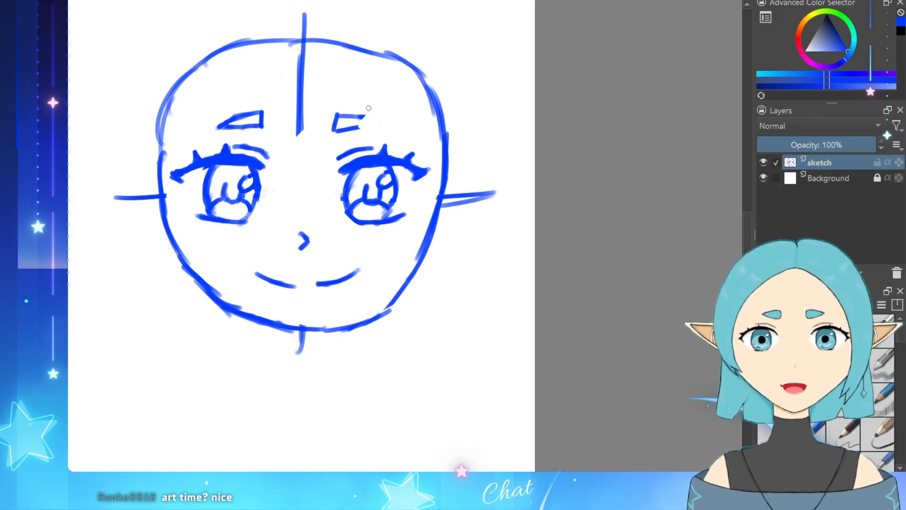
pyautogui.moveTo(342, 116); pyautogui.dragTo(379, 115)
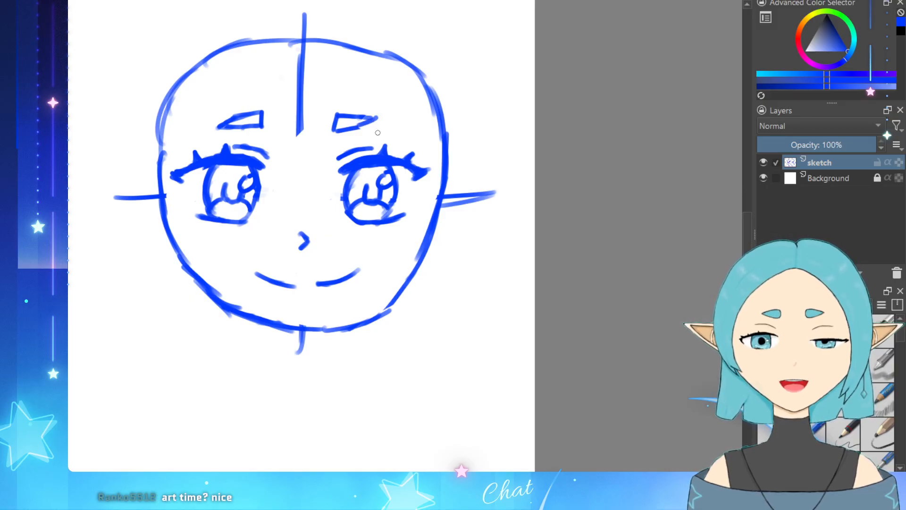
pyautogui.hotkey('ctrl', 'z')
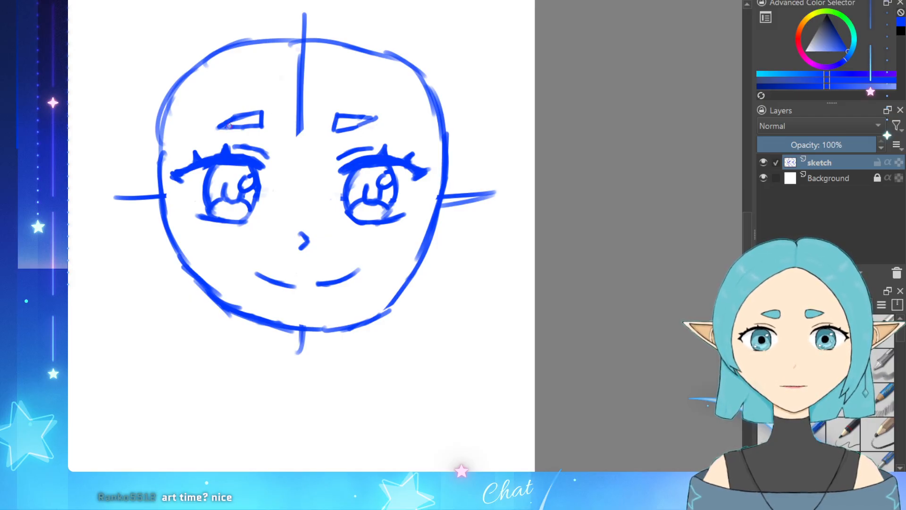
pyautogui.moveTo(229, 126); pyautogui.dragTo(240, 128)
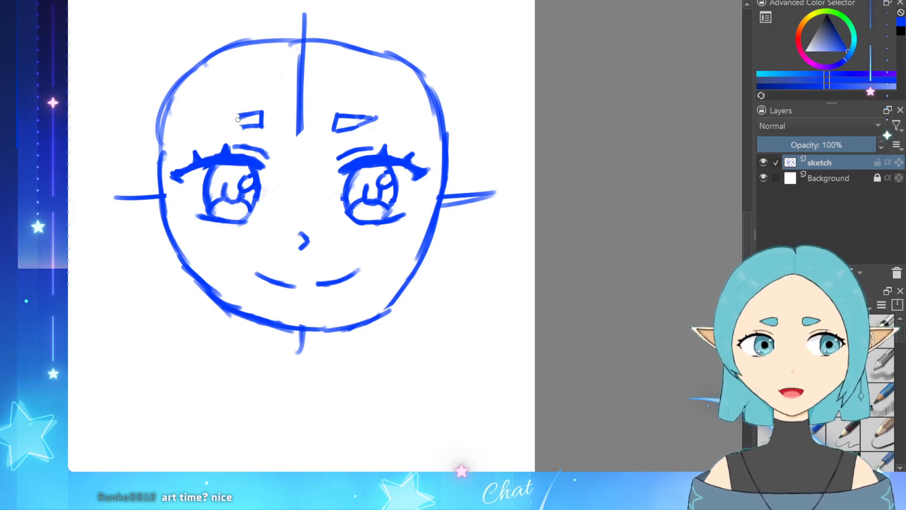
pyautogui.moveTo(241, 116)
pyautogui.mouseDown()
pyautogui.moveTo(221, 119)
pyautogui.moveTo(243, 127)
pyautogui.mouseUp()
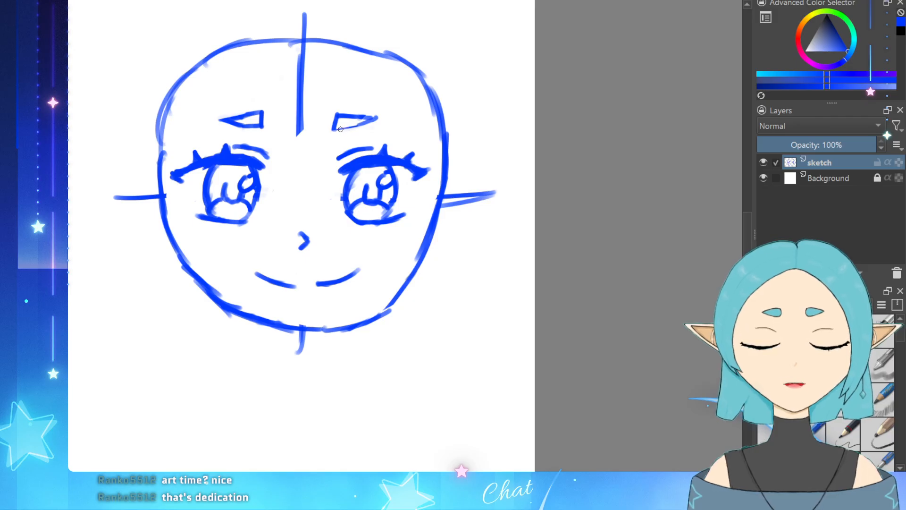
# Step: Refine the lower edges and outer tips of both eyebrow outlines so the two wedges match
pyautogui.moveTo(335, 130); pyautogui.dragTo(379, 119)
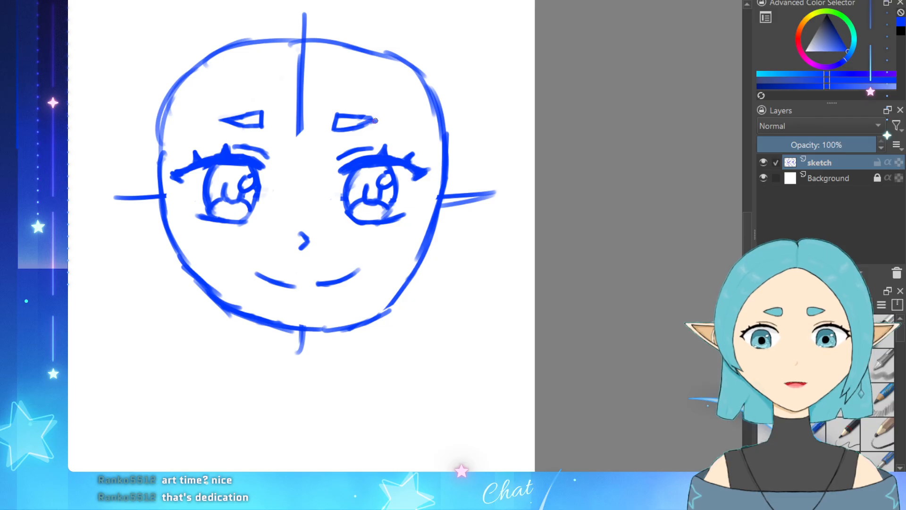
pyautogui.moveTo(367, 118); pyautogui.dragTo(378, 120)
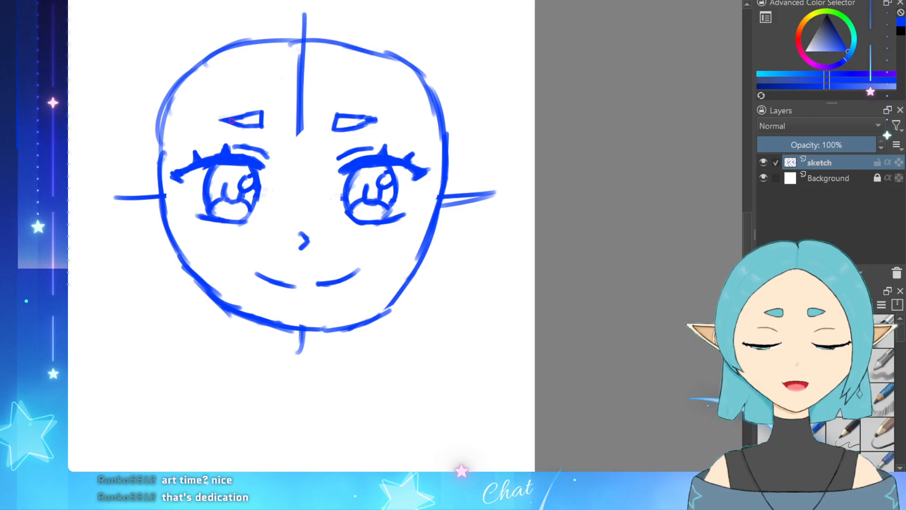
pyautogui.moveTo(235, 122)
pyautogui.mouseDown()
pyautogui.moveTo(246, 128)
pyautogui.moveTo(230, 128)
pyautogui.mouseUp()
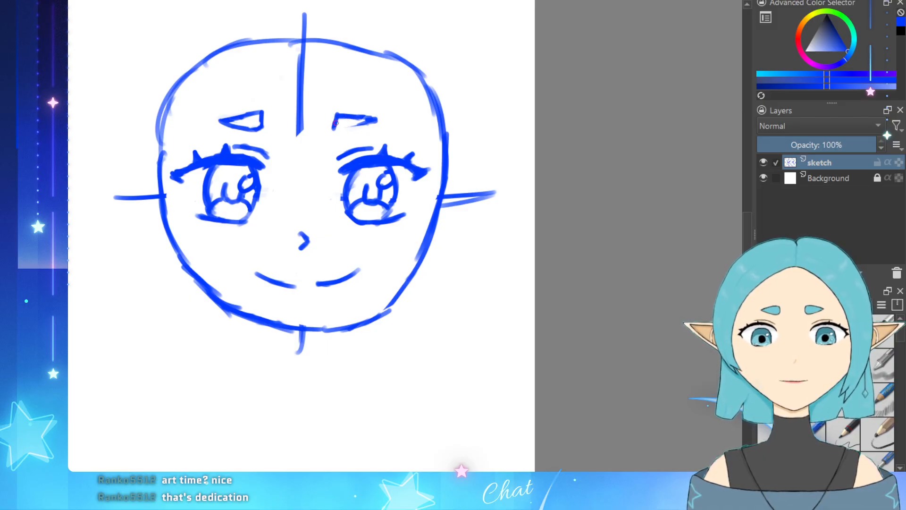
pyautogui.moveTo(336, 123)
pyautogui.mouseDown()
pyautogui.moveTo(333, 134)
pyautogui.moveTo(372, 119)
pyautogui.mouseUp()
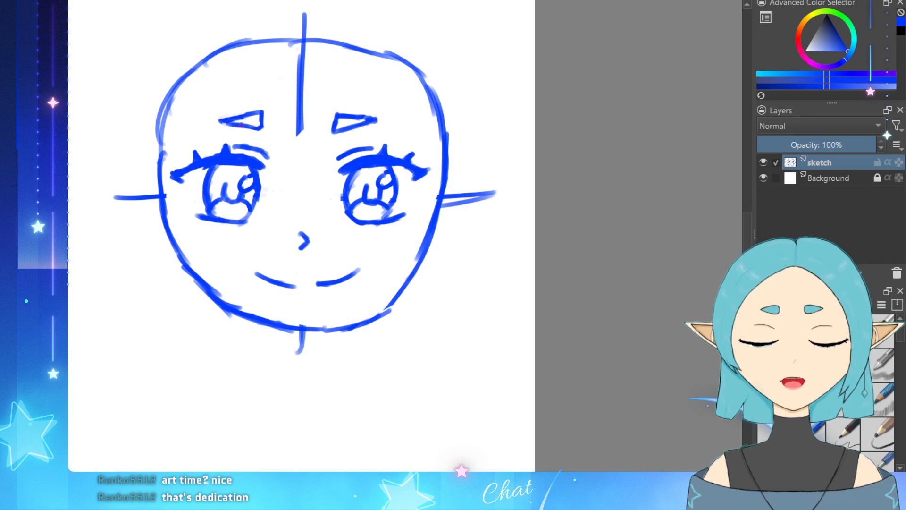
pyautogui.moveTo(222, 121); pyautogui.dragTo(263, 129)
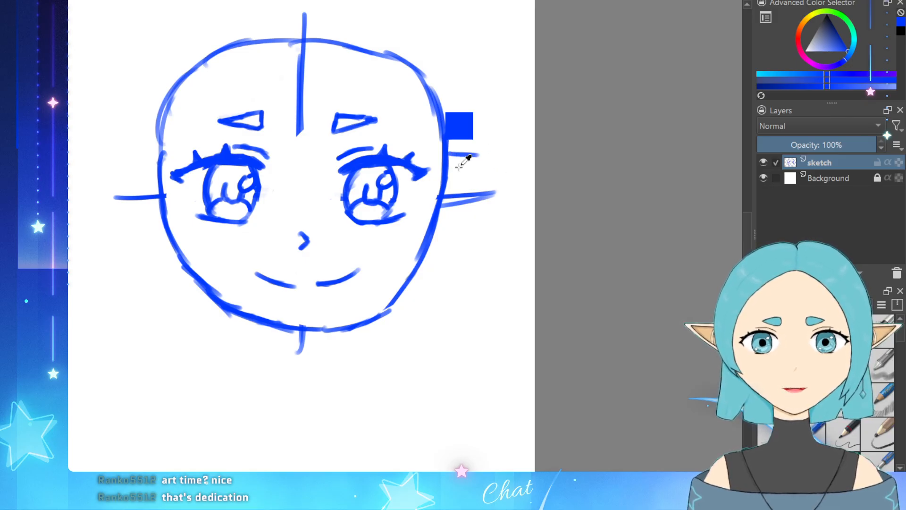
# Step: Draw a long pointed elf ear extending outward from the face outline beside the eye on the right
pyautogui.moveTo(448, 168)
pyautogui.mouseDown()
pyautogui.moveTo(521, 170)
pyautogui.moveTo(499, 182)
pyautogui.moveTo(521, 170)
pyautogui.moveTo(436, 225)
pyautogui.mouseUp()
pyautogui.hotkey('ctrl', 'z')
pyautogui.moveTo(501, 187); pyautogui.dragTo(437, 228)
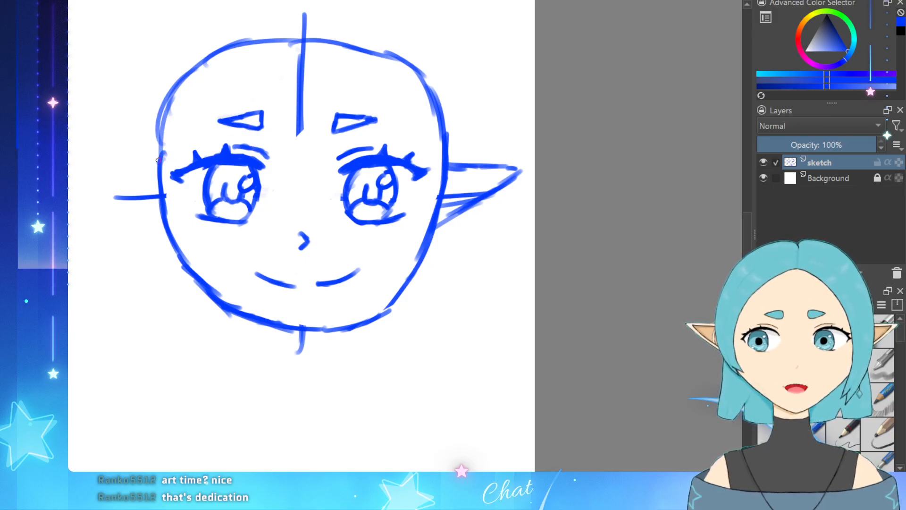
pyautogui.moveTo(159, 161)
pyautogui.mouseDown()
pyautogui.moveTo(93, 166)
pyautogui.moveTo(156, 221)
pyautogui.mouseUp()
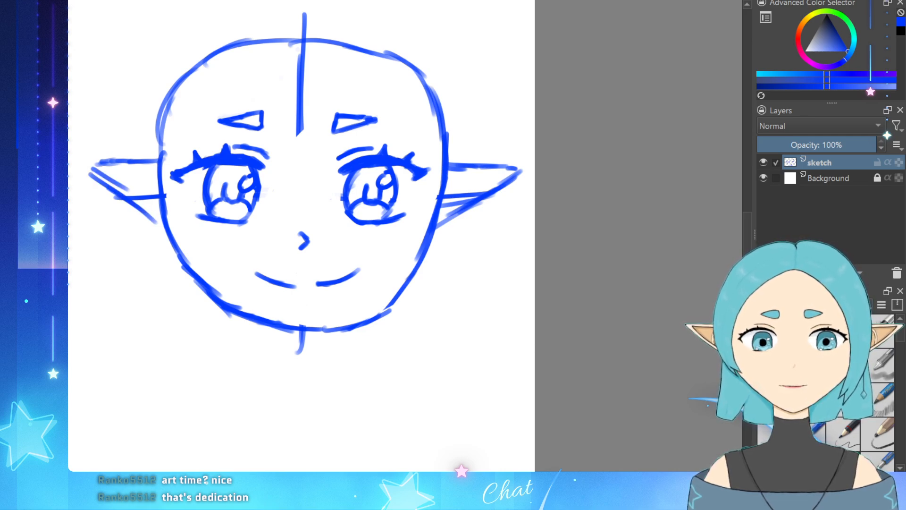
pyautogui.hotkey('ctrl', 'z')
pyautogui.hotkey('ctrl', 'z')
pyautogui.hotkey('ctrl', 'z')
pyautogui.hotkey('ctrl', 'z')
pyautogui.hotkey('ctrl', 'z')
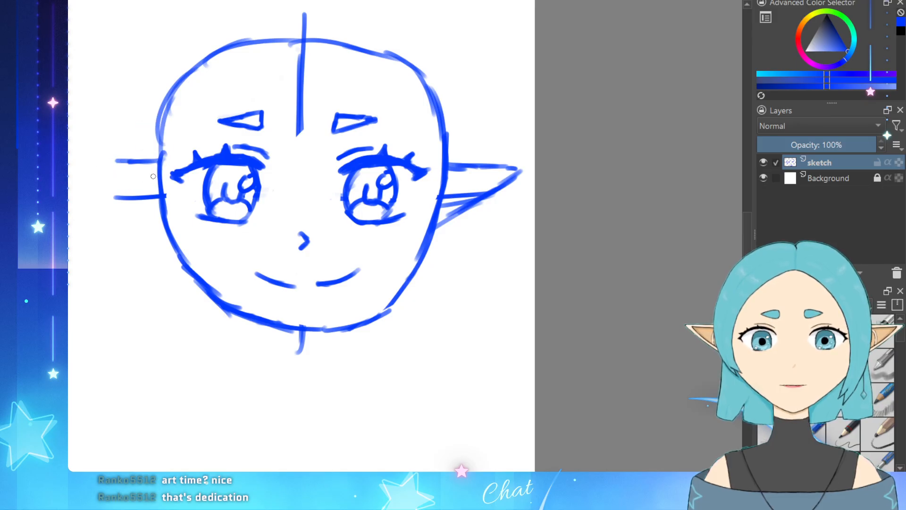
pyautogui.hotkey('ctrl', 'z')
pyautogui.hotkey('ctrl', 'z')
pyautogui.hotkey('ctrl', 'z')
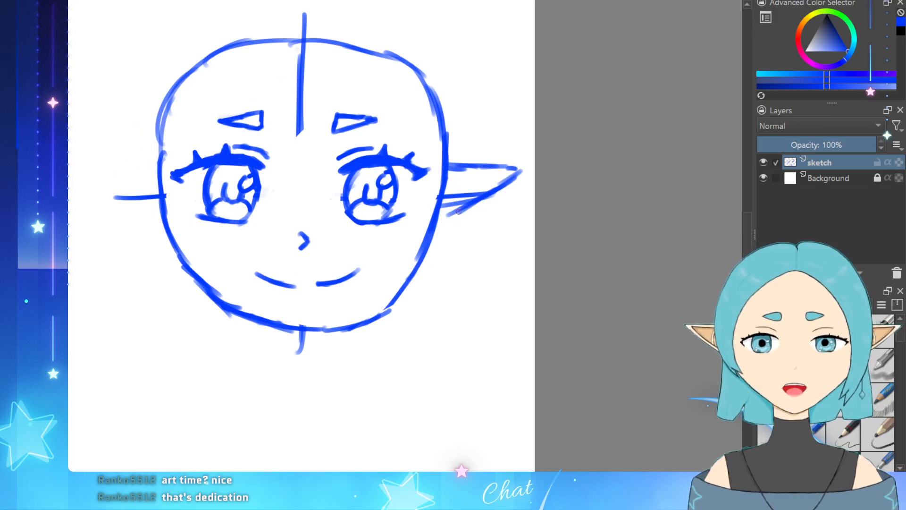
# Step: Extend the lower edge of the ear on the right to the face outline and erase the guideline inside that ear
pyautogui.moveTo(460, 210); pyautogui.dragTo(440, 221)
pyautogui.press('e')
pyautogui.moveTo(458, 193)
pyautogui.mouseDown()
pyautogui.moveTo(441, 207)
pyautogui.moveTo(487, 184)
pyautogui.moveTo(467, 191)
pyautogui.mouseUp()
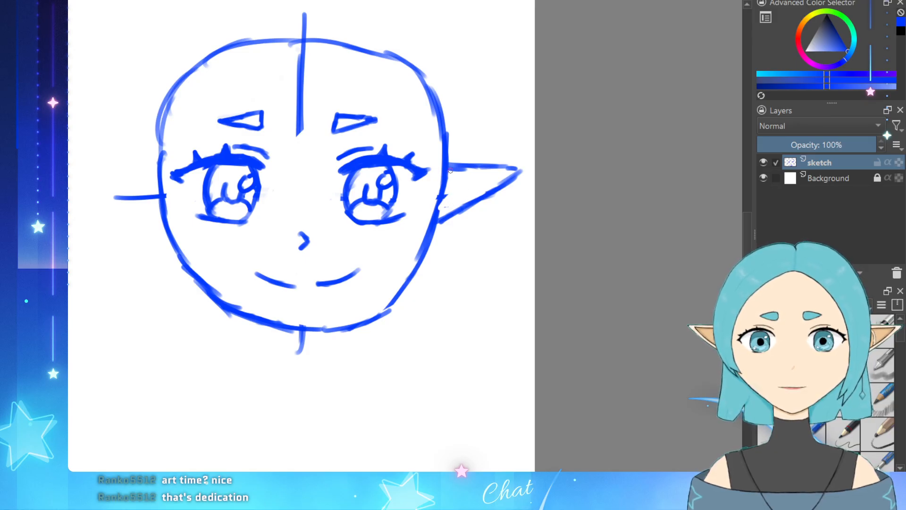
# Step: Draw the upper edge of a matching pointed ear outward from the face outline on the left at eyelash height
pyautogui.press('e')
pyautogui.moveTo(138, 158)
pyautogui.mouseDown()
pyautogui.moveTo(158, 159)
pyautogui.moveTo(95, 165)
pyautogui.moveTo(149, 193)
pyautogui.mouseUp()
pyautogui.hotkey('ctrl', 'z')
pyautogui.hotkey('ctrl', 'z')
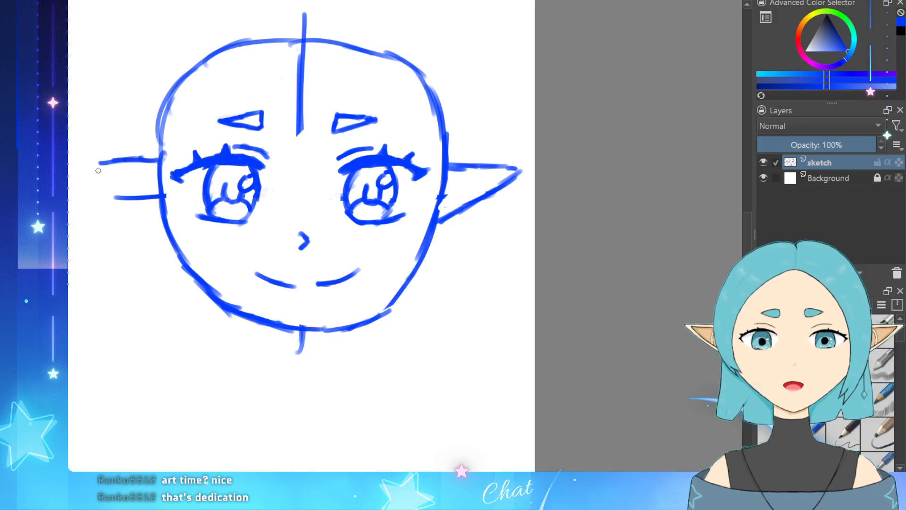
# Step: Draw the tip and slanted lower edge of the ear on the left, redoing them to match the opposite ear
pyautogui.moveTo(90, 166); pyautogui.dragTo(164, 230)
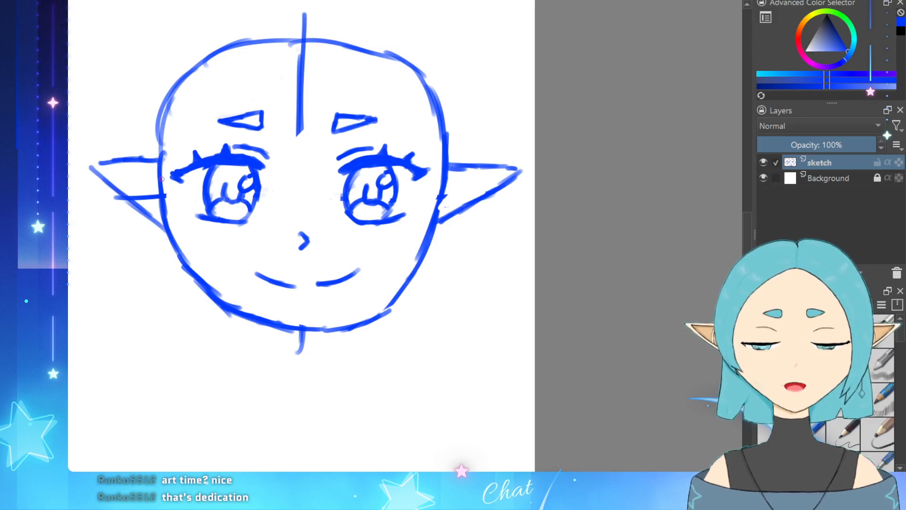
pyautogui.hotkey('ctrl', 'z')
pyautogui.hotkey('ctrl', 'z')
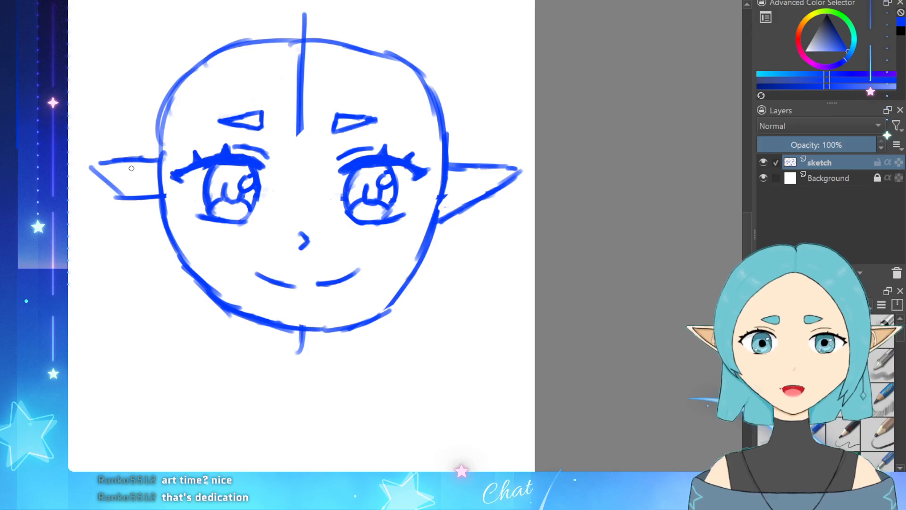
pyautogui.hotkey('ctrl', 'z')
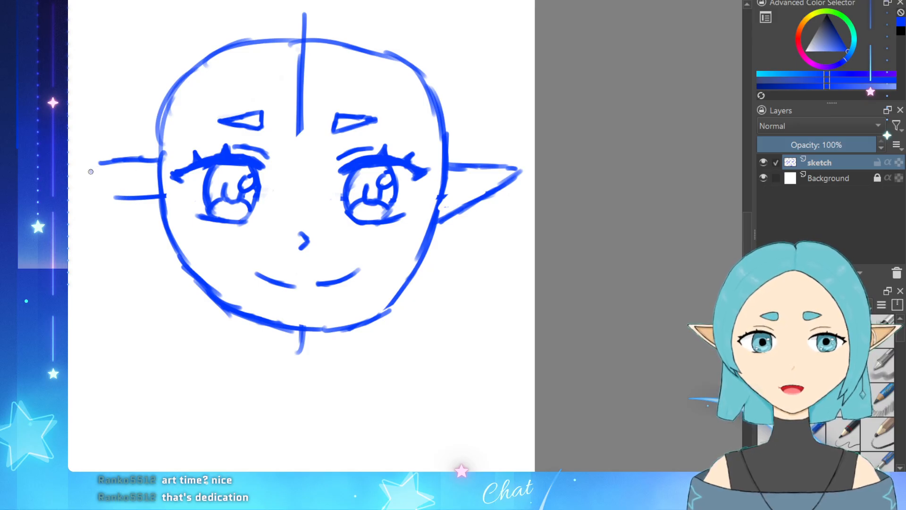
pyautogui.moveTo(91, 172); pyautogui.dragTo(162, 231)
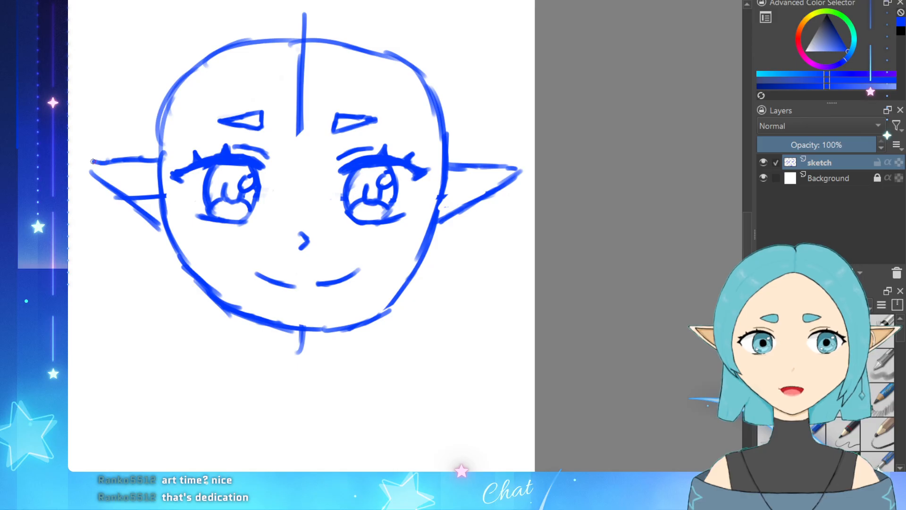
pyautogui.moveTo(93, 162)
pyautogui.mouseDown()
pyautogui.moveTo(115, 162)
pyautogui.moveTo(85, 168)
pyautogui.moveTo(96, 175)
pyautogui.mouseUp()
pyautogui.hotkey('ctrl', 'z')
pyautogui.moveTo(152, 227); pyautogui.dragTo(145, 219)
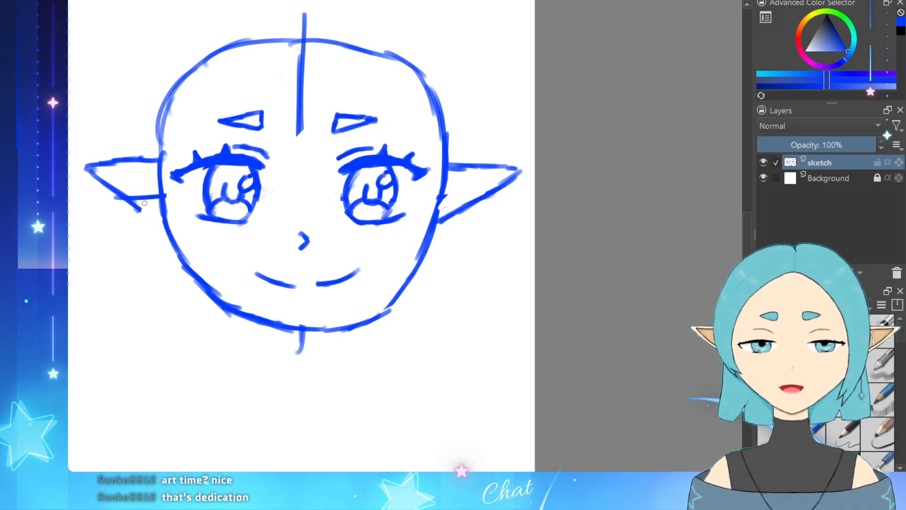
pyautogui.moveTo(124, 198); pyautogui.dragTo(163, 218)
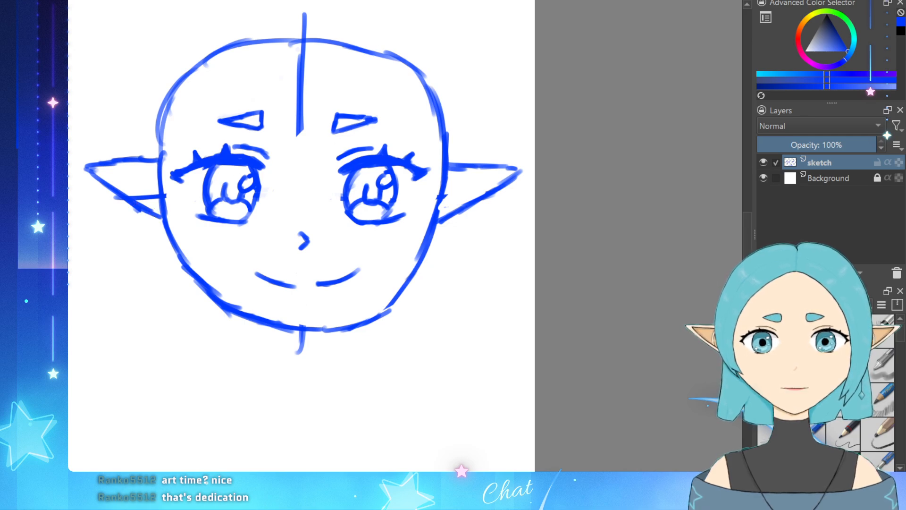
pyautogui.press('m')
pyautogui.moveTo(451, 75)
pyautogui.mouseDown()
pyautogui.moveTo(481, 67)
pyautogui.moveTo(453, 47)
pyautogui.moveTo(495, 58)
pyautogui.mouseUp()
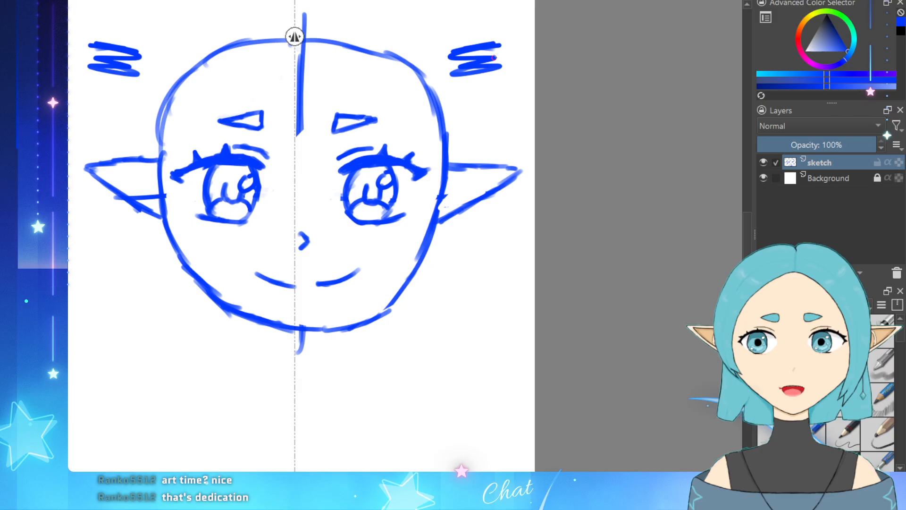
pyautogui.hotkey('ctrl', 'z')
pyautogui.press('m')
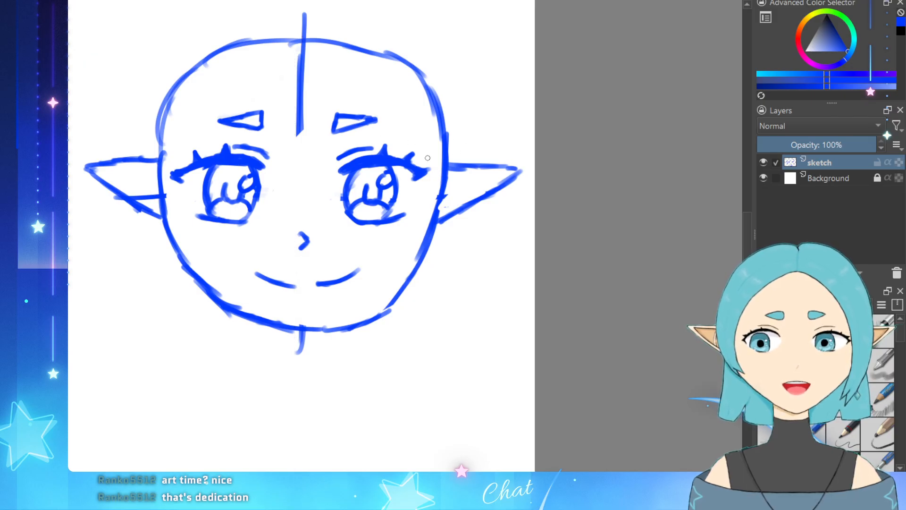
# Step: Round the lower corners of both ears into small lobes and erase the guideline inside the ear on the left
pyautogui.moveTo(449, 214); pyautogui.dragTo(466, 212)
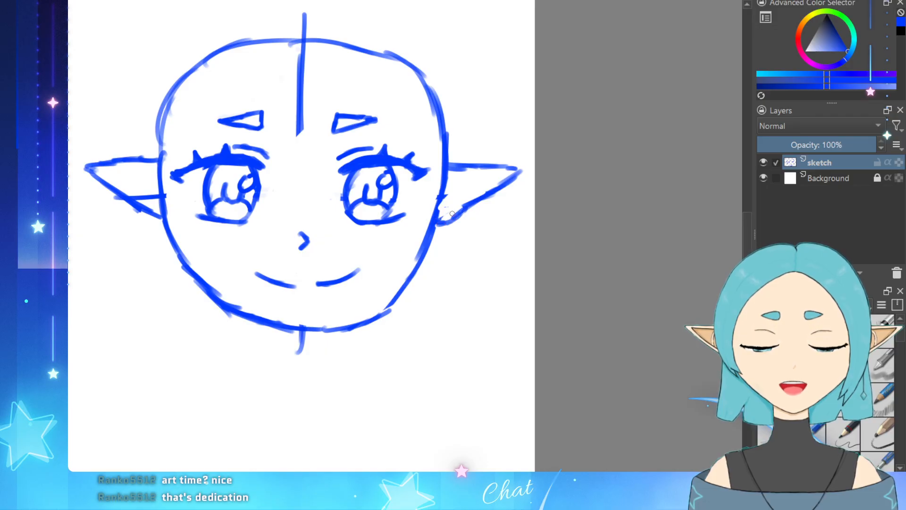
pyautogui.moveTo(143, 214)
pyautogui.mouseDown()
pyautogui.moveTo(158, 172)
pyautogui.moveTo(160, 211)
pyautogui.moveTo(147, 216)
pyautogui.moveTo(157, 195)
pyautogui.mouseUp()
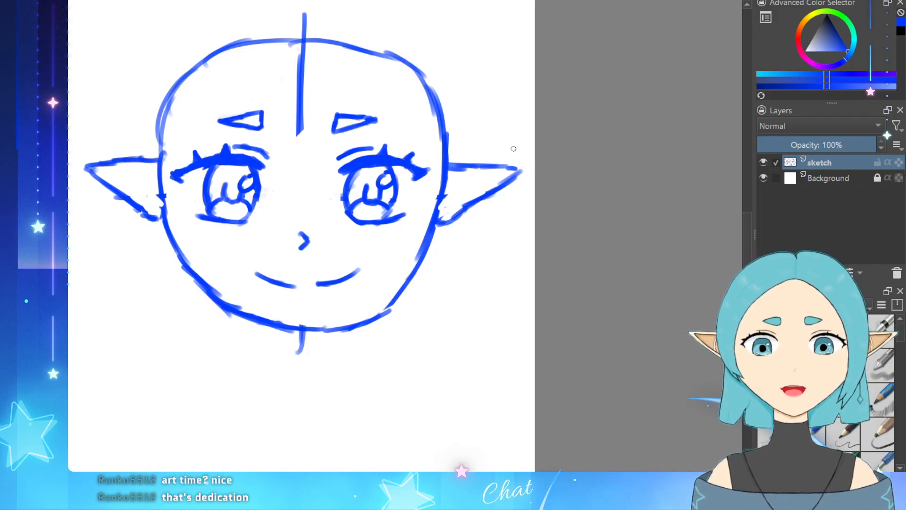
# Step: Erase and redraw the tip of the ear on the right to make it slightly shorter
pyautogui.moveTo(511, 176)
pyautogui.mouseDown()
pyautogui.moveTo(524, 156)
pyautogui.moveTo(513, 183)
pyautogui.moveTo(499, 186)
pyautogui.moveTo(507, 148)
pyautogui.moveTo(511, 159)
pyautogui.moveTo(490, 163)
pyautogui.moveTo(504, 165)
pyautogui.moveTo(480, 165)
pyautogui.moveTo(511, 167)
pyautogui.mouseUp()
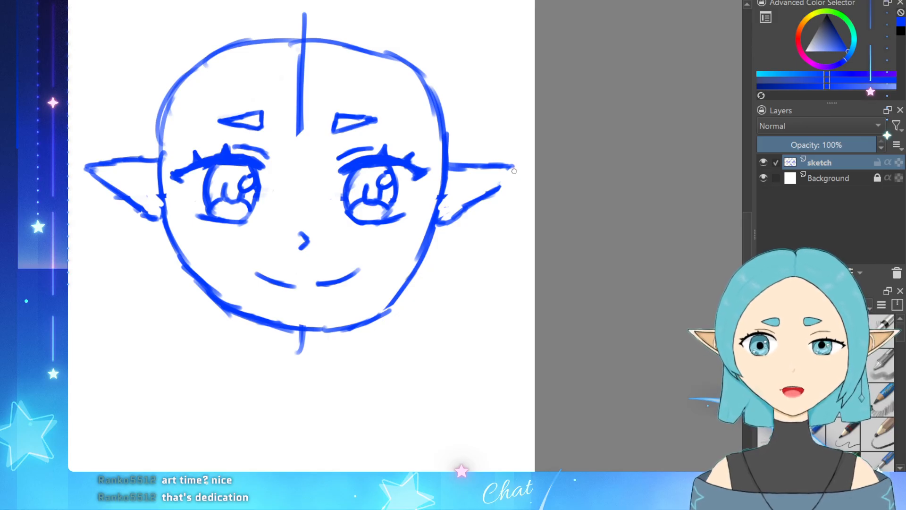
pyautogui.moveTo(513, 168); pyautogui.dragTo(495, 188)
pyautogui.moveTo(497, 188)
pyautogui.mouseDown()
pyautogui.moveTo(514, 170)
pyautogui.moveTo(499, 187)
pyautogui.mouseUp()
pyautogui.hotkey('ctrl', 'z')
pyautogui.hotkey('ctrl', 'z')
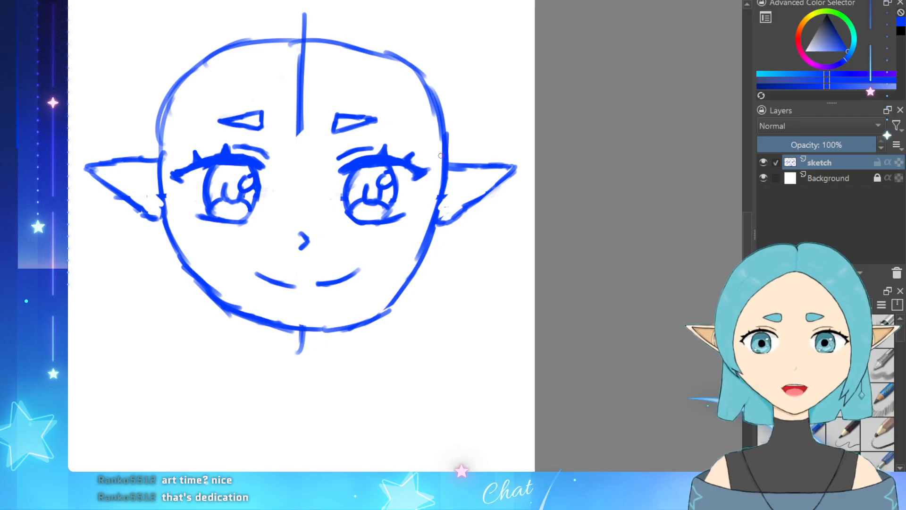
# Step: Draw a pointed inner contour inside the ear on the right, following its outer edges
pyautogui.moveTo(446, 179); pyautogui.dragTo(473, 177)
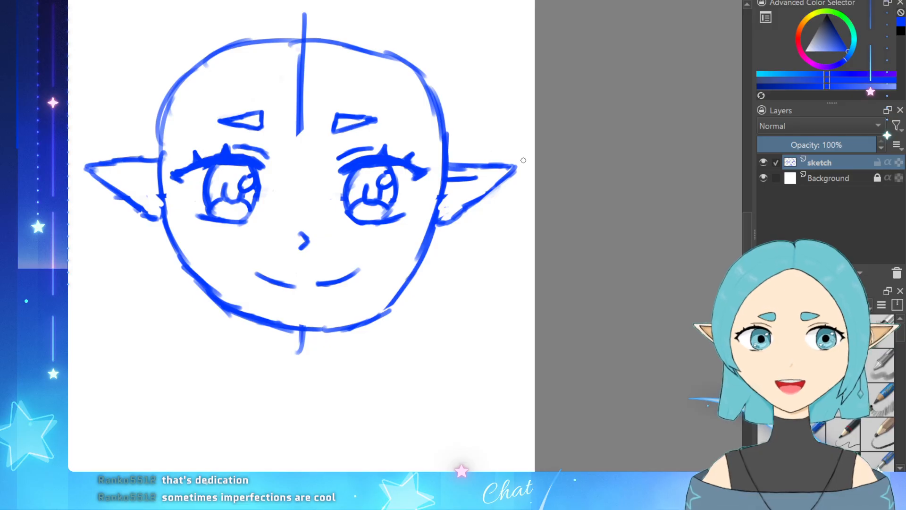
pyautogui.moveTo(491, 178)
pyautogui.mouseDown()
pyautogui.moveTo(438, 206)
pyautogui.moveTo(482, 184)
pyautogui.mouseUp()
pyautogui.hotkey('ctrl', 'z')
pyautogui.hotkey('ctrl', 'z')
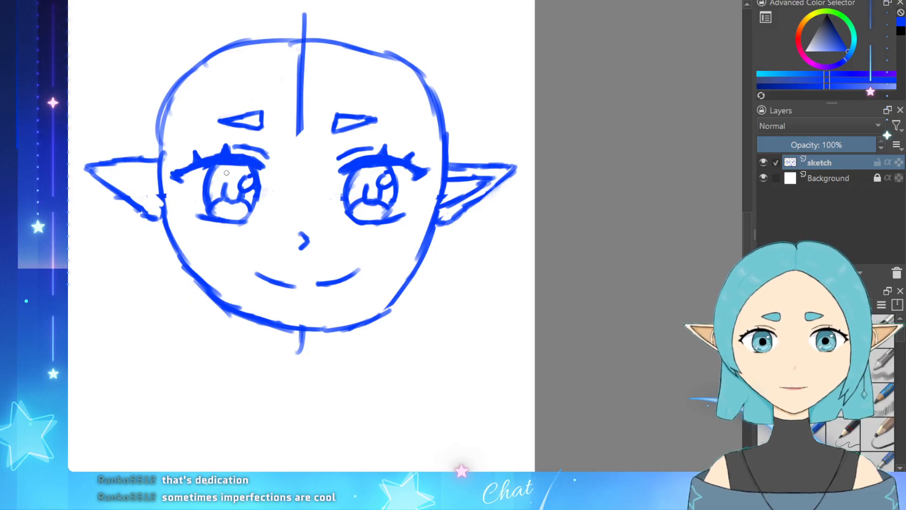
# Step: Draw a matching pointed inner contour inside the ear on the left
pyautogui.moveTo(108, 172)
pyautogui.mouseDown()
pyautogui.moveTo(143, 167)
pyautogui.moveTo(117, 173)
pyautogui.moveTo(139, 173)
pyautogui.moveTo(123, 183)
pyautogui.moveTo(157, 201)
pyautogui.mouseUp()
pyautogui.hotkey('ctrl', 'z')
pyautogui.hotkey('ctrl', 'z')
pyautogui.hotkey('ctrl', 'z')
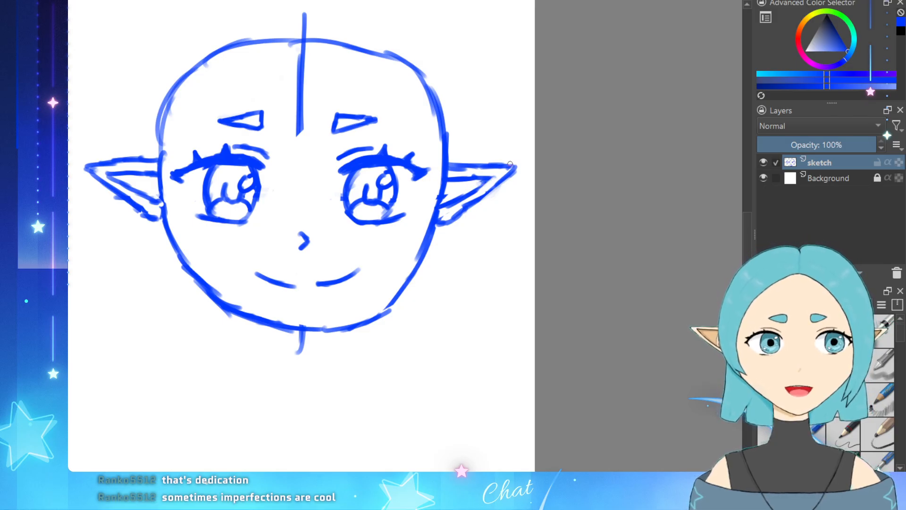
# Step: Add short curved detail lines inside the inner contours of both ears
pyautogui.moveTo(459, 183); pyautogui.dragTo(462, 193)
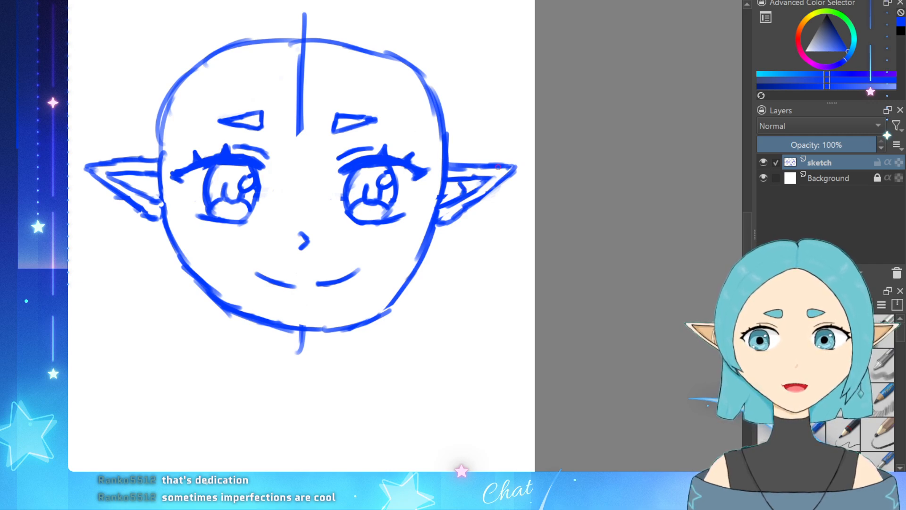
pyautogui.keyDown('ctrl'); pyautogui.click(143, 177); pyautogui.keyUp('ctrl')
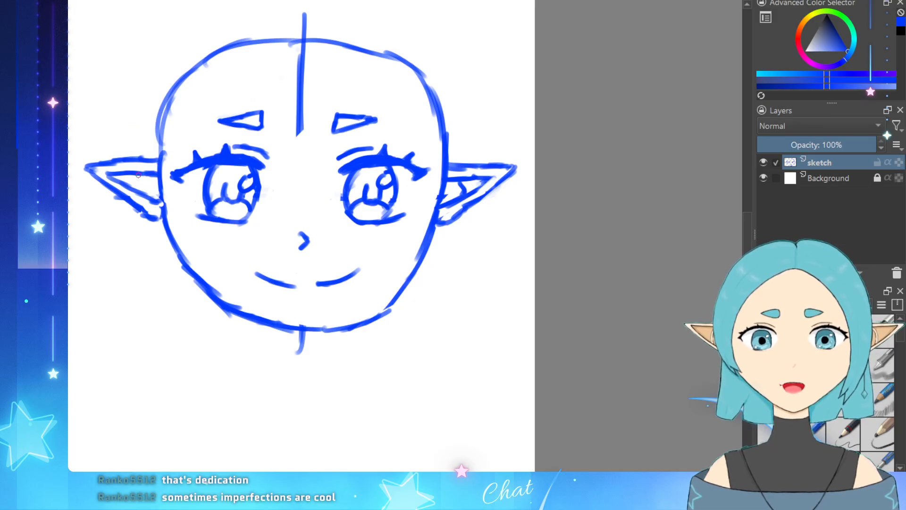
pyautogui.moveTo(139, 175); pyautogui.dragTo(135, 190)
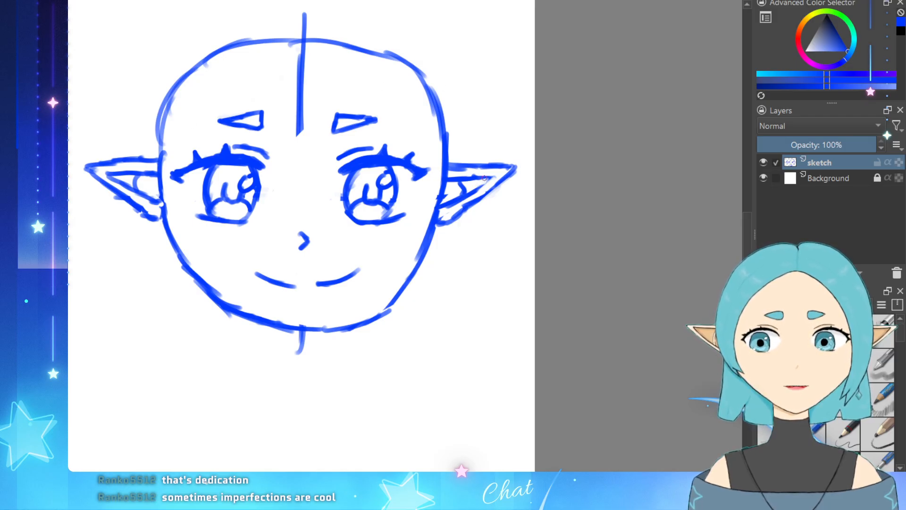
pyautogui.moveTo(469, 177)
pyautogui.mouseDown()
pyautogui.moveTo(492, 177)
pyautogui.moveTo(472, 191)
pyautogui.moveTo(491, 181)
pyautogui.mouseUp()
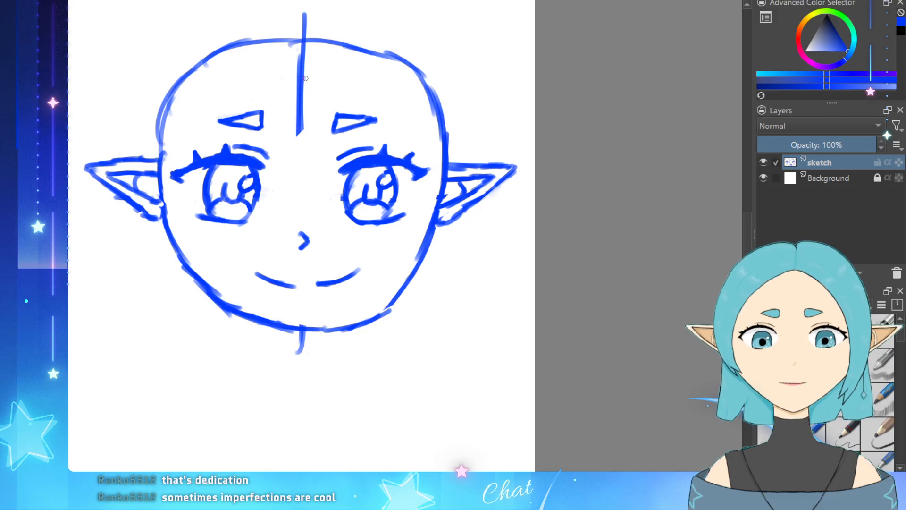
# Step: Draw a curved hairline from the centre guideline across the forehead to the outer lashes of the eye on the right
pyautogui.moveTo(305, 77)
pyautogui.mouseDown()
pyautogui.moveTo(332, 90)
pyautogui.moveTo(343, 80)
pyautogui.moveTo(387, 118)
pyautogui.moveTo(404, 160)
pyautogui.mouseUp()
pyautogui.hotkey('ctrl', 'z')
pyautogui.hotkey('ctrl', 'z')
pyautogui.moveTo(386, 121); pyautogui.dragTo(404, 176)
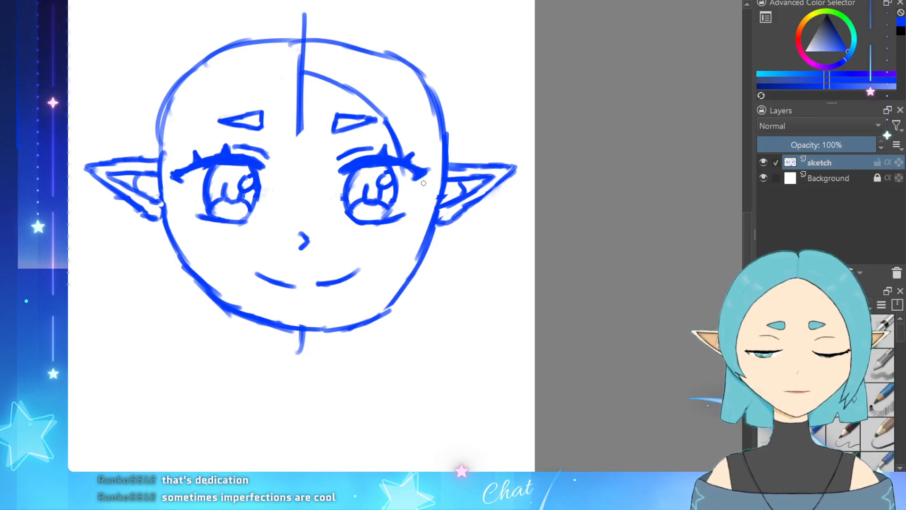
pyautogui.moveTo(404, 163); pyautogui.dragTo(403, 242)
pyautogui.moveTo(408, 208); pyautogui.dragTo(402, 266)
pyautogui.hotkey('ctrl', 'z')
pyautogui.hotkey('ctrl', 'z')
pyautogui.hotkey('ctrl', 'z')
pyautogui.hotkey('ctrl', 'z')
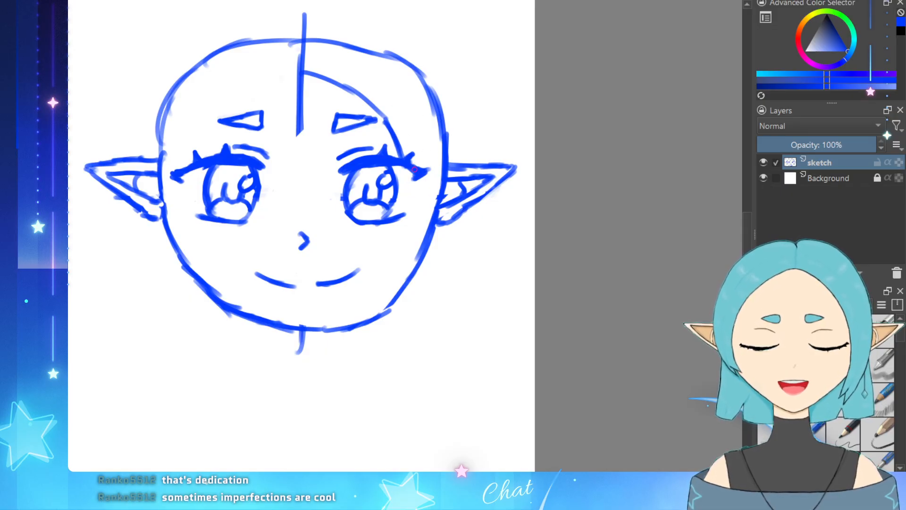
# Step: Extend the hairline on the right down to the jaw and draw the outer hair contour over the ear to meet it
pyautogui.moveTo(412, 169); pyautogui.dragTo(410, 232)
pyautogui.moveTo(415, 196)
pyautogui.mouseDown()
pyautogui.moveTo(405, 260)
pyautogui.moveTo(351, 337)
pyautogui.moveTo(425, 273)
pyautogui.mouseUp()
pyautogui.moveTo(443, 108); pyautogui.dragTo(454, 140)
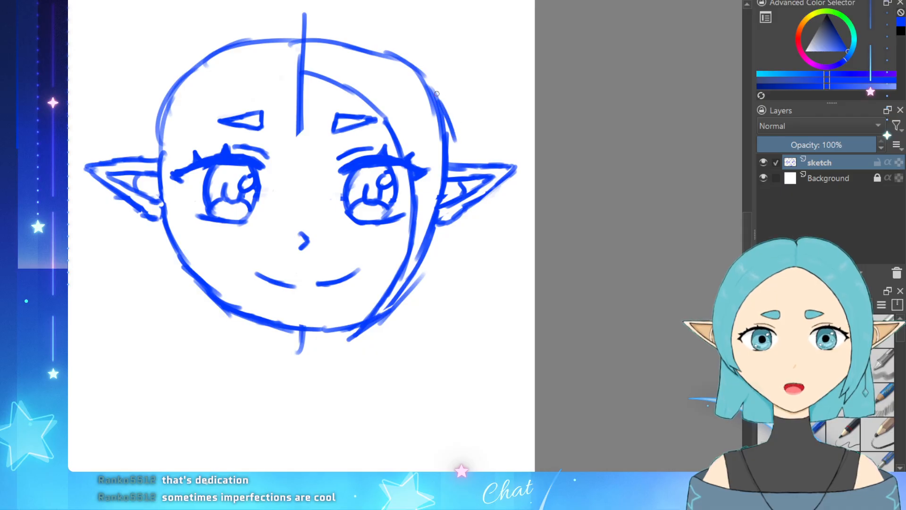
pyautogui.moveTo(420, 79); pyautogui.dragTo(439, 105)
pyautogui.moveTo(427, 78)
pyautogui.mouseDown()
pyautogui.moveTo(447, 109)
pyautogui.moveTo(456, 179)
pyautogui.mouseUp()
pyautogui.moveTo(453, 146)
pyautogui.mouseDown()
pyautogui.moveTo(452, 201)
pyautogui.moveTo(427, 268)
pyautogui.mouseUp()
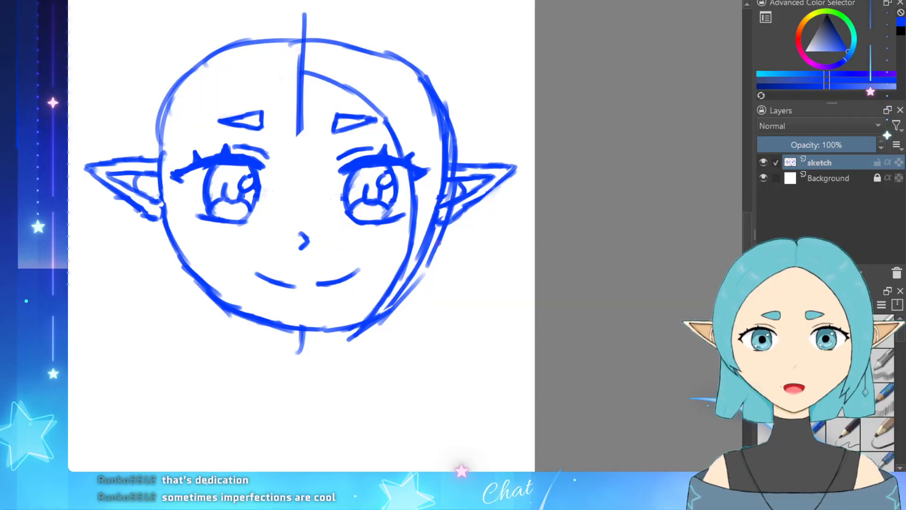
pyautogui.moveTo(446, 231); pyautogui.dragTo(404, 293)
# Step: Erase the old head outline inside the hair section on the right, from the crown down to the jaw
pyautogui.moveTo(420, 261); pyautogui.dragTo(381, 315)
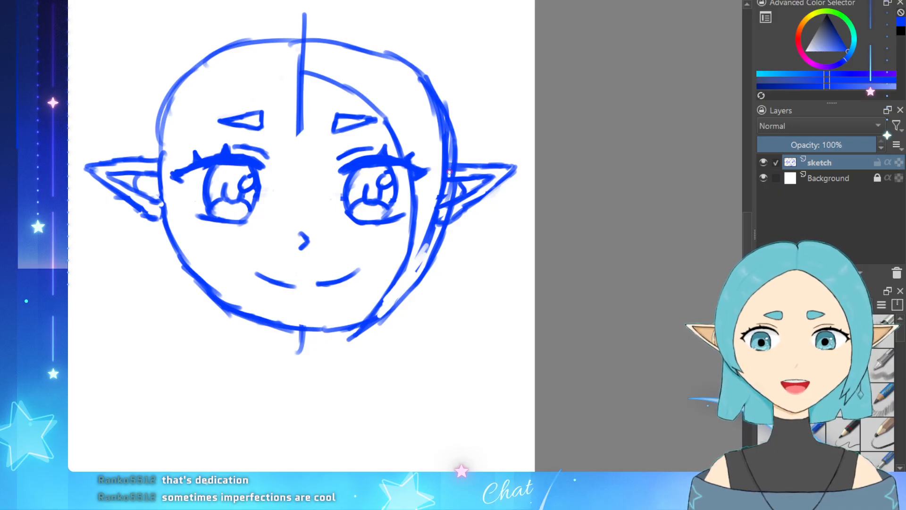
pyautogui.moveTo(450, 172); pyautogui.dragTo(411, 279)
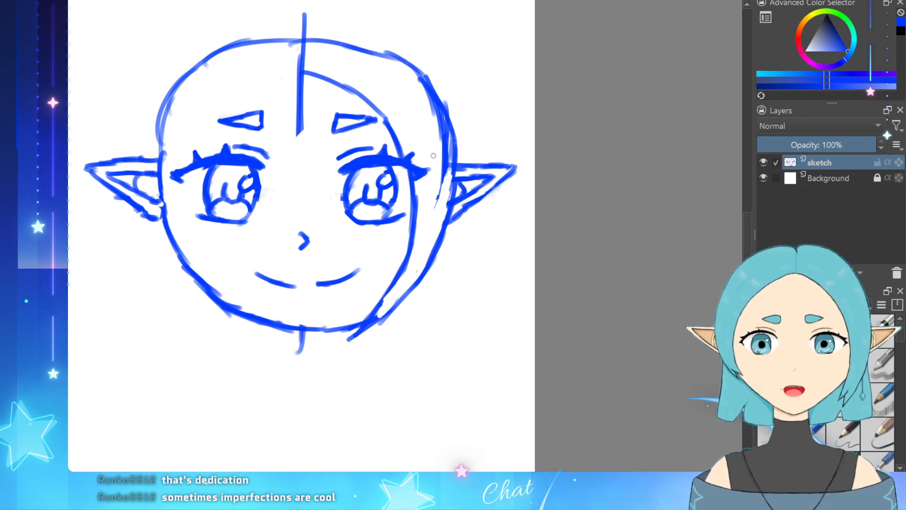
pyautogui.moveTo(426, 92); pyautogui.dragTo(437, 126)
pyautogui.moveTo(416, 82)
pyautogui.mouseDown()
pyautogui.moveTo(445, 141)
pyautogui.moveTo(441, 181)
pyautogui.moveTo(444, 132)
pyautogui.moveTo(441, 122)
pyautogui.moveTo(447, 176)
pyautogui.moveTo(437, 202)
pyautogui.mouseUp()
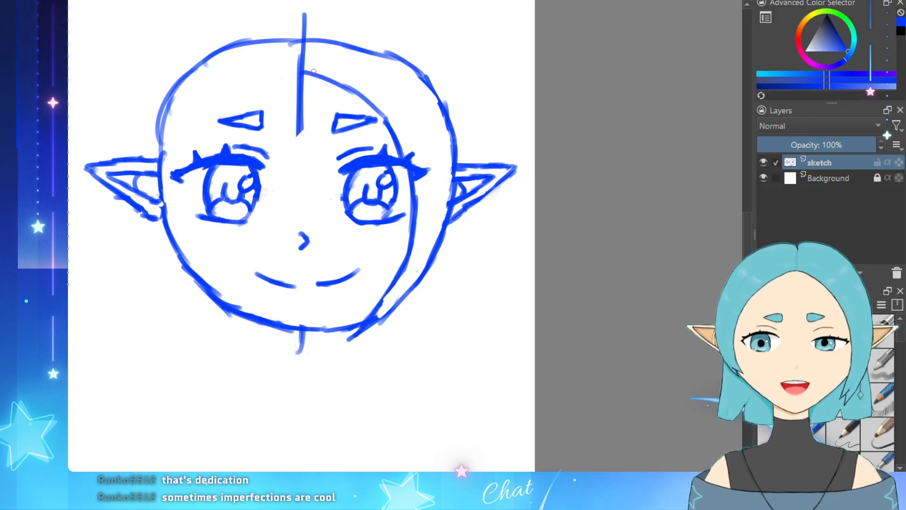
# Step: Draw a matching curved hairline from the centre guideline down to the outer lashes of the eye on the left
pyautogui.moveTo(302, 74)
pyautogui.mouseDown()
pyautogui.moveTo(226, 92)
pyautogui.moveTo(252, 79)
pyautogui.moveTo(204, 115)
pyautogui.mouseUp()
pyautogui.moveTo(247, 84); pyautogui.dragTo(190, 126)
pyautogui.moveTo(183, 143)
pyautogui.mouseDown()
pyautogui.moveTo(224, 102)
pyautogui.moveTo(187, 146)
pyautogui.mouseUp()
pyautogui.moveTo(222, 102); pyautogui.dragTo(173, 171)
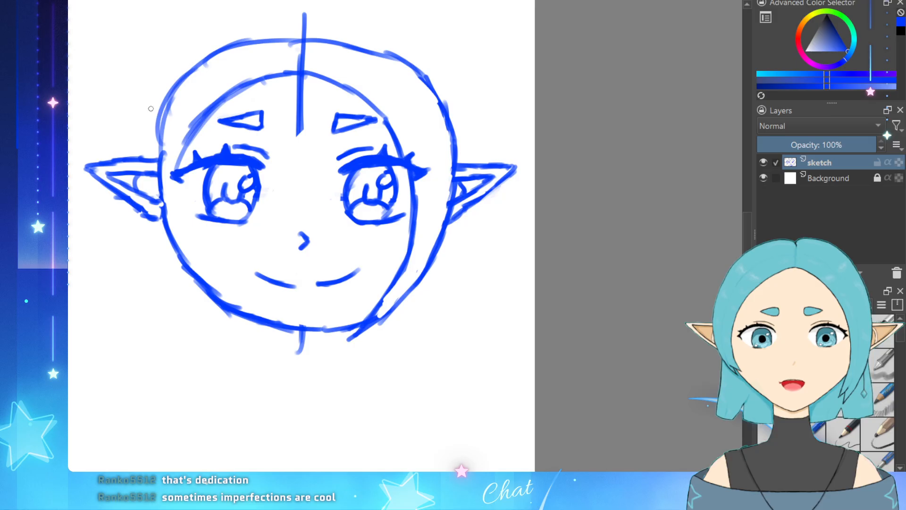
# Step: Draw the outer hair edge over the base of the ear on the left and extend the inner hairline to the jaw
pyautogui.moveTo(150, 104); pyautogui.dragTo(151, 137)
pyautogui.moveTo(156, 117); pyautogui.dragTo(158, 221)
pyautogui.moveTo(147, 176); pyautogui.dragTo(163, 226)
pyautogui.moveTo(185, 145); pyautogui.dragTo(162, 234)
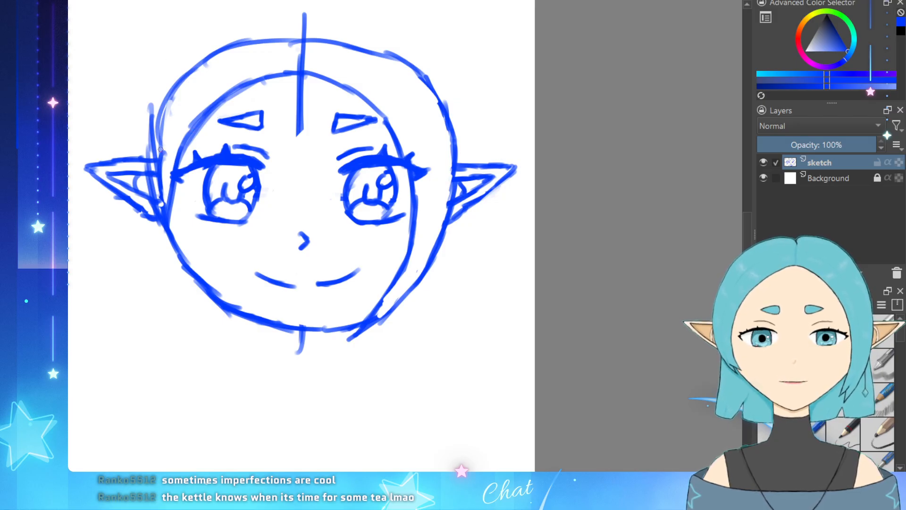
# Step: Erase the old head outline on the left and redraw the hair contour from above the ear across the crown
pyautogui.moveTo(160, 141); pyautogui.dragTo(162, 204)
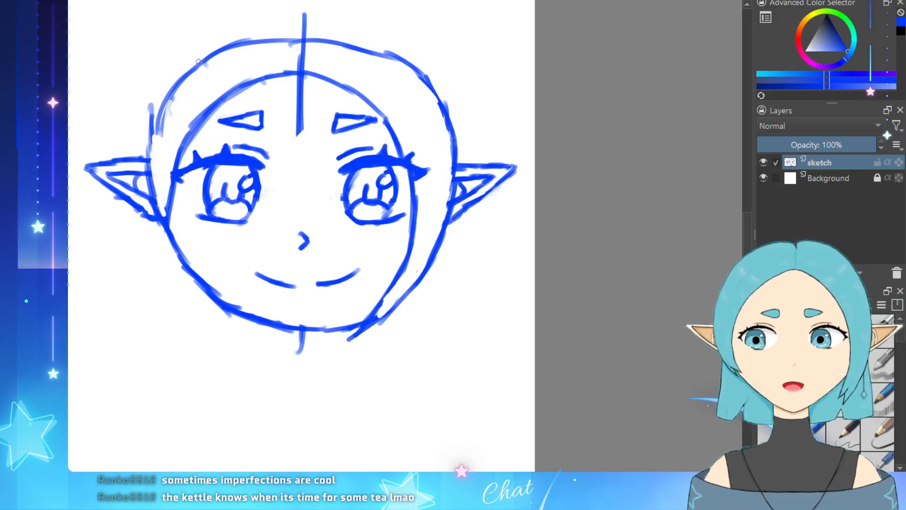
pyautogui.moveTo(174, 115)
pyautogui.mouseDown()
pyautogui.moveTo(156, 141)
pyautogui.moveTo(194, 73)
pyautogui.mouseUp()
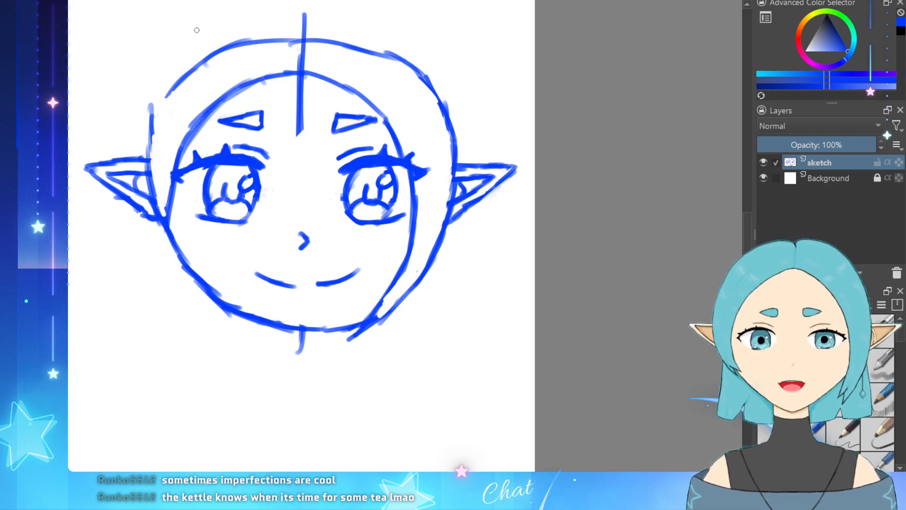
pyautogui.moveTo(153, 118)
pyautogui.mouseDown()
pyautogui.moveTo(169, 86)
pyautogui.moveTo(208, 56)
pyautogui.mouseUp()
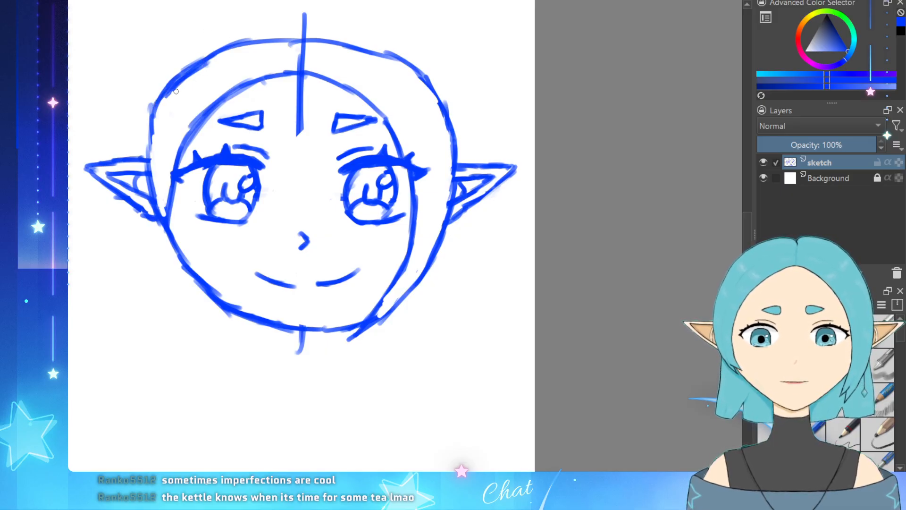
pyautogui.moveTo(176, 81); pyautogui.dragTo(237, 33)
pyautogui.moveTo(197, 60)
pyautogui.mouseDown()
pyautogui.moveTo(277, 32)
pyautogui.moveTo(357, 40)
pyautogui.moveTo(411, 61)
pyautogui.mouseUp()
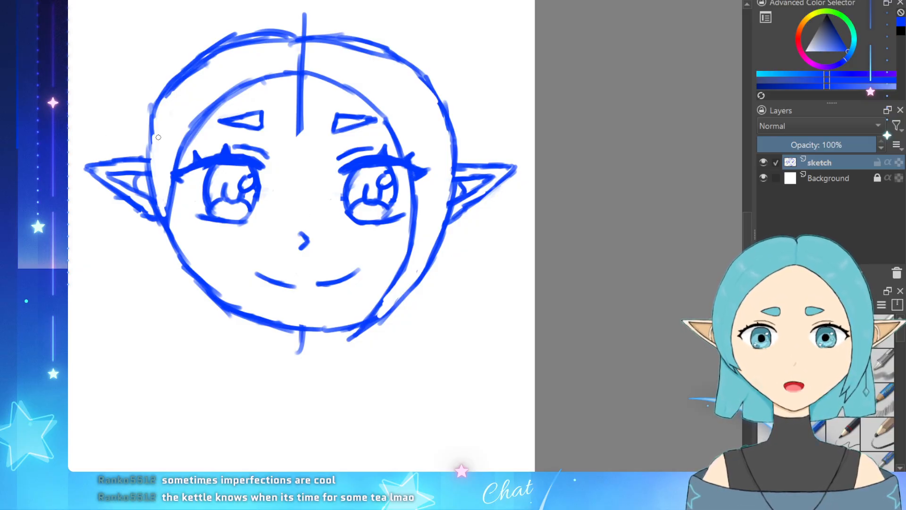
# Step: Clean up the doubled lines along the upper hair contour on the left
pyautogui.moveTo(146, 144)
pyautogui.mouseDown()
pyautogui.moveTo(163, 101)
pyautogui.moveTo(105, 55)
pyautogui.moveTo(130, 49)
pyautogui.moveTo(144, 97)
pyautogui.moveTo(167, 105)
pyautogui.moveTo(152, 128)
pyautogui.moveTo(152, 100)
pyautogui.moveTo(151, 111)
pyautogui.moveTo(167, 83)
pyautogui.moveTo(236, 41)
pyautogui.moveTo(186, 83)
pyautogui.mouseUp()
pyautogui.hotkey('ctrl', 'z')
pyautogui.press('e')
pyautogui.moveTo(225, 47); pyautogui.dragTo(180, 85)
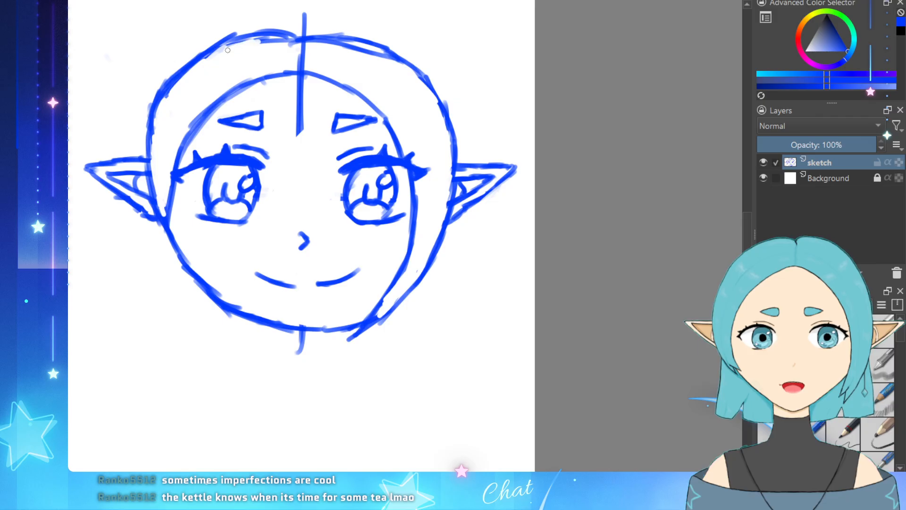
# Step: Tidy the top of the hair into a small dip at the parting and erase the guideline above it
pyautogui.moveTo(289, 42); pyautogui.dragTo(306, 55)
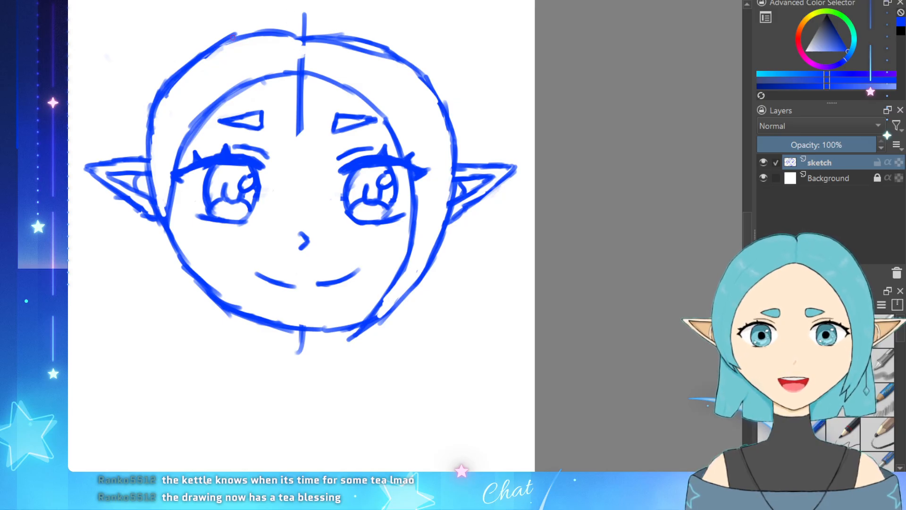
pyautogui.moveTo(231, 36)
pyautogui.mouseDown()
pyautogui.moveTo(307, 28)
pyautogui.moveTo(302, 34)
pyautogui.moveTo(314, 2)
pyautogui.mouseUp()
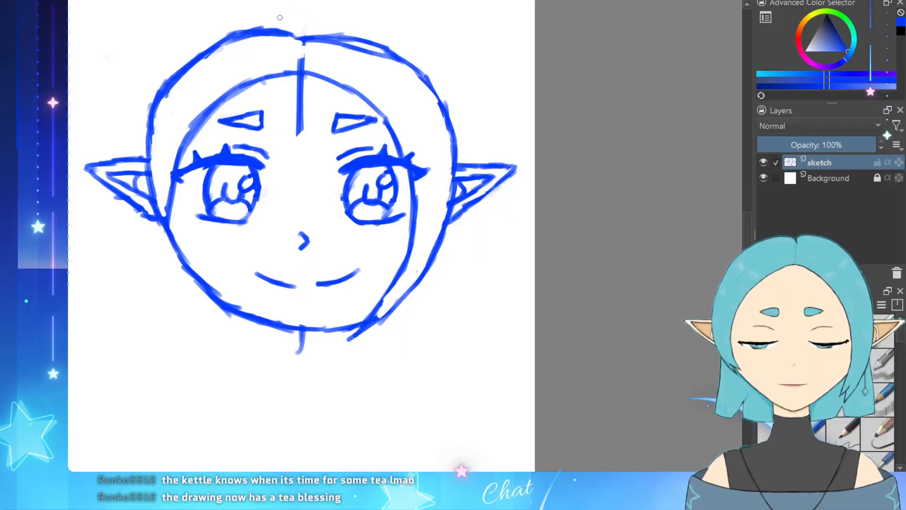
pyautogui.moveTo(241, 38)
pyautogui.mouseDown()
pyautogui.moveTo(222, 48)
pyautogui.moveTo(265, 41)
pyautogui.moveTo(299, 52)
pyautogui.moveTo(286, 53)
pyautogui.moveTo(322, 41)
pyautogui.moveTo(299, 45)
pyautogui.moveTo(339, 22)
pyautogui.moveTo(318, 36)
pyautogui.moveTo(355, 43)
pyautogui.moveTo(317, 49)
pyautogui.moveTo(354, 52)
pyautogui.moveTo(324, 44)
pyautogui.moveTo(350, 49)
pyautogui.mouseUp()
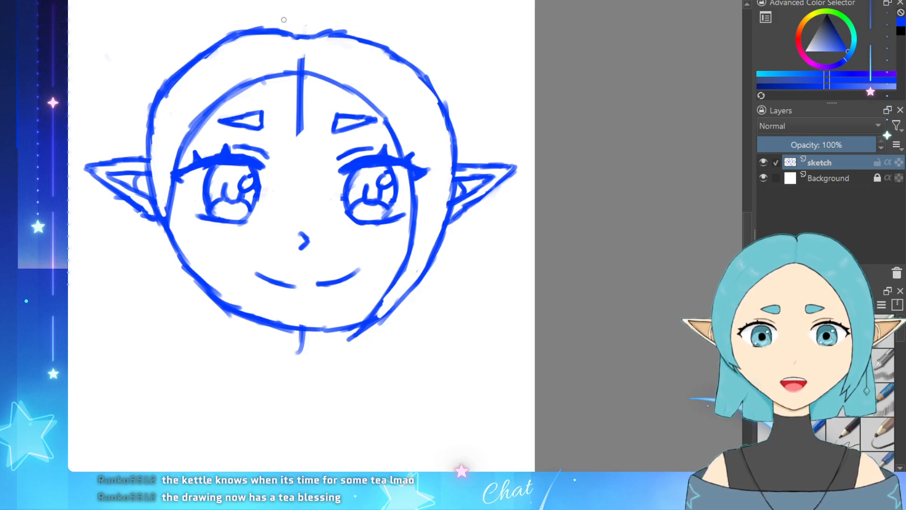
pyautogui.moveTo(260, 29)
pyautogui.mouseDown()
pyautogui.moveTo(185, 59)
pyautogui.moveTo(194, 76)
pyautogui.moveTo(164, 96)
pyautogui.moveTo(206, 57)
pyautogui.moveTo(262, 30)
pyautogui.mouseUp()
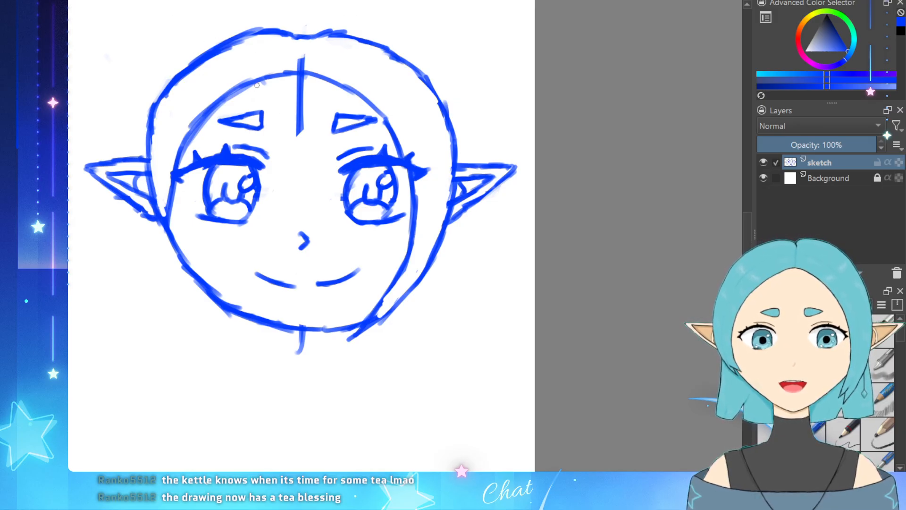
# Step: Redraw the hairline on the left as a straighter line from the centre parting past the eyebrow to the temple
pyautogui.moveTo(281, 75)
pyautogui.mouseDown()
pyautogui.moveTo(240, 96)
pyautogui.moveTo(296, 70)
pyautogui.moveTo(216, 117)
pyautogui.moveTo(222, 111)
pyautogui.moveTo(166, 183)
pyautogui.mouseUp()
pyautogui.hotkey('ctrl', 'z')
pyautogui.hotkey('ctrl', 'z')
pyautogui.hotkey('ctrl', 'z')
pyautogui.hotkey('ctrl', 'z')
pyautogui.hotkey('ctrl', 'z')
pyautogui.hotkey('ctrl', 'z')
pyautogui.hotkey('ctrl', 'z')
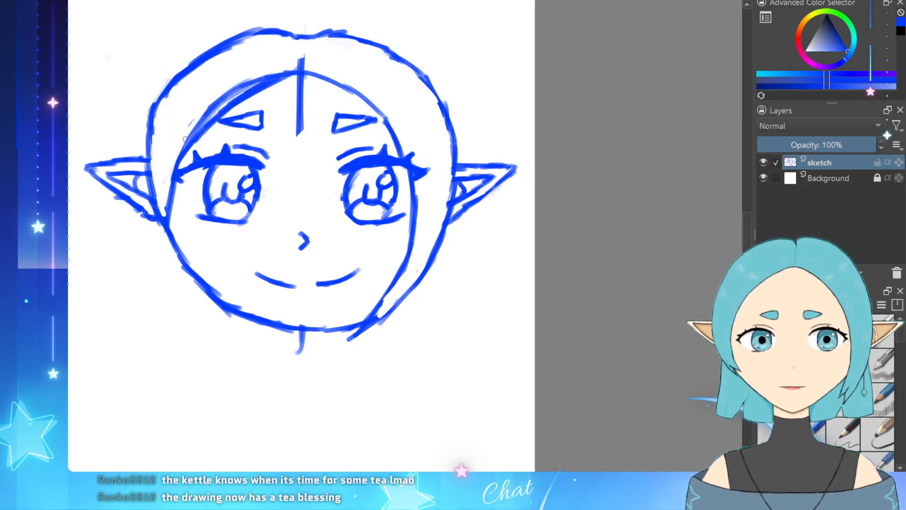
# Step: Erase the old hairline curve on the left and the guideline stub above the hairline's peak
pyautogui.hotkey('ctrl', 'z')
pyautogui.hotkey('ctrl', 'z')
pyautogui.hotkey('ctrl', 'z')
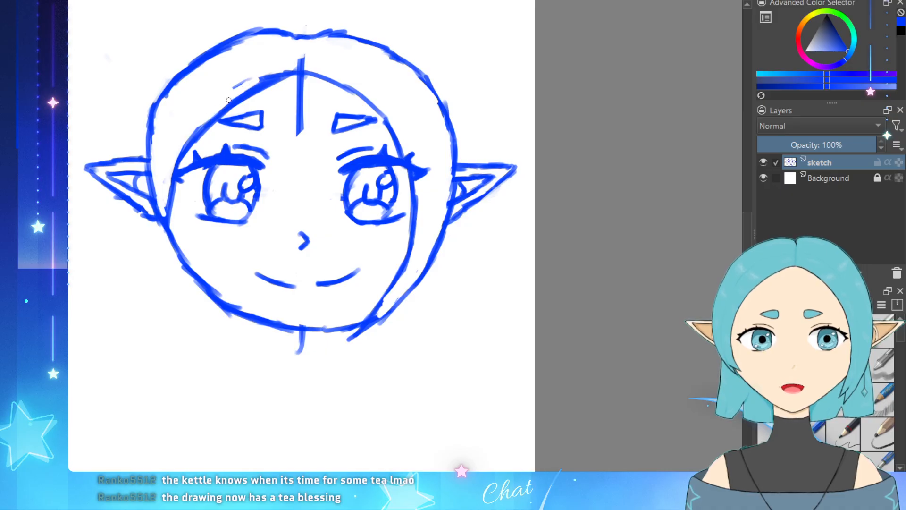
pyautogui.hotkey('ctrl', 'z')
pyautogui.hotkey('ctrl', 'z')
pyautogui.hotkey('ctrl', 'z')
pyautogui.hotkey('ctrl', 'z')
pyautogui.hotkey('ctrl', 'z')
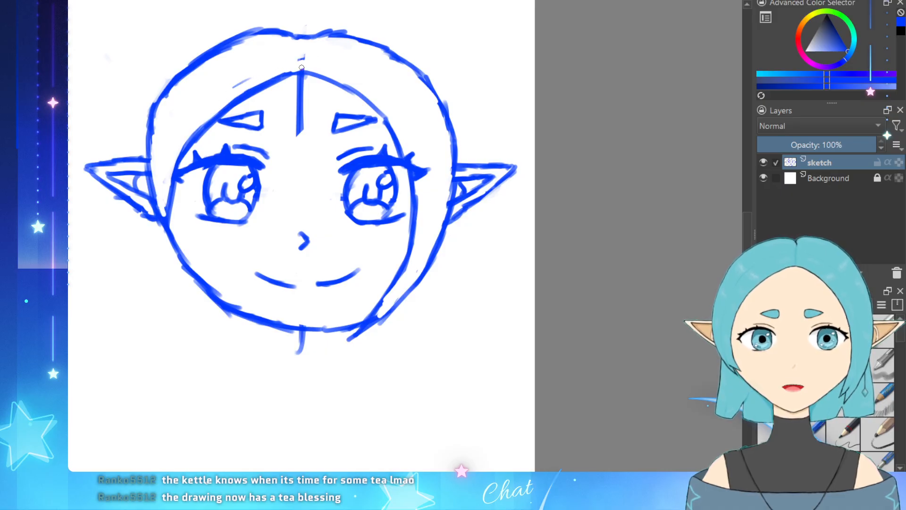
pyautogui.hotkey('ctrl', 'z')
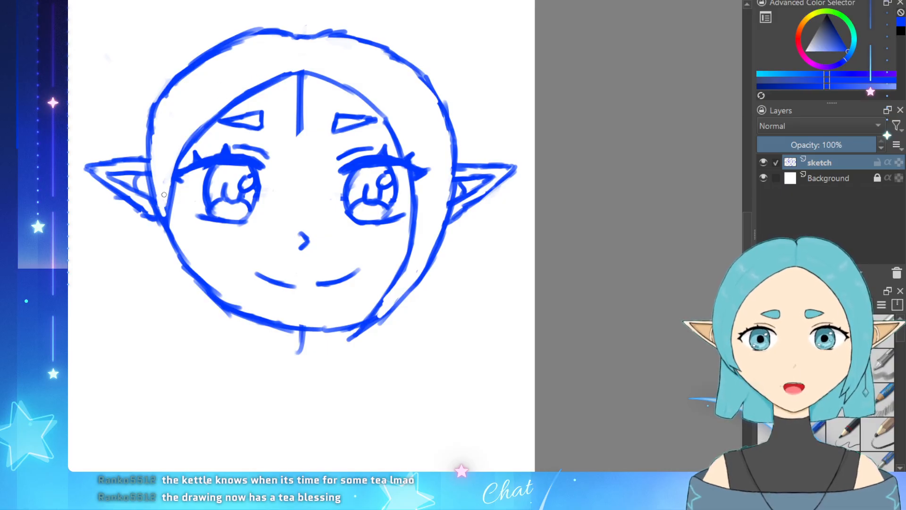
# Step: Reshape the hair edge below the ear on the left so it runs into the jaw, erasing the overlapping outline
pyautogui.moveTo(166, 199)
pyautogui.mouseDown()
pyautogui.moveTo(167, 219)
pyautogui.moveTo(166, 196)
pyautogui.moveTo(152, 214)
pyautogui.moveTo(171, 249)
pyautogui.mouseUp()
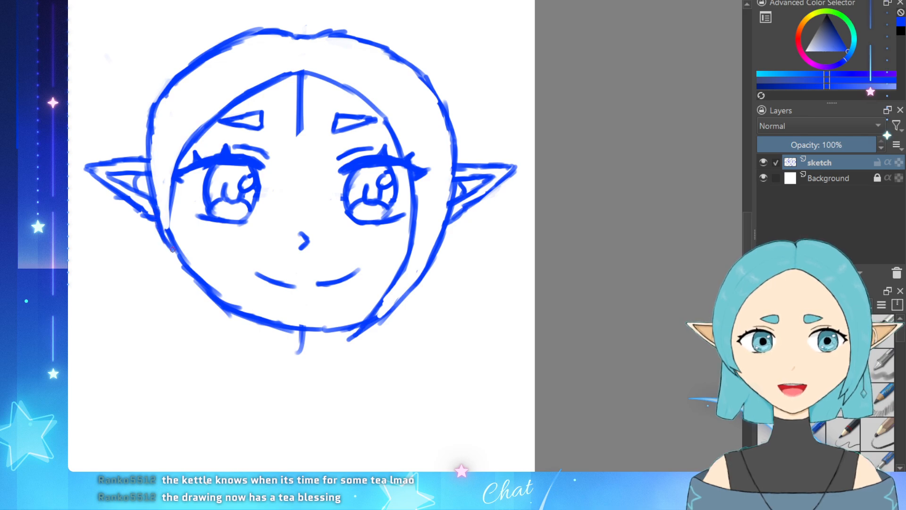
pyautogui.moveTo(168, 218)
pyautogui.mouseDown()
pyautogui.moveTo(172, 251)
pyautogui.moveTo(169, 221)
pyautogui.mouseUp()
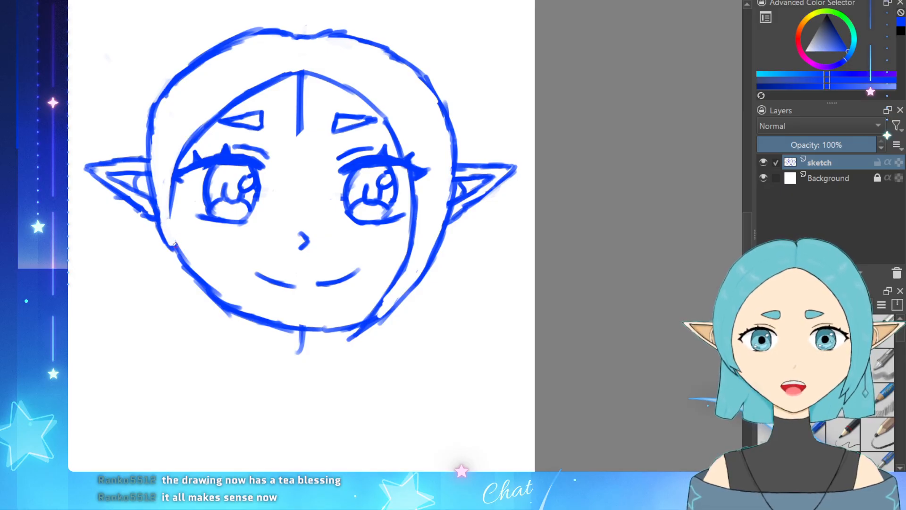
pyautogui.moveTo(177, 254); pyautogui.dragTo(173, 229)
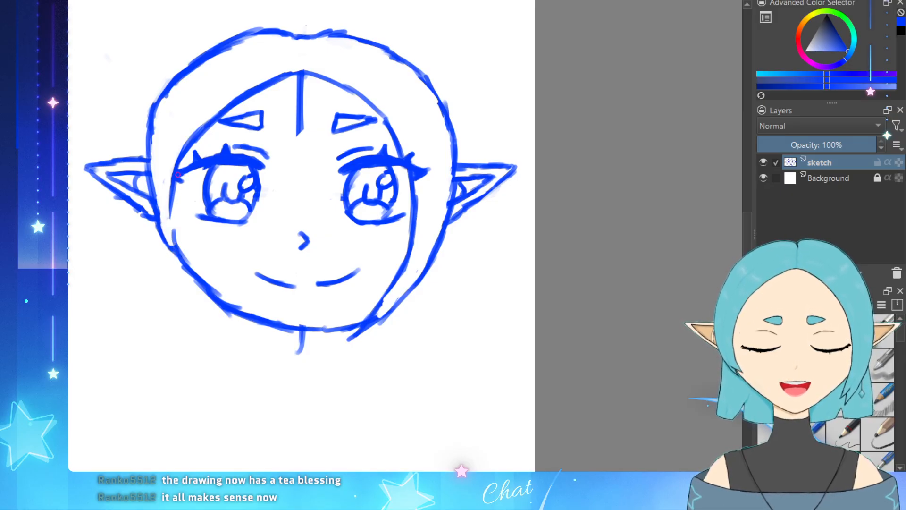
# Step: Redraw the inner hair edge on the left slightly further inward down to the jaw and clear the old line
pyautogui.moveTo(183, 155); pyautogui.dragTo(177, 198)
pyautogui.moveTo(183, 156); pyautogui.dragTo(175, 228)
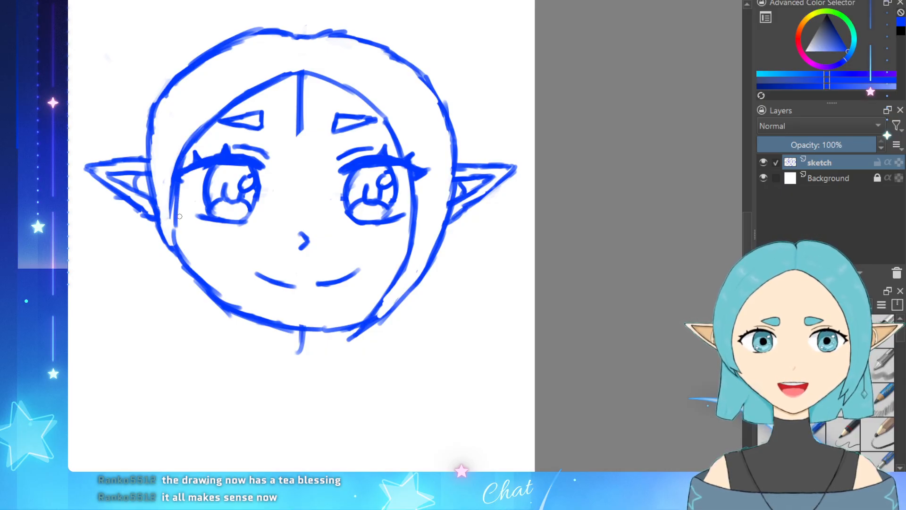
pyautogui.moveTo(177, 196); pyautogui.dragTo(176, 259)
pyautogui.moveTo(172, 178)
pyautogui.mouseDown()
pyautogui.moveTo(171, 221)
pyautogui.moveTo(176, 166)
pyautogui.moveTo(170, 220)
pyautogui.mouseUp()
pyautogui.hotkey('ctrl', 'z')
pyautogui.hotkey('ctrl', 'z')
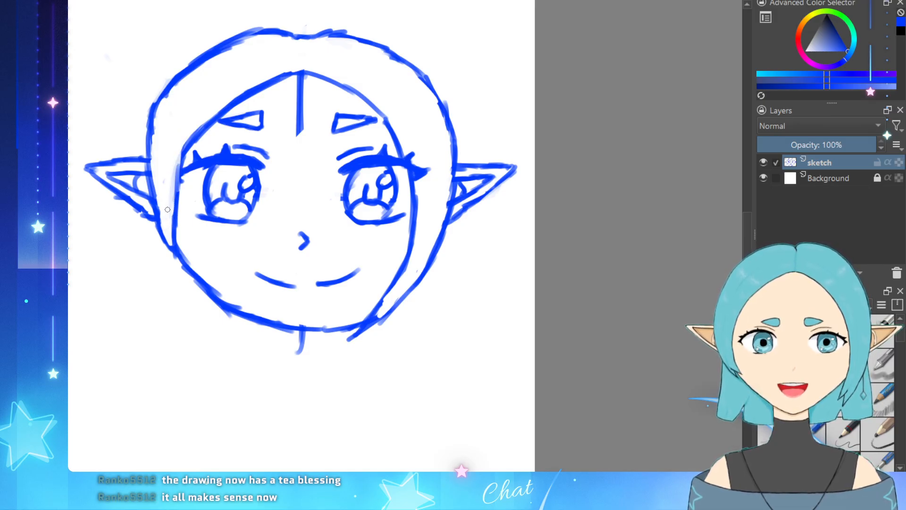
# Step: Smooth the hairline beside the eye on the left and erase the eyelash tips crossing the hair on the right
pyautogui.moveTo(186, 139)
pyautogui.mouseDown()
pyautogui.moveTo(173, 174)
pyautogui.moveTo(208, 121)
pyautogui.moveTo(179, 182)
pyautogui.mouseUp()
pyautogui.moveTo(192, 156); pyautogui.dragTo(169, 198)
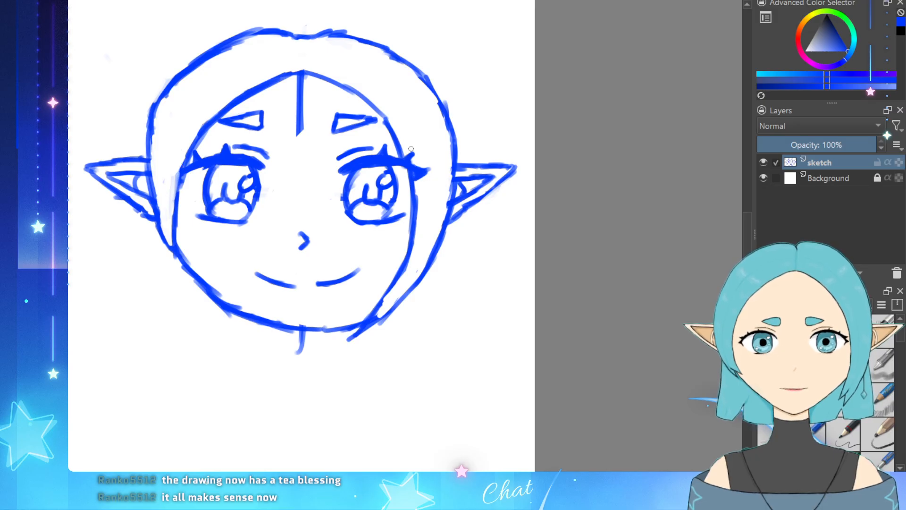
pyautogui.moveTo(416, 164); pyautogui.dragTo(418, 179)
pyautogui.moveTo(413, 154)
pyautogui.mouseDown()
pyautogui.moveTo(411, 187)
pyautogui.moveTo(423, 152)
pyautogui.moveTo(409, 187)
pyautogui.moveTo(415, 207)
pyautogui.mouseUp()
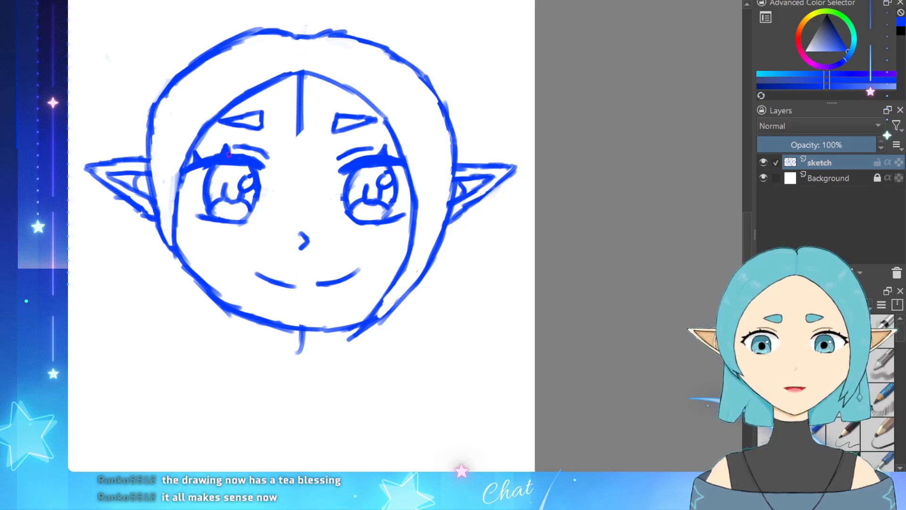
# Step: Redraw the inner hair edge on the left further inward from the eyelashes down to the jaw, and erase the old line
pyautogui.moveTo(168, 235)
pyautogui.mouseDown()
pyautogui.moveTo(177, 268)
pyautogui.moveTo(183, 263)
pyautogui.mouseUp()
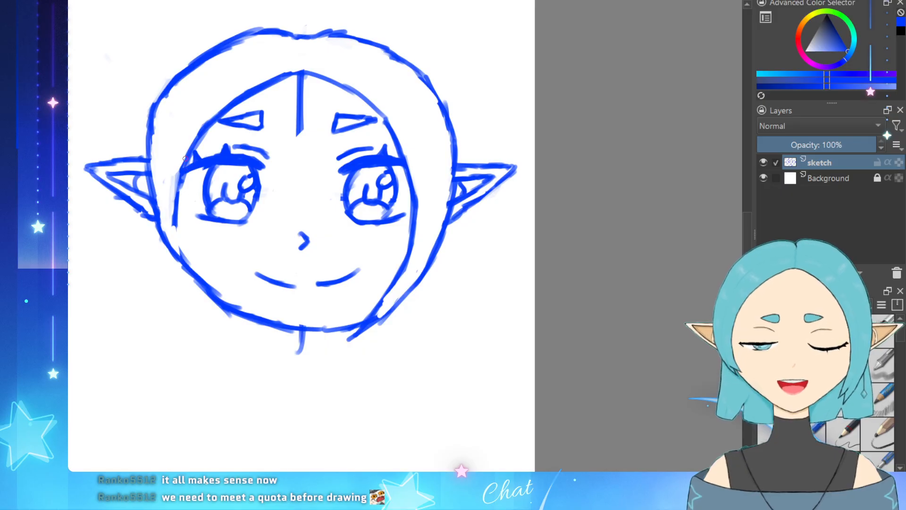
pyautogui.moveTo(187, 174)
pyautogui.mouseDown()
pyautogui.moveTo(193, 264)
pyautogui.moveTo(175, 250)
pyautogui.moveTo(196, 270)
pyautogui.mouseUp()
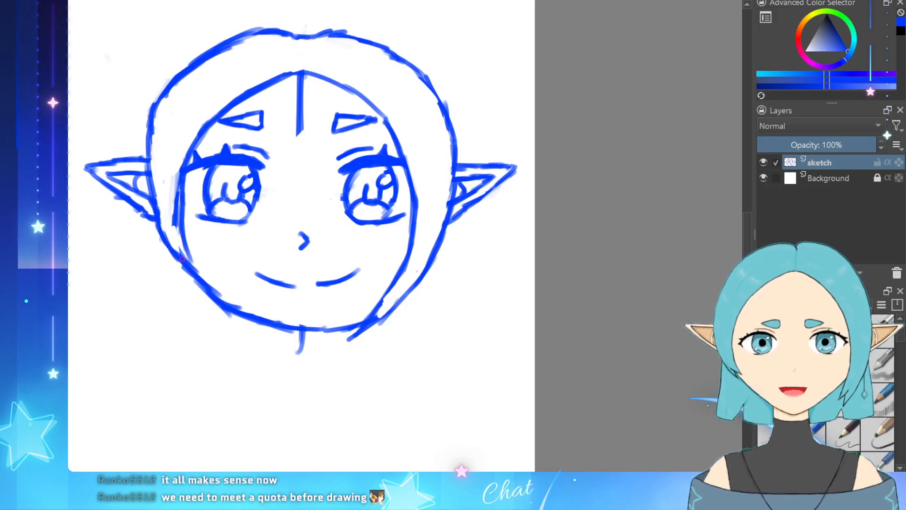
pyautogui.press('e')
pyautogui.moveTo(172, 191); pyautogui.dragTo(176, 231)
pyautogui.moveTo(176, 226)
pyautogui.mouseDown()
pyautogui.moveTo(179, 167)
pyautogui.moveTo(176, 191)
pyautogui.mouseUp()
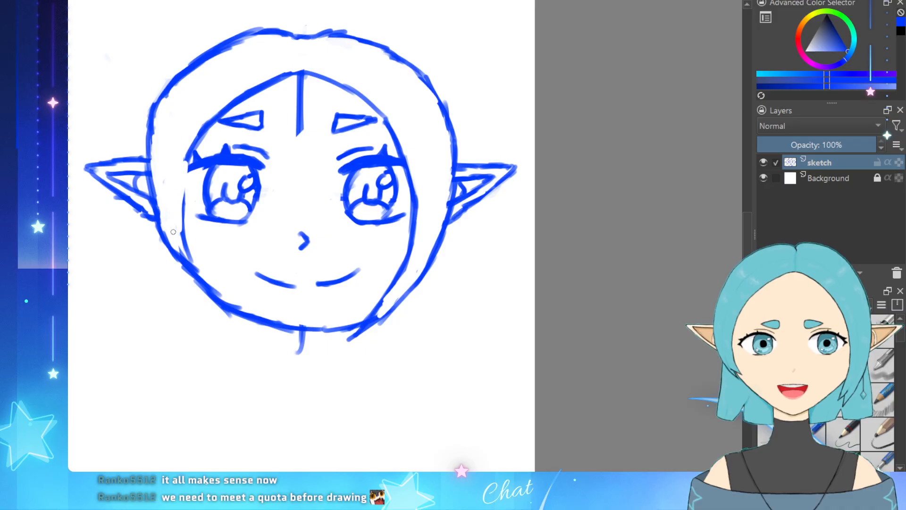
pyautogui.moveTo(187, 159); pyautogui.dragTo(181, 255)
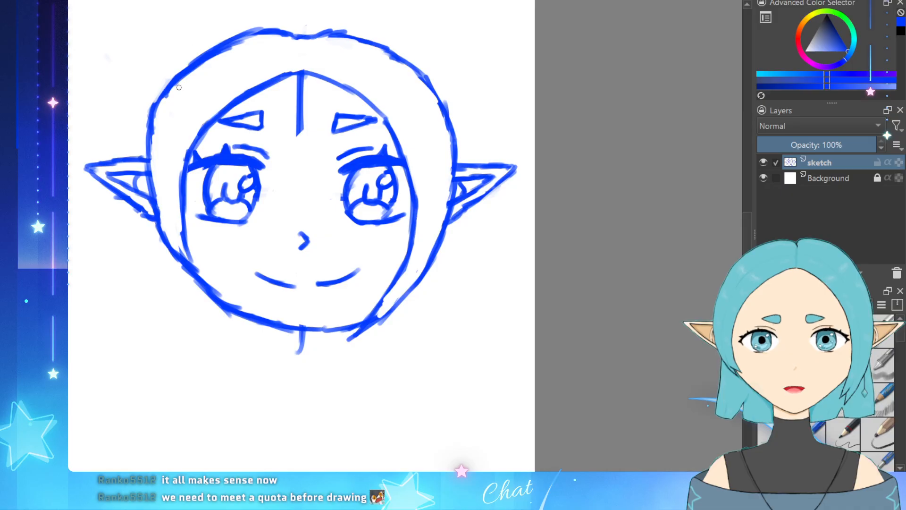
# Step: Try to redraw the outer hair outline as one curve from the upper left across the crown
pyautogui.moveTo(178, 87)
pyautogui.mouseDown()
pyautogui.moveTo(207, 54)
pyautogui.moveTo(194, 62)
pyautogui.moveTo(232, 50)
pyautogui.mouseUp()
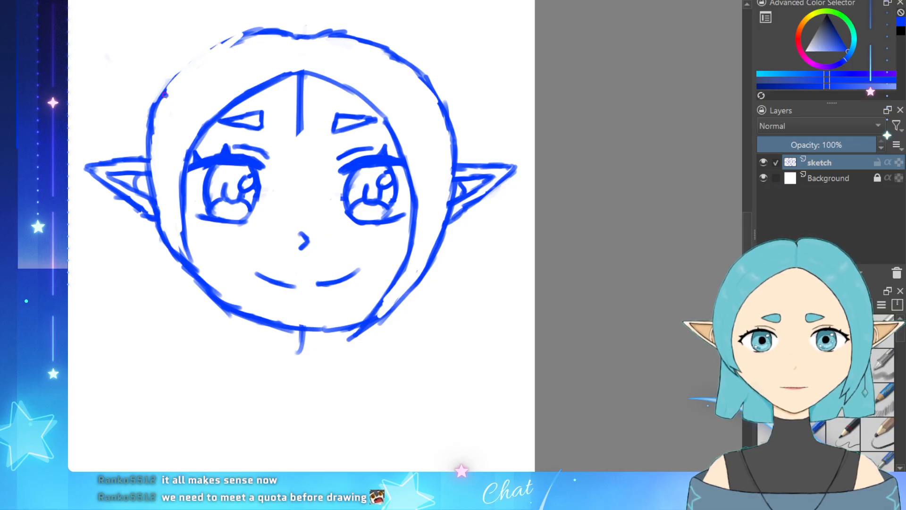
pyautogui.moveTo(164, 95)
pyautogui.mouseDown()
pyautogui.moveTo(178, 62)
pyautogui.moveTo(246, 29)
pyautogui.moveTo(361, 30)
pyautogui.mouseUp()
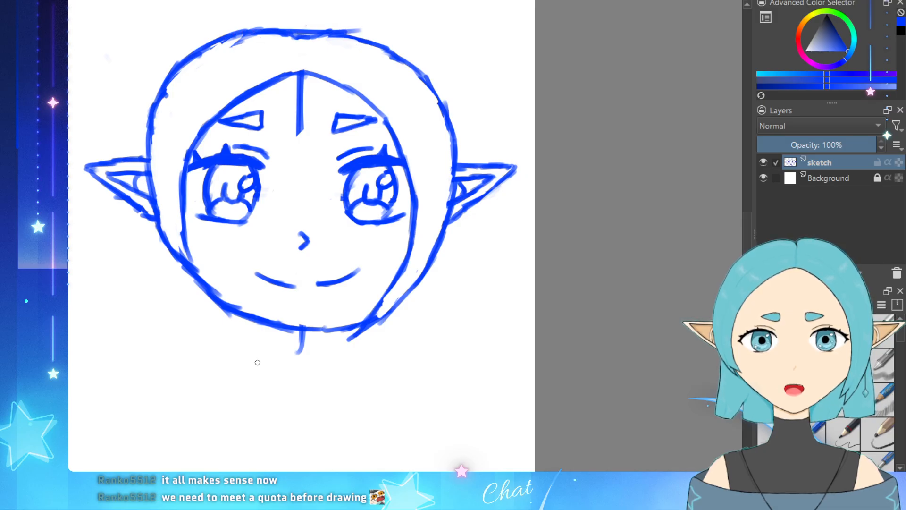
pyautogui.moveTo(285, 359); pyautogui.dragTo(285, 385)
pyautogui.moveTo(247, 341); pyautogui.dragTo(397, 330)
pyautogui.moveTo(297, 30); pyautogui.dragTo(315, 302)
pyautogui.hotkey('ctrl', 'z')
pyautogui.hotkey('ctrl', 'z')
pyautogui.hotkey('ctrl', 'z')
pyautogui.hotkey('ctrl', 'z')
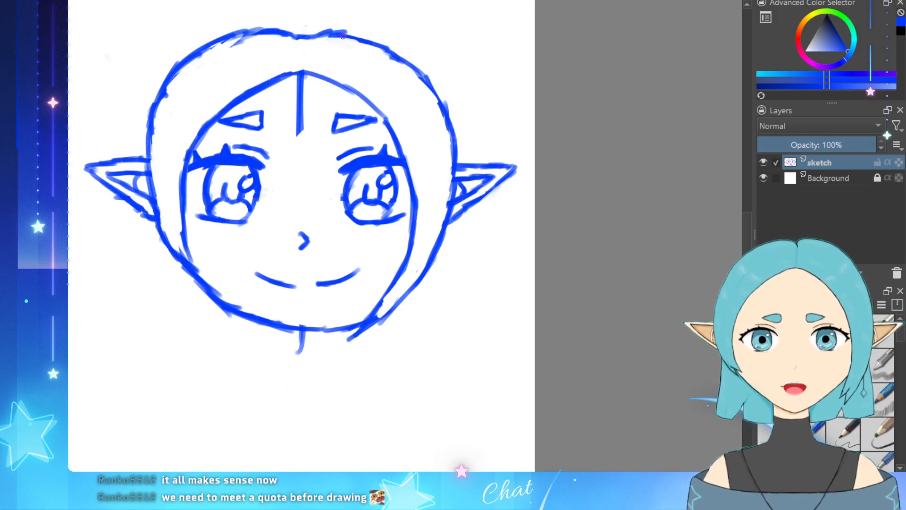
# Step: Erase and redraw the outer hair outline on both sides of the crown, carrying the left side down to the ear
pyautogui.moveTo(348, 35)
pyautogui.mouseDown()
pyautogui.moveTo(407, 49)
pyautogui.moveTo(428, 75)
pyautogui.mouseUp()
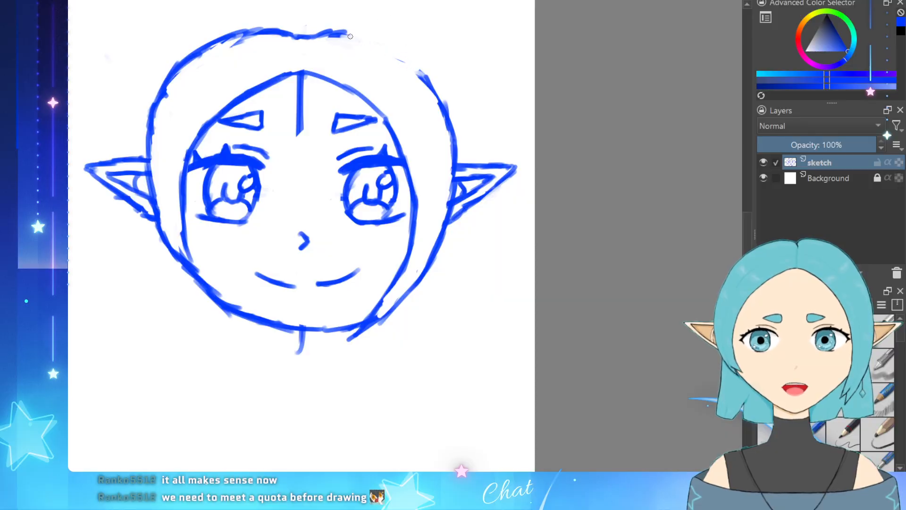
pyautogui.moveTo(348, 34)
pyautogui.mouseDown()
pyautogui.moveTo(407, 55)
pyautogui.moveTo(429, 81)
pyautogui.mouseUp()
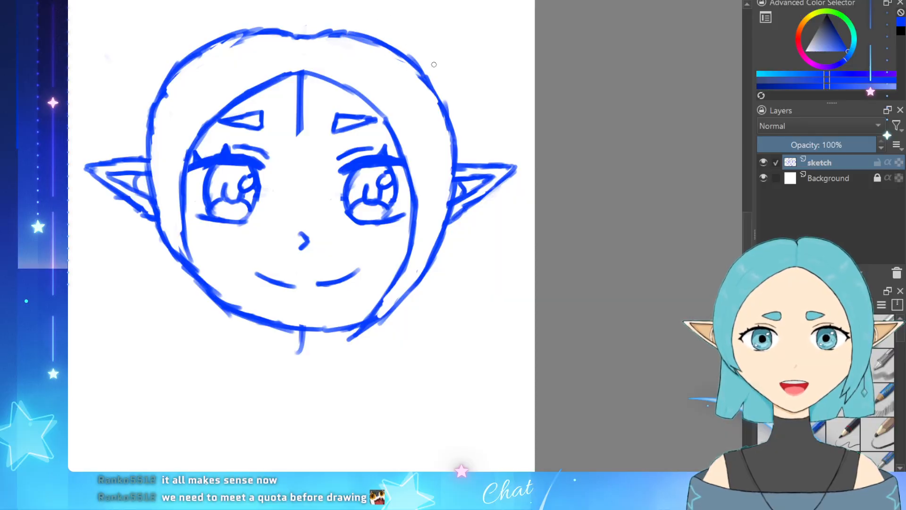
pyautogui.moveTo(255, 31)
pyautogui.mouseDown()
pyautogui.moveTo(222, 36)
pyautogui.moveTo(208, 50)
pyautogui.mouseUp()
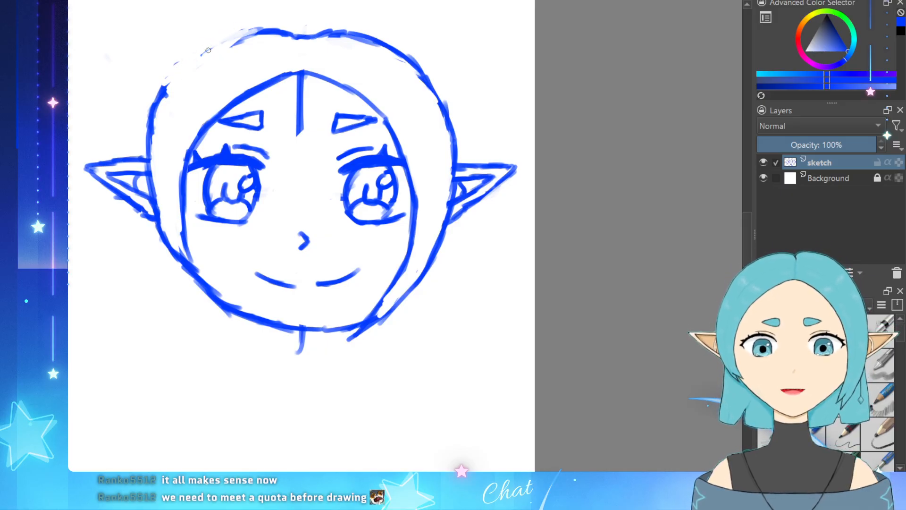
pyautogui.moveTo(164, 90)
pyautogui.mouseDown()
pyautogui.moveTo(219, 50)
pyautogui.moveTo(148, 133)
pyautogui.mouseUp()
pyautogui.moveTo(187, 67); pyautogui.dragTo(157, 117)
pyautogui.moveTo(189, 77); pyautogui.dragTo(155, 129)
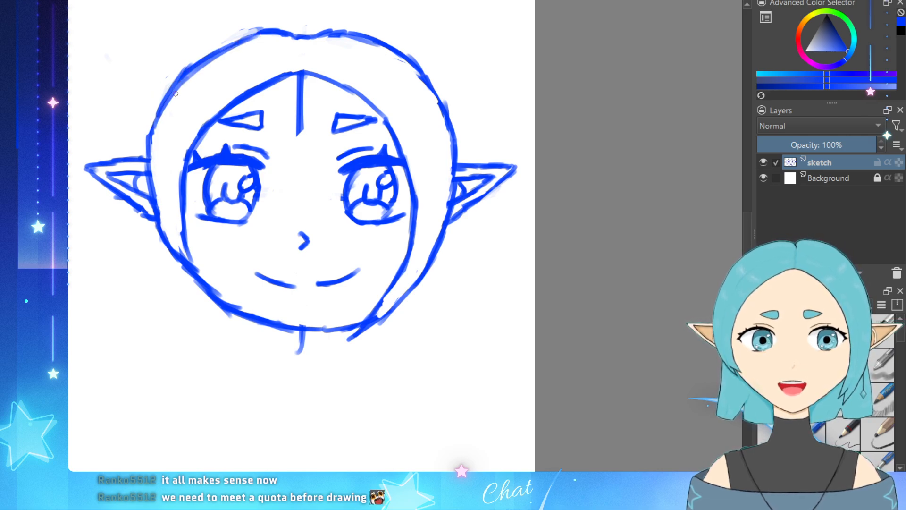
pyautogui.moveTo(177, 91)
pyautogui.mouseDown()
pyautogui.moveTo(155, 140)
pyautogui.moveTo(156, 117)
pyautogui.moveTo(147, 157)
pyautogui.moveTo(150, 131)
pyautogui.moveTo(151, 174)
pyautogui.mouseUp()
pyautogui.moveTo(151, 139); pyautogui.dragTo(151, 195)
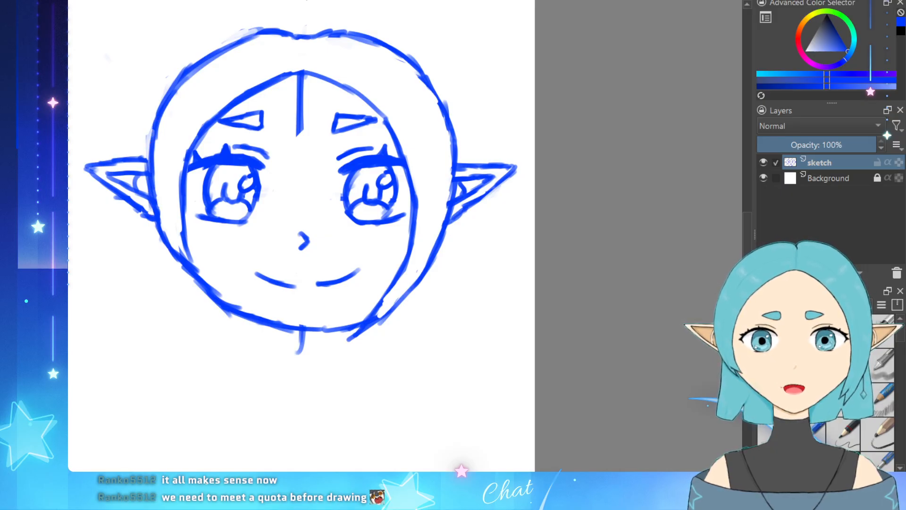
# Step: Clean up stray marks at the crown and erase the centre guideline on the forehead and its stub below the chin
pyautogui.moveTo(250, 25); pyautogui.dragTo(244, 34)
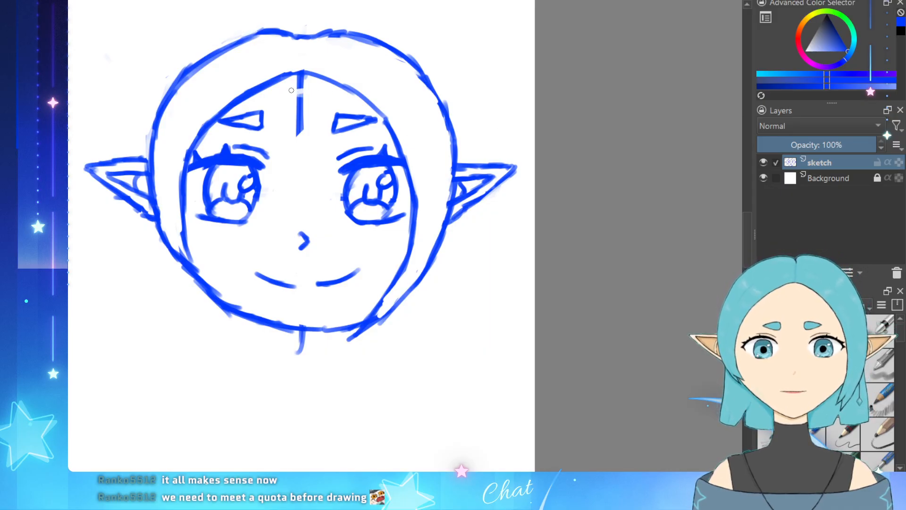
pyautogui.moveTo(291, 91)
pyautogui.mouseDown()
pyautogui.moveTo(305, 75)
pyautogui.moveTo(317, 86)
pyautogui.moveTo(313, 108)
pyautogui.moveTo(282, 142)
pyautogui.moveTo(308, 127)
pyautogui.moveTo(305, 115)
pyautogui.moveTo(287, 115)
pyautogui.moveTo(311, 91)
pyautogui.moveTo(296, 111)
pyautogui.mouseUp()
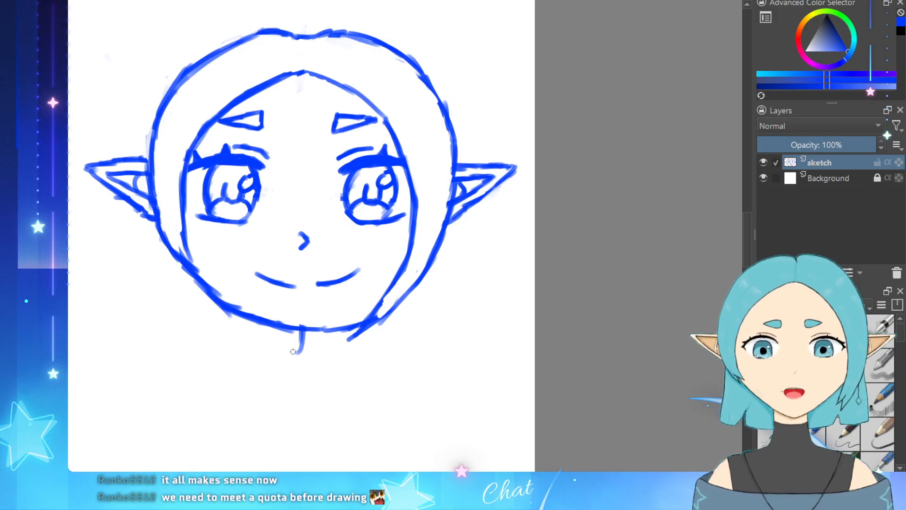
pyautogui.moveTo(307, 349)
pyautogui.mouseDown()
pyautogui.moveTo(302, 339)
pyautogui.moveTo(316, 335)
pyautogui.mouseUp()
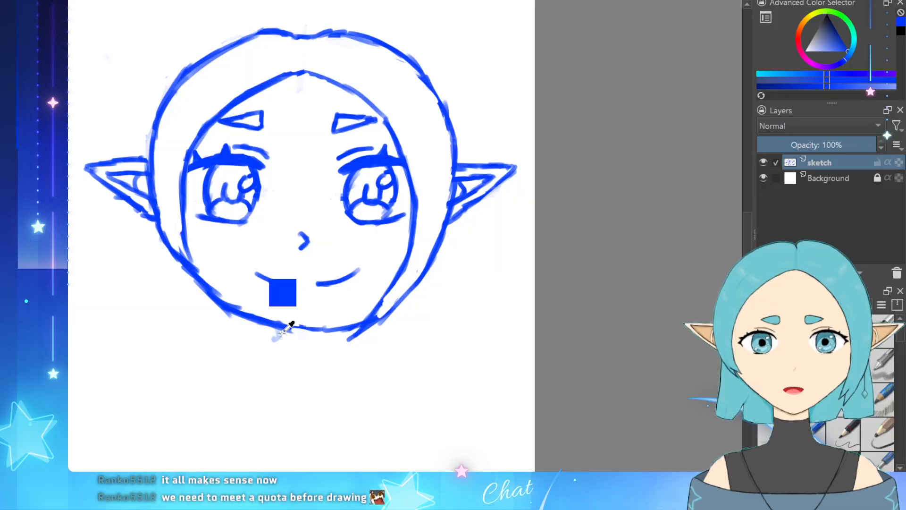
# Step: Draw two short vertical neck lines below the chin, undoing and redrawing them until they are evenly placed
pyautogui.hotkey('ctrl', 'z')
pyautogui.moveTo(297, 334)
pyautogui.mouseDown()
pyautogui.moveTo(322, 330)
pyautogui.moveTo(277, 359)
pyautogui.moveTo(271, 330)
pyautogui.moveTo(270, 358)
pyautogui.mouseUp()
pyautogui.hotkey('ctrl', 'z')
pyautogui.moveTo(338, 333); pyautogui.dragTo(337, 350)
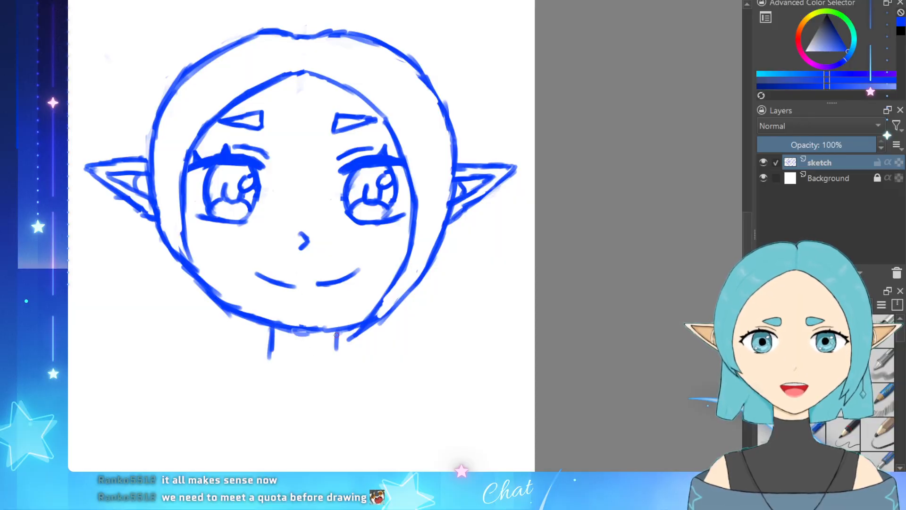
pyautogui.hotkey('ctrl', 'z')
pyautogui.hotkey('ctrl', 'z')
pyautogui.hotkey('ctrl', 'z')
pyautogui.moveTo(284, 329)
pyautogui.mouseDown()
pyautogui.moveTo(283, 351)
pyautogui.moveTo(269, 358)
pyautogui.mouseUp()
pyautogui.hotkey('ctrl', 'z')
pyautogui.moveTo(330, 330); pyautogui.dragTo(334, 356)
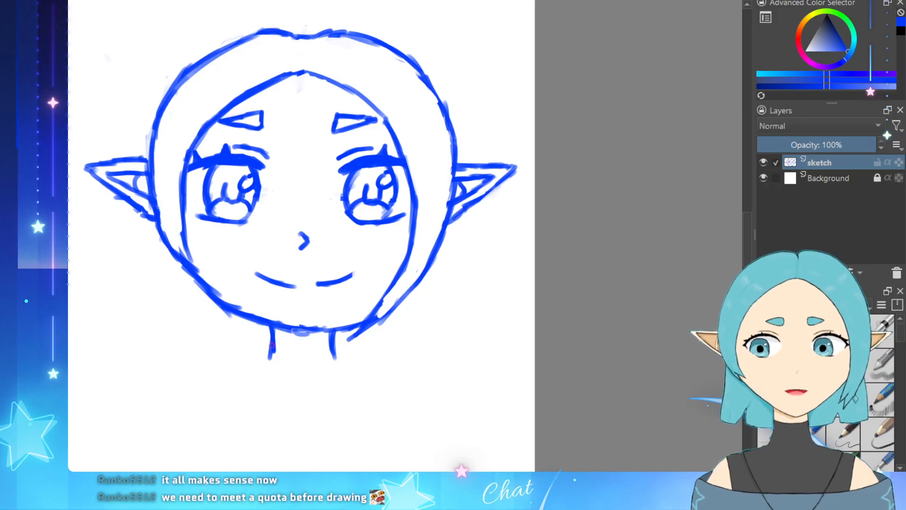
# Step: Lengthen both neck lines and draw a shoulder line curving outward from each base of the neck
pyautogui.moveTo(271, 367); pyautogui.dragTo(272, 353)
pyautogui.moveTo(330, 343); pyautogui.dragTo(332, 365)
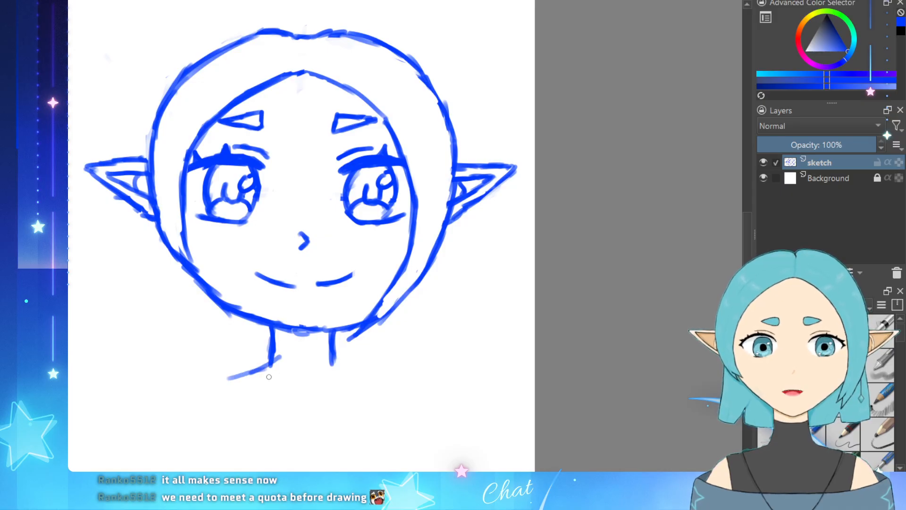
pyautogui.moveTo(270, 362); pyautogui.dragTo(161, 389)
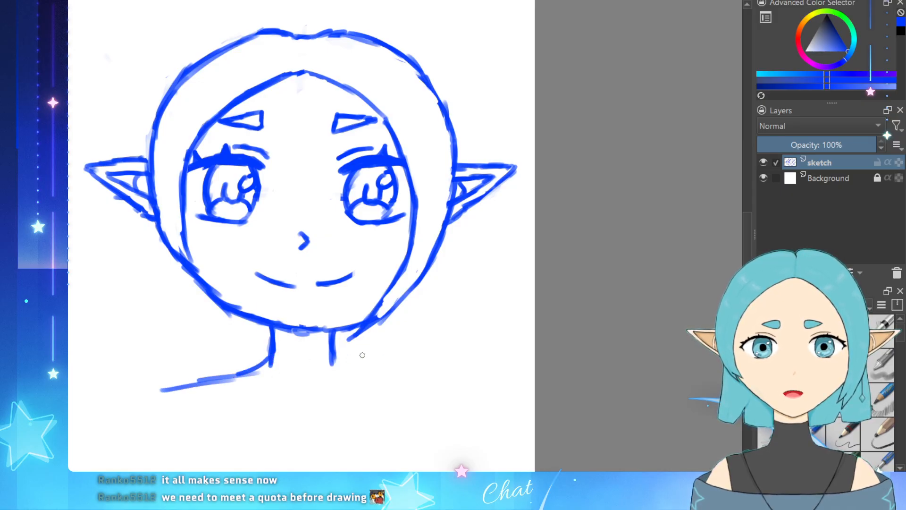
pyautogui.moveTo(333, 363); pyautogui.dragTo(430, 385)
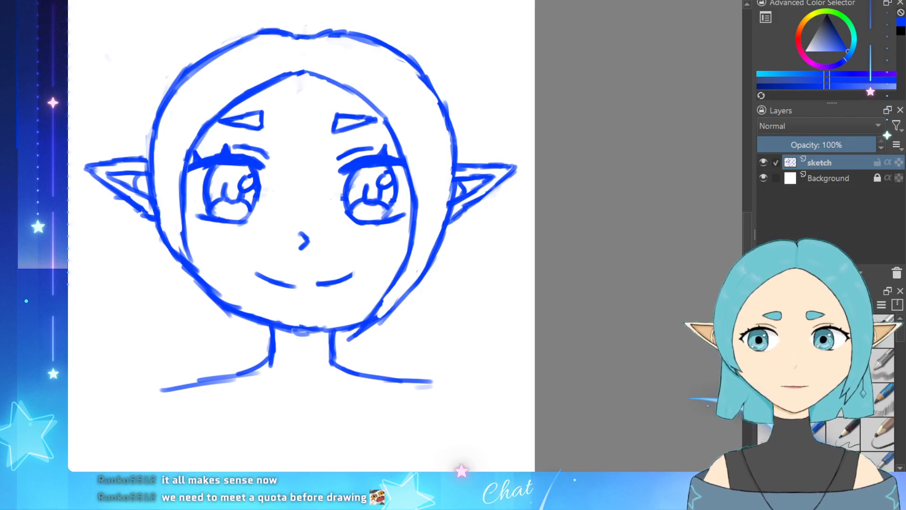
# Step: Move the whole sketch slightly higher on the canvas and return to the brush
pyautogui.scroll(-3, 379, 193)
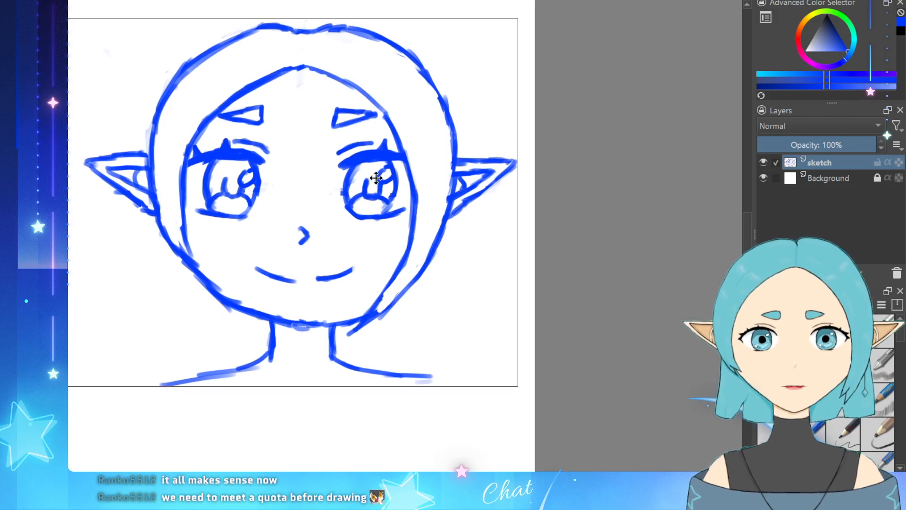
pyautogui.moveTo(376, 165); pyautogui.dragTo(377, 163)
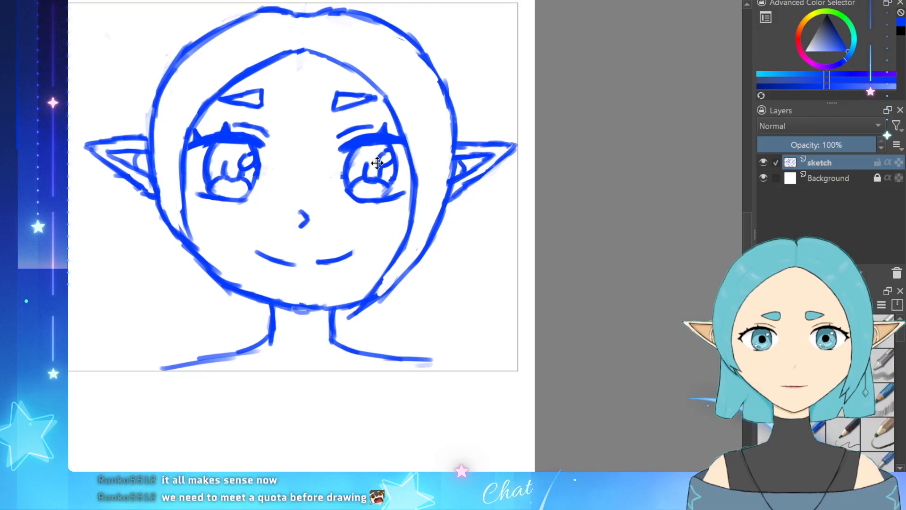
pyautogui.press('b')
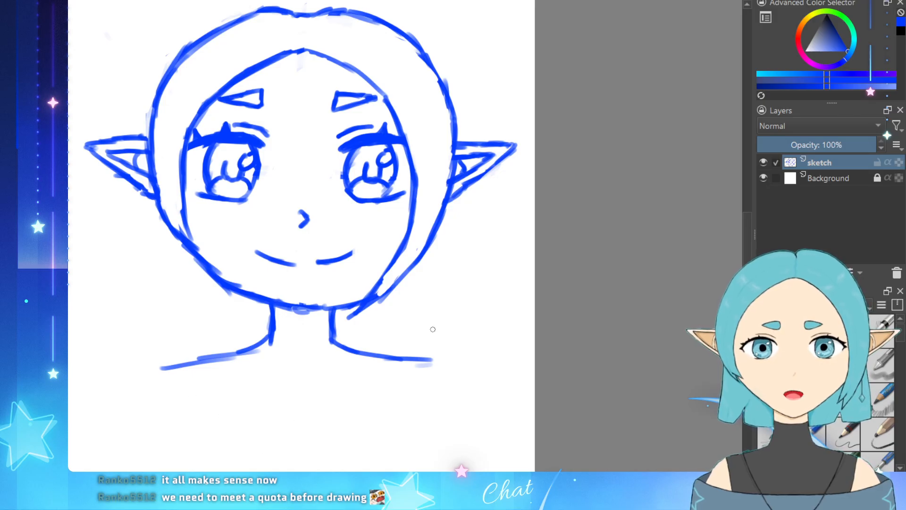
# Step: Add a new paint layer and draw the left half of a large blue heart over the neck and shoulder
pyautogui.press('Insert')
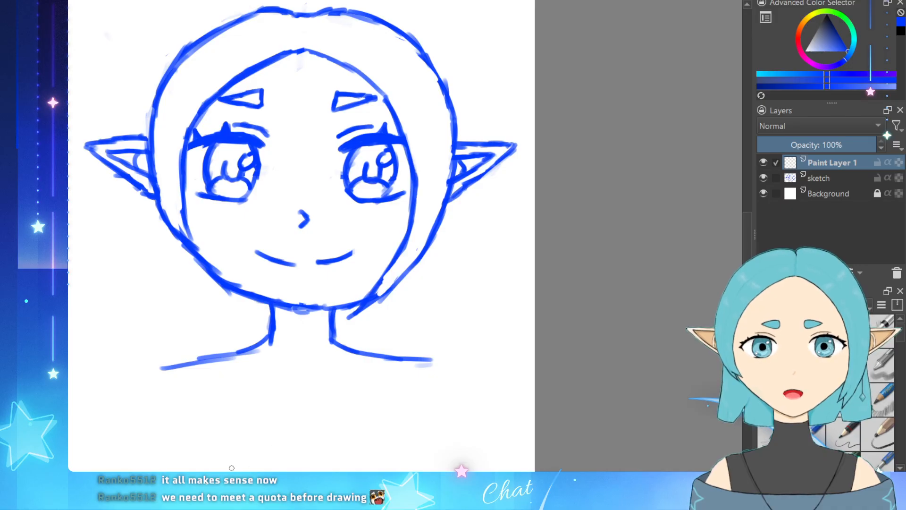
pyautogui.moveTo(250, 471)
pyautogui.mouseDown()
pyautogui.moveTo(203, 438)
pyautogui.moveTo(198, 342)
pyautogui.moveTo(299, 385)
pyautogui.moveTo(408, 332)
pyautogui.mouseUp()
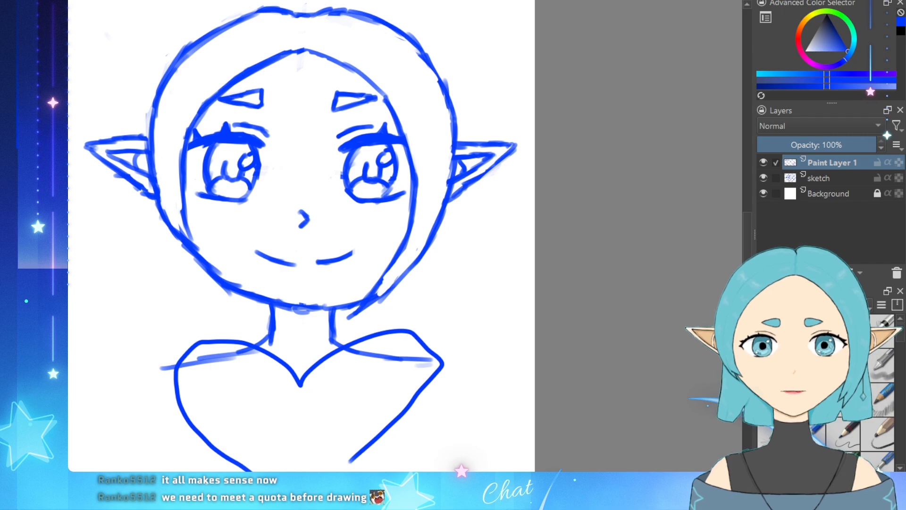
pyautogui.hotkey('ctrl', 'z')
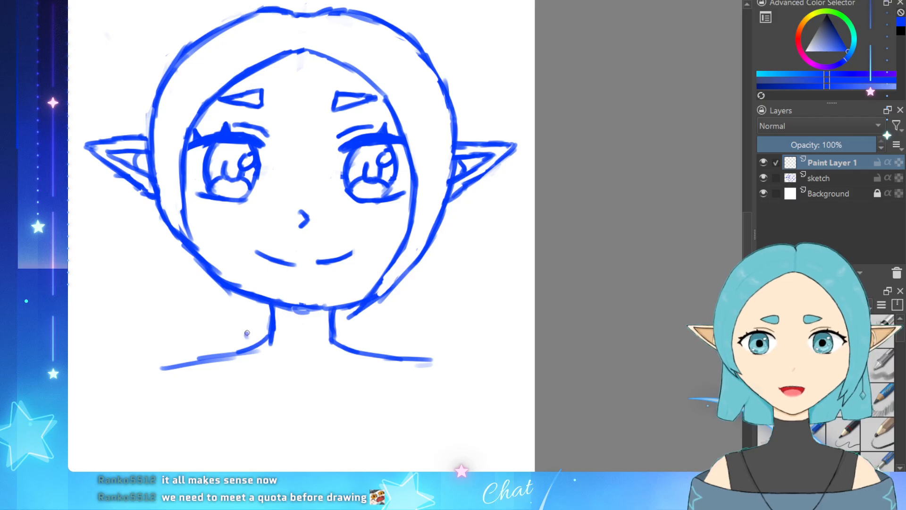
pyautogui.moveTo(247, 333); pyautogui.dragTo(316, 375)
pyautogui.moveTo(251, 338)
pyautogui.mouseDown()
pyautogui.moveTo(230, 337)
pyautogui.moveTo(184, 361)
pyautogui.moveTo(164, 411)
pyautogui.mouseUp()
pyautogui.moveTo(202, 460); pyautogui.dragTo(249, 471)
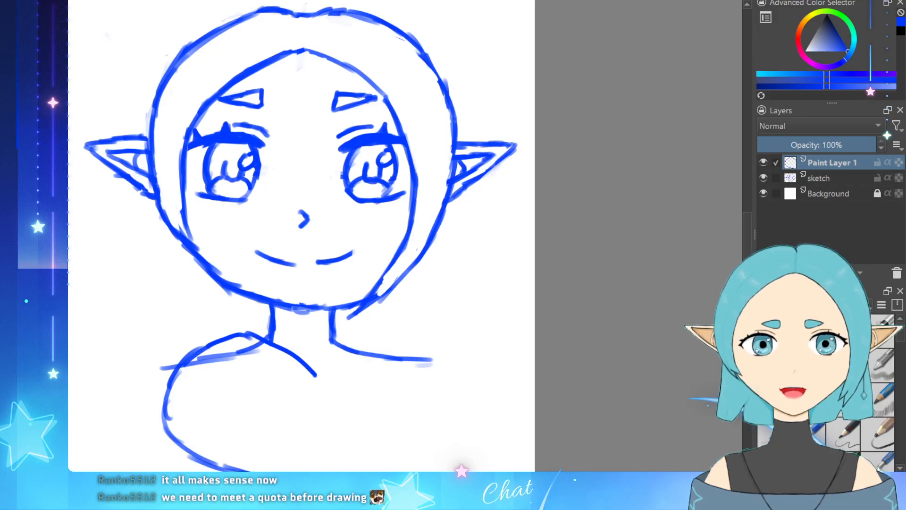
# Step: Draw the heart's right half from the centre notch over the shoulder and down toward its lower point
pyautogui.moveTo(356, 475); pyautogui.dragTo(390, 475)
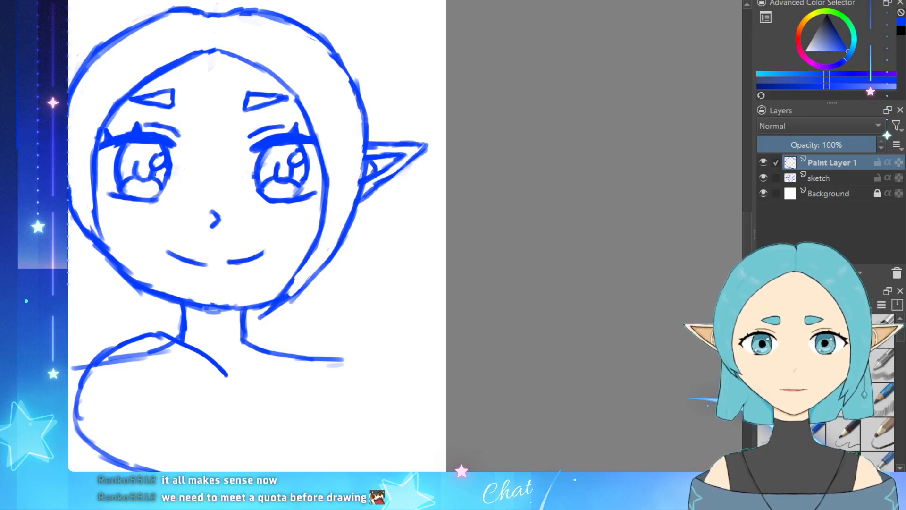
pyautogui.moveTo(389, 475); pyautogui.dragTo(326, 475)
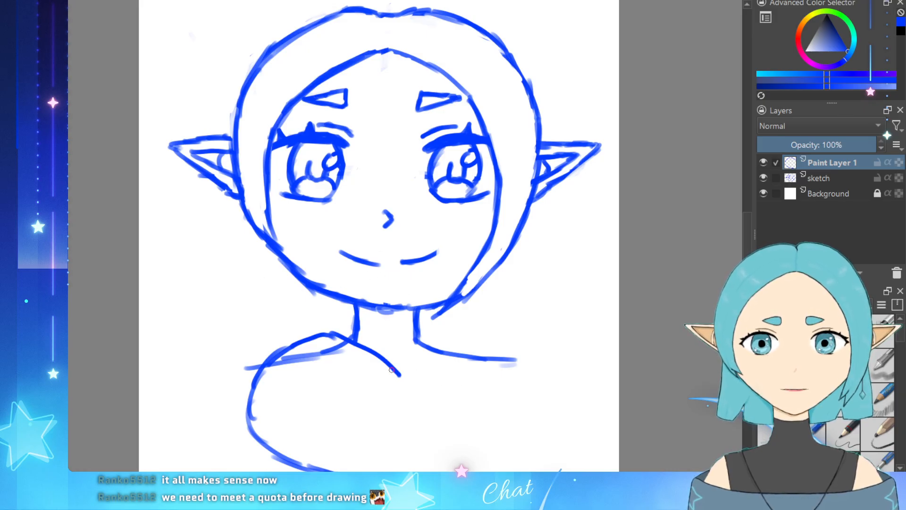
pyautogui.moveTo(391, 370)
pyautogui.mouseDown()
pyautogui.moveTo(435, 341)
pyautogui.moveTo(467, 335)
pyautogui.moveTo(502, 337)
pyautogui.moveTo(512, 362)
pyautogui.mouseUp()
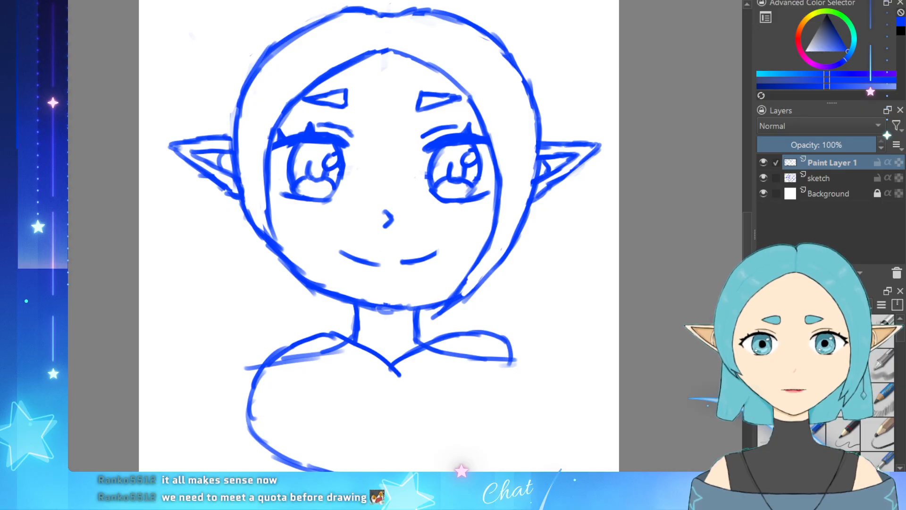
pyautogui.hotkey('ctrl', 'z')
pyautogui.moveTo(507, 339)
pyautogui.mouseDown()
pyautogui.moveTo(524, 354)
pyautogui.moveTo(523, 399)
pyautogui.moveTo(520, 391)
pyautogui.moveTo(501, 424)
pyautogui.moveTo(465, 456)
pyautogui.mouseUp()
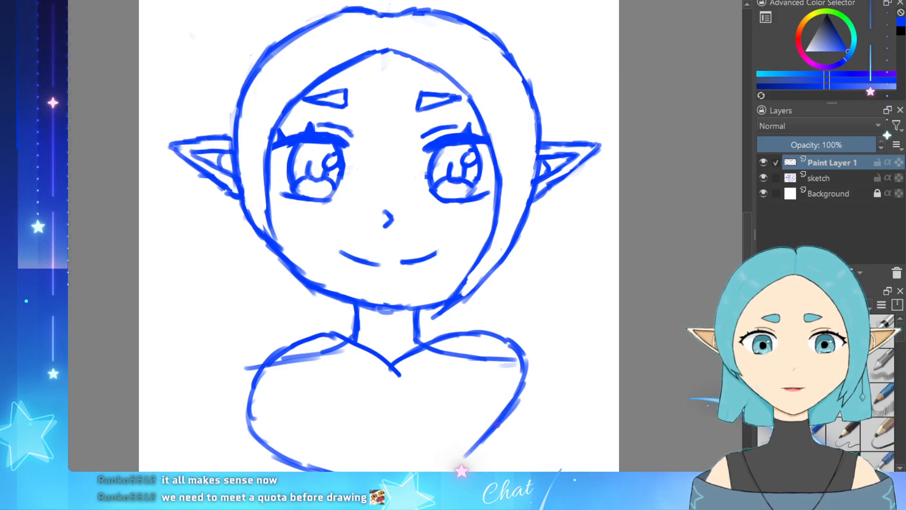
pyautogui.moveTo(497, 424)
pyautogui.mouseDown()
pyautogui.moveTo(457, 463)
pyautogui.moveTo(428, 467)
pyautogui.mouseUp()
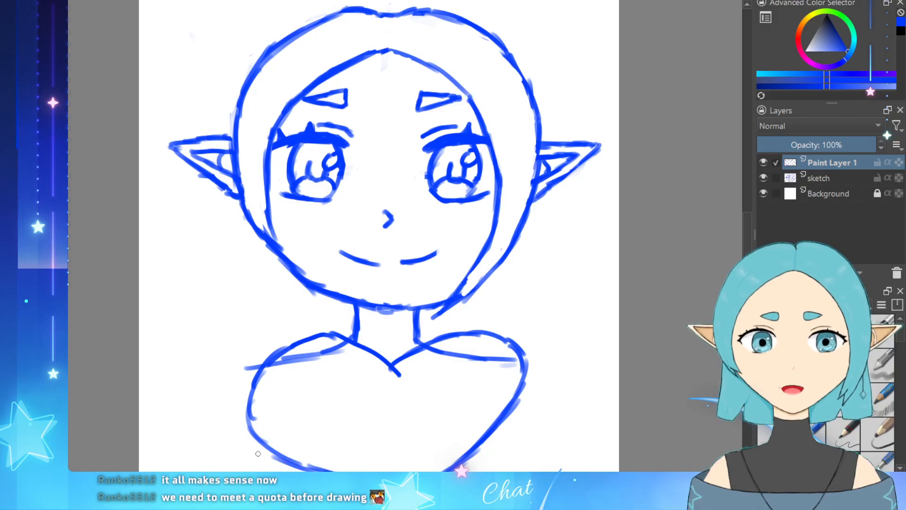
# Step: Thin the heart's lower-left edge and erase its outline along the left side
pyautogui.moveTo(264, 454); pyautogui.dragTo(304, 468)
pyautogui.moveTo(252, 385); pyautogui.dragTo(252, 417)
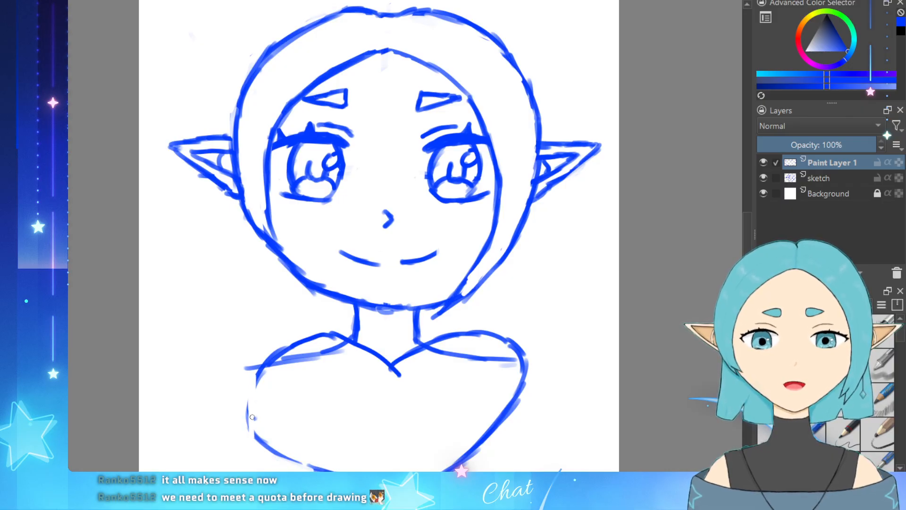
pyautogui.moveTo(258, 370); pyautogui.dragTo(246, 444)
pyautogui.hotkey('ctrl', 'z')
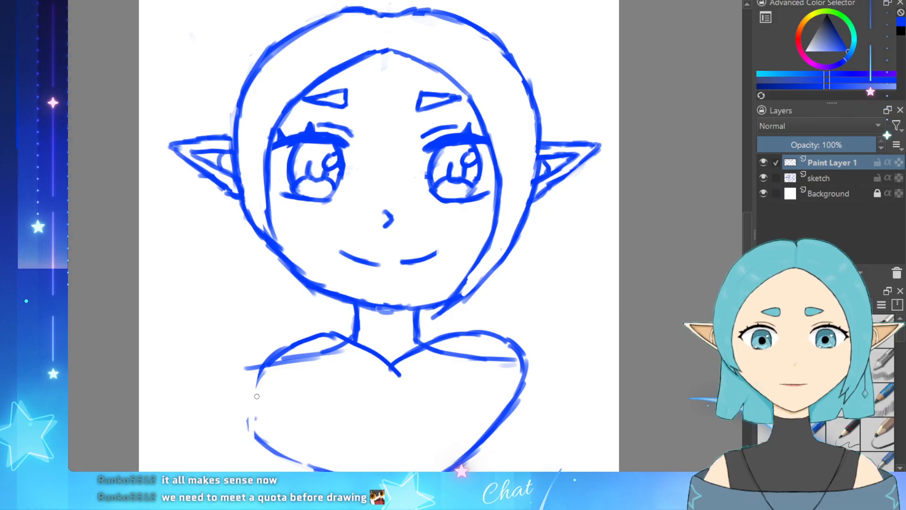
pyautogui.moveTo(245, 413); pyautogui.dragTo(250, 430)
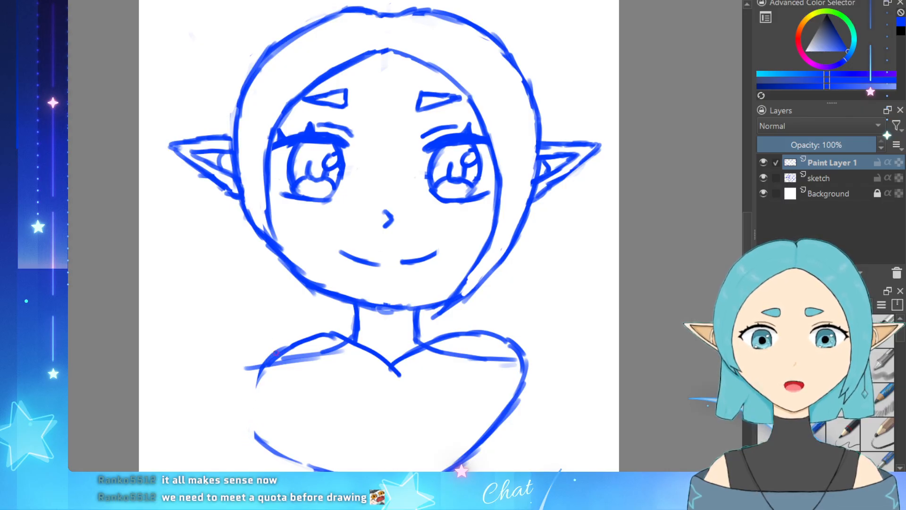
# Step: Redraw the heart's missing left side and tidy the line where it meets the shoulder
pyautogui.moveTo(277, 352)
pyautogui.mouseDown()
pyautogui.moveTo(249, 413)
pyautogui.moveTo(250, 436)
pyautogui.mouseUp()
pyautogui.moveTo(250, 404); pyautogui.dragTo(258, 446)
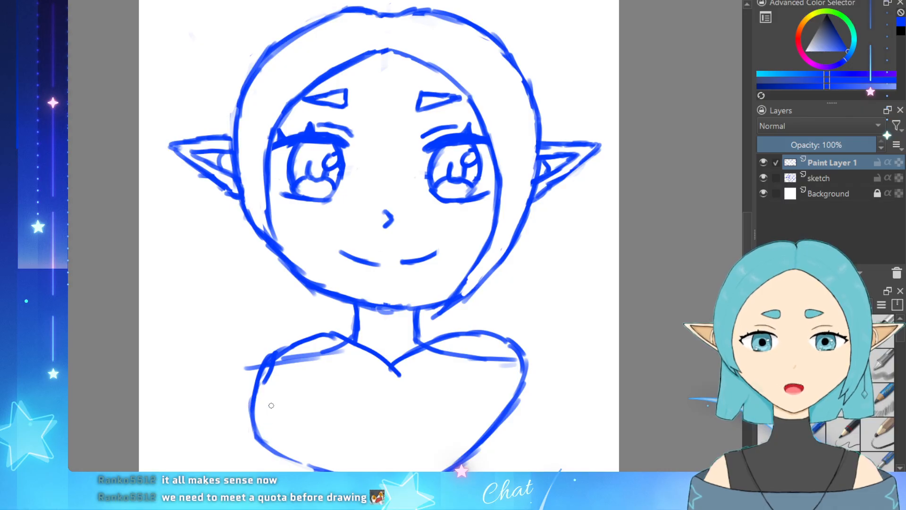
pyautogui.moveTo(282, 356)
pyautogui.mouseDown()
pyautogui.moveTo(271, 375)
pyautogui.moveTo(272, 366)
pyautogui.mouseUp()
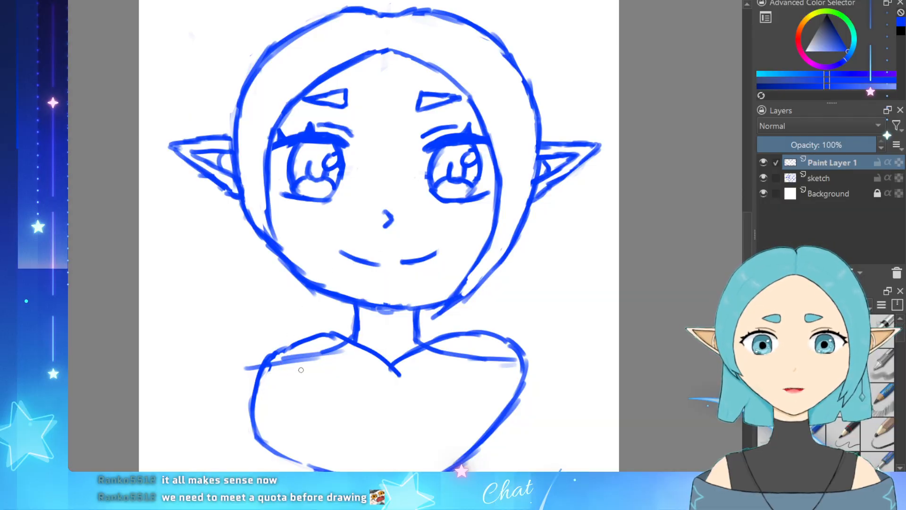
# Step: Clean up the heart's outline by trimming the overshoot at the centre notch and thinning both lobes and the lower-right edge
pyautogui.moveTo(508, 338)
pyautogui.mouseDown()
pyautogui.moveTo(530, 379)
pyautogui.moveTo(536, 374)
pyautogui.moveTo(503, 343)
pyautogui.moveTo(517, 379)
pyautogui.mouseUp()
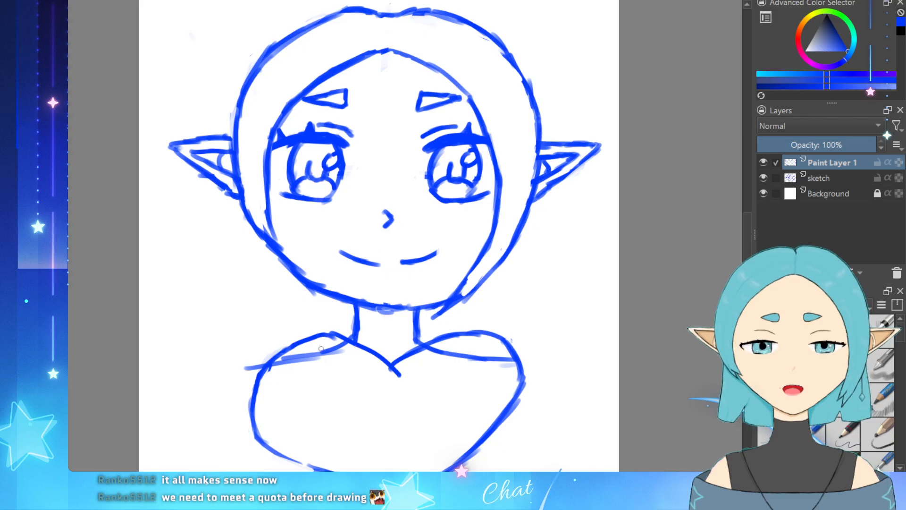
pyautogui.hotkey('ctrl', 'z')
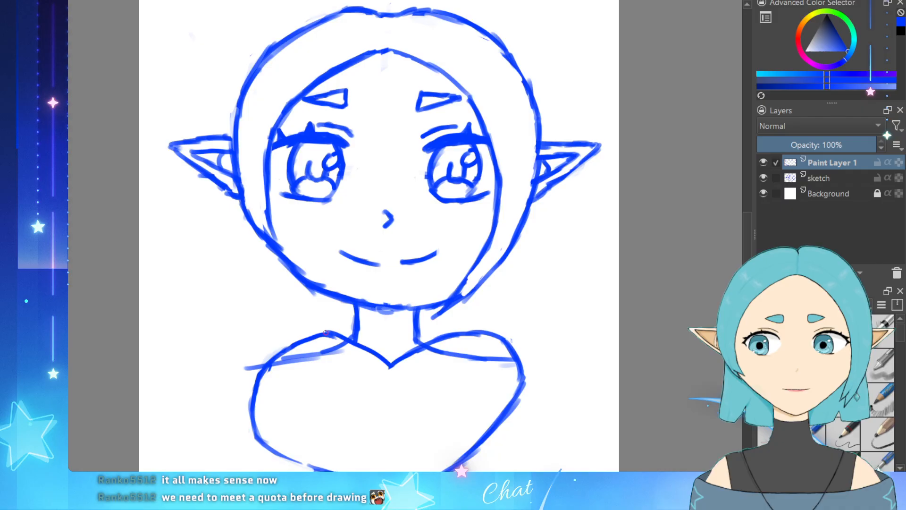
pyautogui.moveTo(326, 334); pyautogui.dragTo(311, 348)
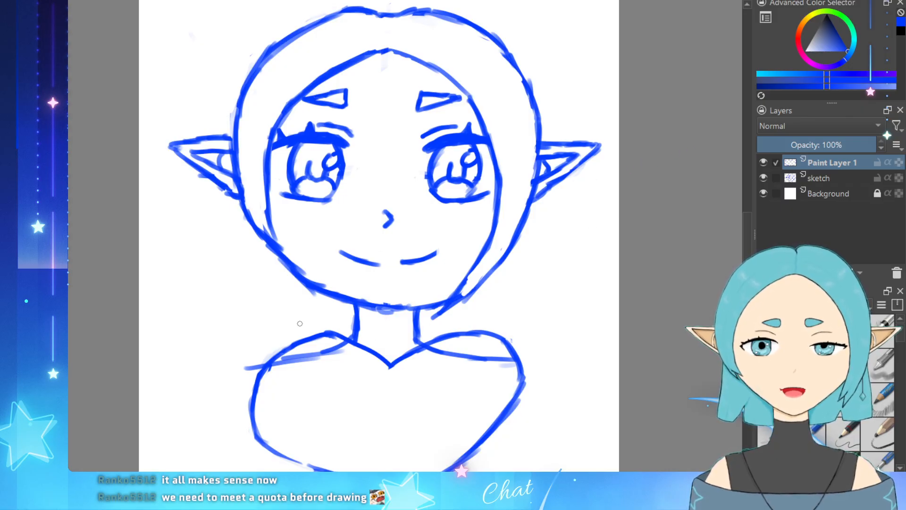
pyautogui.moveTo(326, 332); pyautogui.dragTo(280, 351)
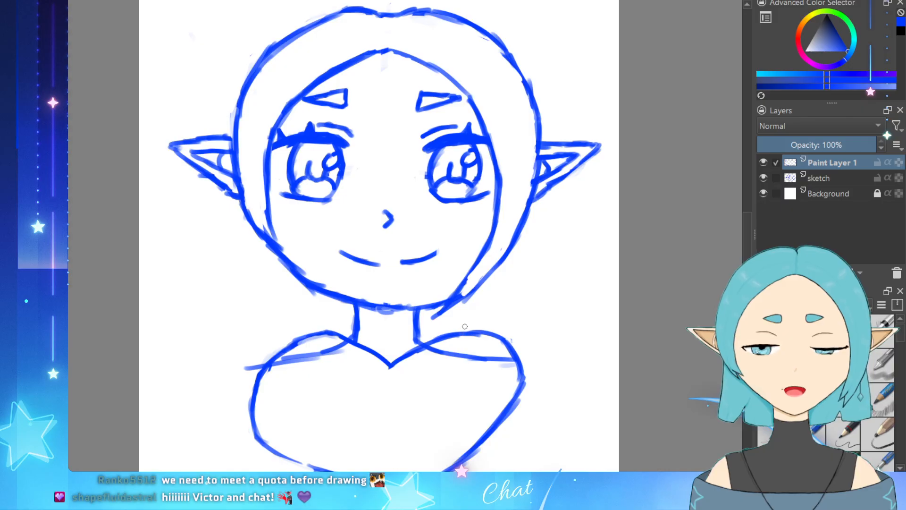
pyautogui.moveTo(527, 397); pyautogui.dragTo(501, 429)
pyautogui.moveTo(528, 384); pyautogui.dragTo(468, 460)
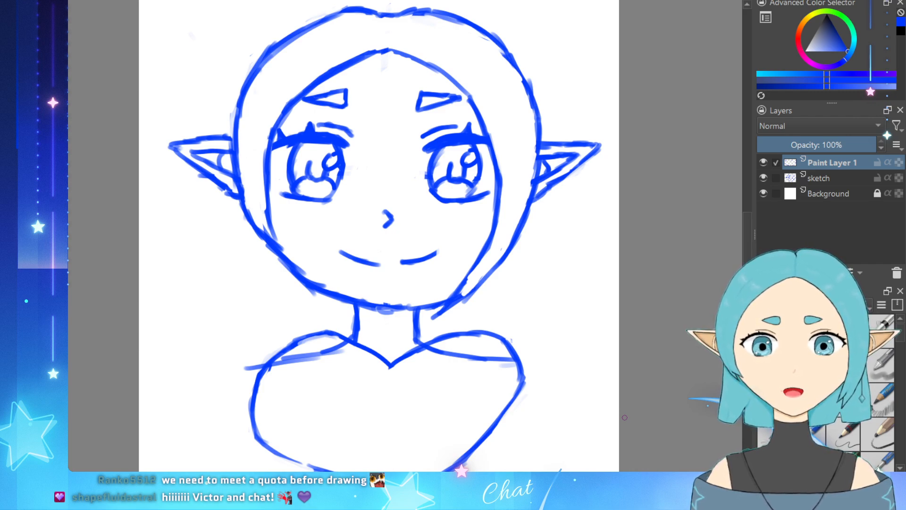
# Step: On the sketch layer, extend both shoulders outward and draw the upper arms hanging down beside the heart
pyautogui.click(824, 181)
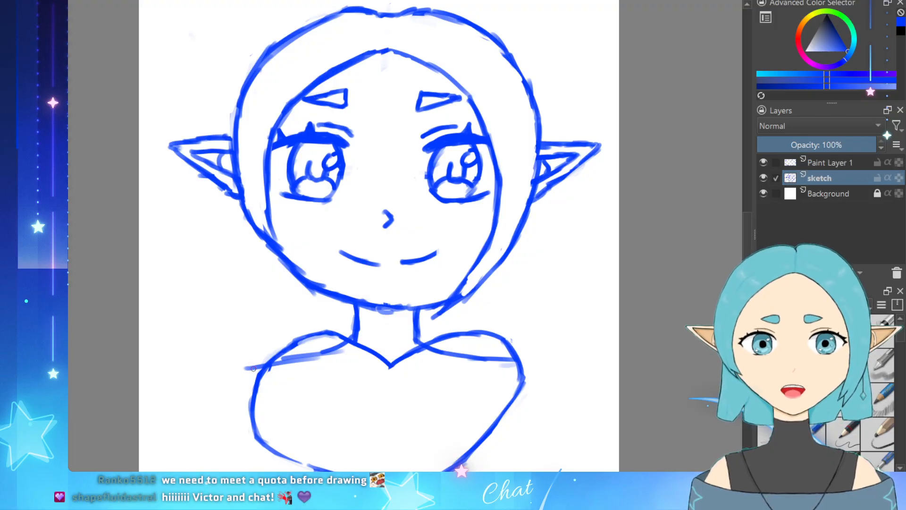
pyautogui.moveTo(253, 366); pyautogui.dragTo(210, 388)
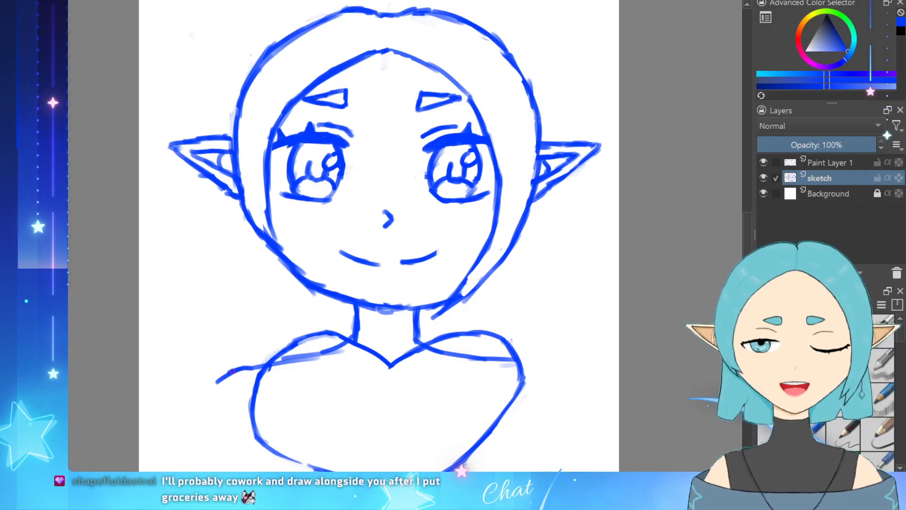
pyautogui.moveTo(205, 386)
pyautogui.mouseDown()
pyautogui.moveTo(236, 367)
pyautogui.moveTo(205, 394)
pyautogui.moveTo(194, 455)
pyautogui.mouseUp()
pyautogui.moveTo(521, 365)
pyautogui.mouseDown()
pyautogui.moveTo(543, 385)
pyautogui.moveTo(552, 418)
pyautogui.moveTo(544, 449)
pyautogui.mouseUp()
# Step: Erase the hanging arm lines on both sides, leaving short sloping ends on the shoulders
pyautogui.press('e')
pyautogui.moveTo(200, 388)
pyautogui.mouseDown()
pyautogui.moveTo(234, 370)
pyautogui.moveTo(201, 439)
pyautogui.moveTo(214, 387)
pyautogui.moveTo(206, 379)
pyautogui.moveTo(199, 454)
pyautogui.mouseUp()
pyautogui.press('e')
pyautogui.moveTo(237, 372); pyautogui.dragTo(214, 419)
pyautogui.hotkey('ctrl', 'z')
pyautogui.hotkey('ctrl', 'z')
pyautogui.hotkey('ctrl', 'z')
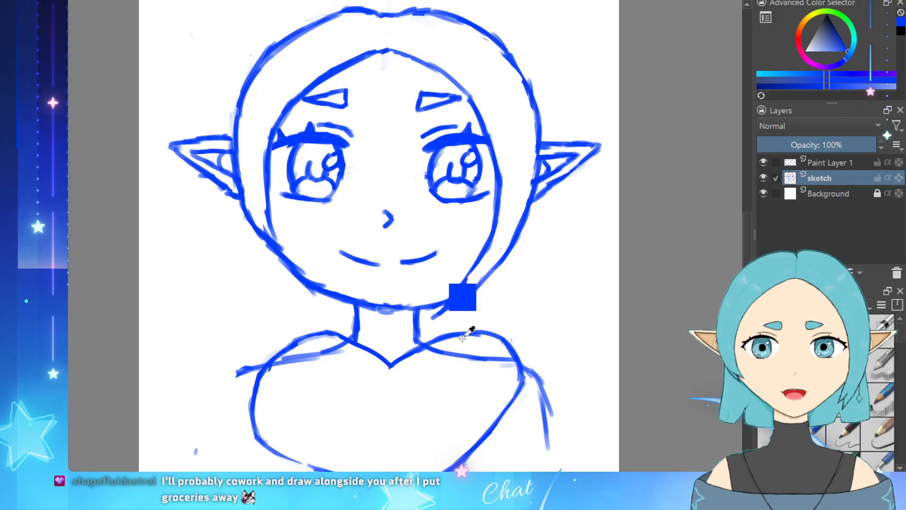
pyautogui.press('e')
pyautogui.moveTo(233, 373)
pyautogui.mouseDown()
pyautogui.moveTo(196, 444)
pyautogui.moveTo(197, 430)
pyautogui.moveTo(212, 455)
pyautogui.mouseUp()
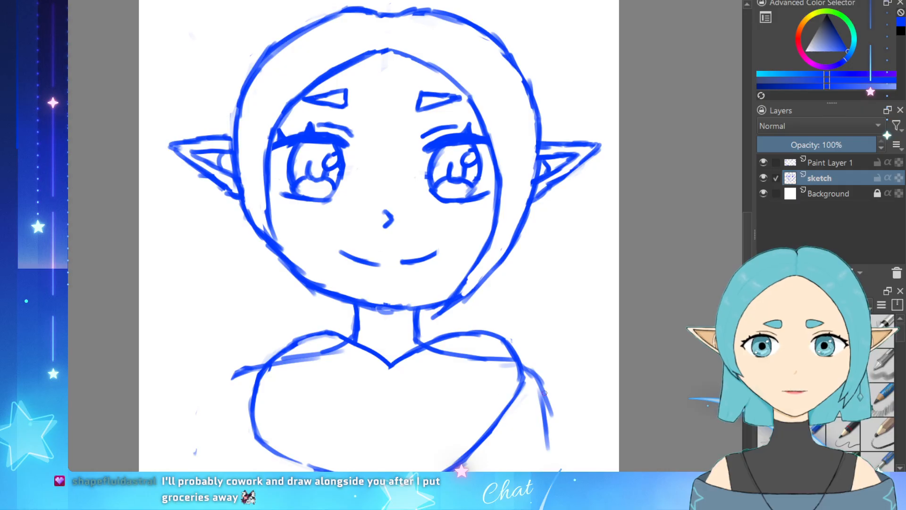
pyautogui.moveTo(545, 393)
pyautogui.mouseDown()
pyautogui.moveTo(548, 375)
pyautogui.moveTo(548, 439)
pyautogui.moveTo(547, 417)
pyautogui.mouseUp()
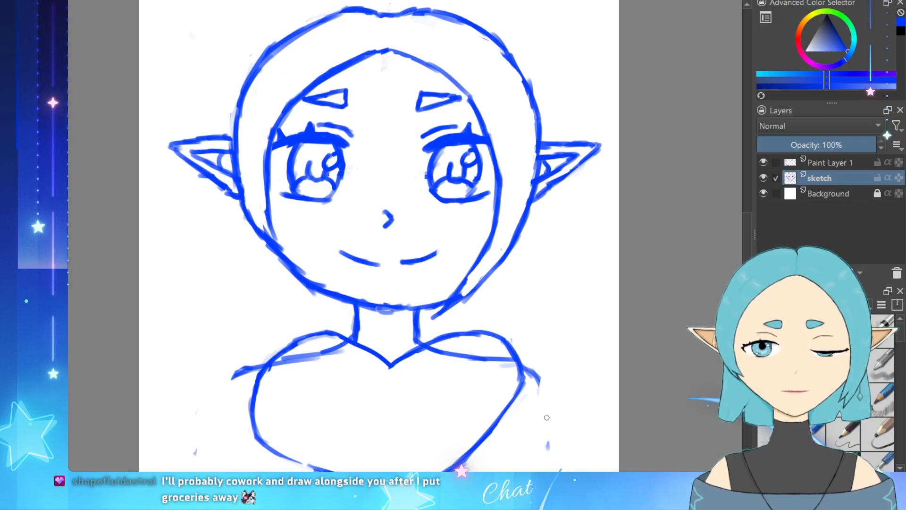
# Step: Add a new paint layer above the heart layer and draw an oval hand over each side of the heart
pyautogui.click(827, 163)
pyautogui.press('Insert')
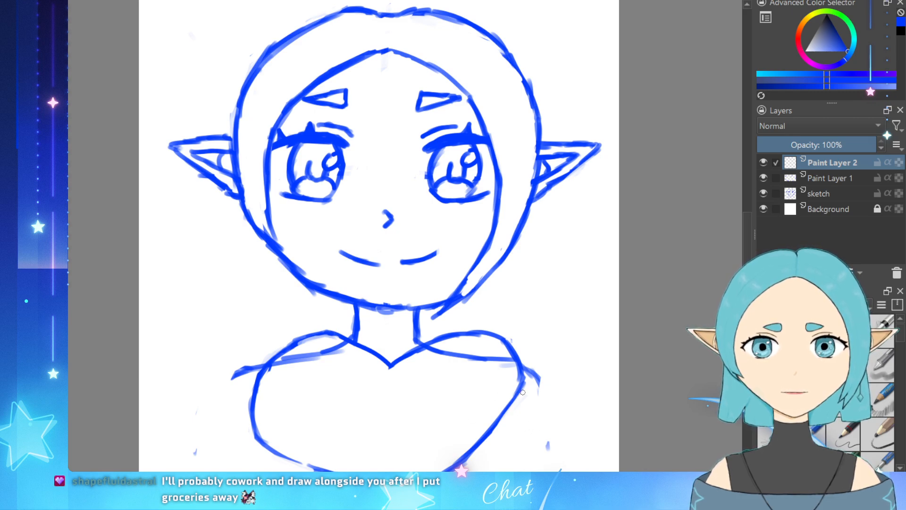
pyautogui.moveTo(523, 392)
pyautogui.mouseDown()
pyautogui.moveTo(465, 436)
pyautogui.moveTo(525, 427)
pyautogui.moveTo(524, 385)
pyautogui.mouseUp()
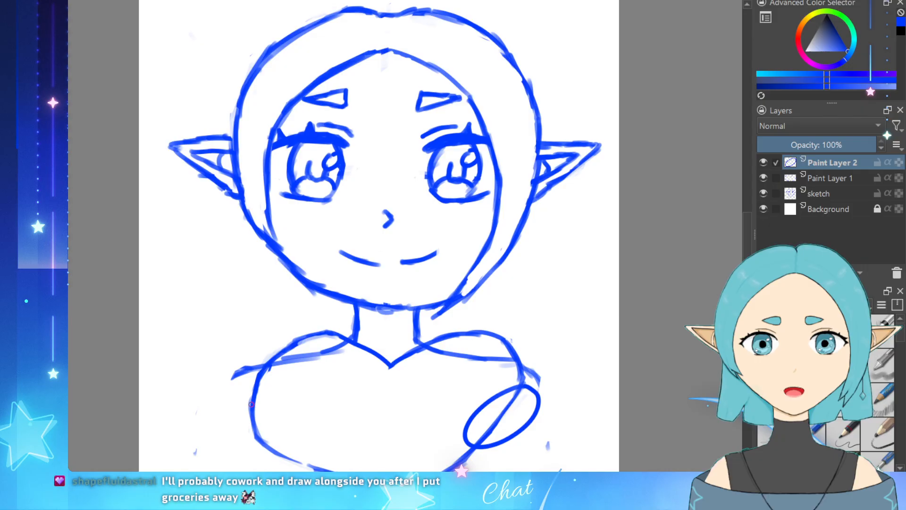
pyautogui.moveTo(245, 407)
pyautogui.mouseDown()
pyautogui.moveTo(288, 384)
pyautogui.moveTo(247, 437)
pyautogui.moveTo(249, 407)
pyautogui.mouseUp()
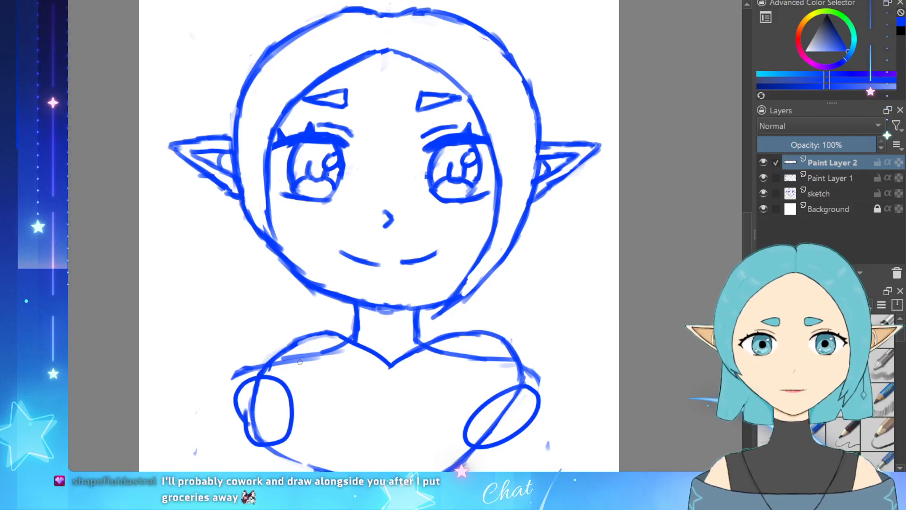
pyautogui.hotkey('ctrl', 'z')
pyautogui.moveTo(261, 448)
pyautogui.mouseDown()
pyautogui.moveTo(235, 430)
pyautogui.moveTo(247, 391)
pyautogui.moveTo(288, 414)
pyautogui.moveTo(280, 450)
pyautogui.moveTo(254, 446)
pyautogui.mouseUp()
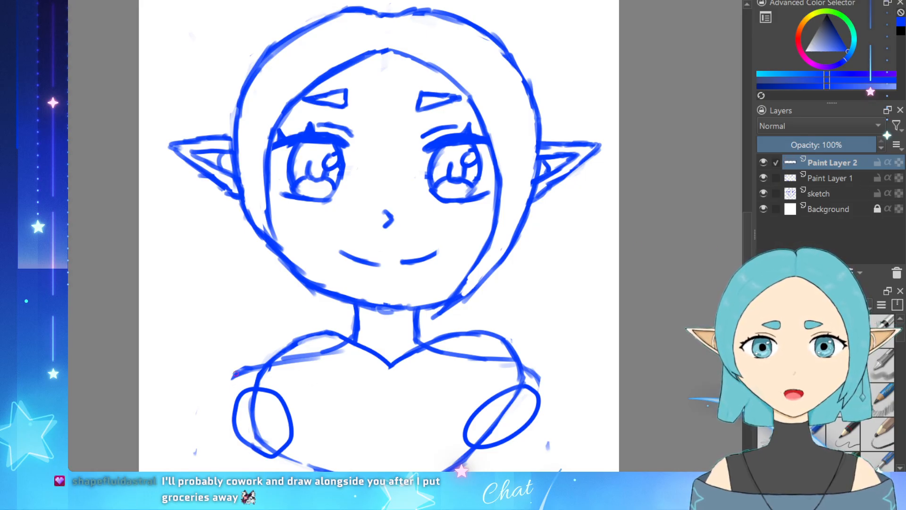
# Step: Draw the left arm's outer line sloping from the shoulder down and outward toward the elbow
pyautogui.moveTo(235, 373)
pyautogui.mouseDown()
pyautogui.moveTo(203, 405)
pyautogui.moveTo(256, 453)
pyautogui.mouseUp()
pyautogui.hotkey('ctrl', 'z')
pyautogui.hotkey('ctrl', 'z')
pyautogui.moveTo(230, 378)
pyautogui.mouseDown()
pyautogui.moveTo(182, 423)
pyautogui.moveTo(223, 446)
pyautogui.moveTo(252, 441)
pyautogui.mouseUp()
pyautogui.hotkey('ctrl', 'z')
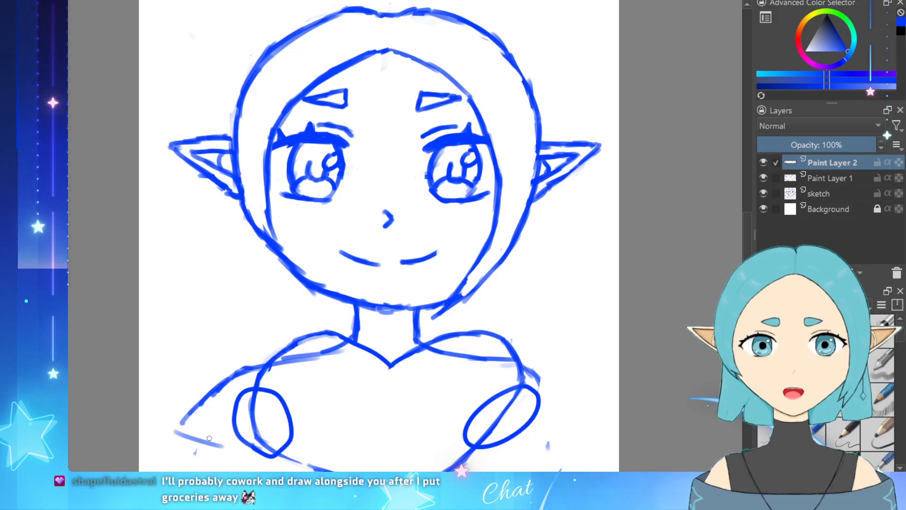
pyautogui.moveTo(182, 435); pyautogui.dragTo(255, 453)
pyautogui.moveTo(203, 404); pyautogui.dragTo(171, 434)
pyautogui.hotkey('ctrl', 'z')
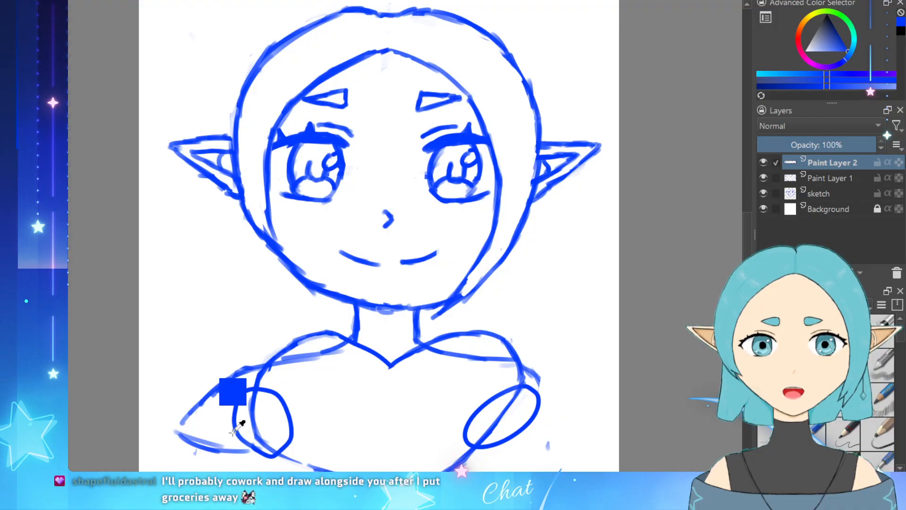
pyautogui.hotkey('ctrl', 'z')
pyautogui.hotkey('ctrl', 'z')
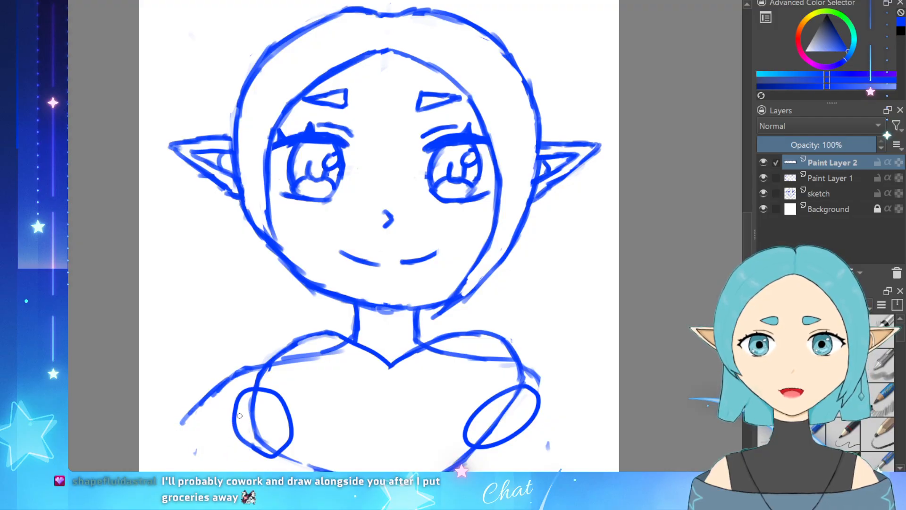
# Step: Draw the left forearm's upper and lower edges out from the oval hand and join them with a rounded elbow
pyautogui.moveTo(234, 423); pyautogui.dragTo(180, 428)
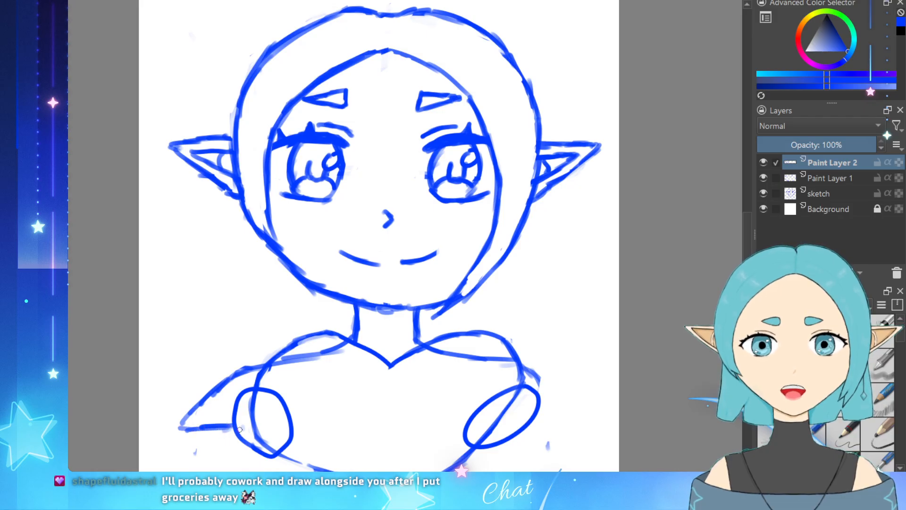
pyautogui.moveTo(243, 470)
pyautogui.mouseDown()
pyautogui.moveTo(264, 459)
pyautogui.moveTo(235, 470)
pyautogui.mouseUp()
pyautogui.moveTo(173, 469)
pyautogui.mouseDown()
pyautogui.moveTo(233, 463)
pyautogui.moveTo(182, 468)
pyautogui.mouseUp()
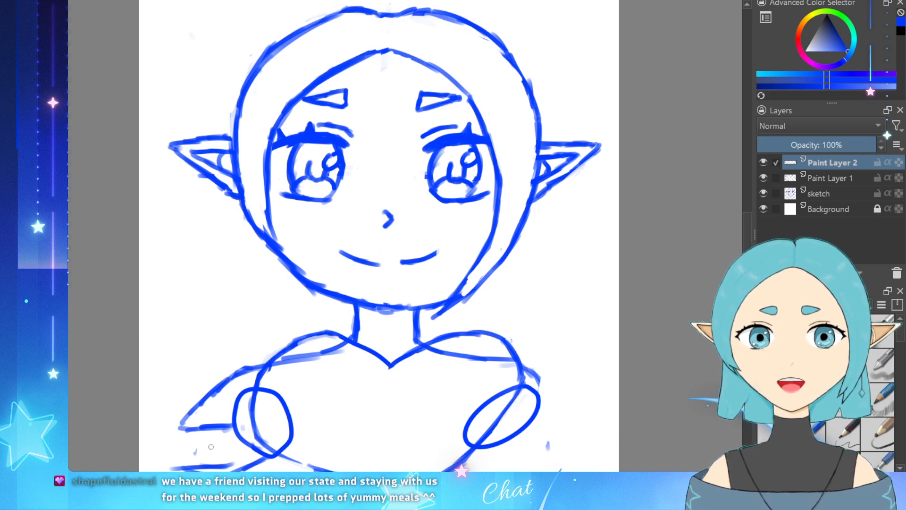
pyautogui.moveTo(166, 460)
pyautogui.mouseDown()
pyautogui.moveTo(218, 466)
pyautogui.moveTo(203, 457)
pyautogui.moveTo(187, 461)
pyautogui.moveTo(233, 469)
pyautogui.mouseUp()
pyautogui.press('e')
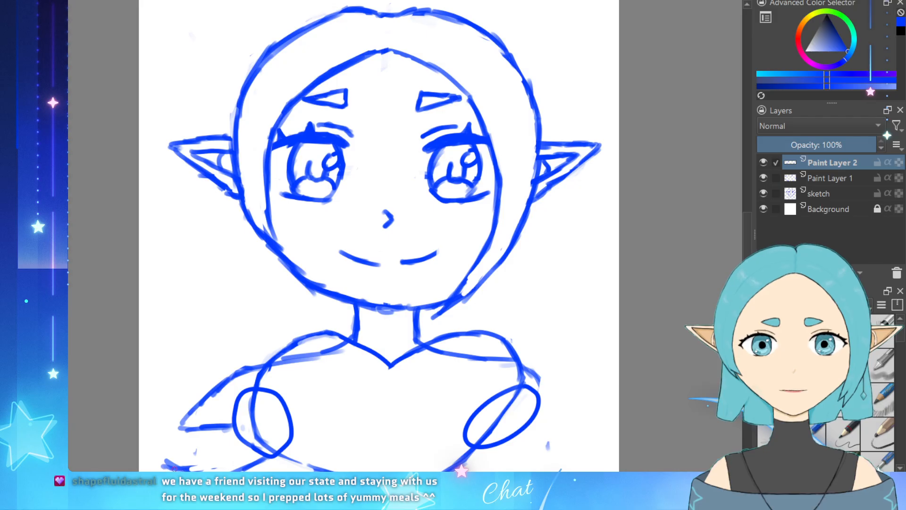
pyautogui.moveTo(164, 467)
pyautogui.mouseDown()
pyautogui.moveTo(160, 443)
pyautogui.moveTo(187, 430)
pyautogui.moveTo(170, 429)
pyautogui.moveTo(206, 402)
pyautogui.moveTo(180, 419)
pyautogui.mouseUp()
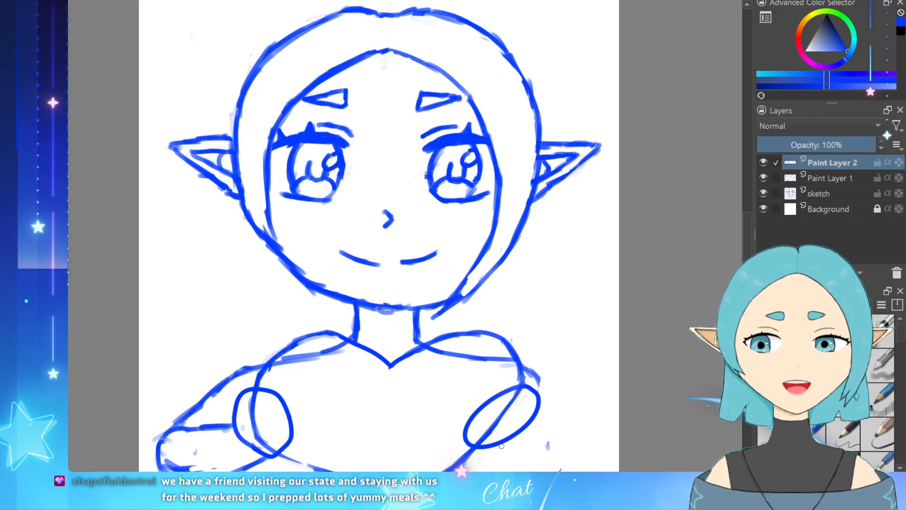
# Step: Draw the right forearm from its oval hand, the upper arm from the shoulder, and a rounded elbow connecting them
pyautogui.moveTo(492, 443); pyautogui.dragTo(540, 459)
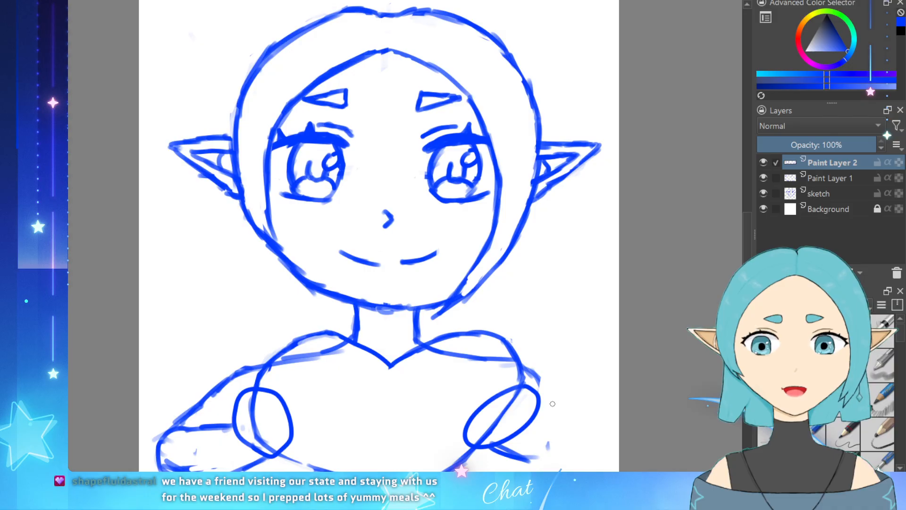
pyautogui.moveTo(541, 403); pyautogui.dragTo(563, 415)
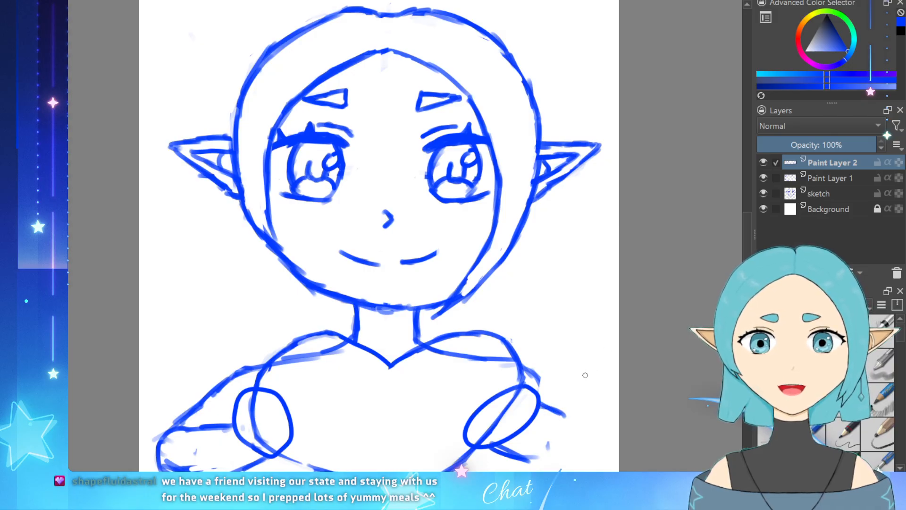
pyautogui.moveTo(538, 376); pyautogui.dragTo(593, 414)
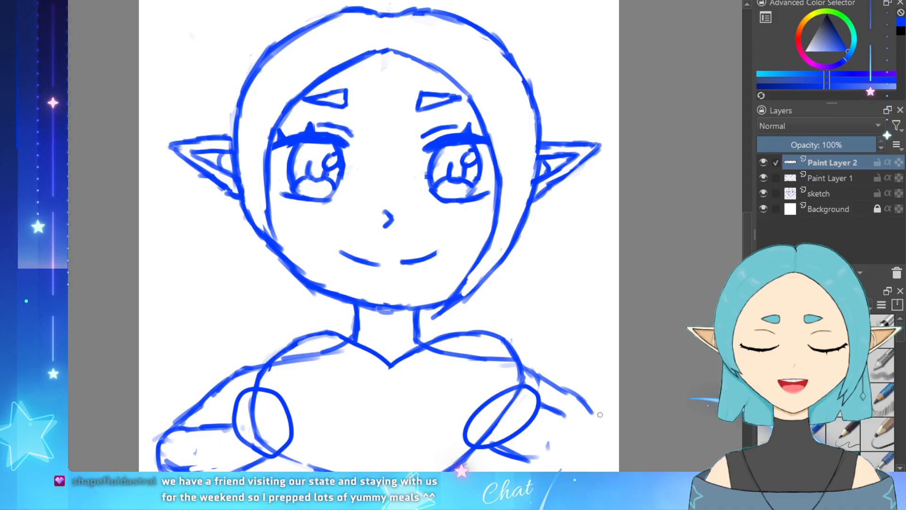
pyautogui.moveTo(528, 459); pyautogui.dragTo(569, 464)
pyautogui.moveTo(562, 415)
pyautogui.mouseDown()
pyautogui.moveTo(599, 440)
pyautogui.moveTo(552, 468)
pyautogui.moveTo(577, 469)
pyautogui.mouseUp()
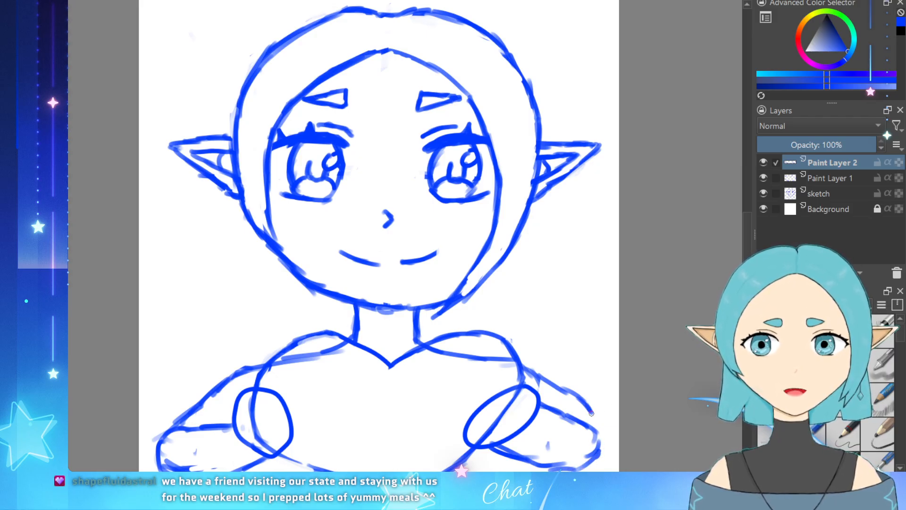
pyautogui.moveTo(592, 413); pyautogui.dragTo(603, 432)
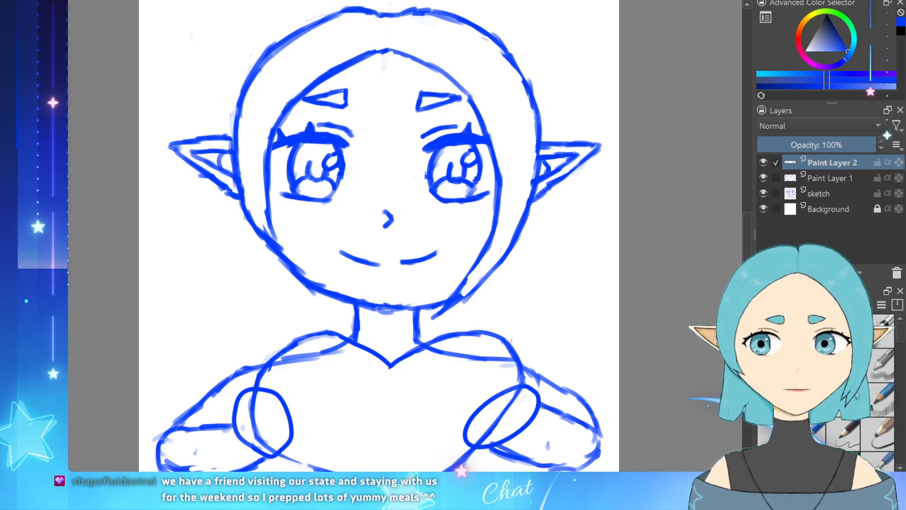
# Step: Merge the arm and heart layers down into the sketch layer
pyautogui.click(897, 273)
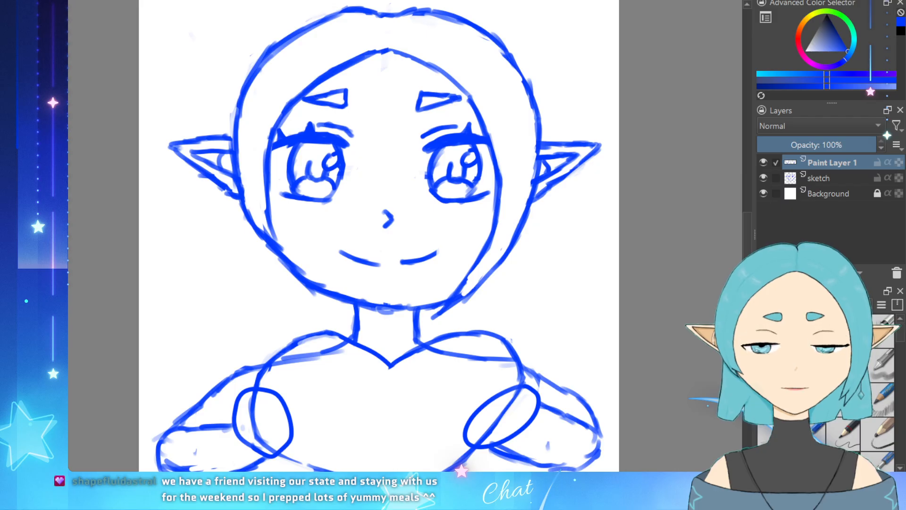
pyautogui.hotkey('ctrl', 'e')
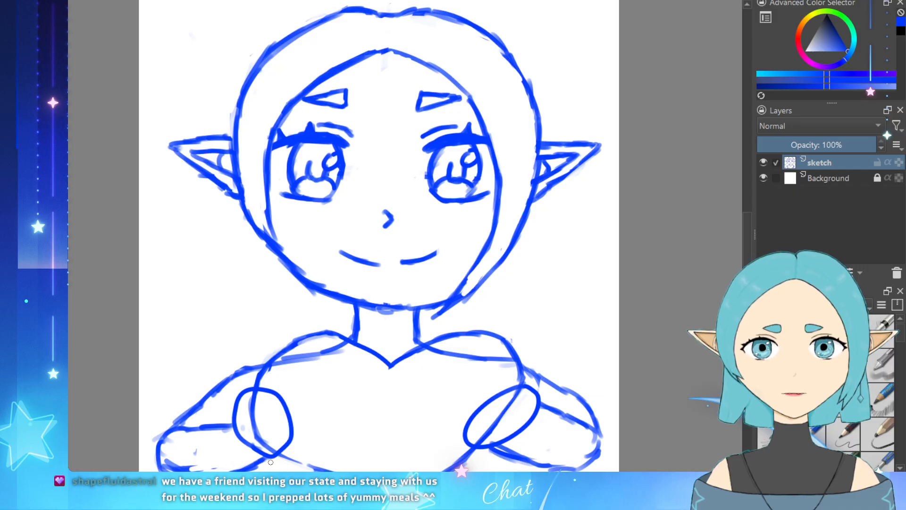
# Step: Draw short torso side lines going down from below both forearms to the canvas edge
pyautogui.moveTo(265, 461)
pyautogui.mouseDown()
pyautogui.moveTo(267, 471)
pyautogui.moveTo(283, 471)
pyautogui.mouseUp()
pyautogui.hotkey('ctrl', 'z')
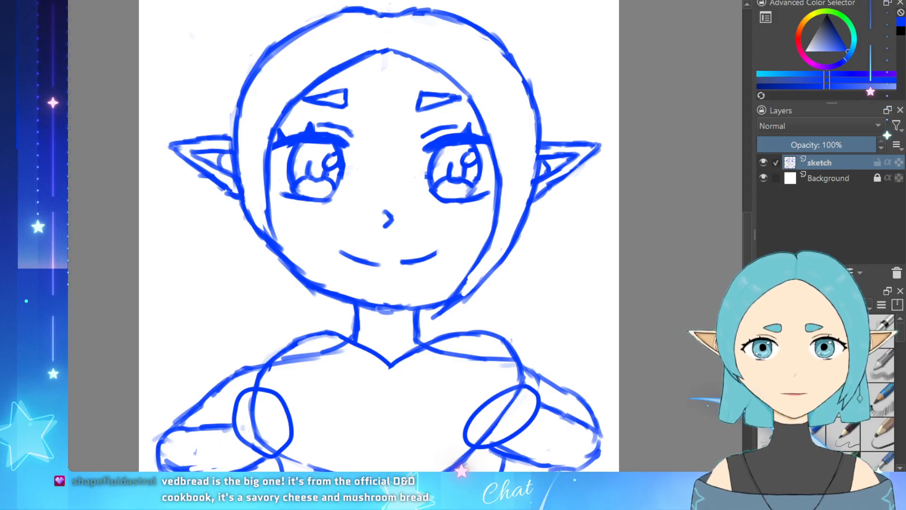
pyautogui.moveTo(501, 452); pyautogui.dragTo(498, 472)
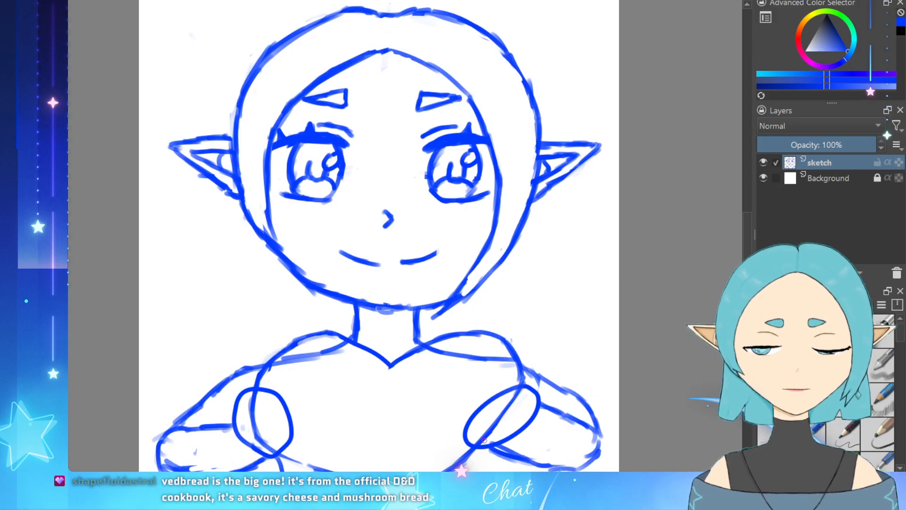
pyautogui.moveTo(506, 454); pyautogui.dragTo(499, 471)
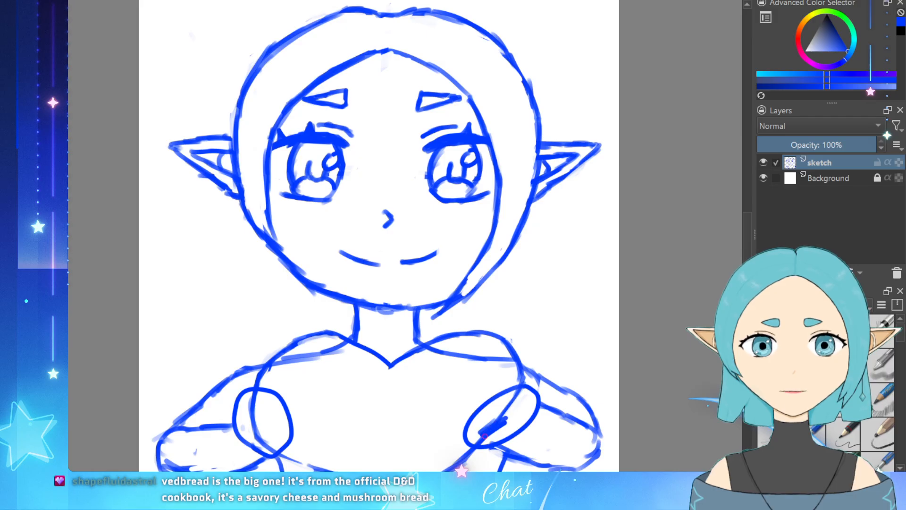
# Step: Erase the parts of the heart outline that pass through the two oval hands
pyautogui.moveTo(503, 418); pyautogui.dragTo(474, 446)
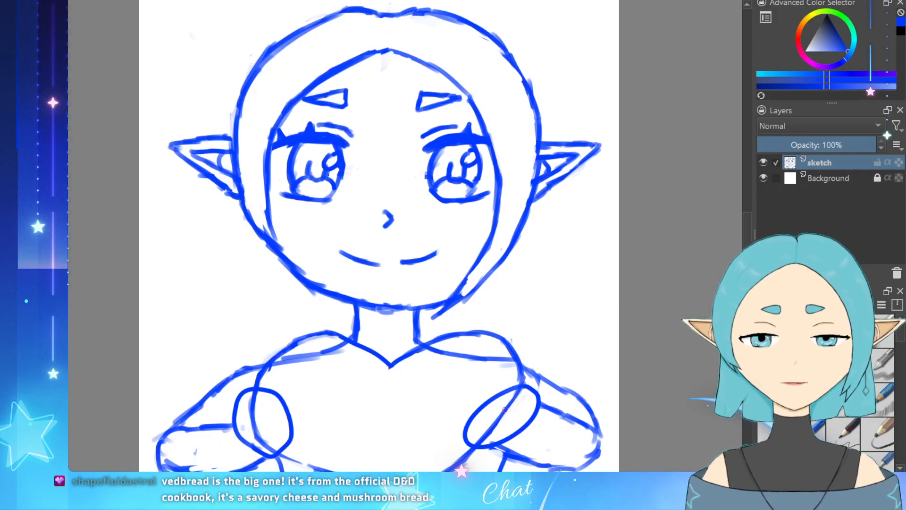
pyautogui.moveTo(503, 411); pyautogui.dragTo(516, 400)
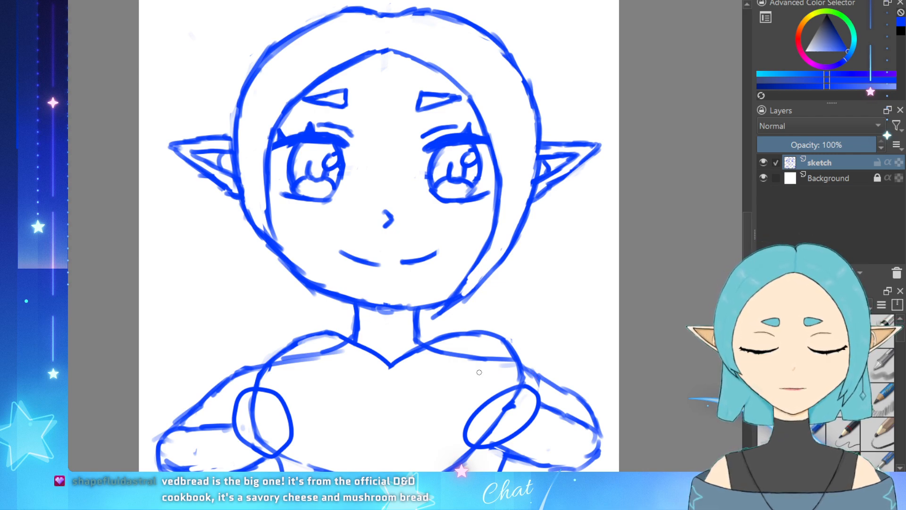
pyautogui.hotkey('ctrl', 'z')
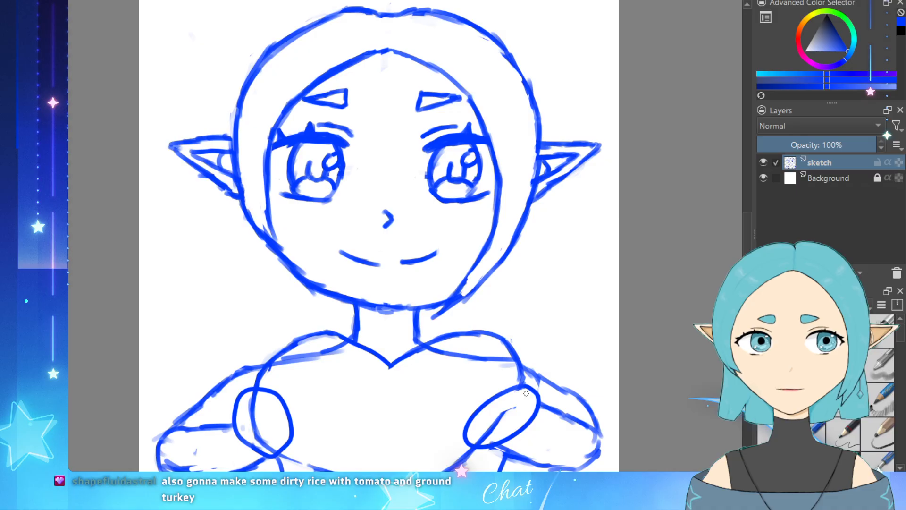
pyautogui.moveTo(515, 405); pyautogui.dragTo(485, 439)
pyautogui.hotkey('ctrl', 'z')
pyautogui.press('e')
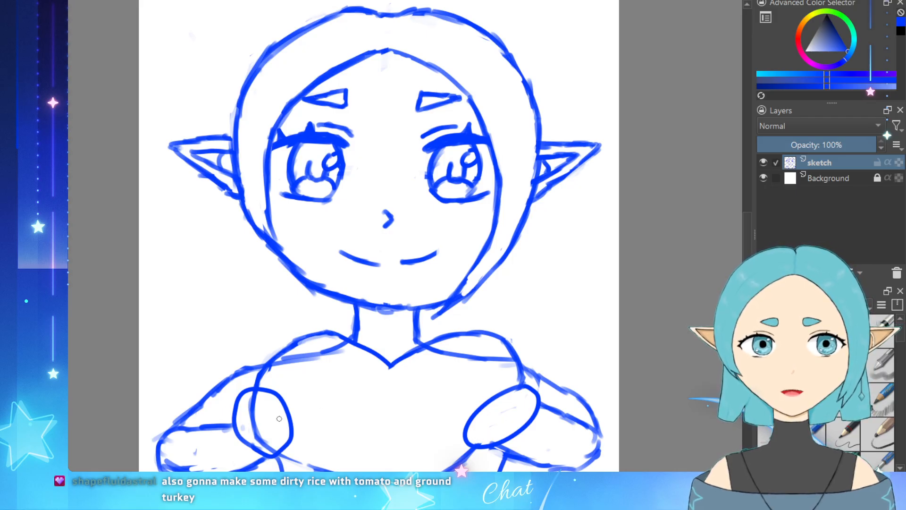
pyautogui.moveTo(254, 411)
pyautogui.mouseDown()
pyautogui.moveTo(260, 429)
pyautogui.moveTo(249, 411)
pyautogui.moveTo(249, 423)
pyautogui.moveTo(263, 442)
pyautogui.moveTo(239, 428)
pyautogui.moveTo(272, 443)
pyautogui.mouseUp()
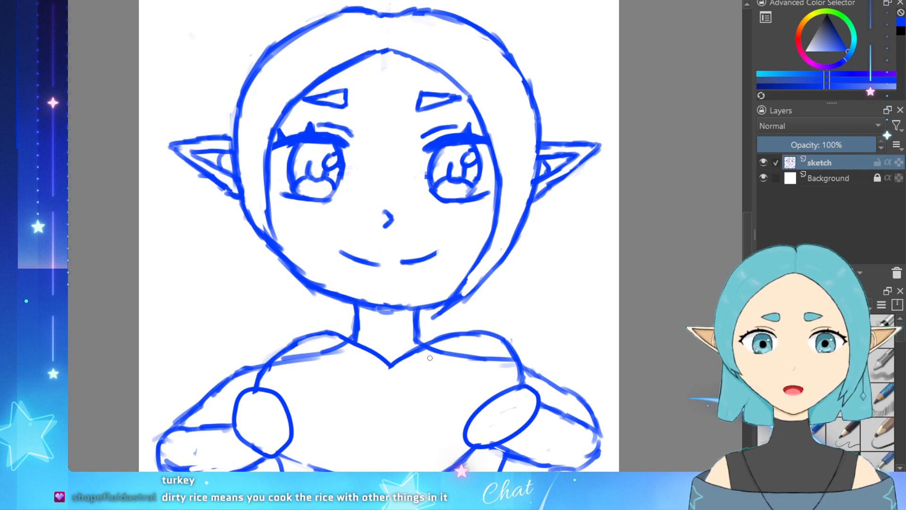
# Step: Erase the shoulder lines that cross the inside of the heart's two upper lobes
pyautogui.moveTo(325, 350)
pyautogui.mouseDown()
pyautogui.moveTo(275, 367)
pyautogui.moveTo(363, 319)
pyautogui.moveTo(313, 373)
pyautogui.moveTo(326, 361)
pyautogui.moveTo(318, 353)
pyautogui.moveTo(348, 344)
pyautogui.mouseUp()
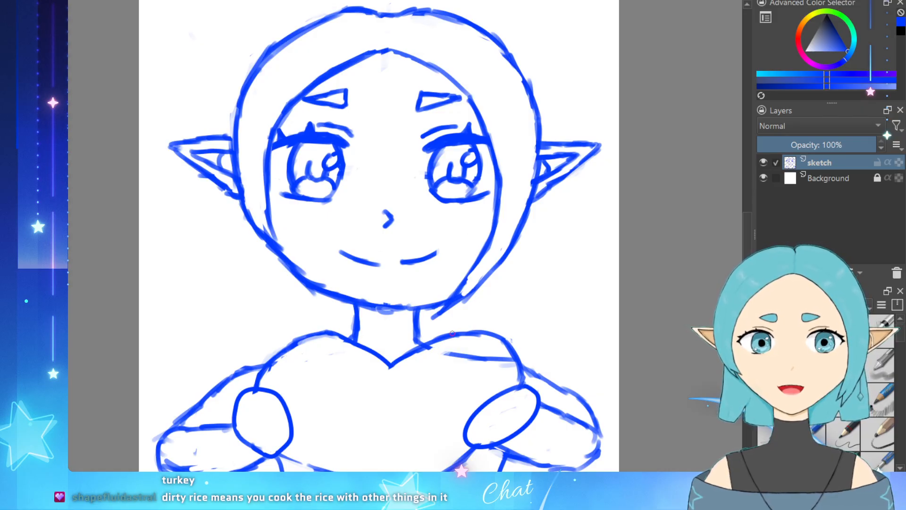
pyautogui.moveTo(496, 354); pyautogui.dragTo(506, 356)
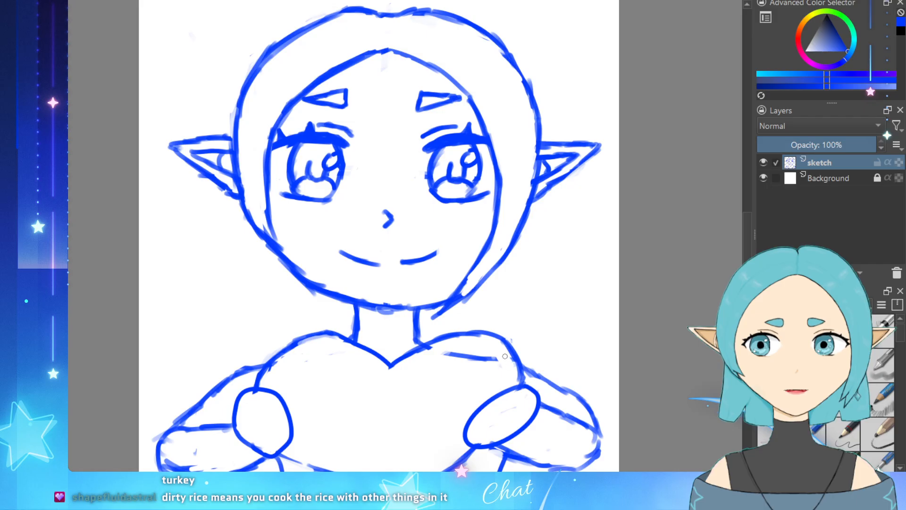
pyautogui.moveTo(449, 357)
pyautogui.mouseDown()
pyautogui.moveTo(431, 351)
pyautogui.moveTo(500, 361)
pyautogui.mouseUp()
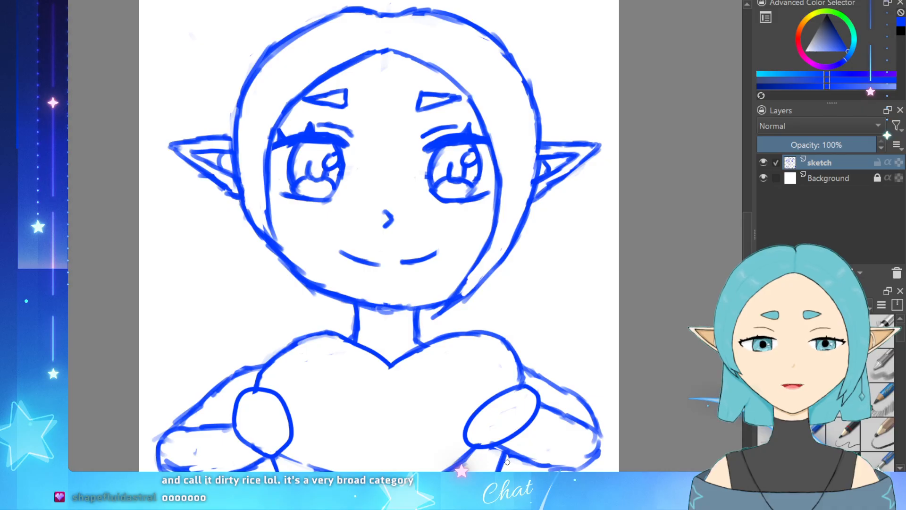
# Step: Redraw the right torso side line below the hand and draw a collar line across the upper neck
pyautogui.moveTo(500, 448); pyautogui.dragTo(492, 472)
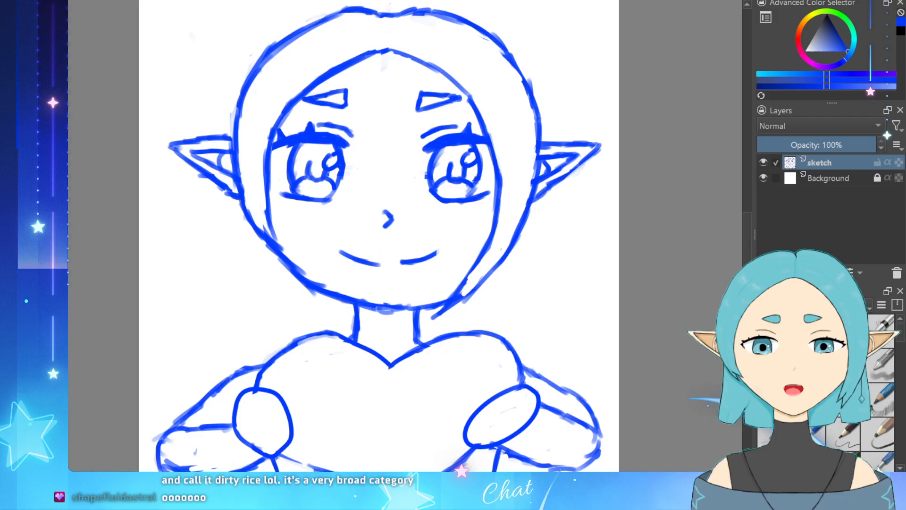
pyautogui.moveTo(359, 321); pyautogui.dragTo(425, 318)
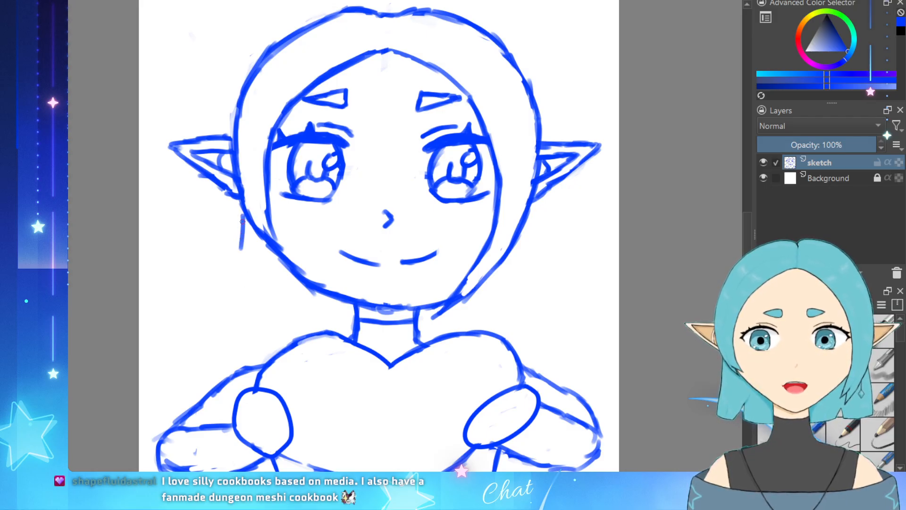
pyautogui.moveTo(245, 217); pyautogui.dragTo(240, 297)
pyautogui.hotkey('ctrl', 'z')
pyautogui.hotkey('ctrl', 'z')
pyautogui.hotkey('ctrl', 'z')
pyautogui.hotkey('ctrl', 'z')
pyautogui.hotkey('ctrl', 'z')
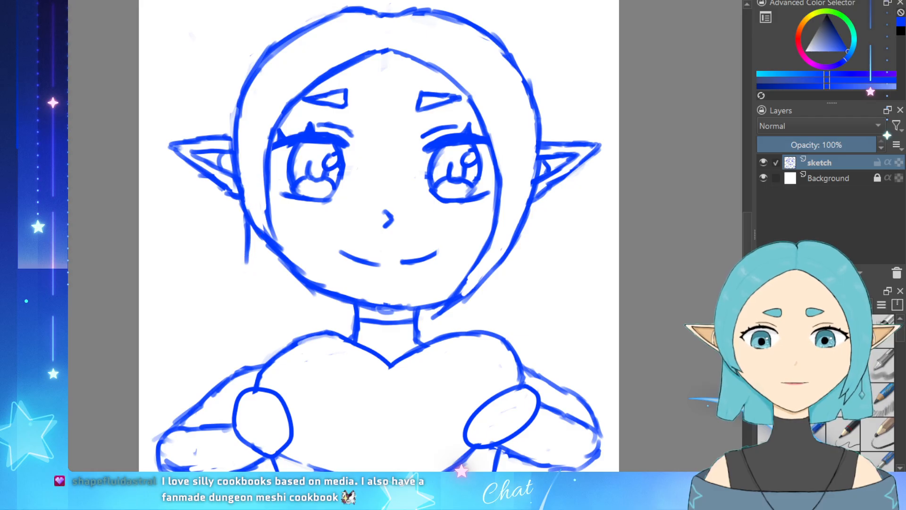
pyautogui.hotkey('ctrl', 'z')
# Step: Draw the bob's left side hanging below the ear, with a lower edge running to the neck and a small notch
pyautogui.moveTo(256, 238); pyautogui.dragTo(250, 269)
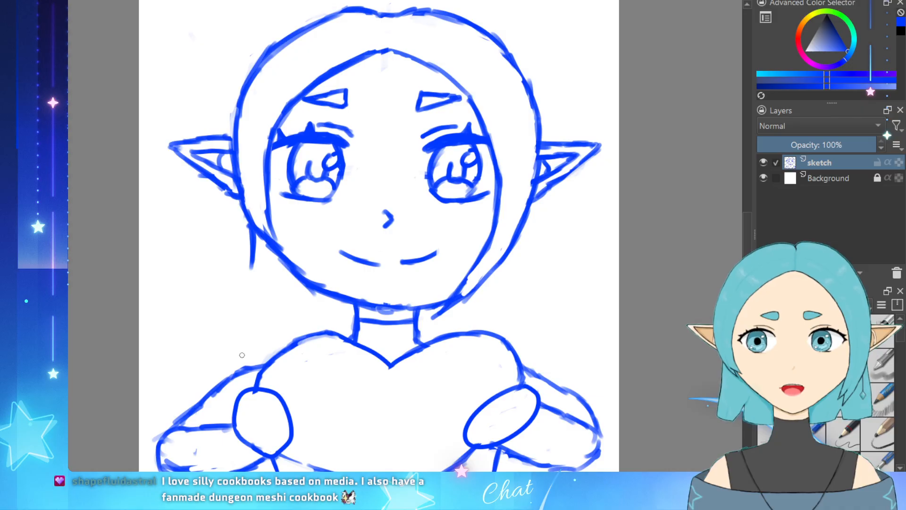
pyautogui.moveTo(253, 263)
pyautogui.mouseDown()
pyautogui.moveTo(246, 293)
pyautogui.moveTo(273, 302)
pyautogui.mouseUp()
pyautogui.hotkey('ctrl', 'z')
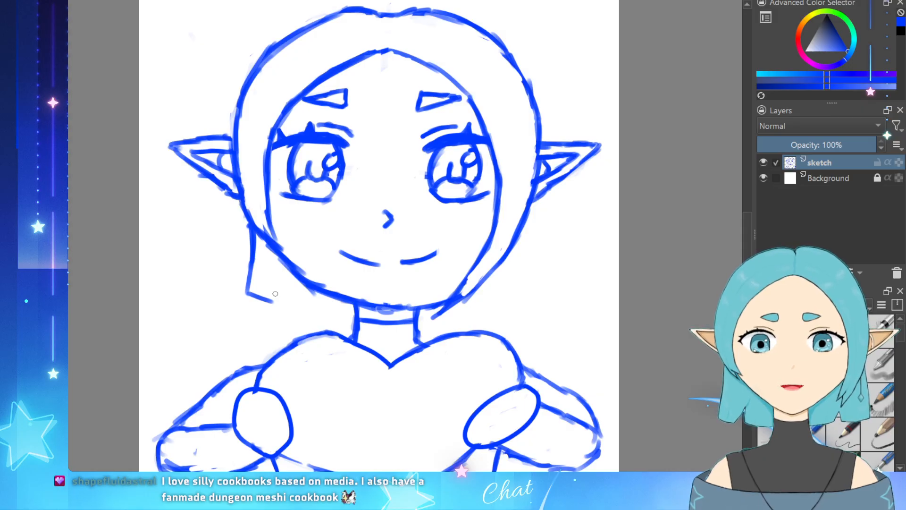
pyautogui.moveTo(279, 301); pyautogui.dragTo(273, 299)
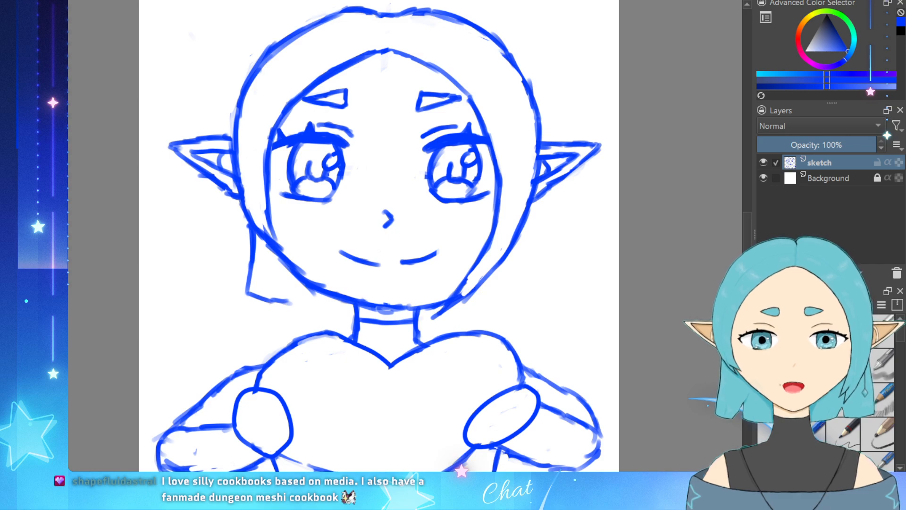
pyautogui.hotkey('ctrl', 'z')
pyautogui.hotkey('ctrl', 'z')
pyautogui.hotkey('ctrl', 'z')
pyautogui.moveTo(270, 301); pyautogui.dragTo(297, 304)
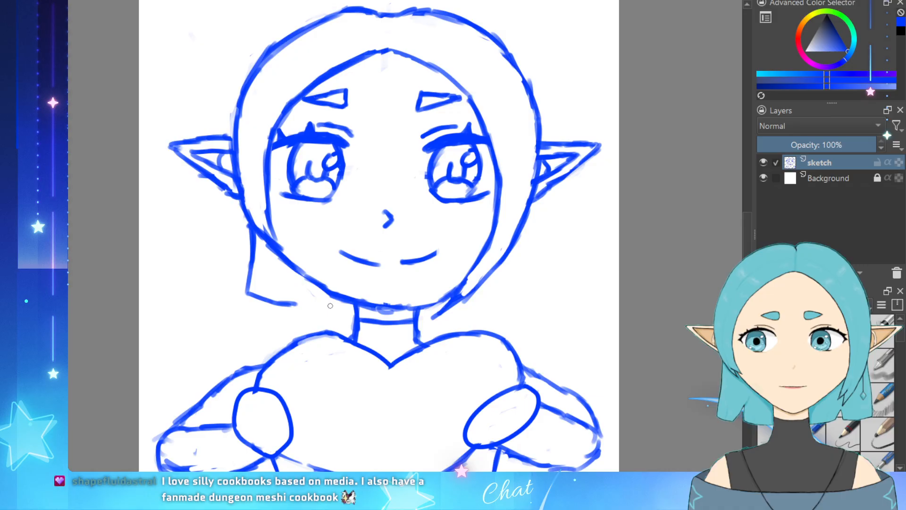
pyautogui.moveTo(297, 304)
pyautogui.mouseDown()
pyautogui.moveTo(309, 291)
pyautogui.moveTo(313, 306)
pyautogui.mouseUp()
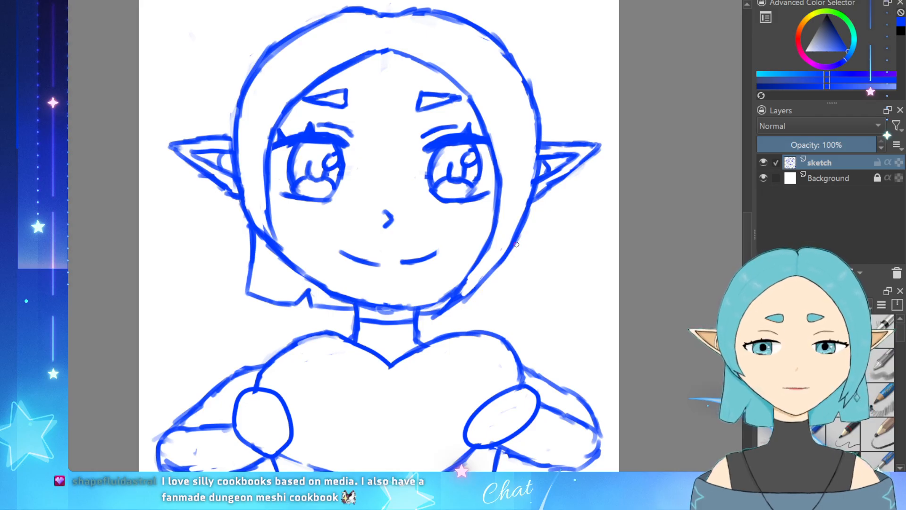
# Step: Draw the matching right side of the bob from below the ear, with a notched lower edge running back to the neck
pyautogui.moveTo(520, 239); pyautogui.dragTo(520, 261)
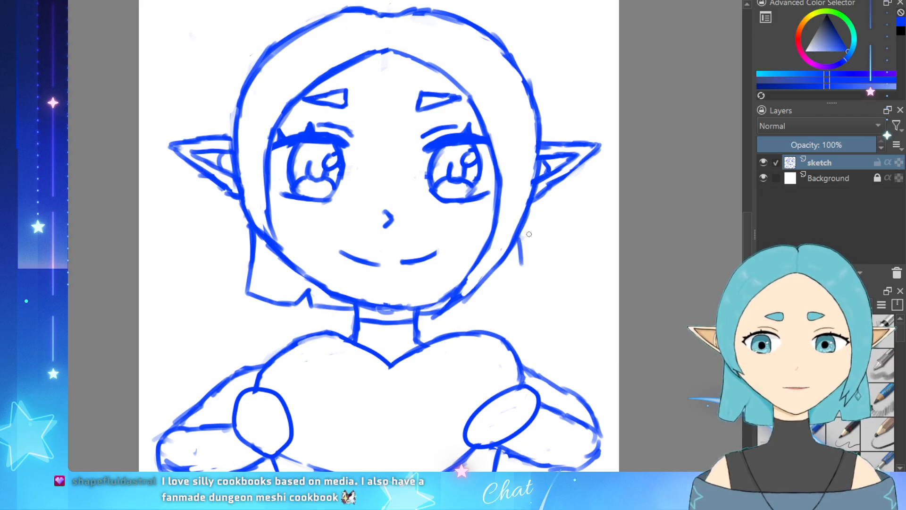
pyautogui.hotkey('ctrl', 'z')
pyautogui.moveTo(527, 225); pyautogui.dragTo(528, 269)
pyautogui.moveTo(456, 307)
pyautogui.mouseDown()
pyautogui.moveTo(485, 302)
pyautogui.moveTo(492, 284)
pyautogui.moveTo(494, 299)
pyautogui.moveTo(530, 290)
pyautogui.mouseUp()
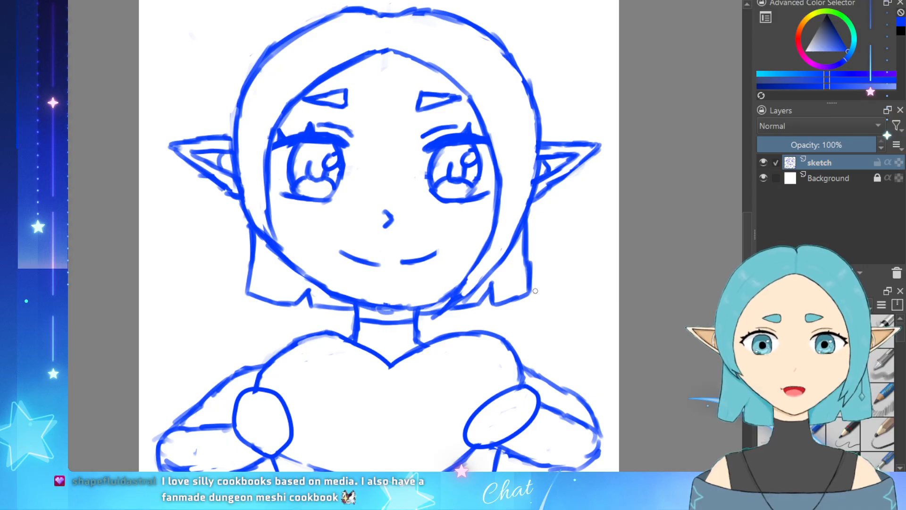
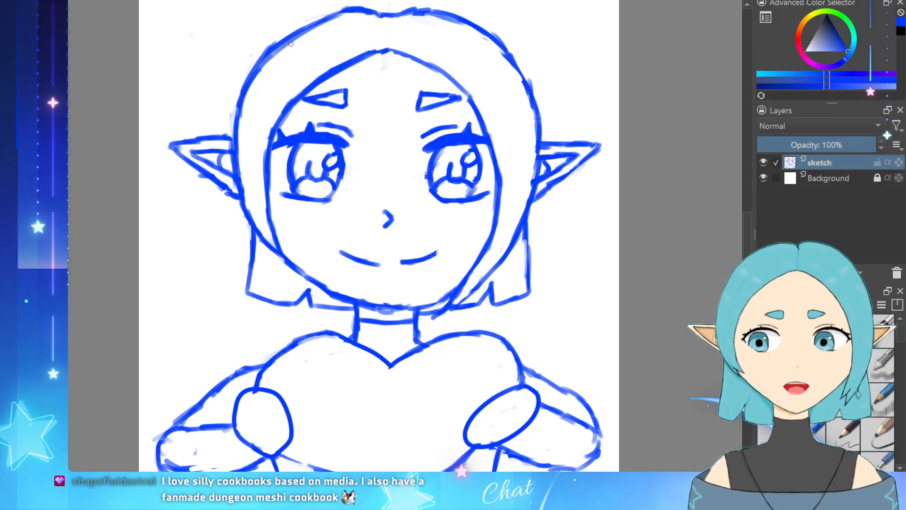
# Step: Redraw the top outline of the hair on both sides of the center part as smoother, rounder curves
pyautogui.moveTo(291, 43)
pyautogui.mouseDown()
pyautogui.moveTo(272, 56)
pyautogui.moveTo(327, 17)
pyautogui.moveTo(313, 20)
pyautogui.moveTo(263, 70)
pyautogui.mouseUp()
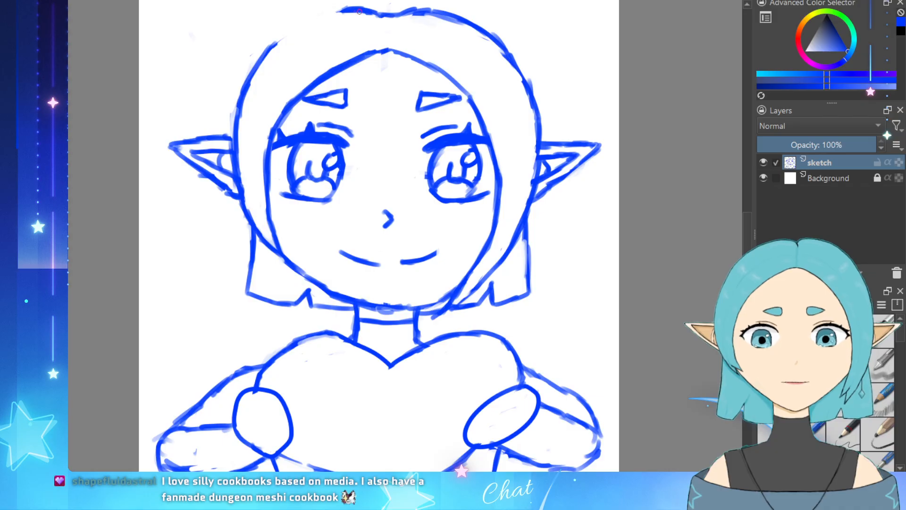
pyautogui.moveTo(349, 6)
pyautogui.mouseDown()
pyautogui.moveTo(289, 23)
pyautogui.moveTo(242, 88)
pyautogui.moveTo(262, 53)
pyautogui.moveTo(249, 97)
pyautogui.mouseUp()
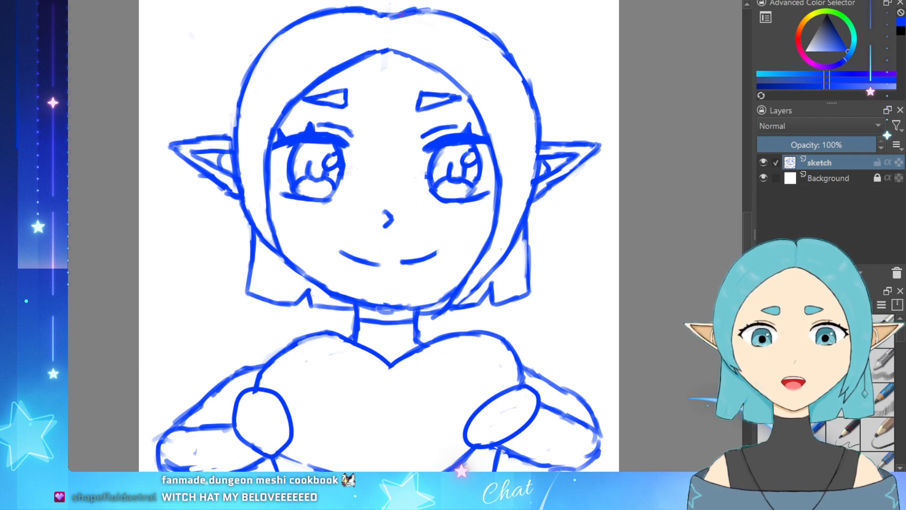
pyautogui.moveTo(415, 11); pyautogui.dragTo(487, 30)
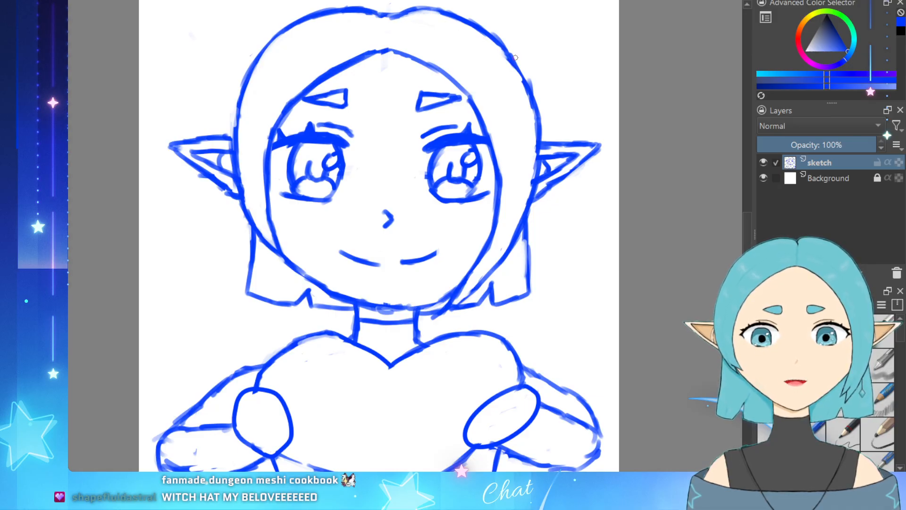
pyautogui.moveTo(514, 57); pyautogui.dragTo(530, 77)
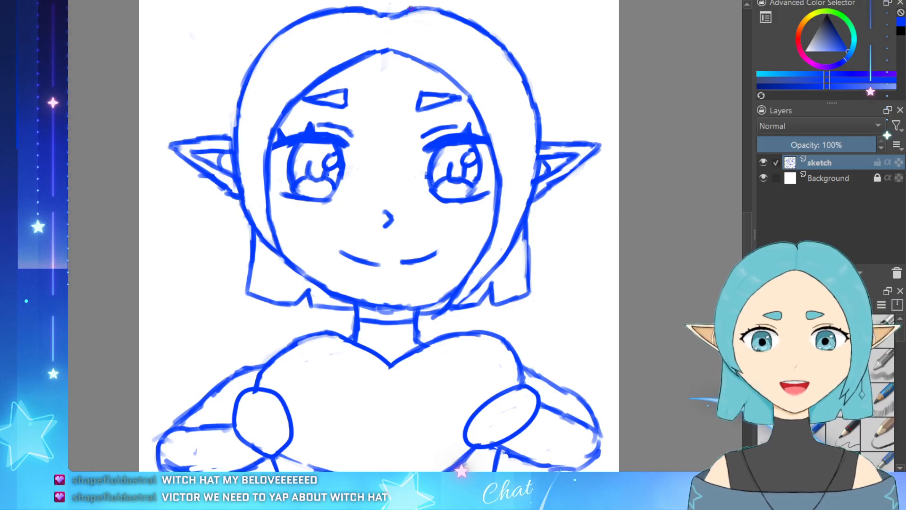
pyautogui.moveTo(408, 9); pyautogui.dragTo(439, 6)
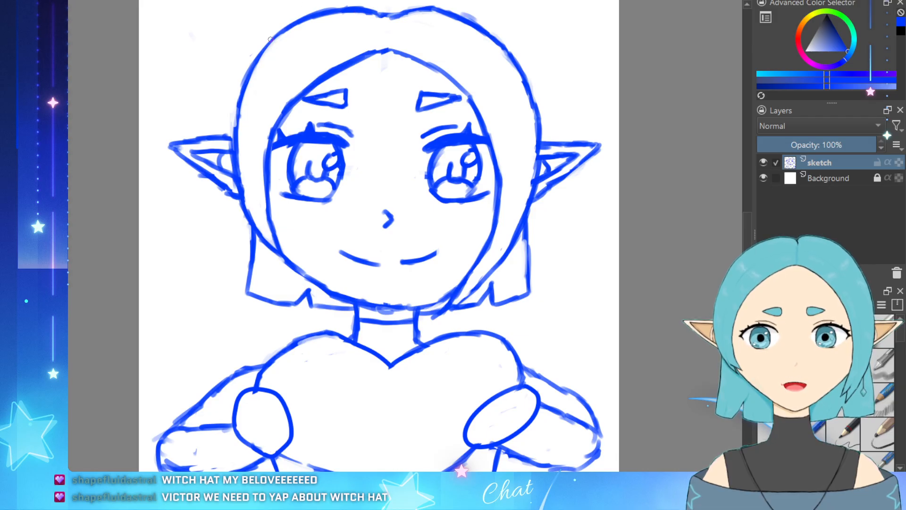
# Step: Redraw the left outer hair outline from the crown down to the ear as one clean curve
pyautogui.moveTo(271, 39); pyautogui.dragTo(246, 84)
pyautogui.moveTo(259, 53); pyautogui.dragTo(239, 98)
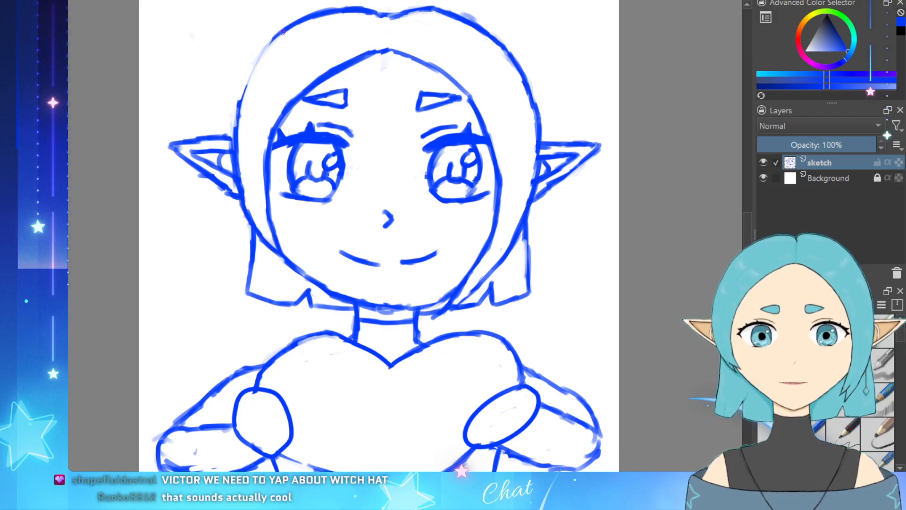
pyautogui.moveTo(283, 32); pyautogui.dragTo(243, 100)
pyautogui.moveTo(279, 29); pyautogui.dragTo(270, 42)
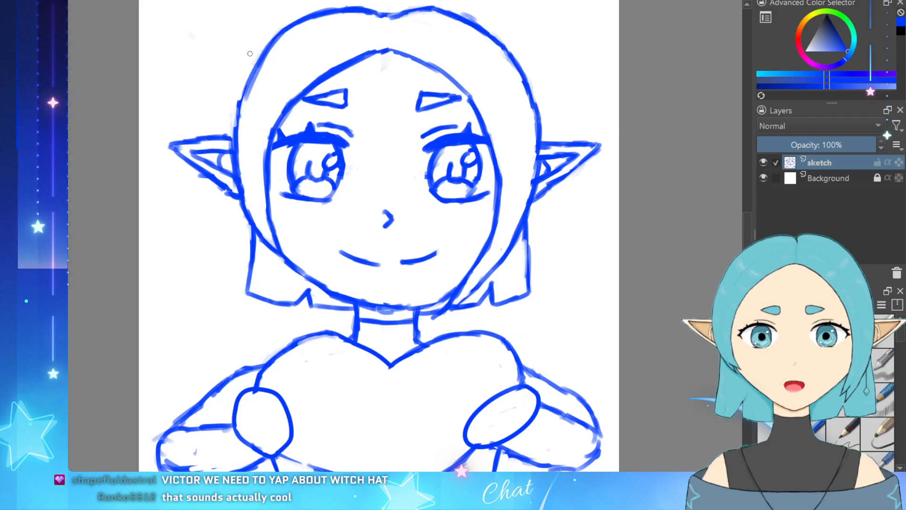
pyautogui.moveTo(239, 94); pyautogui.dragTo(237, 124)
pyautogui.moveTo(246, 92)
pyautogui.mouseDown()
pyautogui.moveTo(233, 147)
pyautogui.moveTo(234, 138)
pyautogui.mouseUp()
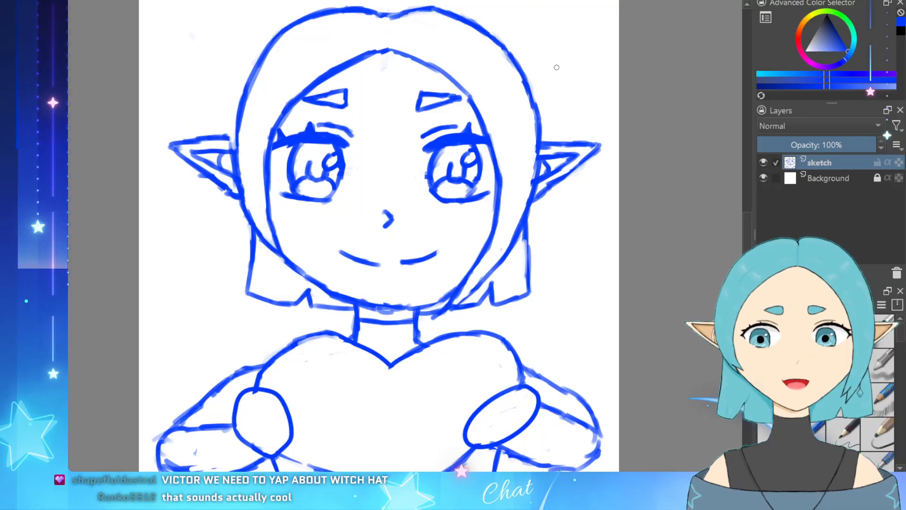
# Step: Erase and redraw the right outer hair outline between the crown and the ear
pyautogui.moveTo(524, 68)
pyautogui.mouseDown()
pyautogui.moveTo(540, 129)
pyautogui.moveTo(533, 110)
pyautogui.mouseUp()
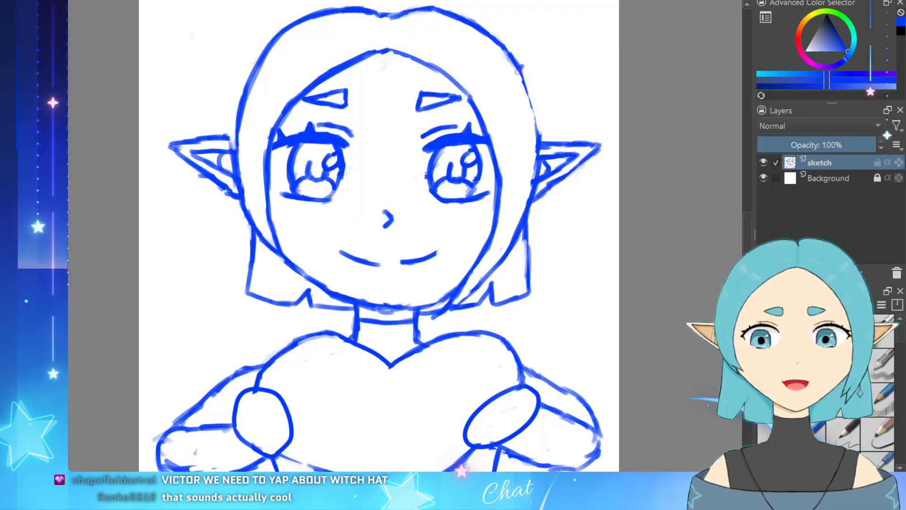
pyautogui.moveTo(518, 71); pyautogui.dragTo(528, 107)
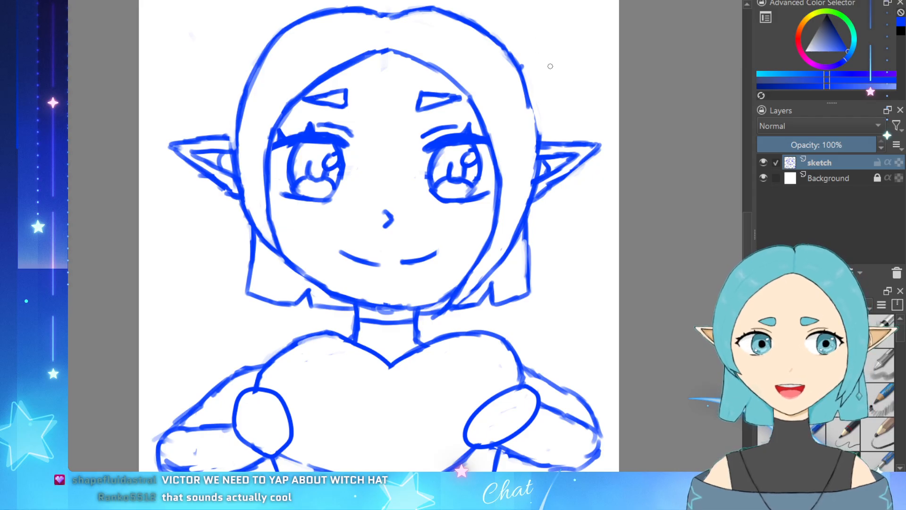
pyautogui.moveTo(524, 67)
pyautogui.mouseDown()
pyautogui.moveTo(517, 62)
pyautogui.moveTo(535, 123)
pyautogui.moveTo(531, 106)
pyautogui.moveTo(541, 114)
pyautogui.mouseUp()
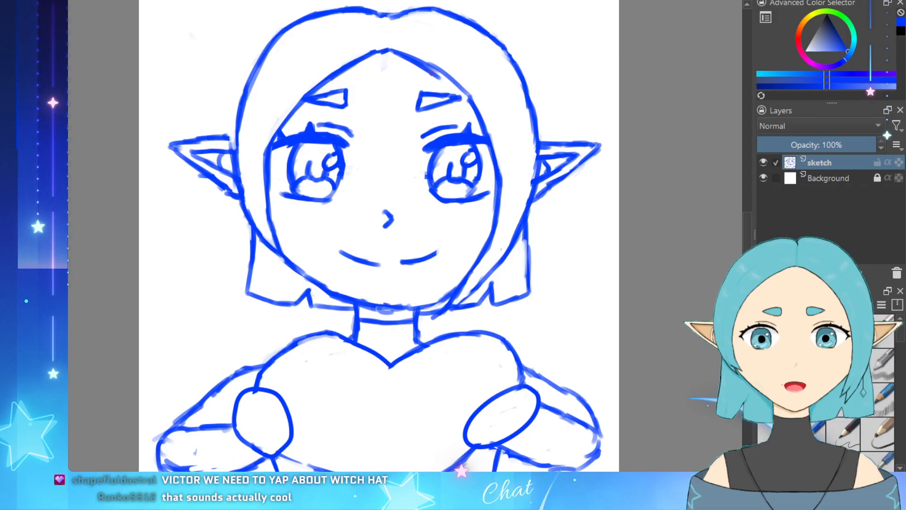
# Step: Rework the right hairline from the center part down past the eyebrow into a smoother curve
pyautogui.moveTo(430, 72); pyautogui.dragTo(492, 138)
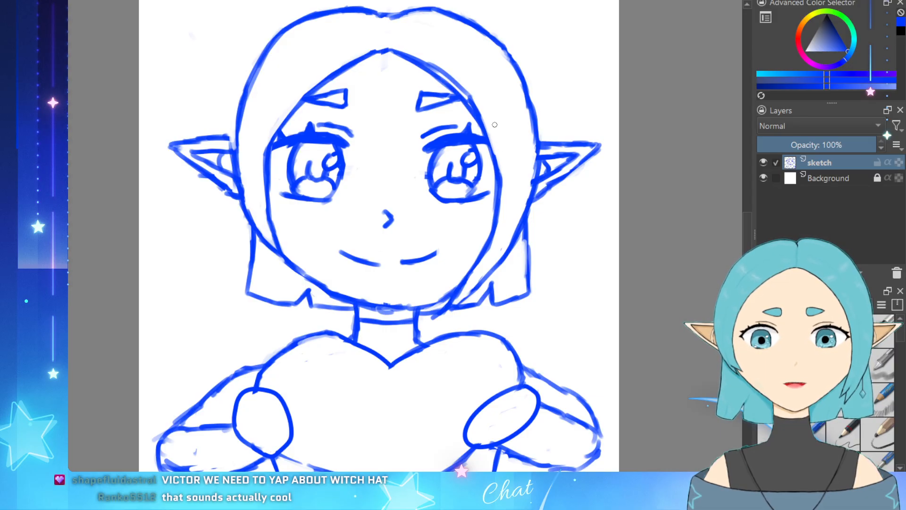
pyautogui.moveTo(419, 47)
pyautogui.mouseDown()
pyautogui.moveTo(439, 62)
pyautogui.moveTo(414, 54)
pyautogui.moveTo(464, 92)
pyautogui.moveTo(422, 60)
pyautogui.moveTo(458, 83)
pyautogui.moveTo(479, 112)
pyautogui.moveTo(479, 127)
pyautogui.mouseUp()
pyautogui.hotkey('ctrl', 'z')
pyautogui.hotkey('ctrl', 'z')
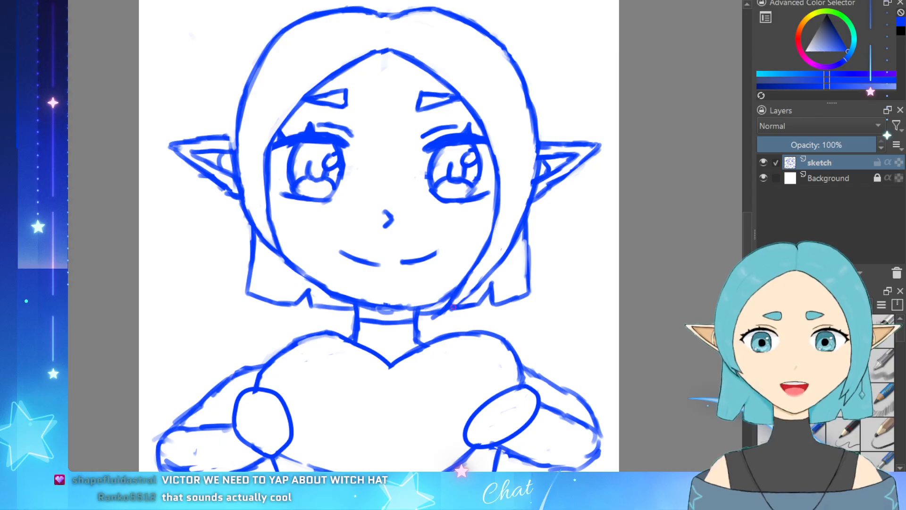
# Step: Touch up the right hair strand's tip beside the chin and refine the upper-left outer hair outline
pyautogui.moveTo(467, 295); pyautogui.dragTo(452, 308)
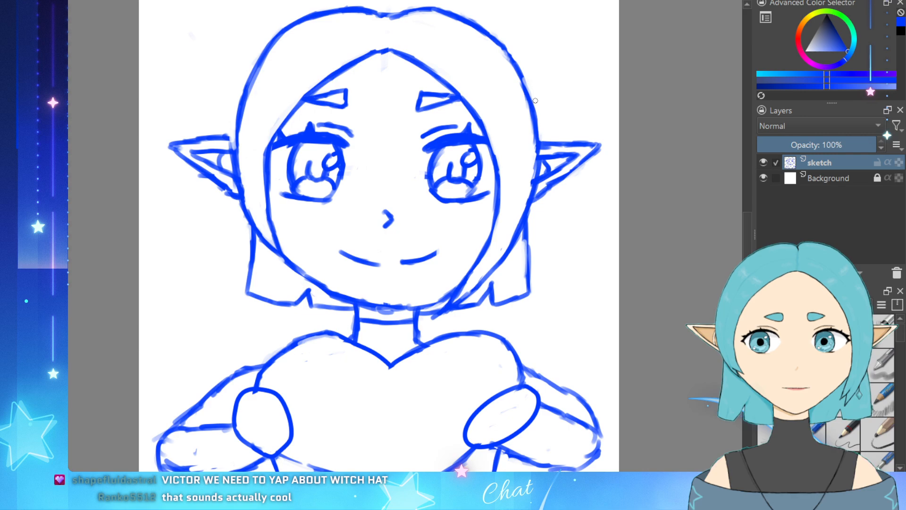
pyautogui.moveTo(269, 42); pyautogui.dragTo(240, 101)
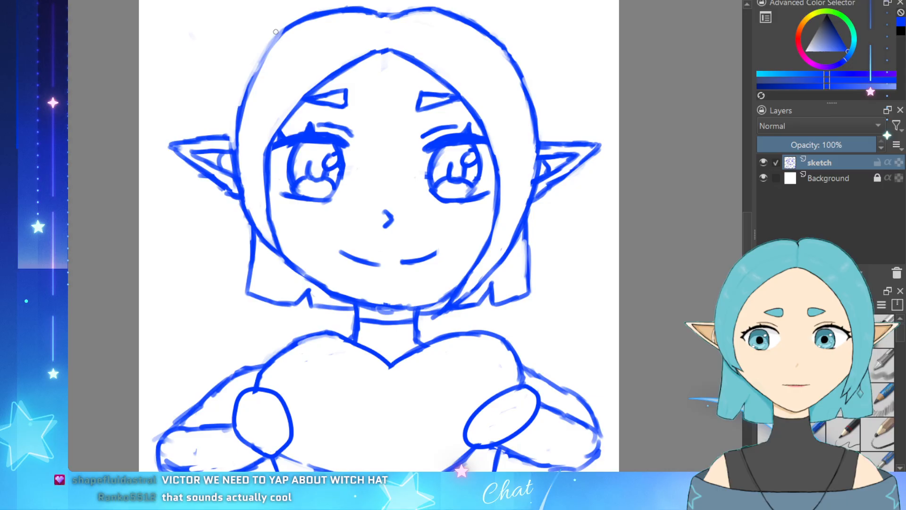
pyautogui.moveTo(288, 27)
pyautogui.mouseDown()
pyautogui.moveTo(235, 121)
pyautogui.moveTo(245, 92)
pyautogui.mouseUp()
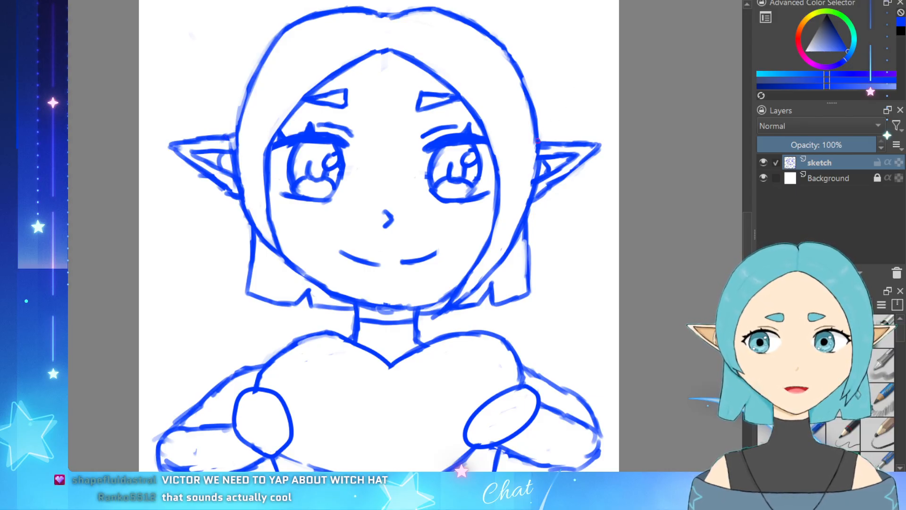
# Step: Extend the right ear's pointed tip outward and redraw the upper-left hair outline from the crown toward the ear
pyautogui.moveTo(551, 140); pyautogui.dragTo(592, 142)
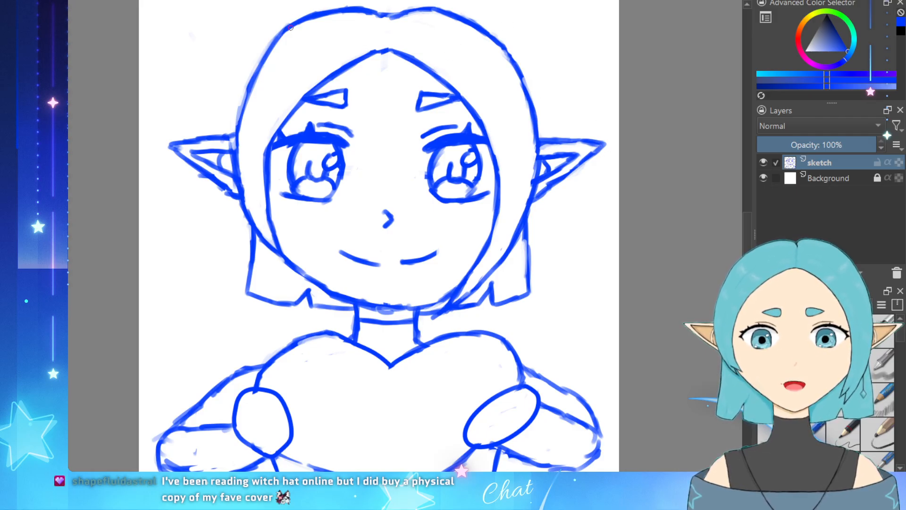
pyautogui.moveTo(288, 23); pyautogui.dragTo(248, 71)
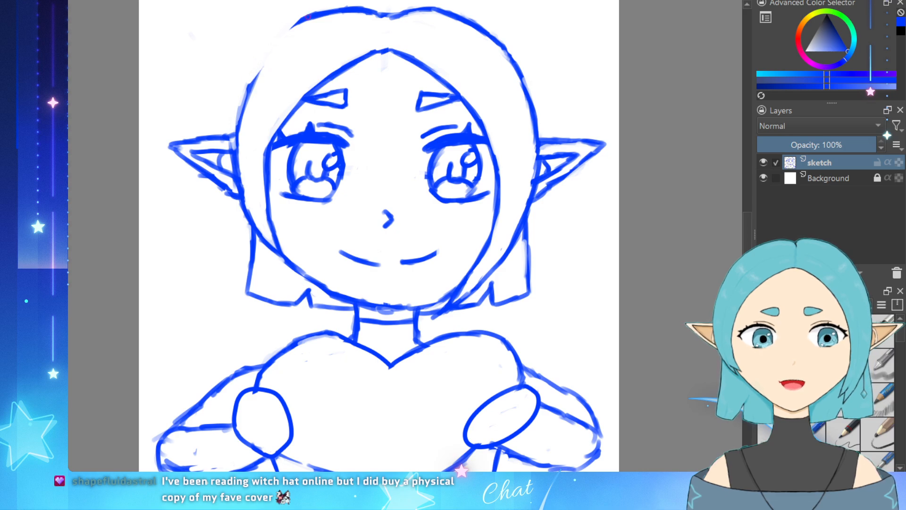
pyautogui.moveTo(308, 18); pyautogui.dragTo(256, 82)
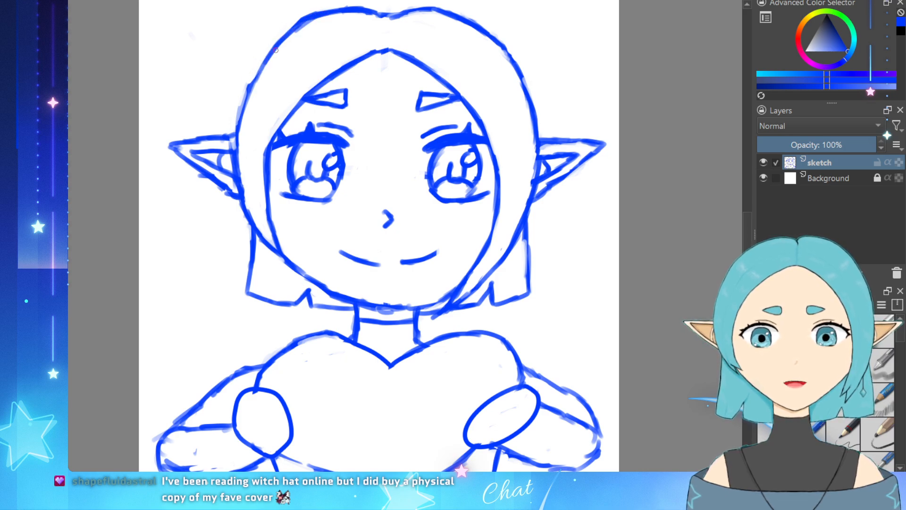
pyautogui.moveTo(276, 50); pyautogui.dragTo(238, 118)
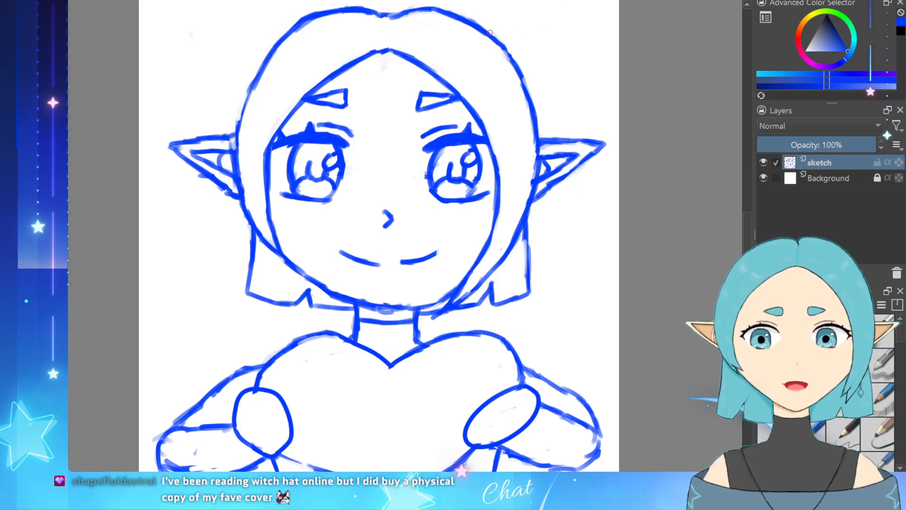
pyautogui.hotkey('ctrl', 'z')
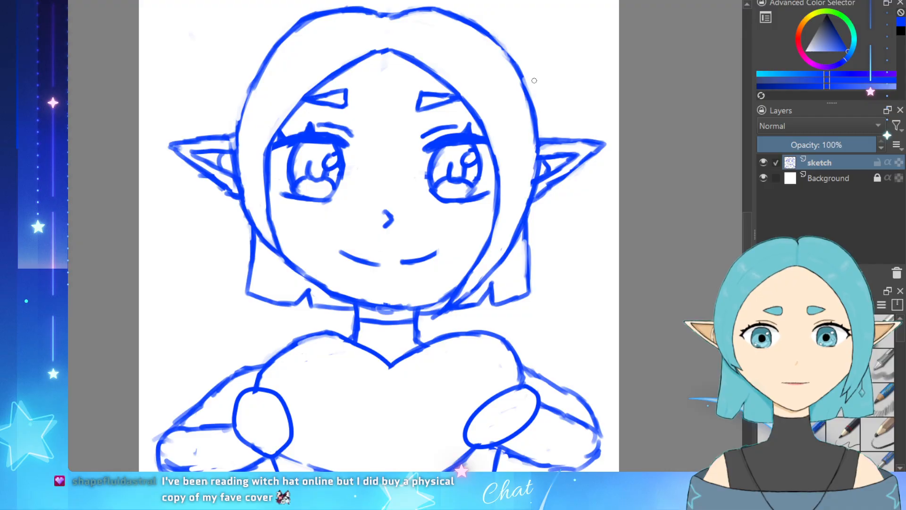
# Step: Refine the upper-right hair outline between the crown and the ear into a smoother curve
pyautogui.moveTo(493, 30); pyautogui.dragTo(526, 80)
pyautogui.moveTo(508, 54)
pyautogui.mouseDown()
pyautogui.moveTo(529, 91)
pyautogui.moveTo(519, 80)
pyautogui.mouseUp()
pyautogui.moveTo(491, 40)
pyautogui.mouseDown()
pyautogui.moveTo(509, 64)
pyautogui.moveTo(483, 29)
pyautogui.moveTo(525, 96)
pyautogui.mouseUp()
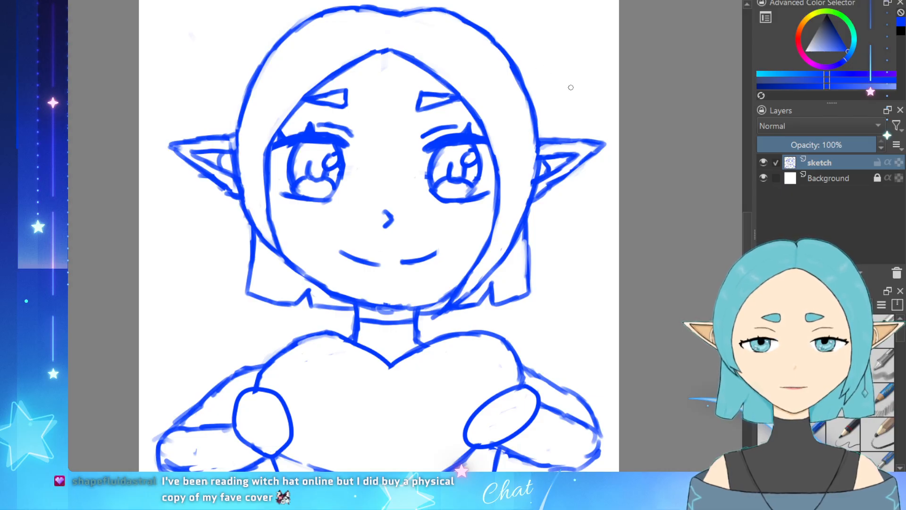
pyautogui.moveTo(503, 69); pyautogui.dragTo(518, 93)
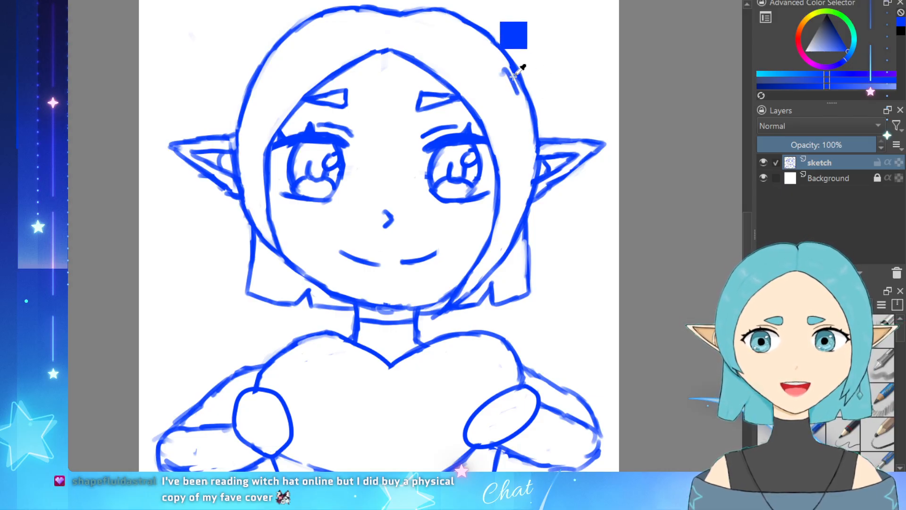
pyautogui.hotkey('ctrl', 'z')
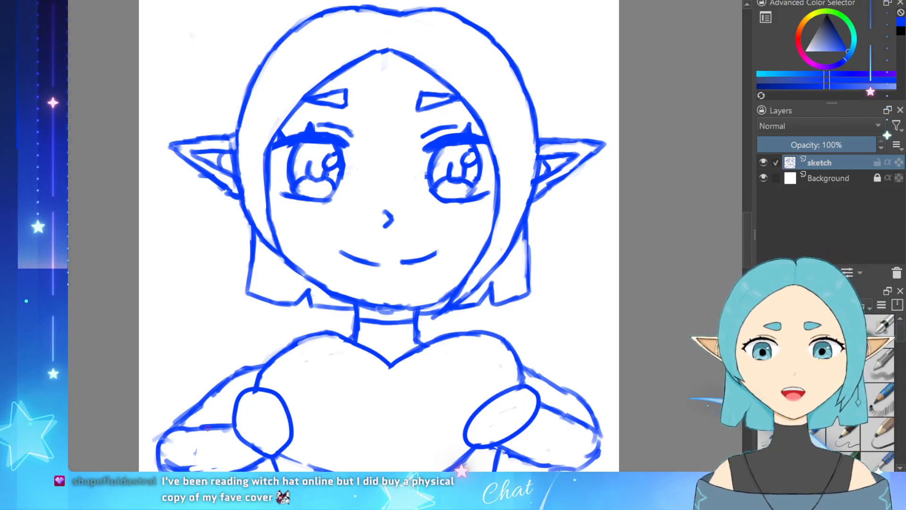
# Step: Erase the left arm's outer elbow outline and redraw it slightly farther inward in the same blue
pyautogui.keyDown('ctrl'); pyautogui.click(198, 386); pyautogui.keyUp('ctrl')
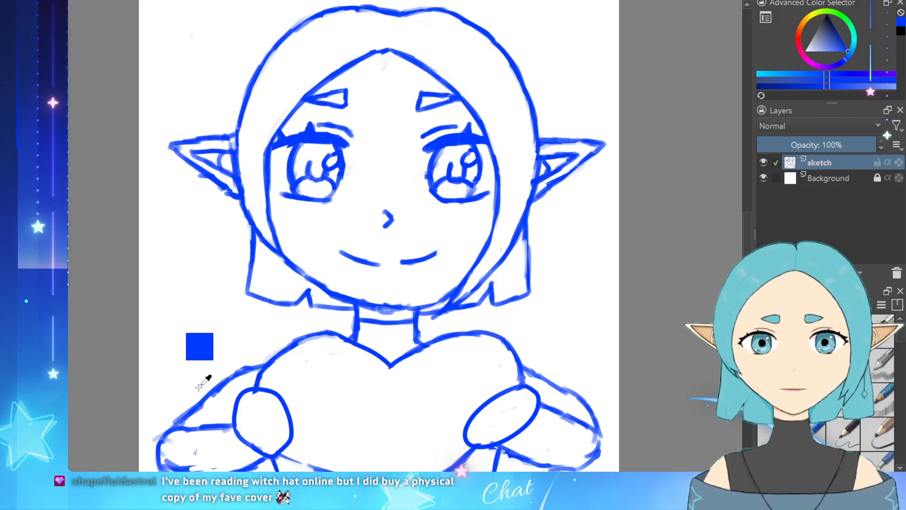
pyautogui.moveTo(187, 410)
pyautogui.mouseDown()
pyautogui.moveTo(153, 459)
pyautogui.moveTo(167, 415)
pyautogui.moveTo(203, 404)
pyautogui.moveTo(241, 371)
pyautogui.moveTo(184, 420)
pyautogui.moveTo(223, 383)
pyautogui.moveTo(217, 394)
pyautogui.moveTo(250, 372)
pyautogui.moveTo(183, 426)
pyautogui.mouseUp()
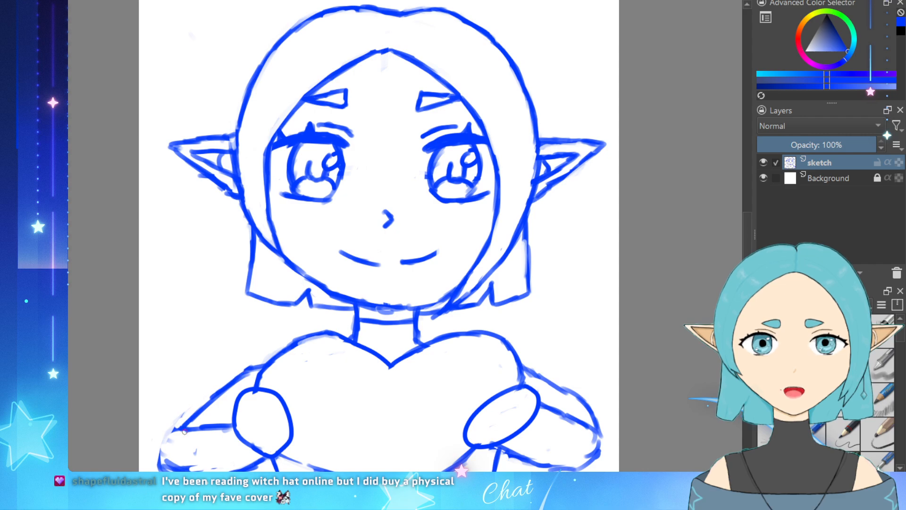
pyautogui.moveTo(184, 428); pyautogui.dragTo(162, 467)
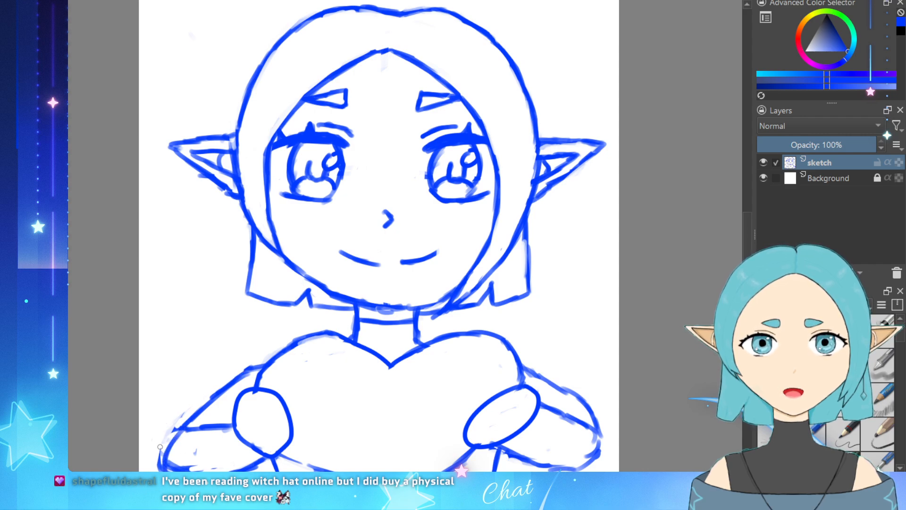
pyautogui.hotkey('ctrl', 'z')
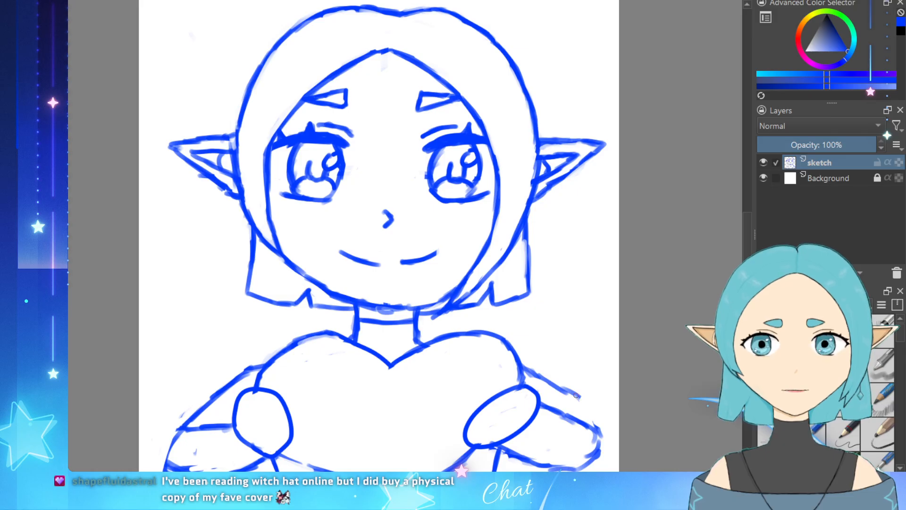
# Step: Erase and redraw the right arm's outer elbow outline slightly farther inward
pyautogui.moveTo(581, 401)
pyautogui.mouseDown()
pyautogui.moveTo(588, 420)
pyautogui.moveTo(597, 412)
pyautogui.moveTo(594, 456)
pyautogui.mouseUp()
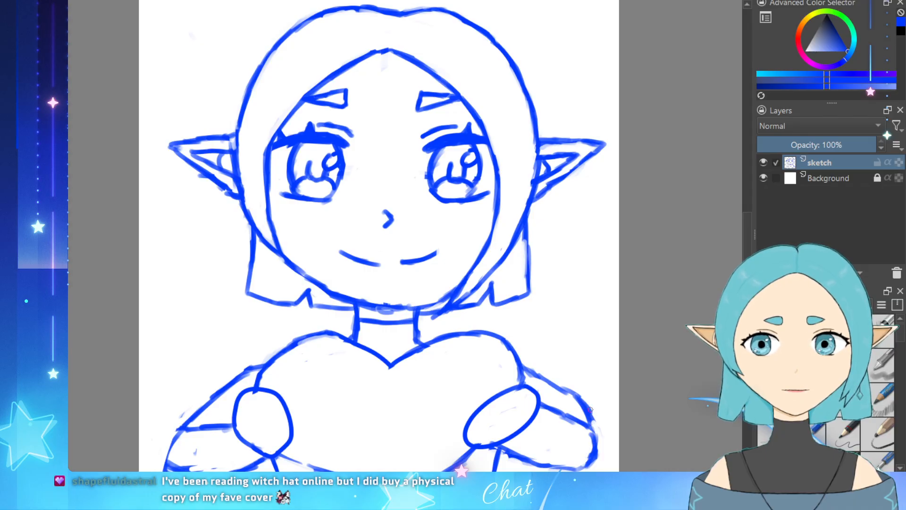
pyautogui.moveTo(591, 409)
pyautogui.mouseDown()
pyautogui.moveTo(581, 398)
pyautogui.moveTo(587, 421)
pyautogui.mouseUp()
pyautogui.hotkey('ctrl', 'z')
pyautogui.moveTo(575, 402); pyautogui.dragTo(589, 424)
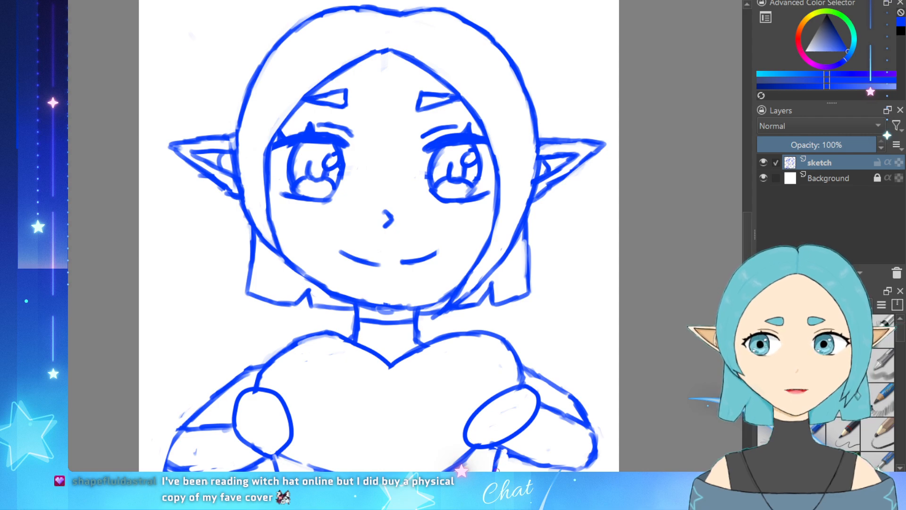
# Step: Redraw the short torso lines below both hands and reshape the left elbow and forearm into a rounder curve
pyautogui.moveTo(494, 447); pyautogui.dragTo(498, 471)
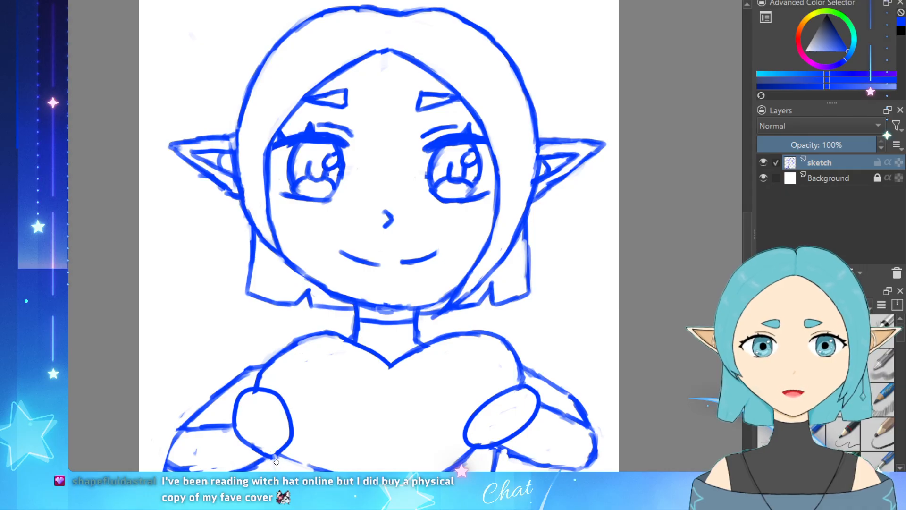
pyautogui.moveTo(280, 461); pyautogui.dragTo(282, 472)
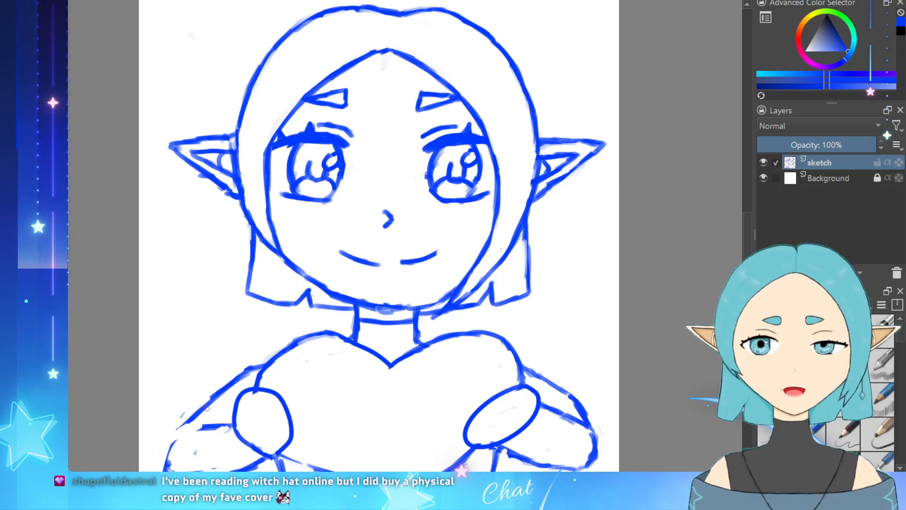
pyautogui.moveTo(205, 400)
pyautogui.mouseDown()
pyautogui.moveTo(183, 435)
pyautogui.moveTo(197, 430)
pyautogui.moveTo(168, 451)
pyautogui.moveTo(163, 470)
pyautogui.mouseUp()
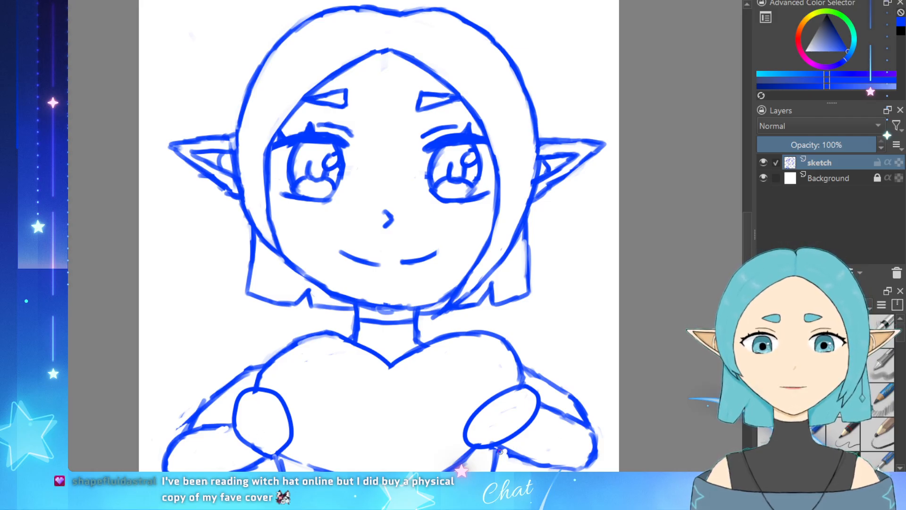
# Step: Rework the right forearm's lower edge and outer elbow, and slant the left forearm's upper edge up toward the hand
pyautogui.moveTo(504, 451); pyautogui.dragTo(538, 457)
pyautogui.hotkey('ctrl', 'z')
pyautogui.hotkey('ctrl', 'z')
pyautogui.hotkey('ctrl', 'z')
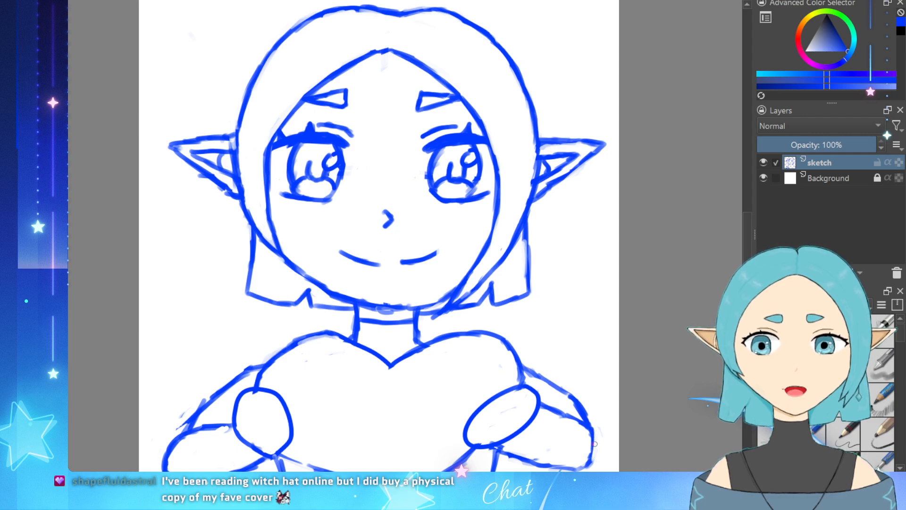
pyautogui.moveTo(592, 433); pyautogui.dragTo(591, 455)
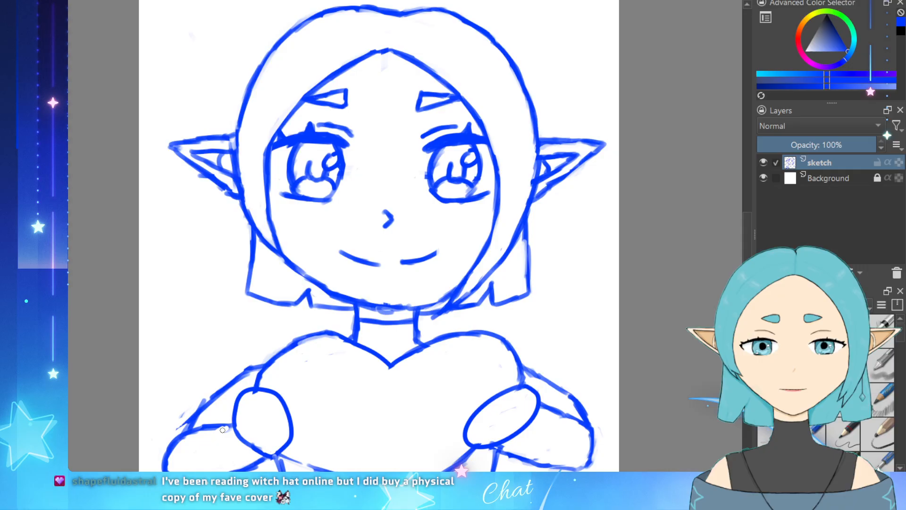
pyautogui.moveTo(234, 420)
pyautogui.mouseDown()
pyautogui.moveTo(217, 442)
pyautogui.moveTo(224, 420)
pyautogui.moveTo(217, 437)
pyautogui.moveTo(208, 425)
pyautogui.moveTo(194, 439)
pyautogui.moveTo(190, 431)
pyautogui.moveTo(230, 419)
pyautogui.moveTo(198, 429)
pyautogui.mouseUp()
pyautogui.hotkey('ctrl', 'z')
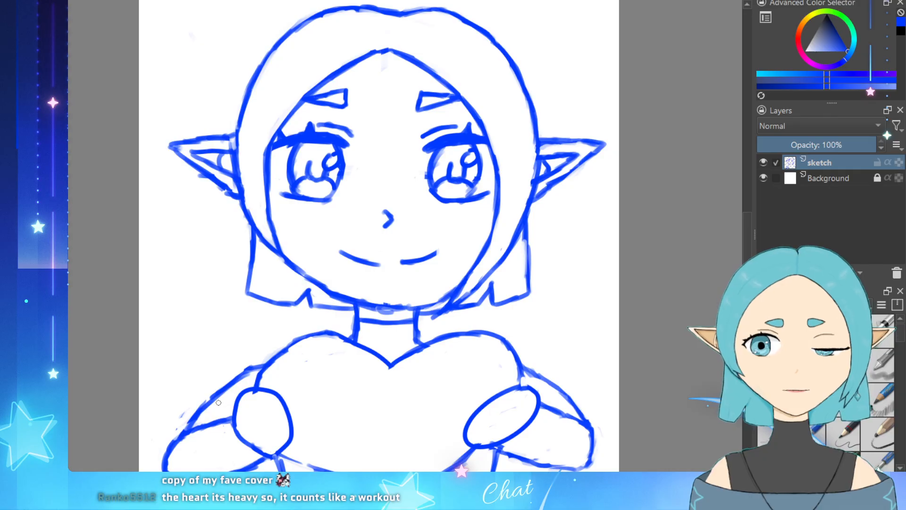
# Step: Add short sleeve hem lines across both upper arms and adjust the arm outlines beside them
pyautogui.moveTo(202, 410); pyautogui.dragTo(235, 408)
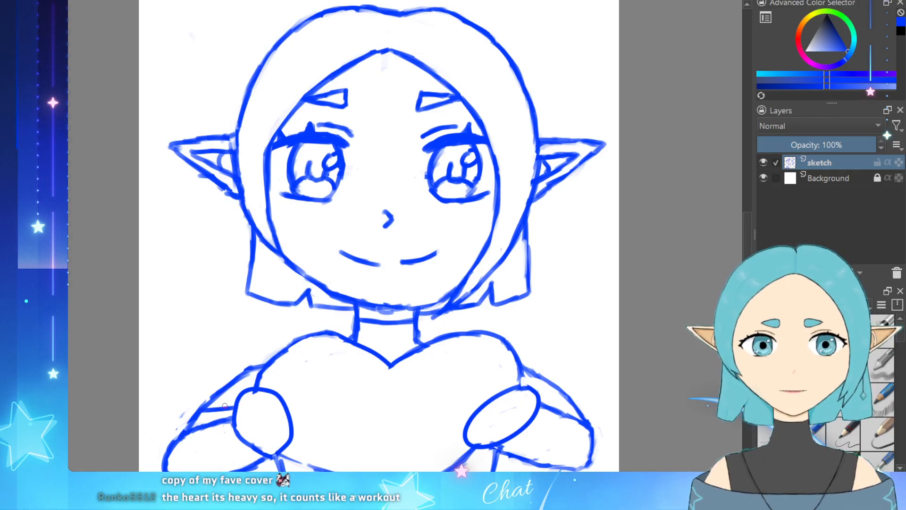
pyautogui.moveTo(540, 394); pyautogui.dragTo(560, 392)
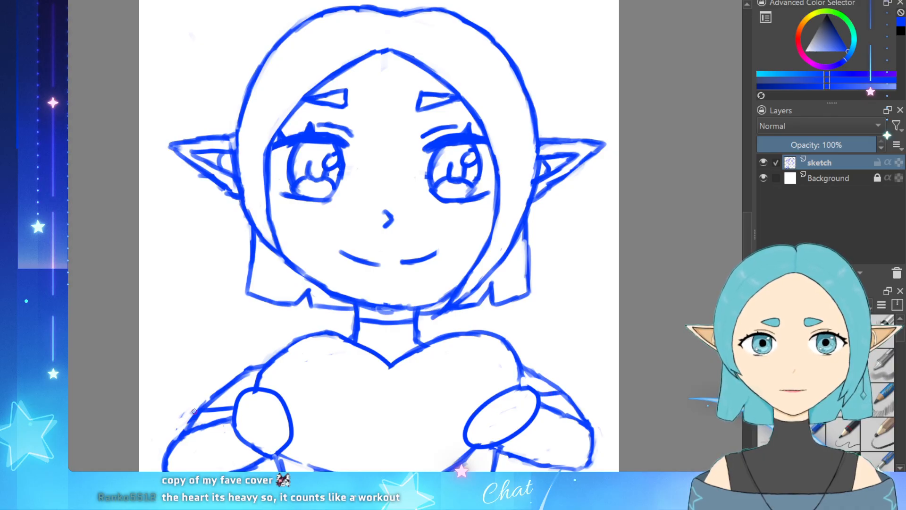
pyautogui.moveTo(197, 410); pyautogui.dragTo(188, 428)
pyautogui.moveTo(569, 394); pyautogui.dragTo(580, 418)
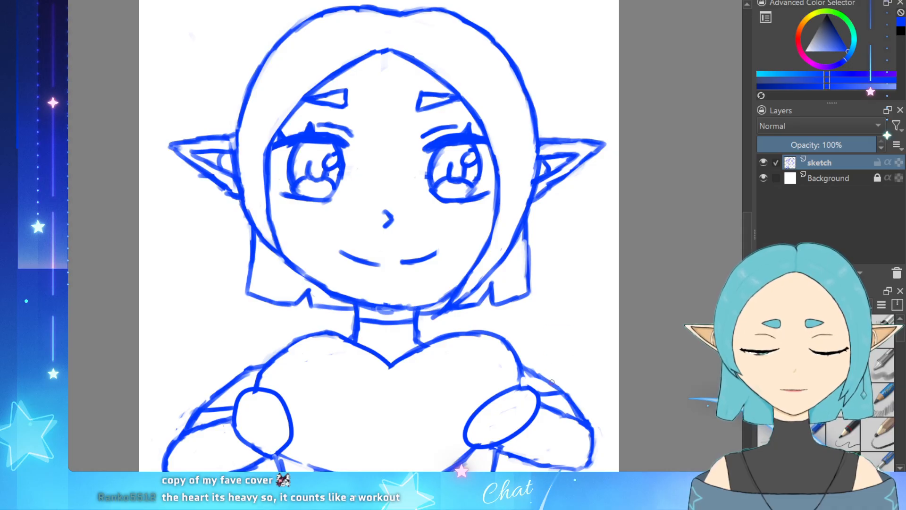
pyautogui.moveTo(535, 389)
pyautogui.mouseDown()
pyautogui.moveTo(550, 379)
pyautogui.moveTo(551, 388)
pyautogui.mouseUp()
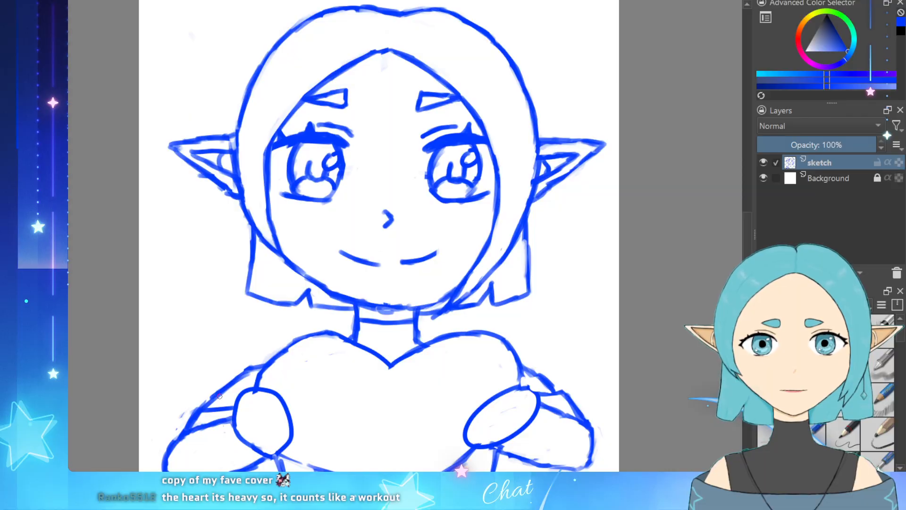
# Step: Redraw the left sleeve's outer outline from the shoulder down to the hem as a fuller curve
pyautogui.moveTo(237, 380); pyautogui.dragTo(217, 406)
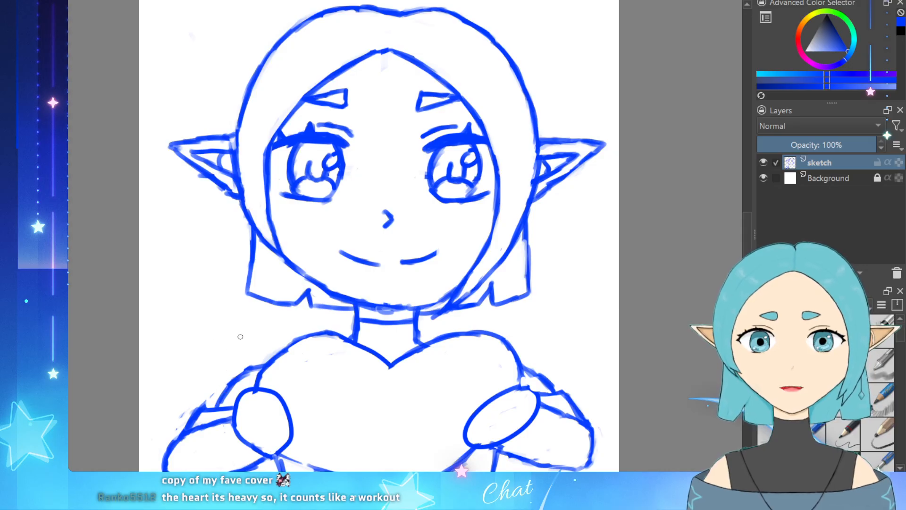
pyautogui.hotkey('ctrl', 'z')
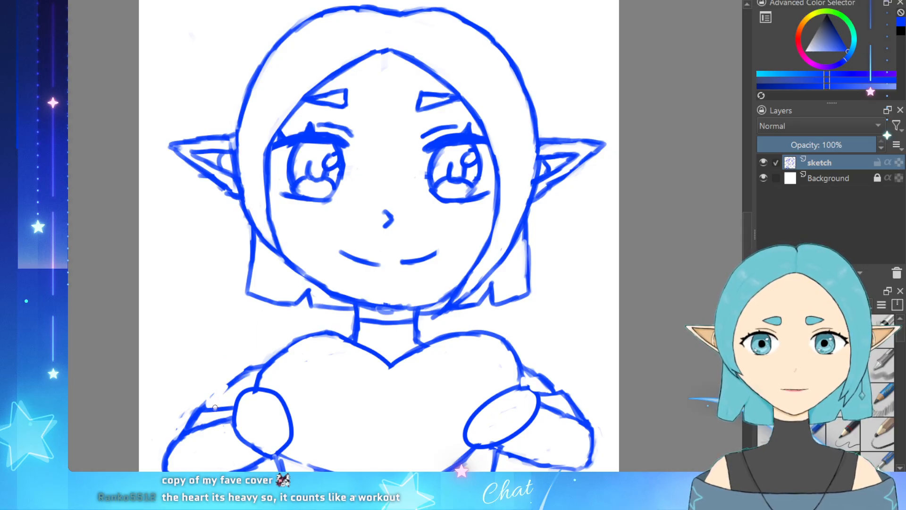
pyautogui.moveTo(211, 407); pyautogui.dragTo(241, 371)
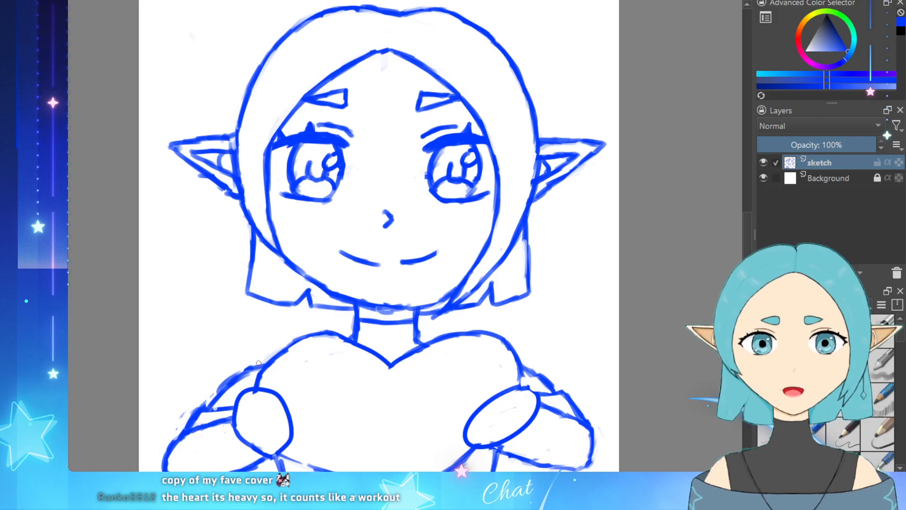
pyautogui.hotkey('ctrl', 'z')
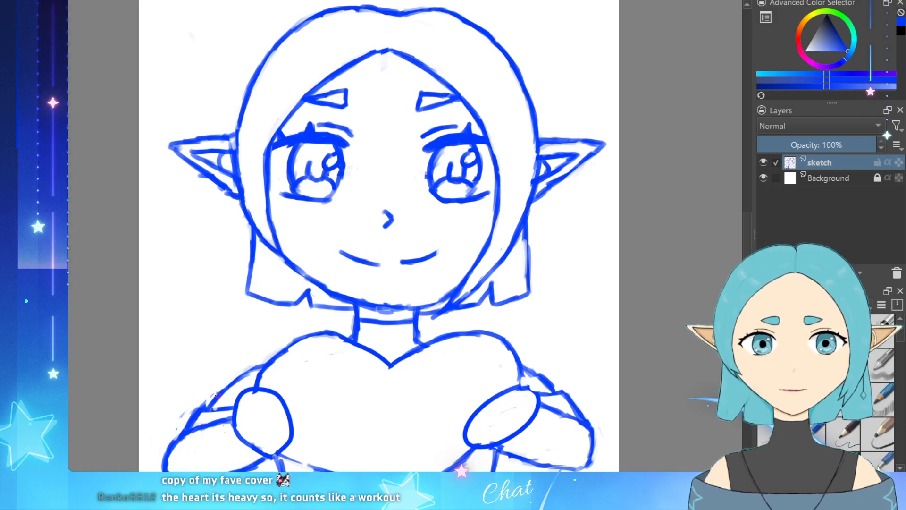
pyautogui.moveTo(213, 397); pyautogui.dragTo(251, 371)
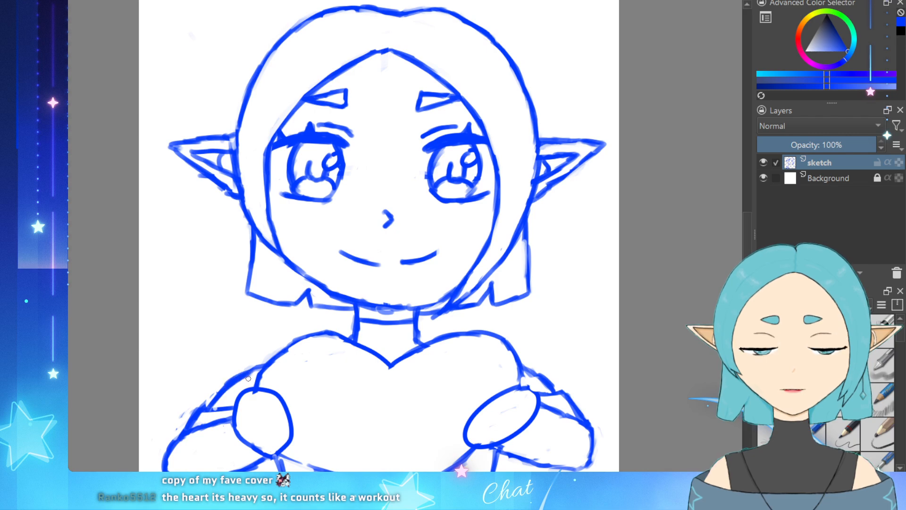
pyautogui.moveTo(202, 408); pyautogui.dragTo(225, 381)
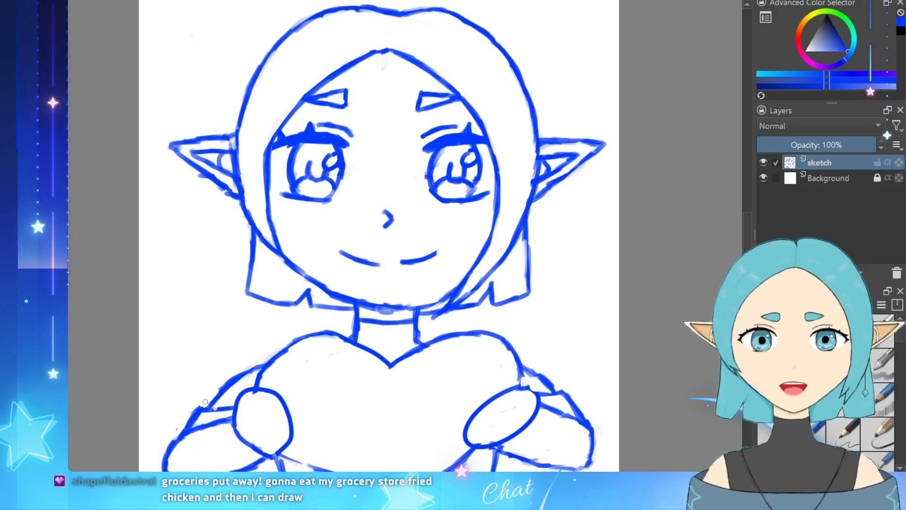
pyautogui.moveTo(192, 413); pyautogui.dragTo(224, 390)
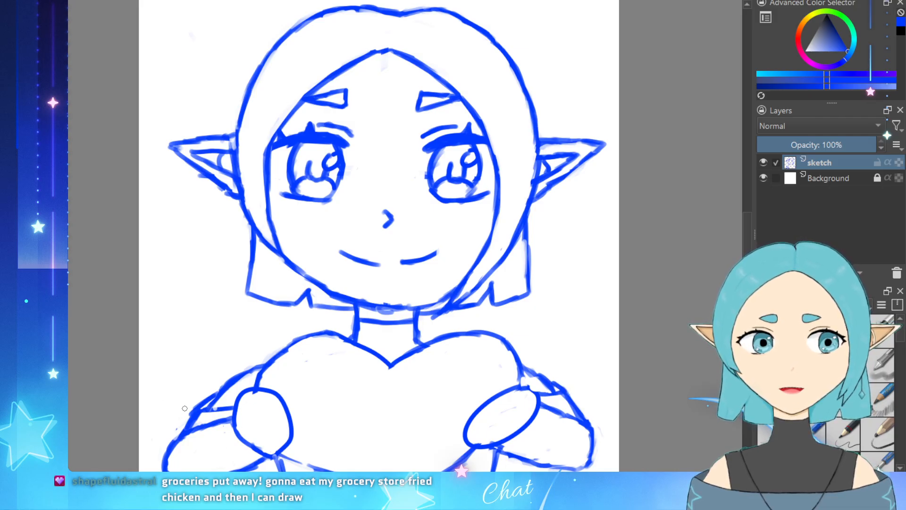
pyautogui.hotkey('ctrl', 'z')
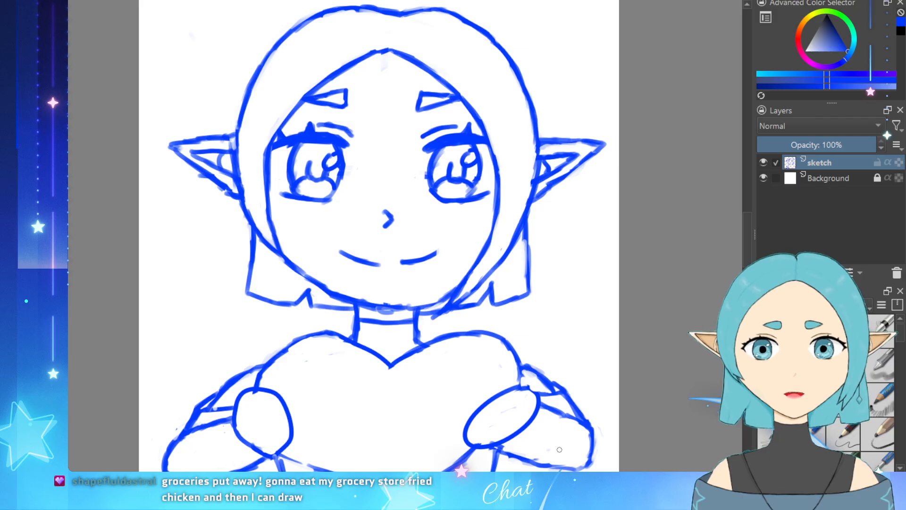
# Step: Narrow the left arm below the sleeve hem and redraw the forearm's outer elbow curve farther inward
pyautogui.moveTo(228, 376)
pyautogui.mouseDown()
pyautogui.moveTo(215, 399)
pyautogui.moveTo(232, 380)
pyautogui.moveTo(213, 403)
pyautogui.moveTo(234, 379)
pyautogui.moveTo(189, 427)
pyautogui.moveTo(206, 394)
pyautogui.moveTo(193, 427)
pyautogui.mouseUp()
pyautogui.hotkey('ctrl', 'z')
pyautogui.press('e')
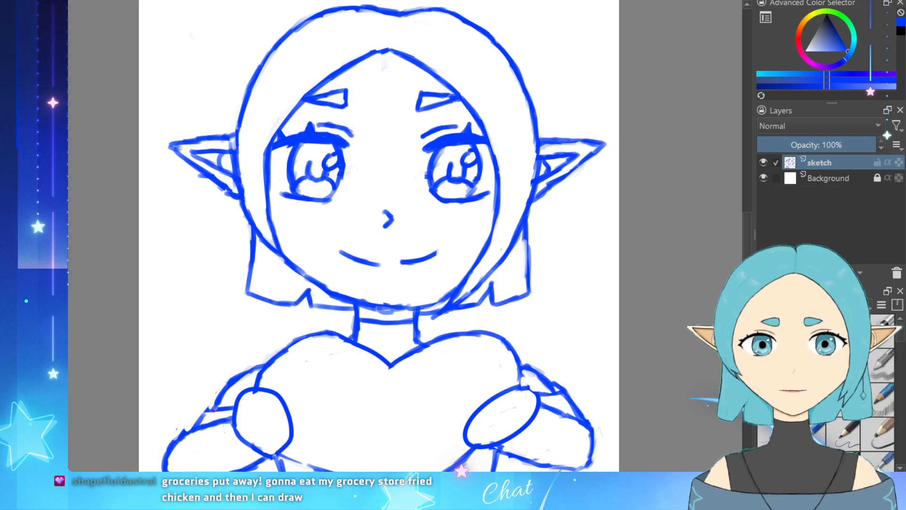
pyautogui.moveTo(209, 405); pyautogui.dragTo(217, 395)
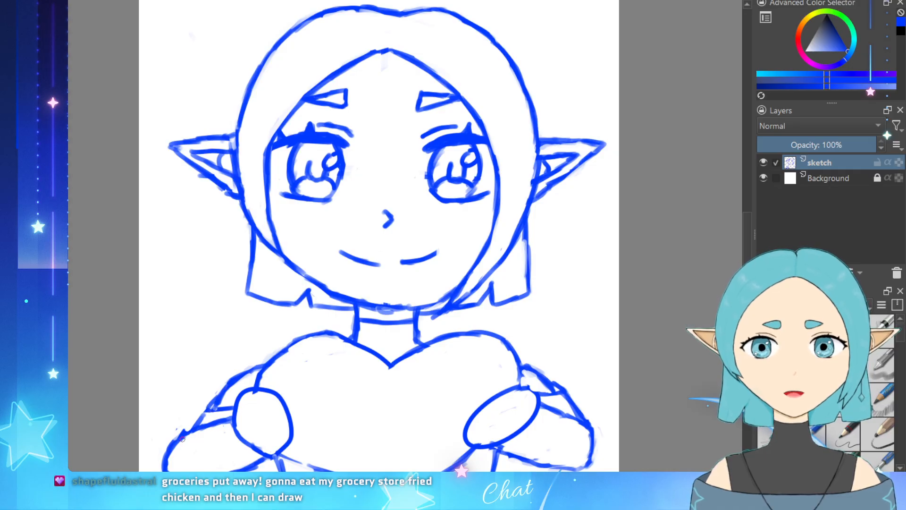
pyautogui.moveTo(183, 432)
pyautogui.mouseDown()
pyautogui.moveTo(164, 456)
pyautogui.moveTo(165, 445)
pyautogui.moveTo(184, 434)
pyautogui.moveTo(173, 470)
pyautogui.mouseUp()
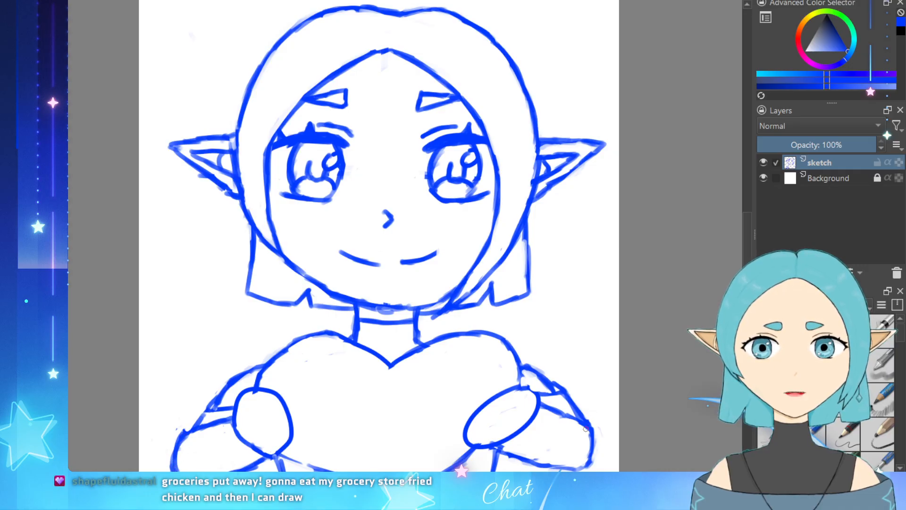
# Step: Redraw the left forearm's outer elbow curve slightly farther inward and tidy the sleeve outline near its hem
pyautogui.moveTo(585, 421)
pyautogui.mouseDown()
pyautogui.moveTo(593, 444)
pyautogui.moveTo(596, 433)
pyautogui.moveTo(592, 447)
pyautogui.moveTo(570, 421)
pyautogui.moveTo(584, 427)
pyautogui.moveTo(579, 456)
pyautogui.mouseUp()
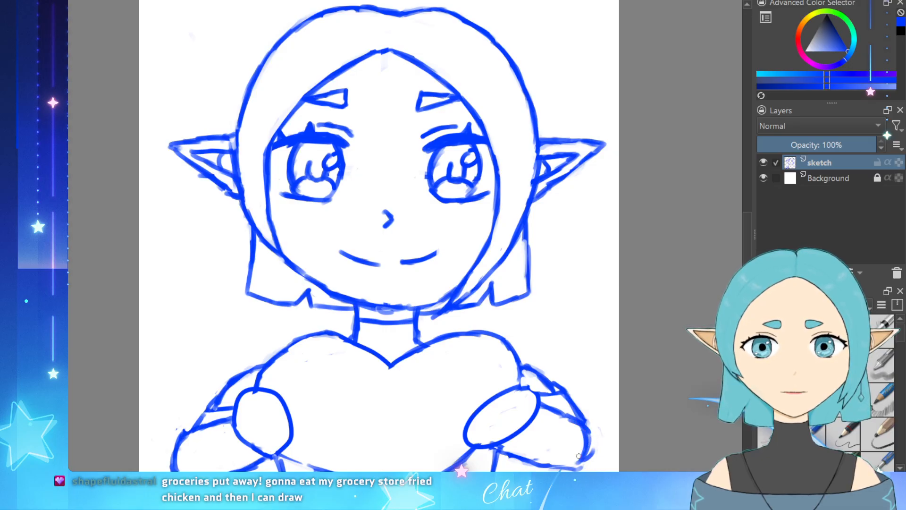
pyautogui.moveTo(586, 389)
pyautogui.mouseDown()
pyautogui.moveTo(566, 412)
pyautogui.moveTo(557, 384)
pyautogui.moveTo(577, 414)
pyautogui.mouseUp()
pyautogui.moveTo(536, 376)
pyautogui.mouseDown()
pyautogui.moveTo(564, 395)
pyautogui.moveTo(571, 413)
pyautogui.moveTo(558, 390)
pyautogui.mouseUp()
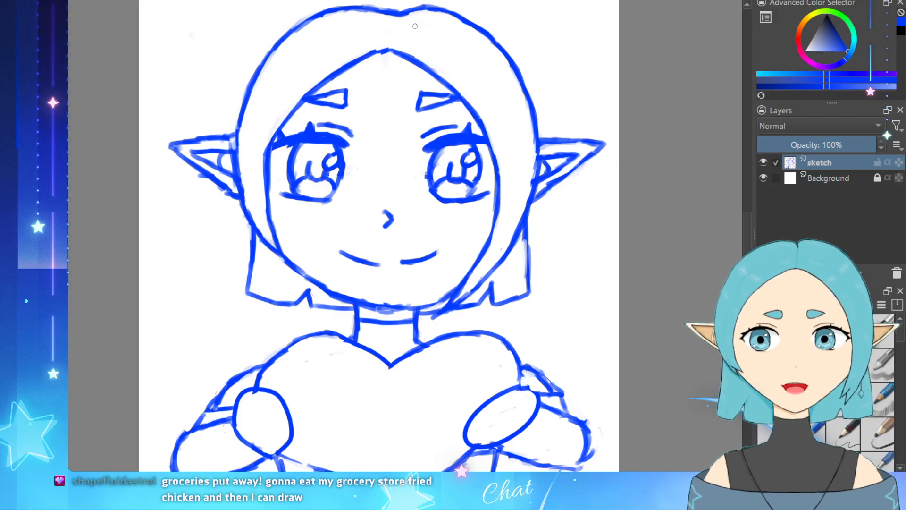
pyautogui.keyDown('ctrl'); pyautogui.click(502, 275); pyautogui.keyUp('ctrl')
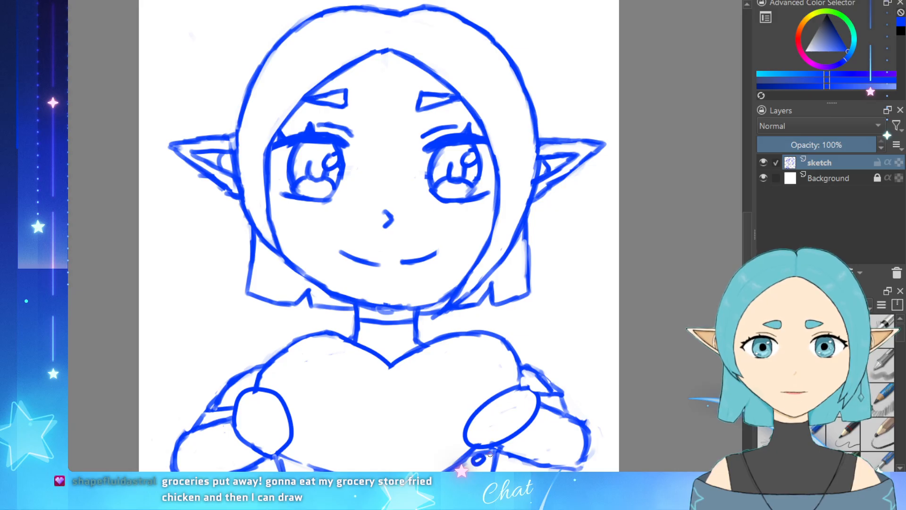
pyautogui.hotkey('ctrl', 'z')
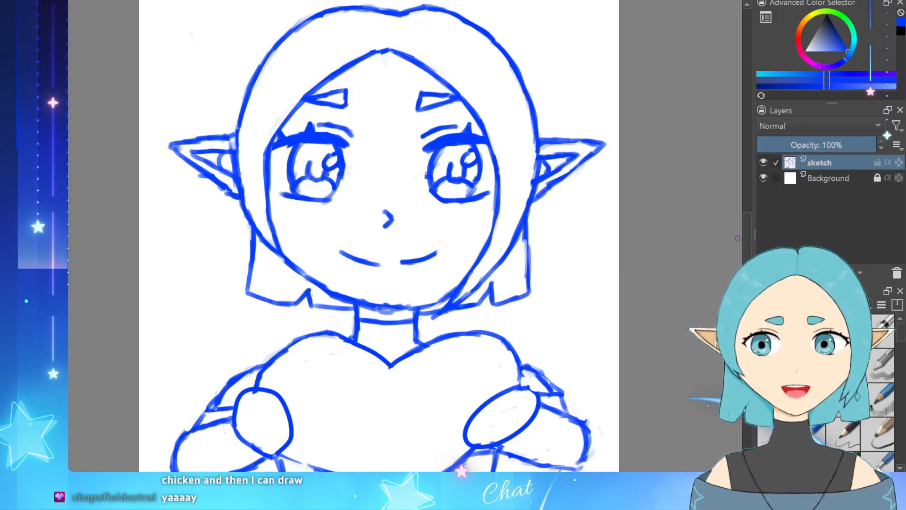
# Step: Add a new paint layer and handwrite "be right back" in blue beside the top of the character's head
pyautogui.press('Insert')
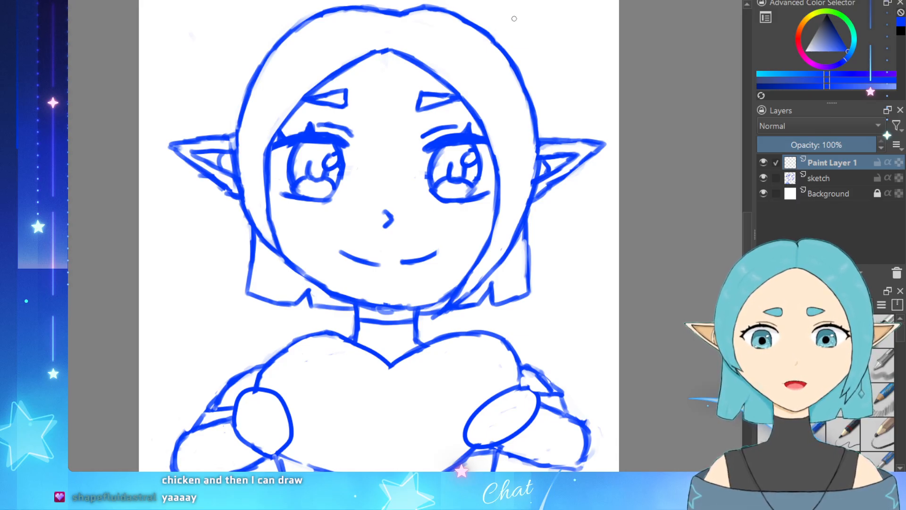
pyautogui.moveTo(519, 10)
pyautogui.mouseDown()
pyautogui.moveTo(523, 37)
pyautogui.moveTo(541, 24)
pyautogui.moveTo(563, 35)
pyautogui.moveTo(537, 72)
pyautogui.moveTo(550, 58)
pyautogui.moveTo(551, 71)
pyautogui.moveTo(561, 62)
pyautogui.moveTo(557, 82)
pyautogui.mouseUp()
pyautogui.moveTo(568, 47); pyautogui.dragTo(571, 70)
pyautogui.moveTo(570, 66); pyautogui.dragTo(583, 70)
pyautogui.moveTo(587, 42); pyautogui.dragTo(586, 67)
pyautogui.moveTo(577, 60); pyautogui.dragTo(594, 56)
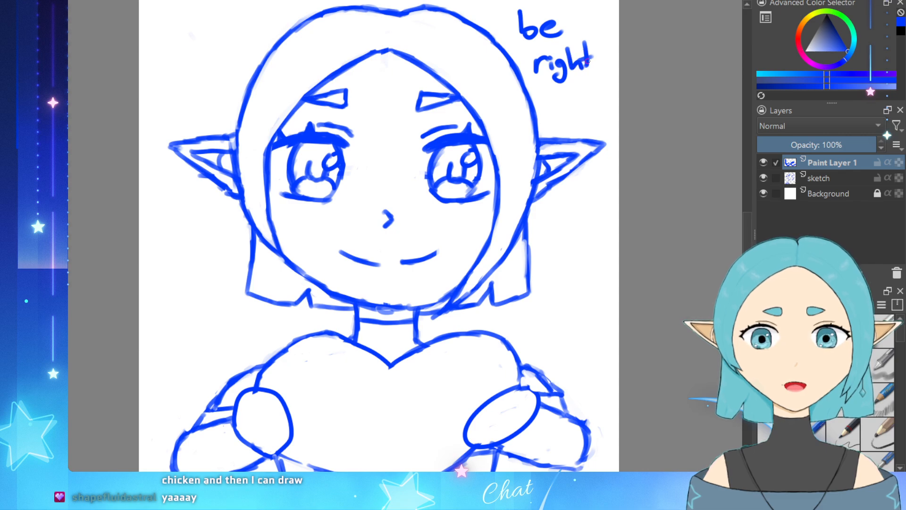
pyautogui.moveTo(554, 92); pyautogui.dragTo(555, 121)
pyautogui.moveTo(555, 113); pyautogui.dragTo(596, 113)
pyautogui.moveTo(608, 98); pyautogui.dragTo(610, 114)
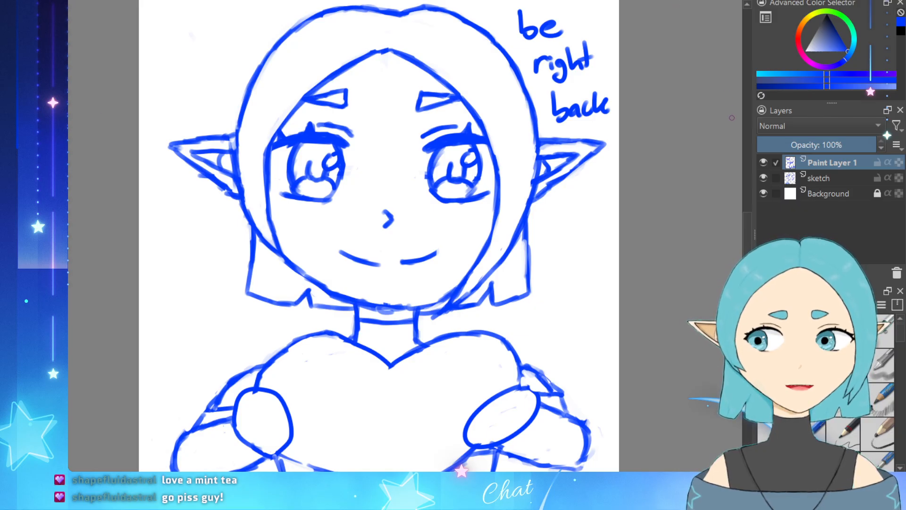
# Step: Hide the layer with the handwritten note and add a paint layer named "lineart" directly above the sketch layer
pyautogui.click(763, 163)
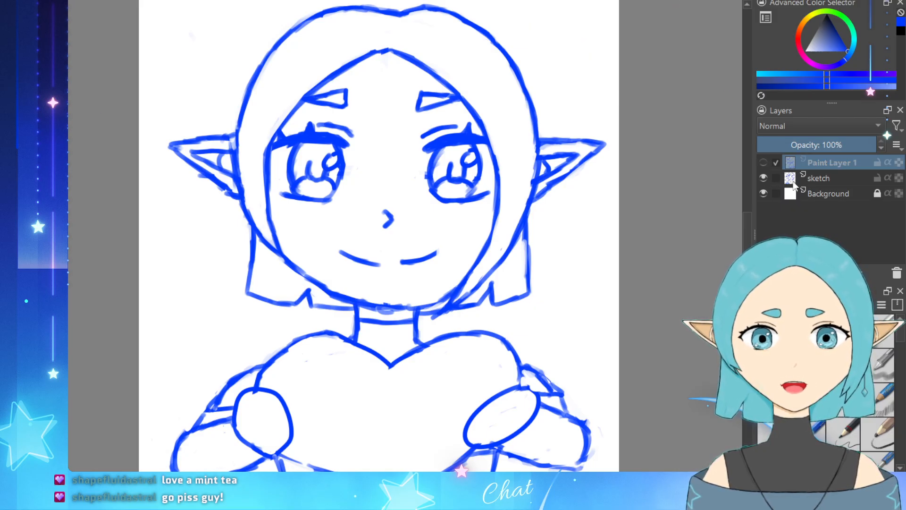
pyautogui.click(816, 180)
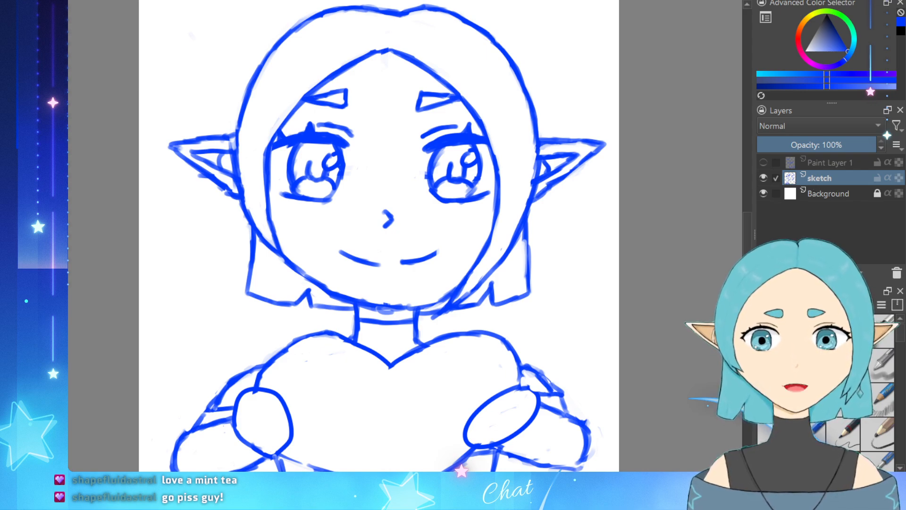
pyautogui.press('Insert')
pyautogui.doubleClick(824, 179)
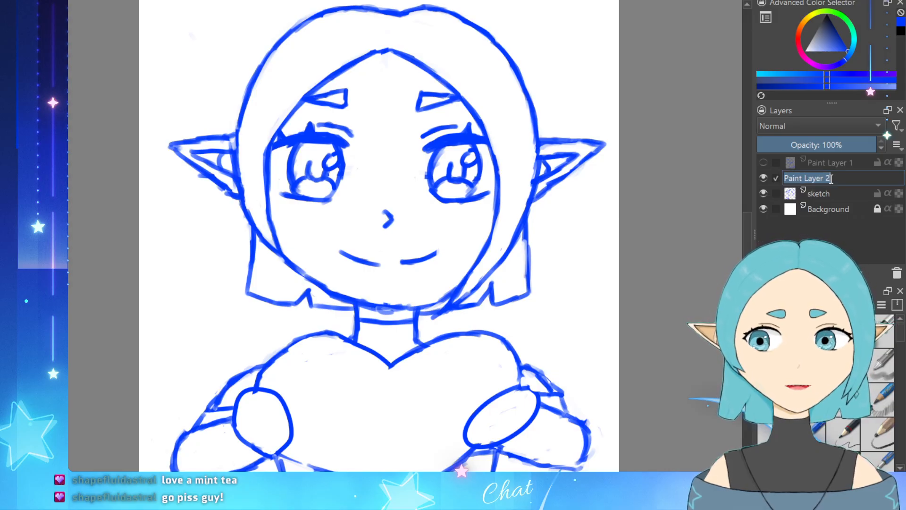
pyautogui.write('lineart')
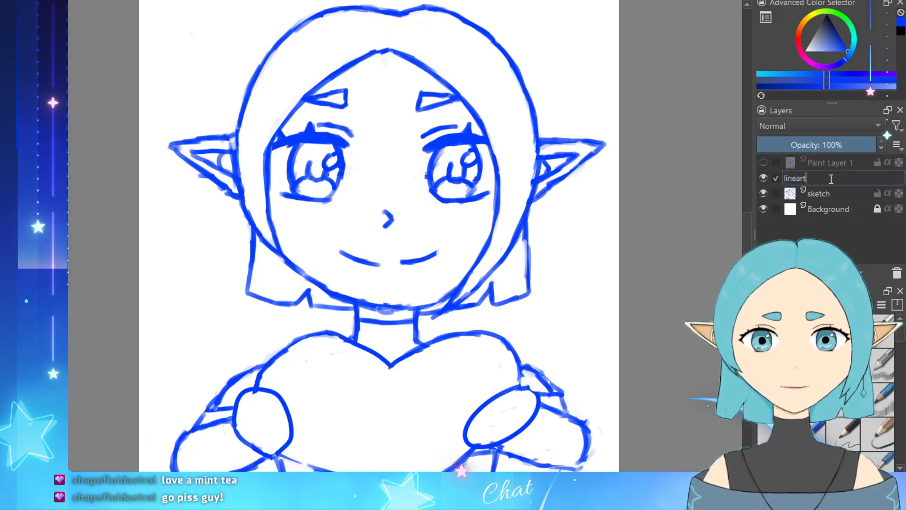
pyautogui.press('Return')
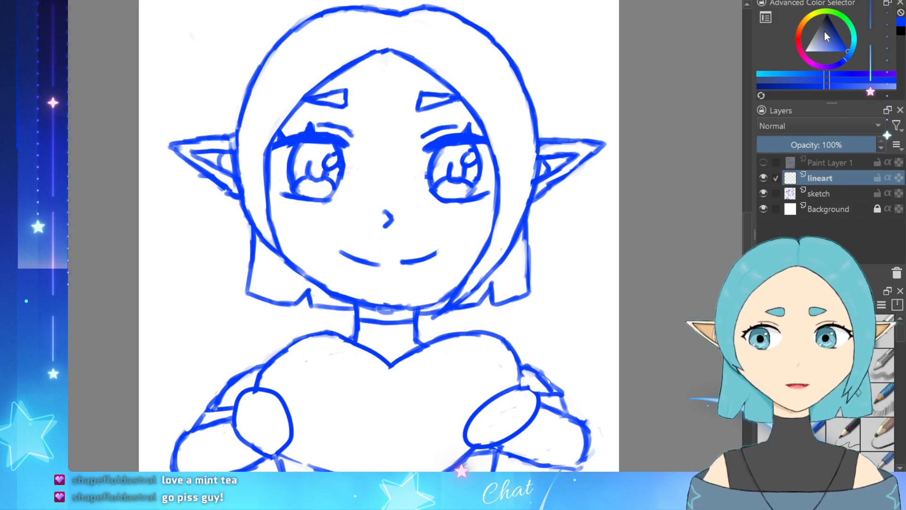
# Step: Set the brush colour to black, test it with a stroke on the forehead and undo that stroke
pyautogui.click(826, 15)
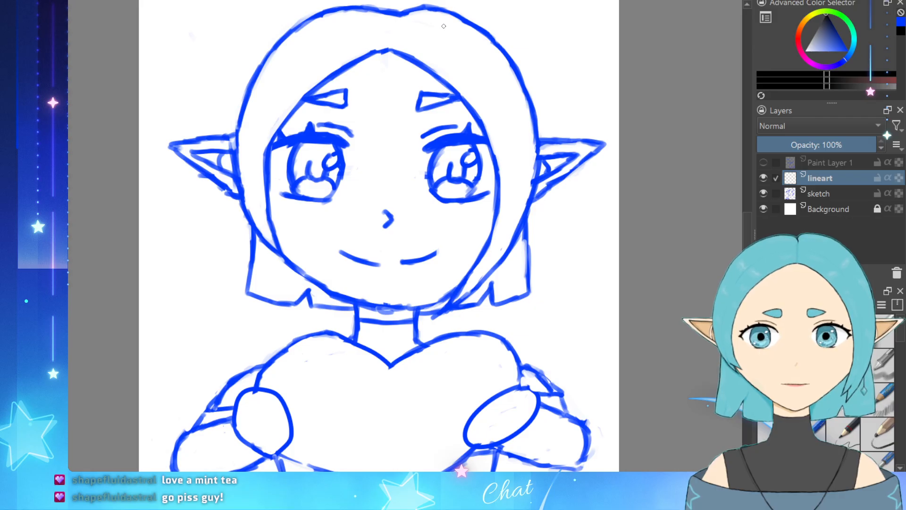
pyautogui.moveTo(444, 26); pyautogui.dragTo(449, 78)
pyautogui.hotkey('ctrl', 'z')
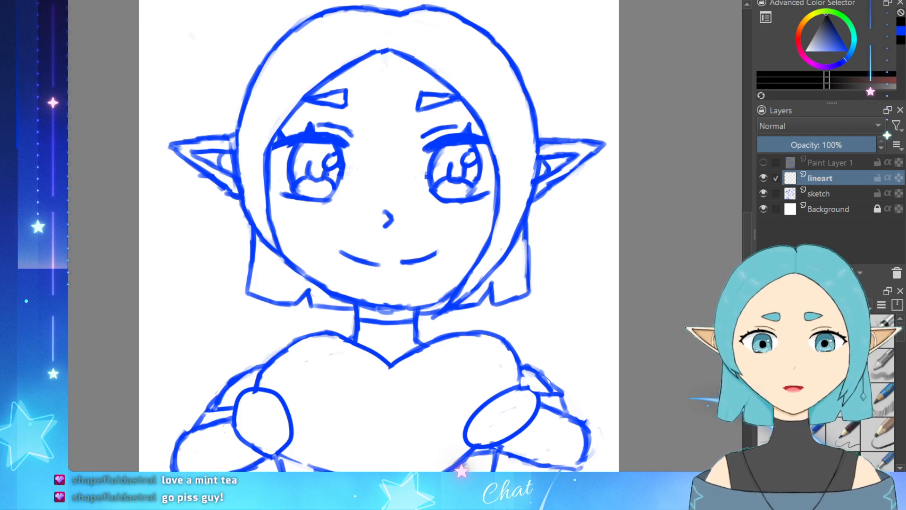
# Step: Ink the upper lash line of the character's left eye as a thick black curve over the sketch
pyautogui.scroll(-2, 409, 174)
pyautogui.scroll(2, 409, 175)
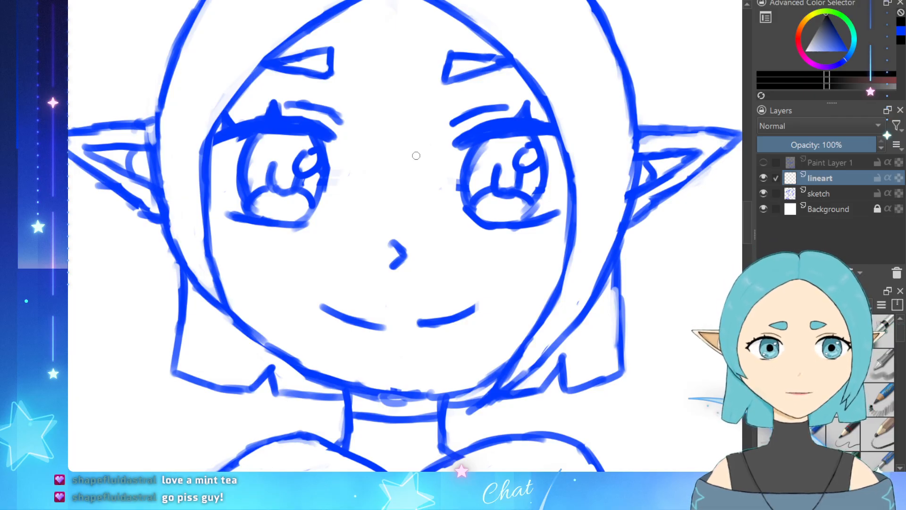
pyautogui.scroll(-2, 428, 229)
pyautogui.scroll(2, 428, 229)
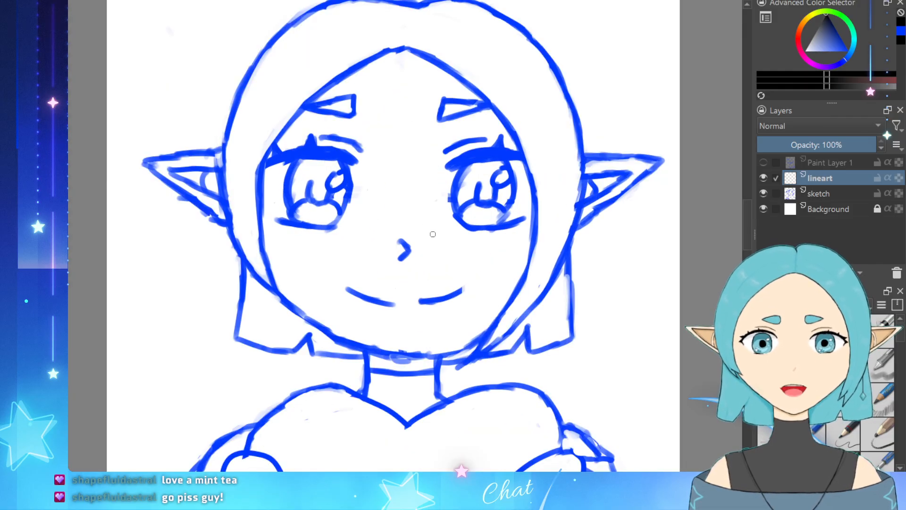
pyautogui.scroll(-2, 428, 229)
pyautogui.scroll(2, 446, 95)
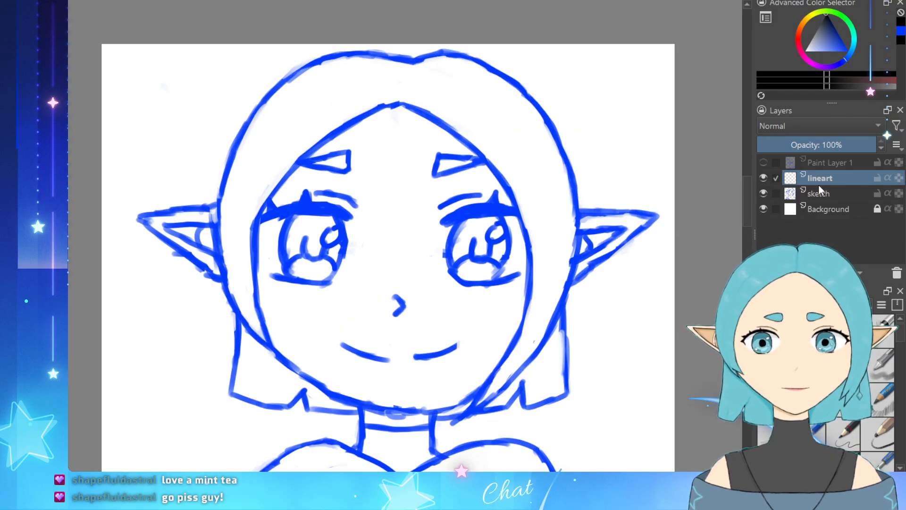
pyautogui.scroll(1, 721, 271)
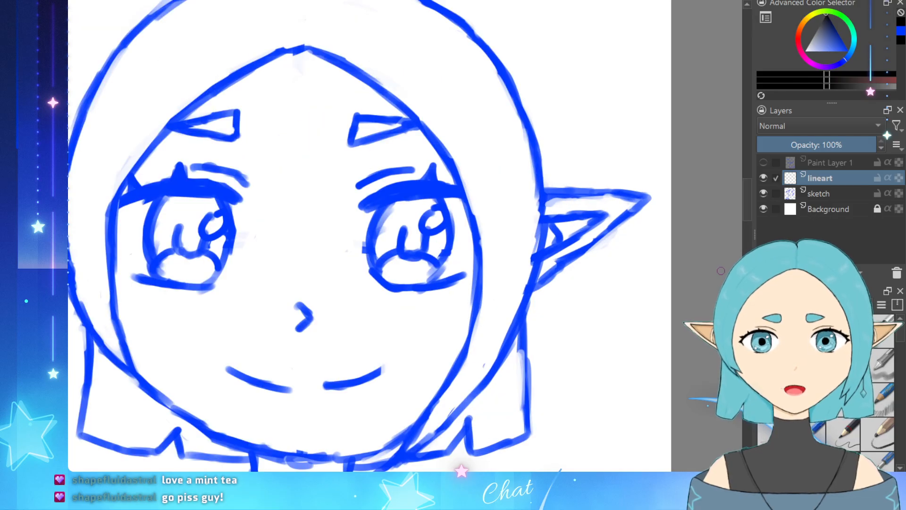
pyautogui.scroll(-2, 351, 234)
pyautogui.scroll(4, 312, 156)
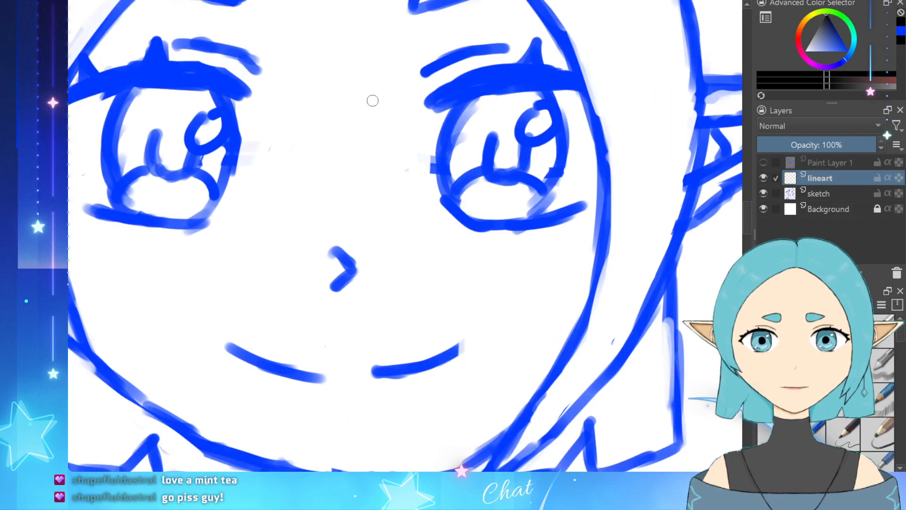
pyautogui.scroll(-2, 358, 38)
pyautogui.scroll(2, 358, 24)
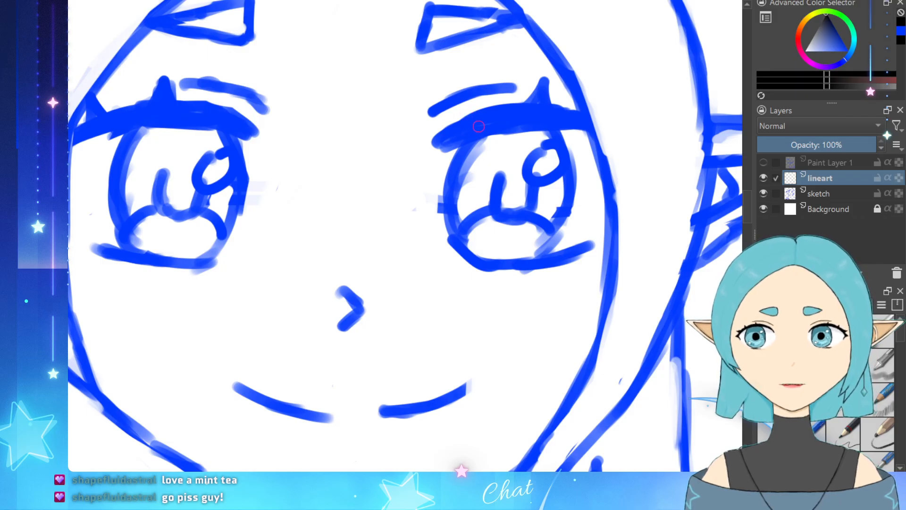
pyautogui.moveTo(449, 140)
pyautogui.mouseDown()
pyautogui.moveTo(483, 124)
pyautogui.moveTo(440, 141)
pyautogui.moveTo(519, 118)
pyautogui.moveTo(492, 122)
pyautogui.moveTo(500, 117)
pyautogui.moveTo(530, 116)
pyautogui.moveTo(497, 114)
pyautogui.moveTo(562, 115)
pyautogui.moveTo(500, 126)
pyautogui.moveTo(593, 114)
pyautogui.moveTo(534, 124)
pyautogui.moveTo(570, 126)
pyautogui.moveTo(547, 121)
pyautogui.mouseUp()
pyautogui.hotkey('ctrl', 'z')
pyautogui.hotkey('ctrl', 'z')
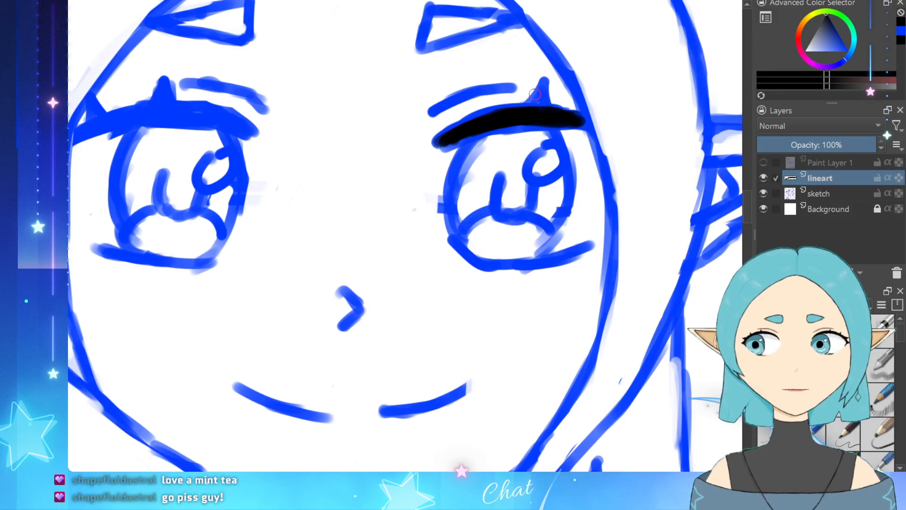
# Step: Add a tapered, pointed black lash rising from the outer part of the left eye's upper lash line
pyautogui.moveTo(528, 110)
pyautogui.mouseDown()
pyautogui.moveTo(540, 85)
pyautogui.moveTo(536, 99)
pyautogui.moveTo(544, 93)
pyautogui.mouseUp()
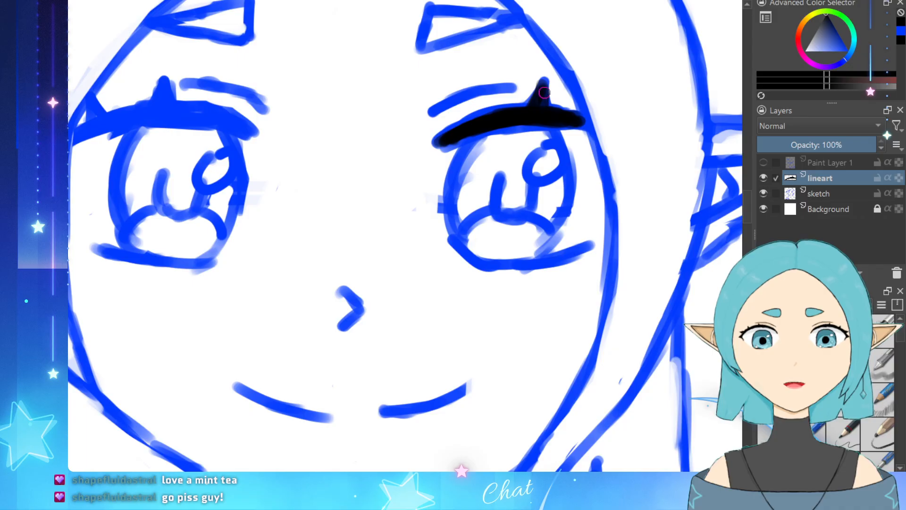
pyautogui.hotkey('ctrl', 'z')
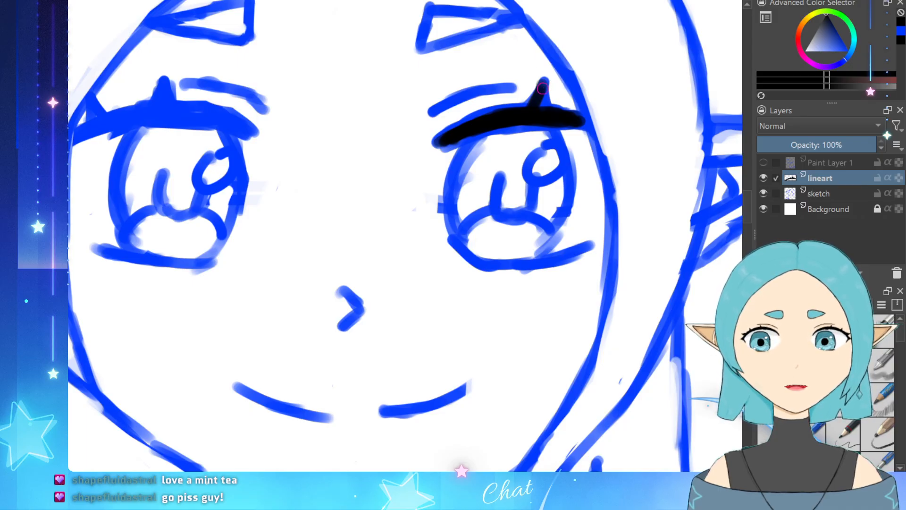
pyautogui.hotkey('ctrl', 'z')
pyautogui.hotkey('ctrl', 'z')
pyautogui.moveTo(543, 86)
pyautogui.mouseDown()
pyautogui.moveTo(527, 104)
pyautogui.moveTo(541, 91)
pyautogui.moveTo(539, 105)
pyautogui.mouseUp()
pyautogui.hotkey('ctrl', 'z')
pyautogui.hotkey('ctrl', 'z')
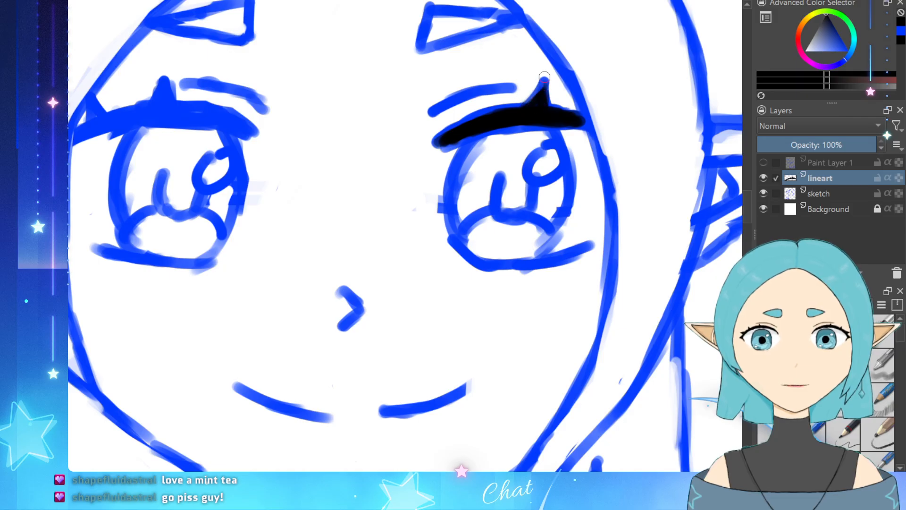
pyautogui.moveTo(553, 88); pyautogui.dragTo(539, 94)
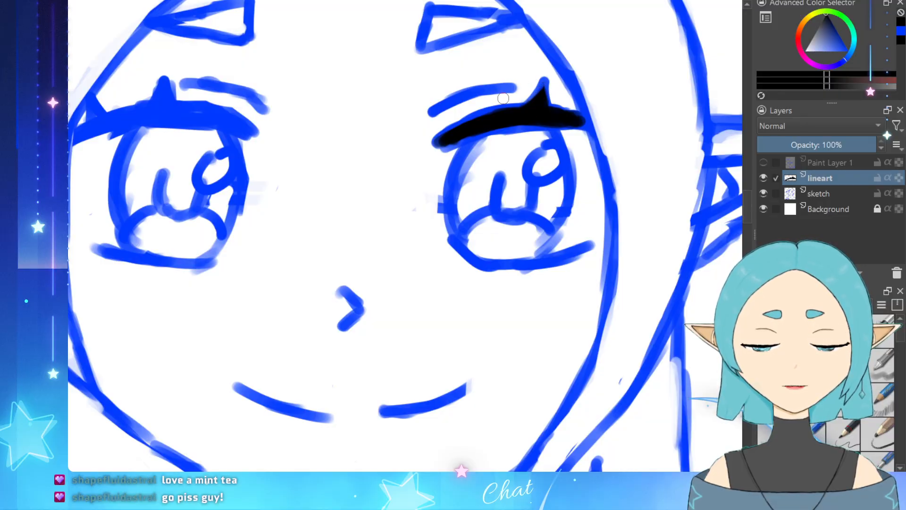
# Step: Extend the lash line's outer end down to the face-framing hair line and check the inked shape without the sketch
pyautogui.moveTo(561, 116); pyautogui.dragTo(586, 124)
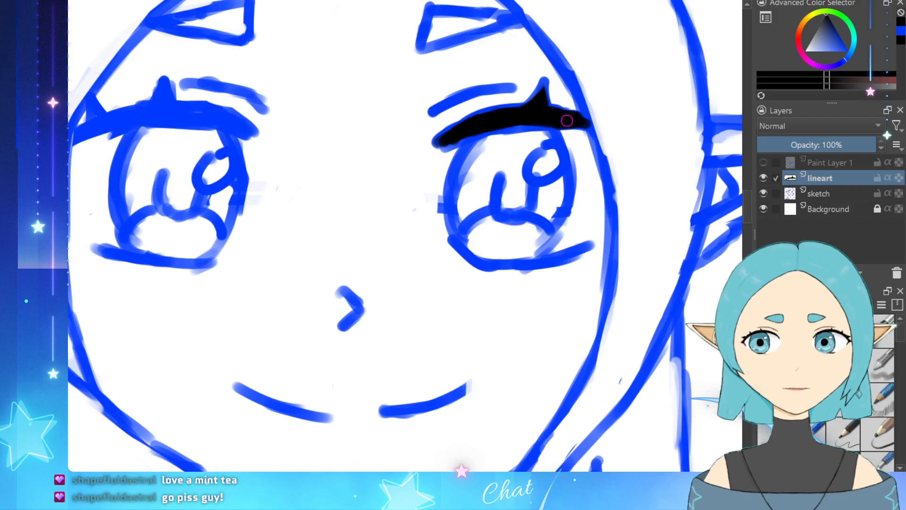
pyautogui.moveTo(568, 123); pyautogui.dragTo(599, 122)
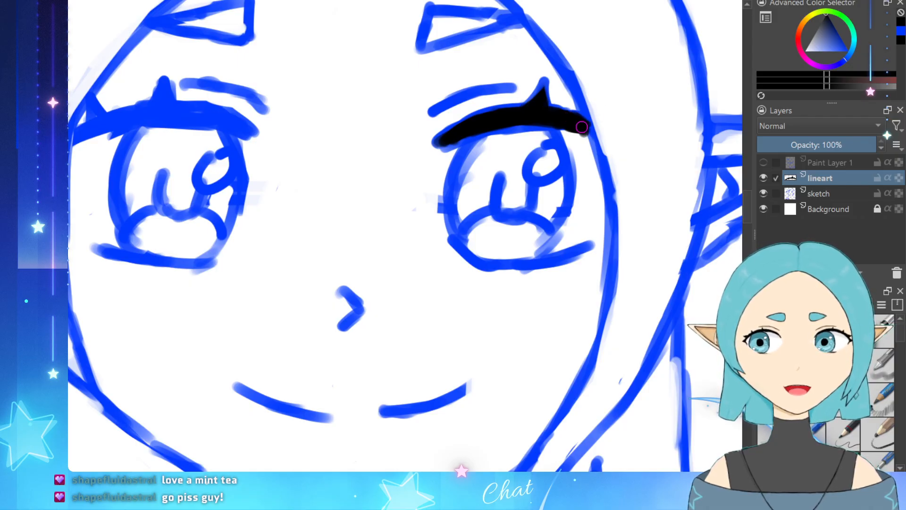
pyautogui.moveTo(576, 128); pyautogui.dragTo(589, 132)
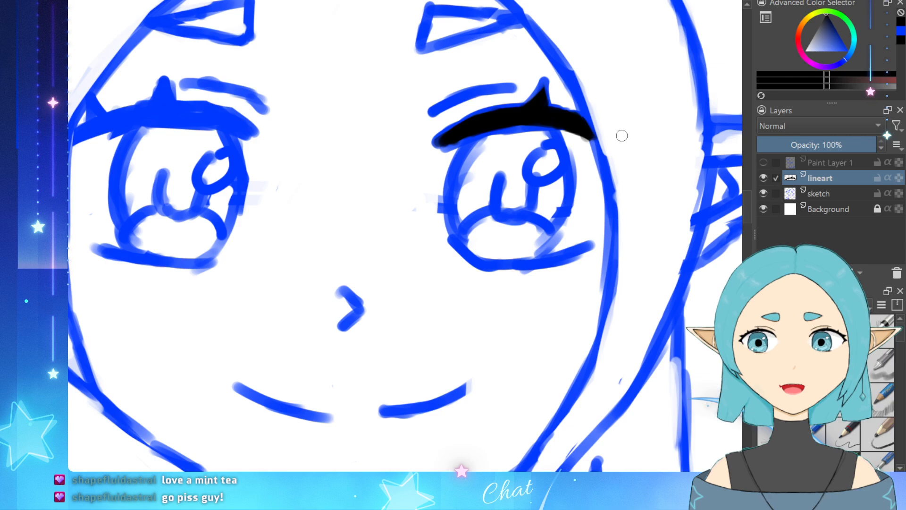
pyautogui.click(764, 193)
pyautogui.click(764, 194)
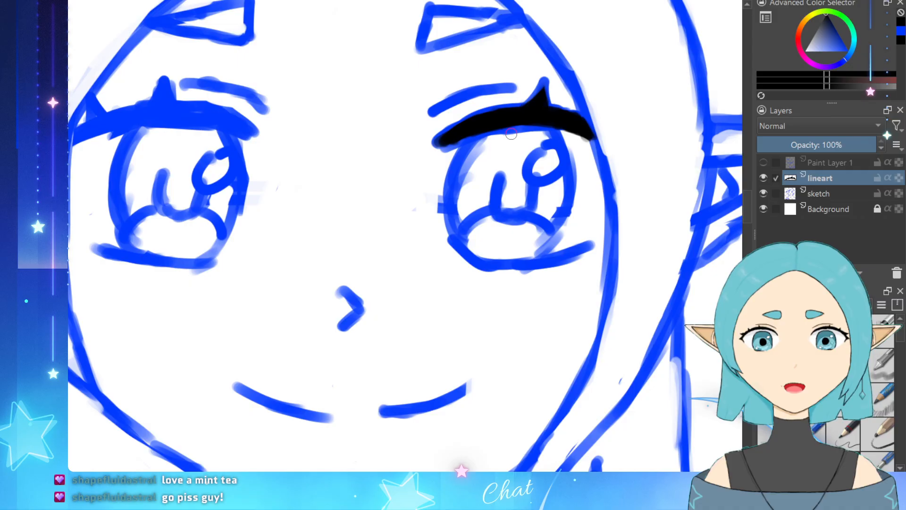
pyautogui.scroll(2, 623, 148)
pyautogui.scroll(5, 623, 148)
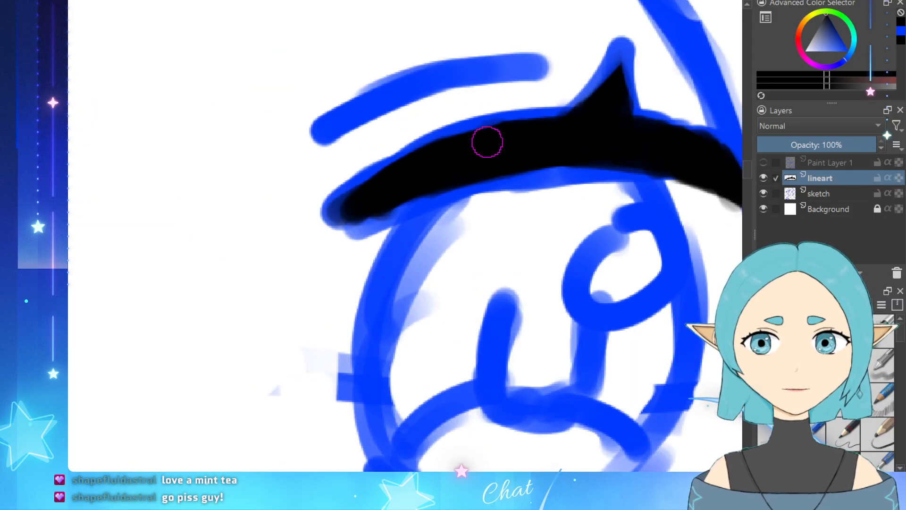
pyautogui.moveTo(518, 144)
pyautogui.mouseDown()
pyautogui.moveTo(458, 155)
pyautogui.moveTo(520, 137)
pyautogui.mouseUp()
pyautogui.hotkey('ctrl', 'z')
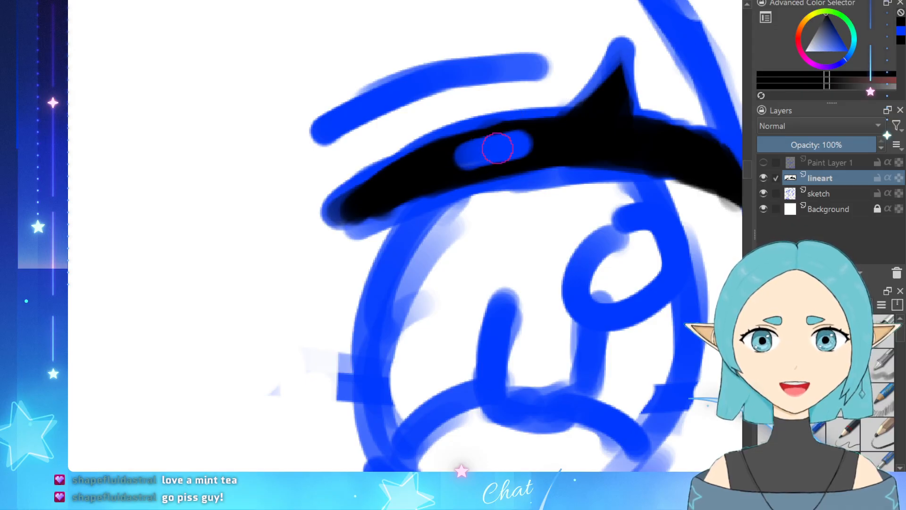
pyautogui.hotkey('ctrl', 'z')
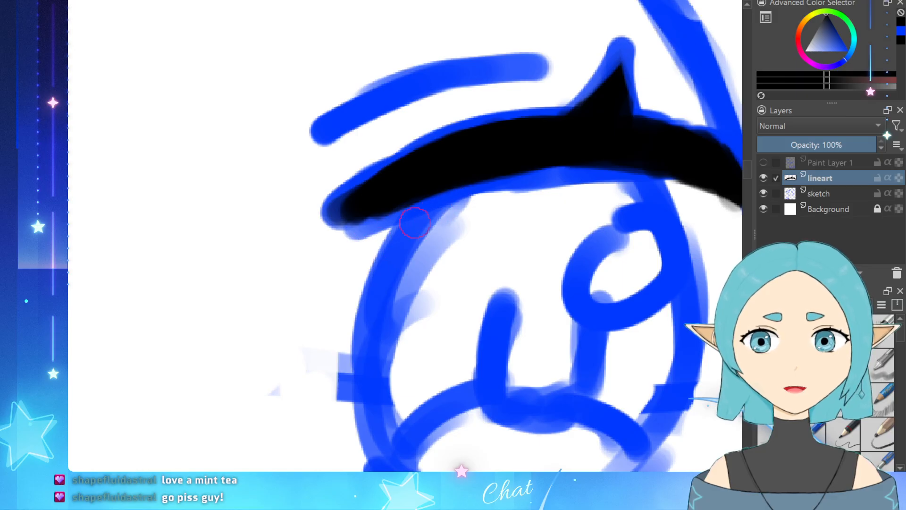
# Step: Extend the inner end of the left eye's upper lash line downward and inward, past the end of the sketched lash
pyautogui.moveTo(358, 216)
pyautogui.mouseDown()
pyautogui.moveTo(337, 226)
pyautogui.moveTo(375, 193)
pyautogui.moveTo(323, 232)
pyautogui.moveTo(370, 207)
pyautogui.moveTo(326, 238)
pyautogui.moveTo(360, 208)
pyautogui.moveTo(328, 232)
pyautogui.moveTo(344, 222)
pyautogui.mouseUp()
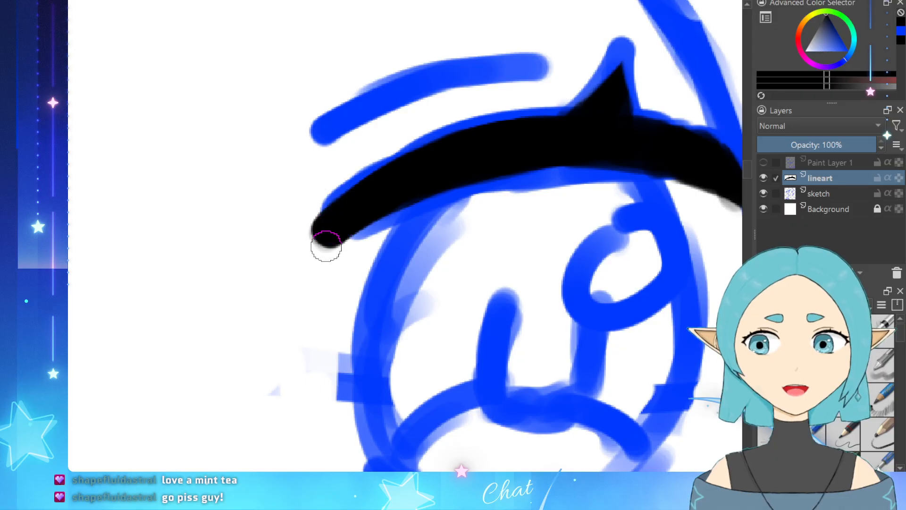
pyautogui.moveTo(327, 231); pyautogui.dragTo(317, 248)
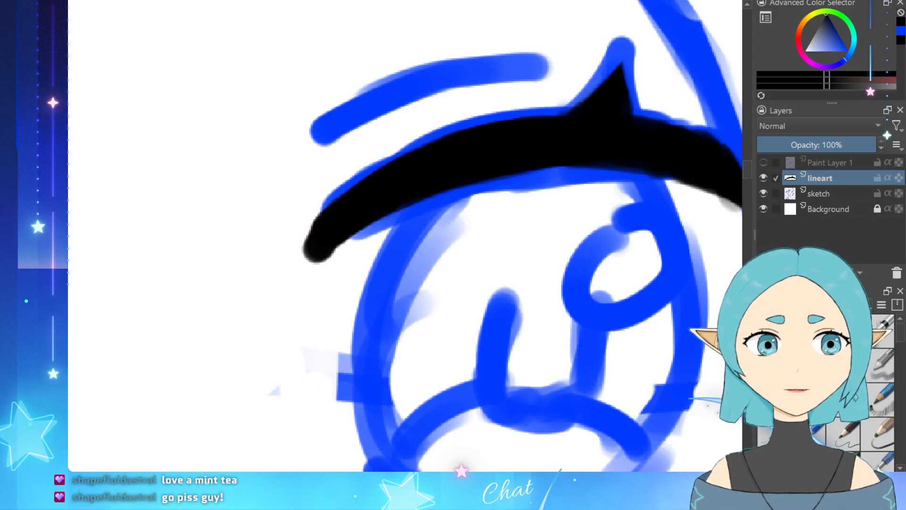
pyautogui.hotkey('ctrl', 'z')
pyautogui.moveTo(323, 238)
pyautogui.mouseDown()
pyautogui.moveTo(346, 221)
pyautogui.moveTo(311, 250)
pyautogui.mouseUp()
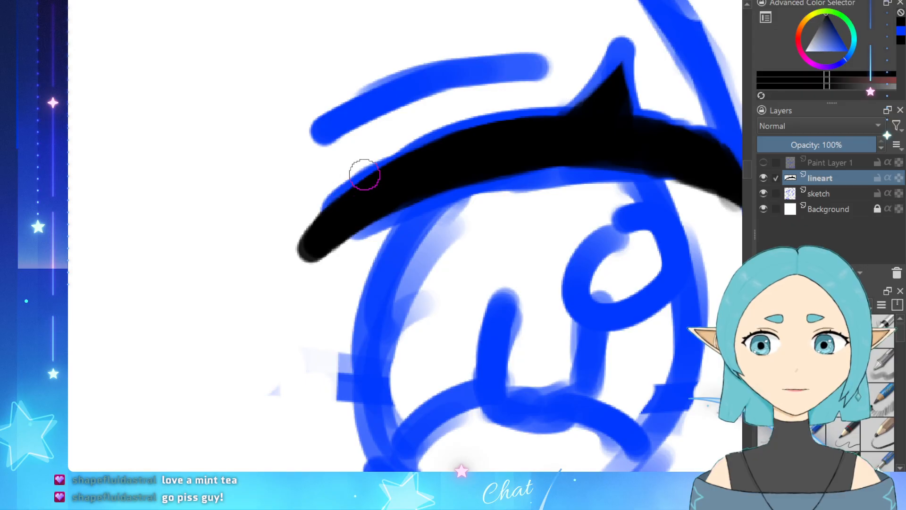
# Step: Thicken the pointed black lash on the left eye's upper lash line and erase along its sides to a sharp tip
pyautogui.scroll(-2, 348, 309)
pyautogui.scroll(4, 560, 197)
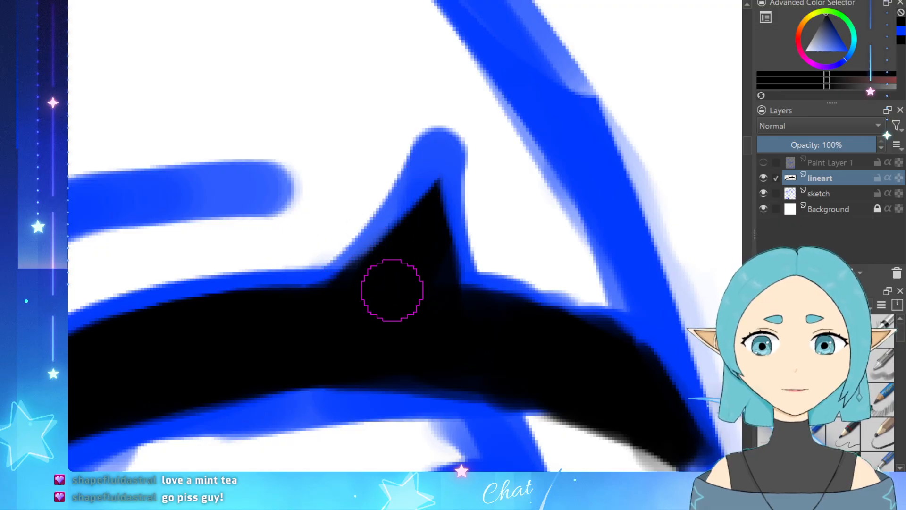
pyautogui.moveTo(387, 285); pyautogui.dragTo(434, 202)
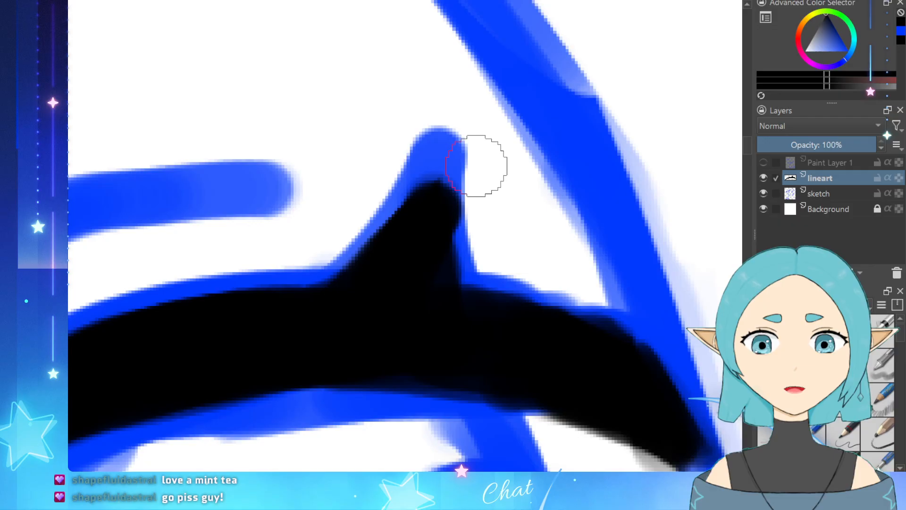
pyautogui.press('e')
pyautogui.moveTo(477, 165); pyautogui.dragTo(476, 226)
pyautogui.moveTo(424, 153)
pyautogui.mouseDown()
pyautogui.moveTo(362, 205)
pyautogui.moveTo(368, 195)
pyautogui.mouseUp()
pyautogui.press('ctrl')
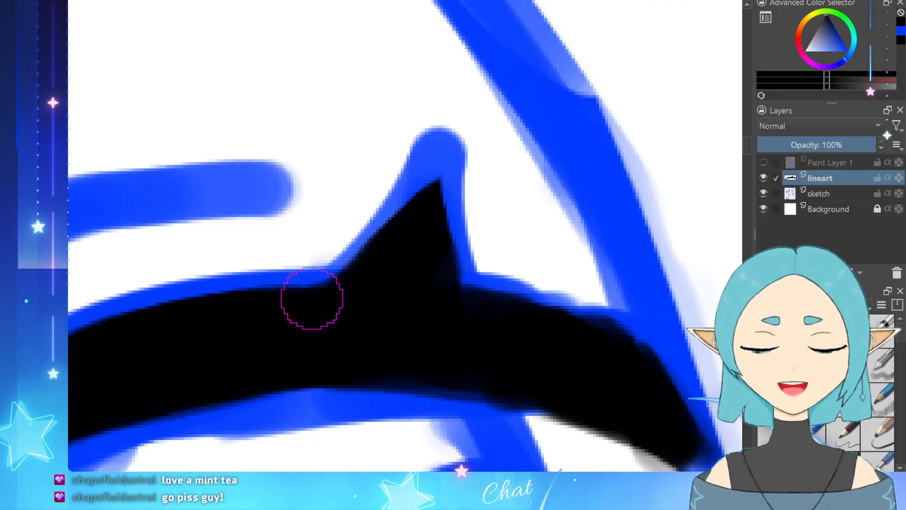
pyautogui.scroll(-10, 372, 366)
pyautogui.scroll(8, 423, 369)
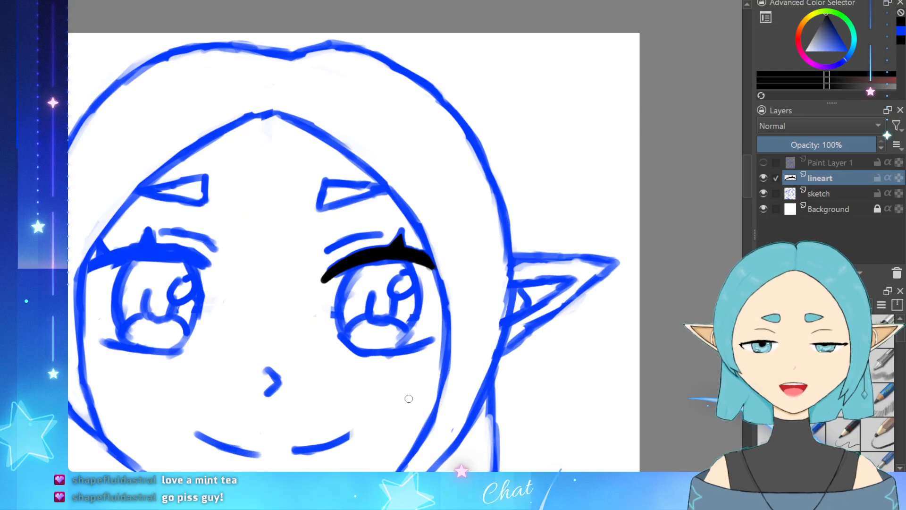
pyautogui.scroll(-4, 522, 310)
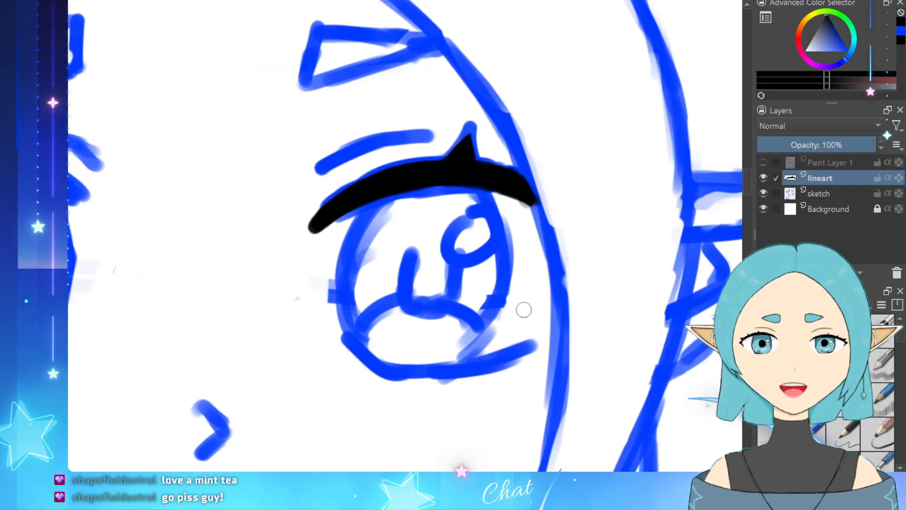
pyautogui.scroll(3, 529, 349)
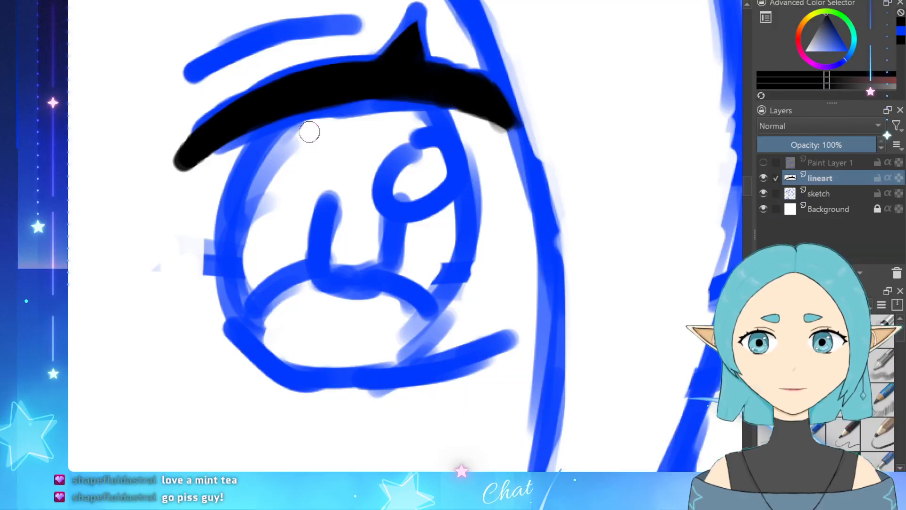
pyautogui.moveTo(278, 114); pyautogui.dragTo(252, 169)
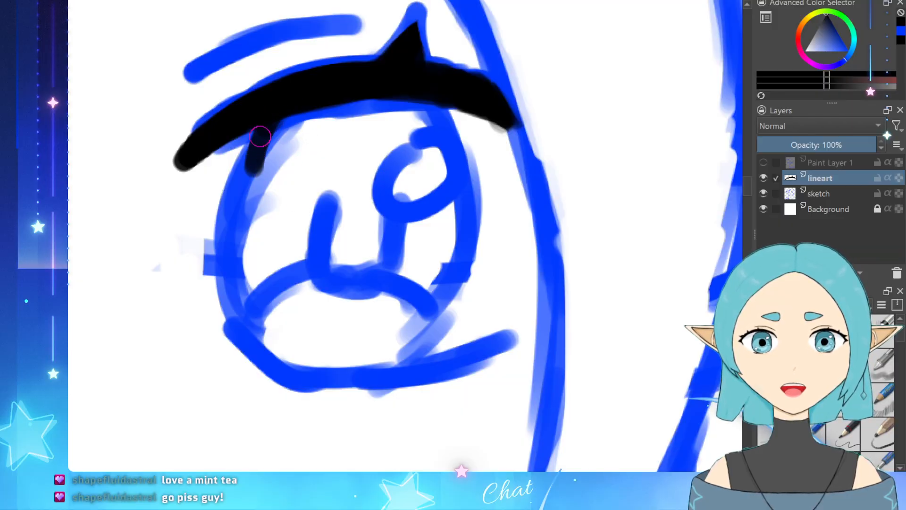
pyautogui.moveTo(261, 135); pyautogui.dragTo(245, 176)
pyautogui.hotkey('ctrl', 'z')
pyautogui.hotkey('ctrl', 'z')
pyautogui.moveTo(279, 115); pyautogui.dragTo(241, 193)
pyautogui.hotkey('ctrl', 'z')
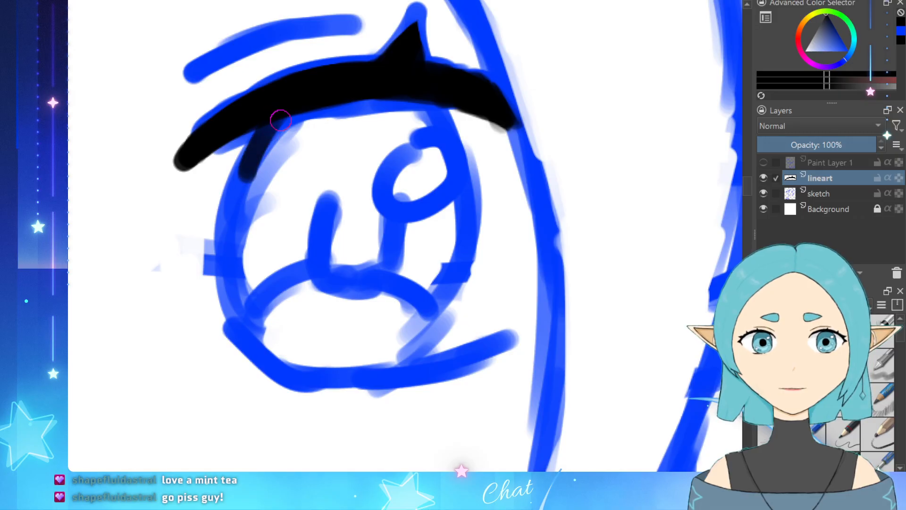
pyautogui.hotkey('ctrl', 'z')
pyautogui.moveTo(274, 119); pyautogui.dragTo(244, 178)
pyautogui.hotkey('ctrl', 'z')
# Step: Ink the left side and bottom curve of the right-hand eye's iris outline in black on the lineart layer
pyautogui.moveTo(280, 118)
pyautogui.mouseDown()
pyautogui.moveTo(253, 142)
pyautogui.moveTo(241, 191)
pyautogui.mouseUp()
pyautogui.moveTo(267, 127)
pyautogui.mouseDown()
pyautogui.moveTo(242, 173)
pyautogui.moveTo(249, 165)
pyautogui.moveTo(231, 225)
pyautogui.moveTo(240, 177)
pyautogui.moveTo(227, 246)
pyautogui.moveTo(236, 309)
pyautogui.moveTo(262, 343)
pyautogui.mouseUp()
pyautogui.hotkey('ctrl', 'z')
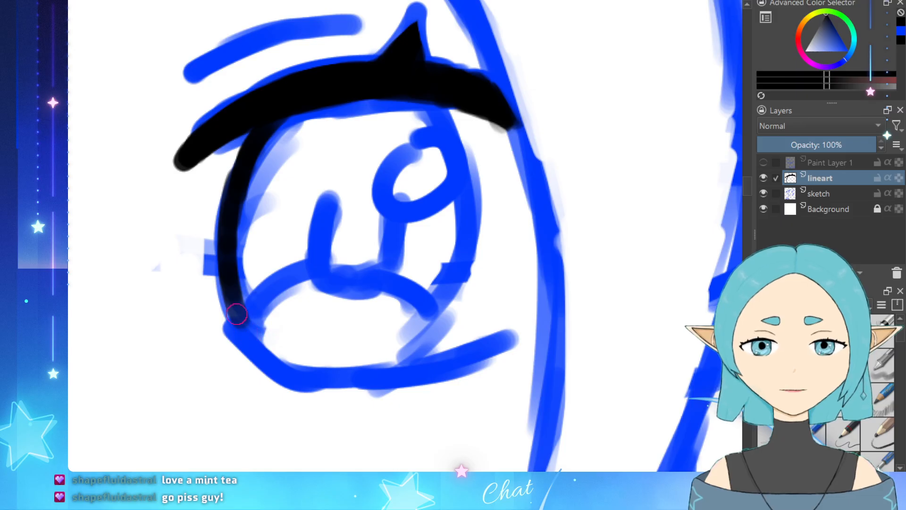
pyautogui.moveTo(237, 314)
pyautogui.mouseDown()
pyautogui.moveTo(263, 348)
pyautogui.moveTo(313, 371)
pyautogui.moveTo(344, 370)
pyautogui.mouseUp()
pyautogui.hotkey('ctrl', 'z')
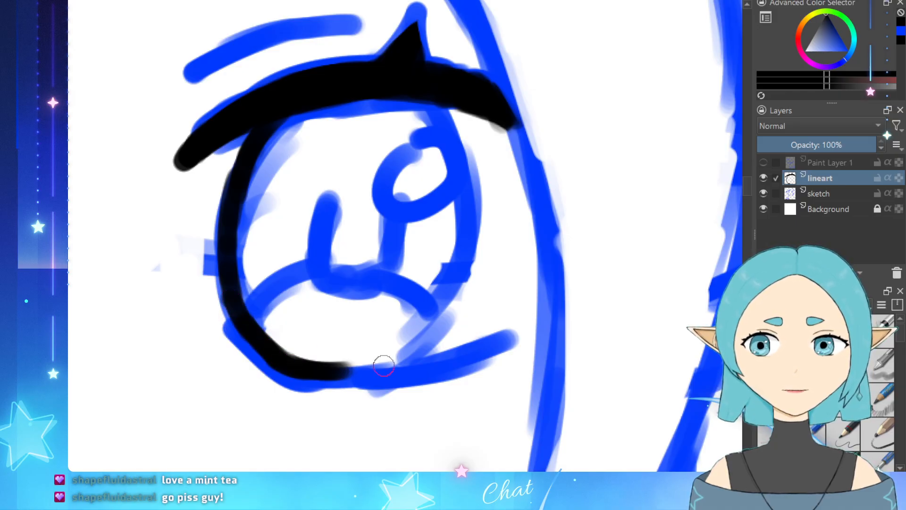
pyautogui.moveTo(346, 372)
pyautogui.mouseDown()
pyautogui.moveTo(374, 366)
pyautogui.moveTo(355, 375)
pyautogui.moveTo(416, 352)
pyautogui.mouseUp()
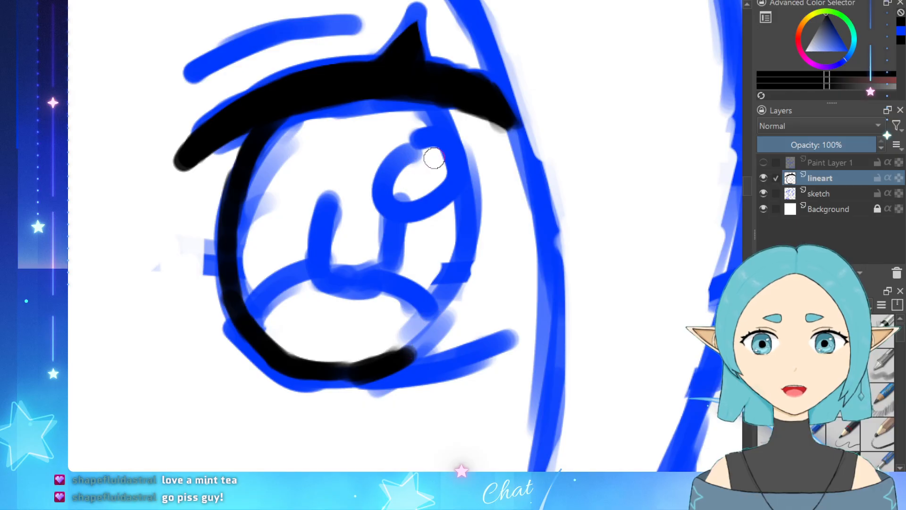
pyautogui.moveTo(437, 108); pyautogui.dragTo(460, 140)
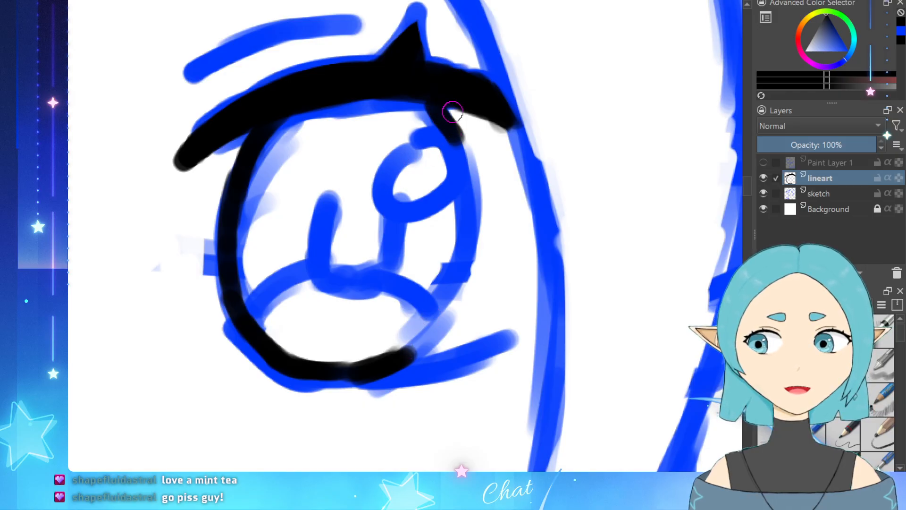
pyautogui.hotkey('ctrl', 'z')
pyautogui.moveTo(437, 100); pyautogui.dragTo(466, 158)
pyautogui.hotkey('ctrl', 'z')
pyautogui.hotkey('ctrl', 'z')
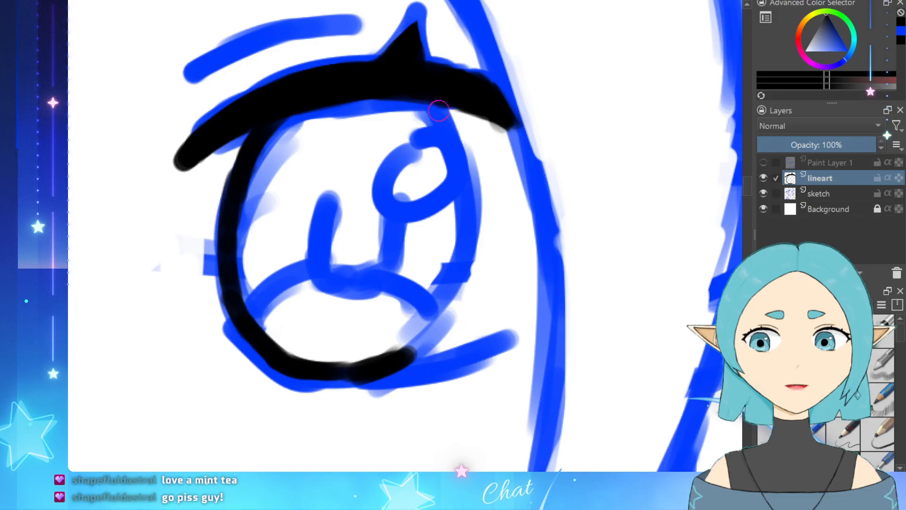
# Step: Ink the right side of the same iris in black, from the upper lash line down to the bottom curve
pyautogui.moveTo(439, 110)
pyautogui.mouseDown()
pyautogui.moveTo(463, 145)
pyautogui.moveTo(473, 215)
pyautogui.mouseUp()
pyautogui.hotkey('ctrl', 'z')
pyautogui.moveTo(475, 184); pyautogui.dragTo(461, 284)
pyautogui.moveTo(470, 232)
pyautogui.mouseDown()
pyautogui.moveTo(460, 279)
pyautogui.moveTo(470, 226)
pyautogui.moveTo(458, 305)
pyautogui.mouseUp()
pyautogui.moveTo(472, 259); pyautogui.dragTo(451, 312)
pyautogui.moveTo(467, 282); pyautogui.dragTo(420, 356)
pyautogui.hotkey('ctrl', 'z')
pyautogui.moveTo(452, 311); pyautogui.dragTo(420, 353)
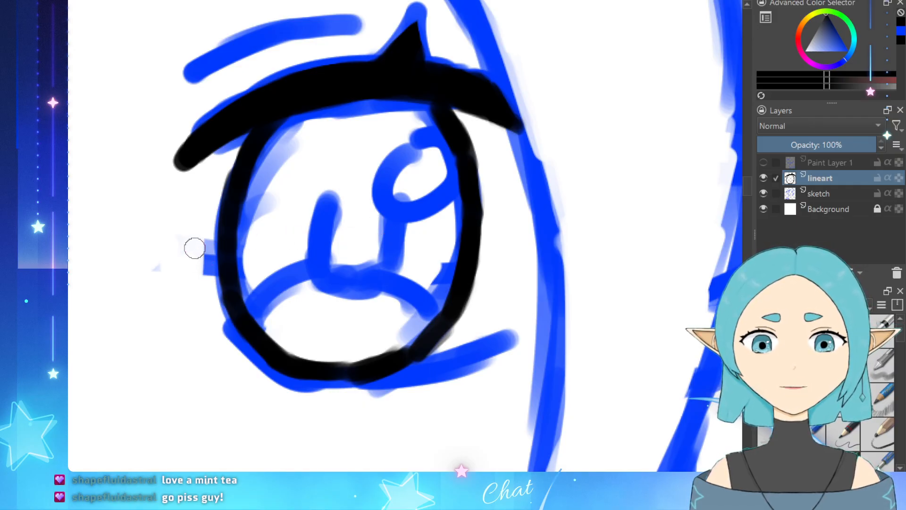
# Step: Outline an oval pupil over the sketched one in the right-hand eye and fill it with solid black
pyautogui.moveTo(325, 214)
pyautogui.mouseDown()
pyautogui.moveTo(321, 234)
pyautogui.moveTo(334, 277)
pyautogui.moveTo(314, 267)
pyautogui.moveTo(376, 278)
pyautogui.mouseUp()
pyautogui.moveTo(390, 223)
pyautogui.mouseDown()
pyautogui.moveTo(389, 271)
pyautogui.moveTo(335, 291)
pyautogui.moveTo(328, 284)
pyautogui.moveTo(356, 283)
pyautogui.moveTo(396, 251)
pyautogui.mouseUp()
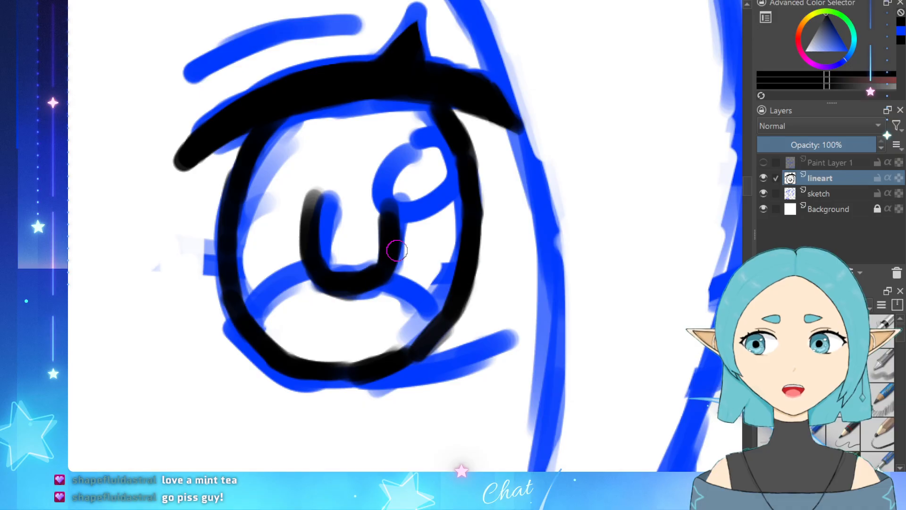
pyautogui.moveTo(320, 206)
pyautogui.mouseDown()
pyautogui.moveTo(358, 191)
pyautogui.moveTo(345, 186)
pyautogui.moveTo(384, 210)
pyautogui.moveTo(358, 190)
pyautogui.moveTo(380, 200)
pyautogui.mouseUp()
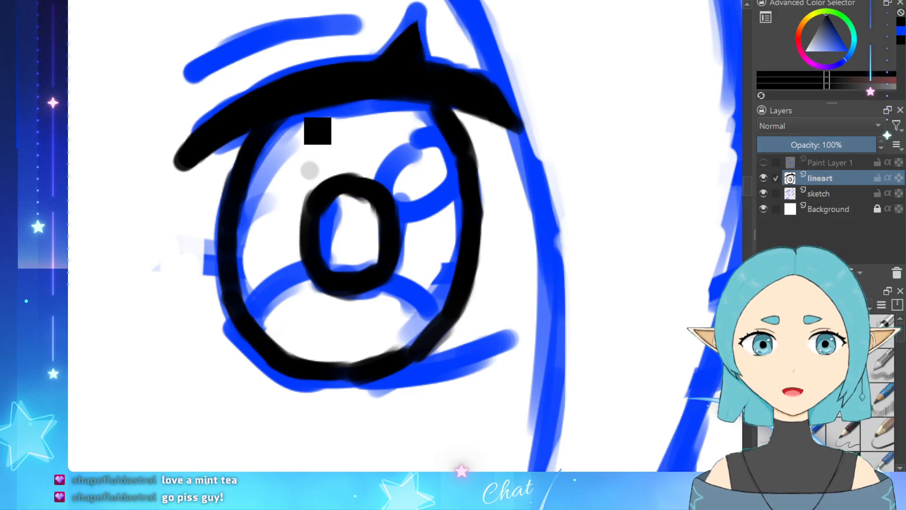
pyautogui.moveTo(321, 228)
pyautogui.mouseDown()
pyautogui.moveTo(359, 241)
pyautogui.moveTo(340, 246)
pyautogui.moveTo(324, 235)
pyautogui.moveTo(328, 219)
pyautogui.moveTo(353, 201)
pyautogui.moveTo(360, 255)
pyautogui.moveTo(347, 267)
pyautogui.moveTo(353, 272)
pyautogui.moveTo(374, 224)
pyautogui.mouseUp()
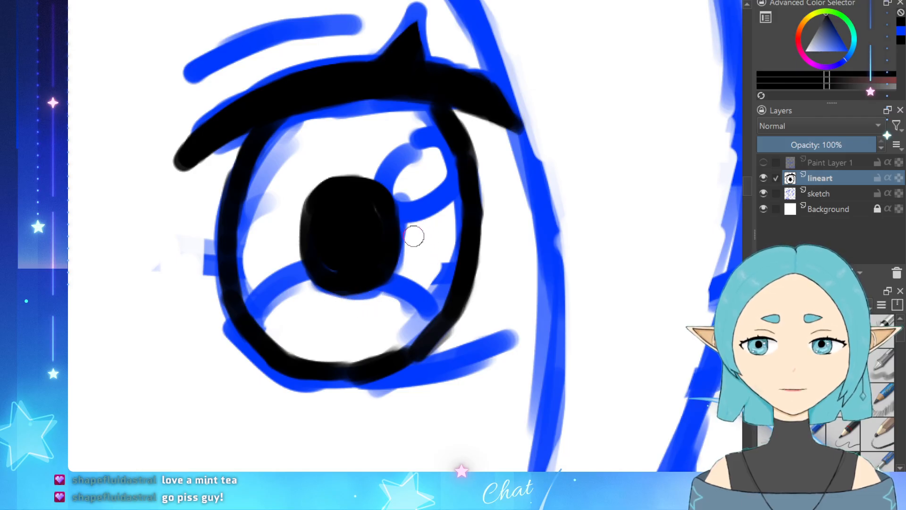
# Step: Examine the inked right-hand eye in relation to the rest of the face sketch
pyautogui.press('ctrl')
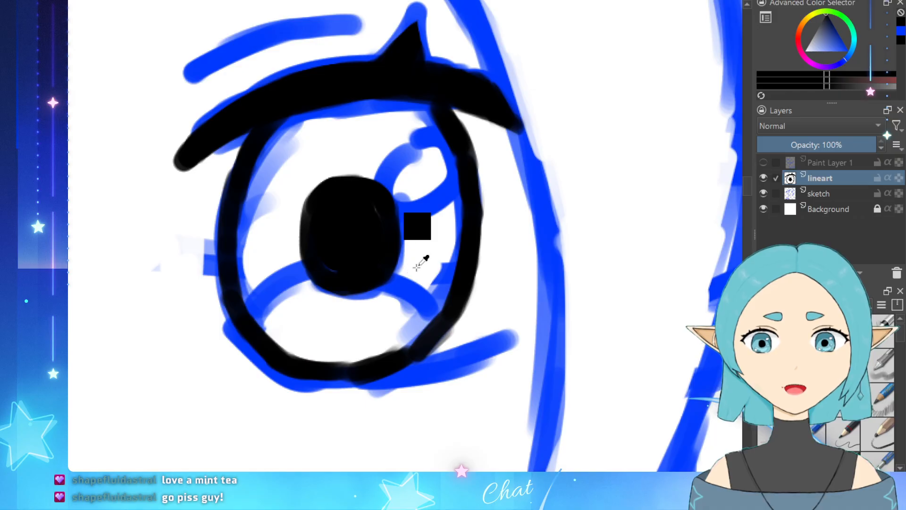
pyautogui.scroll(-2, 291, 348)
pyautogui.scroll(-3, 376, 184)
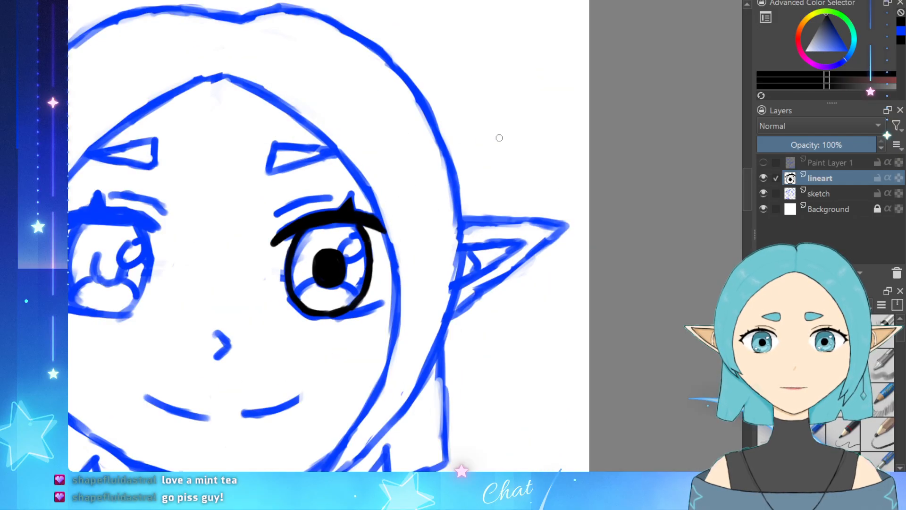
pyautogui.scroll(1, 162, 254)
pyautogui.scroll(1, 162, 254)
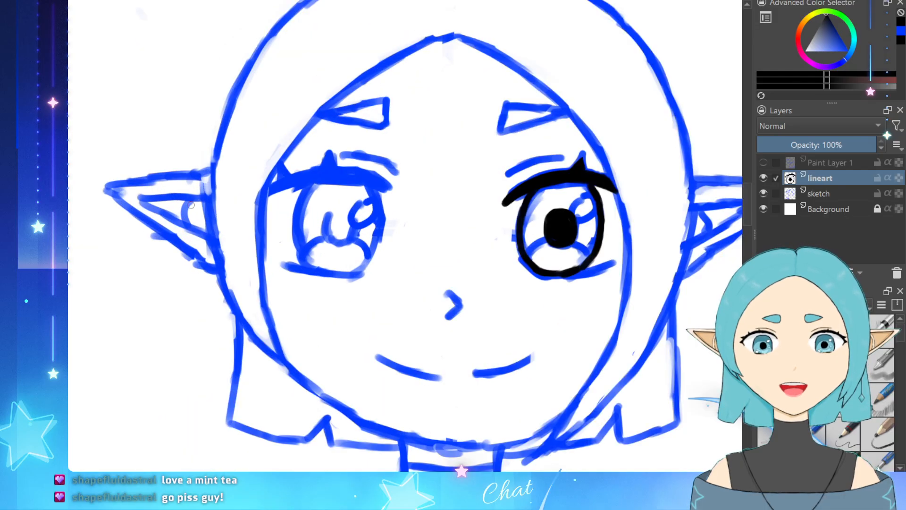
pyautogui.scroll(3, 668, 202)
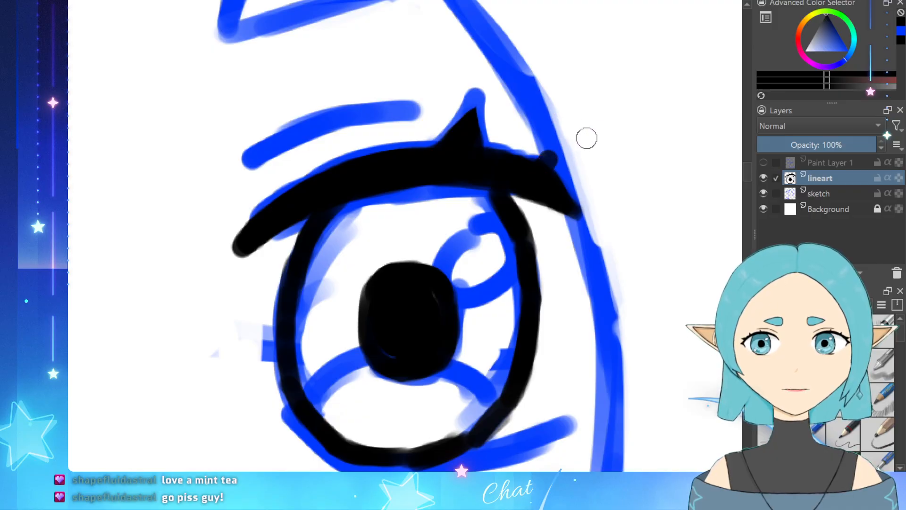
pyautogui.scroll(-4, 684, 61)
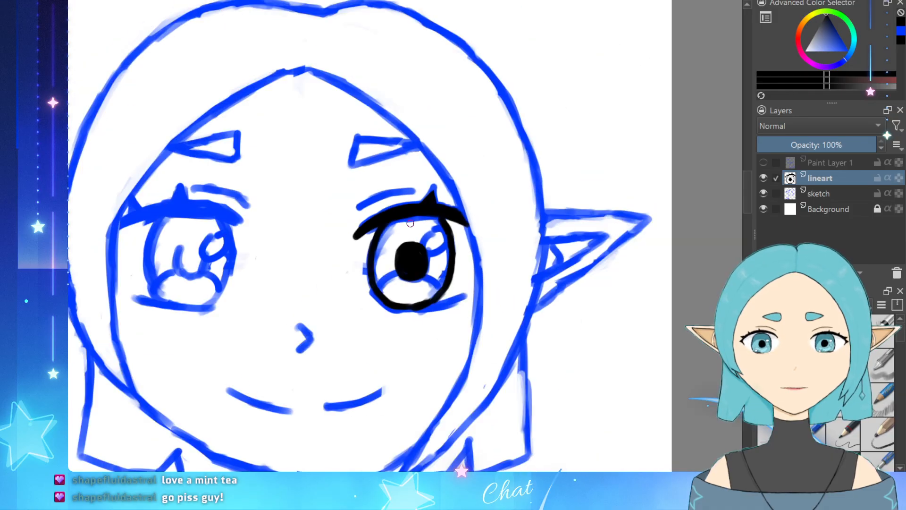
# Step: Ink the left-hand eye's upper lash line as a thick black arc following the blue sketch
pyautogui.scroll(1, 187, 233)
pyautogui.scroll(3, 265, 283)
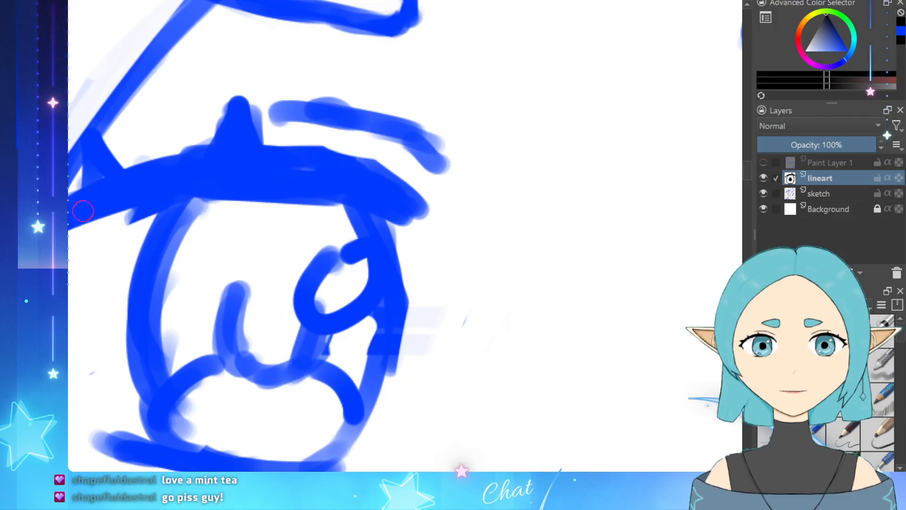
pyautogui.moveTo(83, 211)
pyautogui.mouseDown()
pyautogui.moveTo(107, 198)
pyautogui.moveTo(75, 215)
pyautogui.moveTo(114, 193)
pyautogui.moveTo(106, 194)
pyautogui.moveTo(207, 165)
pyautogui.moveTo(257, 167)
pyautogui.mouseUp()
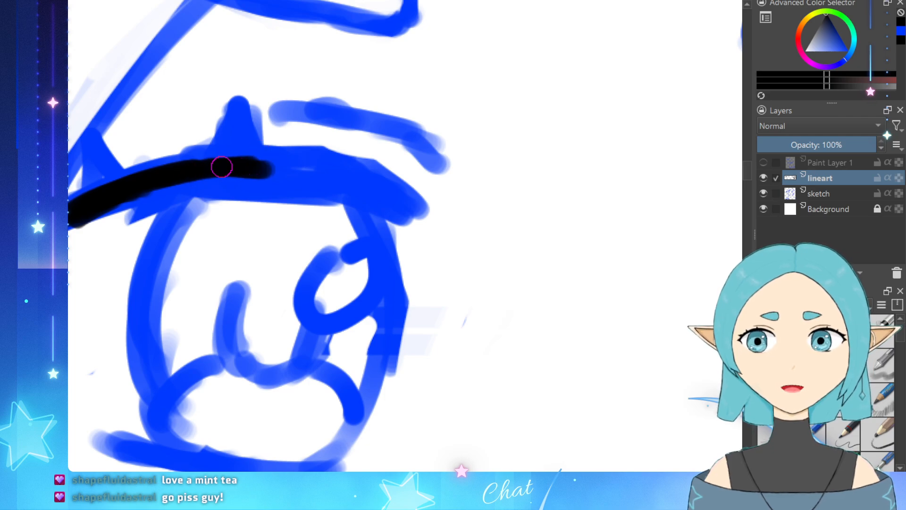
pyautogui.scroll(-2, 213, 206)
pyautogui.scroll(2, 102, 259)
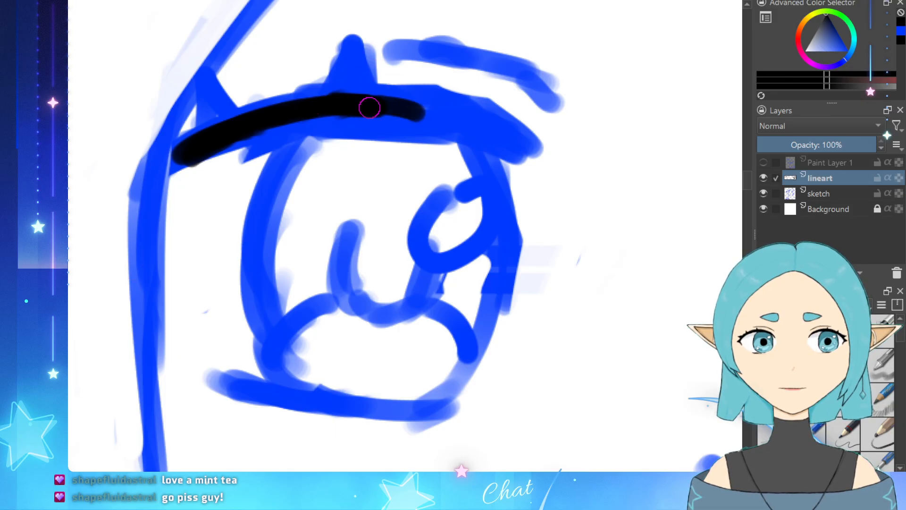
pyautogui.moveTo(384, 103)
pyautogui.mouseDown()
pyautogui.moveTo(452, 106)
pyautogui.moveTo(442, 108)
pyautogui.mouseUp()
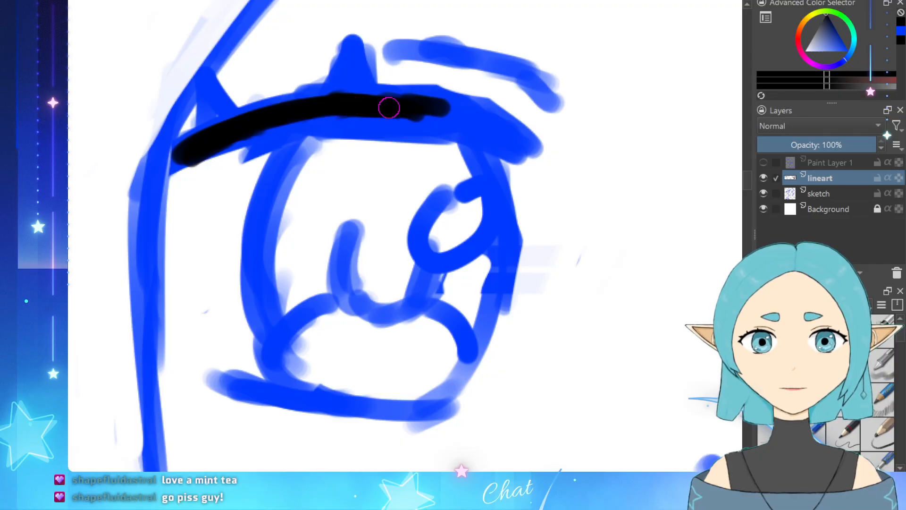
pyautogui.moveTo(351, 109); pyautogui.dragTo(426, 102)
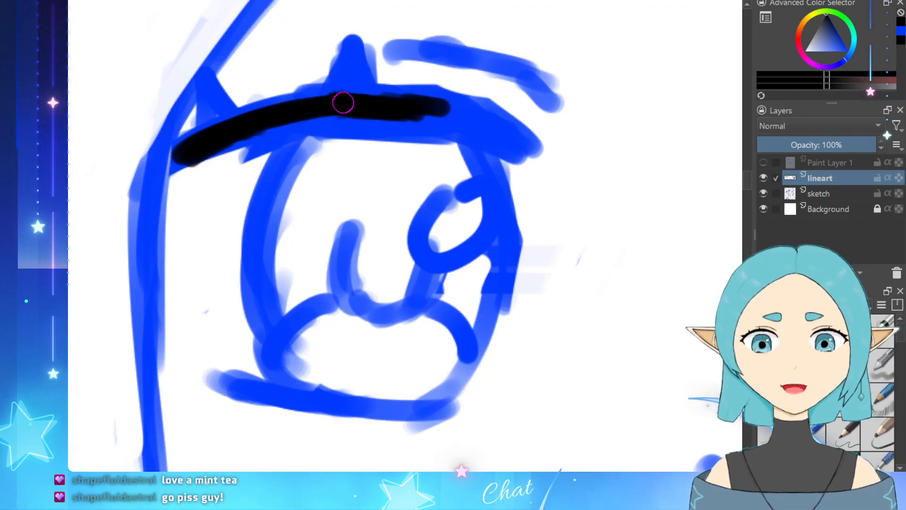
pyautogui.moveTo(336, 107)
pyautogui.mouseDown()
pyautogui.moveTo(462, 107)
pyautogui.moveTo(477, 117)
pyautogui.moveTo(458, 116)
pyautogui.moveTo(515, 123)
pyautogui.moveTo(514, 144)
pyautogui.moveTo(506, 138)
pyautogui.mouseUp()
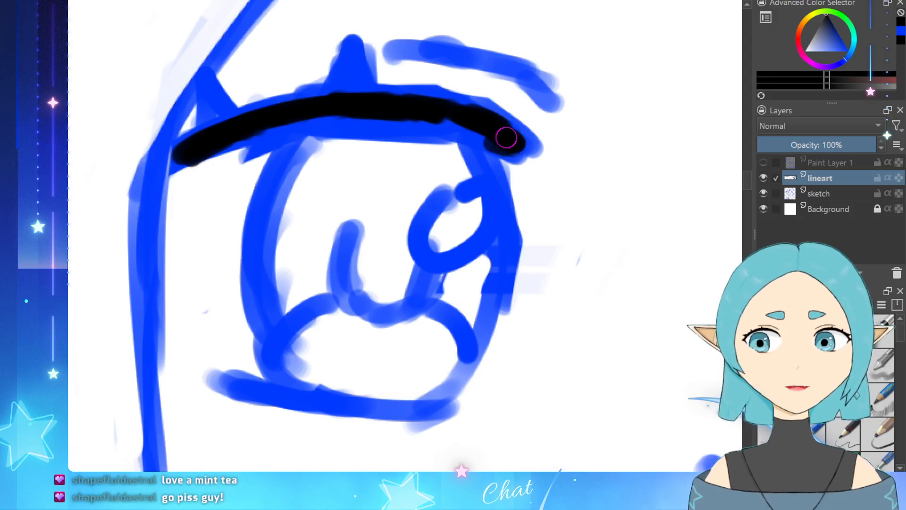
pyautogui.moveTo(232, 138)
pyautogui.mouseDown()
pyautogui.moveTo(247, 132)
pyautogui.moveTo(206, 146)
pyautogui.moveTo(349, 101)
pyautogui.moveTo(364, 116)
pyautogui.moveTo(427, 113)
pyautogui.moveTo(404, 121)
pyautogui.moveTo(477, 91)
pyautogui.mouseUp()
# Step: Add a pointed black lash at the middle and another near the outer end of the left-hand eye's lash line
pyautogui.moveTo(352, 47); pyautogui.dragTo(334, 88)
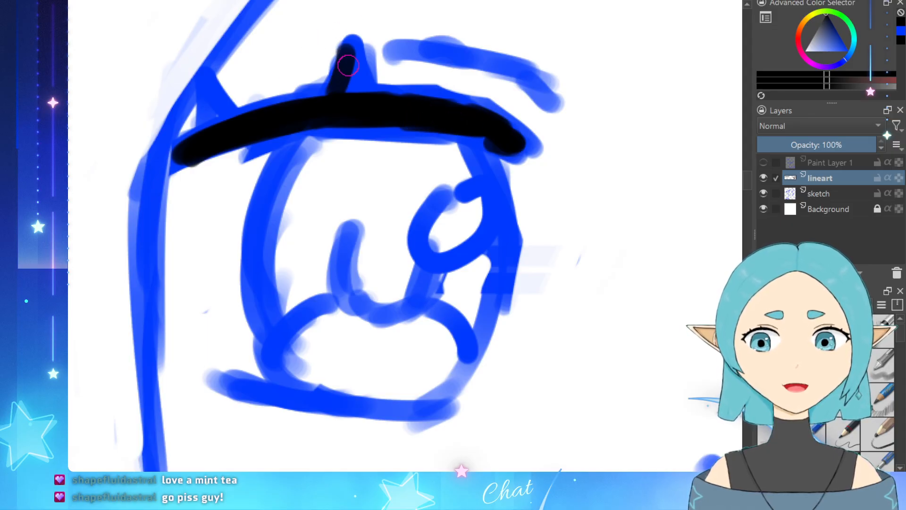
pyautogui.hotkey('ctrl', 'z')
pyautogui.moveTo(353, 47)
pyautogui.mouseDown()
pyautogui.moveTo(360, 79)
pyautogui.moveTo(346, 62)
pyautogui.moveTo(350, 95)
pyautogui.mouseUp()
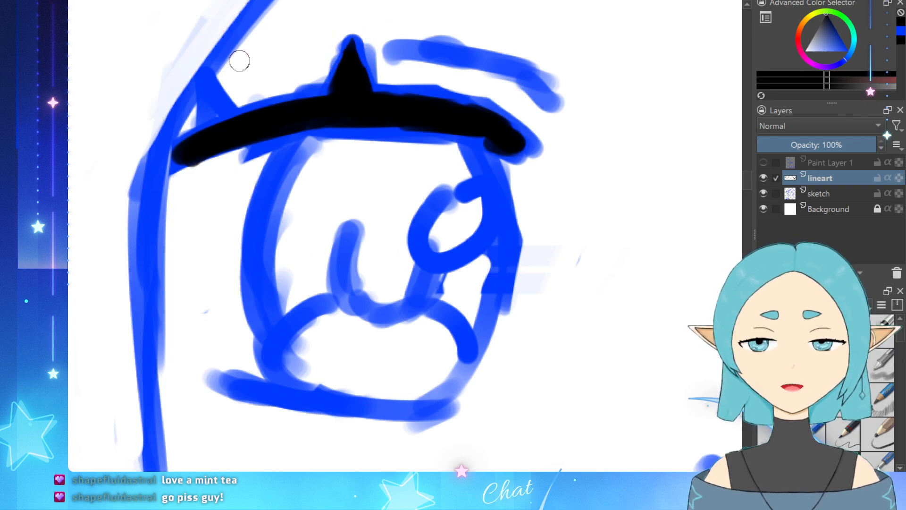
pyautogui.moveTo(203, 95)
pyautogui.mouseDown()
pyautogui.moveTo(213, 116)
pyautogui.moveTo(206, 89)
pyautogui.moveTo(215, 94)
pyautogui.mouseUp()
pyautogui.hotkey('ctrl', 'z')
pyautogui.hotkey('ctrl', 'z')
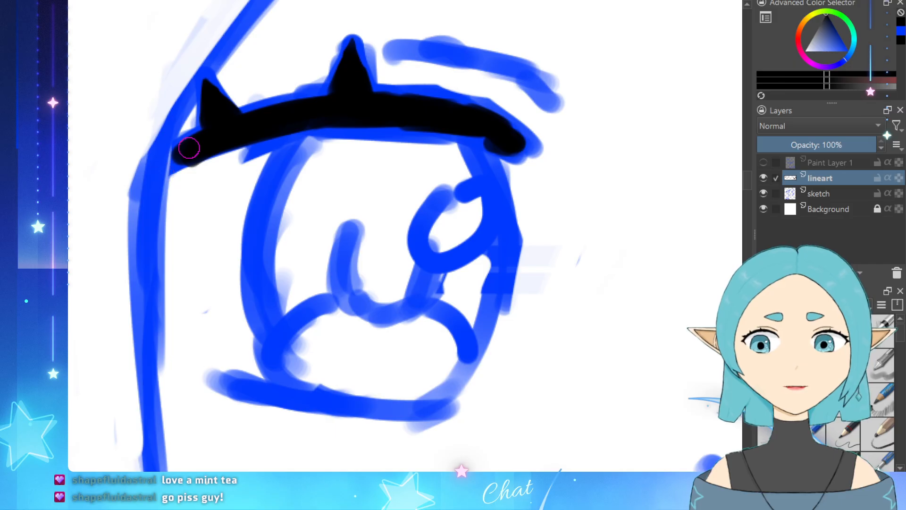
# Step: Extend and smooth the outer and inner ends of the left-hand eye's upper lash line in black
pyautogui.moveTo(186, 153); pyautogui.dragTo(166, 174)
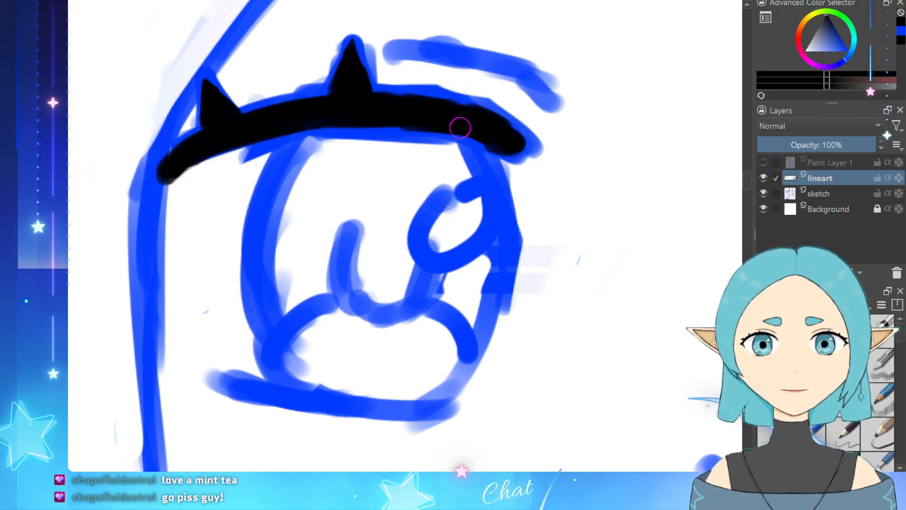
pyautogui.moveTo(460, 127); pyautogui.dragTo(486, 157)
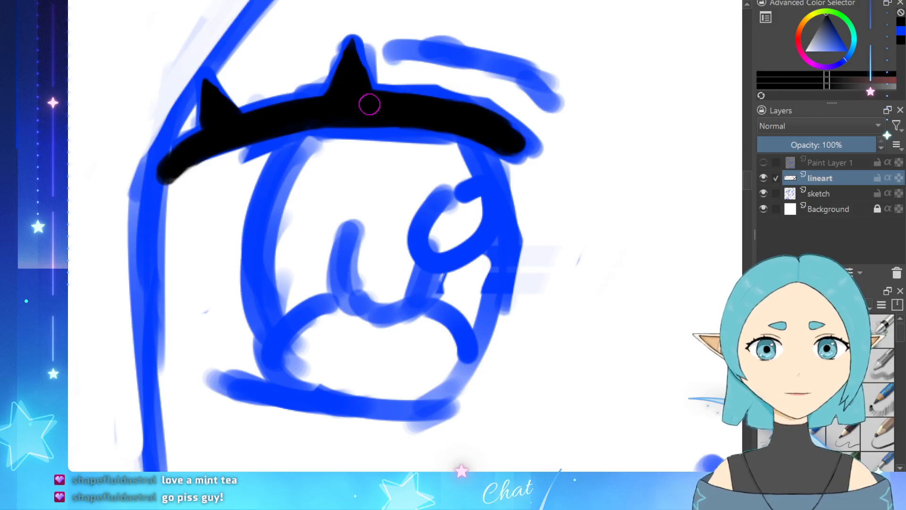
pyautogui.moveTo(248, 125)
pyautogui.mouseDown()
pyautogui.moveTo(283, 121)
pyautogui.moveTo(274, 118)
pyautogui.mouseUp()
pyautogui.hotkey('ctrl', 'z')
pyautogui.hotkey('ctrl', 'z')
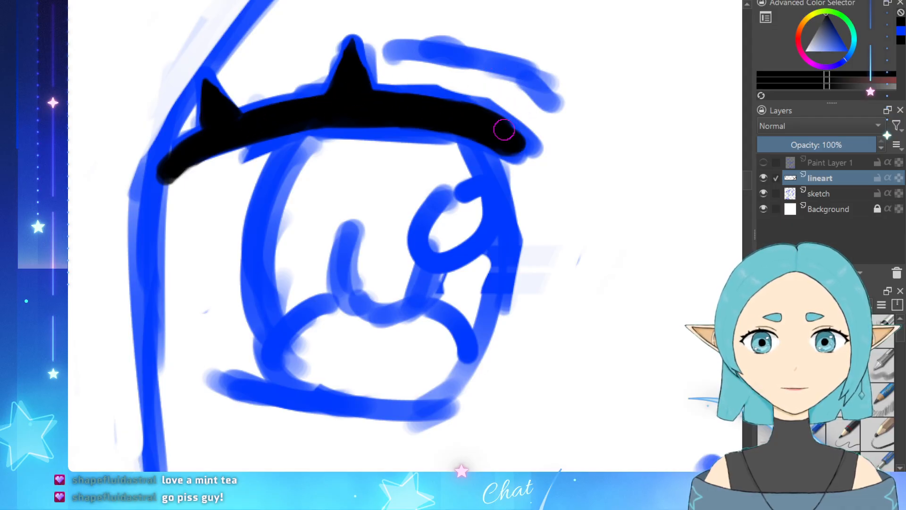
pyautogui.moveTo(504, 130); pyautogui.dragTo(516, 143)
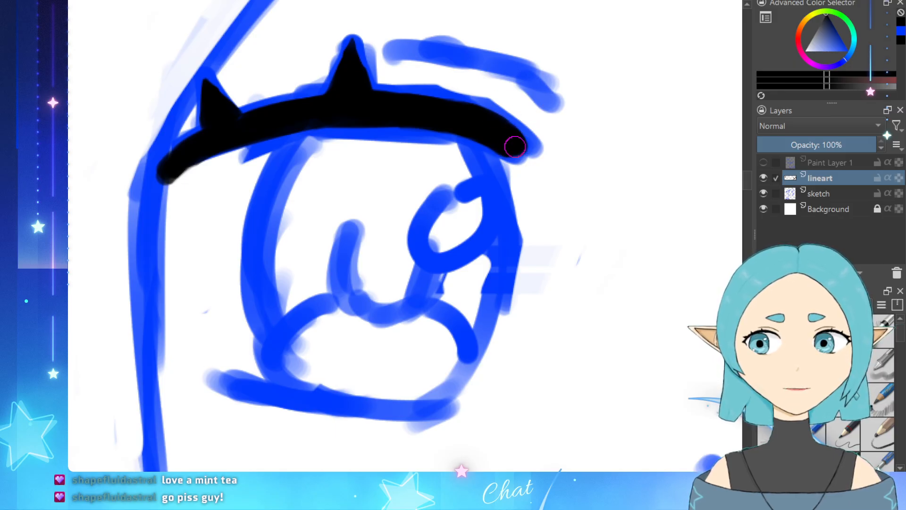
pyautogui.moveTo(507, 134); pyautogui.dragTo(519, 142)
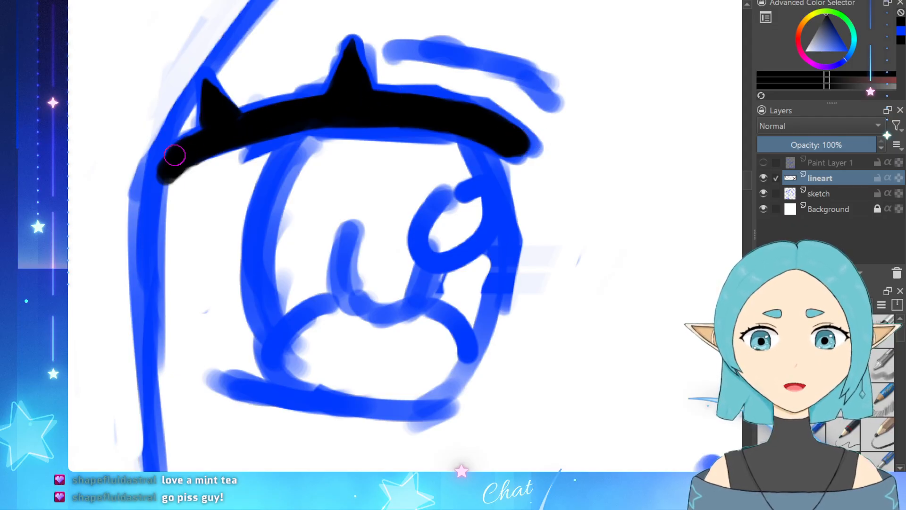
pyautogui.moveTo(193, 144); pyautogui.dragTo(165, 172)
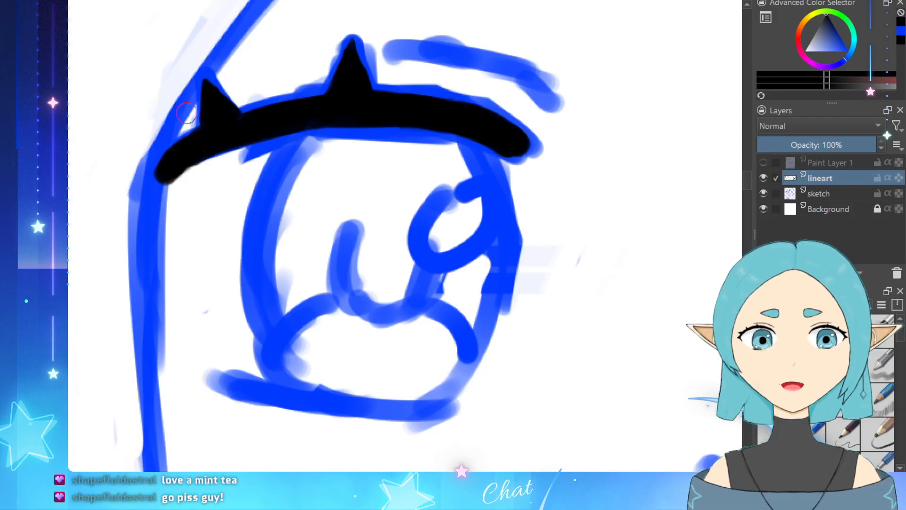
pyautogui.moveTo(178, 157); pyautogui.dragTo(161, 177)
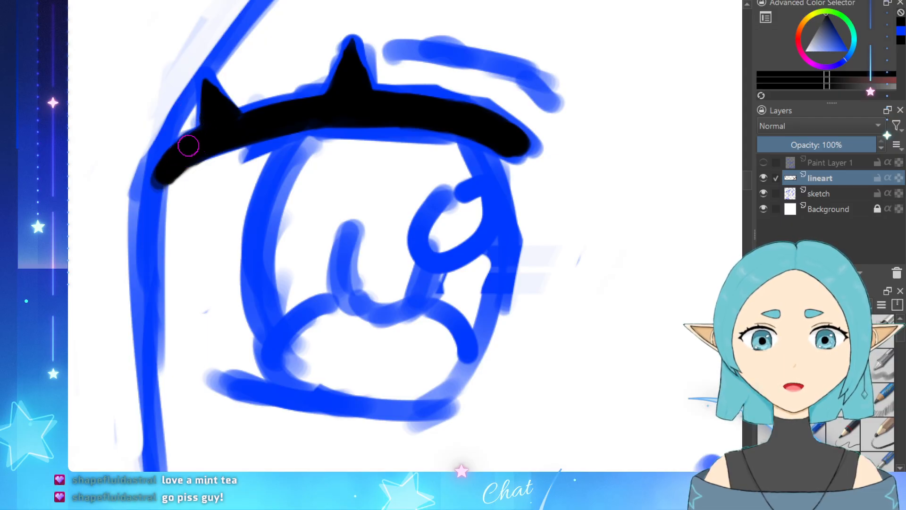
pyautogui.moveTo(214, 141); pyautogui.dragTo(182, 166)
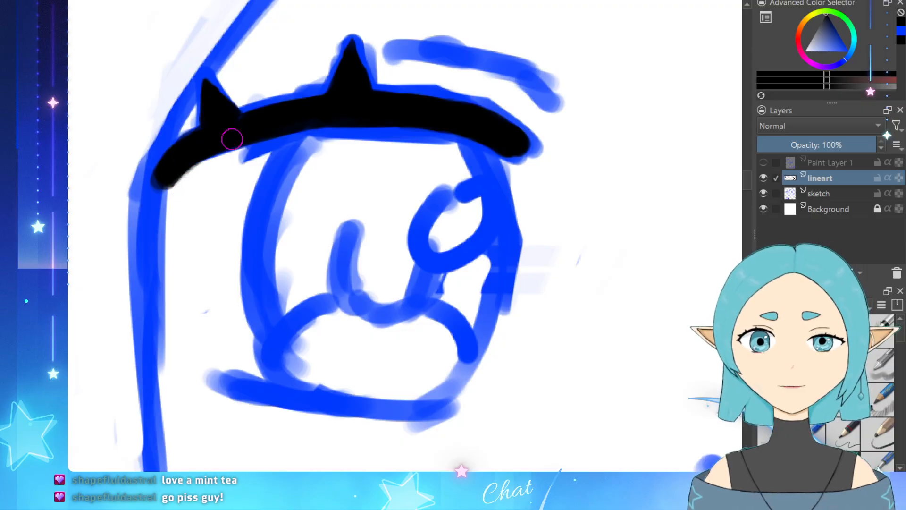
pyautogui.scroll(-3, 230, 137)
pyautogui.scroll(2, 260, 169)
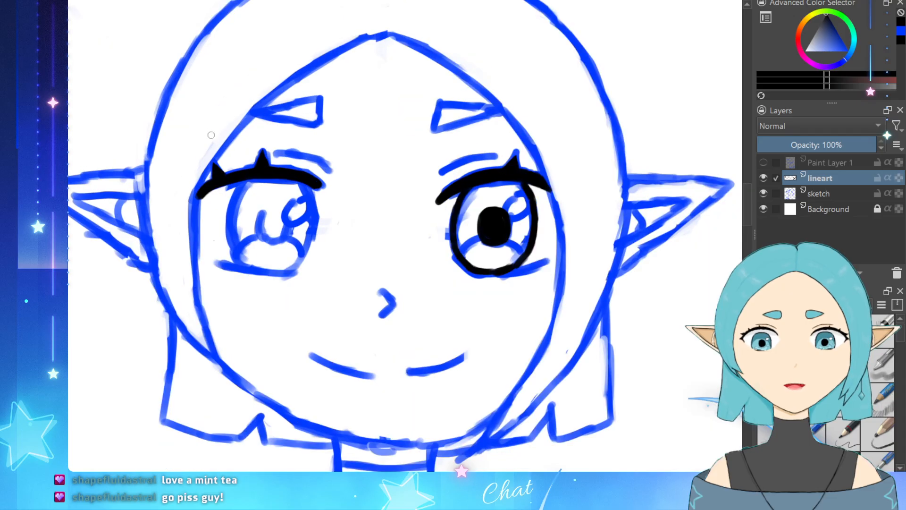
pyautogui.scroll(3, 260, 169)
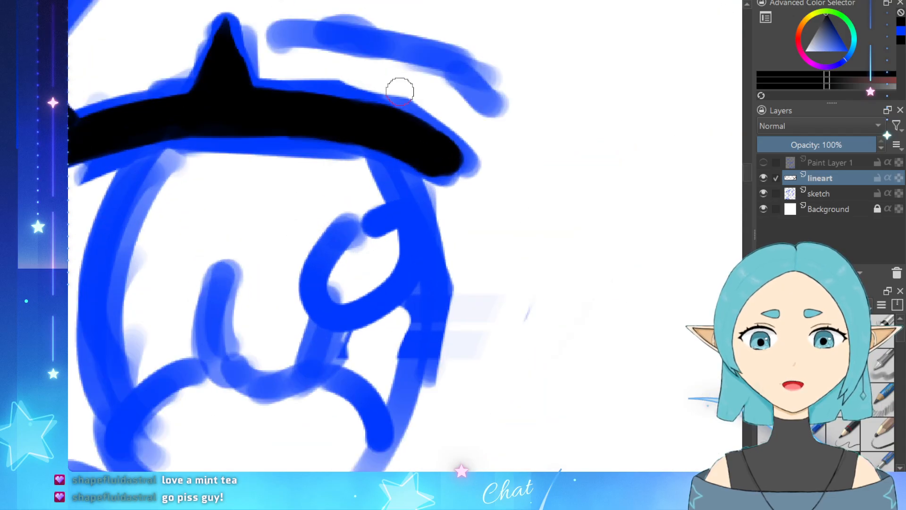
# Step: Ink the upper part of the left-hand iris outline's outer side in black, down from the lash line
pyautogui.moveTo(154, 139)
pyautogui.mouseDown()
pyautogui.moveTo(149, 162)
pyautogui.moveTo(154, 149)
pyautogui.moveTo(164, 153)
pyautogui.moveTo(166, 140)
pyautogui.moveTo(129, 181)
pyautogui.moveTo(154, 151)
pyautogui.moveTo(107, 252)
pyautogui.mouseUp()
pyautogui.hotkey('ctrl', 'z')
pyautogui.hotkey('ctrl', 'z')
pyautogui.hotkey('ctrl', 'z')
pyautogui.moveTo(158, 134); pyautogui.dragTo(115, 224)
pyautogui.moveTo(142, 158); pyautogui.dragTo(99, 255)
pyautogui.moveTo(154, 139); pyautogui.dragTo(103, 286)
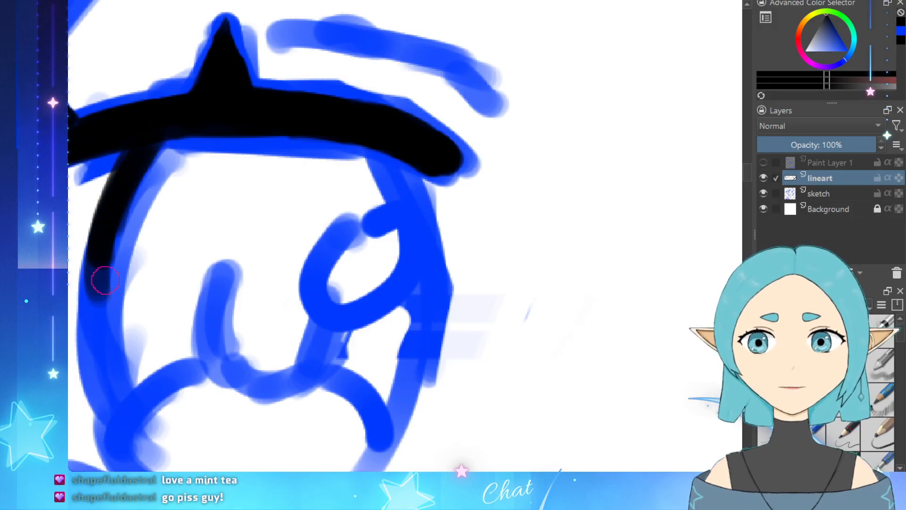
# Step: Ink a short black stroke down from the lash line to start the left-hand iris outline's inner side, trimming its inner edge
pyautogui.scroll(-3, 85, 286)
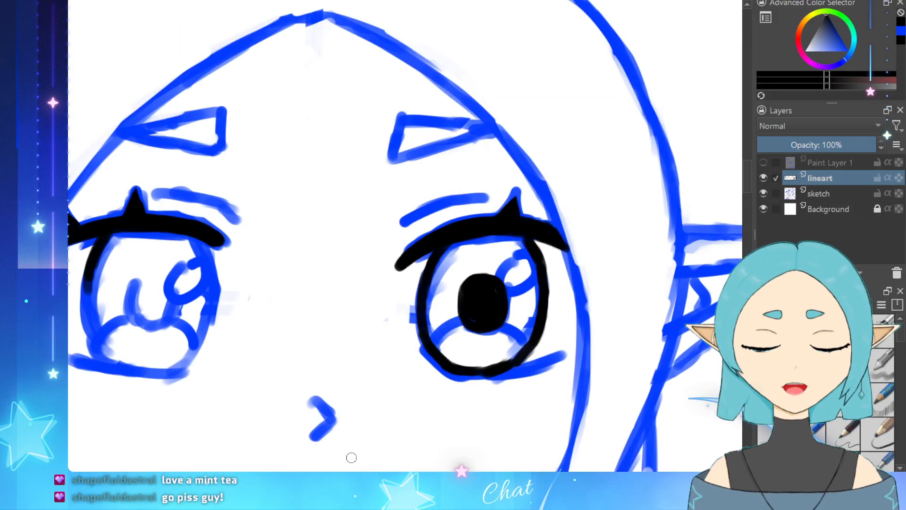
pyautogui.scroll(3, 76, 408)
pyautogui.scroll(-3, 84, 416)
pyautogui.scroll(3, 84, 417)
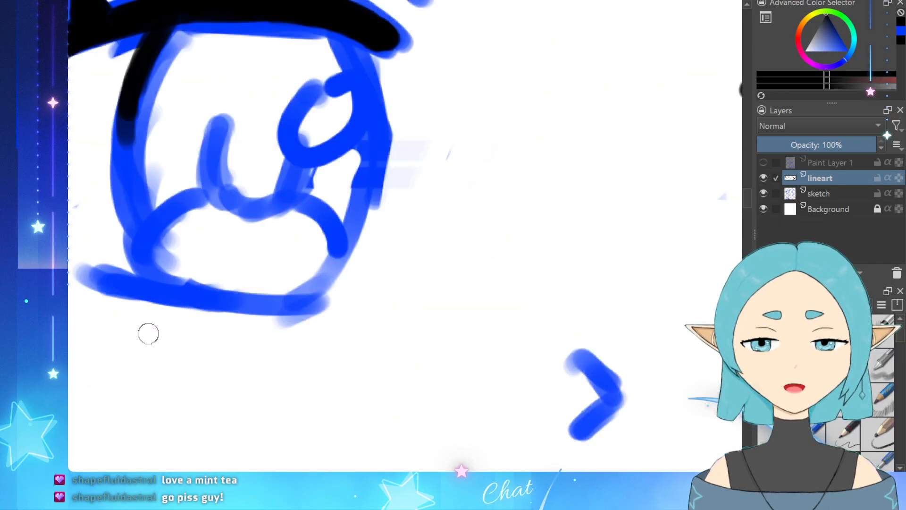
pyautogui.scroll(-2, 113, 288)
pyautogui.scroll(2, 99, 243)
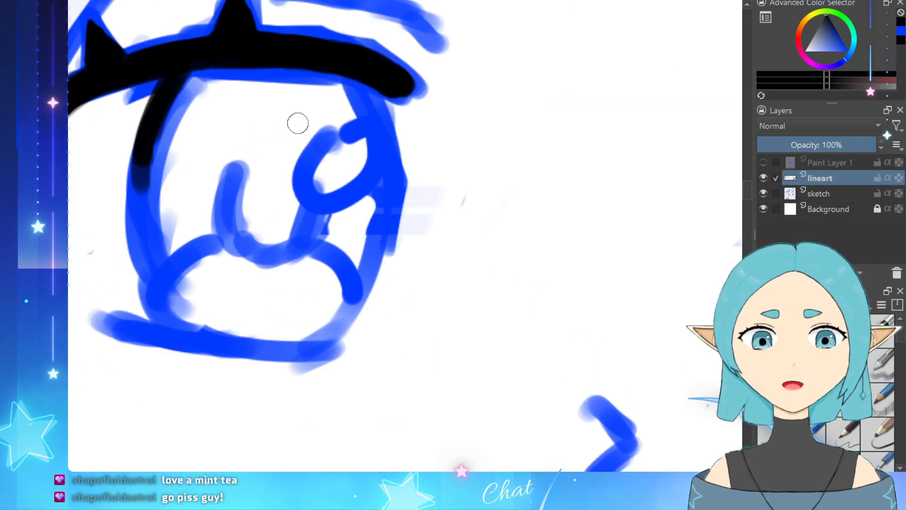
pyautogui.moveTo(354, 74)
pyautogui.mouseDown()
pyautogui.moveTo(375, 102)
pyautogui.moveTo(367, 84)
pyautogui.moveTo(382, 154)
pyautogui.moveTo(378, 105)
pyautogui.moveTo(362, 90)
pyautogui.moveTo(382, 127)
pyautogui.mouseUp()
pyautogui.hotkey('ctrl', 'z')
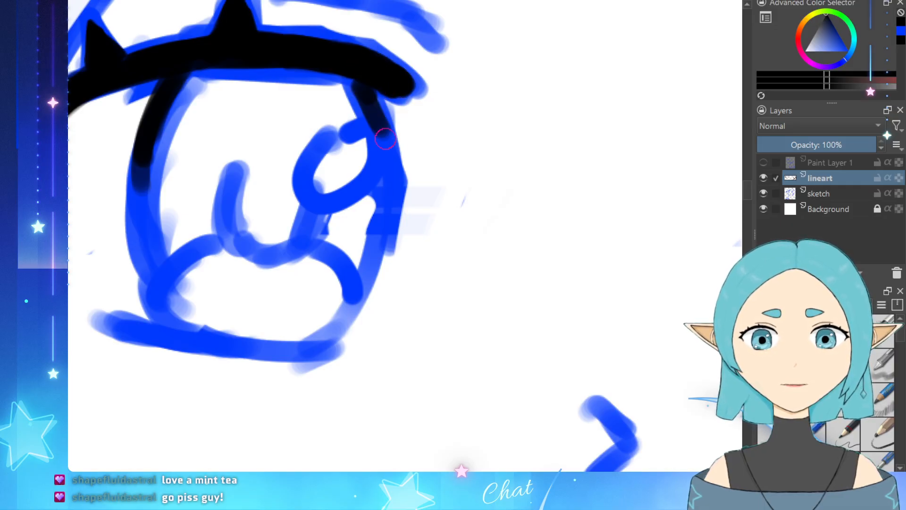
pyautogui.moveTo(363, 92); pyautogui.dragTo(382, 131)
pyautogui.hotkey('ctrl', 'z')
pyautogui.hotkey('ctrl', 'z')
pyautogui.moveTo(357, 84); pyautogui.dragTo(393, 141)
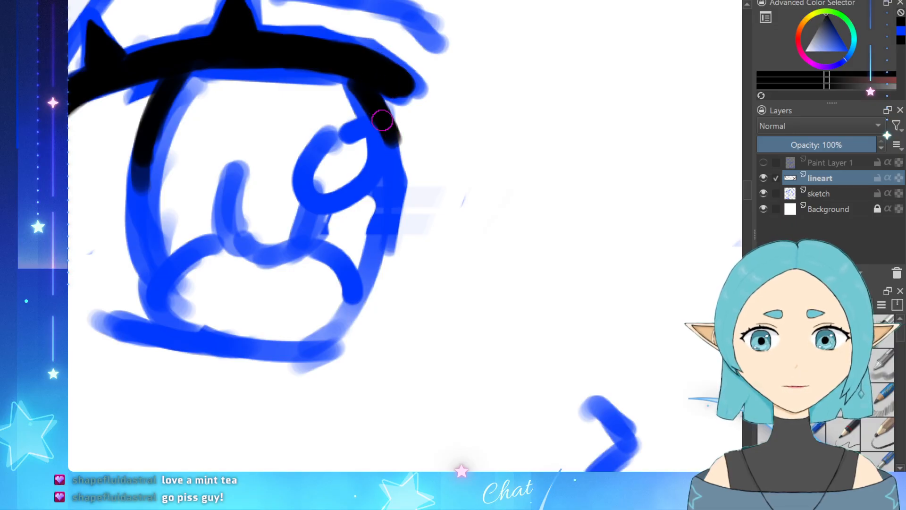
pyautogui.moveTo(336, 91); pyautogui.dragTo(359, 112)
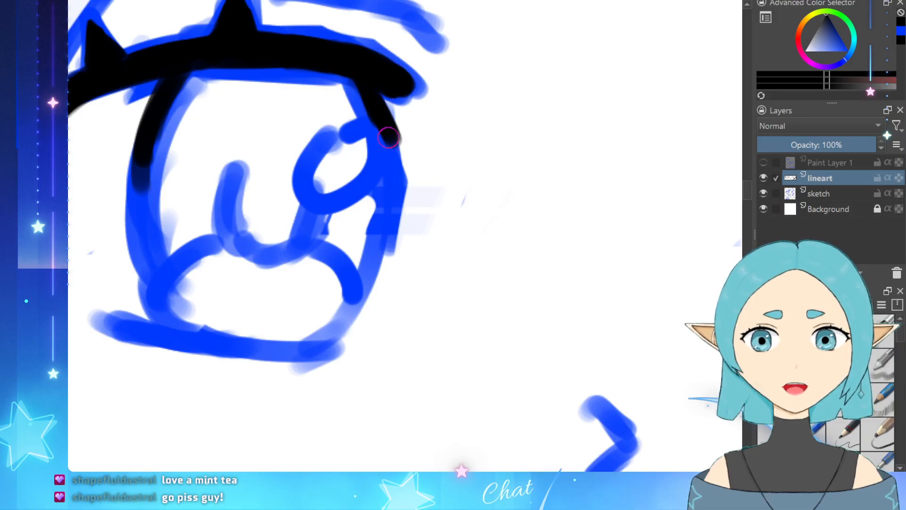
# Step: Extend the inner side of the left-hand iris outline in black past its middle, following the blue sketch
pyautogui.moveTo(388, 138); pyautogui.dragTo(392, 172)
pyautogui.moveTo(377, 120); pyautogui.dragTo(391, 176)
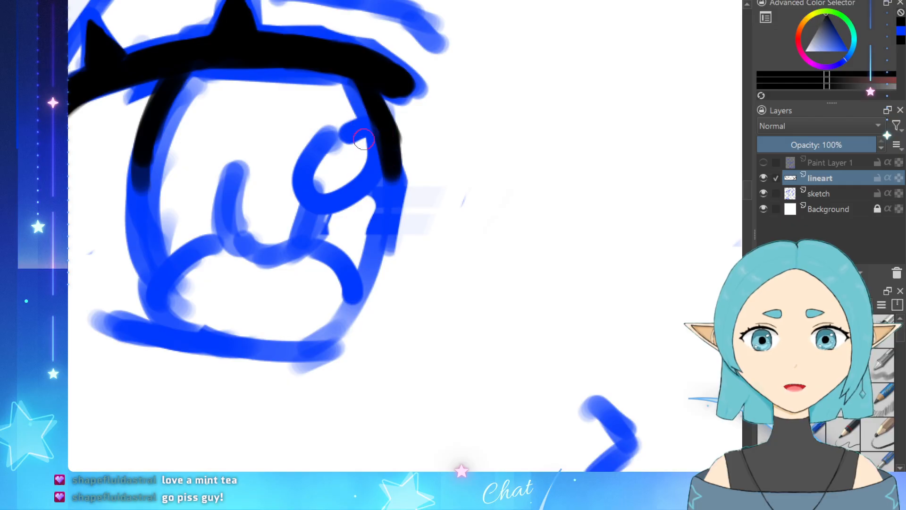
pyautogui.moveTo(363, 140)
pyautogui.mouseDown()
pyautogui.moveTo(361, 127)
pyautogui.moveTo(368, 147)
pyautogui.mouseUp()
pyautogui.hotkey('ctrl', 'z')
pyautogui.hotkey('ctrl', 'z')
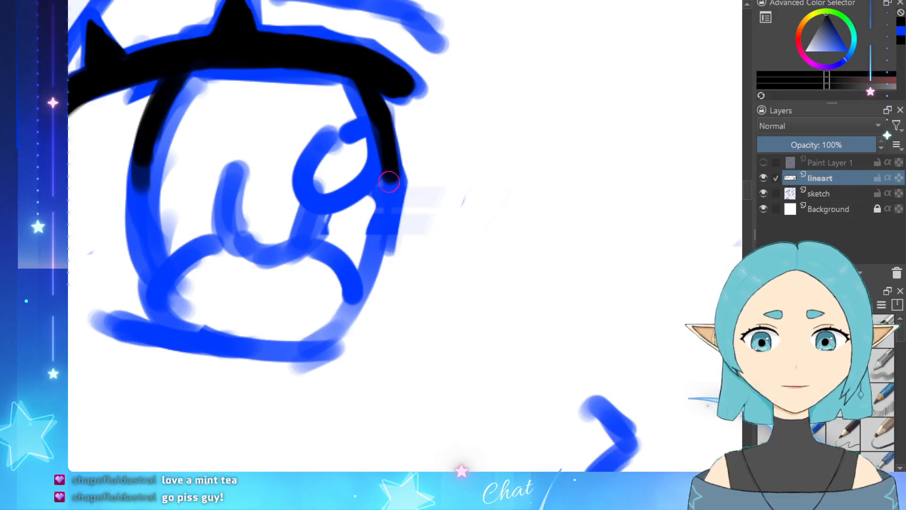
pyautogui.moveTo(389, 182); pyautogui.dragTo(376, 232)
# Step: Ink the rest of the left-hand iris outline down the outer side and around the bottom, joining it to the inner side
pyautogui.moveTo(142, 175); pyautogui.dragTo(140, 212)
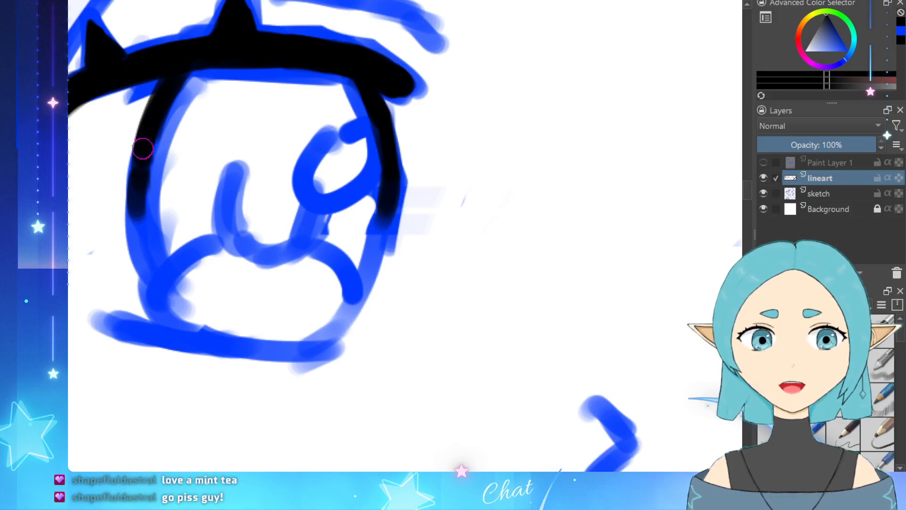
pyautogui.moveTo(142, 149); pyautogui.dragTo(146, 267)
pyautogui.moveTo(138, 208); pyautogui.dragTo(157, 287)
pyautogui.moveTo(148, 249)
pyautogui.mouseDown()
pyautogui.moveTo(172, 306)
pyautogui.moveTo(140, 260)
pyautogui.moveTo(151, 287)
pyautogui.moveTo(194, 326)
pyautogui.moveTo(248, 333)
pyautogui.mouseUp()
pyautogui.moveTo(189, 322)
pyautogui.mouseDown()
pyautogui.moveTo(284, 336)
pyautogui.moveTo(352, 289)
pyautogui.mouseUp()
pyautogui.moveTo(392, 210)
pyautogui.mouseDown()
pyautogui.moveTo(358, 284)
pyautogui.moveTo(378, 256)
pyautogui.moveTo(358, 284)
pyautogui.mouseUp()
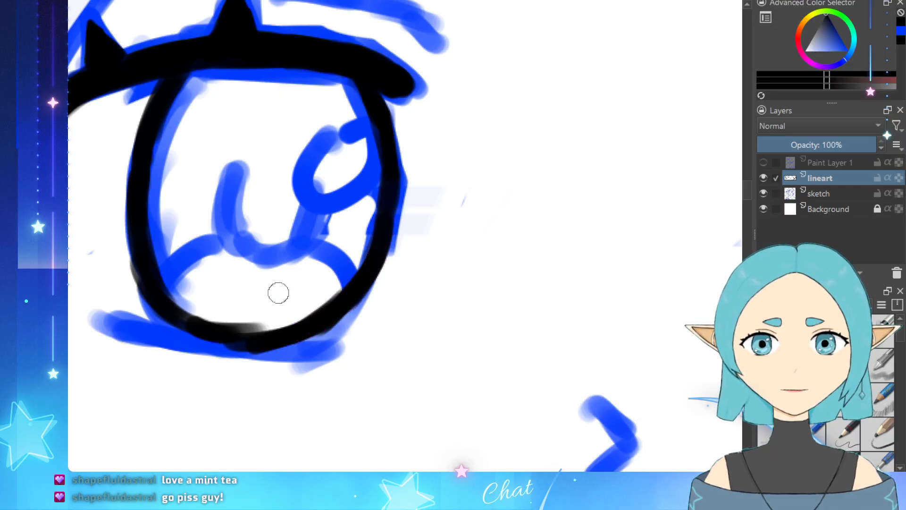
# Step: Clean up the inner and lower edges along the bottom of the left-hand iris outline into an even curve
pyautogui.moveTo(220, 313)
pyautogui.mouseDown()
pyautogui.moveTo(248, 295)
pyautogui.moveTo(228, 224)
pyautogui.moveTo(225, 303)
pyautogui.moveTo(210, 306)
pyautogui.moveTo(213, 341)
pyautogui.moveTo(199, 331)
pyautogui.moveTo(226, 337)
pyautogui.moveTo(266, 313)
pyautogui.moveTo(220, 319)
pyautogui.moveTo(249, 322)
pyautogui.moveTo(231, 322)
pyautogui.moveTo(219, 296)
pyautogui.moveTo(197, 305)
pyautogui.moveTo(190, 328)
pyautogui.moveTo(225, 335)
pyautogui.moveTo(188, 331)
pyautogui.moveTo(248, 335)
pyautogui.moveTo(268, 321)
pyautogui.moveTo(204, 310)
pyautogui.moveTo(266, 319)
pyautogui.mouseUp()
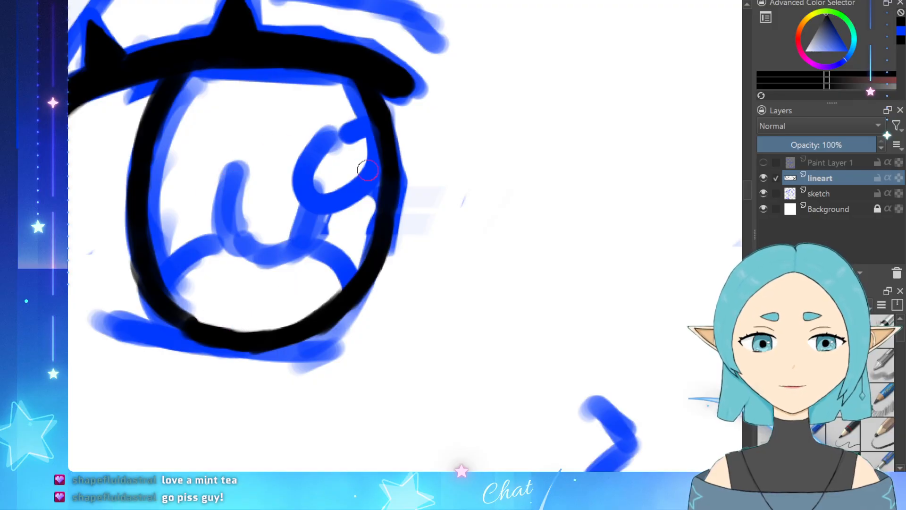
pyautogui.moveTo(461, 182); pyautogui.dragTo(465, 236)
pyautogui.hotkey('ctrl', 'z')
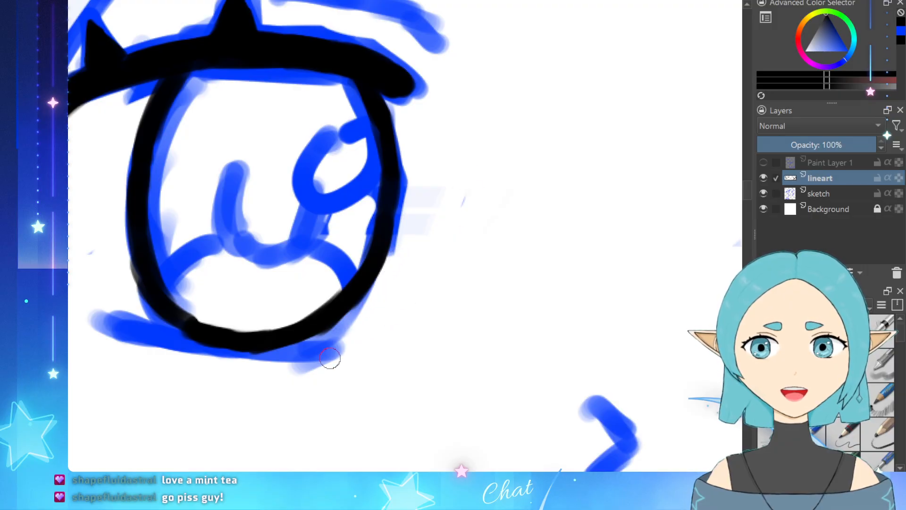
pyautogui.moveTo(330, 359); pyautogui.dragTo(339, 329)
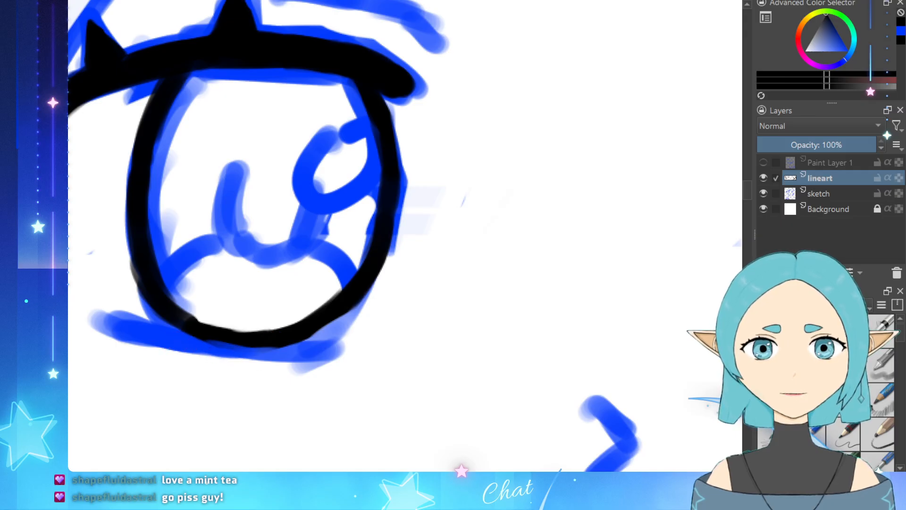
pyautogui.rightClick(278, 338)
pyautogui.click(407, 236)
# Step: Hide the sketch layer temporarily to compare the two inked eyes on their own, and show it again
pyautogui.scroll(-5, 442, 262)
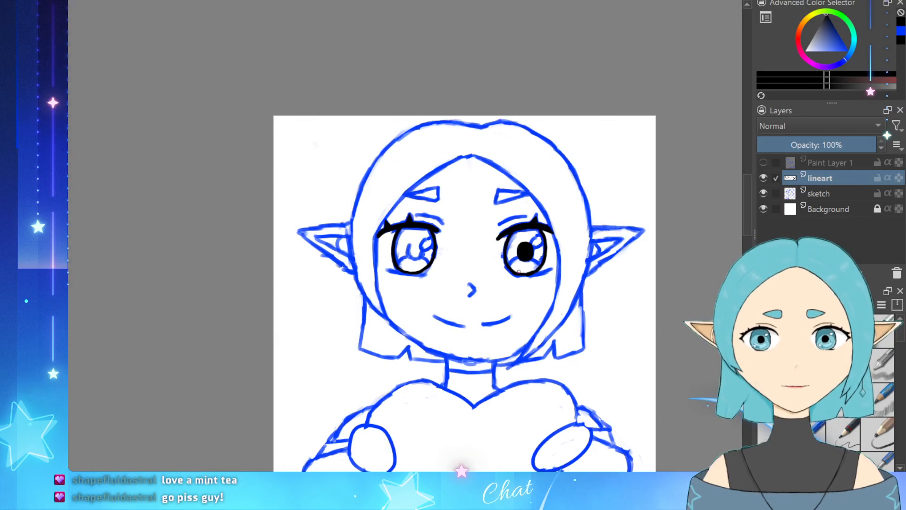
pyautogui.click(764, 194)
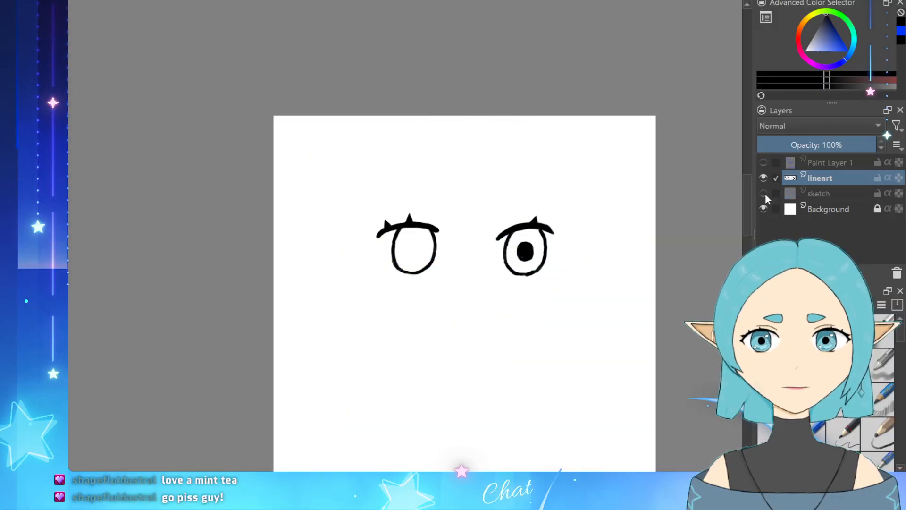
pyautogui.scroll(4, 520, 334)
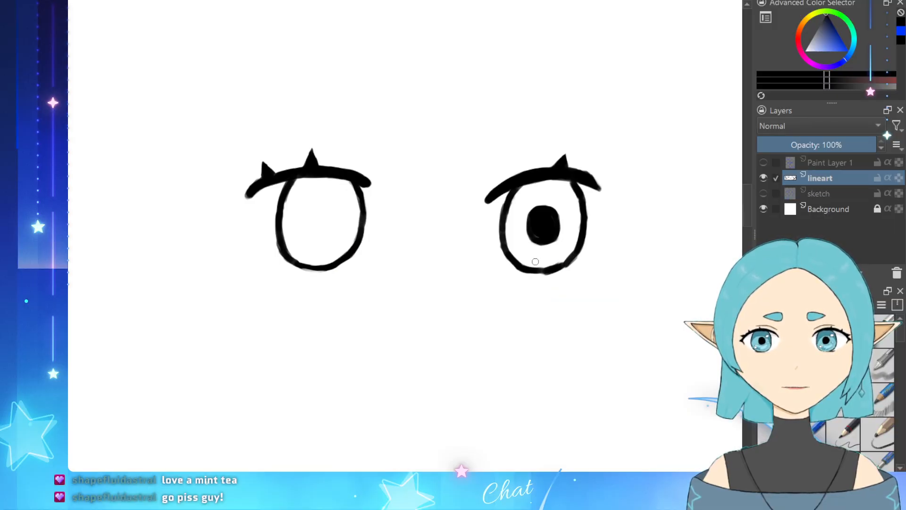
pyautogui.scroll(2, 599, 273)
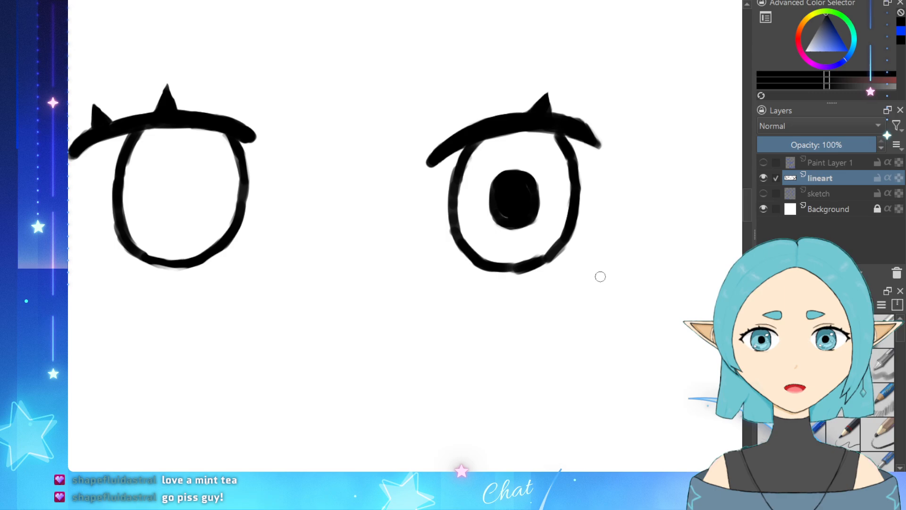
pyautogui.click(764, 195)
# Step: Ink the left-hand eye's pupil as a solid black oval over the sketched pupil, with a rounded top edge
pyautogui.scroll(1, 125, 217)
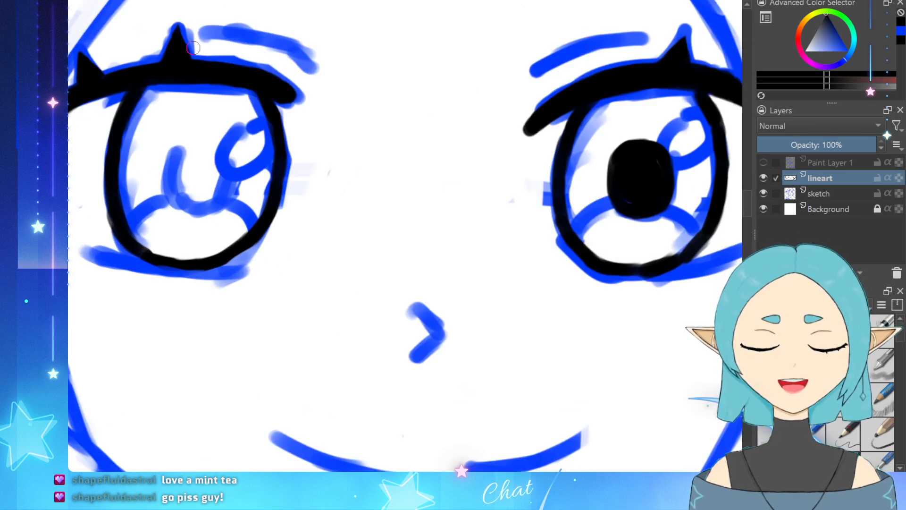
pyautogui.click(175, 145)
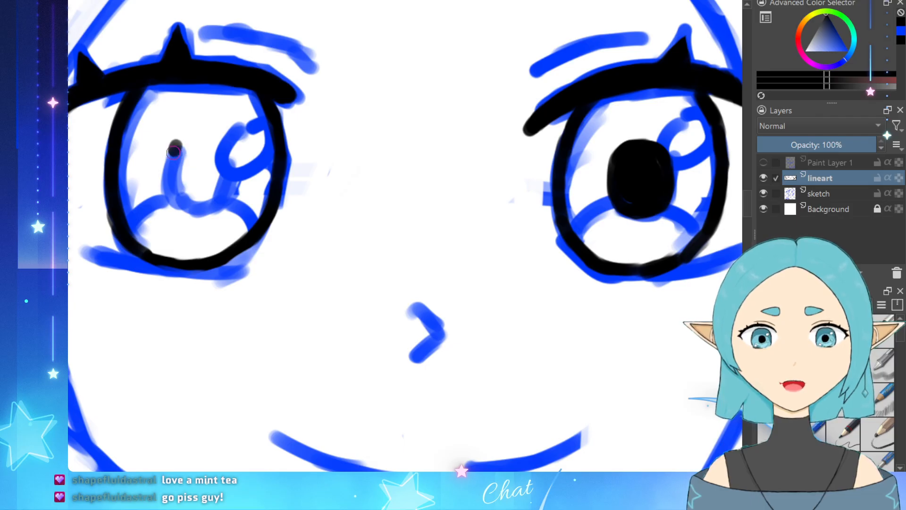
pyautogui.moveTo(174, 151)
pyautogui.mouseDown()
pyautogui.moveTo(180, 201)
pyautogui.moveTo(215, 204)
pyautogui.moveTo(232, 157)
pyautogui.mouseUp()
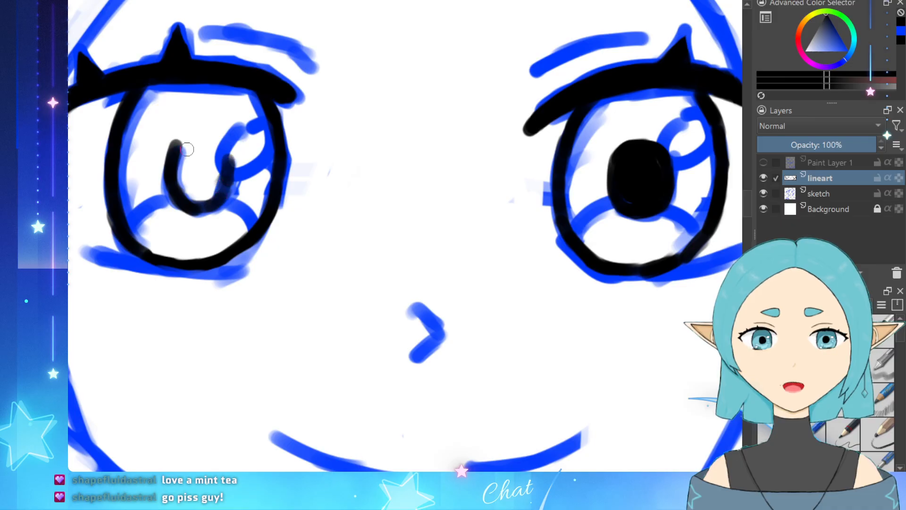
pyautogui.moveTo(171, 144)
pyautogui.mouseDown()
pyautogui.moveTo(201, 130)
pyautogui.moveTo(191, 132)
pyautogui.moveTo(225, 144)
pyautogui.moveTo(210, 145)
pyautogui.moveTo(199, 169)
pyautogui.moveTo(185, 168)
pyautogui.moveTo(196, 151)
pyautogui.moveTo(206, 150)
pyautogui.moveTo(182, 176)
pyautogui.moveTo(209, 194)
pyautogui.moveTo(211, 155)
pyautogui.moveTo(221, 160)
pyautogui.moveTo(188, 143)
pyautogui.moveTo(207, 156)
pyautogui.moveTo(224, 141)
pyautogui.moveTo(166, 140)
pyautogui.moveTo(209, 126)
pyautogui.mouseUp()
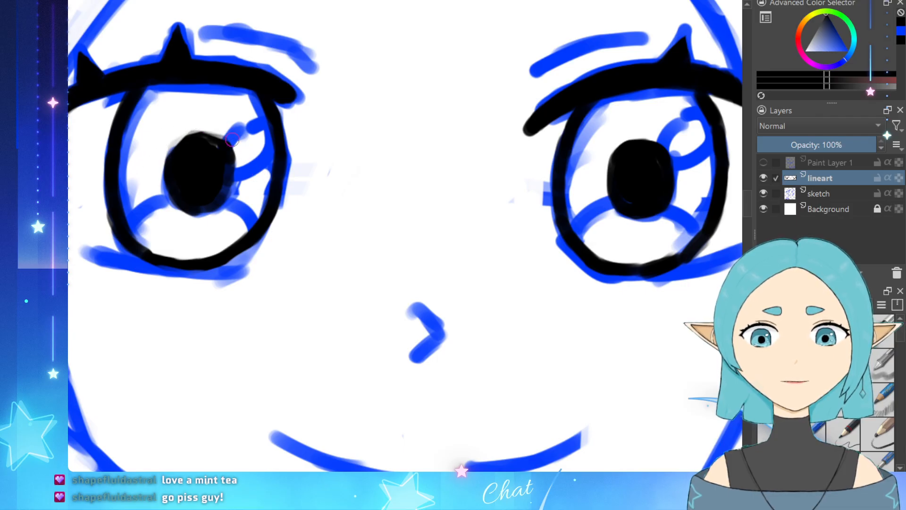
pyautogui.moveTo(208, 142)
pyautogui.mouseDown()
pyautogui.moveTo(178, 144)
pyautogui.moveTo(189, 141)
pyautogui.mouseUp()
pyautogui.hotkey('ctrl', 'z')
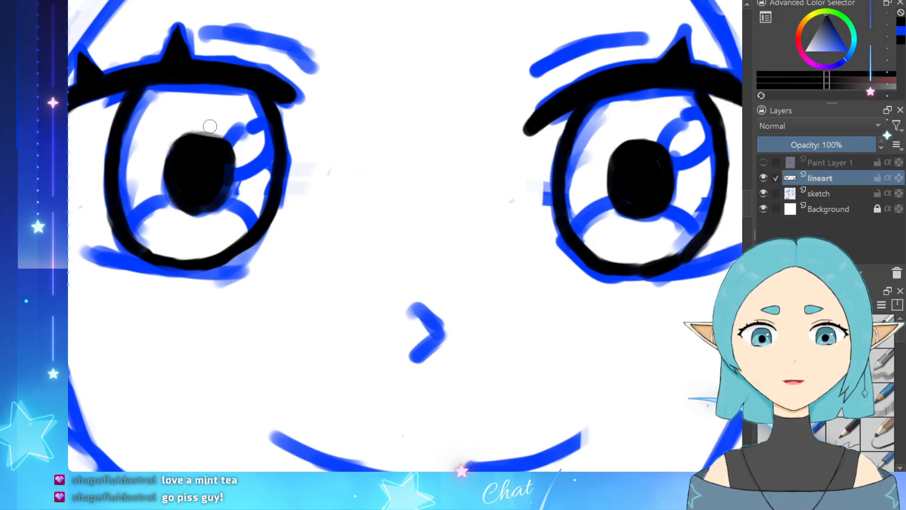
pyautogui.hotkey('ctrl', 'shift', 'z')
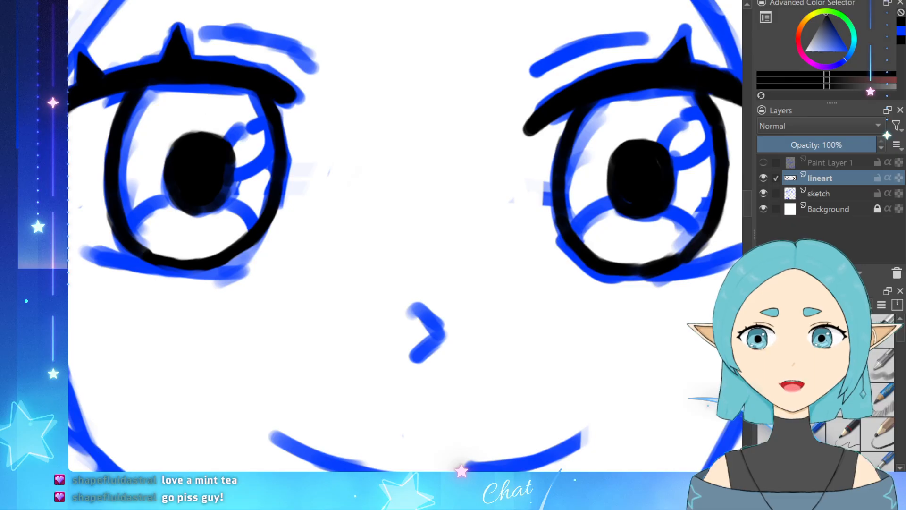
# Step: Ink the nose as a small black angled mark following the blue sketch
pyautogui.scroll(-6, 223, 71)
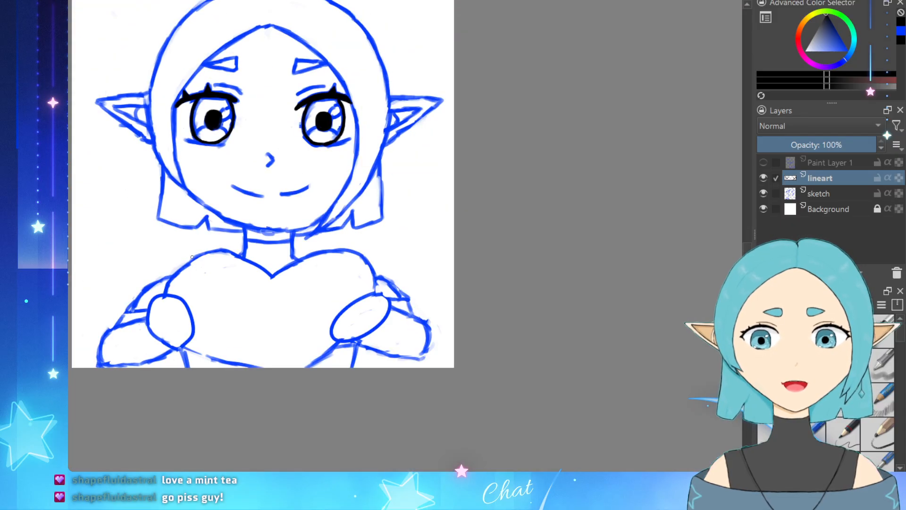
pyautogui.scroll(5, 211, 84)
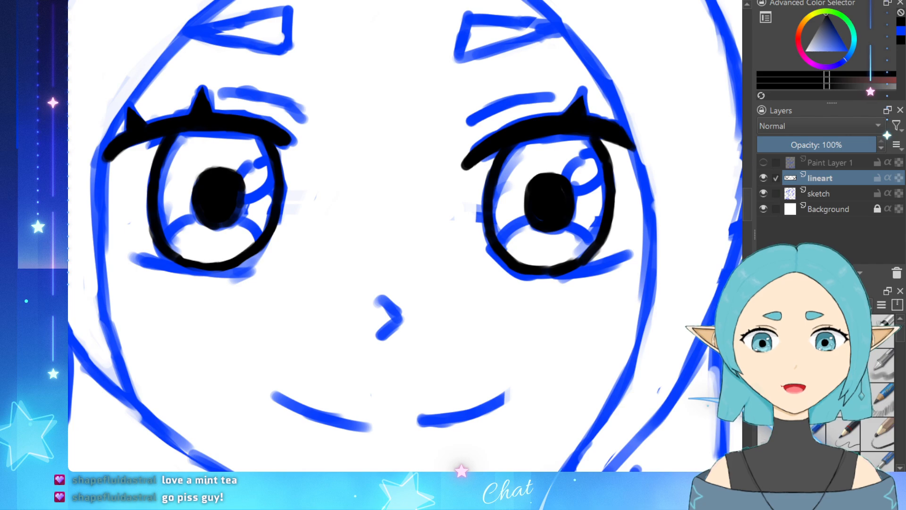
pyautogui.scroll(2, 409, 398)
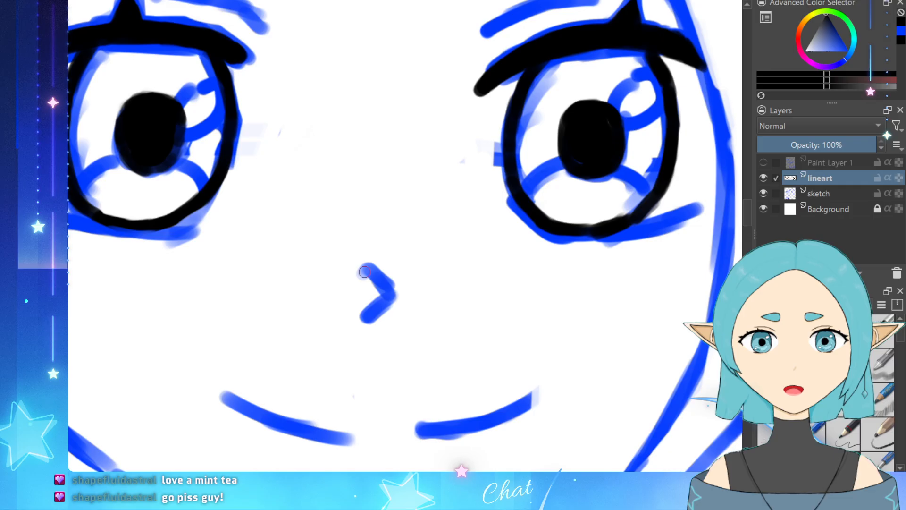
pyautogui.moveTo(369, 273)
pyautogui.mouseDown()
pyautogui.moveTo(388, 288)
pyautogui.moveTo(378, 306)
pyautogui.mouseUp()
pyautogui.hotkey('ctrl', 'z')
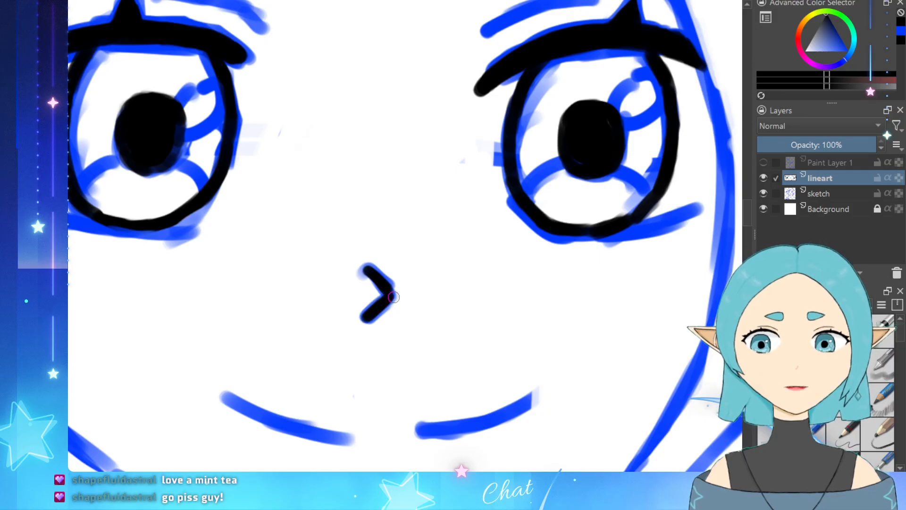
# Step: Ink the right-hand half of the smile as a black curve following the blue sketch
pyautogui.scroll(-4, 394, 297)
pyautogui.scroll(3, 398, 325)
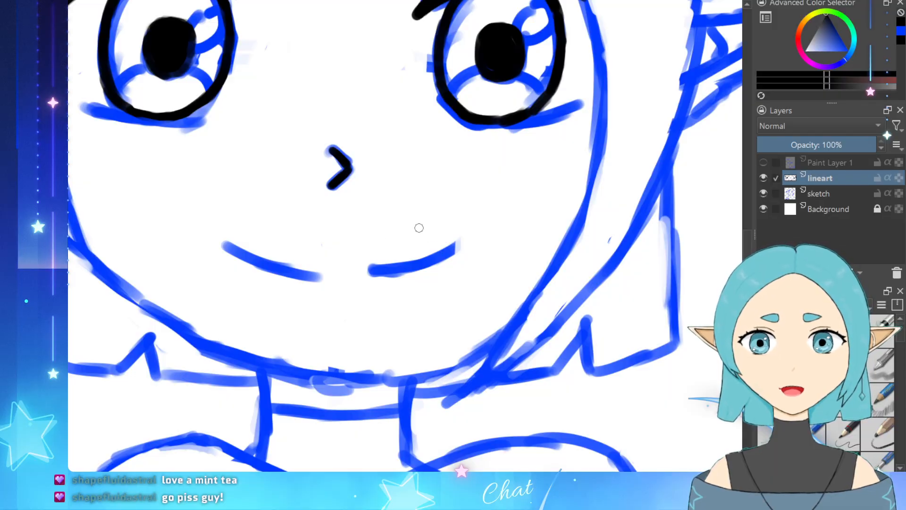
pyautogui.moveTo(371, 274)
pyautogui.mouseDown()
pyautogui.moveTo(401, 270)
pyautogui.moveTo(392, 270)
pyautogui.moveTo(469, 237)
pyautogui.mouseUp()
pyautogui.hotkey('ctrl', 'z')
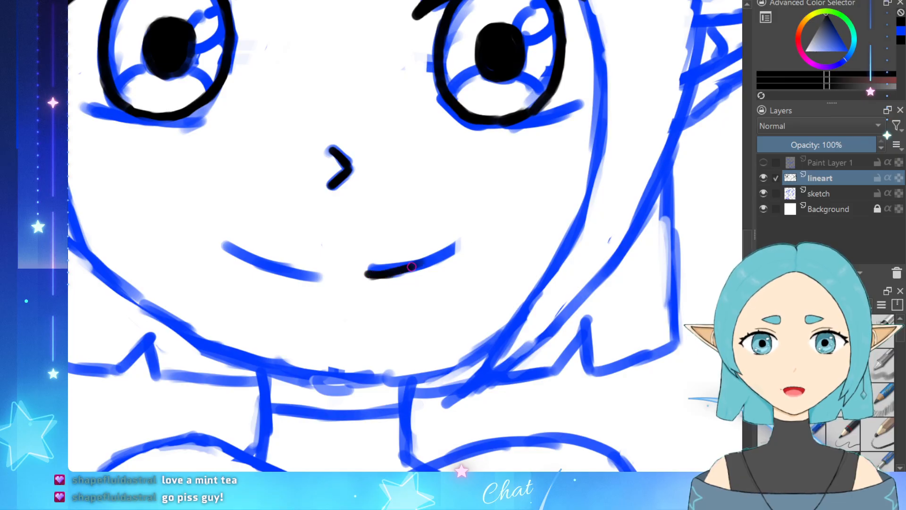
pyautogui.hotkey('ctrl', 'z')
pyautogui.moveTo(392, 273); pyautogui.dragTo(434, 259)
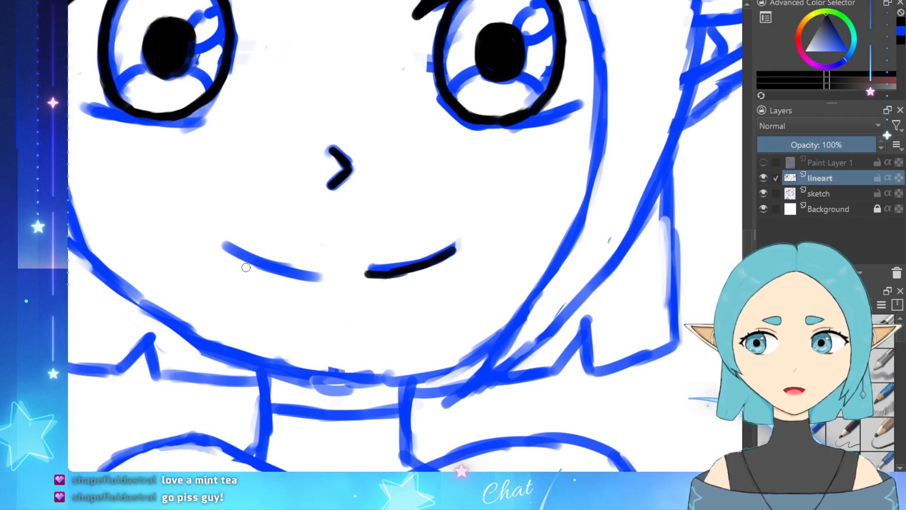
# Step: Ink the left-hand half of the smile in black and extend the inner ends of both halves toward the central gap
pyautogui.moveTo(235, 251); pyautogui.dragTo(272, 267)
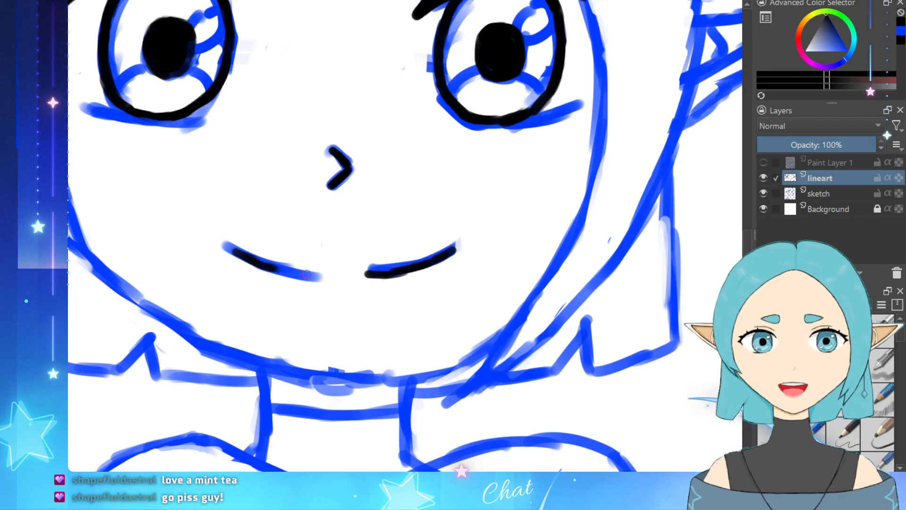
pyautogui.hotkey('ctrl', 'z')
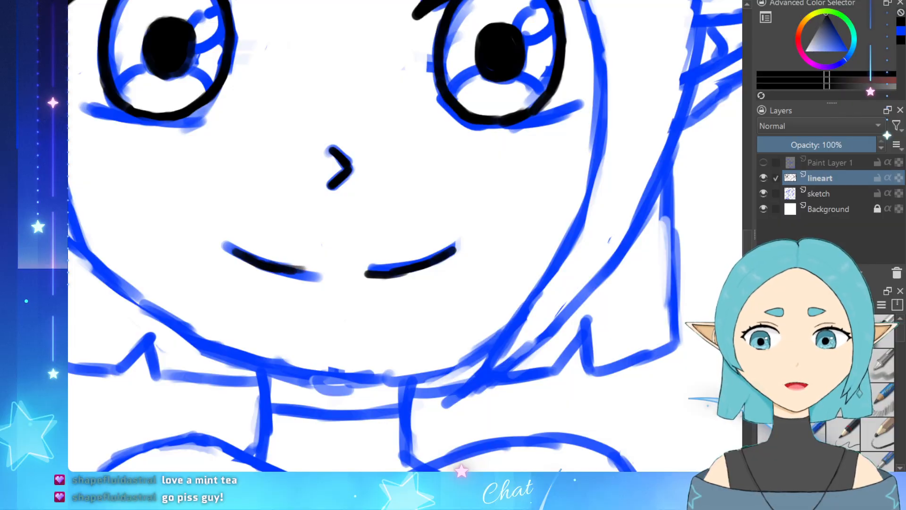
pyautogui.moveTo(297, 271); pyautogui.dragTo(325, 277)
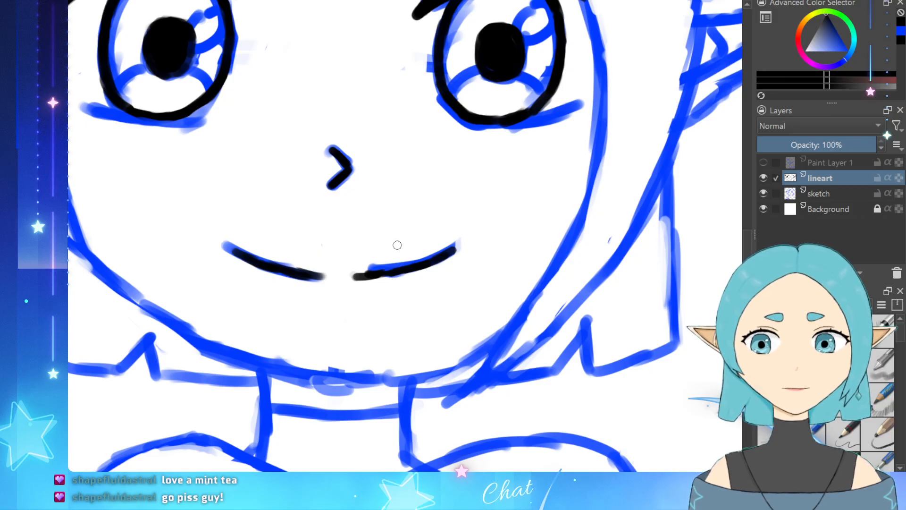
pyautogui.scroll(-5, 397, 245)
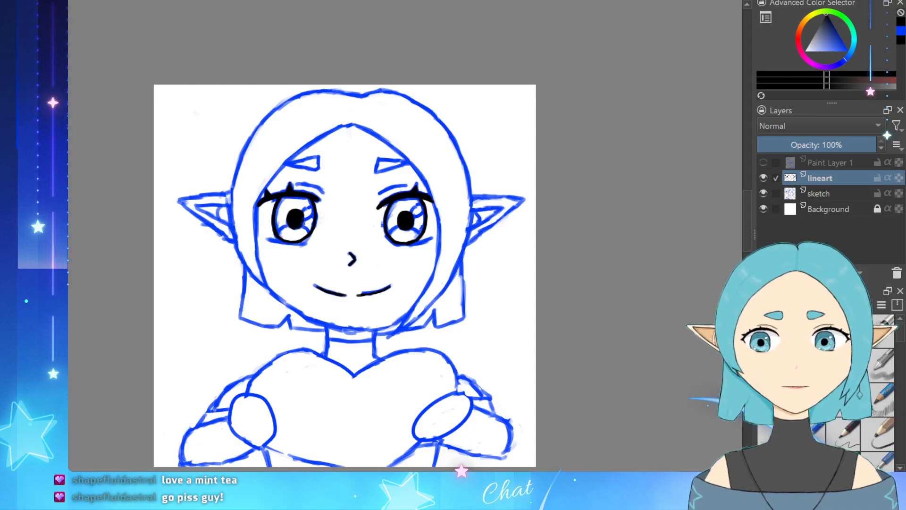
# Step: Ink the right-hand eyebrow as a black triangular outline over the blue sketch, tapering to a point at its outer end
pyautogui.scroll(1, 312, 283)
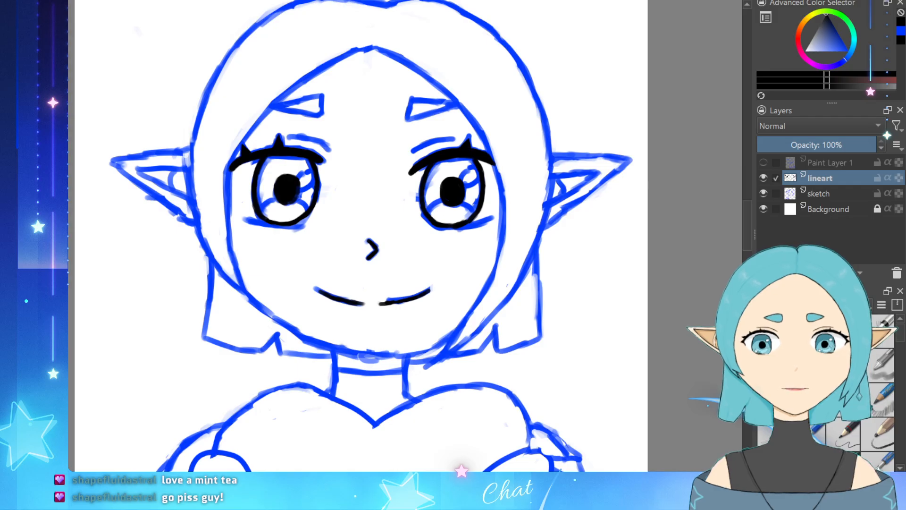
pyautogui.scroll(3, 406, 47)
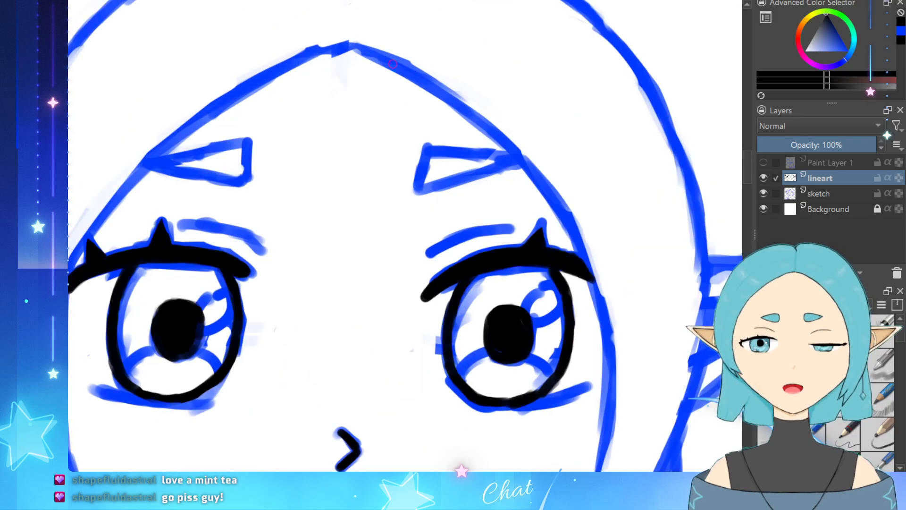
pyautogui.scroll(1, 532, 121)
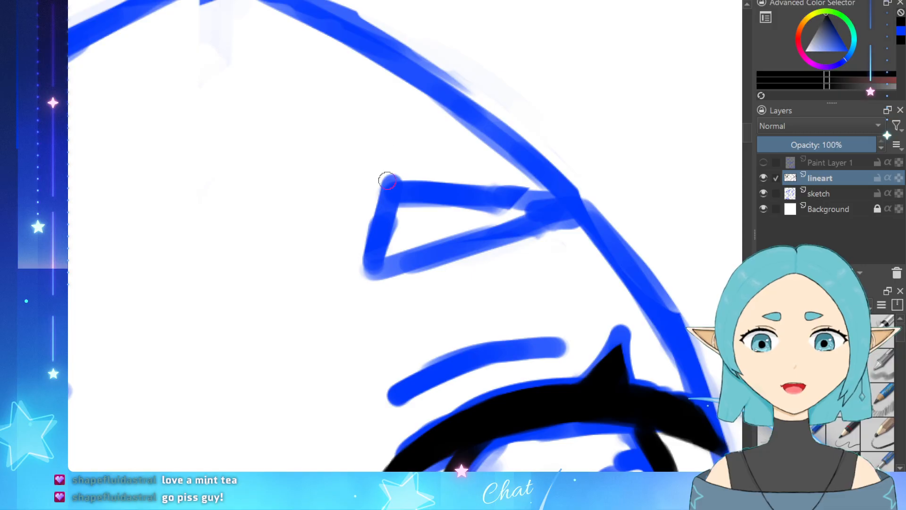
pyautogui.moveTo(386, 164); pyautogui.dragTo(377, 262)
pyautogui.moveTo(393, 172); pyautogui.dragTo(449, 173)
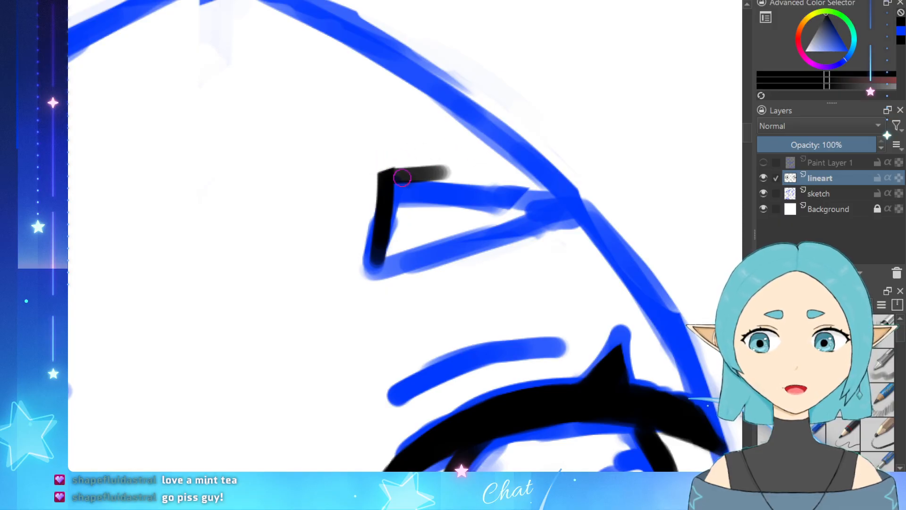
pyautogui.moveTo(391, 173); pyautogui.dragTo(550, 194)
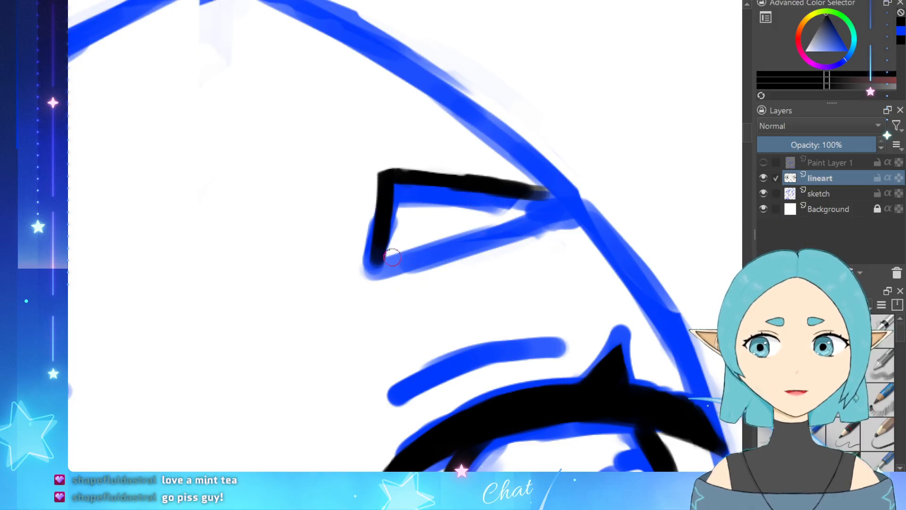
pyautogui.moveTo(392, 258)
pyautogui.mouseDown()
pyautogui.moveTo(551, 197)
pyautogui.moveTo(540, 205)
pyautogui.moveTo(558, 194)
pyautogui.moveTo(521, 193)
pyautogui.moveTo(556, 187)
pyautogui.mouseUp()
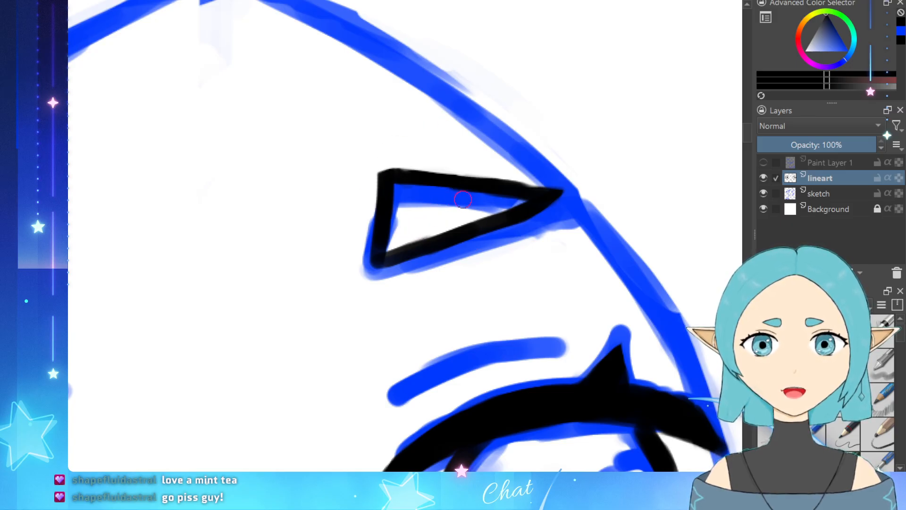
# Step: Ink the short inner edge of the left-hand eyebrow as a black vertical line over the sketch
pyautogui.scroll(-5, 486, 197)
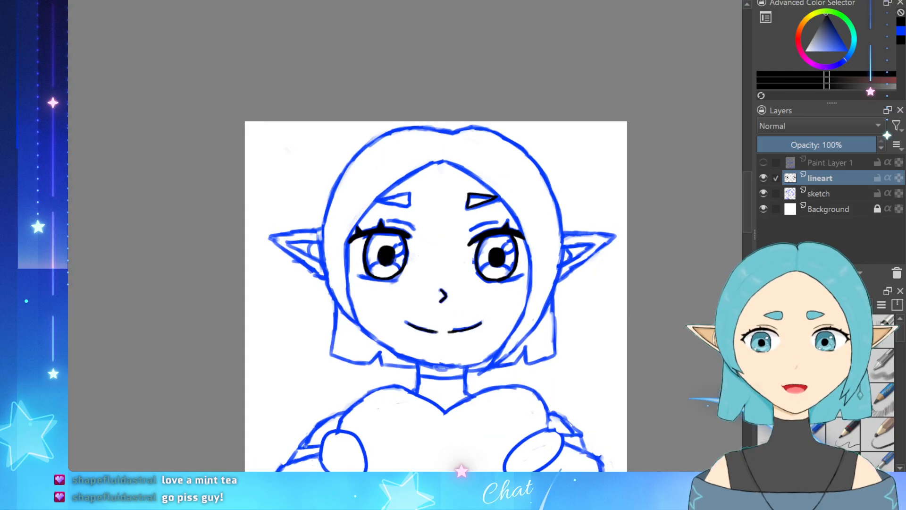
pyautogui.scroll(3, 396, 245)
pyautogui.scroll(5, 384, 129)
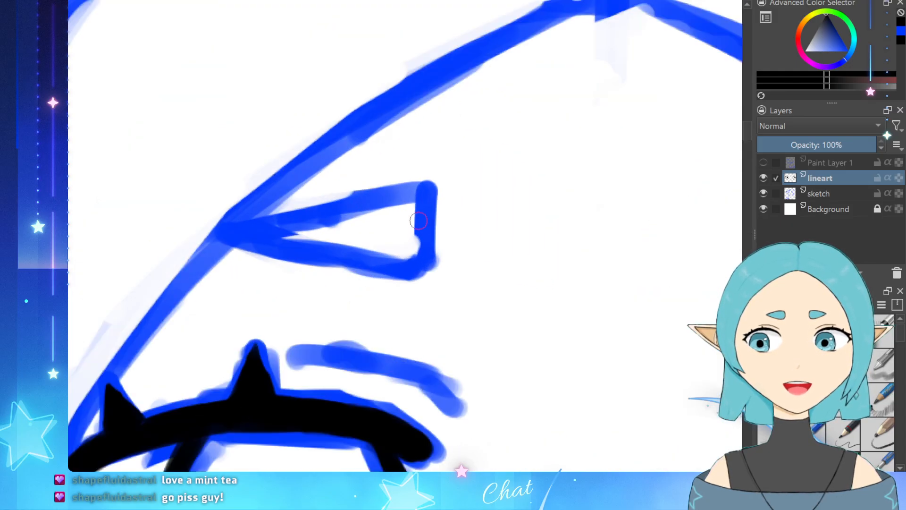
pyautogui.scroll(2, 511, 205)
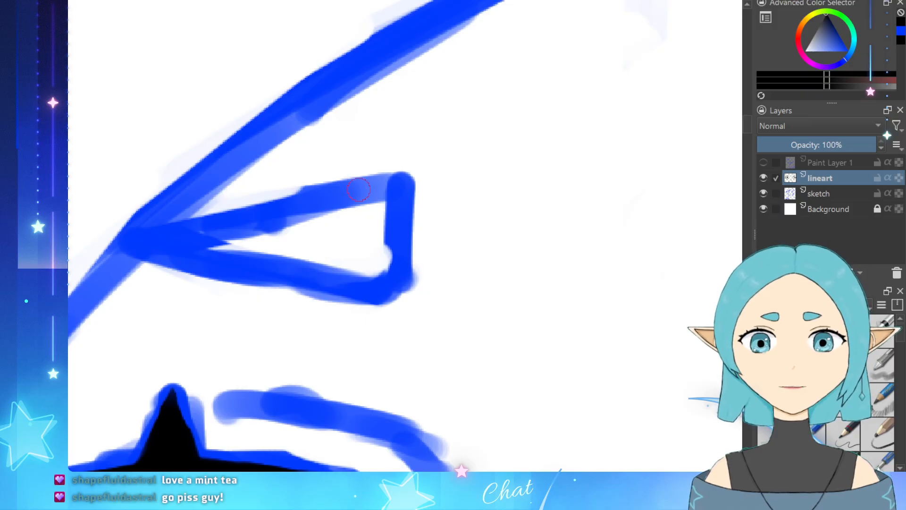
pyautogui.moveTo(398, 187); pyautogui.dragTo(395, 257)
pyautogui.moveTo(397, 227); pyautogui.dragTo(395, 258)
pyautogui.moveTo(401, 180)
pyautogui.mouseDown()
pyautogui.moveTo(345, 185)
pyautogui.moveTo(339, 196)
pyautogui.mouseUp()
pyautogui.hotkey('ctrl', 'z')
pyautogui.moveTo(166, 237); pyautogui.dragTo(267, 218)
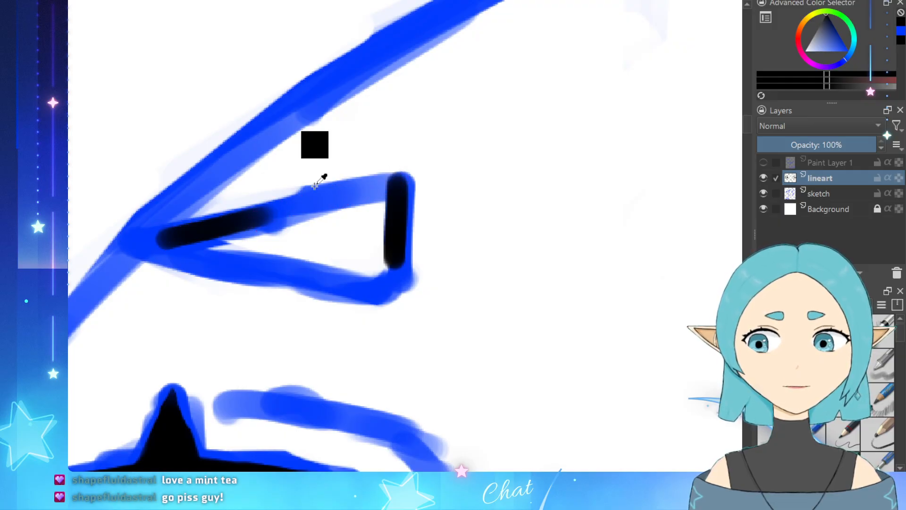
pyautogui.hotkey('ctrl', 'z')
pyautogui.rightClick(310, 170)
pyautogui.click(163, 329)
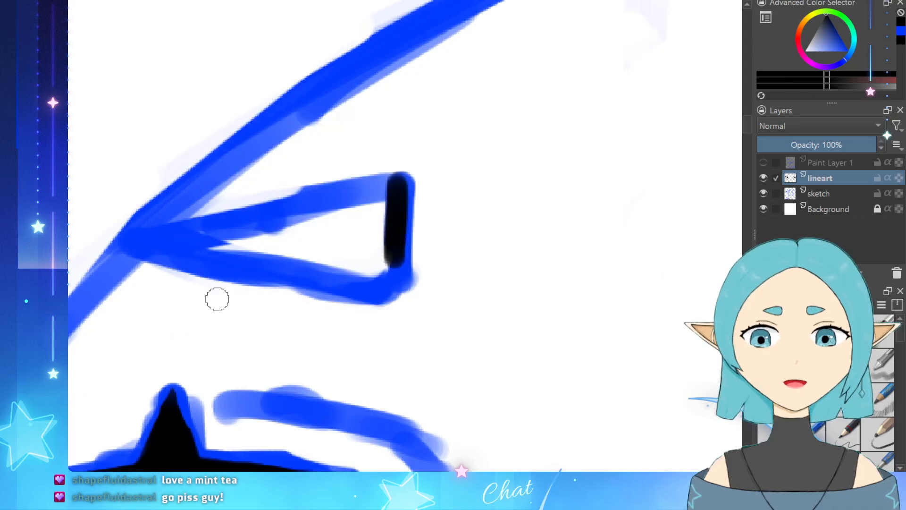
# Step: Ink the upper edge of the left-hand eyebrow in black from its outer point to the top of the inner edge
pyautogui.scroll(-5, 374, 303)
pyautogui.scroll(3, 415, 250)
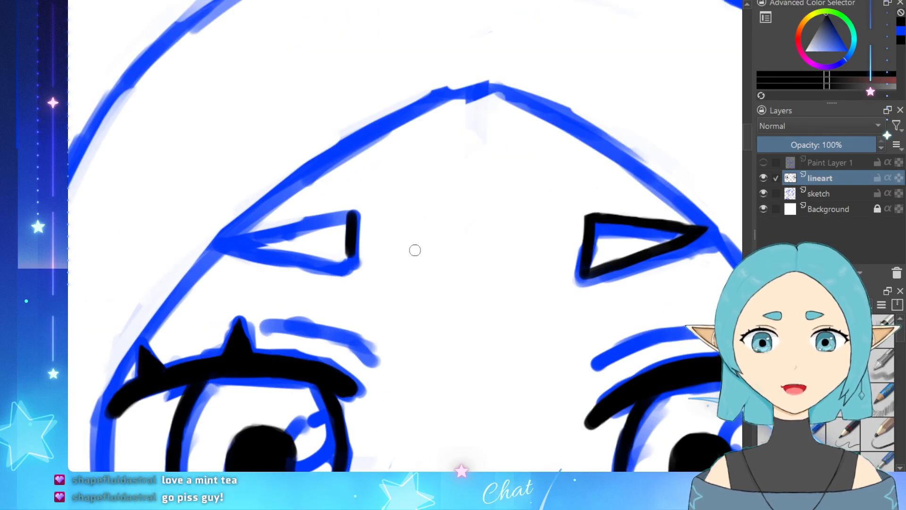
pyautogui.moveTo(275, 233); pyautogui.dragTo(324, 220)
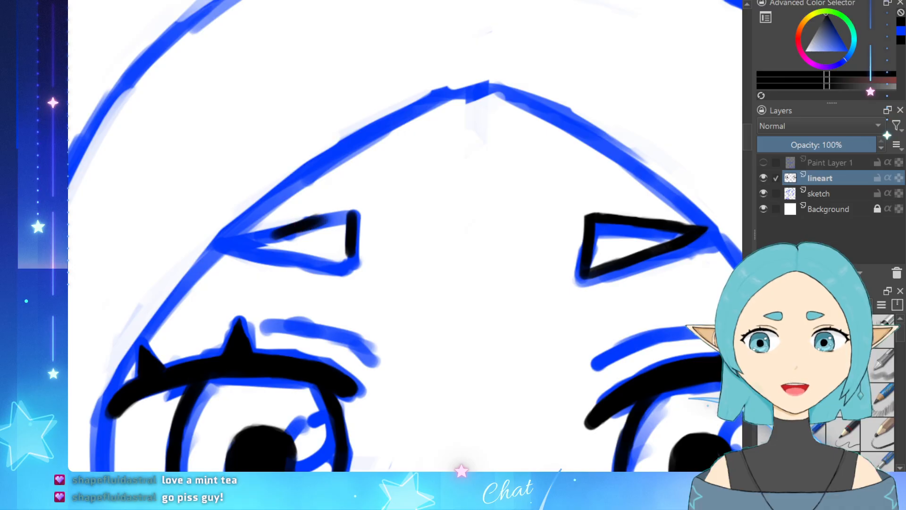
pyautogui.hotkey('ctrl', 'z')
pyautogui.hotkey('ctrl', 'z')
pyautogui.moveTo(253, 237)
pyautogui.mouseDown()
pyautogui.moveTo(330, 213)
pyautogui.moveTo(310, 219)
pyautogui.mouseUp()
pyautogui.hotkey('ctrl', 'z')
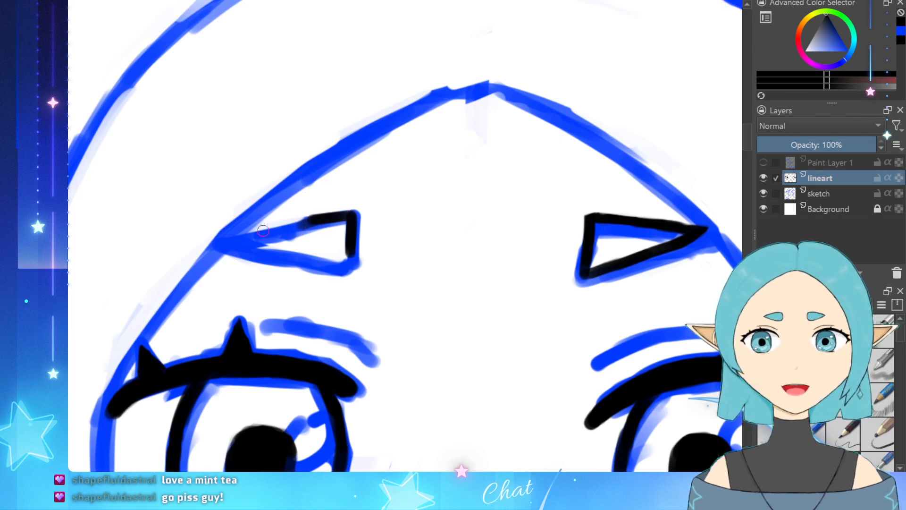
pyautogui.moveTo(246, 232); pyautogui.dragTo(326, 217)
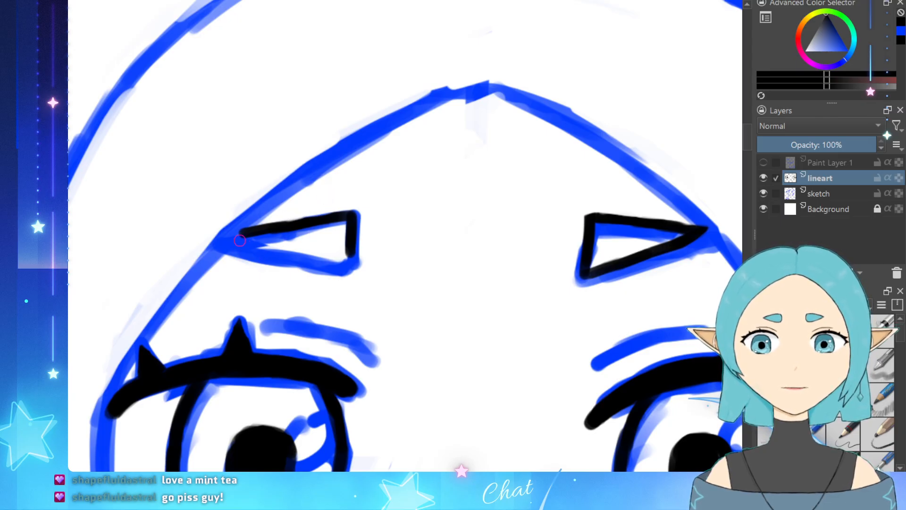
# Step: Ink the lower edge of the left-hand eyebrow in black, closing the triangle between its outer point and inner edge
pyautogui.moveTo(240, 240); pyautogui.dragTo(296, 255)
pyautogui.hotkey('ctrl', 'z')
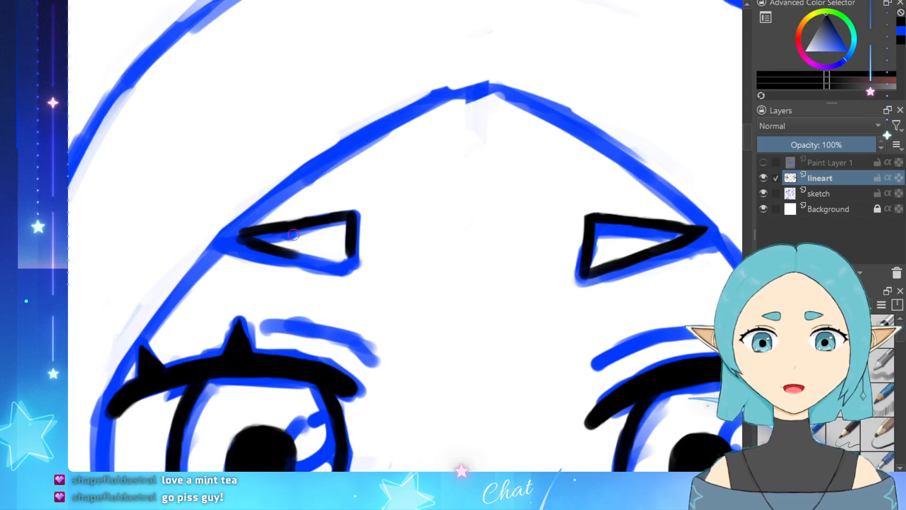
pyautogui.hotkey('ctrl', 'z')
pyautogui.hotkey('ctrl', 'z')
pyautogui.moveTo(239, 236)
pyautogui.mouseDown()
pyautogui.moveTo(275, 248)
pyautogui.moveTo(267, 245)
pyautogui.moveTo(291, 231)
pyautogui.moveTo(287, 256)
pyautogui.moveTo(280, 244)
pyautogui.moveTo(274, 257)
pyautogui.moveTo(263, 245)
pyautogui.moveTo(349, 260)
pyautogui.mouseUp()
pyautogui.hotkey('ctrl', 'z')
pyautogui.hotkey('ctrl', 'z')
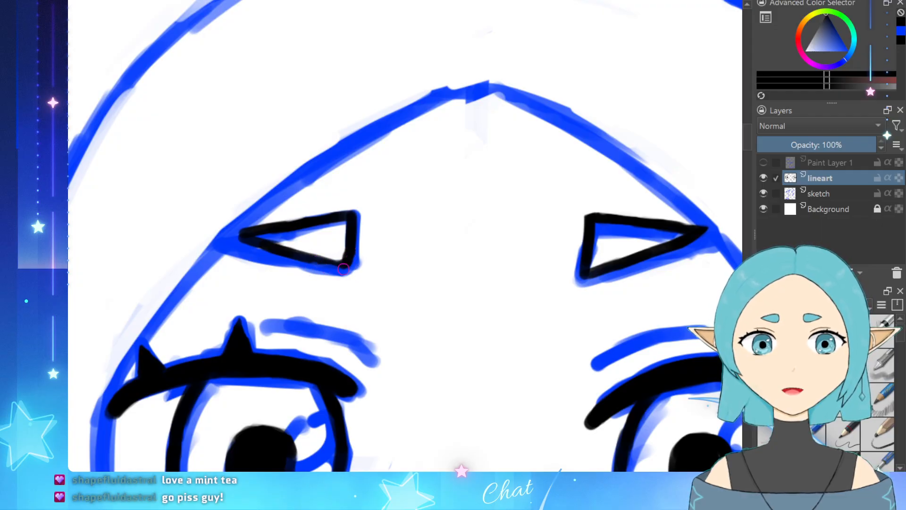
pyautogui.hotkey('ctrl', 'z')
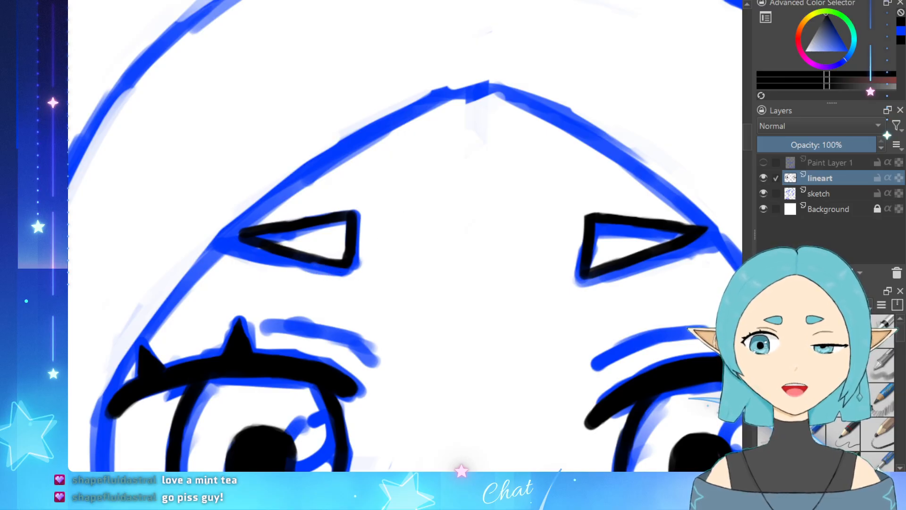
# Step: Hide the sketch layer so only the lineart shows over the white background
pyautogui.scroll(-2, 420, 211)
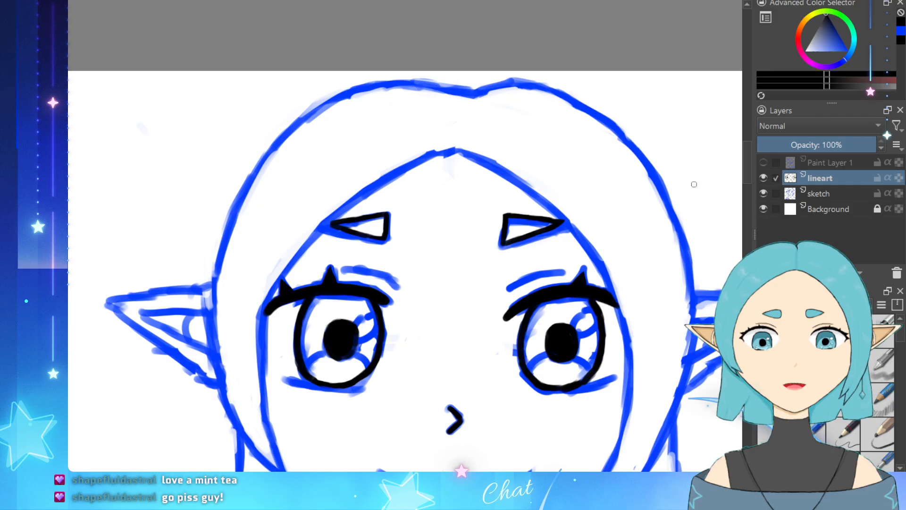
pyautogui.click(763, 177)
pyautogui.click(764, 178)
pyautogui.click(763, 193)
pyautogui.scroll(-3, 600, 238)
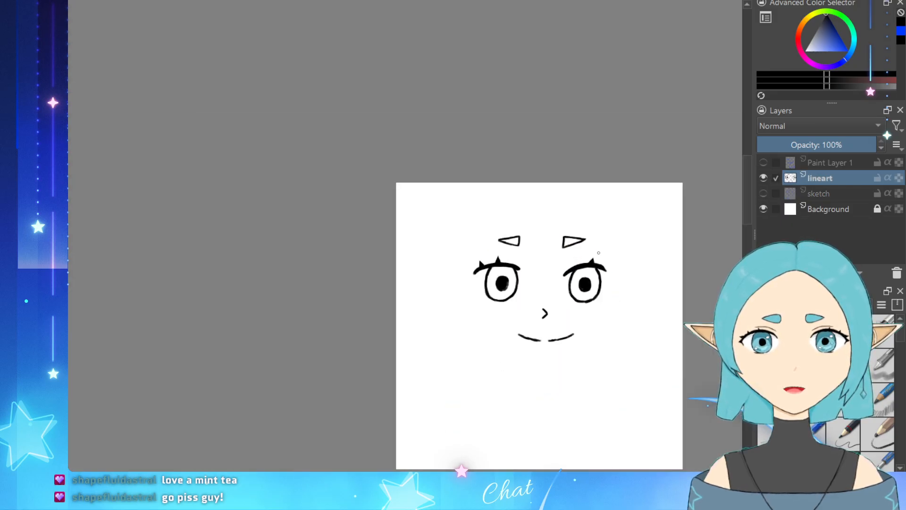
# Step: Smooth the upper and lower edges of the smile's right-hand half, and fill out the corner of the nose mark in black
pyautogui.scroll(2, 654, 284)
pyautogui.scroll(4, 598, 291)
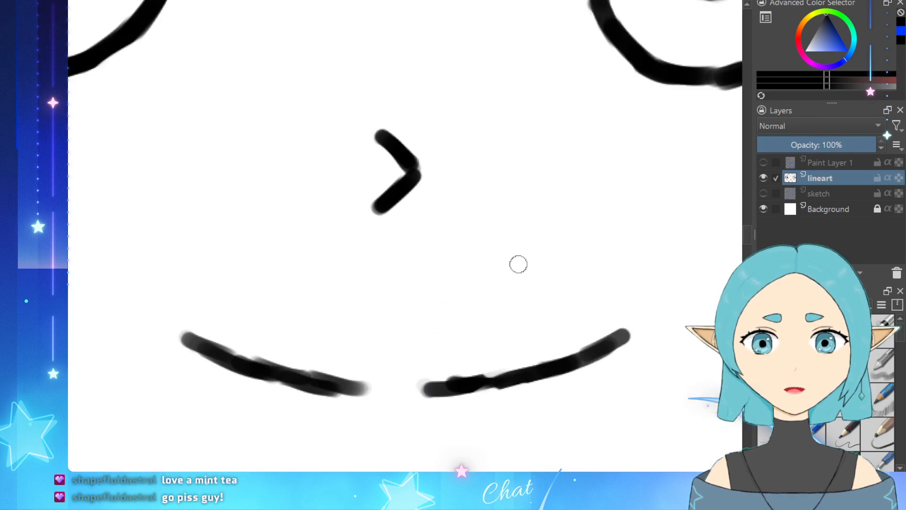
pyautogui.moveTo(424, 378); pyautogui.dragTo(541, 351)
pyautogui.hotkey('ctrl', 'z')
pyautogui.press('e')
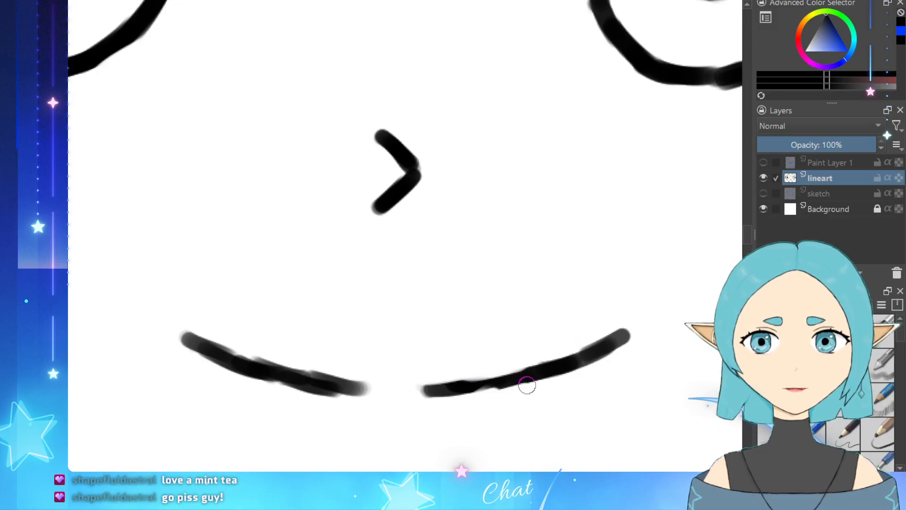
pyautogui.moveTo(519, 395)
pyautogui.mouseDown()
pyautogui.moveTo(465, 384)
pyautogui.moveTo(523, 373)
pyautogui.moveTo(617, 325)
pyautogui.mouseUp()
pyautogui.hotkey('ctrl', 'z')
pyautogui.moveTo(566, 343); pyautogui.dragTo(624, 323)
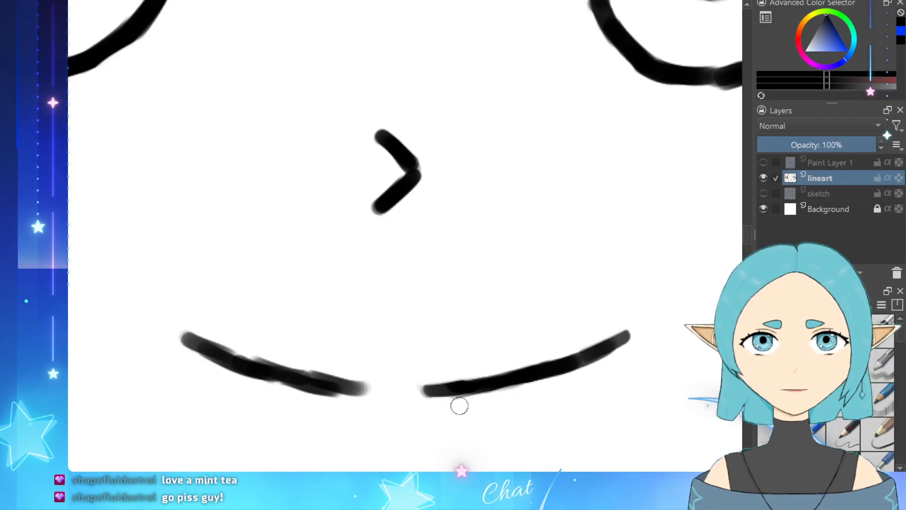
pyautogui.moveTo(482, 399); pyautogui.dragTo(498, 396)
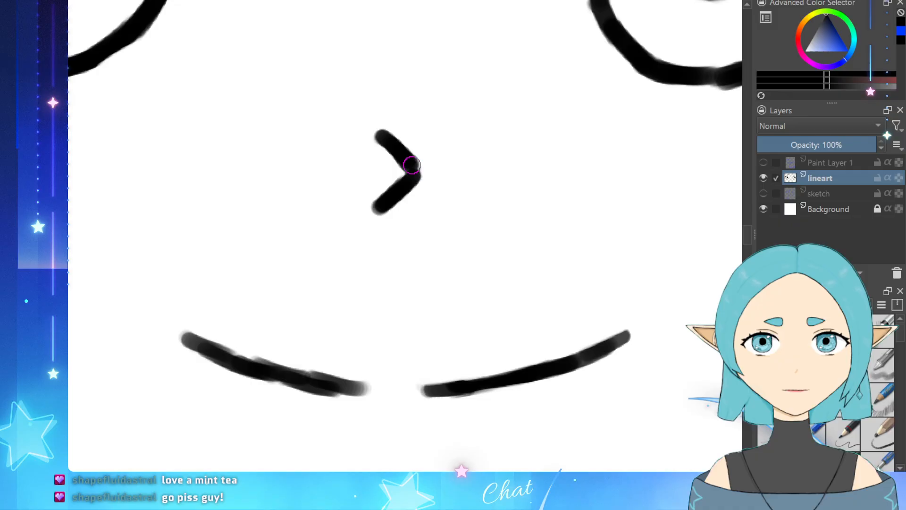
pyautogui.moveTo(408, 167); pyautogui.dragTo(412, 164)
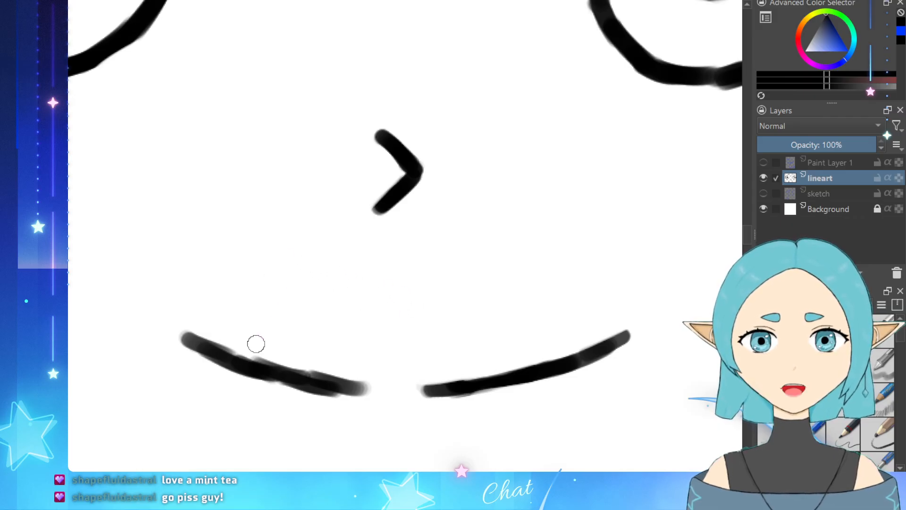
# Step: Even out the left-hand half of the smile by filling its upper side in black and erasing bumps along its lower edge
pyautogui.moveTo(245, 356); pyautogui.dragTo(359, 377)
pyautogui.hotkey('ctrl', 'z')
pyautogui.press('e')
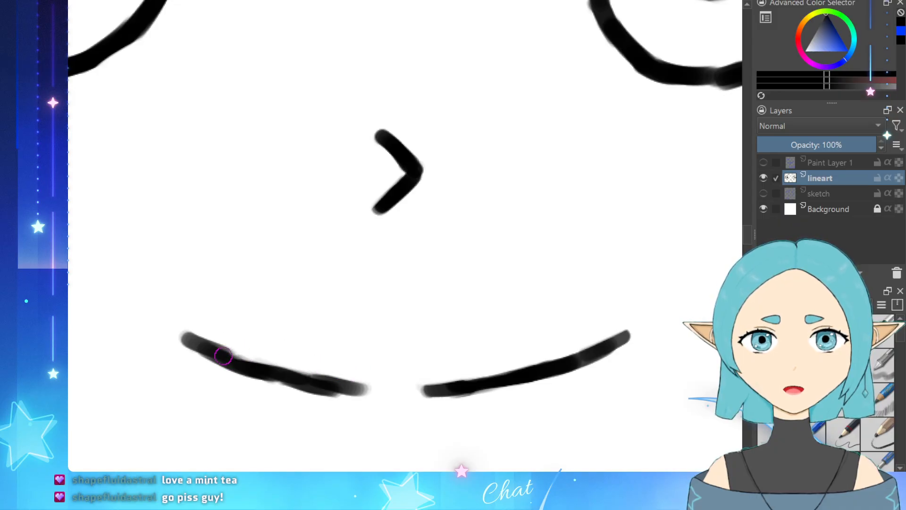
pyautogui.moveTo(223, 356); pyautogui.dragTo(317, 384)
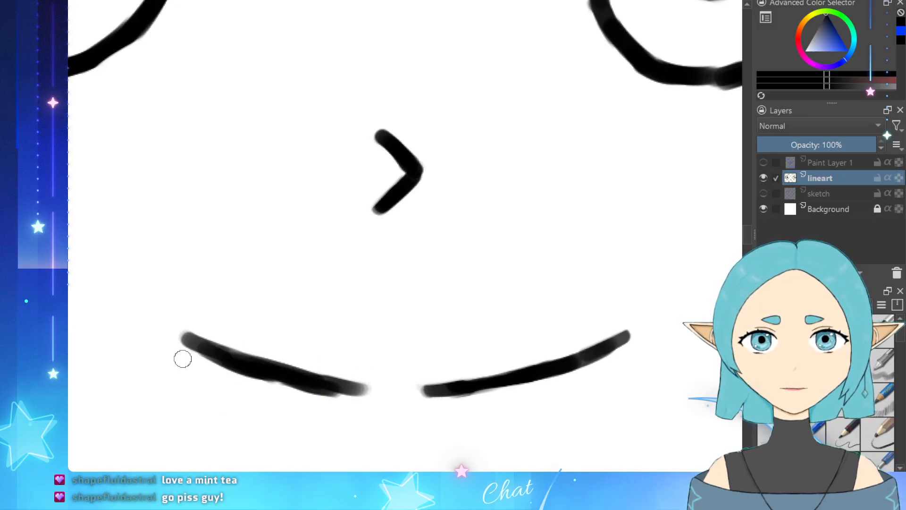
pyautogui.moveTo(183, 359)
pyautogui.mouseDown()
pyautogui.moveTo(285, 391)
pyautogui.moveTo(343, 396)
pyautogui.mouseUp()
pyautogui.moveTo(194, 362); pyautogui.dragTo(300, 399)
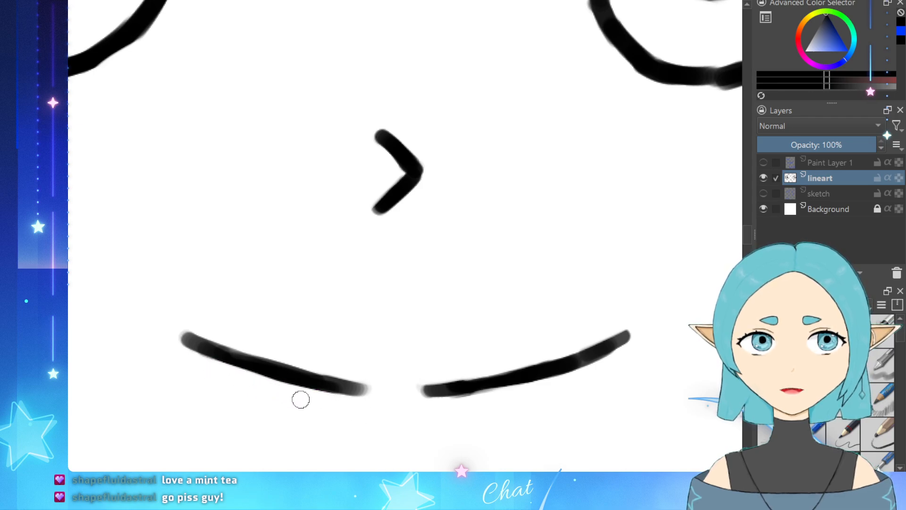
pyautogui.scroll(-4, 259, 391)
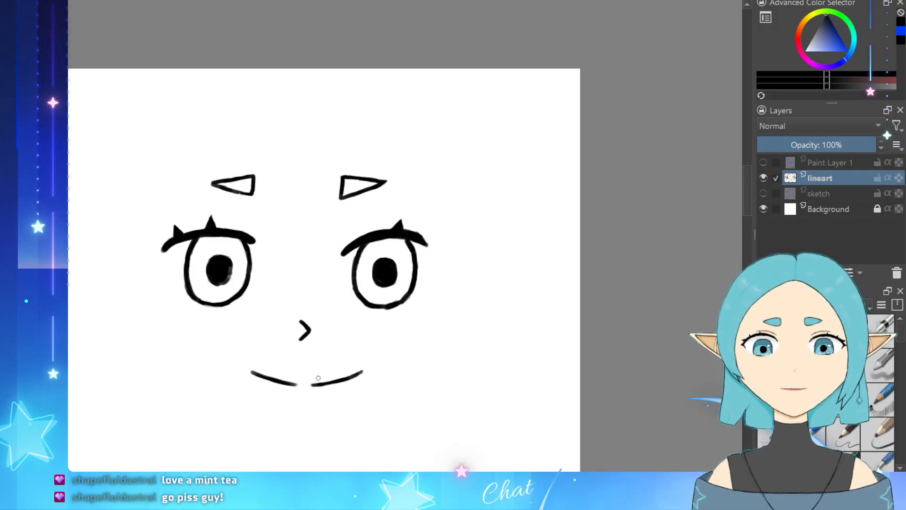
# Step: Paint the left-hand pupil's upper edge and patchy grey lower and right-hand edges solid black
pyautogui.scroll(5, 318, 381)
pyautogui.scroll(-2, 354, 397)
pyautogui.scroll(2, 318, 437)
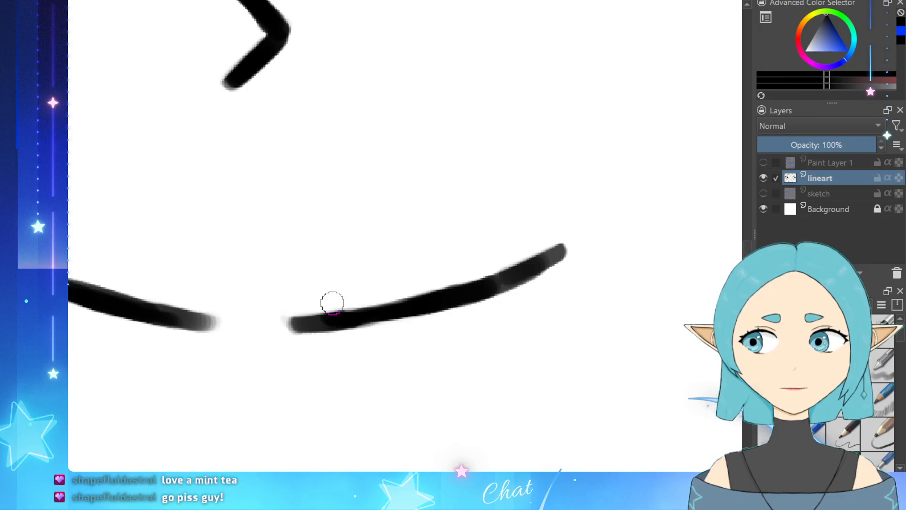
pyautogui.scroll(-4, 324, 260)
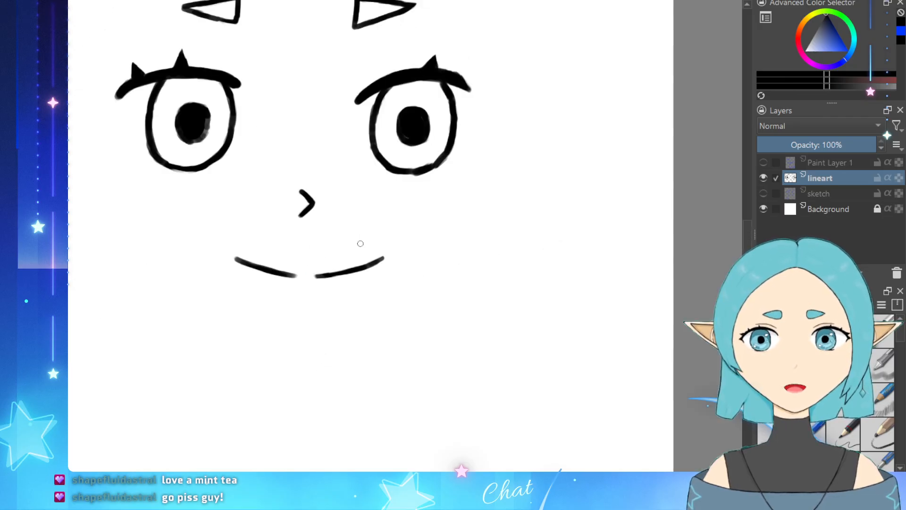
pyautogui.scroll(-1, 361, 244)
pyautogui.scroll(6, 196, 101)
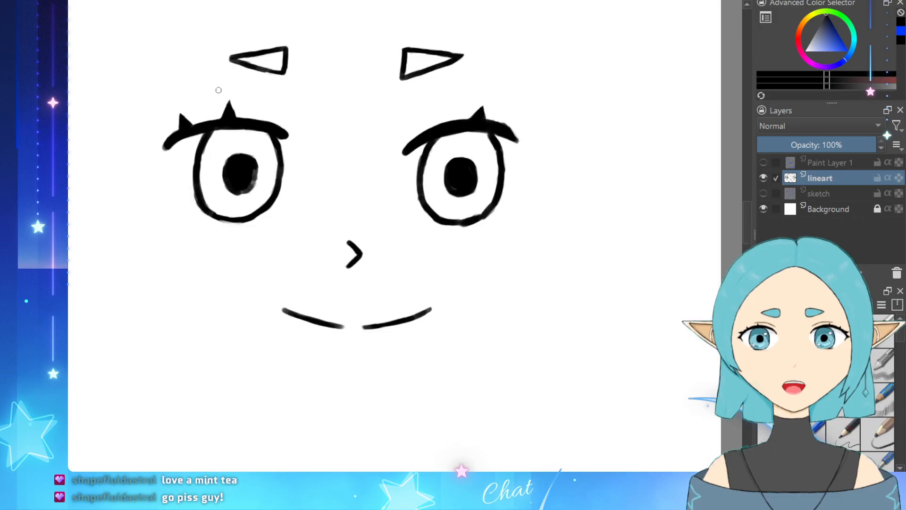
pyautogui.scroll(-3, 277, 259)
pyautogui.scroll(1, 278, 258)
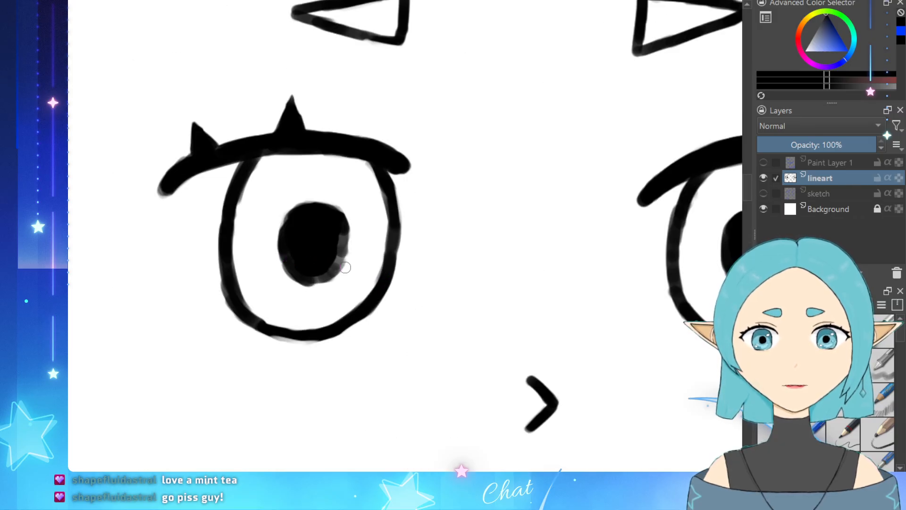
pyautogui.scroll(2, 345, 267)
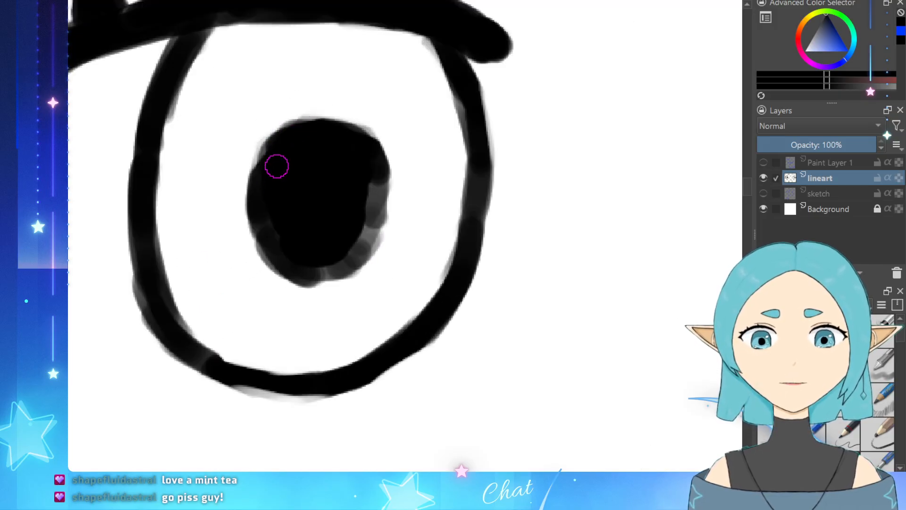
pyautogui.moveTo(275, 165); pyautogui.dragTo(267, 175)
pyautogui.hotkey('ctrl', 'z')
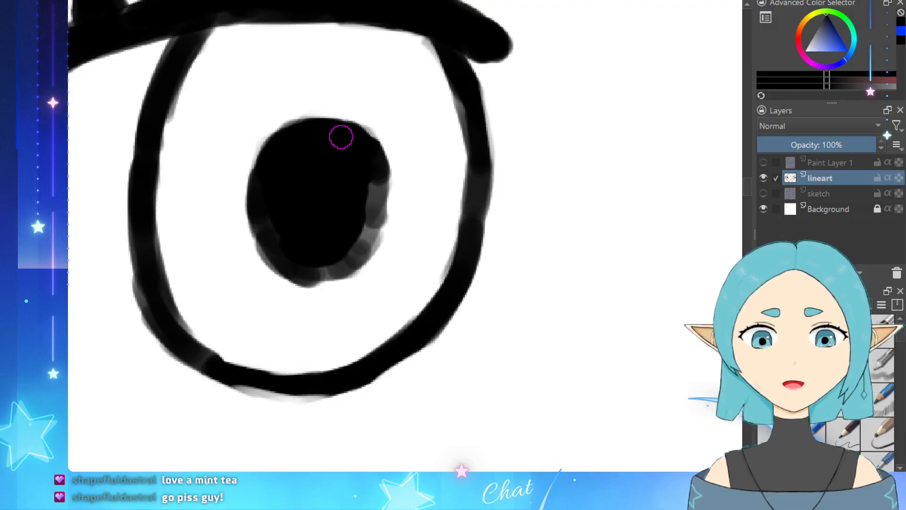
pyautogui.moveTo(376, 181)
pyautogui.mouseDown()
pyautogui.moveTo(366, 211)
pyautogui.moveTo(376, 181)
pyautogui.moveTo(361, 217)
pyautogui.moveTo(308, 260)
pyautogui.moveTo(318, 272)
pyautogui.moveTo(347, 265)
pyautogui.moveTo(315, 275)
pyautogui.moveTo(366, 229)
pyautogui.mouseUp()
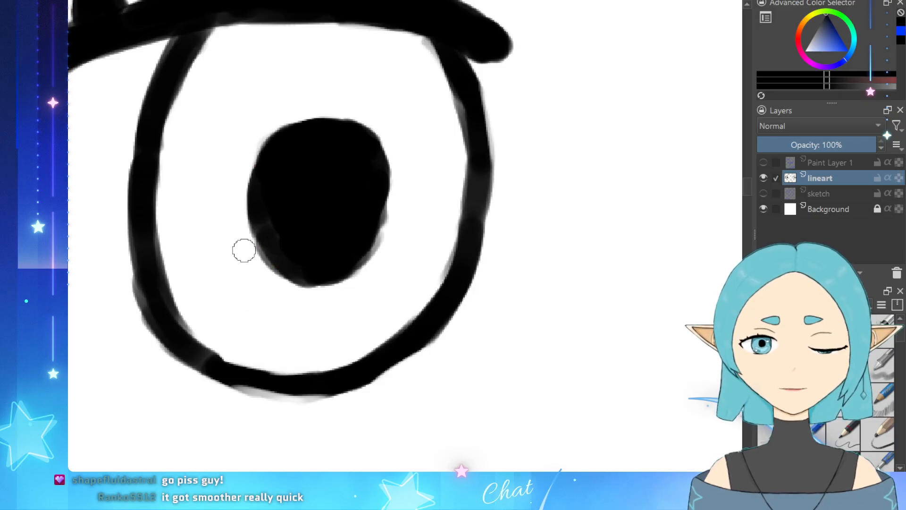
# Step: Erase along the left-hand pupil's lower and right-hand edges to round off its outline
pyautogui.moveTo(264, 268)
pyautogui.mouseDown()
pyautogui.moveTo(297, 294)
pyautogui.moveTo(350, 290)
pyautogui.moveTo(385, 250)
pyautogui.mouseUp()
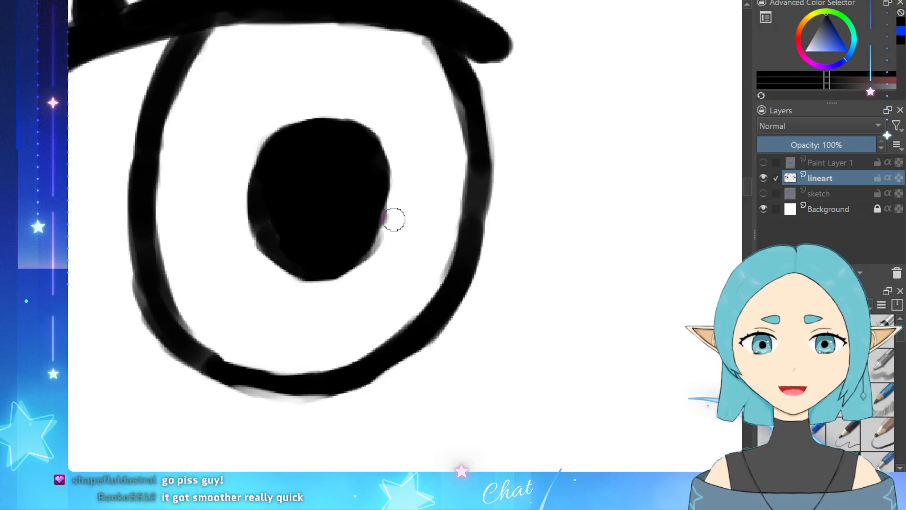
pyautogui.moveTo(344, 285); pyautogui.dragTo(381, 256)
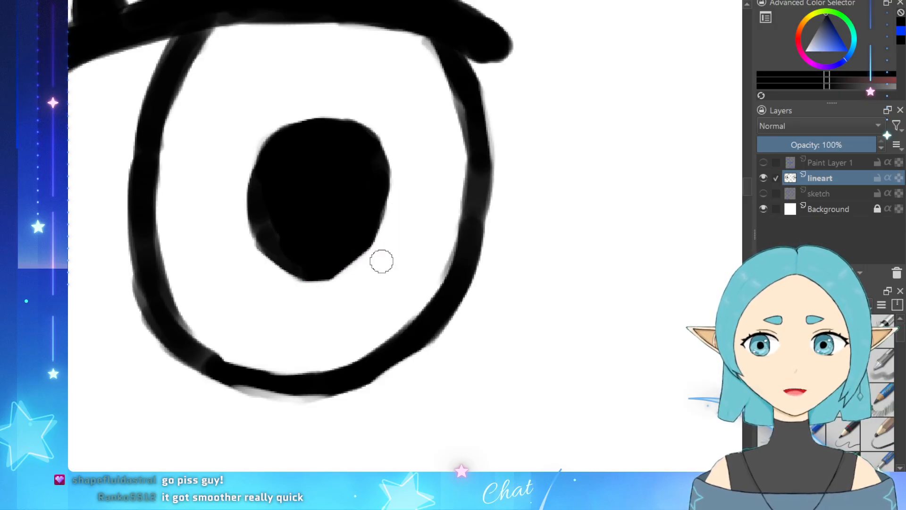
pyautogui.moveTo(276, 280); pyautogui.dragTo(327, 286)
pyautogui.hotkey('ctrl', 'z')
pyautogui.hotkey('ctrl', 'z')
pyautogui.hotkey('ctrl', 'z')
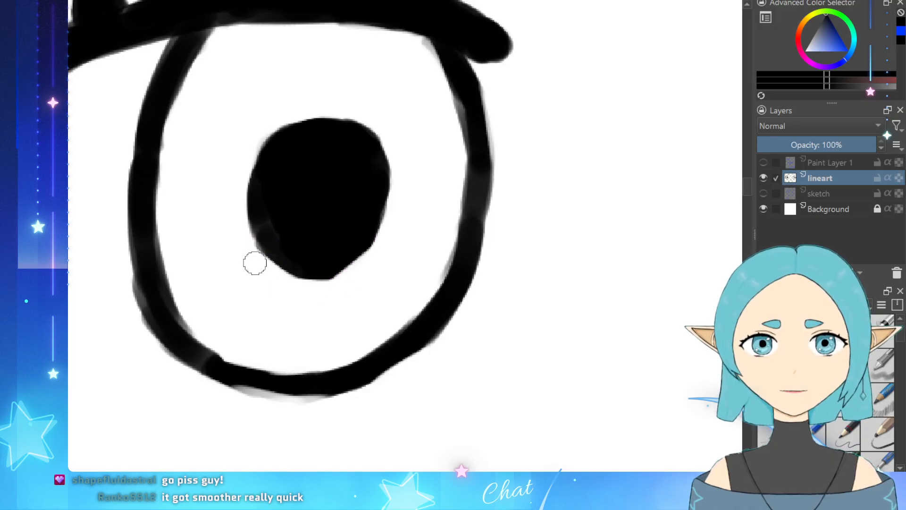
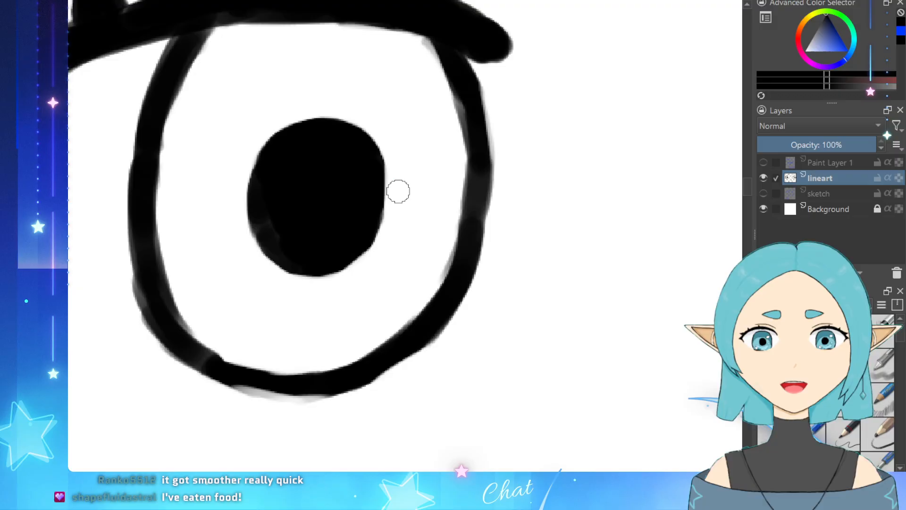
# Step: Smooth the right-hand eye's outline along its bottom curve and left side by filling gaps in black and erasing bumps
pyautogui.scroll(-5, 393, 269)
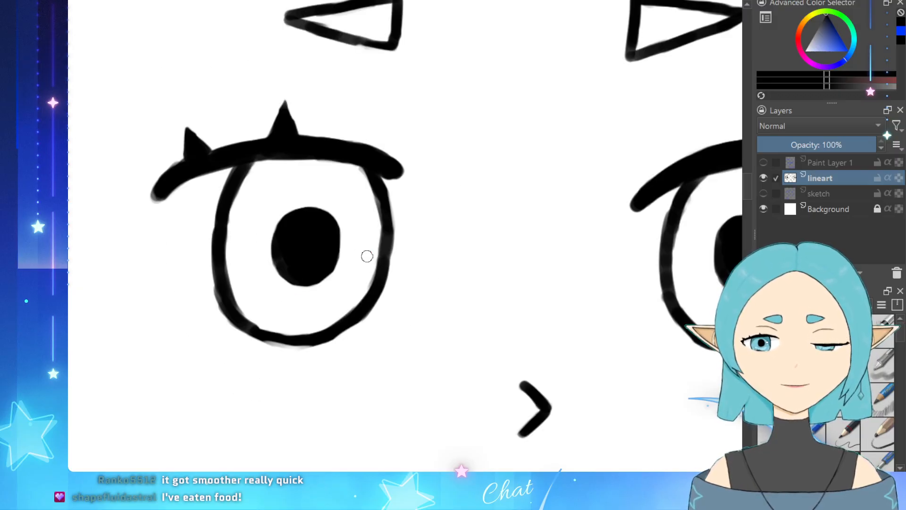
pyautogui.scroll(-1, 494, 287)
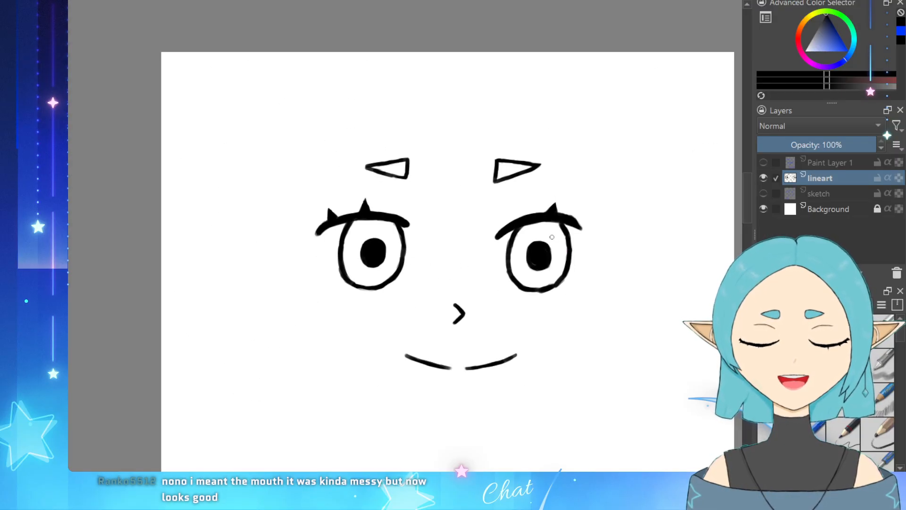
pyautogui.scroll(4, 566, 285)
pyautogui.scroll(2, 565, 286)
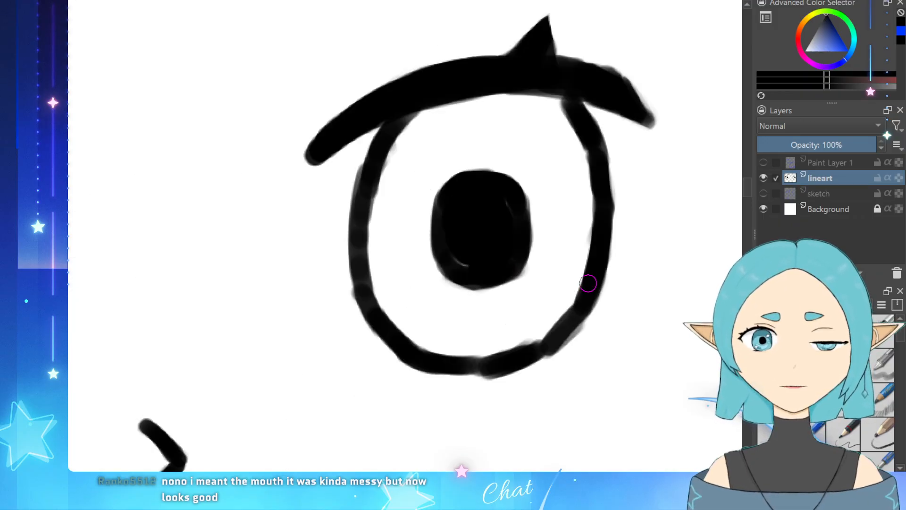
pyautogui.scroll(-10, 588, 283)
pyautogui.scroll(8, 396, 377)
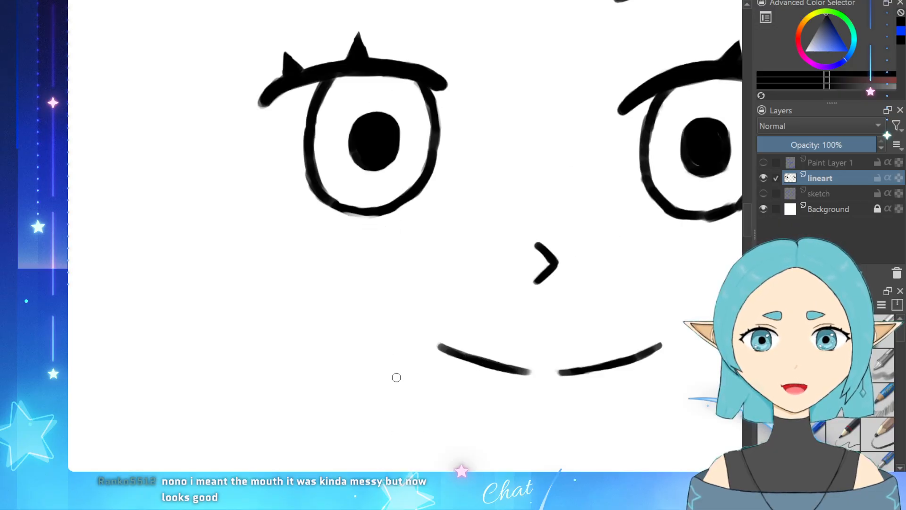
pyautogui.scroll(1, 597, 343)
pyautogui.scroll(-2, 597, 342)
pyautogui.scroll(6, 626, 273)
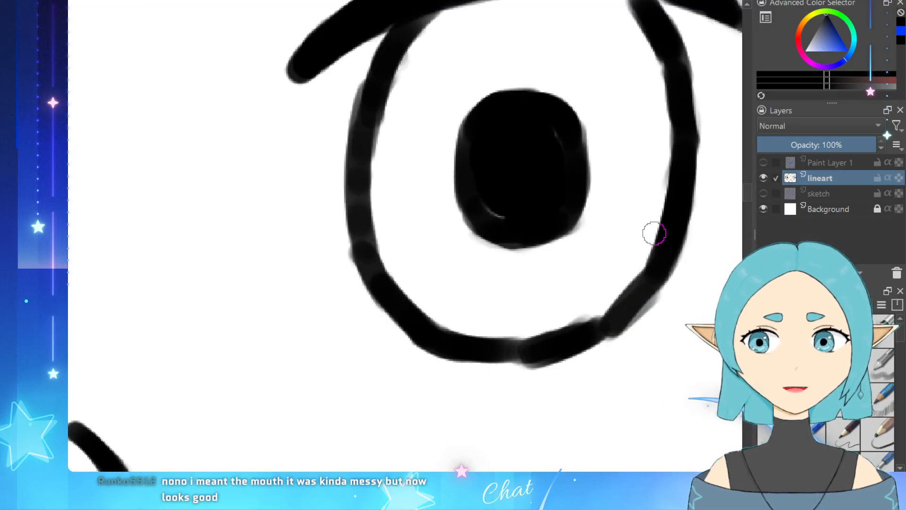
pyautogui.moveTo(566, 311)
pyautogui.mouseDown()
pyautogui.moveTo(583, 306)
pyautogui.moveTo(550, 314)
pyautogui.mouseUp()
pyautogui.hotkey('ctrl', 'z')
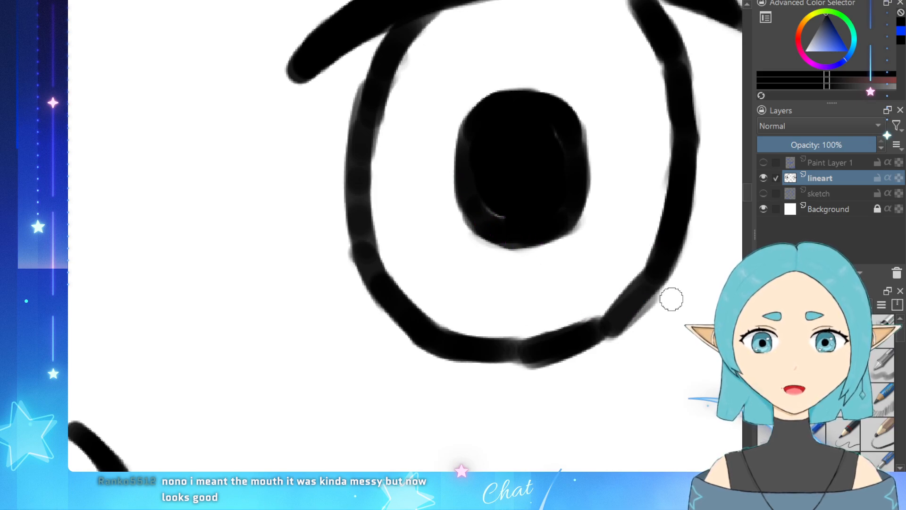
pyautogui.hotkey('ctrl', 'z')
pyautogui.hotkey('ctrl', 'z')
pyautogui.moveTo(595, 332); pyautogui.dragTo(625, 306)
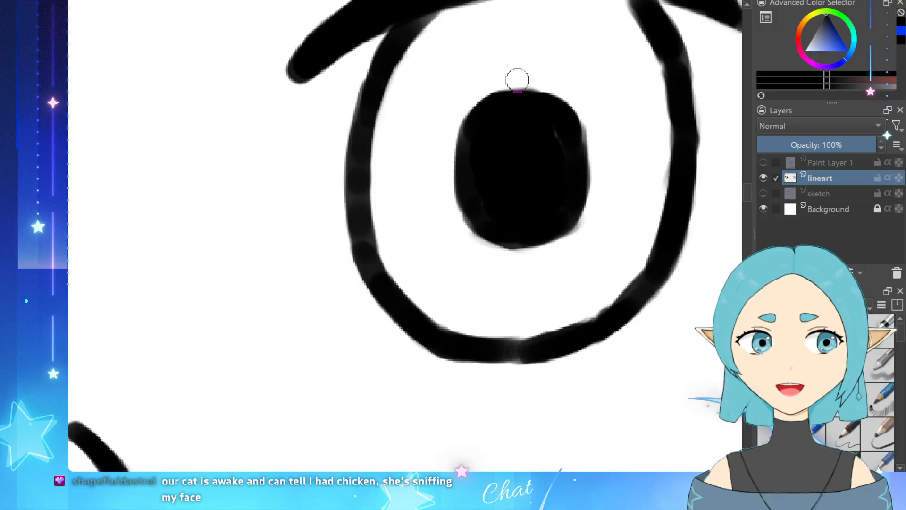
# Step: Erase the soft fringe along the outer side and lower outer corner of the right-hand pupil
pyautogui.scroll(-4, 496, 136)
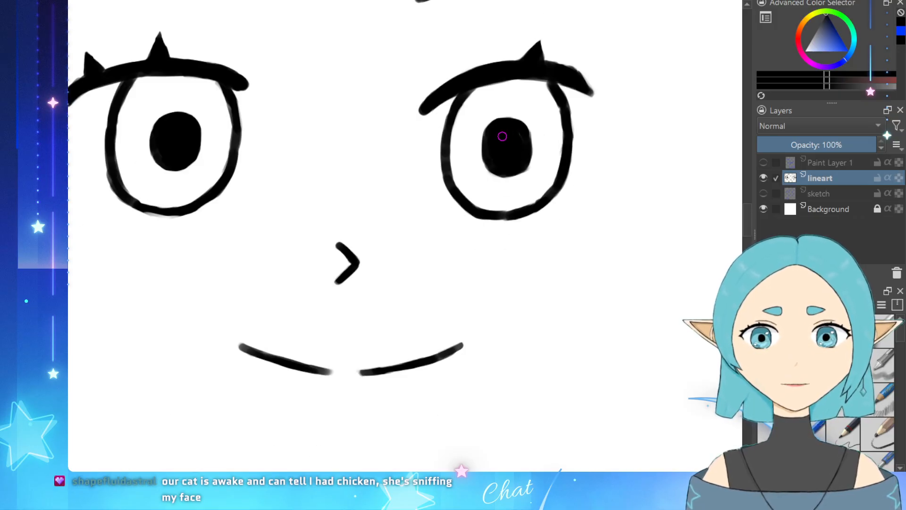
pyautogui.scroll(6, 525, 87)
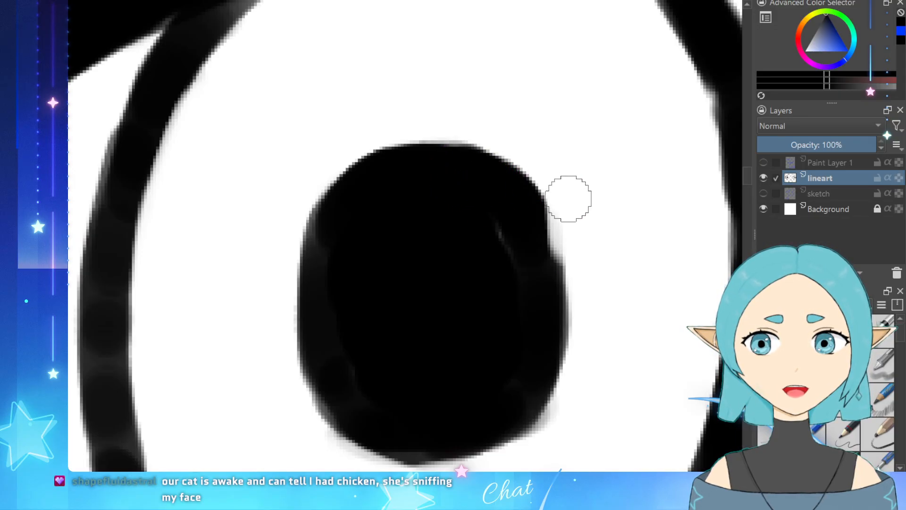
pyautogui.moveTo(584, 259)
pyautogui.mouseDown()
pyautogui.moveTo(557, 363)
pyautogui.moveTo(582, 246)
pyautogui.moveTo(587, 363)
pyautogui.moveTo(593, 344)
pyautogui.moveTo(594, 360)
pyautogui.moveTo(560, 410)
pyautogui.mouseUp()
pyautogui.moveTo(582, 389); pyautogui.dragTo(542, 423)
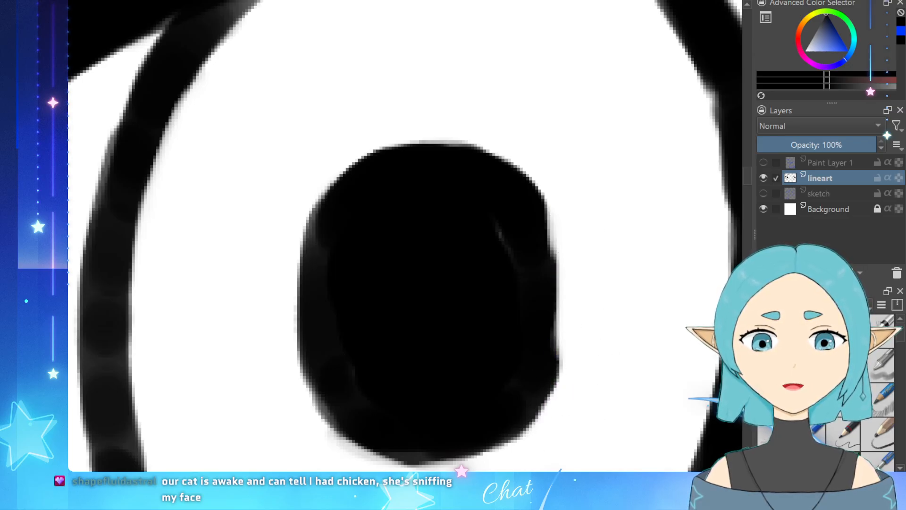
# Step: Trim both lower corners of the right-hand pupil with the eraser, redoing strokes that cut unevenly
pyautogui.scroll(-6, 473, 465)
pyautogui.scroll(3, 427, 431)
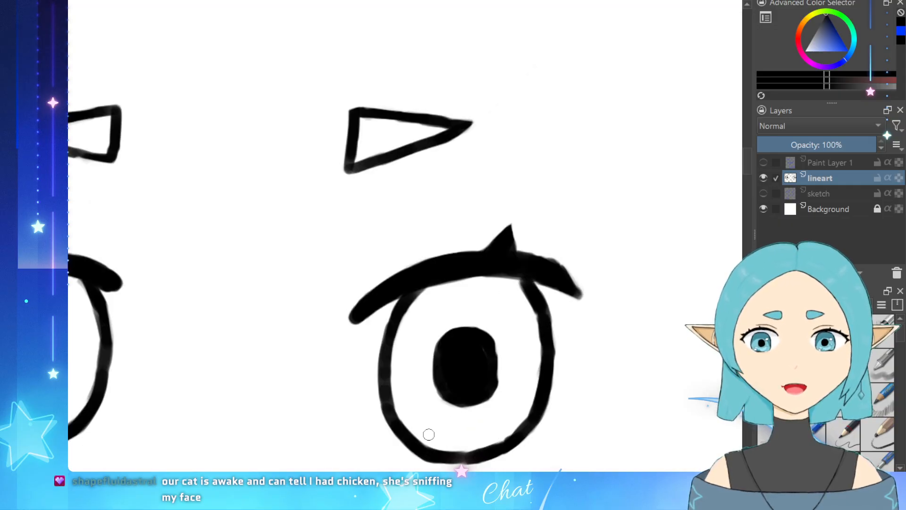
pyautogui.scroll(1, 498, 379)
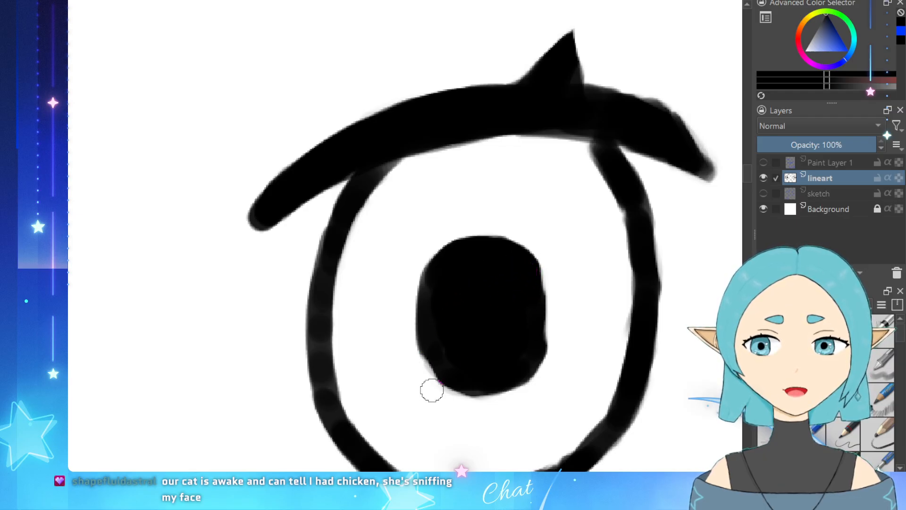
pyautogui.moveTo(462, 405); pyautogui.dragTo(536, 378)
pyautogui.hotkey('ctrl', 'z')
pyautogui.hotkey('ctrl', 'z')
pyautogui.hotkey('ctrl', 'z')
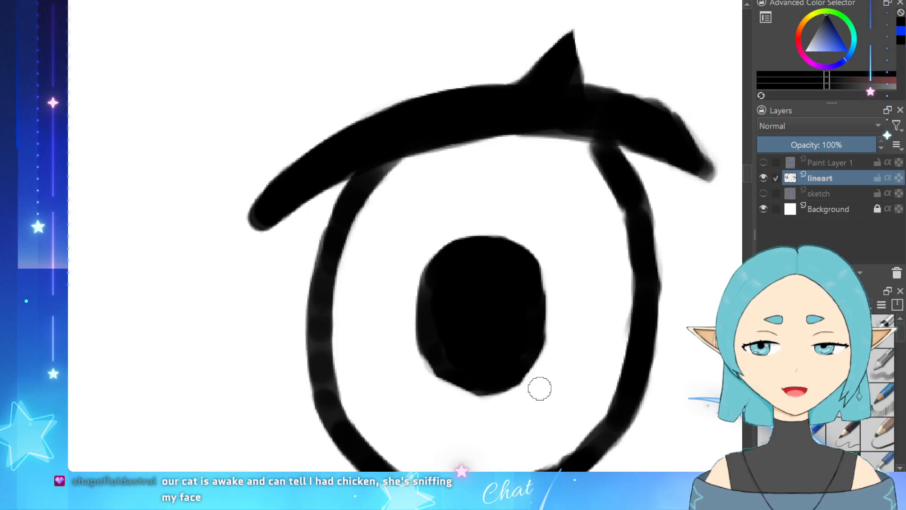
pyautogui.moveTo(539, 389); pyautogui.dragTo(487, 406)
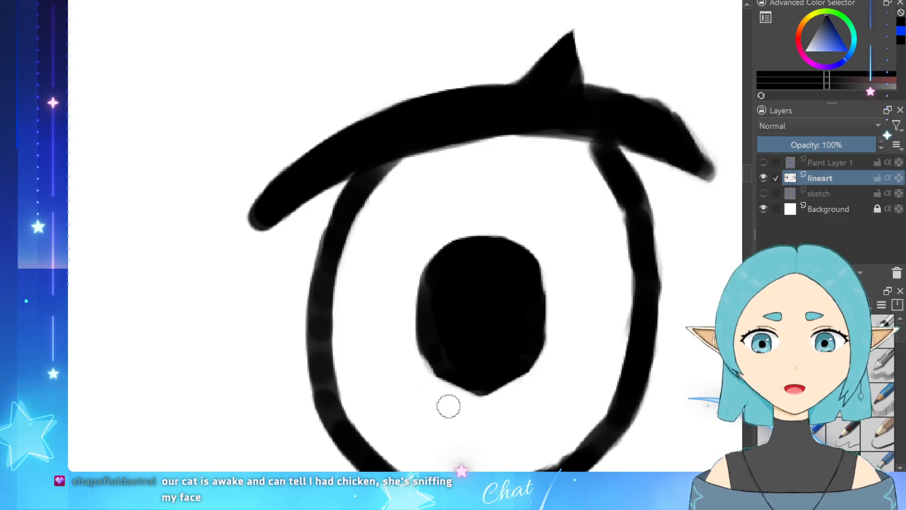
pyautogui.moveTo(418, 368)
pyautogui.mouseDown()
pyautogui.moveTo(456, 404)
pyautogui.moveTo(432, 380)
pyautogui.moveTo(496, 405)
pyautogui.mouseUp()
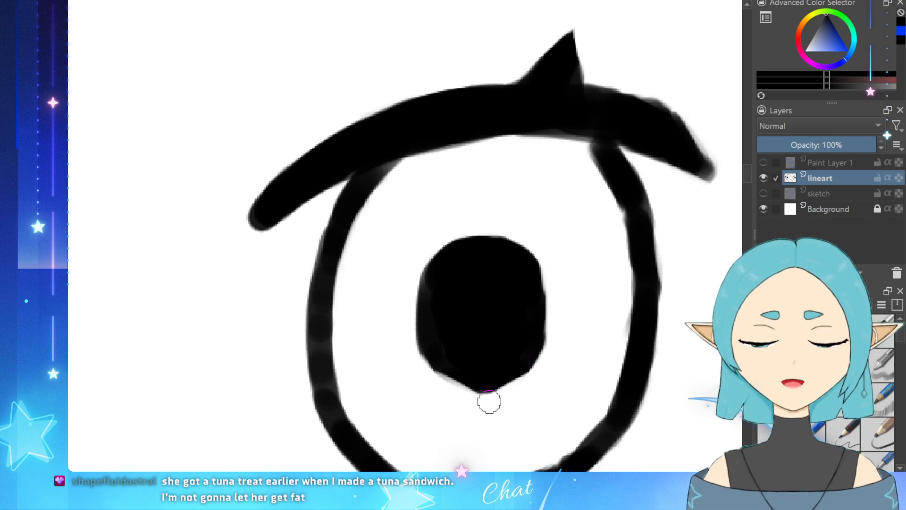
# Step: Erase the pointed tip under the right-hand pupil and round its lower outer curve
pyautogui.moveTo(477, 400); pyautogui.dragTo(496, 405)
pyautogui.hotkey('ctrl', 'z')
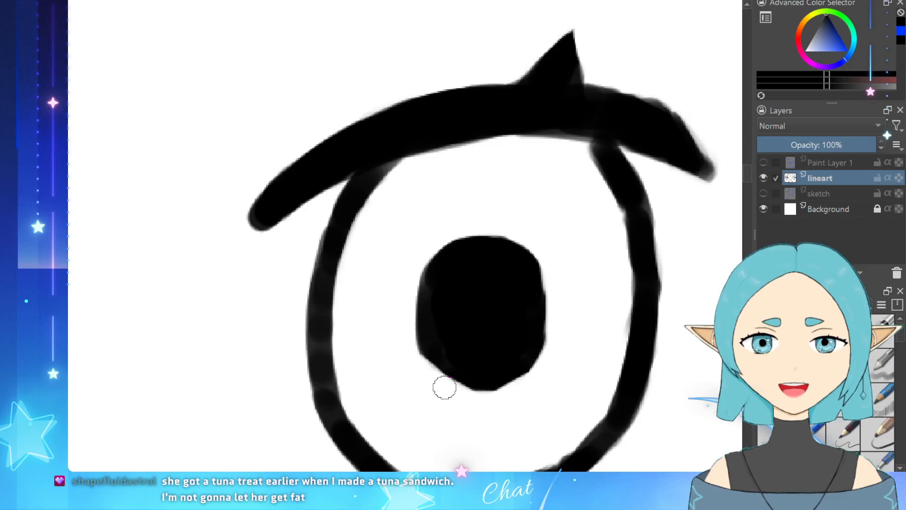
pyautogui.moveTo(444, 388); pyautogui.dragTo(513, 394)
pyautogui.hotkey('ctrl', 'z')
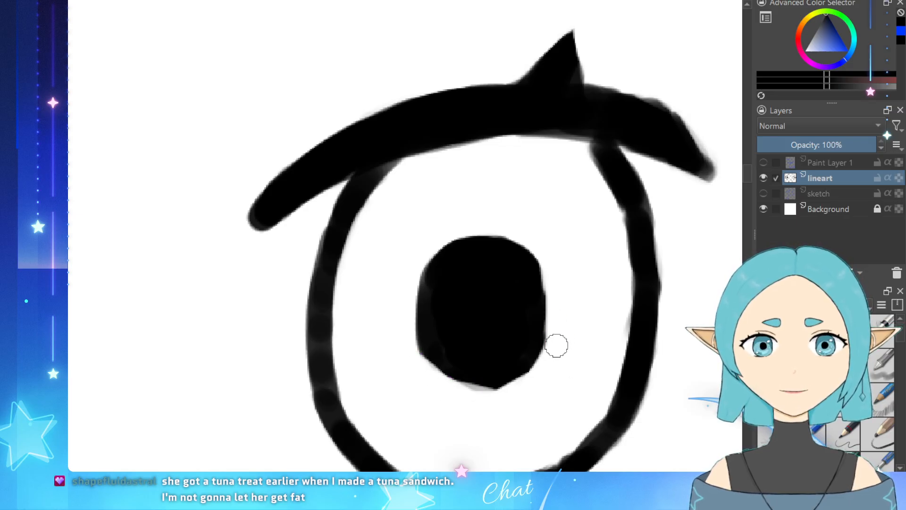
pyautogui.moveTo(556, 345)
pyautogui.mouseDown()
pyautogui.moveTo(545, 384)
pyautogui.moveTo(462, 397)
pyautogui.moveTo(501, 400)
pyautogui.moveTo(460, 390)
pyautogui.moveTo(481, 398)
pyautogui.moveTo(524, 388)
pyautogui.mouseUp()
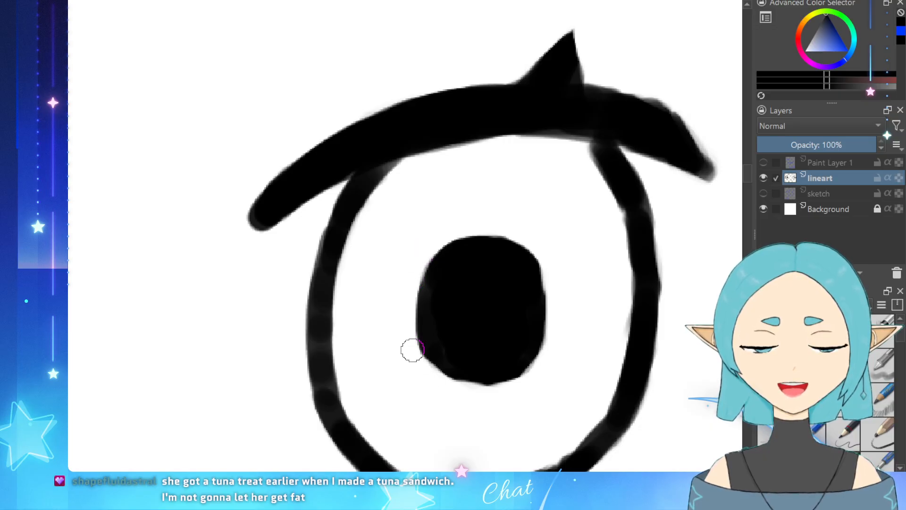
# Step: Shave the remaining bump off the right-hand pupil's bottom edge to leave an even curve
pyautogui.scroll(-5, 367, 382)
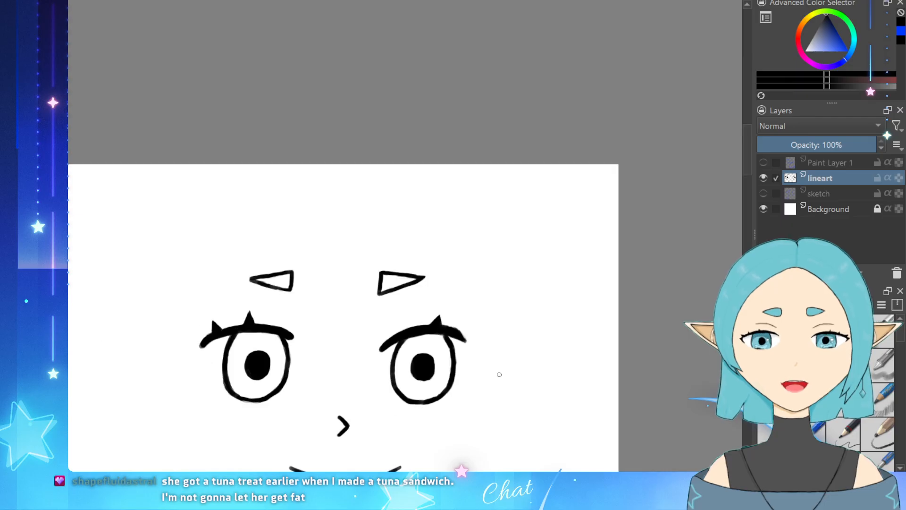
pyautogui.scroll(-3, 500, 374)
pyautogui.scroll(8, 464, 386)
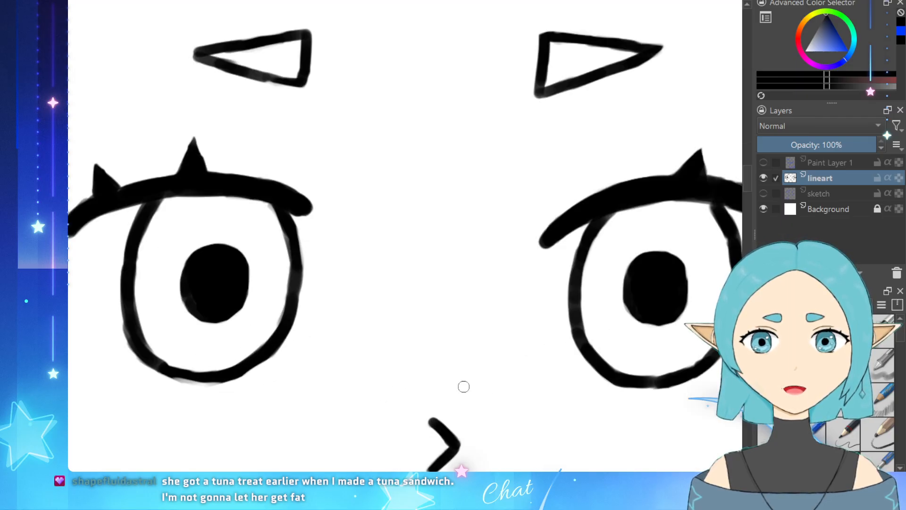
pyautogui.scroll(-4, 626, 323)
pyautogui.scroll(7, 624, 308)
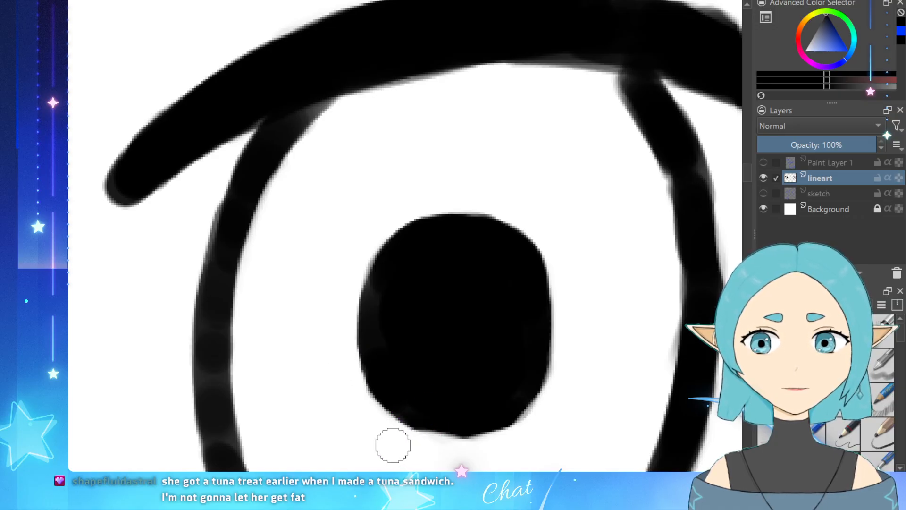
pyautogui.moveTo(439, 452); pyautogui.dragTo(520, 434)
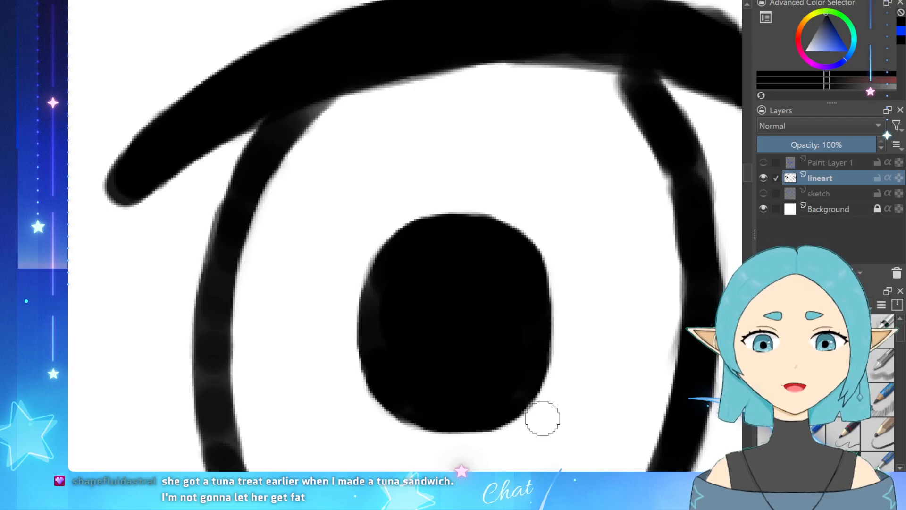
# Step: Erase the bump along the top edge of the left-hand pupil and touch up its lower outer edge
pyautogui.scroll(-6, 543, 418)
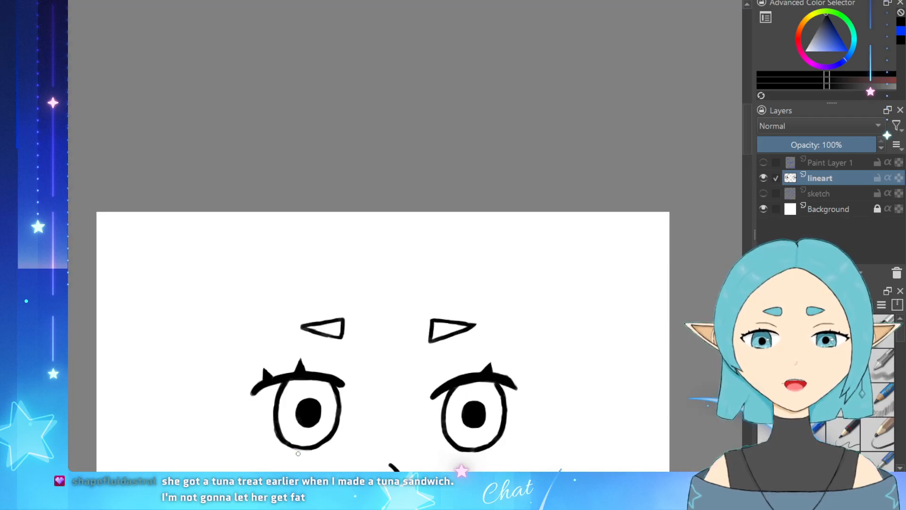
pyautogui.scroll(2, 298, 454)
pyautogui.rightClick(296, 454)
pyautogui.click(429, 428)
pyautogui.scroll(3, 330, 430)
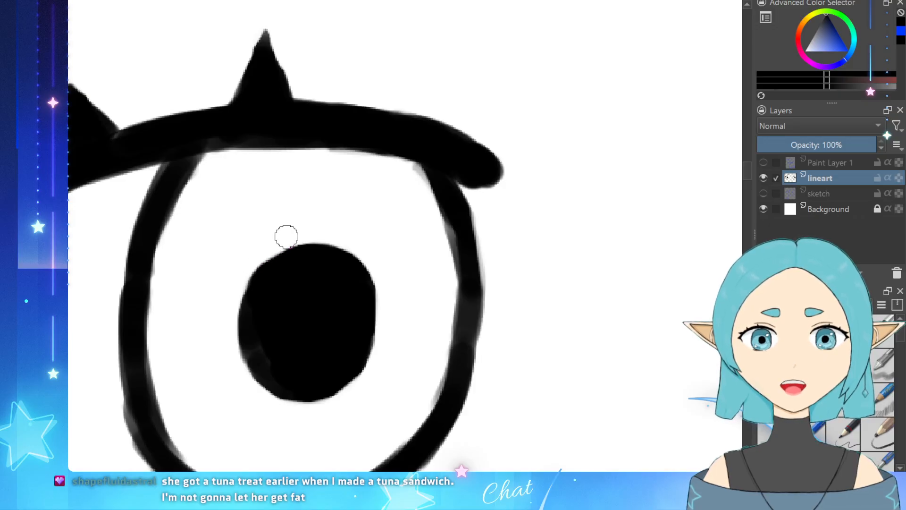
pyautogui.moveTo(265, 248); pyautogui.dragTo(315, 233)
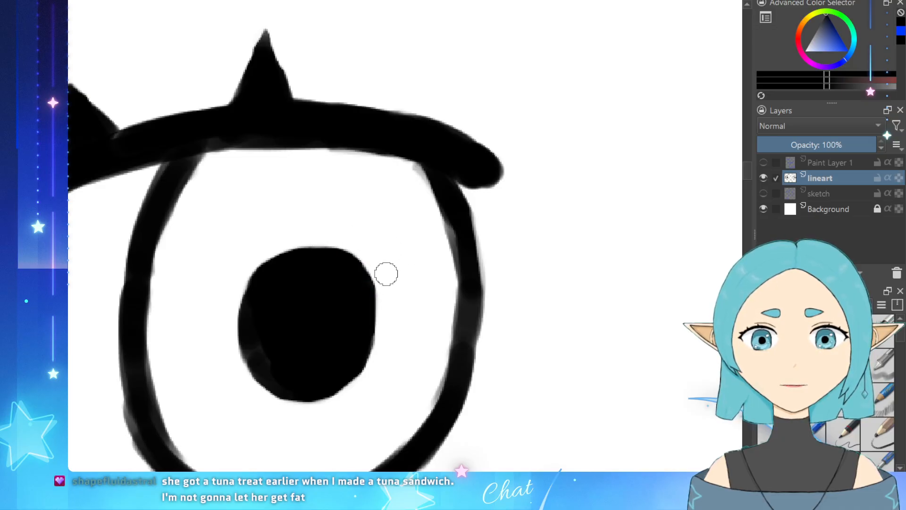
pyautogui.moveTo(268, 371); pyautogui.dragTo(291, 386)
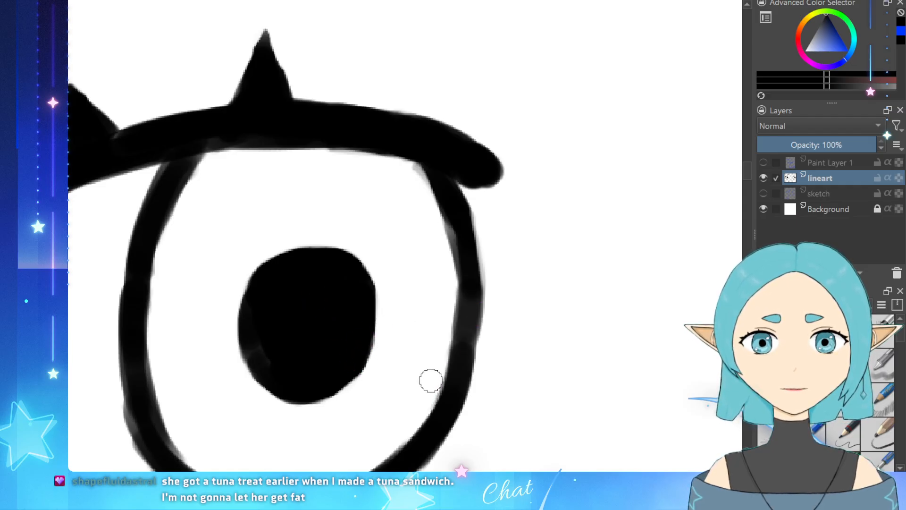
# Step: Trim the pointed bottom of the left-hand pupil into a rounder curve, undoing the stray ink stroke beneath it
pyautogui.keyDown('ctrl'); pyautogui.click(377, 321); pyautogui.keyUp('ctrl')
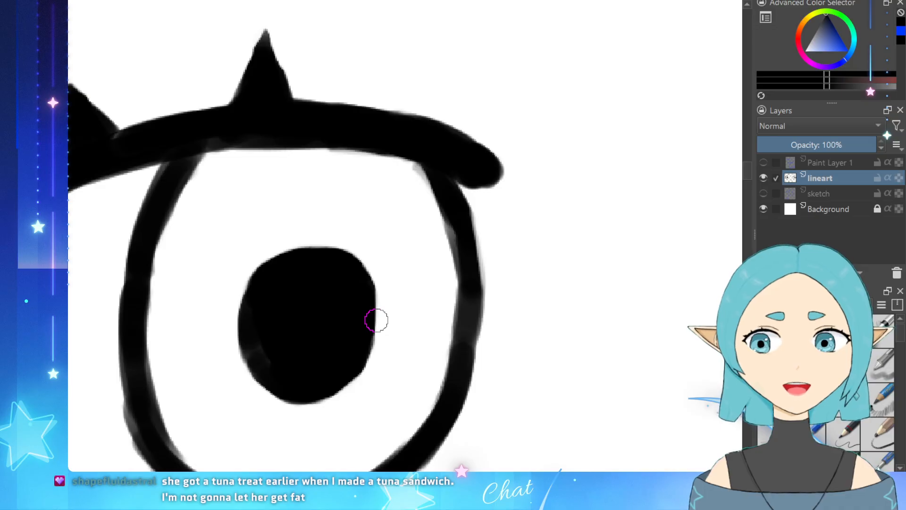
pyautogui.scroll(-2, 341, 367)
pyautogui.scroll(-3, 475, 249)
pyautogui.scroll(4, 388, 337)
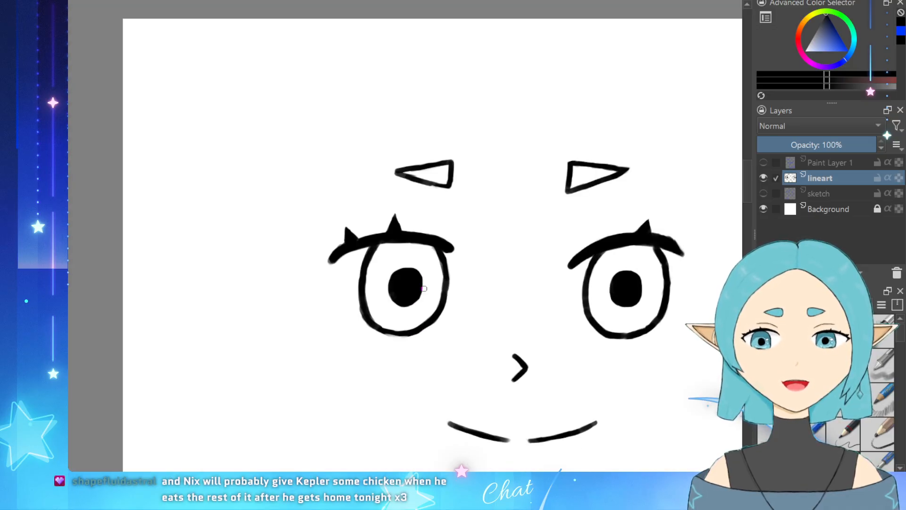
pyautogui.scroll(3, 389, 338)
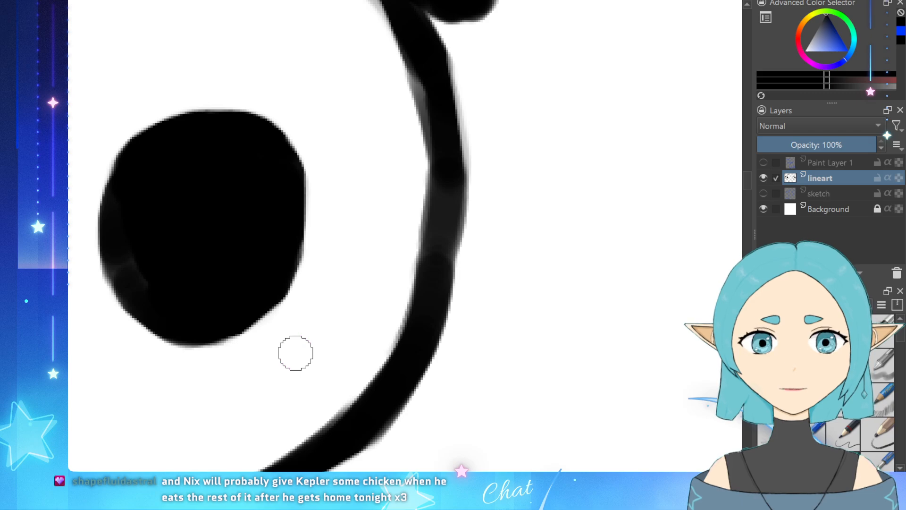
pyautogui.moveTo(146, 336); pyautogui.dragTo(178, 351)
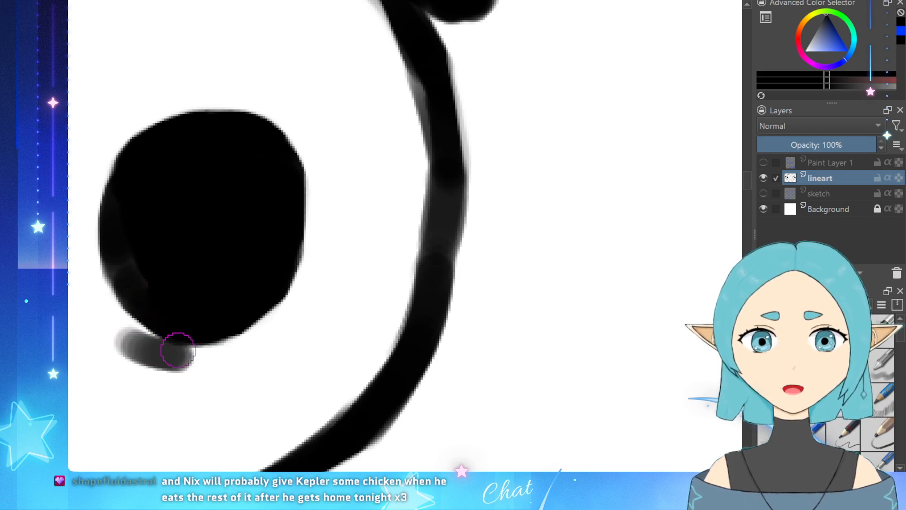
pyautogui.hotkey('ctrl', 'z')
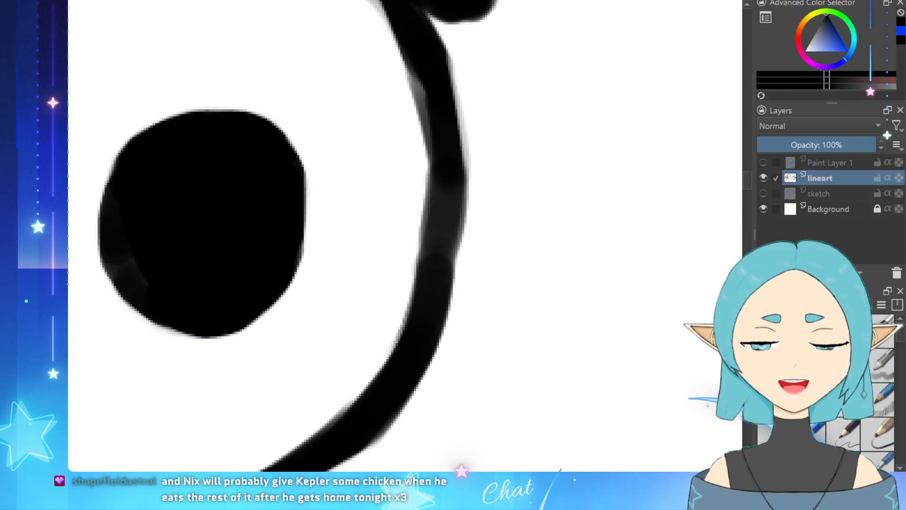
pyautogui.scroll(-4, 283, 334)
pyautogui.scroll(-4, 442, 308)
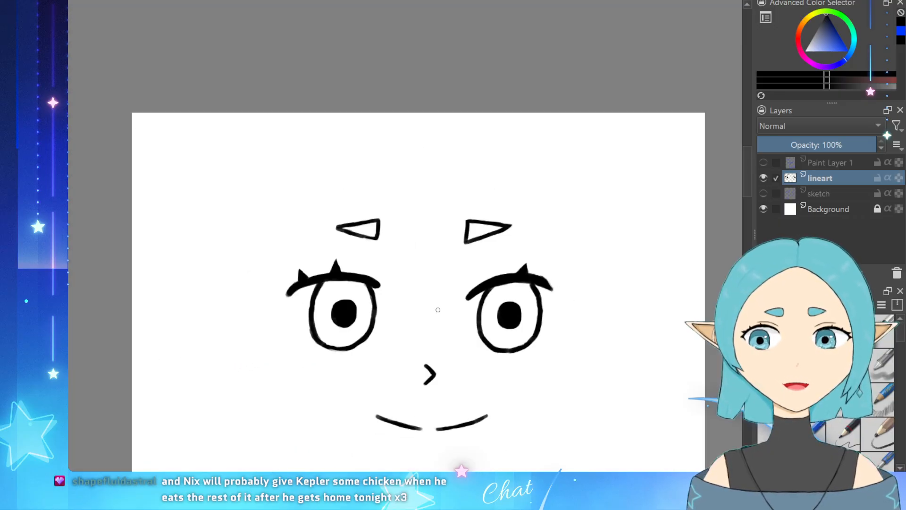
# Step: Fill the pale patches in the upper nose-side section of the left-hand eye's outline with solid black
pyautogui.scroll(6, 406, 263)
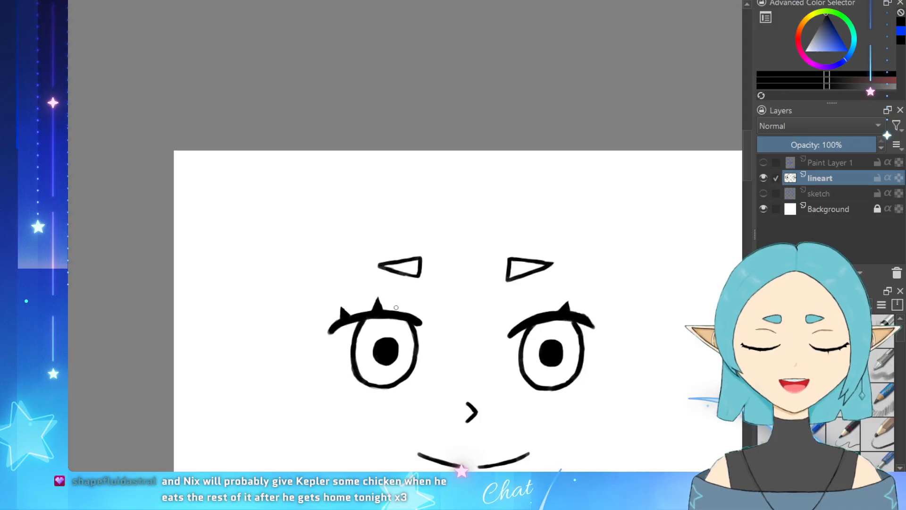
pyautogui.scroll(-1, 370, 320)
pyautogui.scroll(1, 522, 364)
pyautogui.scroll(-3, 497, 427)
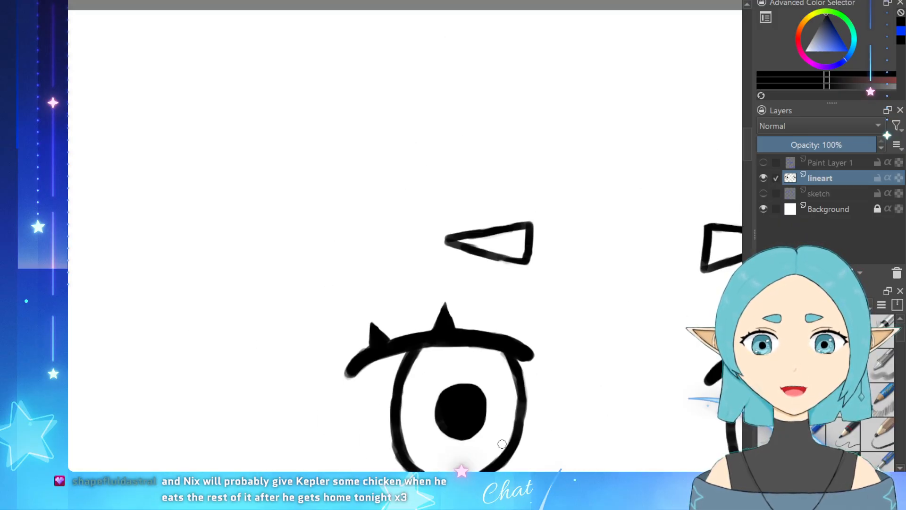
pyautogui.scroll(6, 491, 429)
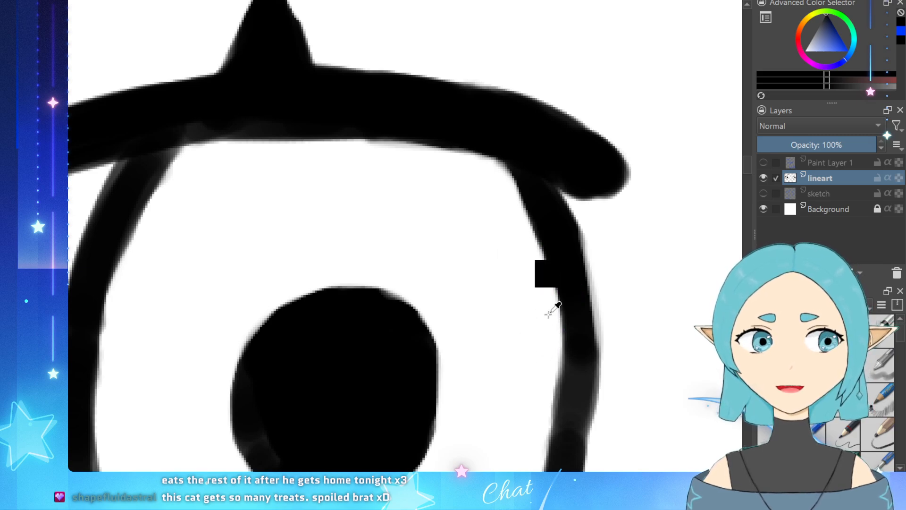
pyautogui.scroll(-4, 548, 304)
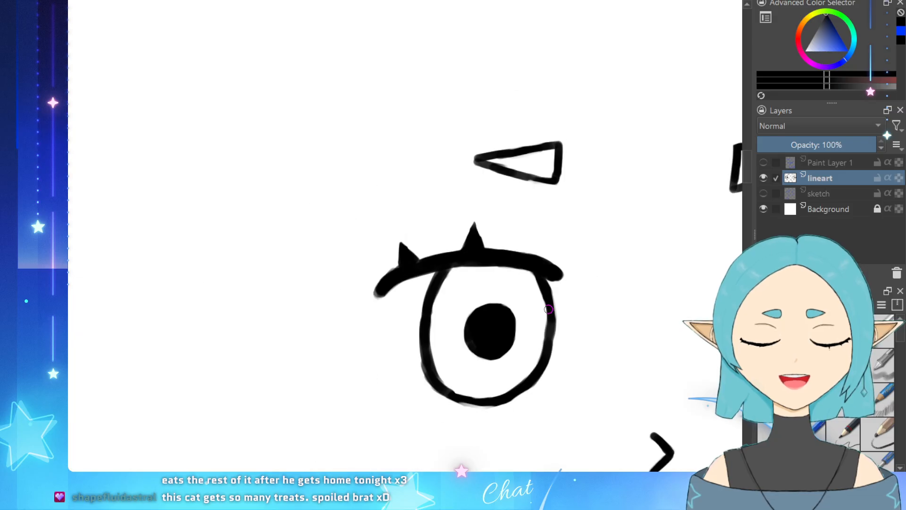
# Step: Fill the dent in the lower nose-side curve of the left-hand eye's outline and erase the excess along its outer edge
pyautogui.scroll(-2, 574, 326)
pyautogui.scroll(2, 590, 356)
pyautogui.scroll(5, 555, 371)
pyautogui.scroll(-1, 493, 382)
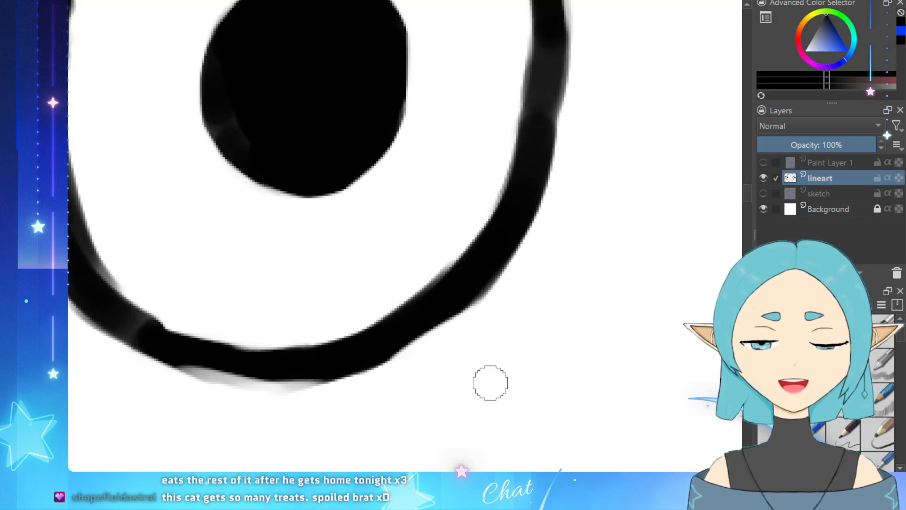
pyautogui.moveTo(387, 340); pyautogui.dragTo(465, 300)
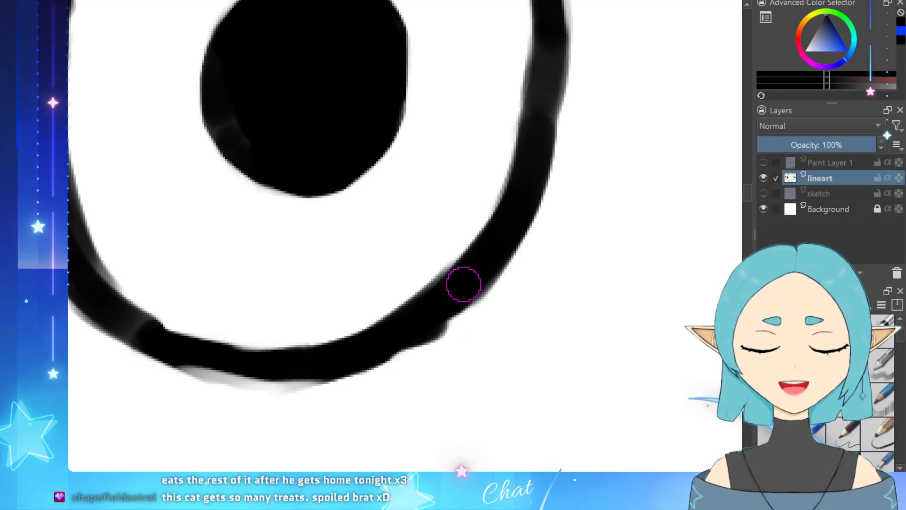
pyautogui.moveTo(397, 340)
pyautogui.mouseDown()
pyautogui.moveTo(441, 314)
pyautogui.moveTo(464, 329)
pyautogui.mouseUp()
pyautogui.press('e')
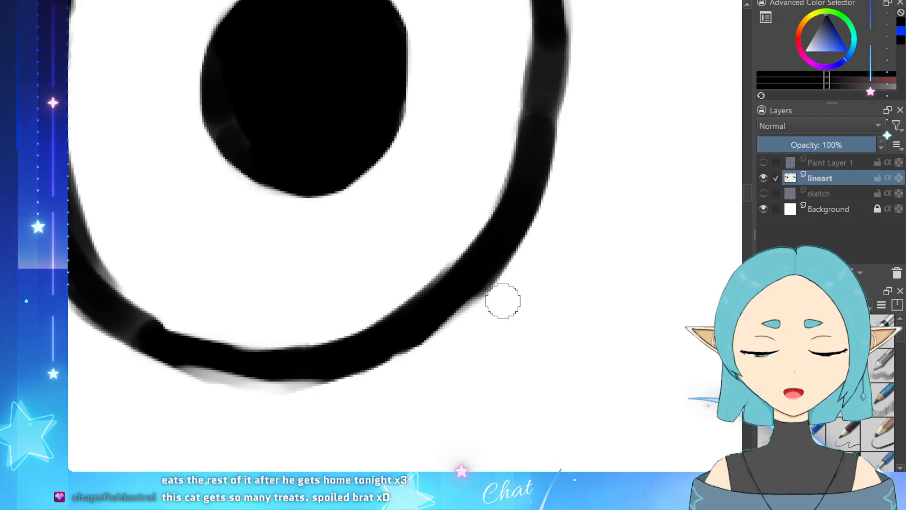
pyautogui.moveTo(540, 271); pyautogui.dragTo(379, 389)
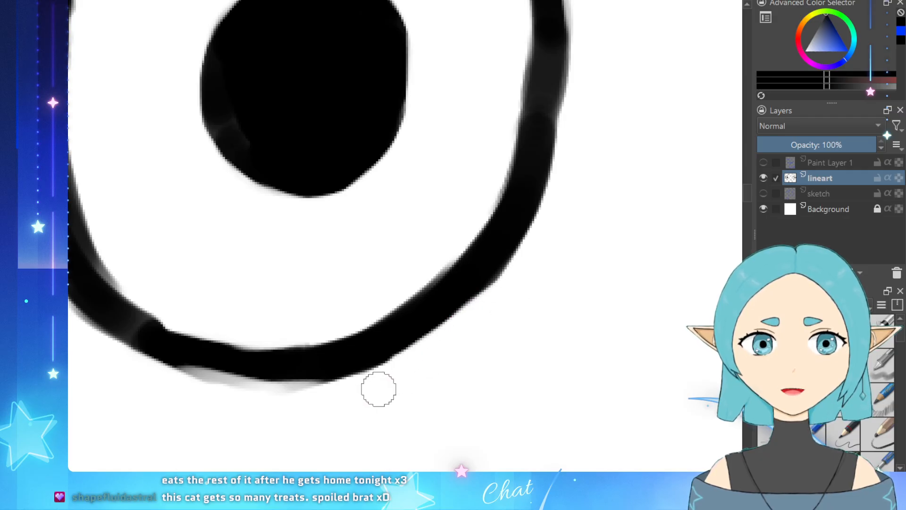
# Step: Erase the grey smudge under the left-hand eye's outline and even out the thickness and inner edge of its bottom curve
pyautogui.moveTo(213, 385); pyautogui.dragTo(332, 391)
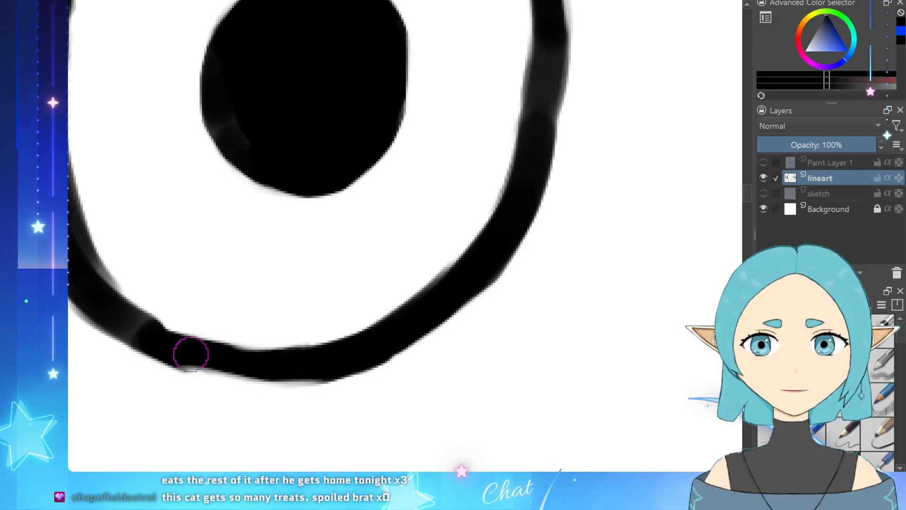
pyautogui.moveTo(190, 354)
pyautogui.mouseDown()
pyautogui.moveTo(280, 360)
pyautogui.moveTo(189, 354)
pyautogui.moveTo(263, 373)
pyautogui.moveTo(298, 366)
pyautogui.mouseUp()
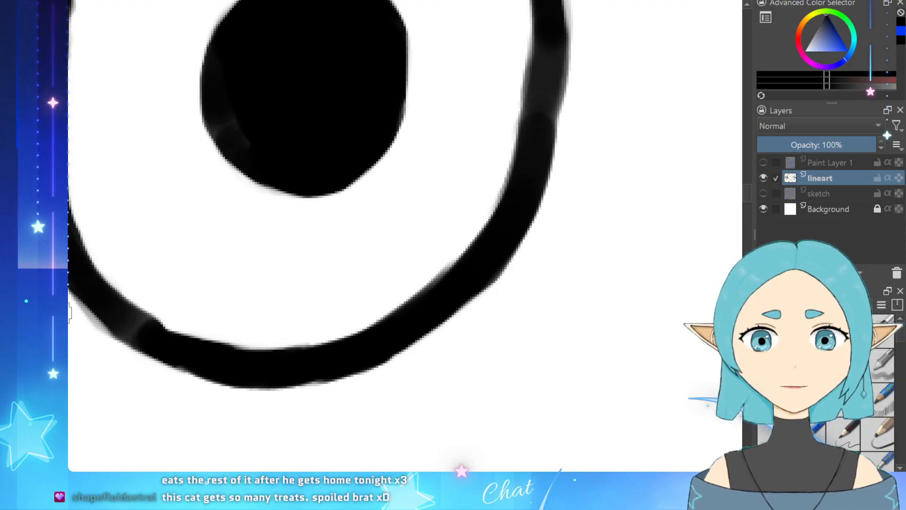
pyautogui.moveTo(116, 317)
pyautogui.mouseDown()
pyautogui.moveTo(152, 340)
pyautogui.moveTo(255, 363)
pyautogui.moveTo(333, 351)
pyautogui.mouseUp()
pyautogui.hotkey('ctrl', 'z')
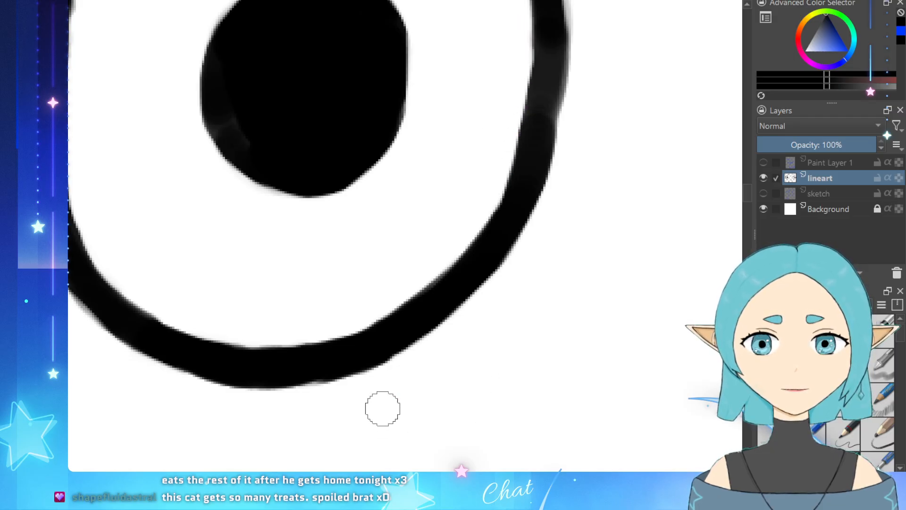
pyautogui.moveTo(383, 344); pyautogui.dragTo(440, 290)
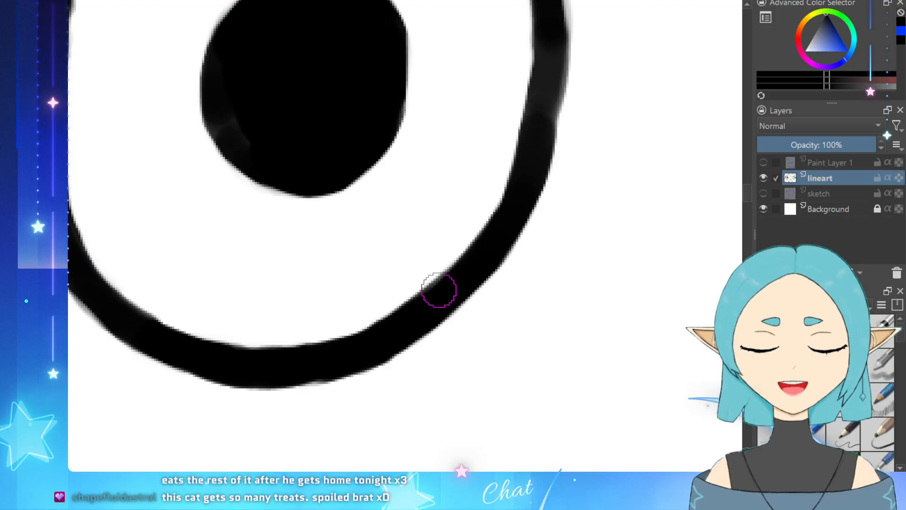
# Step: Darken the faded nose-side stretch of the left-hand eye's outline and clean its edges
pyautogui.scroll(-4, 416, 414)
pyautogui.scroll(5, 461, 330)
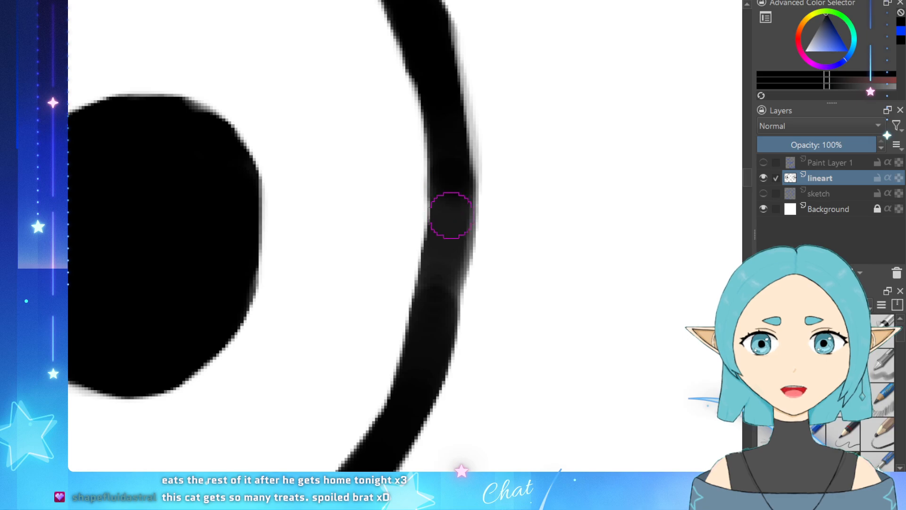
pyautogui.moveTo(449, 208)
pyautogui.mouseDown()
pyautogui.moveTo(448, 277)
pyautogui.moveTo(452, 259)
pyautogui.moveTo(439, 302)
pyautogui.moveTo(443, 260)
pyautogui.mouseUp()
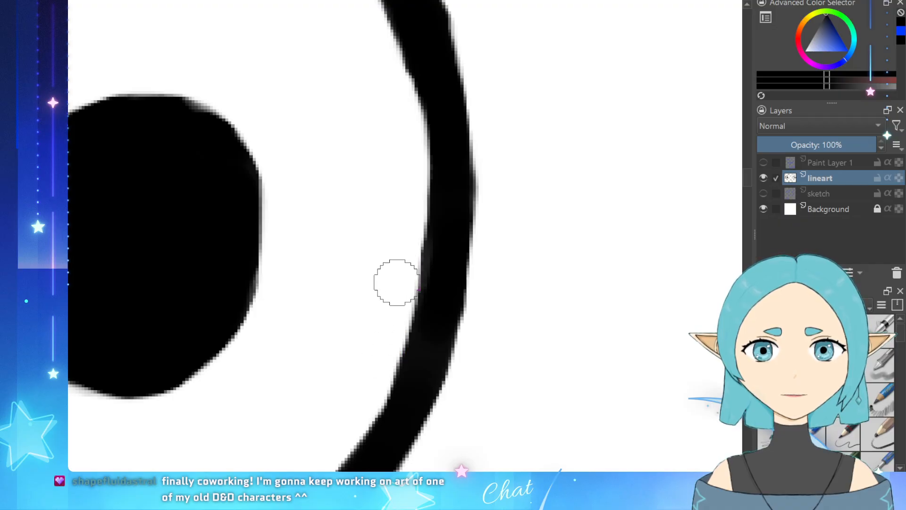
pyautogui.scroll(-3, 364, 373)
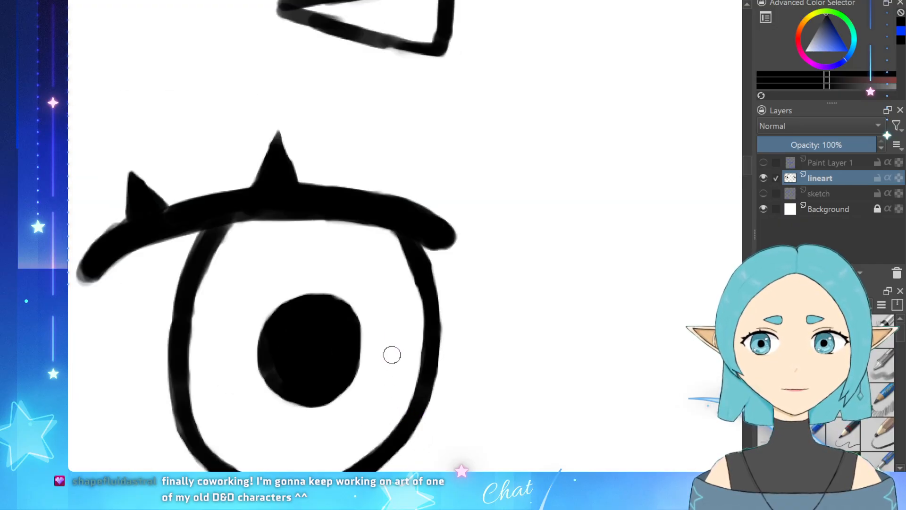
# Step: Trim the left-hand eye's outline just below the inner tip of the upper lash line, undoing an uneven stroke
pyautogui.scroll(3, 534, 264)
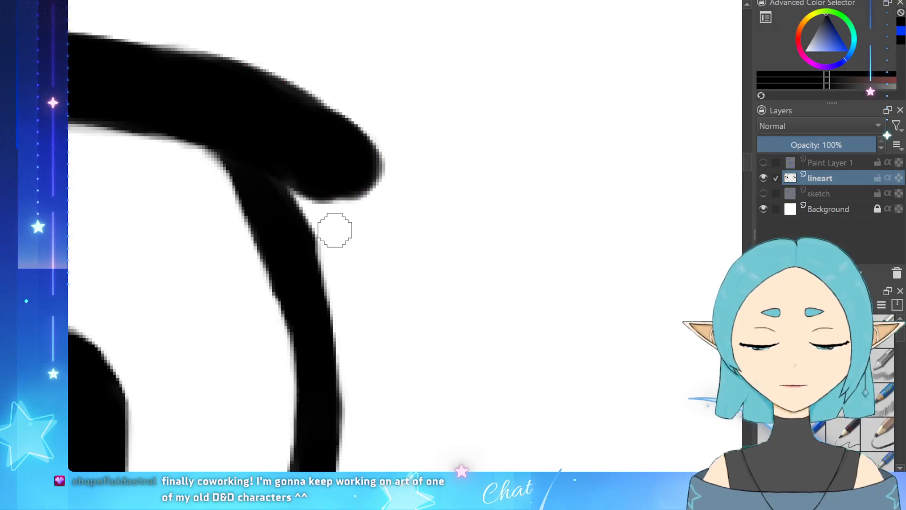
pyautogui.moveTo(322, 221); pyautogui.dragTo(329, 242)
pyautogui.hotkey('ctrl', 'z')
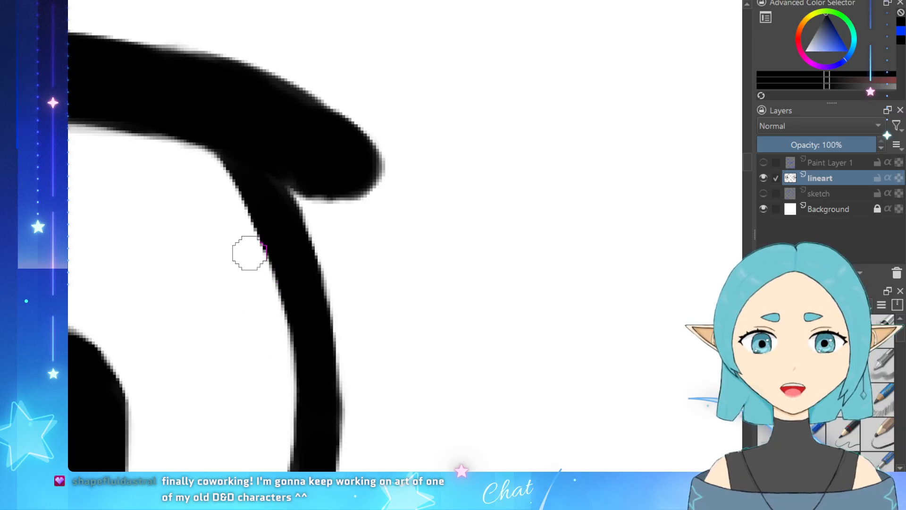
# Step: Shave the bump off the inner edge of the left-hand eye's lower nose-side outline, redoing the uneven cut
pyautogui.scroll(-5, 251, 222)
pyautogui.scroll(4, 232, 254)
pyautogui.scroll(1, 234, 233)
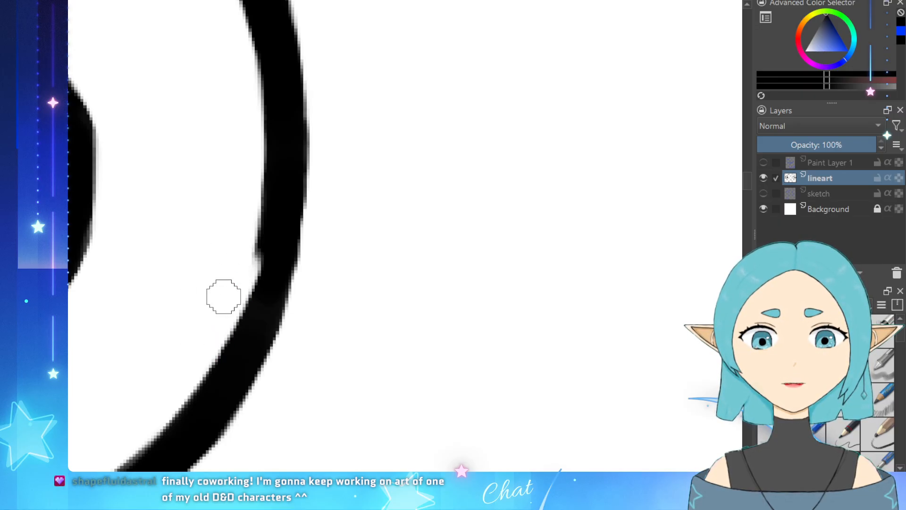
pyautogui.hotkey('ctrl', 'z')
pyautogui.moveTo(238, 229); pyautogui.dragTo(224, 301)
pyautogui.moveTo(242, 245)
pyautogui.mouseDown()
pyautogui.moveTo(217, 319)
pyautogui.moveTo(225, 309)
pyautogui.mouseUp()
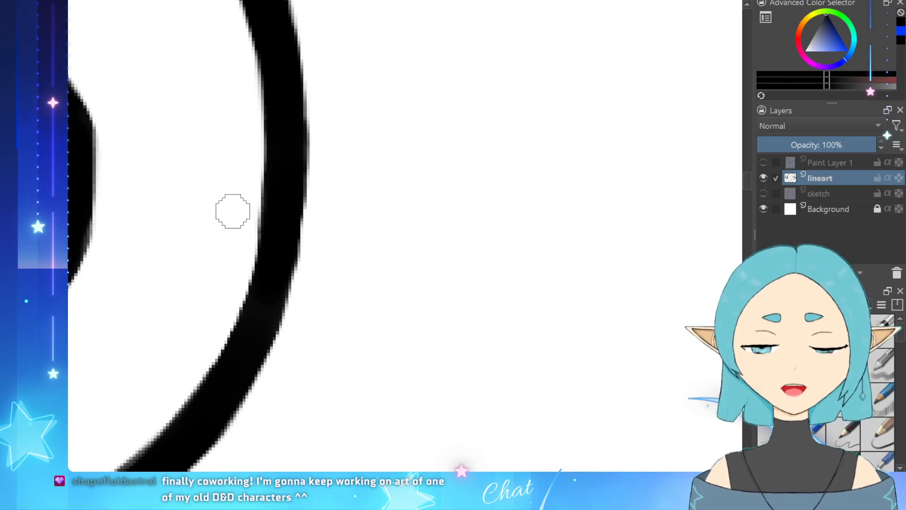
# Step: Smooth and darken the outer side of the left-hand eye's outline, trimming its inner edge and redoing uneven strokes
pyautogui.scroll(-5, 233, 211)
pyautogui.scroll(5, 77, 138)
pyautogui.scroll(-3, 255, 178)
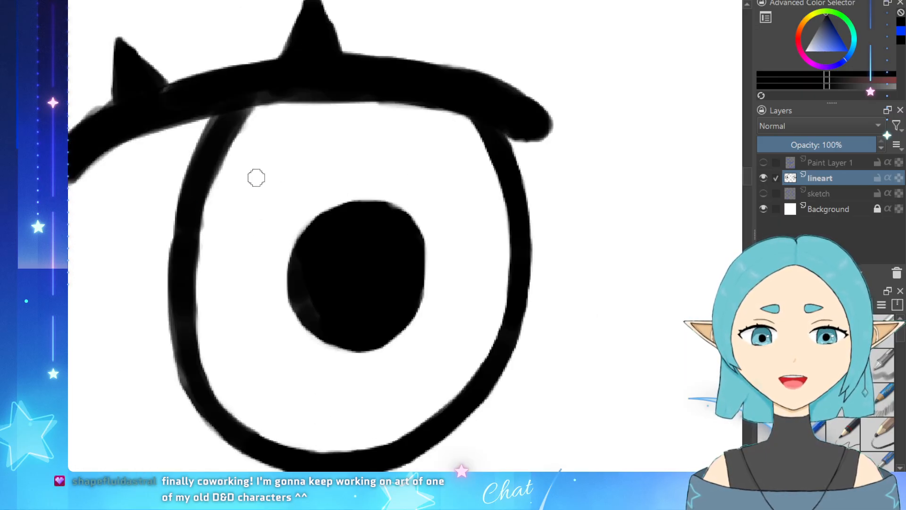
pyautogui.scroll(3, 239, 89)
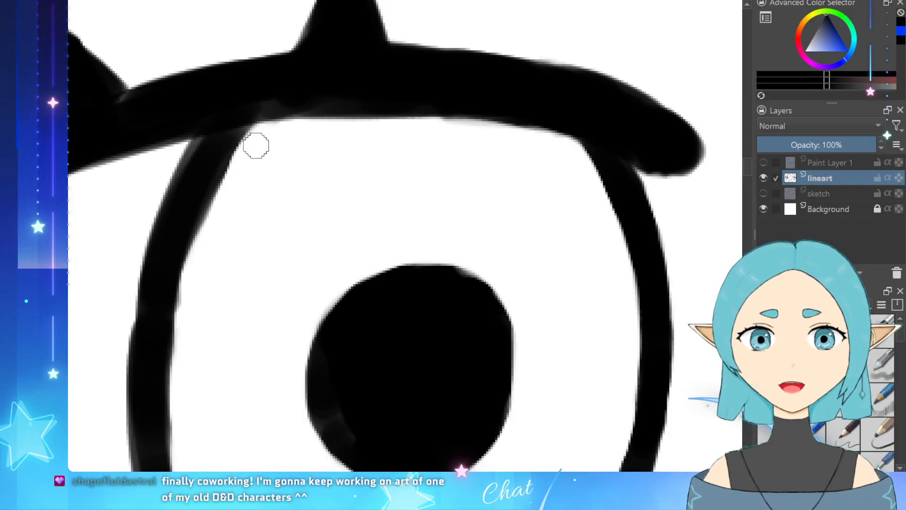
pyautogui.moveTo(259, 136)
pyautogui.mouseDown()
pyautogui.moveTo(228, 215)
pyautogui.moveTo(242, 164)
pyautogui.moveTo(220, 196)
pyautogui.mouseUp()
pyautogui.hotkey('ctrl', 'z')
pyautogui.moveTo(245, 154); pyautogui.dragTo(196, 250)
pyautogui.moveTo(191, 297)
pyautogui.mouseDown()
pyautogui.moveTo(181, 375)
pyautogui.moveTo(187, 324)
pyautogui.moveTo(183, 343)
pyautogui.mouseUp()
pyautogui.hotkey('ctrl', 'z')
pyautogui.moveTo(149, 305); pyautogui.dragTo(143, 338)
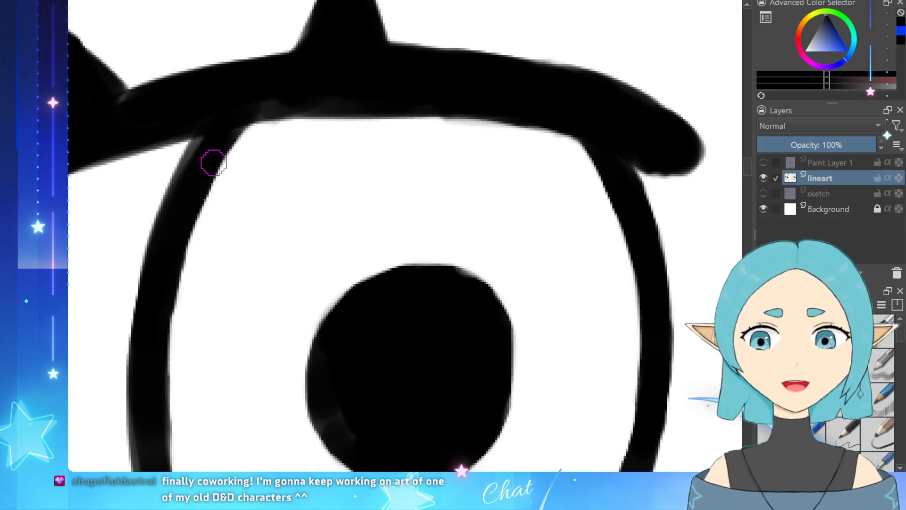
# Step: Fill the joint between the left-hand eye's outer outline and upper lash line, and smooth the lash line's underside
pyautogui.moveTo(201, 148); pyautogui.dragTo(197, 161)
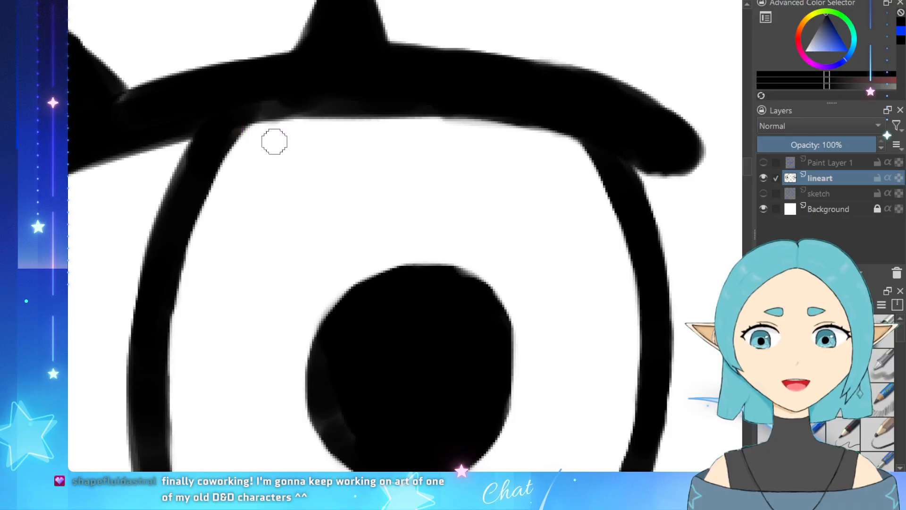
pyautogui.moveTo(295, 107); pyautogui.dragTo(373, 105)
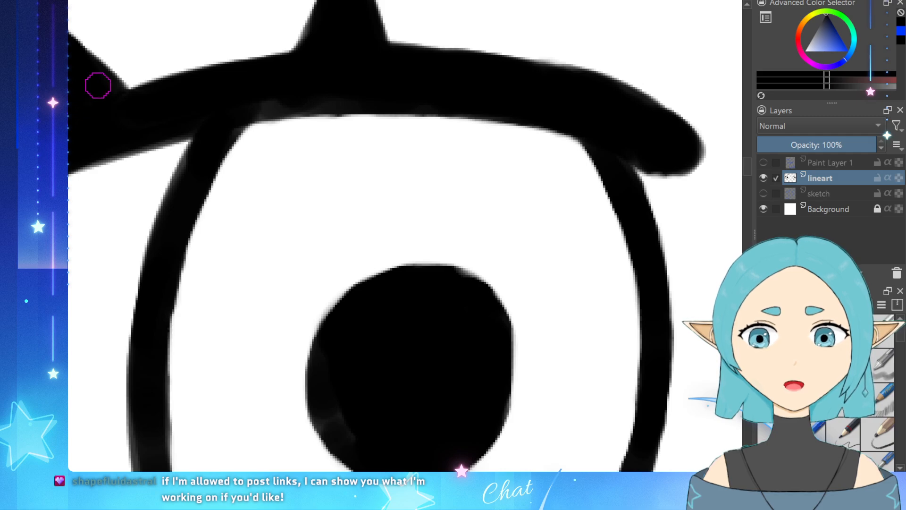
pyautogui.scroll(-4, 134, 59)
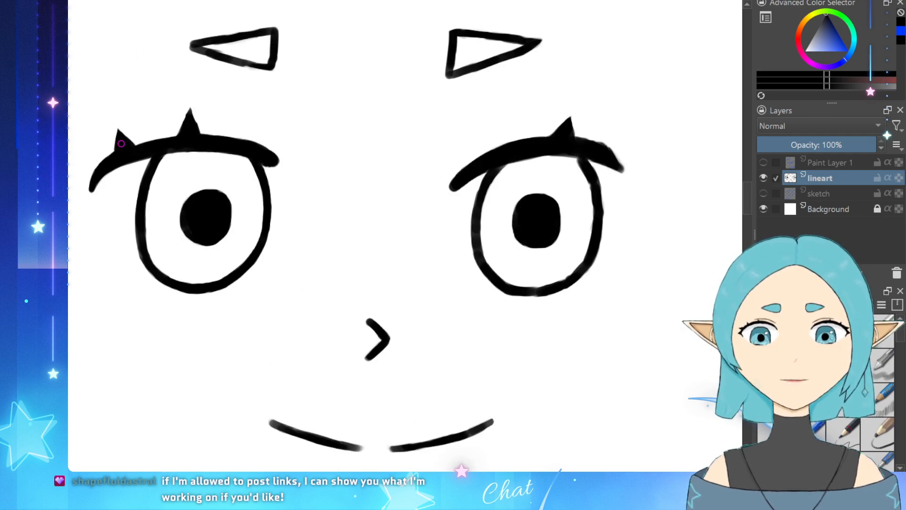
# Step: Smooth the bumpy inner edge of the left-hand eye's middle lash spike into an even taper
pyautogui.scroll(5, 94, 188)
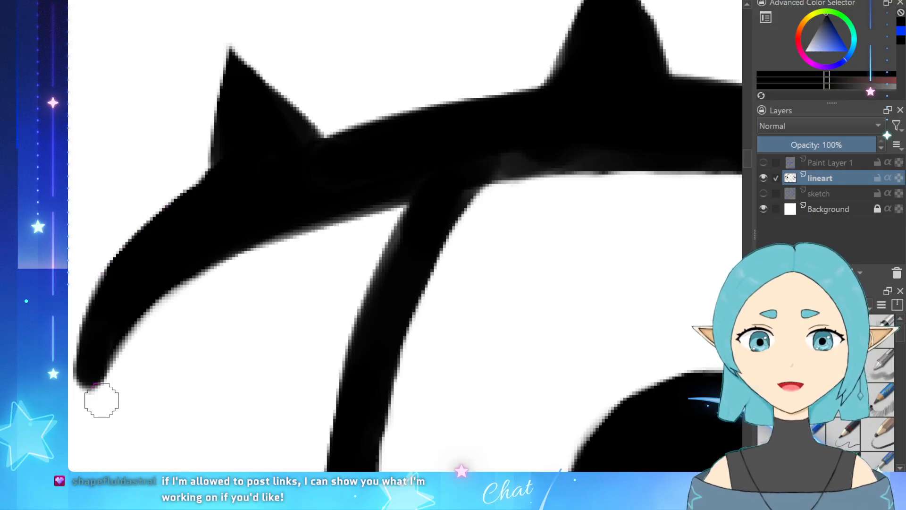
pyautogui.scroll(-3, 114, 387)
pyautogui.scroll(2, 281, 281)
pyautogui.scroll(-3, 288, 273)
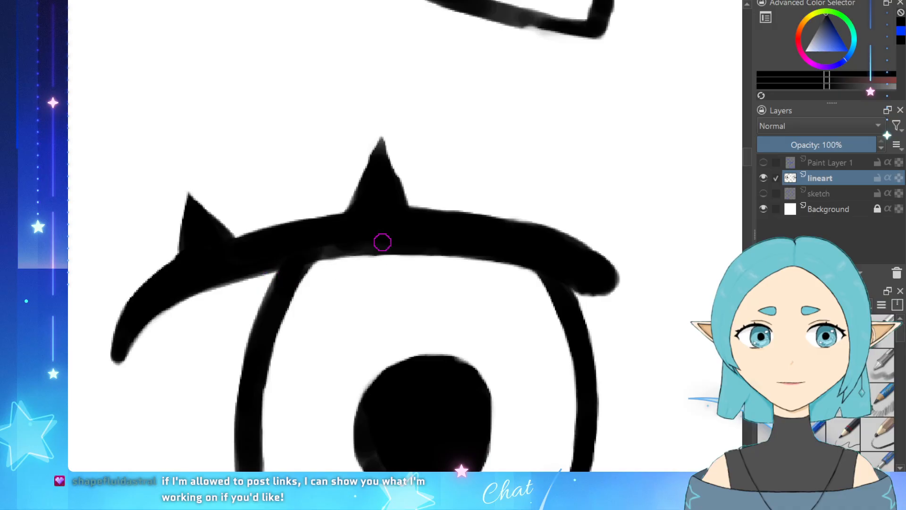
pyautogui.scroll(2, 387, 242)
pyautogui.scroll(4, 439, 172)
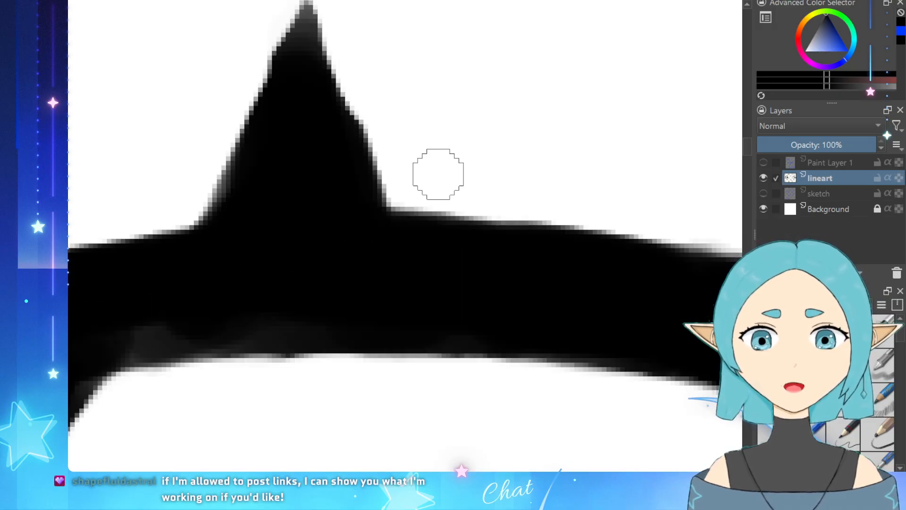
pyautogui.moveTo(300, 64)
pyautogui.mouseDown()
pyautogui.moveTo(313, 82)
pyautogui.moveTo(308, 63)
pyautogui.moveTo(325, 95)
pyautogui.moveTo(346, 197)
pyautogui.mouseUp()
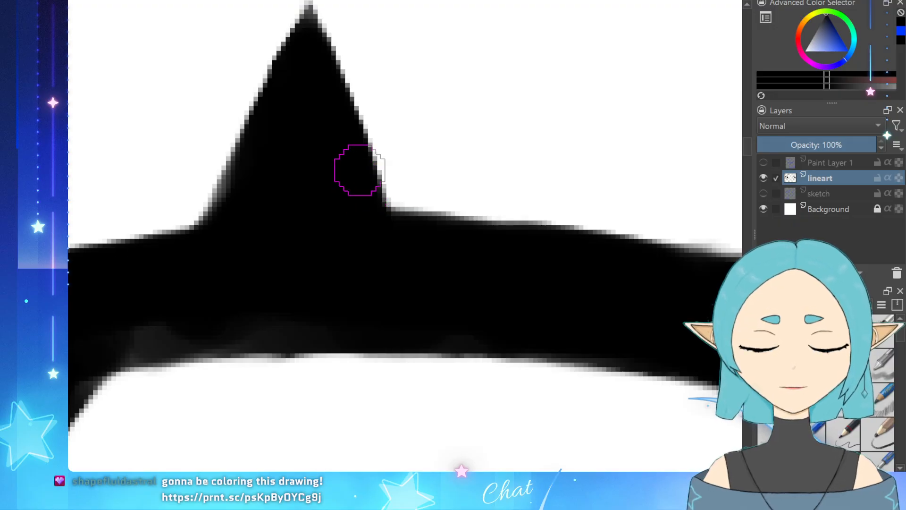
pyautogui.scroll(1, 359, 170)
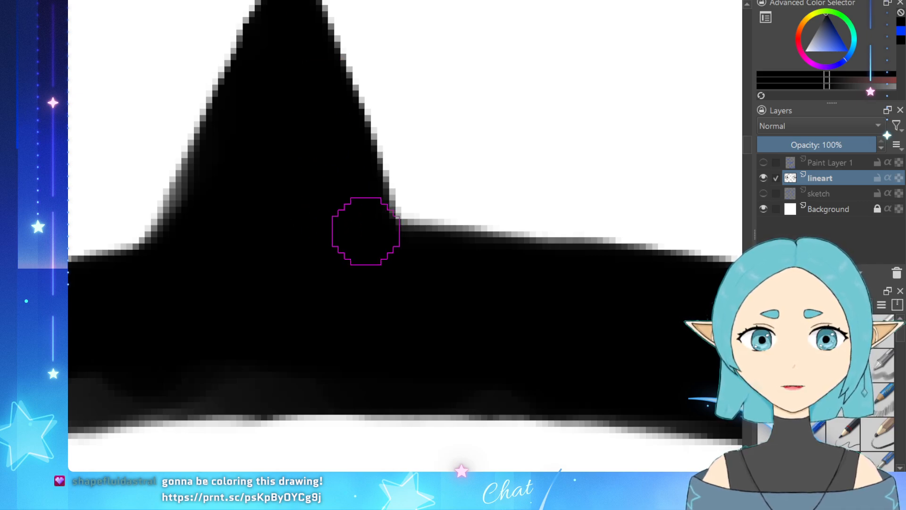
pyautogui.scroll(-3, 350, 230)
pyautogui.scroll(-1, 526, 267)
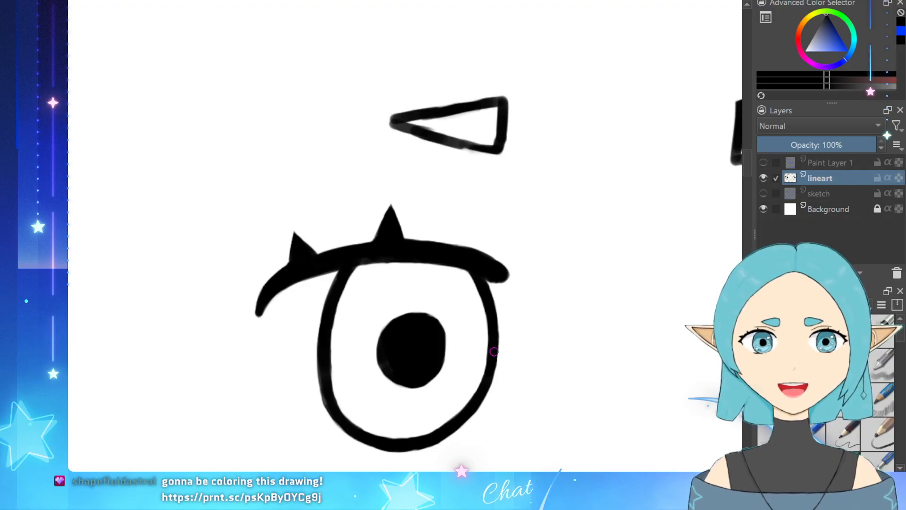
pyautogui.scroll(-3, 473, 303)
pyautogui.scroll(1, 564, 342)
pyautogui.scroll(1, 613, 256)
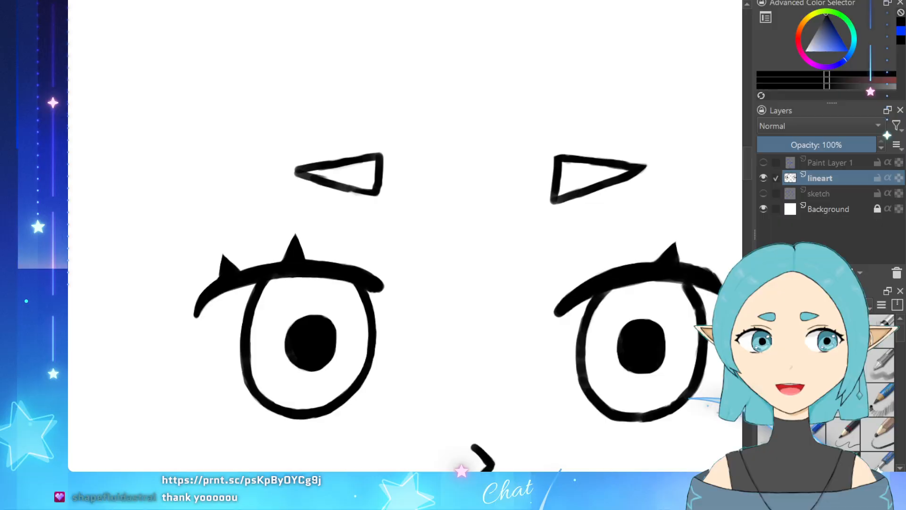
# Step: Add Paint Layer 1 to the layer selection and toggle its visibility on and off for a quick comparison
pyautogui.click(776, 162)
pyautogui.click(763, 162)
pyautogui.click(763, 162)
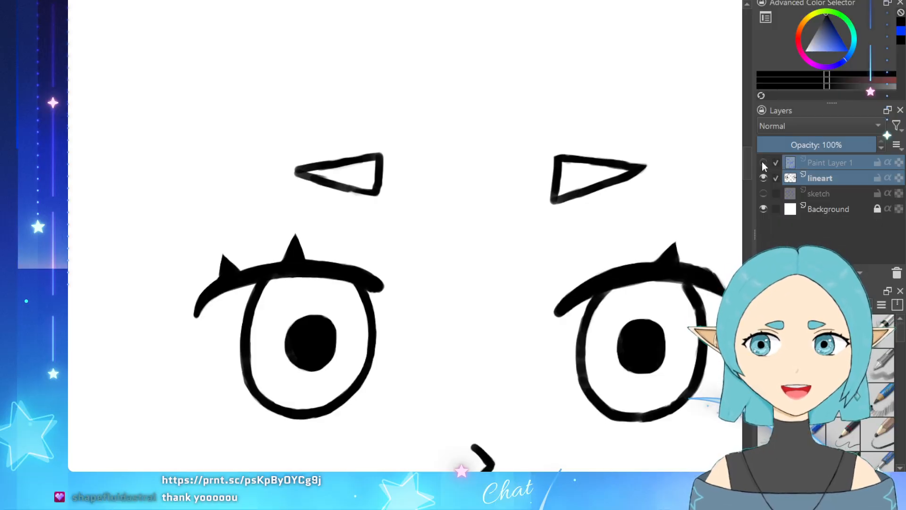
# Step: Taper the rounded inner tip of the left-hand eye's upper lash line to a narrower point
pyautogui.scroll(-3, 498, 341)
pyautogui.scroll(3, 524, 358)
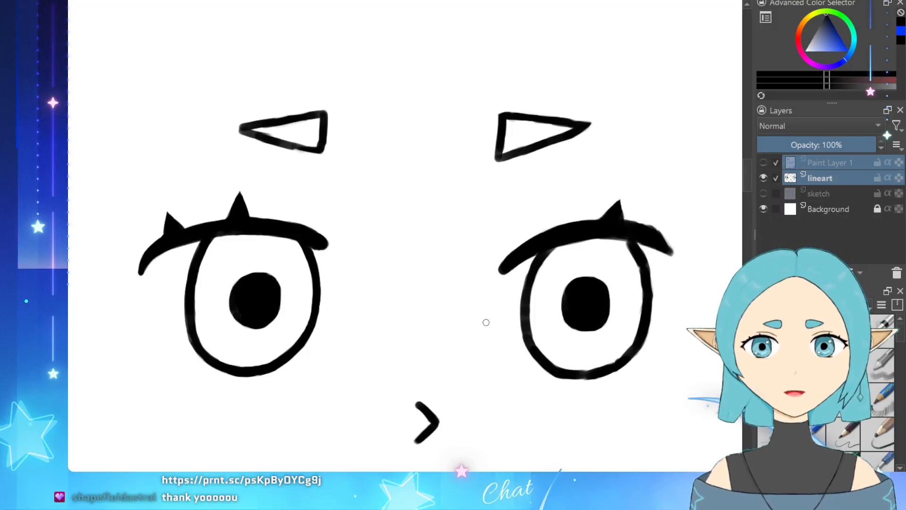
pyautogui.scroll(1, 382, 283)
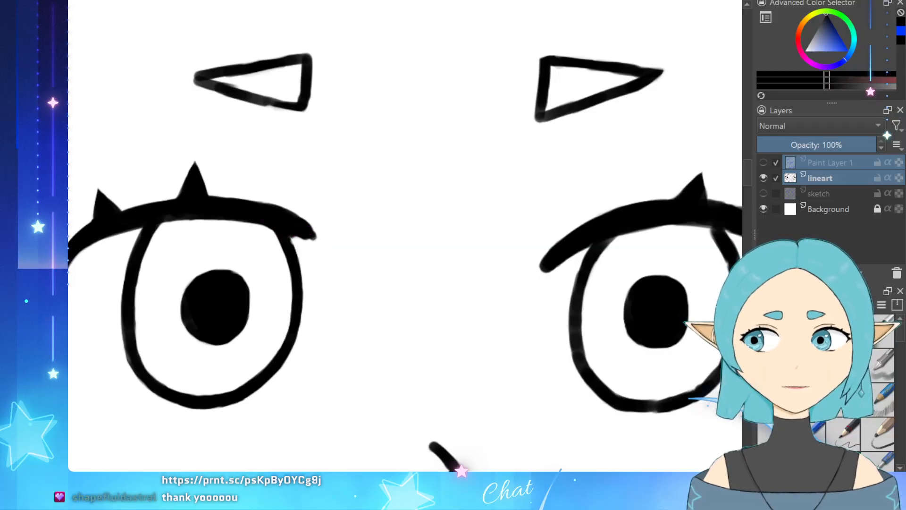
pyautogui.scroll(-4, 630, 206)
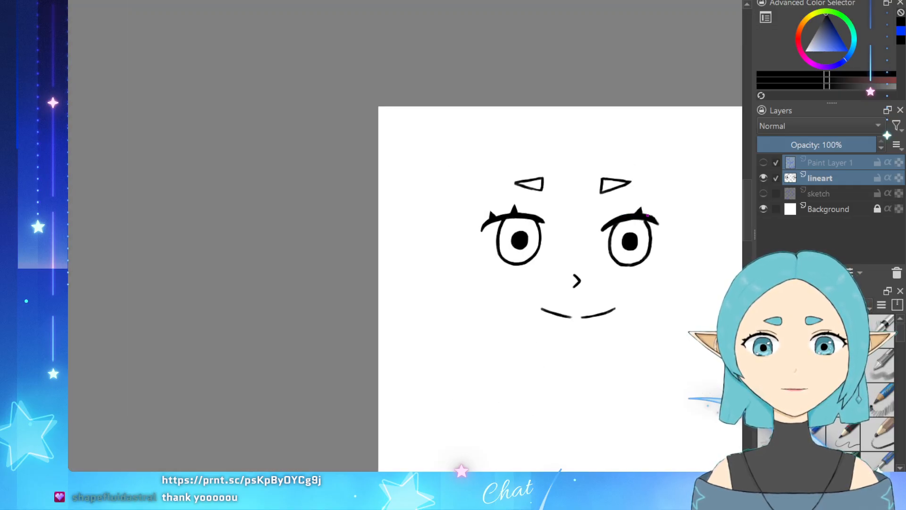
# Step: Taper the inner end of the right-hand eye's upper lash line, smooth its edges, and reconnect the eye outline to it
pyautogui.scroll(5, 648, 222)
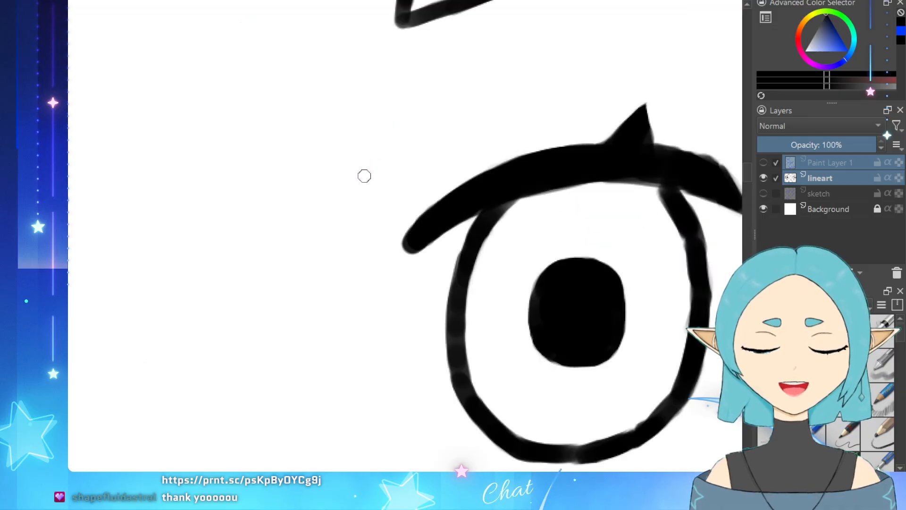
pyautogui.moveTo(453, 226)
pyautogui.mouseDown()
pyautogui.moveTo(388, 269)
pyautogui.moveTo(392, 260)
pyautogui.mouseUp()
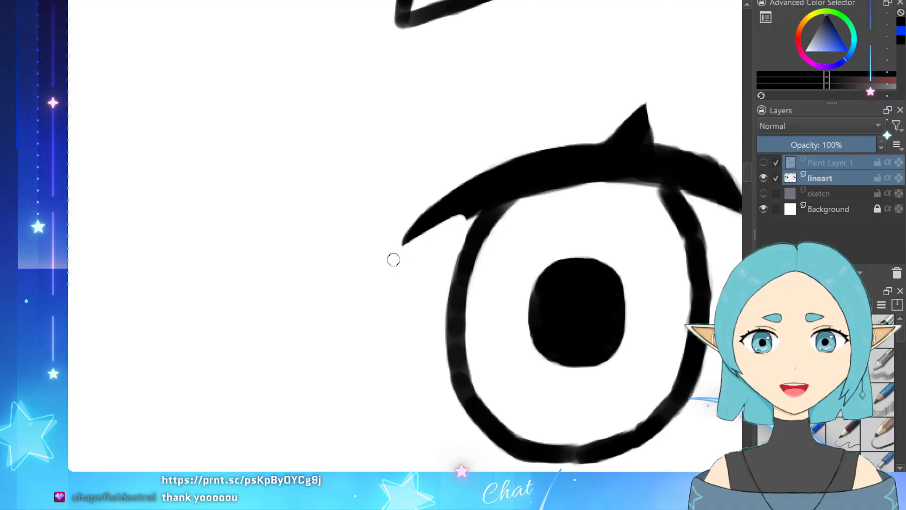
pyautogui.moveTo(415, 226)
pyautogui.mouseDown()
pyautogui.moveTo(451, 191)
pyautogui.moveTo(475, 203)
pyautogui.moveTo(445, 231)
pyautogui.moveTo(507, 205)
pyautogui.mouseUp()
pyautogui.moveTo(475, 218); pyautogui.dragTo(511, 203)
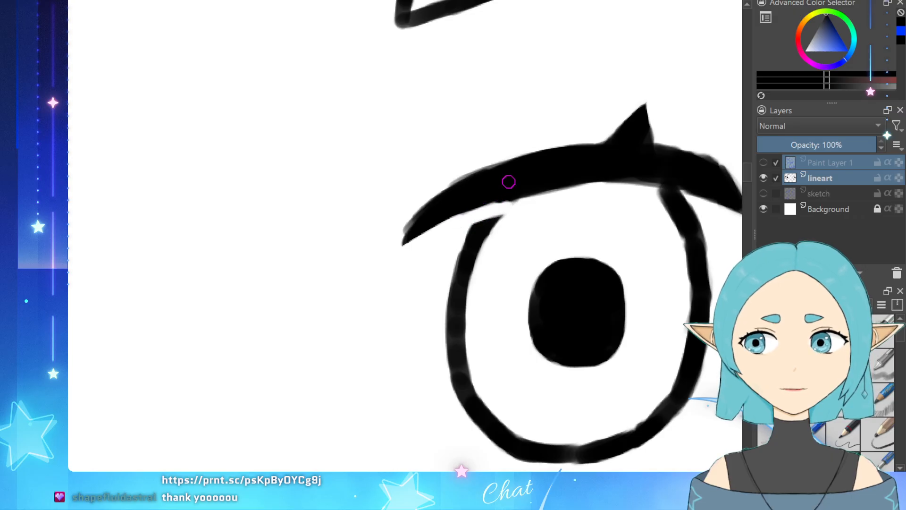
pyautogui.moveTo(409, 231)
pyautogui.mouseDown()
pyautogui.moveTo(451, 201)
pyautogui.moveTo(415, 222)
pyautogui.moveTo(410, 236)
pyautogui.moveTo(419, 214)
pyautogui.moveTo(451, 187)
pyautogui.mouseUp()
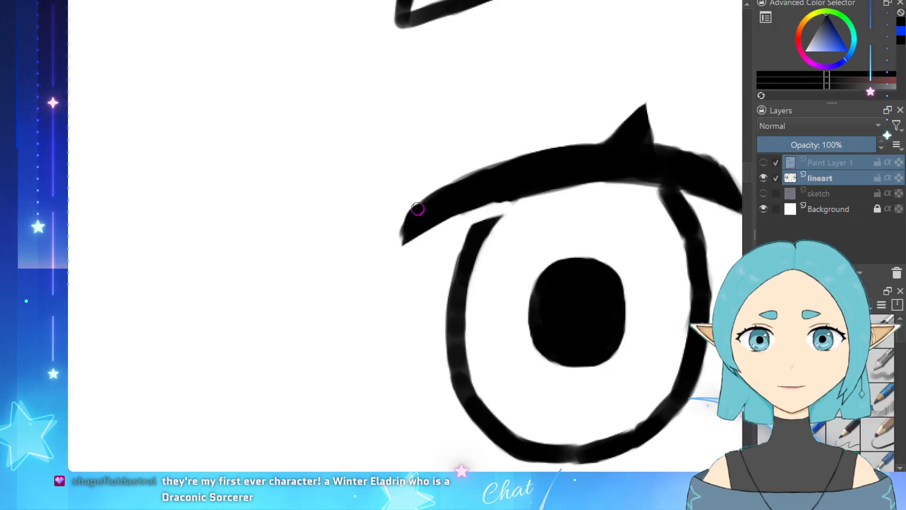
pyautogui.moveTo(503, 199)
pyautogui.mouseDown()
pyautogui.moveTo(486, 214)
pyautogui.moveTo(499, 193)
pyautogui.moveTo(508, 202)
pyautogui.moveTo(539, 191)
pyautogui.moveTo(477, 204)
pyautogui.mouseUp()
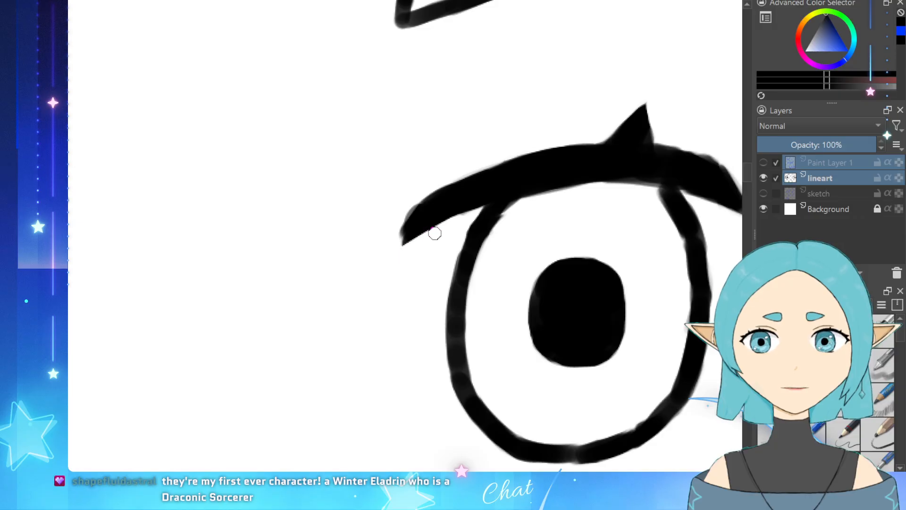
pyautogui.moveTo(458, 220)
pyautogui.mouseDown()
pyautogui.moveTo(432, 230)
pyautogui.moveTo(466, 217)
pyautogui.moveTo(405, 228)
pyautogui.moveTo(417, 211)
pyautogui.mouseUp()
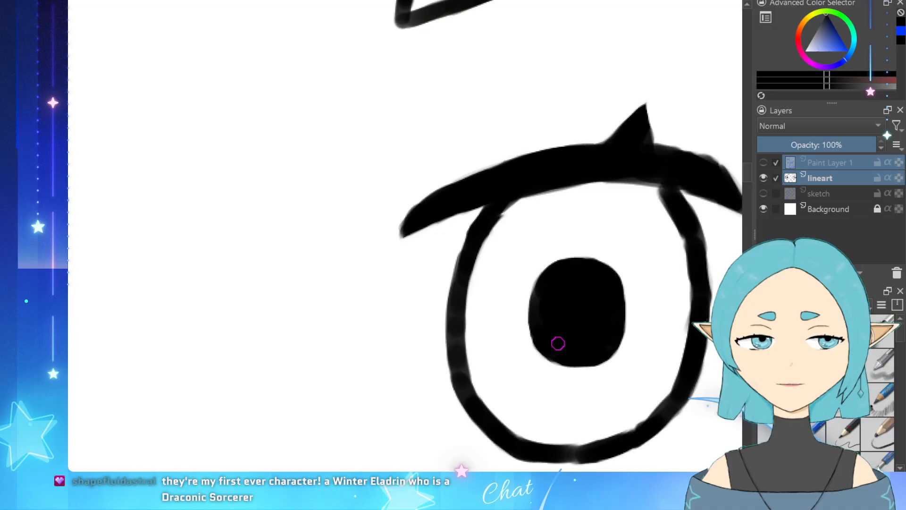
# Step: Show the blue sketch layer beneath the lineart as a guide for the face contour
pyautogui.scroll(-3, 524, 274)
pyautogui.scroll(2, 630, 248)
pyautogui.scroll(3, 628, 243)
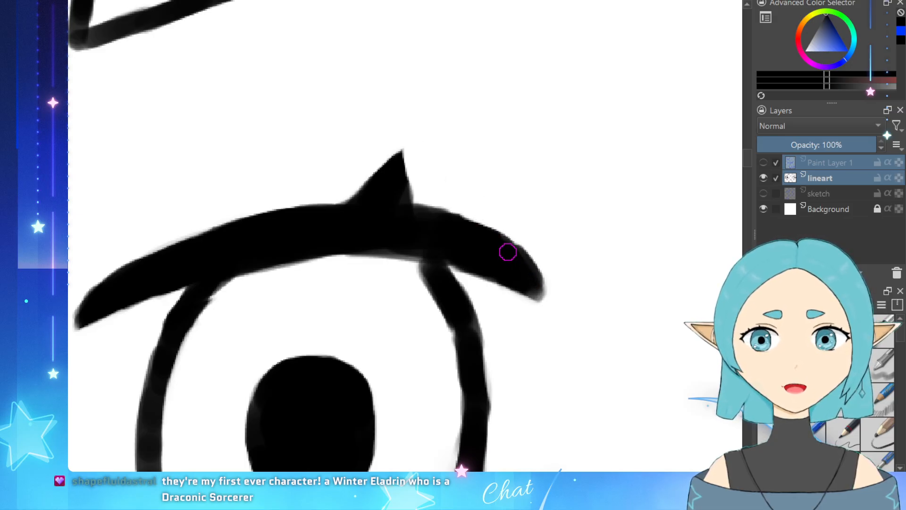
pyautogui.click(764, 163)
pyautogui.click(764, 163)
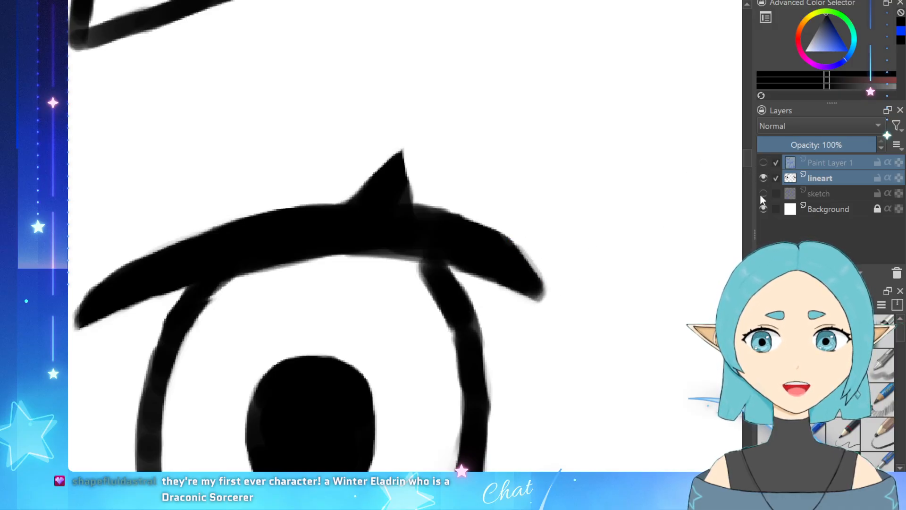
pyautogui.click(763, 193)
pyautogui.scroll(-8, 437, 363)
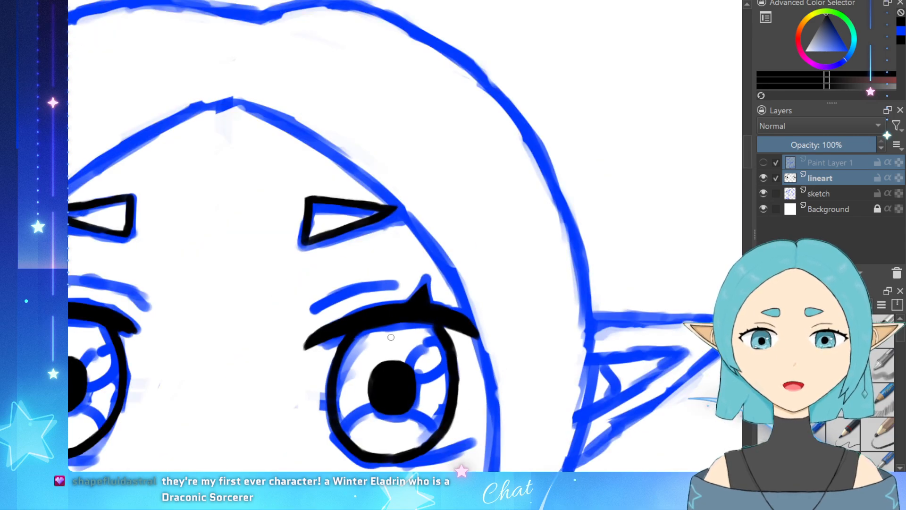
pyautogui.scroll(2, 259, 386)
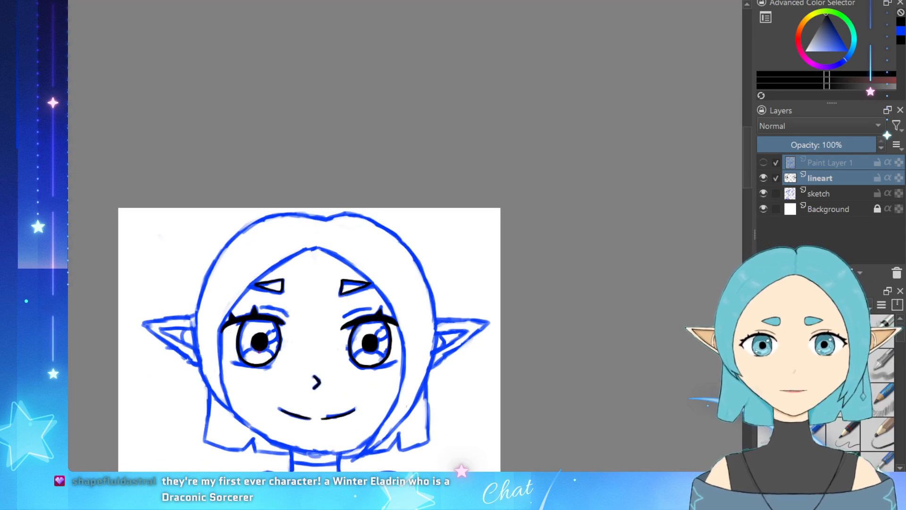
pyautogui.scroll(1, 258, 360)
pyautogui.scroll(-3, 293, 321)
pyautogui.scroll(2, 267, 395)
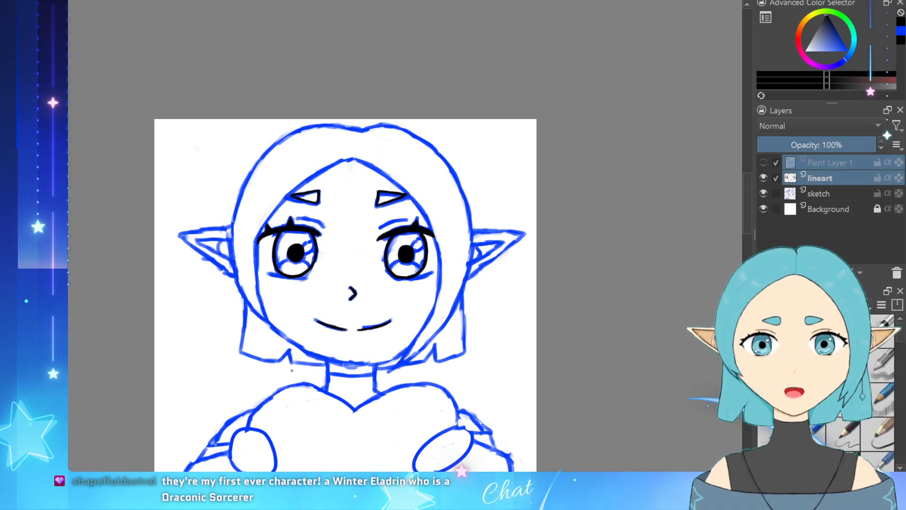
# Step: Ink the jawline from the left-hand cheek down to the chin along the sketch, undoing uneven strokes
pyautogui.scroll(2, 317, 377)
pyautogui.rightClick(285, 406)
pyautogui.click(341, 388)
pyautogui.scroll(-4, 391, 329)
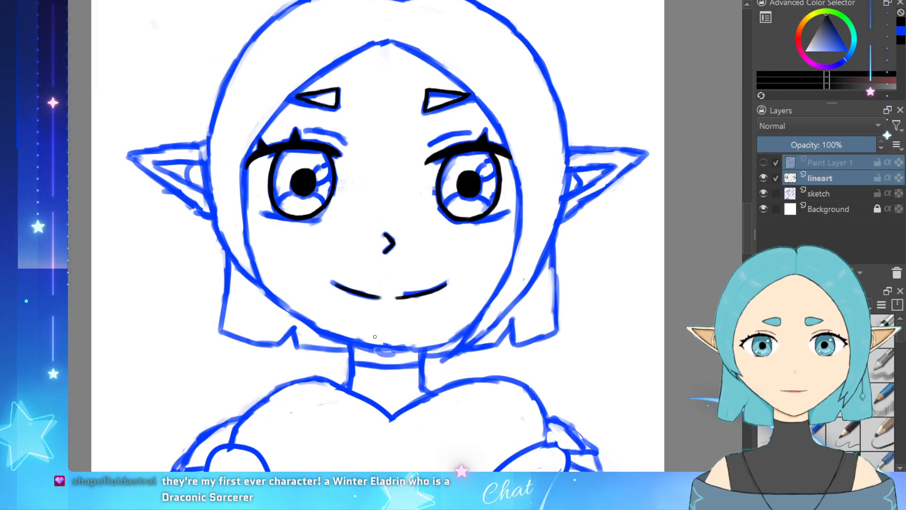
pyautogui.scroll(3, 412, 384)
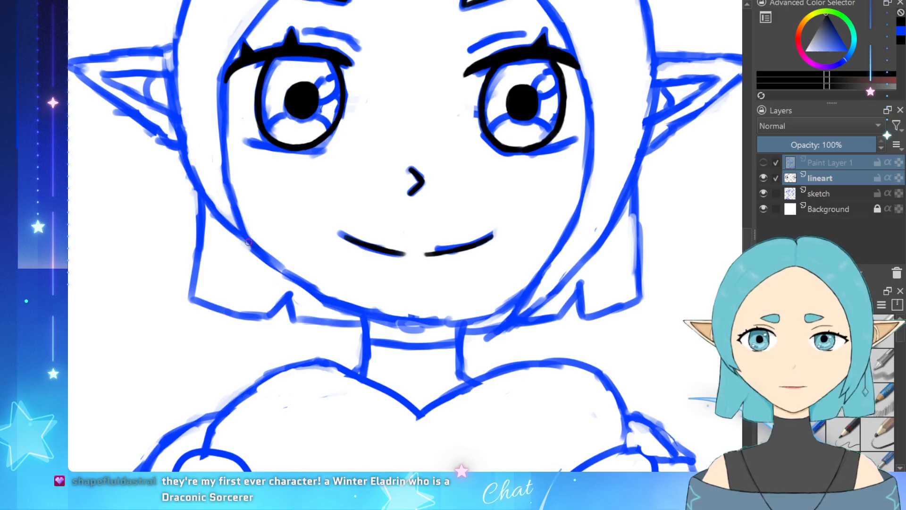
pyautogui.moveTo(248, 242)
pyautogui.mouseDown()
pyautogui.moveTo(299, 288)
pyautogui.moveTo(335, 307)
pyautogui.moveTo(313, 295)
pyautogui.moveTo(354, 305)
pyautogui.mouseUp()
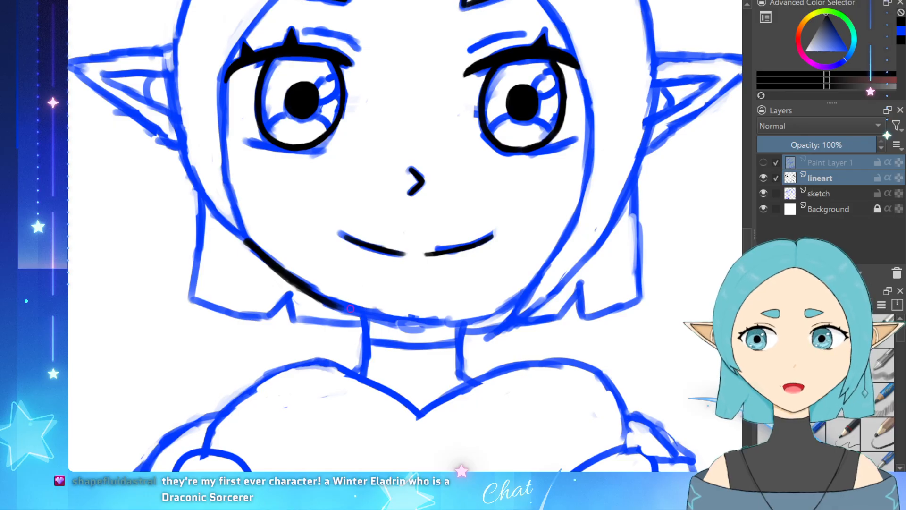
pyautogui.moveTo(343, 309); pyautogui.dragTo(414, 327)
pyautogui.hotkey('ctrl', 'z')
pyautogui.hotkey('ctrl', 'z')
pyautogui.hotkey('ctrl', 'z')
pyautogui.hotkey('ctrl', 'z')
pyautogui.hotkey('ctrl', 'z')
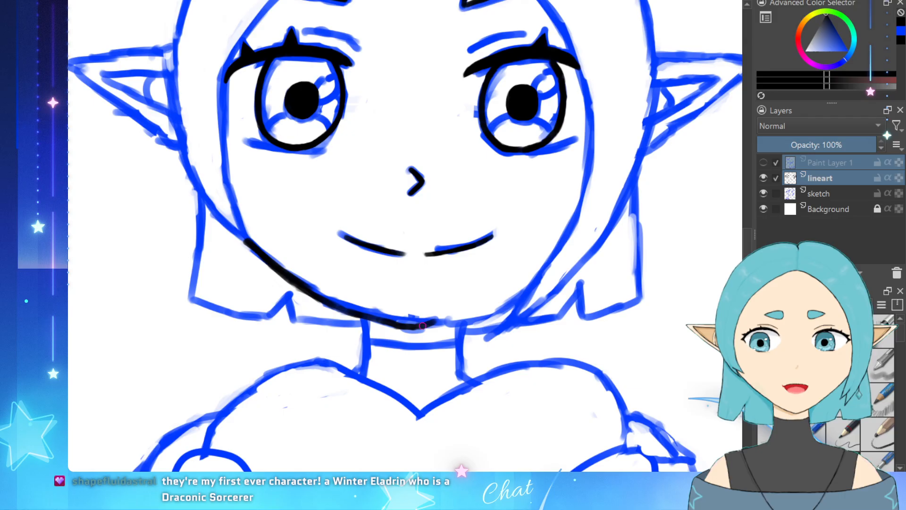
# Step: Ink the chin and the right-hand jaw up to the hair strand, and check the jawline with the sketch layer briefly hidden
pyautogui.moveTo(415, 325); pyautogui.dragTo(472, 318)
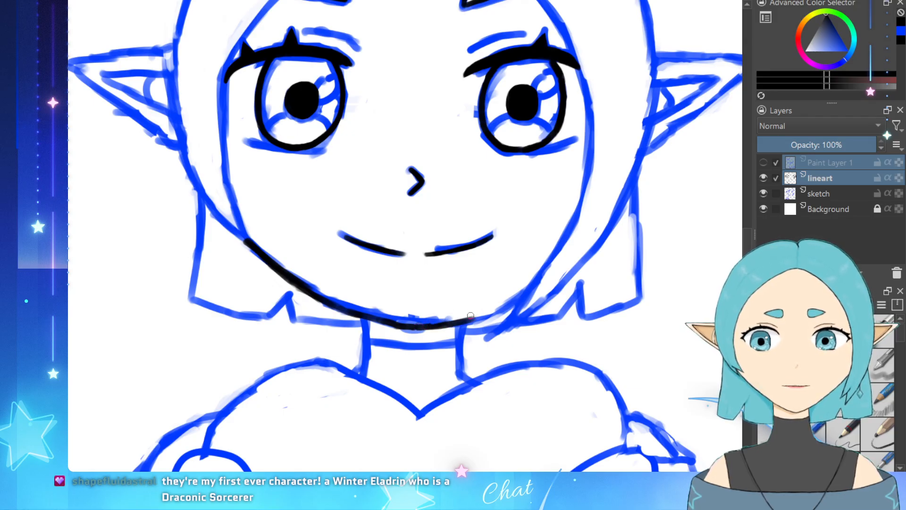
pyautogui.moveTo(514, 303); pyautogui.dragTo(530, 291)
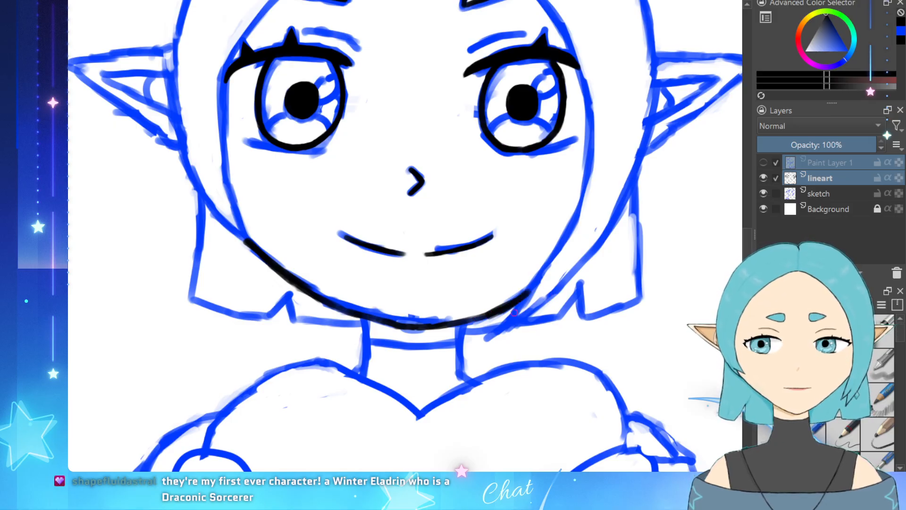
pyautogui.click(820, 194)
pyautogui.click(763, 194)
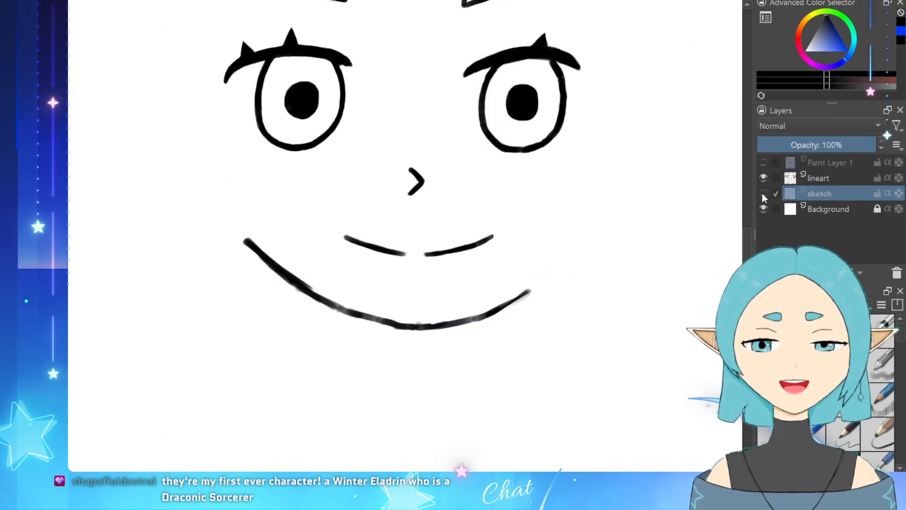
pyautogui.click(764, 193)
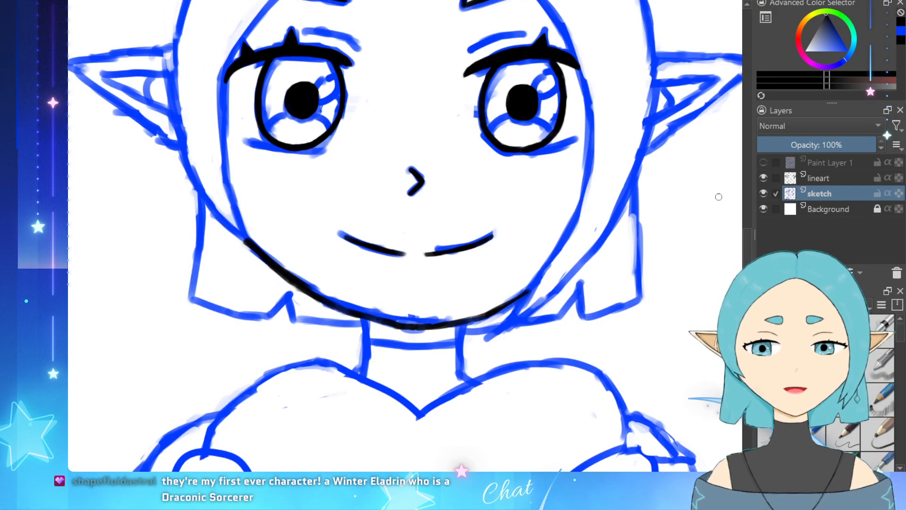
# Step: Examine the whole drawing and the sketched neck and collar area beneath the inked chin
pyautogui.scroll(-2, 651, 210)
pyautogui.scroll(3, 699, 205)
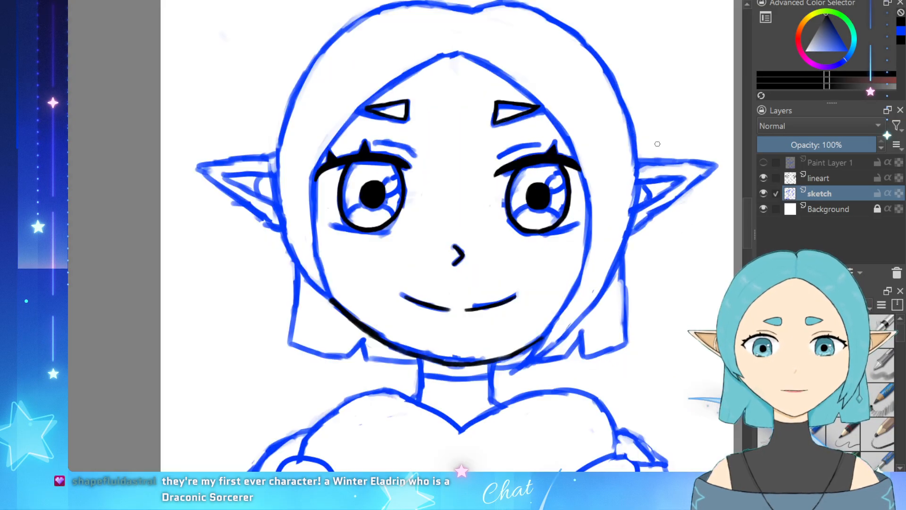
pyautogui.scroll(-2, 588, 109)
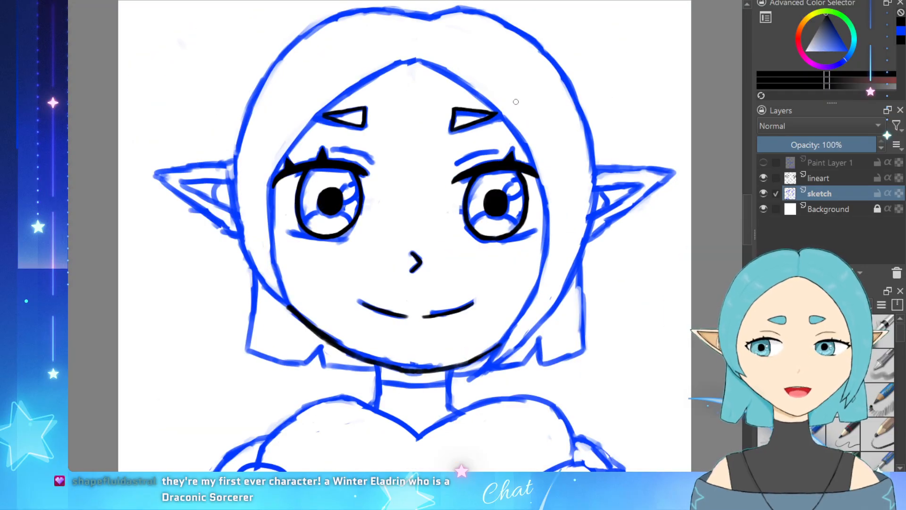
pyautogui.scroll(-2, 406, 157)
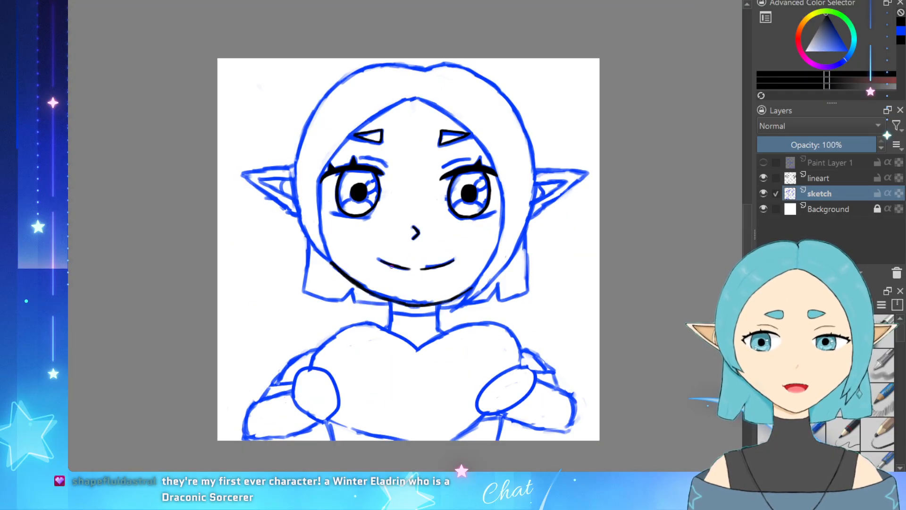
pyautogui.scroll(5, 370, 382)
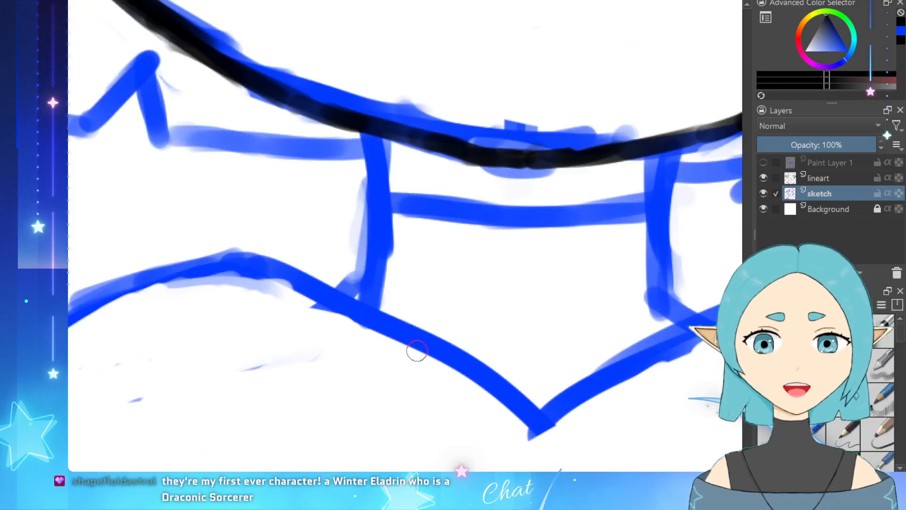
pyautogui.scroll(-2, 587, 324)
pyautogui.scroll(3, 614, 321)
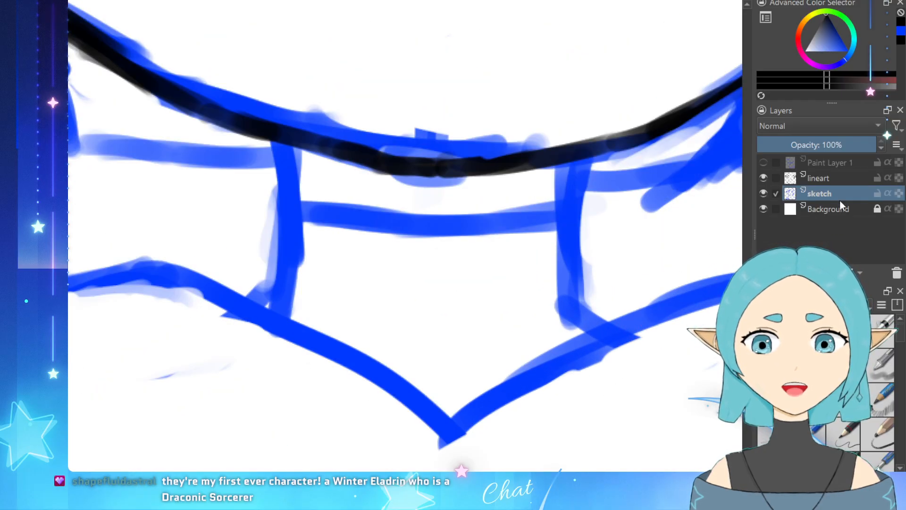
# Step: Ink the left-hand side of the neck on the lineart layer, from the jawline down to the sketched neckline
pyautogui.click(842, 184)
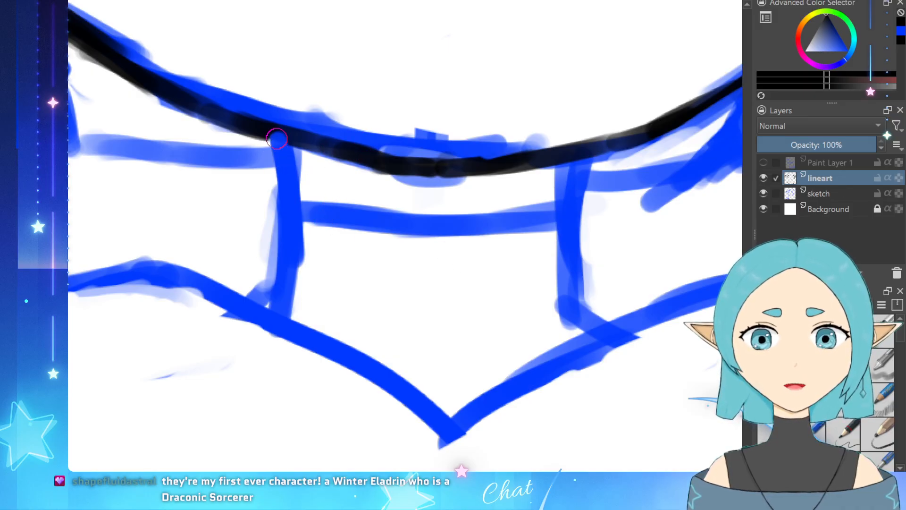
pyautogui.moveTo(277, 136); pyautogui.dragTo(284, 222)
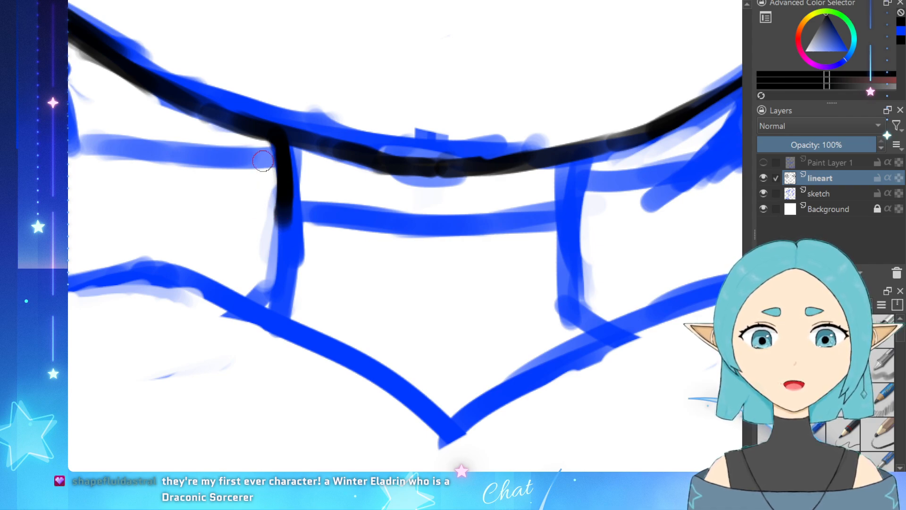
pyautogui.moveTo(284, 201); pyautogui.dragTo(271, 301)
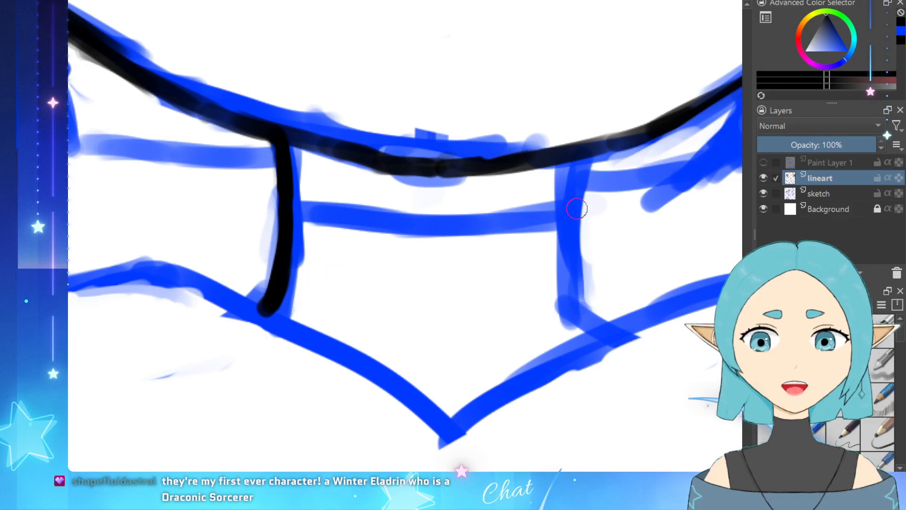
# Step: Ink the right-hand side of the neck from the jaw down to the neckline, undoing short uneven strokes
pyautogui.moveTo(585, 156); pyautogui.dragTo(568, 209)
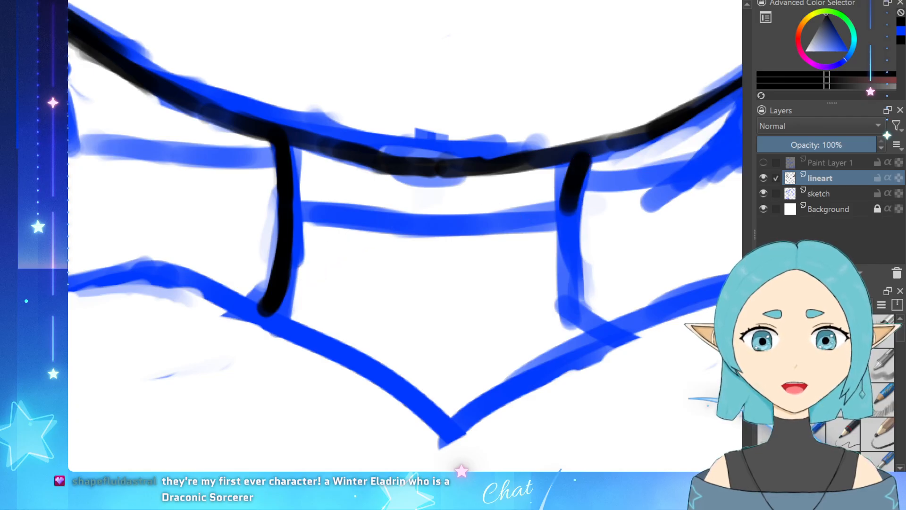
pyautogui.hotkey('ctrl', 'z')
pyautogui.moveTo(582, 156); pyautogui.dragTo(570, 231)
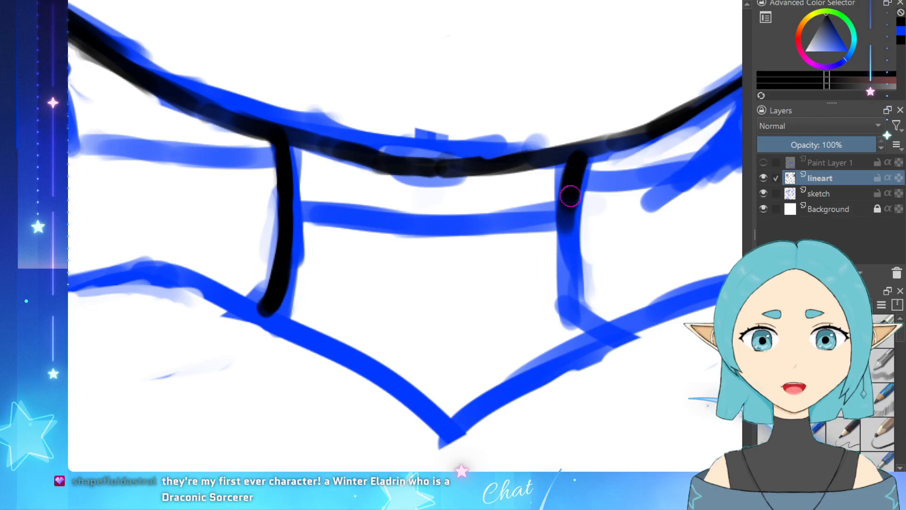
pyautogui.moveTo(571, 195); pyautogui.dragTo(568, 243)
pyautogui.hotkey('ctrl', 'z')
pyautogui.hotkey('ctrl', 'z')
pyautogui.hotkey('ctrl', 'z')
pyautogui.moveTo(583, 156)
pyautogui.mouseDown()
pyautogui.moveTo(560, 260)
pyautogui.moveTo(567, 246)
pyautogui.moveTo(587, 331)
pyautogui.mouseUp()
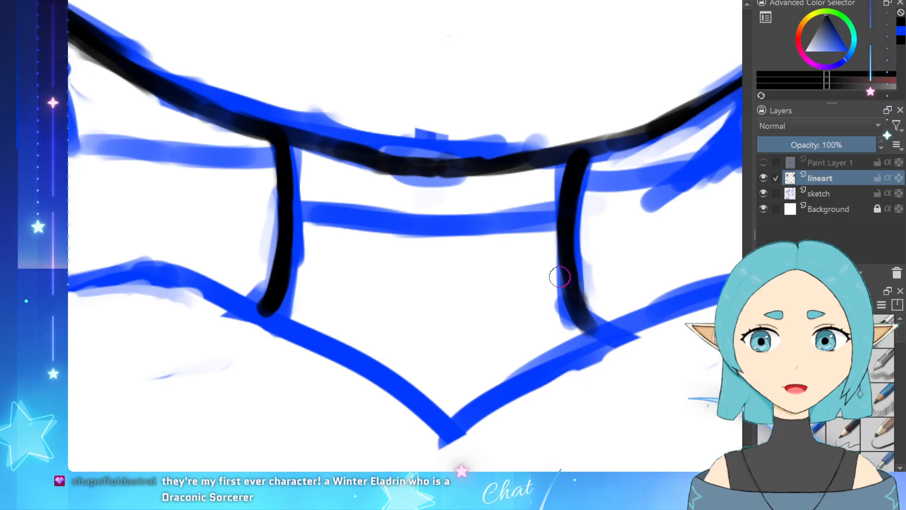
pyautogui.moveTo(572, 304); pyautogui.dragTo(591, 334)
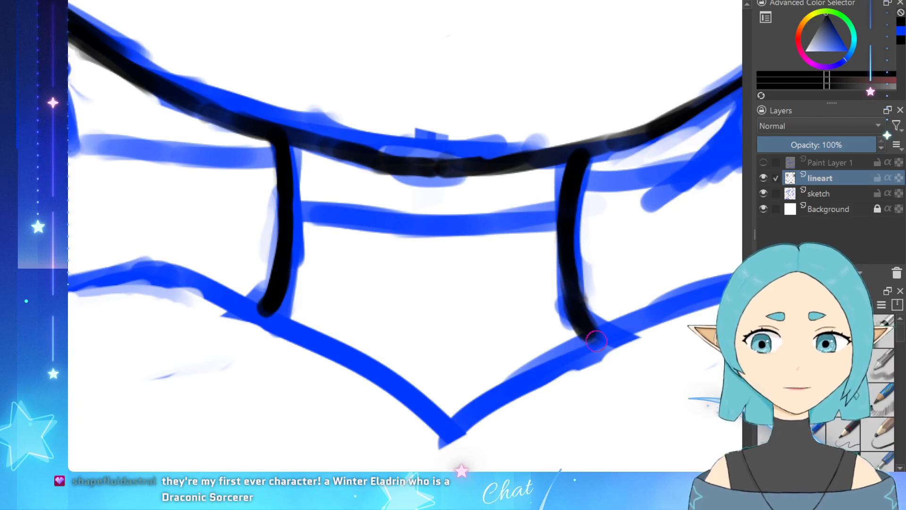
# Step: Ink the curved collar line across the neck between the two side lines, undoing uneven strokes
pyautogui.scroll(-6, 597, 341)
pyautogui.scroll(3, 599, 310)
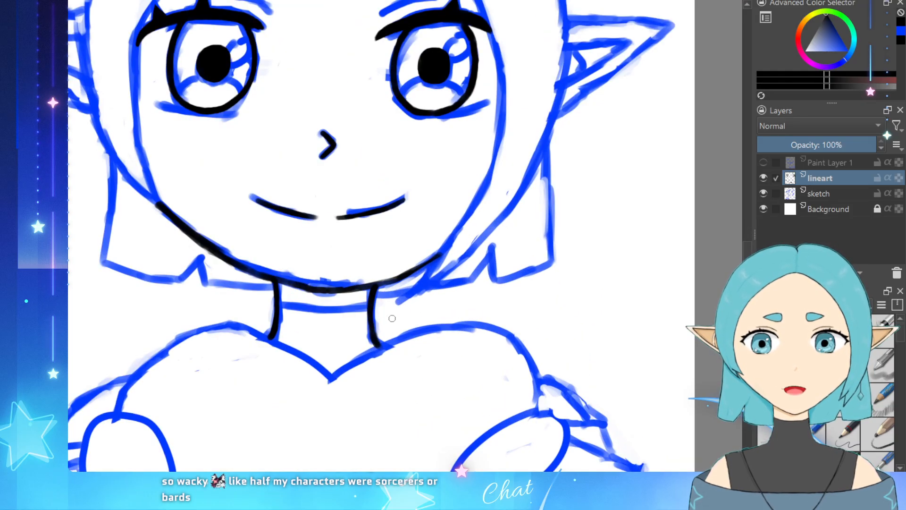
pyautogui.scroll(-2, 392, 318)
pyautogui.scroll(5, 331, 378)
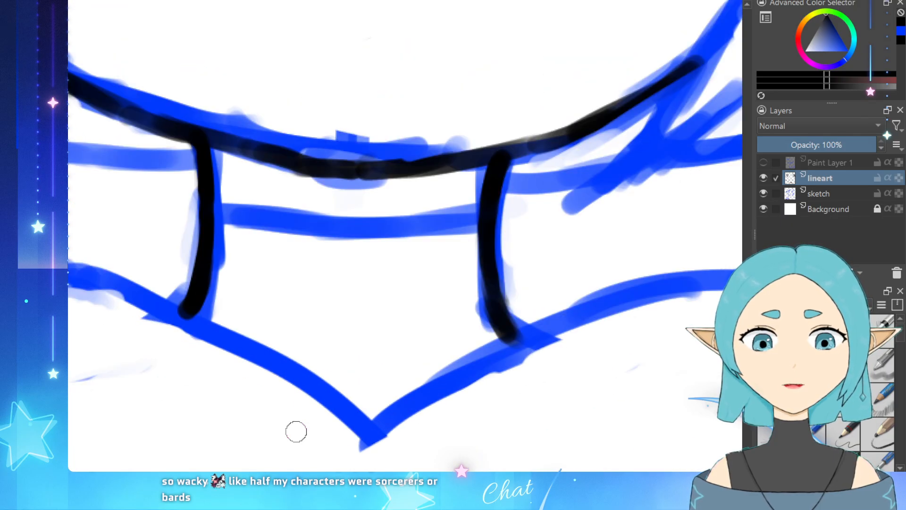
pyautogui.moveTo(204, 208); pyautogui.dragTo(265, 219)
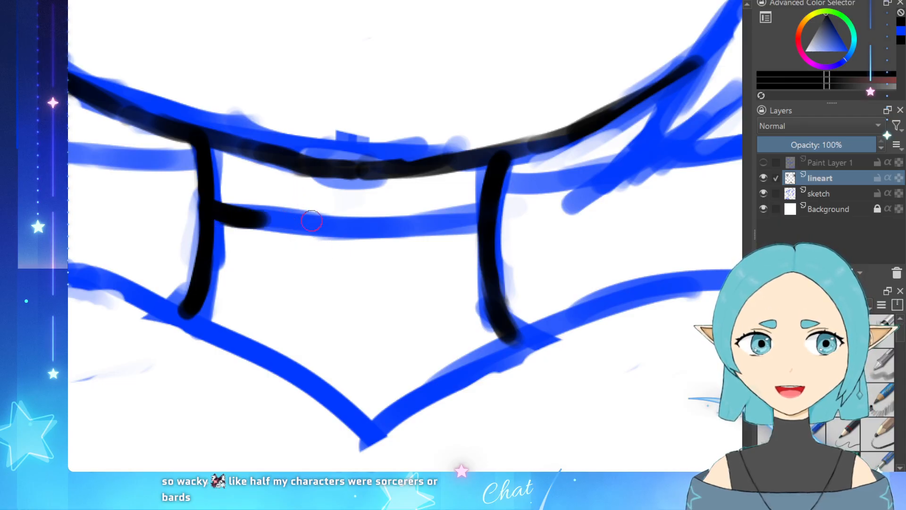
pyautogui.moveTo(263, 223); pyautogui.dragTo(320, 228)
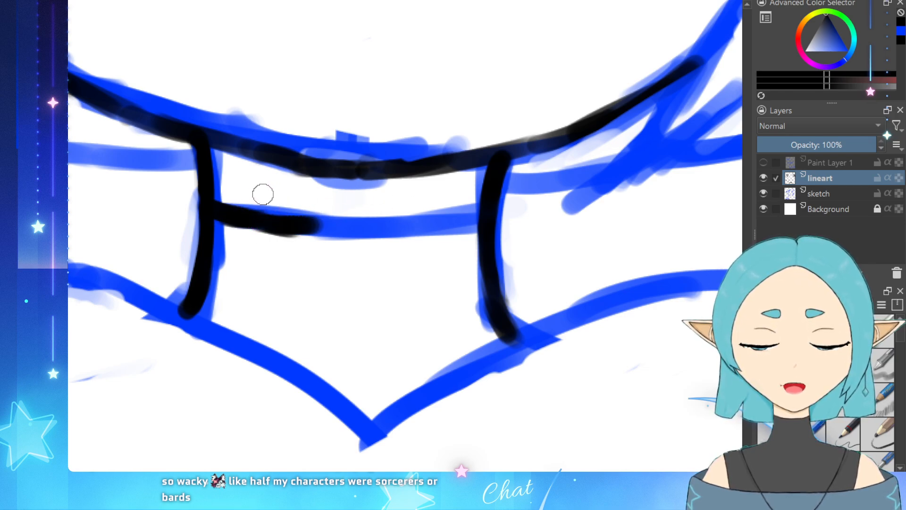
pyautogui.moveTo(282, 239); pyautogui.dragTo(334, 248)
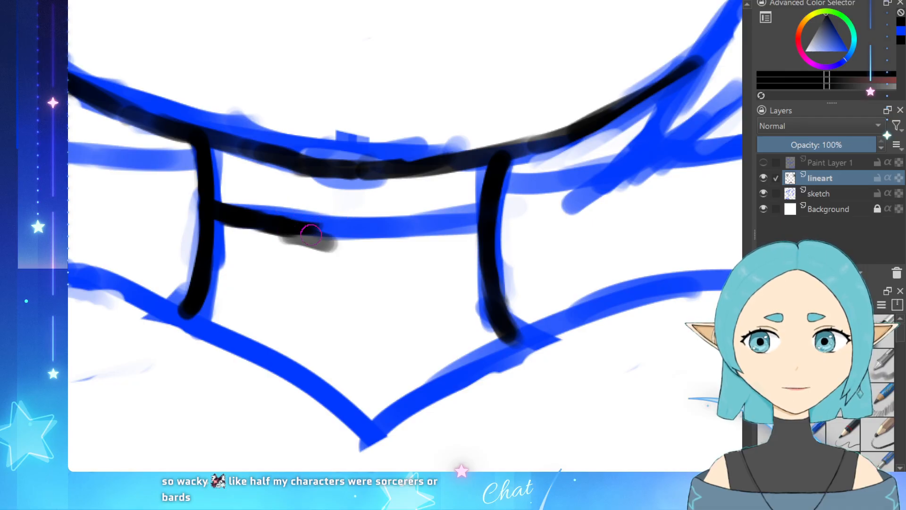
pyautogui.hotkey('ctrl', 'z')
pyautogui.moveTo(286, 232)
pyautogui.mouseDown()
pyautogui.moveTo(427, 217)
pyautogui.moveTo(341, 237)
pyautogui.moveTo(382, 233)
pyautogui.moveTo(351, 237)
pyautogui.moveTo(364, 237)
pyautogui.moveTo(486, 218)
pyautogui.moveTo(405, 229)
pyautogui.mouseUp()
pyautogui.hotkey('ctrl', 'z')
pyautogui.hotkey('ctrl', 'z')
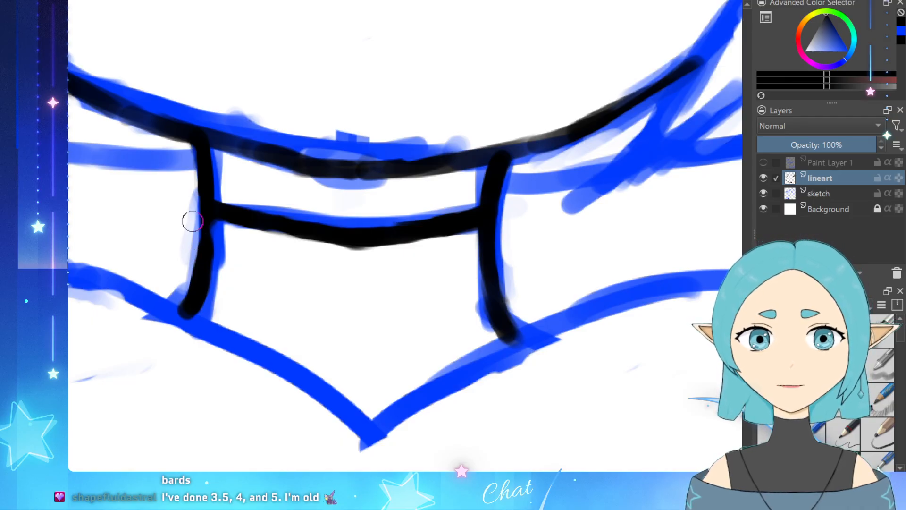
# Step: Ink the outer contour of the right-hand pointed ear, from its upper base to the tip and back down to the head
pyautogui.scroll(-6, 283, 326)
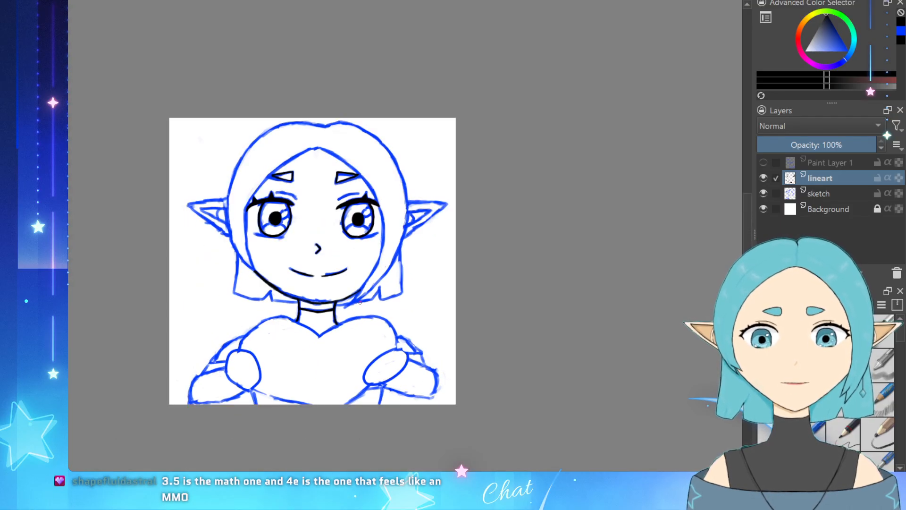
pyautogui.scroll(2, 360, 302)
pyautogui.scroll(3, 323, 341)
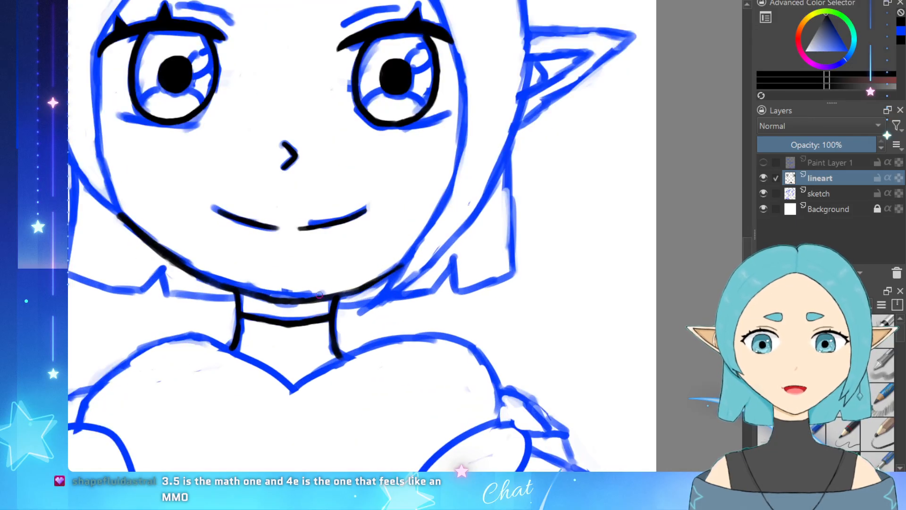
pyautogui.scroll(-3, 316, 335)
pyautogui.scroll(2, 374, 212)
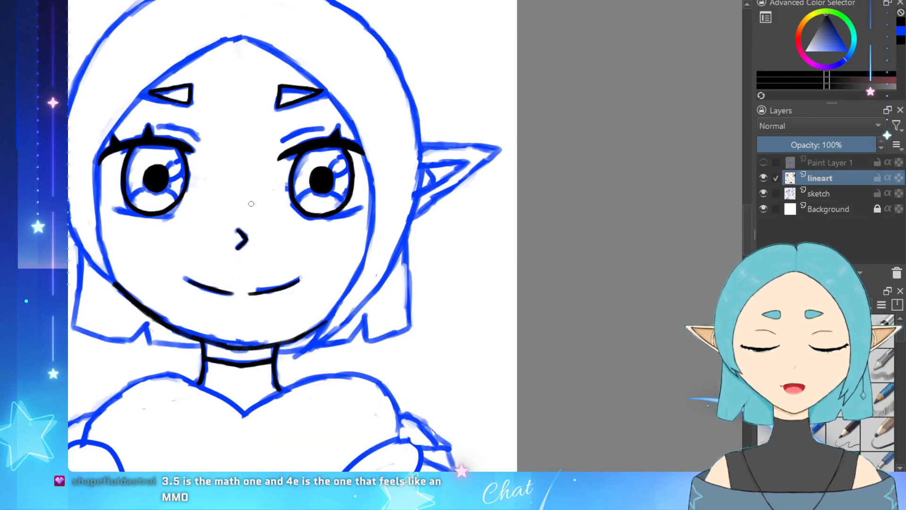
pyautogui.scroll(4, 418, 165)
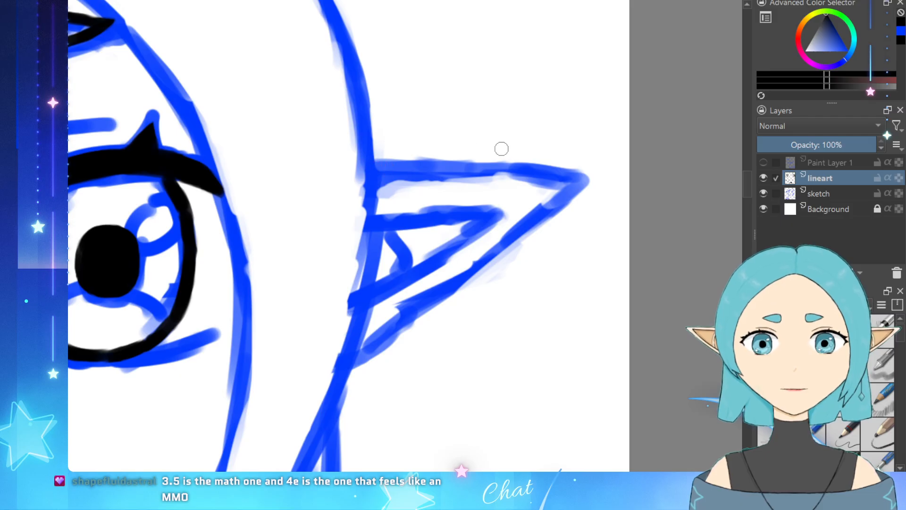
pyautogui.moveTo(365, 174); pyautogui.dragTo(431, 170)
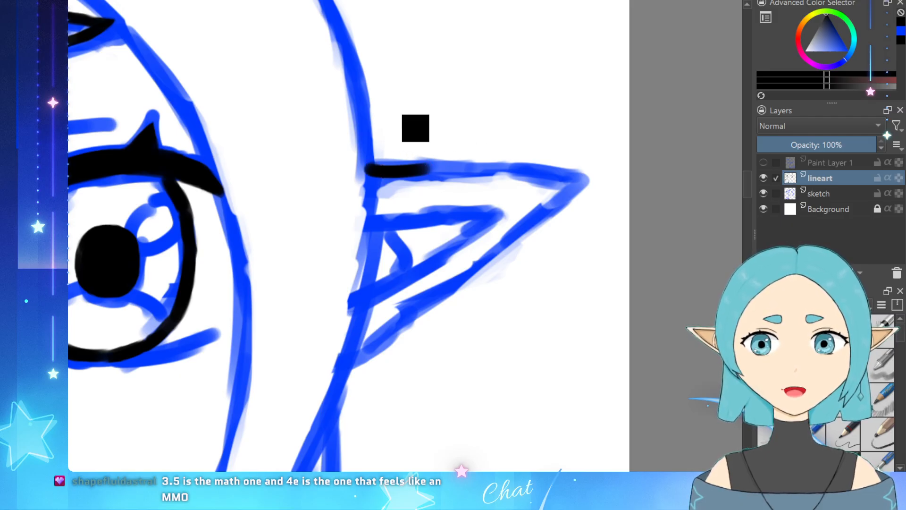
pyautogui.hotkey('ctrl', 'z')
pyautogui.moveTo(364, 173); pyautogui.dragTo(444, 170)
pyautogui.hotkey('ctrl', 'z')
pyautogui.hotkey('ctrl', 'shift', 'z')
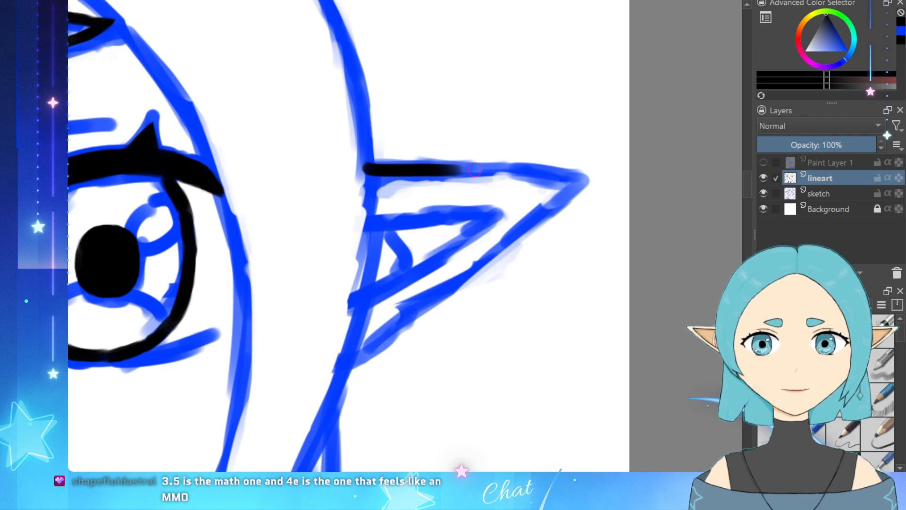
pyautogui.hotkey('ctrl', 'z')
pyautogui.moveTo(368, 174)
pyautogui.mouseDown()
pyautogui.moveTo(541, 171)
pyautogui.moveTo(521, 171)
pyautogui.moveTo(535, 213)
pyautogui.moveTo(501, 241)
pyautogui.mouseUp()
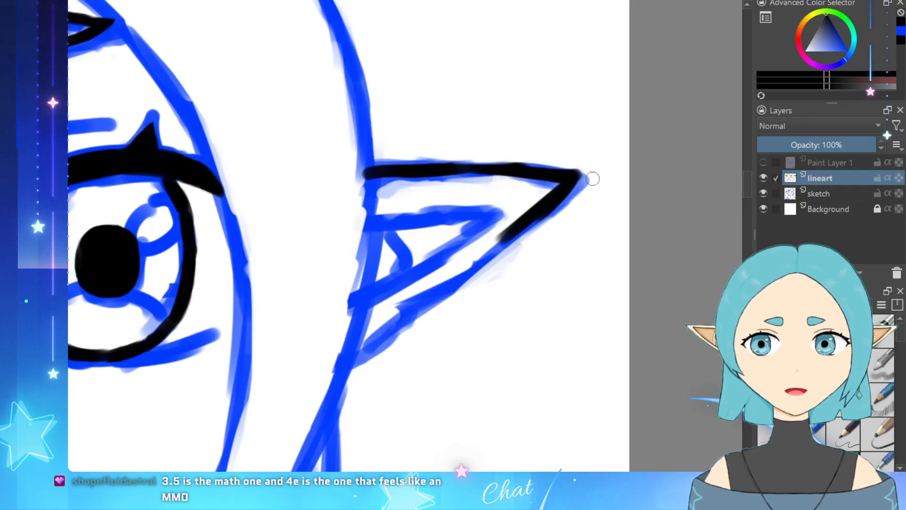
pyautogui.hotkey('ctrl', 'z')
pyautogui.moveTo(580, 178); pyautogui.dragTo(349, 359)
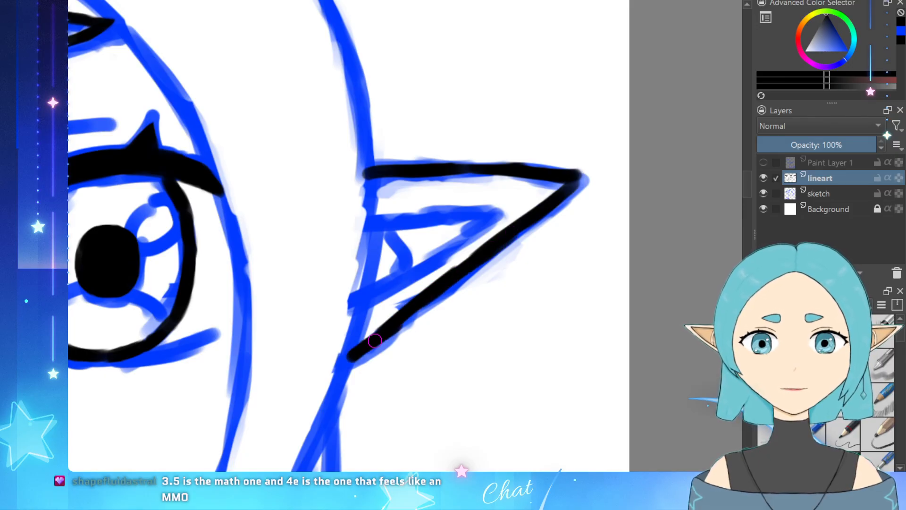
# Step: Ink the inner triangle and small fold inside the right-hand ear, and erase the line end that overshoots the hair edge
pyautogui.moveTo(369, 216)
pyautogui.mouseDown()
pyautogui.moveTo(490, 217)
pyautogui.moveTo(455, 254)
pyautogui.mouseUp()
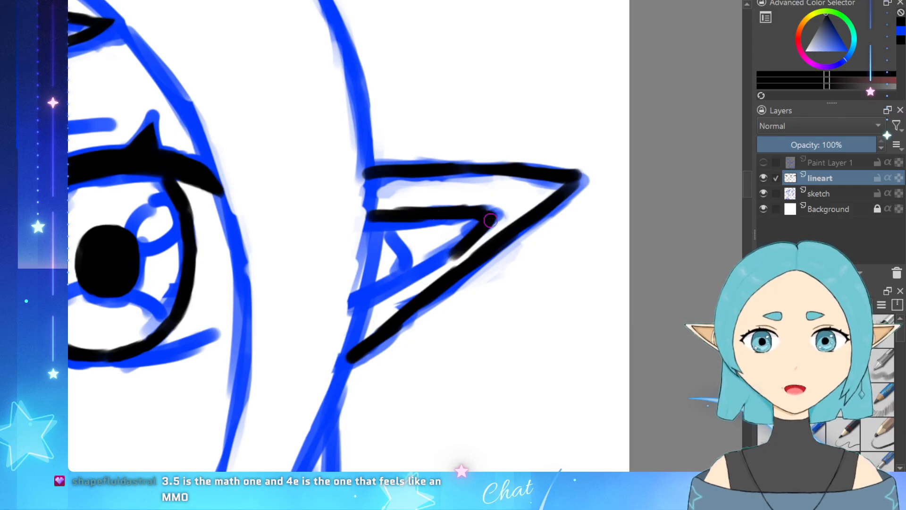
pyautogui.hotkey('ctrl', 'z')
pyautogui.moveTo(491, 217); pyautogui.dragTo(438, 255)
pyautogui.moveTo(473, 231); pyautogui.dragTo(342, 314)
pyautogui.moveTo(388, 226); pyautogui.dragTo(397, 271)
pyautogui.press('e')
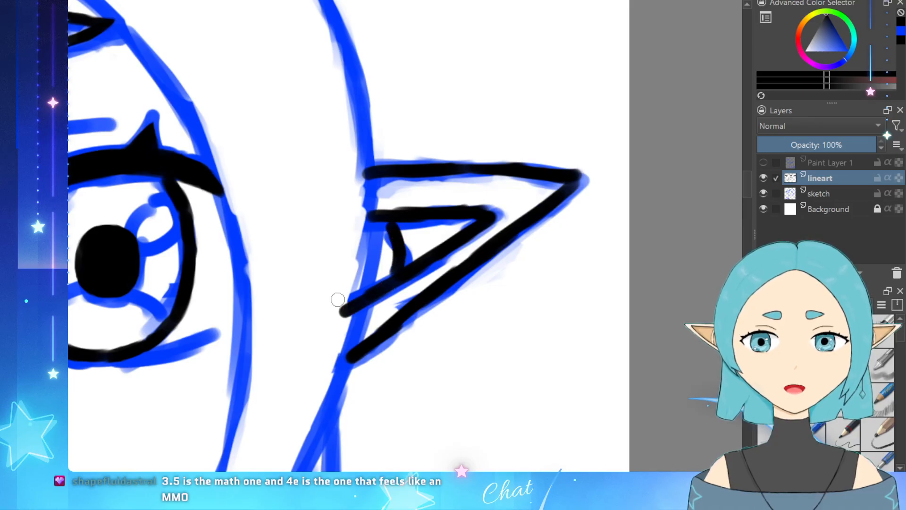
pyautogui.moveTo(334, 298)
pyautogui.mouseDown()
pyautogui.moveTo(350, 282)
pyautogui.moveTo(346, 301)
pyautogui.mouseUp()
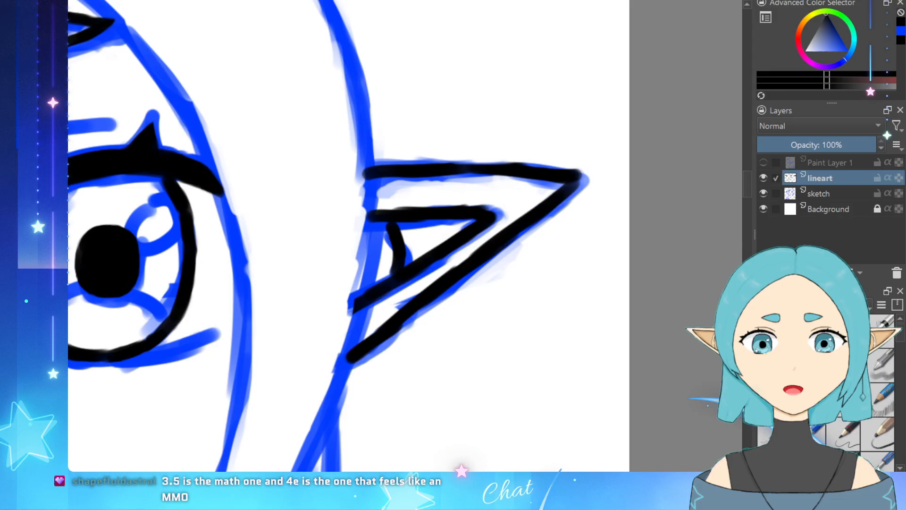
# Step: Ink the pointed lower tip of the right-hand hair strand where it overlaps the jaw, undoing the excess stroke
pyautogui.scroll(-5, 333, 321)
pyautogui.scroll(-1, 229, 340)
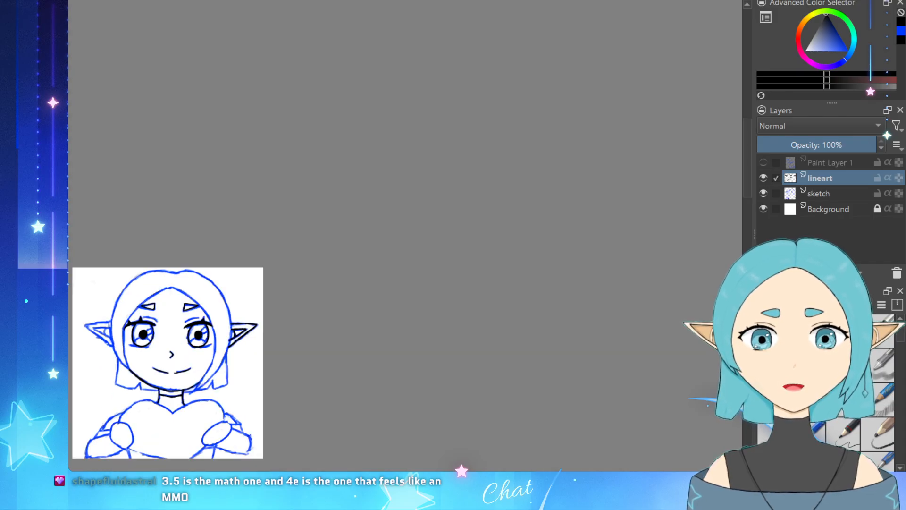
pyautogui.scroll(3, 189, 354)
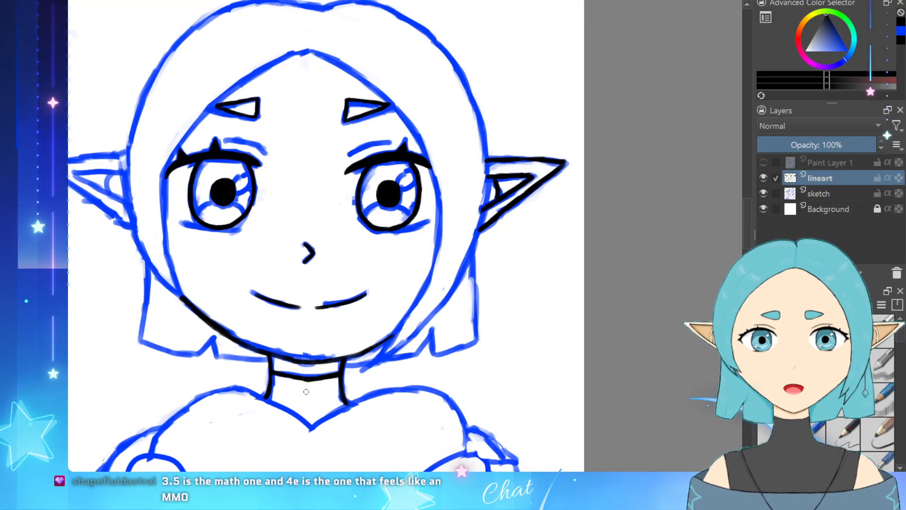
pyautogui.scroll(-2, 307, 330)
pyautogui.scroll(-1, 316, 413)
pyautogui.scroll(4, 321, 392)
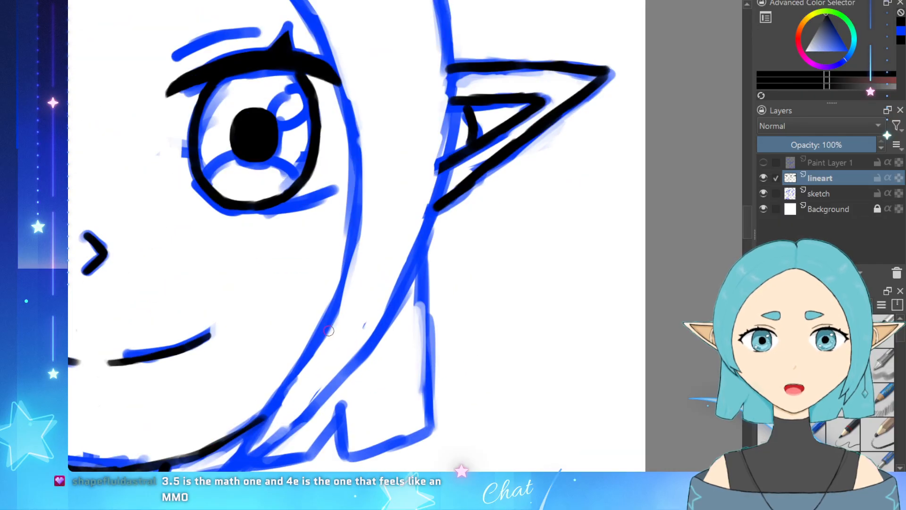
pyautogui.scroll(-1, 327, 372)
pyautogui.scroll(1, 326, 373)
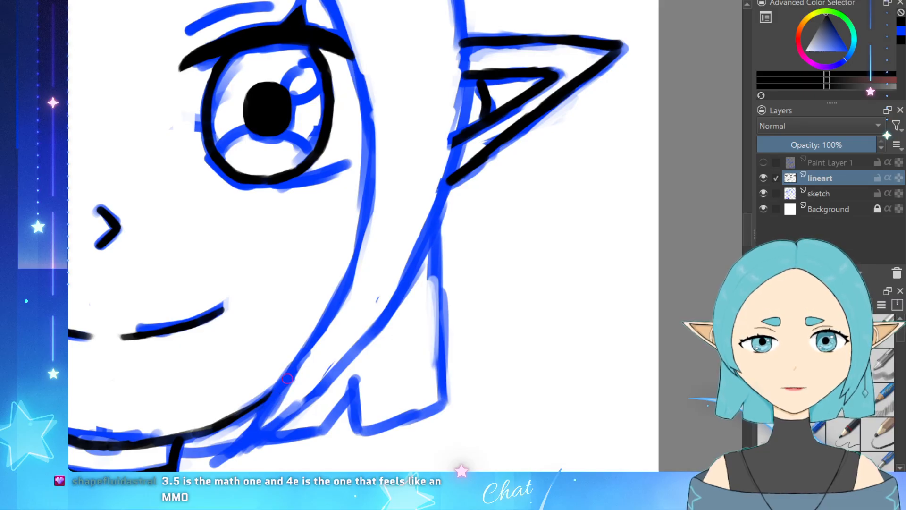
pyautogui.moveTo(289, 369)
pyautogui.mouseDown()
pyautogui.moveTo(242, 444)
pyautogui.moveTo(218, 462)
pyautogui.moveTo(341, 368)
pyautogui.mouseUp()
pyautogui.moveTo(315, 396); pyautogui.dragTo(373, 337)
pyautogui.hotkey('ctrl', 'z')
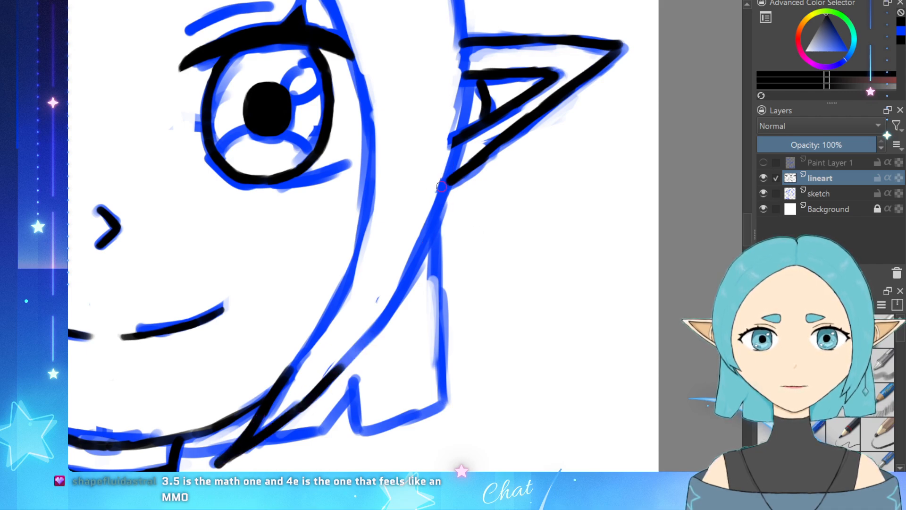
# Step: Ink the outer edge of the right-hand hair strand in one curve from the ear base down to the inked tip
pyautogui.moveTo(460, 126); pyautogui.dragTo(431, 204)
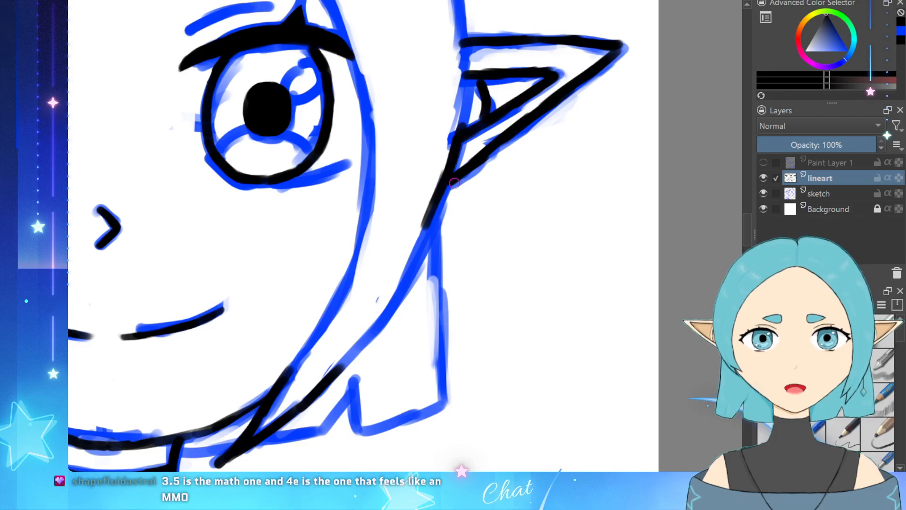
pyautogui.hotkey('ctrl', 'z')
pyautogui.moveTo(459, 147)
pyautogui.mouseDown()
pyautogui.moveTo(426, 216)
pyautogui.moveTo(434, 238)
pyautogui.moveTo(436, 217)
pyautogui.moveTo(388, 319)
pyautogui.moveTo(397, 291)
pyautogui.moveTo(332, 371)
pyautogui.moveTo(380, 317)
pyautogui.moveTo(397, 276)
pyautogui.moveTo(337, 354)
pyautogui.mouseUp()
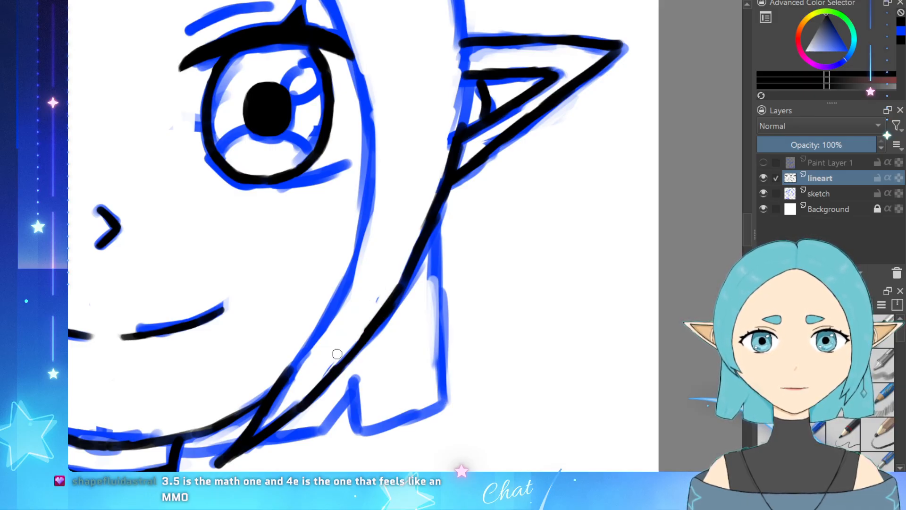
# Step: Ink the lower lash line beneath the right-hand eye, extending it outward along the sketch
pyautogui.scroll(-3, 375, 278)
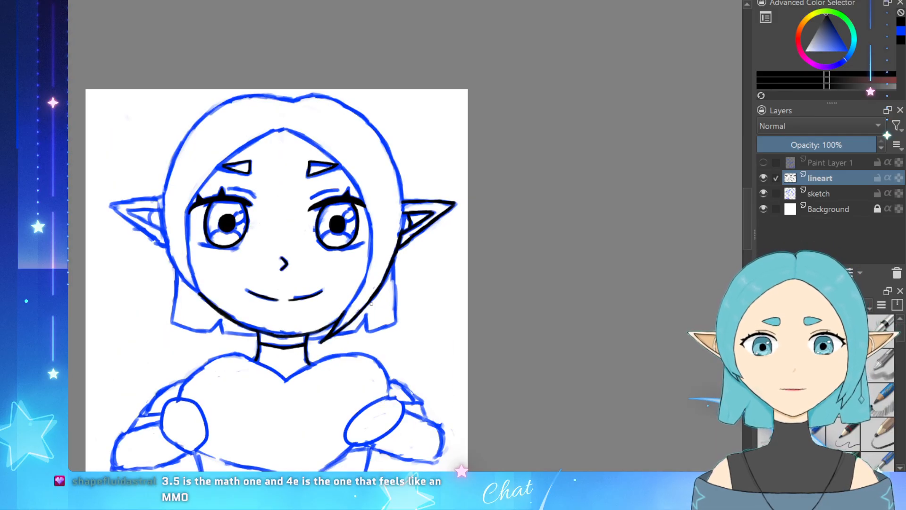
pyautogui.scroll(3, 465, 126)
pyautogui.scroll(-3, 493, 178)
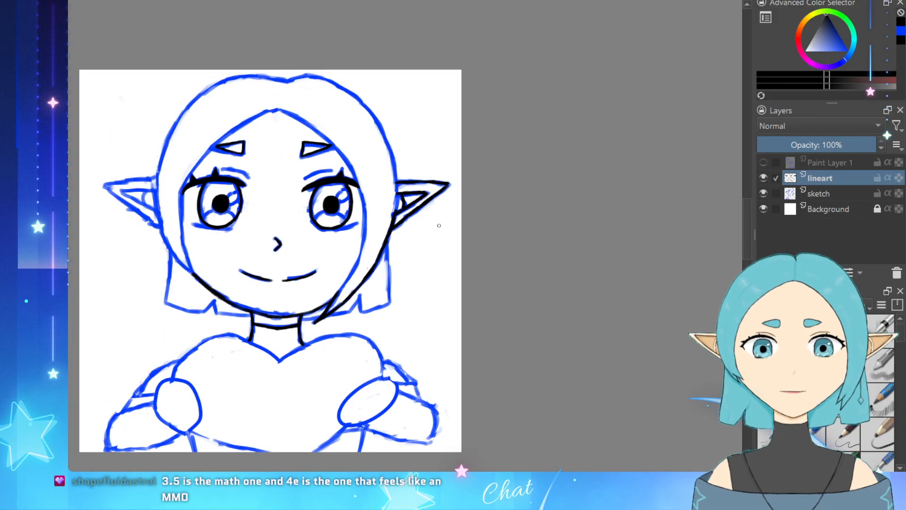
pyautogui.scroll(5, 404, 236)
pyautogui.scroll(2, 285, 233)
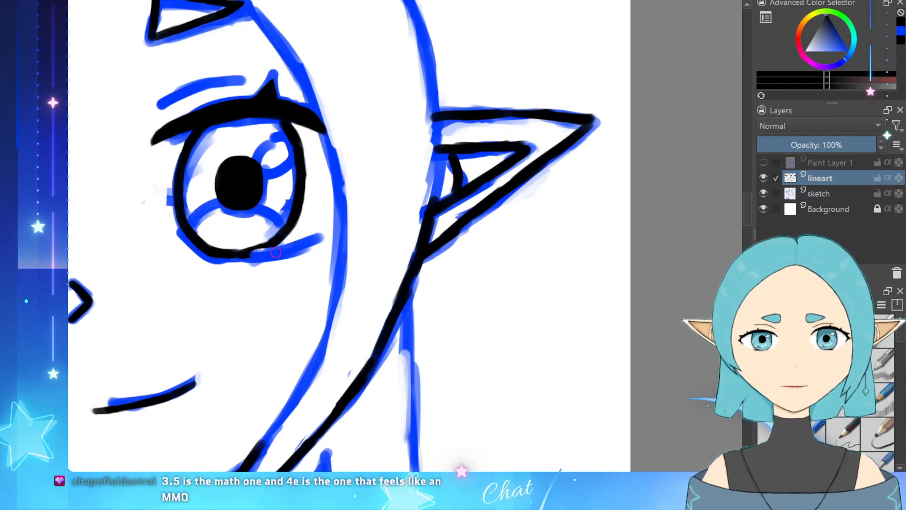
pyautogui.moveTo(251, 254); pyautogui.dragTo(322, 238)
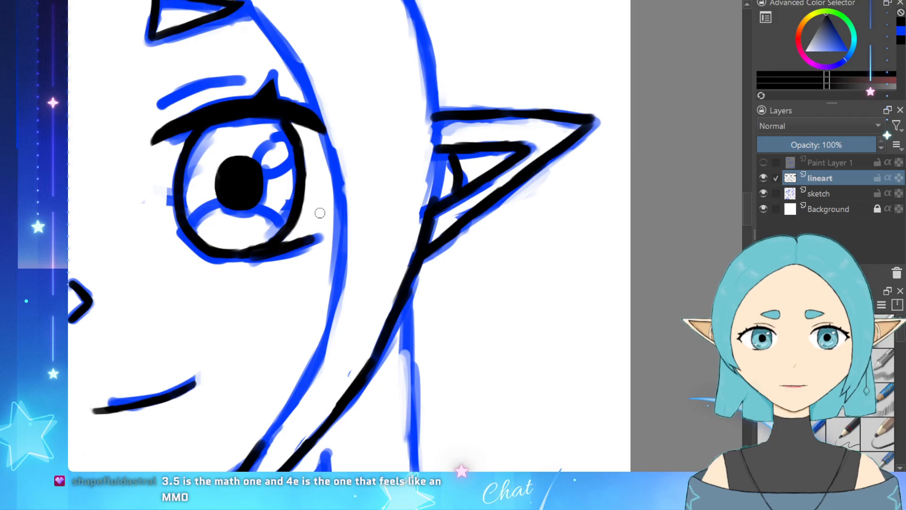
# Step: Ink the outer end of the lower lash line beneath the left-hand eye, following the sketch
pyautogui.scroll(-3, 320, 213)
pyautogui.scroll(3, 102, 265)
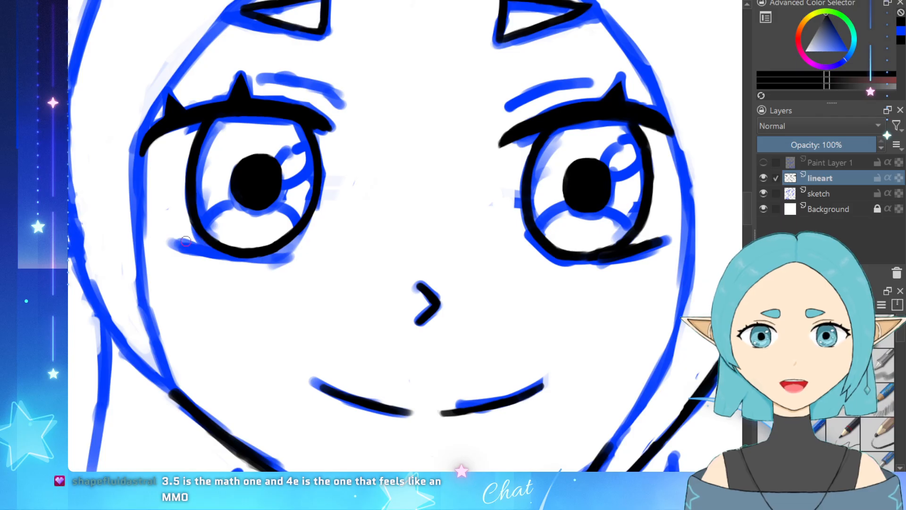
pyautogui.moveTo(173, 234); pyautogui.dragTo(186, 237)
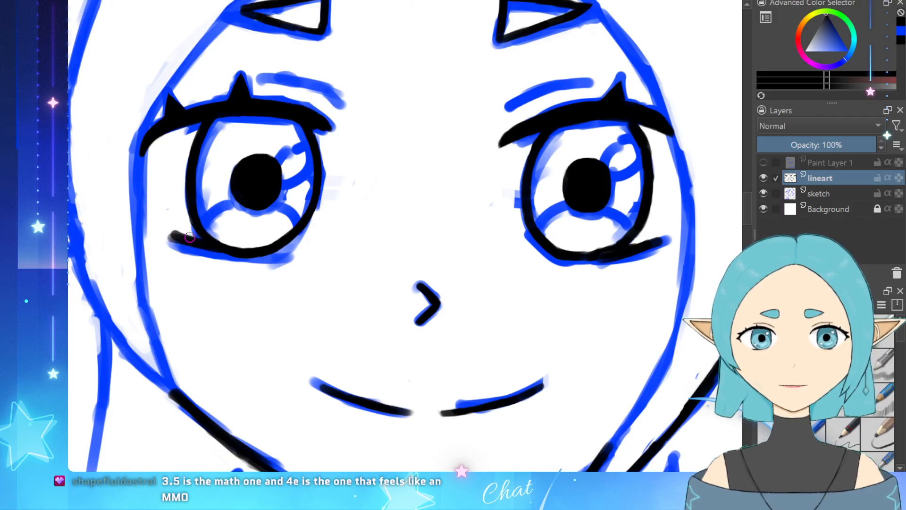
# Step: Ink the inner edge of the right-hand hair strand from the upper lash down to its tip at the jaw, undoing the excess stroke
pyautogui.scroll(-5, 206, 235)
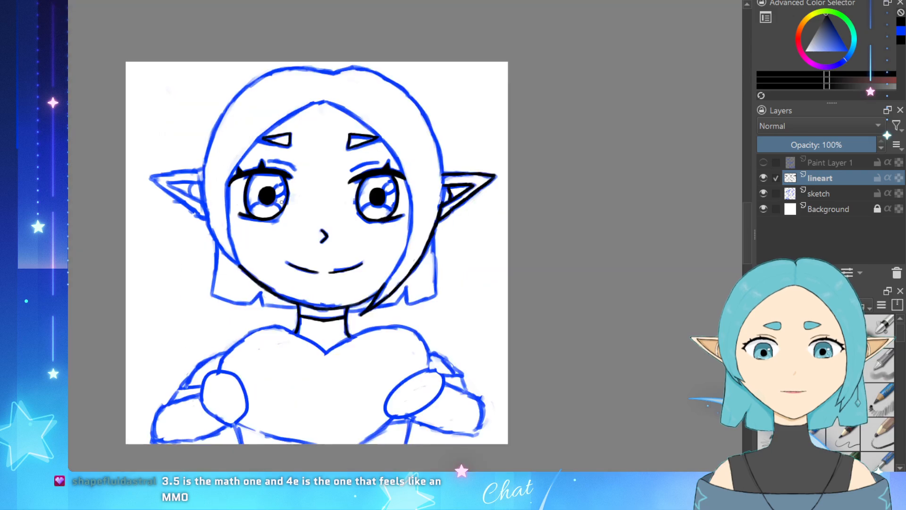
pyautogui.scroll(4, 200, 248)
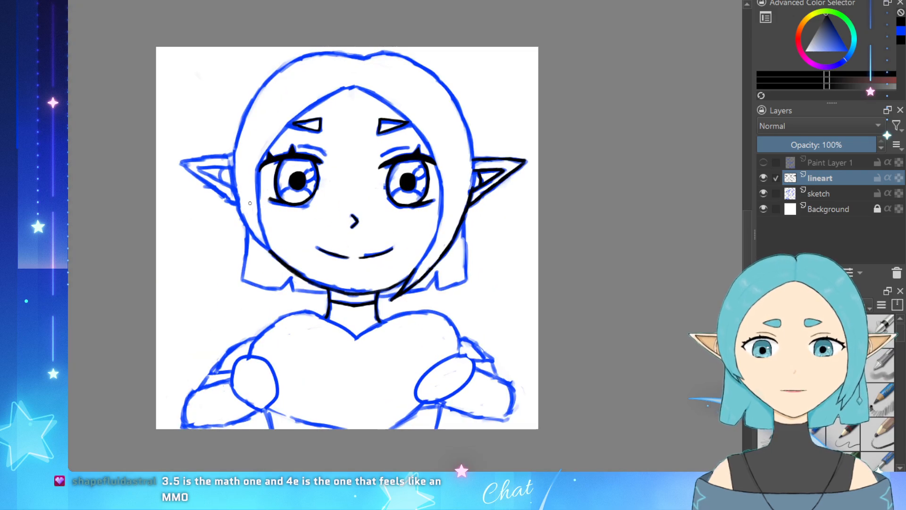
pyautogui.scroll(-2, 425, 236)
pyautogui.scroll(2, 509, 229)
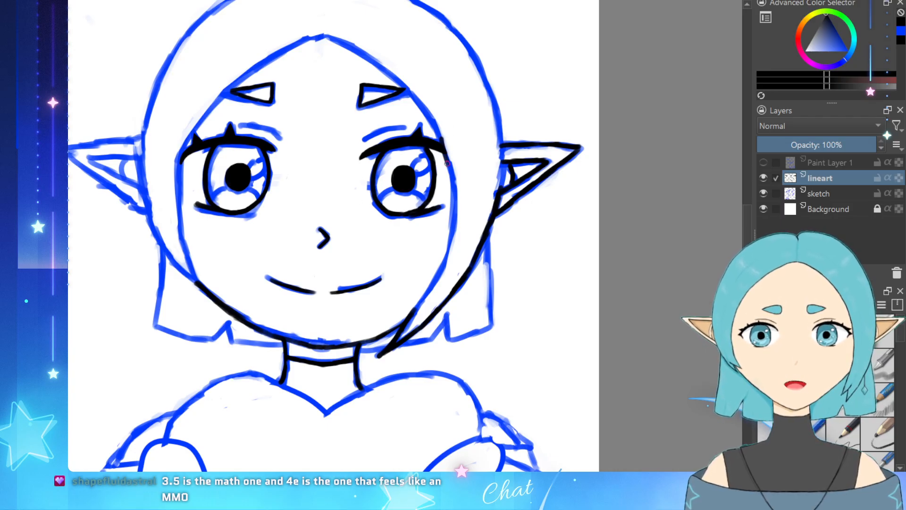
pyautogui.moveTo(446, 163); pyautogui.dragTo(451, 183)
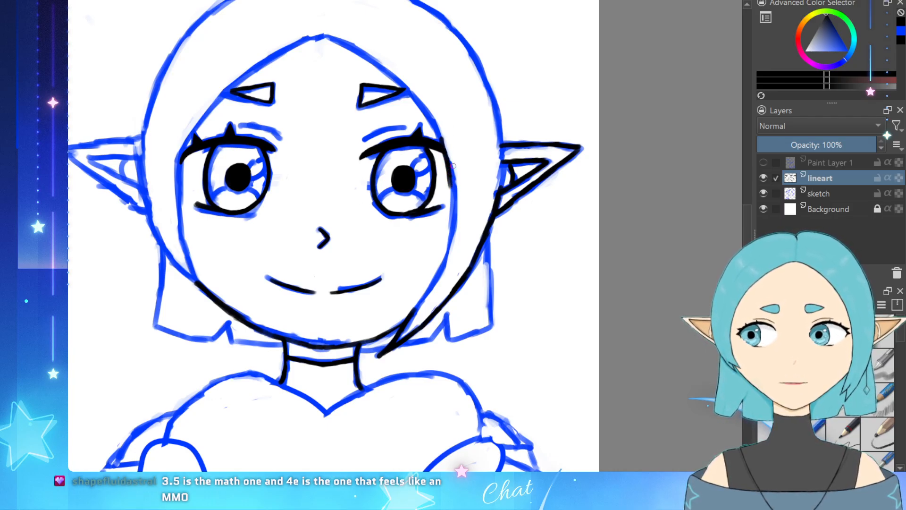
pyautogui.scroll(1, 465, 178)
pyautogui.scroll(1, 425, 300)
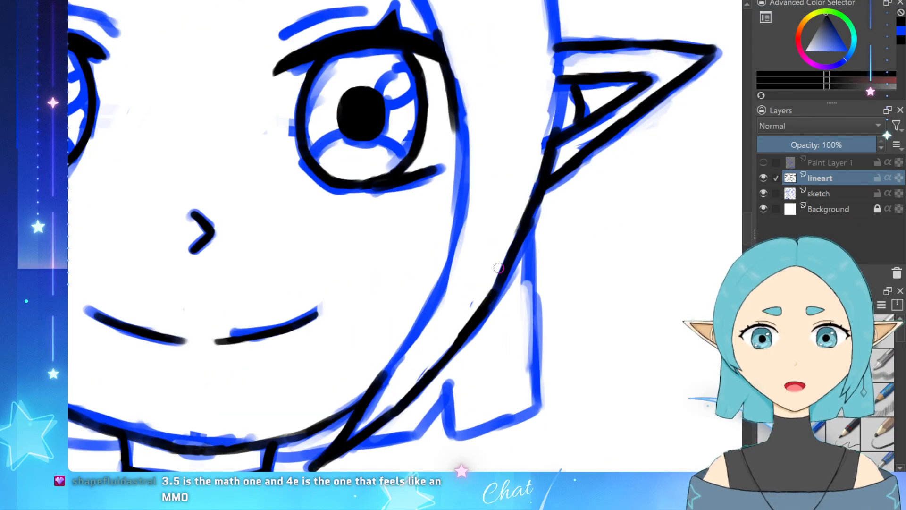
pyautogui.moveTo(456, 126)
pyautogui.mouseDown()
pyautogui.moveTo(457, 205)
pyautogui.moveTo(453, 191)
pyautogui.moveTo(433, 292)
pyautogui.moveTo(439, 279)
pyautogui.moveTo(390, 362)
pyautogui.moveTo(398, 354)
pyautogui.moveTo(357, 387)
pyautogui.mouseUp()
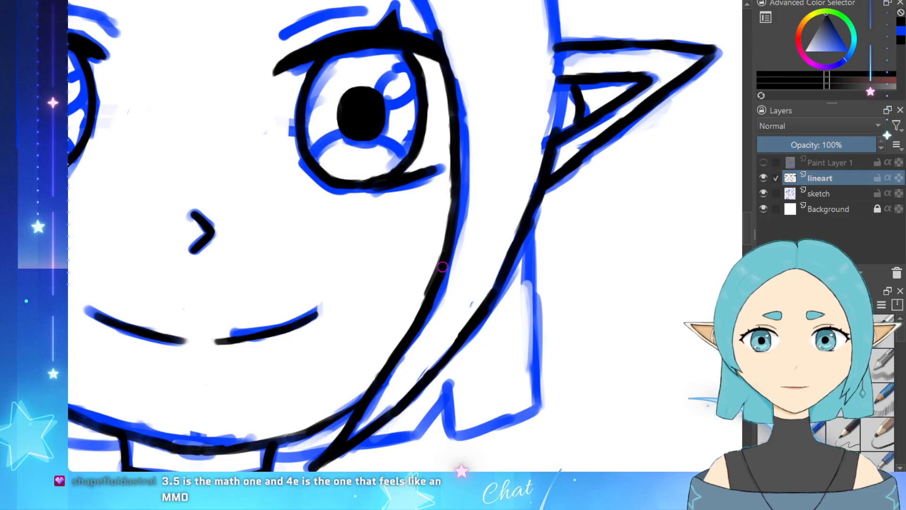
pyautogui.hotkey('ctrl', 'z')
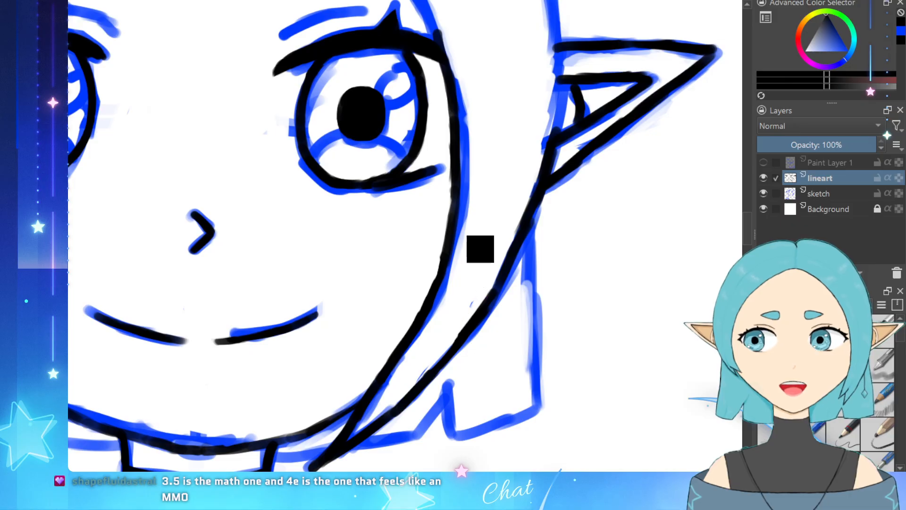
# Step: Ink the lower edge of the right-hand back hair from the neck across to the notch, undoing surplus strokes
pyautogui.scroll(-5, 522, 258)
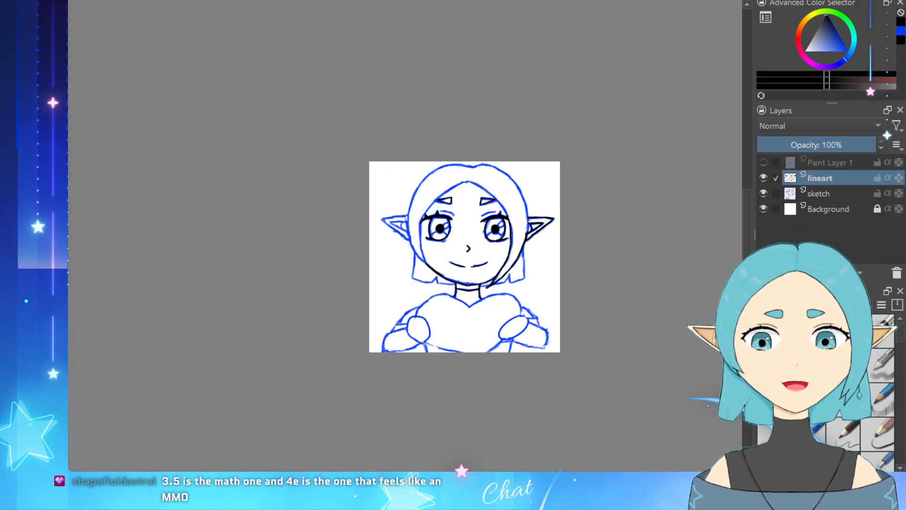
pyautogui.scroll(4, 495, 224)
pyautogui.scroll(-1, 500, 204)
pyautogui.scroll(1, 531, 154)
pyautogui.scroll(-2, 563, 267)
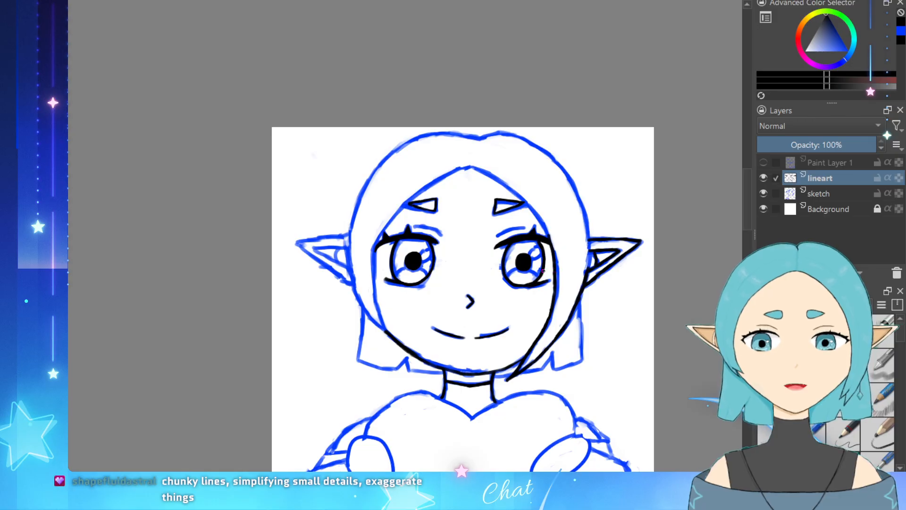
pyautogui.scroll(4, 503, 308)
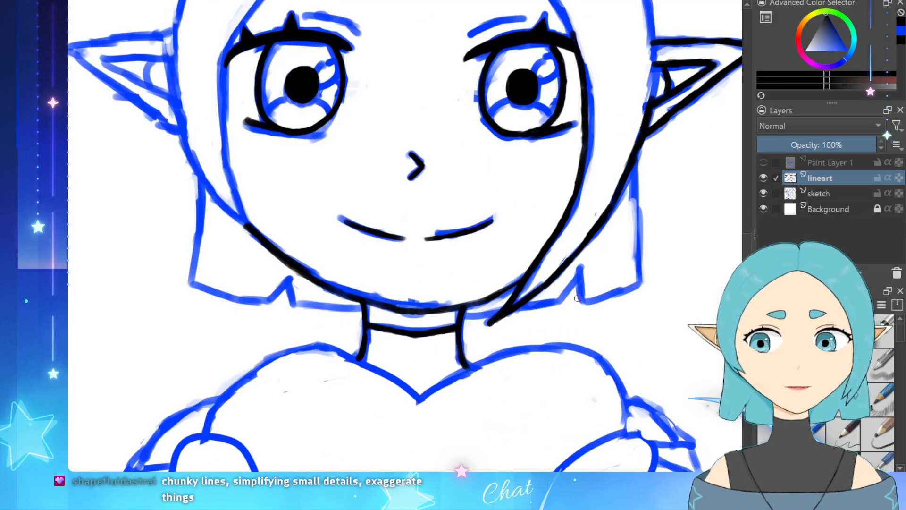
pyautogui.scroll(1, 614, 274)
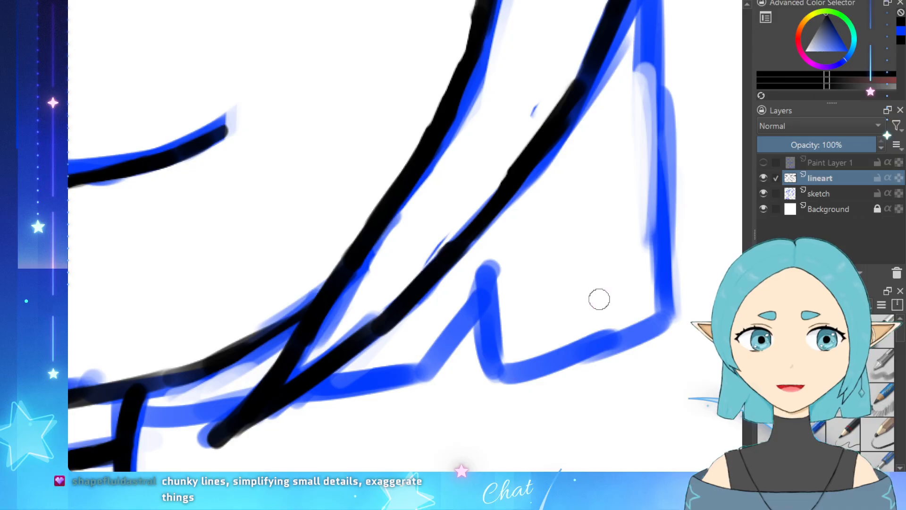
pyautogui.scroll(-3, 599, 299)
pyautogui.scroll(2, 521, 347)
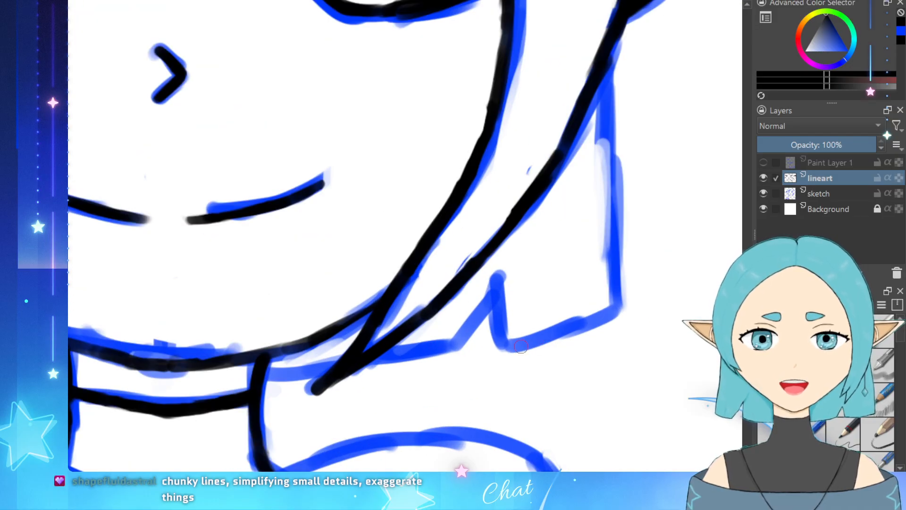
pyautogui.moveTo(264, 368)
pyautogui.mouseDown()
pyautogui.moveTo(304, 372)
pyautogui.moveTo(342, 352)
pyautogui.moveTo(324, 365)
pyautogui.moveTo(440, 354)
pyautogui.moveTo(461, 346)
pyautogui.moveTo(482, 319)
pyautogui.mouseUp()
pyautogui.keyDown('ctrl'); pyautogui.click(322, 366); pyautogui.keyUp('ctrl')
pyautogui.hotkey('ctrl', 'z')
pyautogui.hotkey('ctrl', 'z')
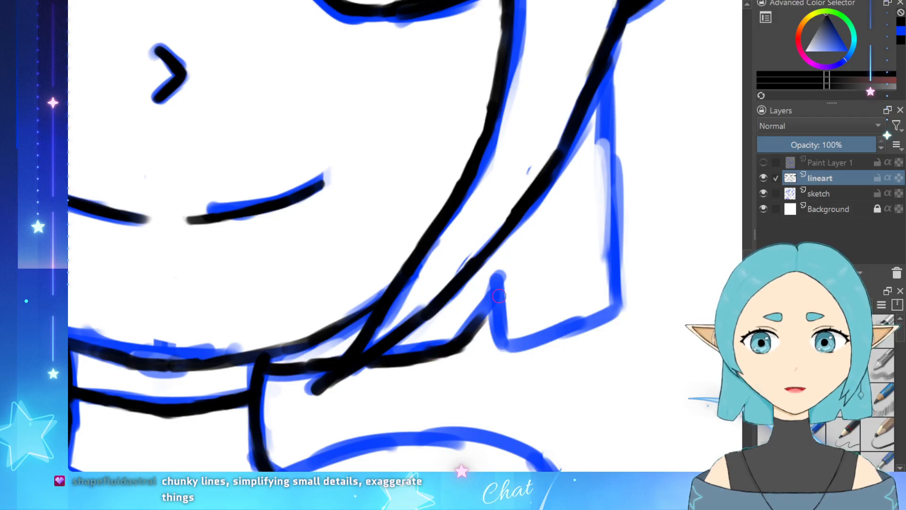
# Step: Ink the far side of the notch and the bottom edge of the right-hand back hair out to its corner
pyautogui.moveTo(501, 286)
pyautogui.mouseDown()
pyautogui.moveTo(478, 317)
pyautogui.moveTo(494, 300)
pyautogui.moveTo(508, 344)
pyautogui.mouseUp()
pyautogui.moveTo(502, 305)
pyautogui.mouseDown()
pyautogui.moveTo(519, 324)
pyautogui.moveTo(510, 349)
pyautogui.moveTo(626, 308)
pyautogui.mouseUp()
pyautogui.moveTo(549, 336)
pyautogui.mouseDown()
pyautogui.moveTo(583, 323)
pyautogui.moveTo(557, 321)
pyautogui.moveTo(604, 308)
pyautogui.mouseUp()
pyautogui.moveTo(539, 336); pyautogui.dragTo(624, 307)
# Step: Undo the first side stroke and ink the outer vertical edge of the right-hand back hair from the strand down to the bottom corner
pyautogui.scroll(-3, 628, 302)
pyautogui.scroll(1, 632, 260)
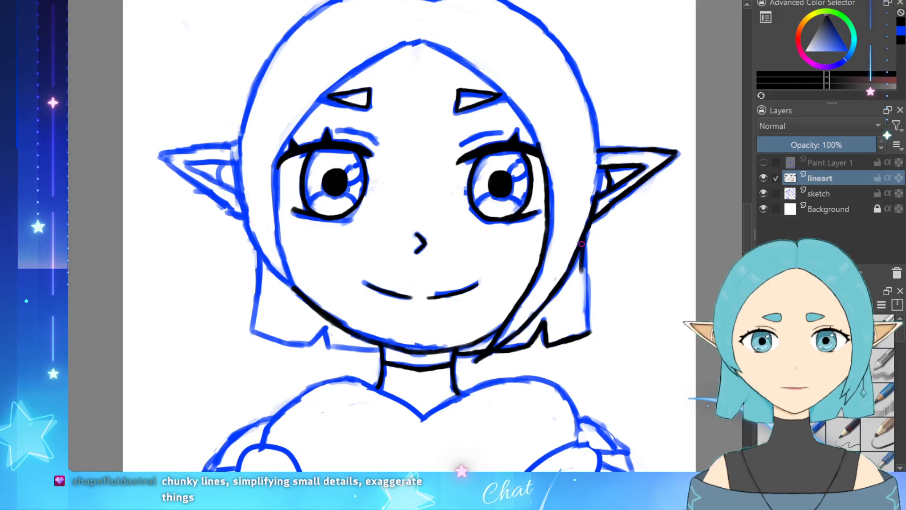
pyautogui.scroll(1, 576, 321)
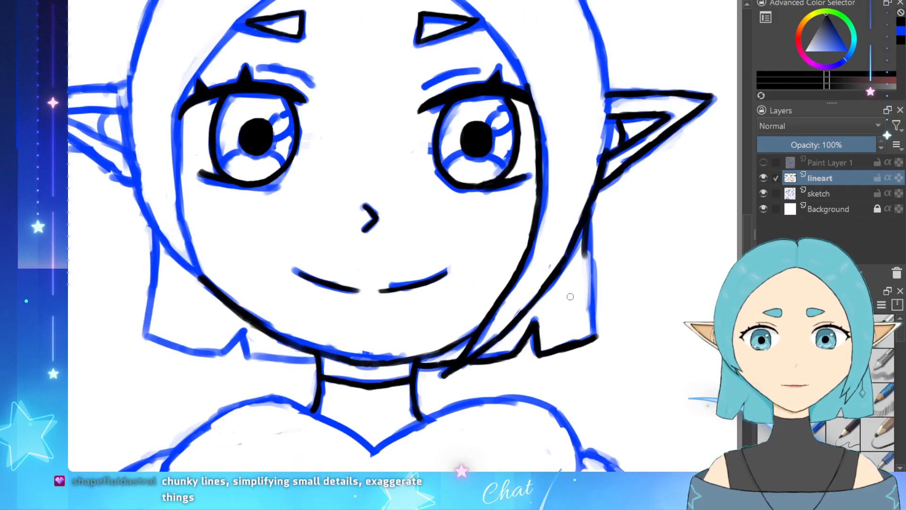
pyautogui.scroll(-3, 599, 302)
pyautogui.scroll(5, 605, 353)
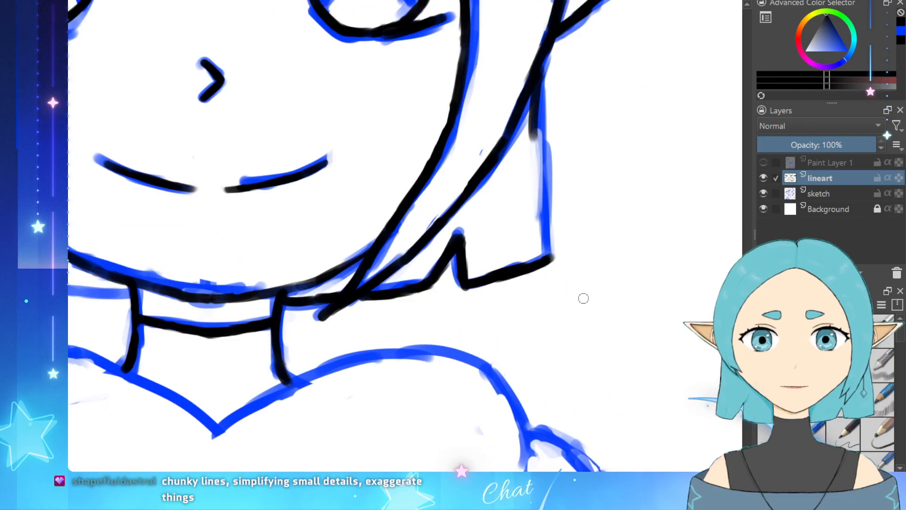
pyautogui.hotkey('ctrl', 'z')
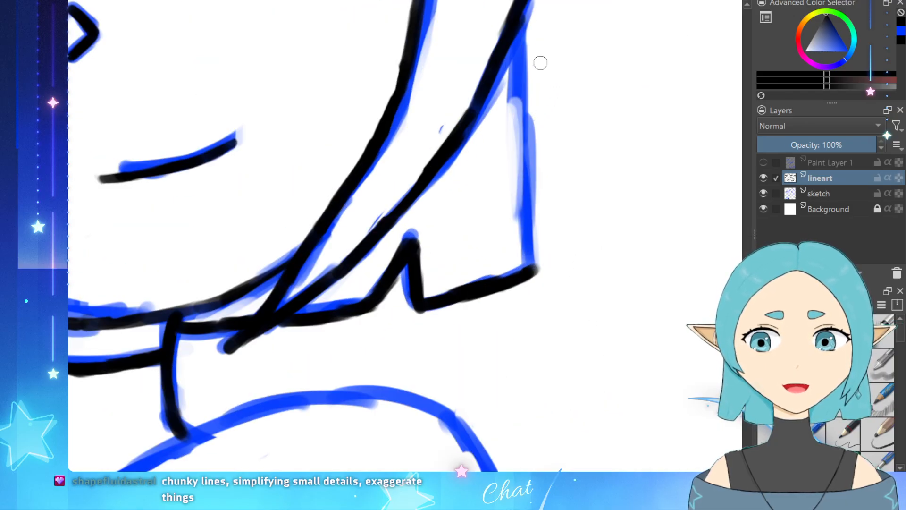
pyautogui.moveTo(521, 19); pyautogui.dragTo(514, 81)
pyautogui.moveTo(518, 39); pyautogui.dragTo(518, 126)
pyautogui.moveTo(518, 83)
pyautogui.mouseDown()
pyautogui.moveTo(527, 198)
pyautogui.moveTo(520, 145)
pyautogui.moveTo(522, 206)
pyautogui.mouseUp()
pyautogui.moveTo(516, 166); pyautogui.dragTo(522, 239)
pyautogui.moveTo(522, 192); pyautogui.dragTo(530, 265)
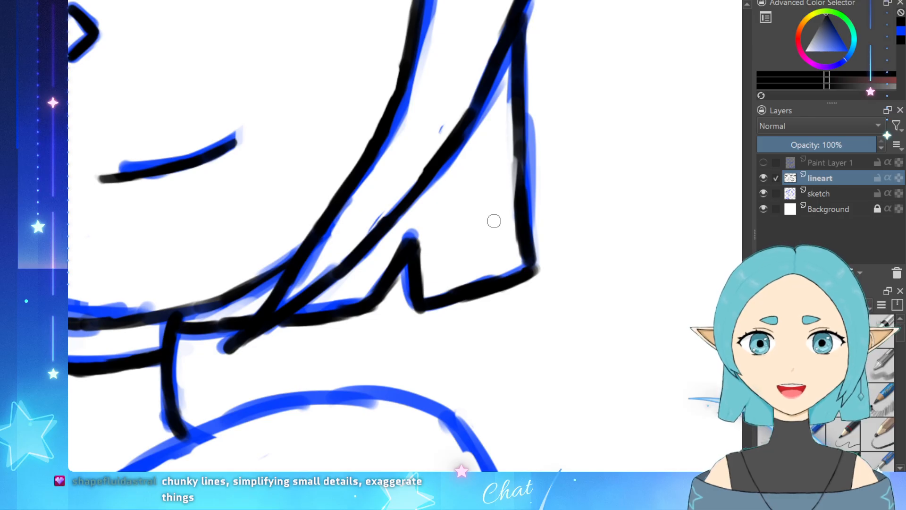
# Step: Extend the left-hand jaw line up along the outer hair edge and ink the lower end of the strand's inner edge
pyautogui.press('2')
pyautogui.scroll(4, 340, 289)
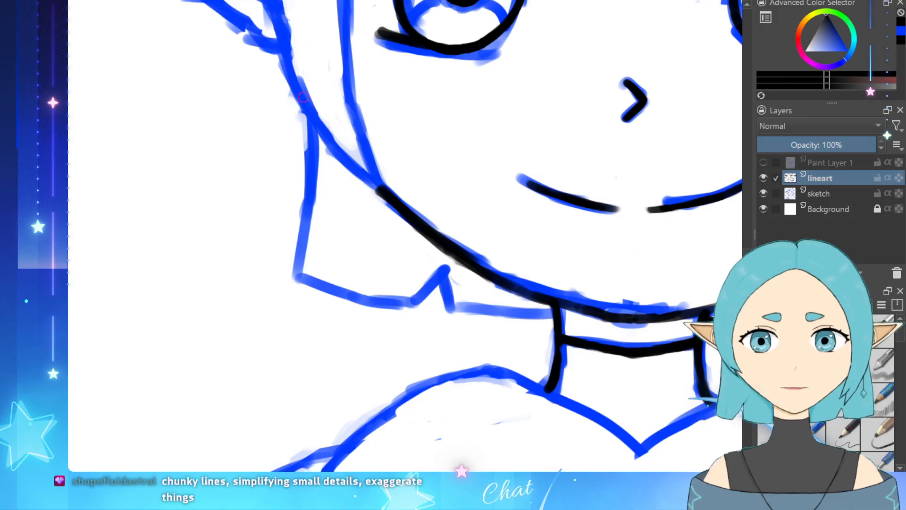
pyautogui.moveTo(296, 84)
pyautogui.mouseDown()
pyautogui.moveTo(333, 150)
pyautogui.moveTo(384, 191)
pyautogui.mouseUp()
pyautogui.moveTo(368, 156); pyautogui.dragTo(383, 189)
pyautogui.moveTo(365, 131); pyautogui.dragTo(376, 176)
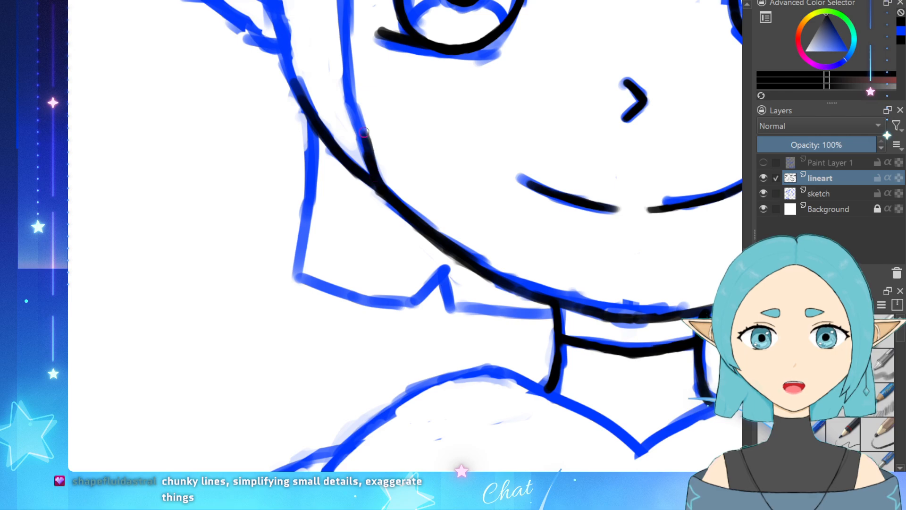
pyautogui.moveTo(358, 110); pyautogui.dragTo(375, 175)
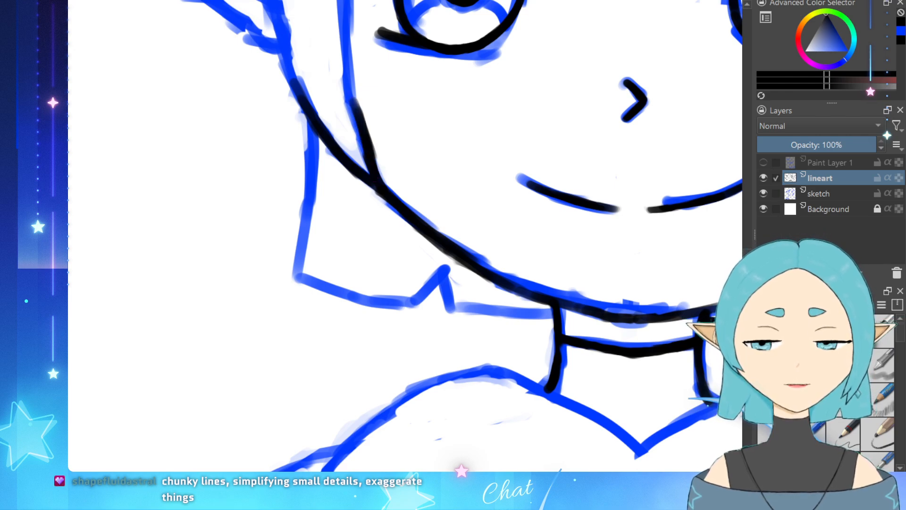
pyautogui.scroll(-4, 376, 177)
pyautogui.scroll(3, 381, 101)
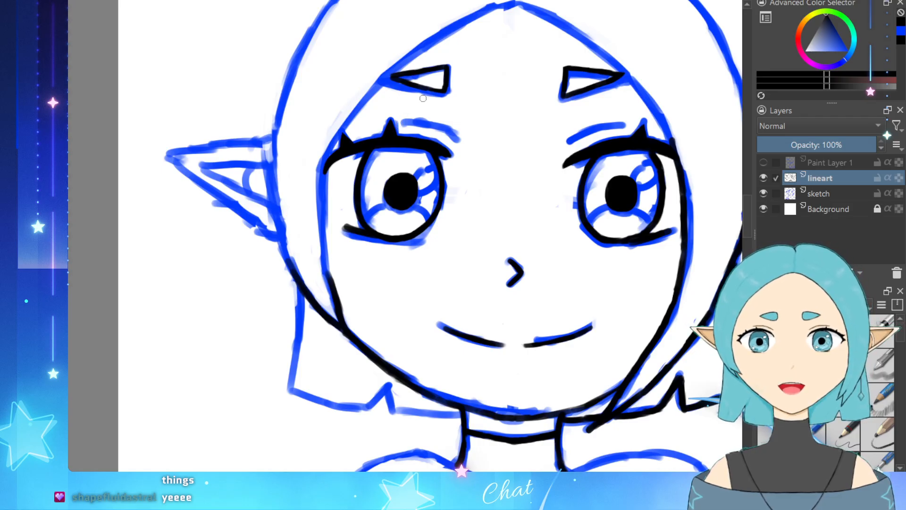
pyautogui.moveTo(410, 54); pyautogui.dragTo(377, 81)
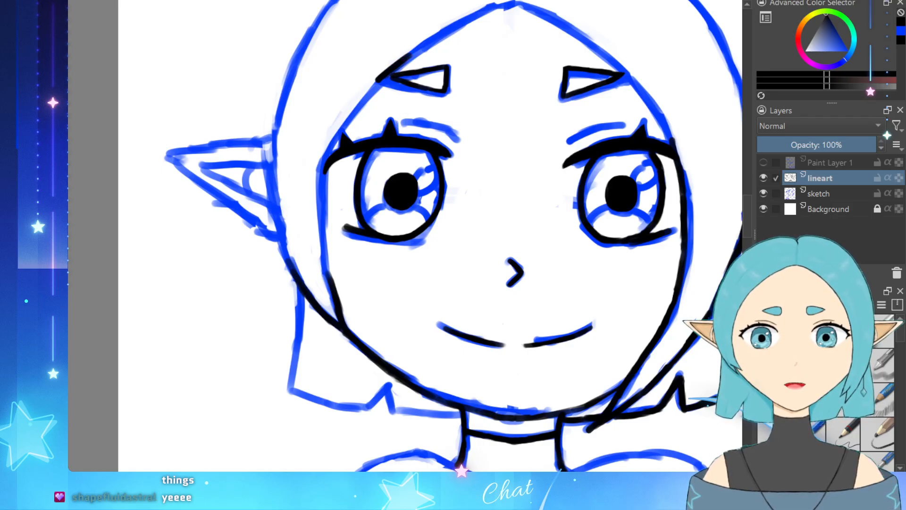
pyautogui.hotkey('ctrl', 'z')
# Step: Ink the inner edge of the left-hand hair strand from the upper lash to the inked lower end, redoing strokes and trimming its side
pyautogui.scroll(5, 359, 208)
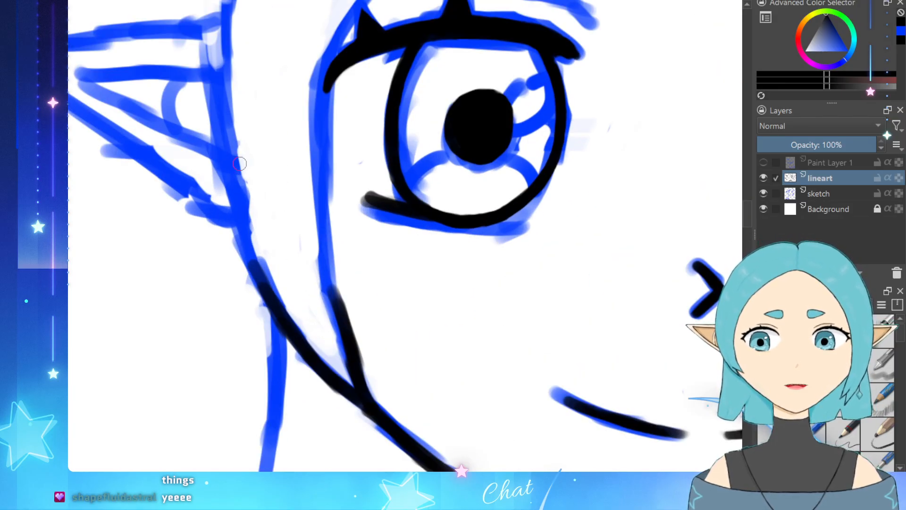
pyautogui.moveTo(345, 31)
pyautogui.mouseDown()
pyautogui.moveTo(320, 135)
pyautogui.moveTo(322, 101)
pyautogui.moveTo(329, 283)
pyautogui.mouseUp()
pyautogui.hotkey('ctrl', 'z')
pyautogui.hotkey('ctrl', 'z')
pyautogui.hotkey('ctrl', 'z')
pyautogui.hotkey('ctrl', 'z')
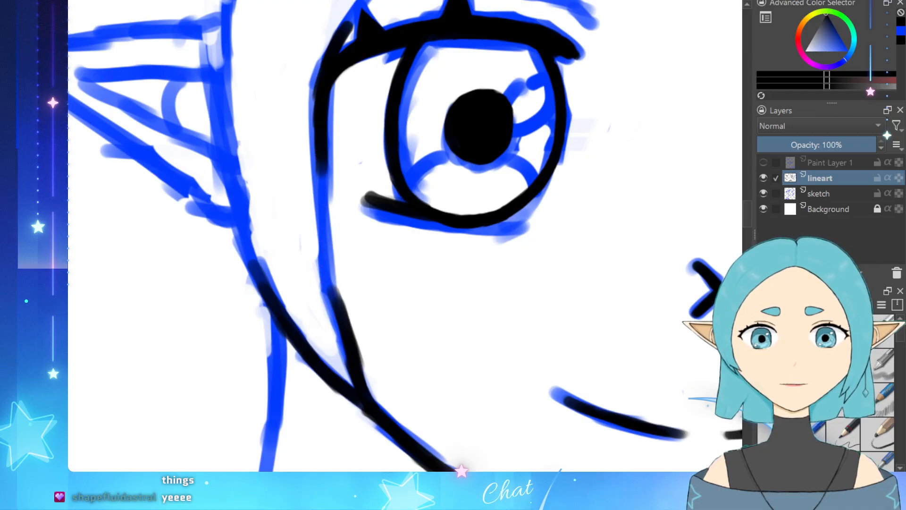
pyautogui.moveTo(322, 136)
pyautogui.mouseDown()
pyautogui.moveTo(322, 163)
pyautogui.moveTo(319, 125)
pyautogui.moveTo(329, 284)
pyautogui.mouseUp()
pyautogui.press('e')
pyautogui.moveTo(308, 213); pyautogui.dragTo(315, 274)
pyautogui.moveTo(306, 215); pyautogui.dragTo(311, 277)
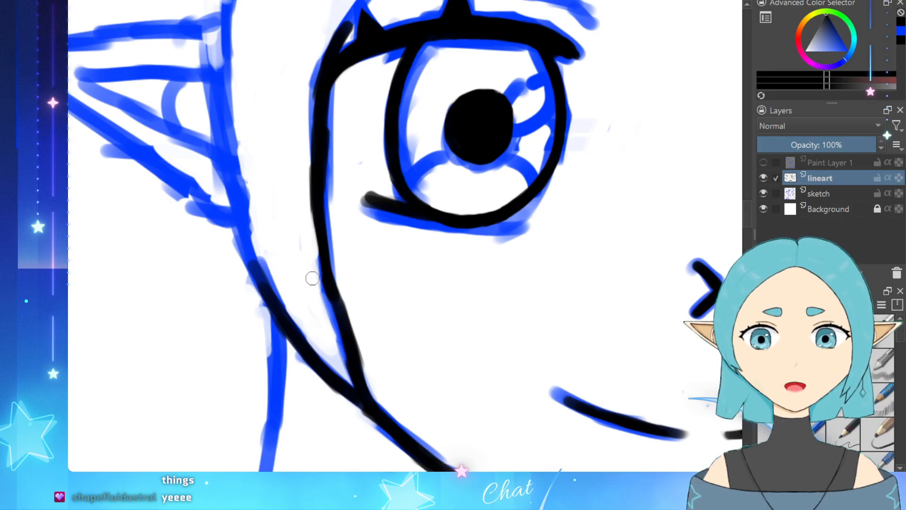
pyautogui.hotkey('ctrl', 'z')
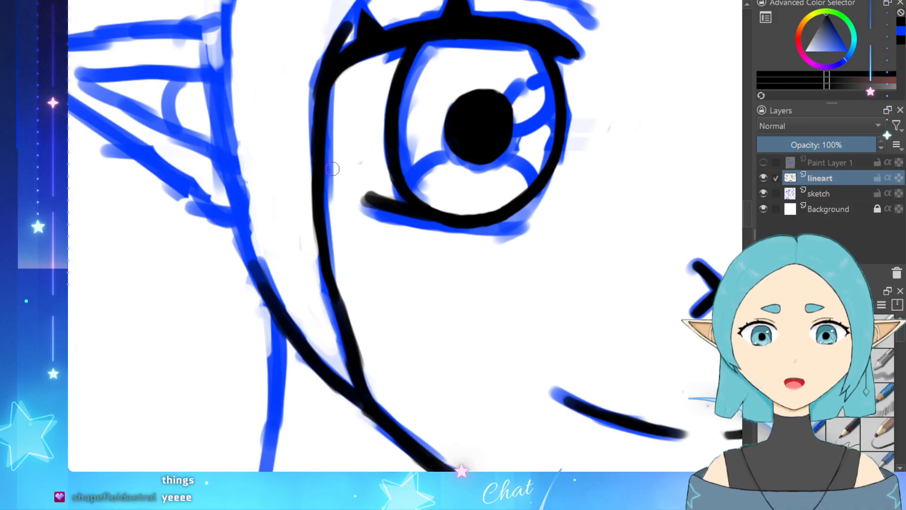
# Step: Ink the left half of the hairline from the center part past the eyebrow to the outer lash, redoing the lower stroke
pyautogui.scroll(-5, 335, 185)
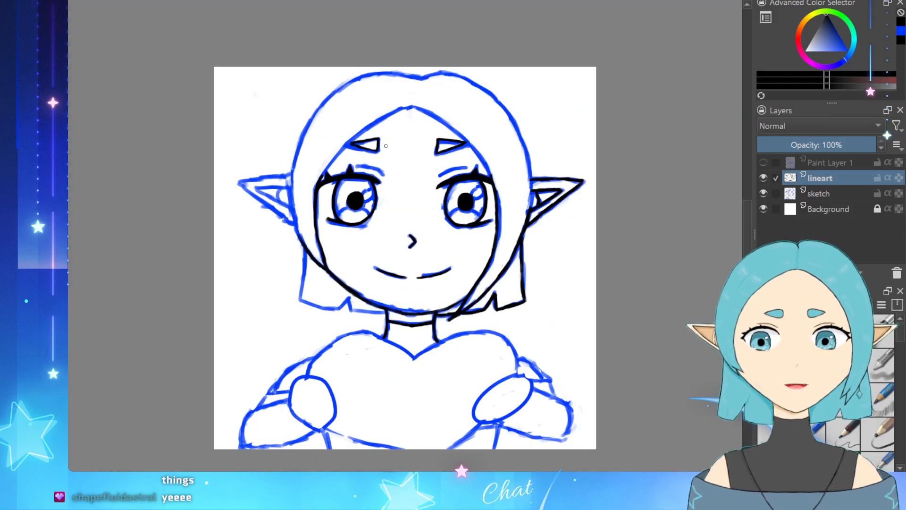
pyautogui.scroll(4, 375, 121)
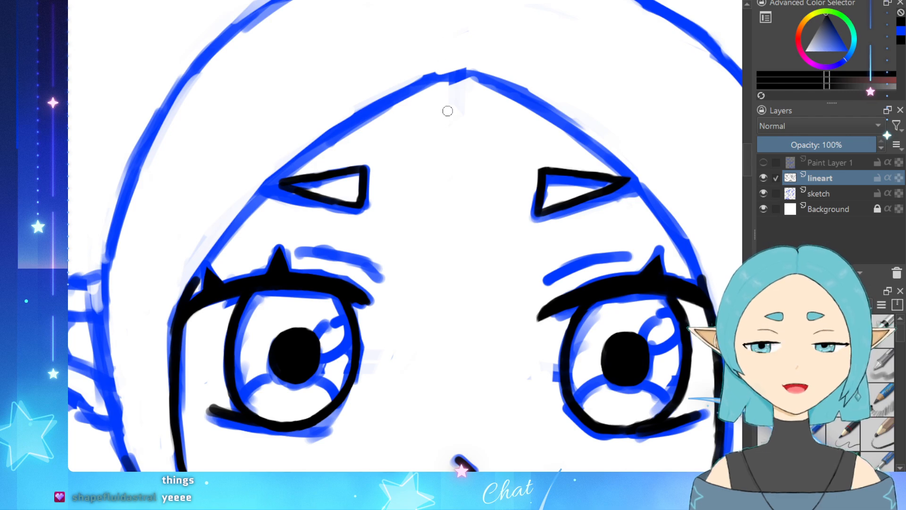
pyautogui.moveTo(456, 77)
pyautogui.mouseDown()
pyautogui.moveTo(374, 110)
pyautogui.moveTo(447, 75)
pyautogui.moveTo(361, 127)
pyautogui.moveTo(374, 114)
pyautogui.moveTo(342, 132)
pyautogui.mouseUp()
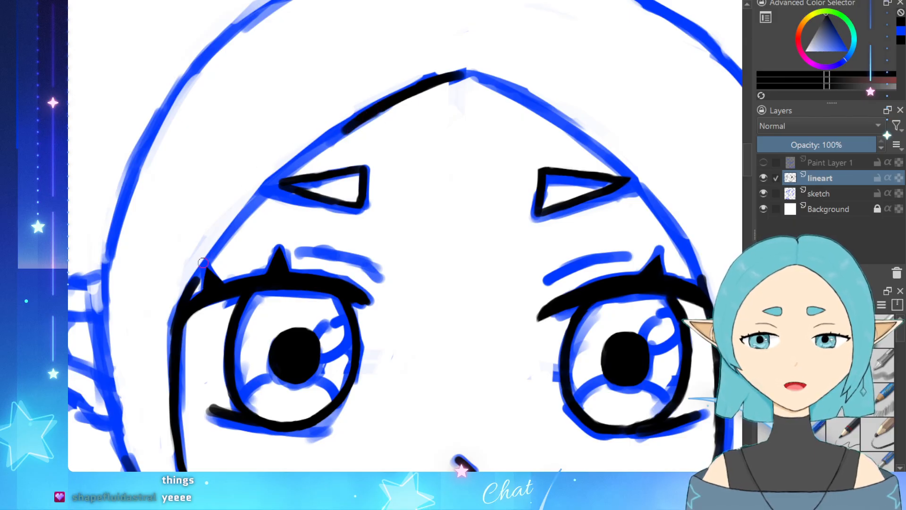
pyautogui.moveTo(193, 284); pyautogui.dragTo(283, 166)
pyautogui.hotkey('ctrl', 'z')
pyautogui.hotkey('ctrl', 'z')
pyautogui.hotkey('ctrl', 'z')
pyautogui.hotkey('ctrl', 'z')
pyautogui.moveTo(353, 123); pyautogui.dragTo(290, 169)
pyautogui.moveTo(314, 148); pyautogui.dragTo(265, 193)
pyautogui.moveTo(289, 170); pyautogui.dragTo(229, 226)
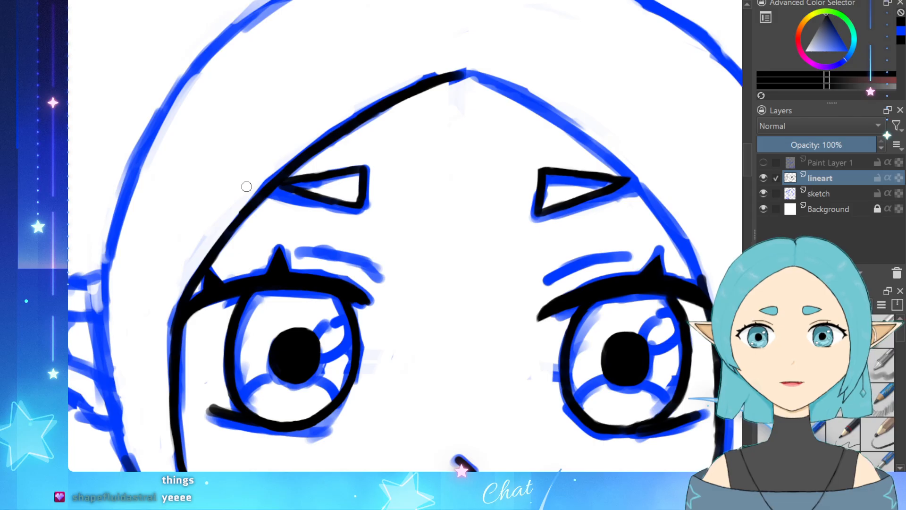
# Step: Ink the right half of the hairline from the center part past the eyebrow to the outer lash, redoing the lower stroke
pyautogui.scroll(-6, 247, 187)
pyautogui.scroll(6, 349, 221)
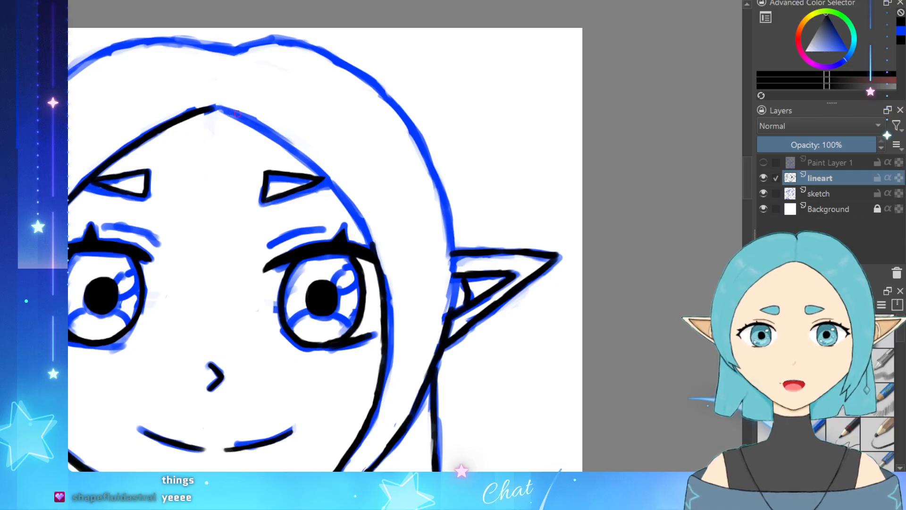
pyautogui.moveTo(216, 106); pyautogui.dragTo(265, 134)
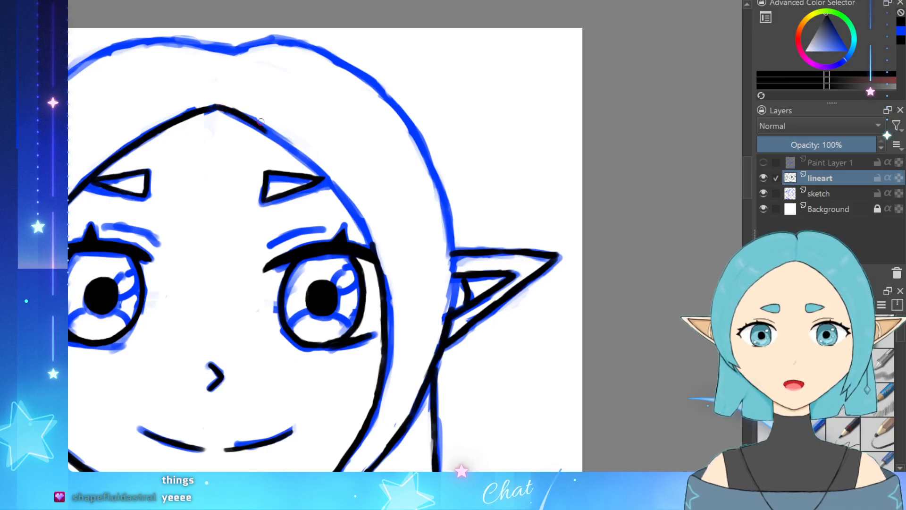
pyautogui.moveTo(259, 120)
pyautogui.mouseDown()
pyautogui.moveTo(316, 172)
pyautogui.moveTo(313, 158)
pyautogui.moveTo(321, 171)
pyautogui.moveTo(305, 160)
pyautogui.moveTo(338, 188)
pyautogui.moveTo(377, 252)
pyautogui.mouseUp()
pyautogui.hotkey('ctrl', 'z')
pyautogui.hotkey('ctrl', 'z')
pyautogui.hotkey('ctrl', 'z')
pyautogui.moveTo(351, 191); pyautogui.dragTo(364, 217)
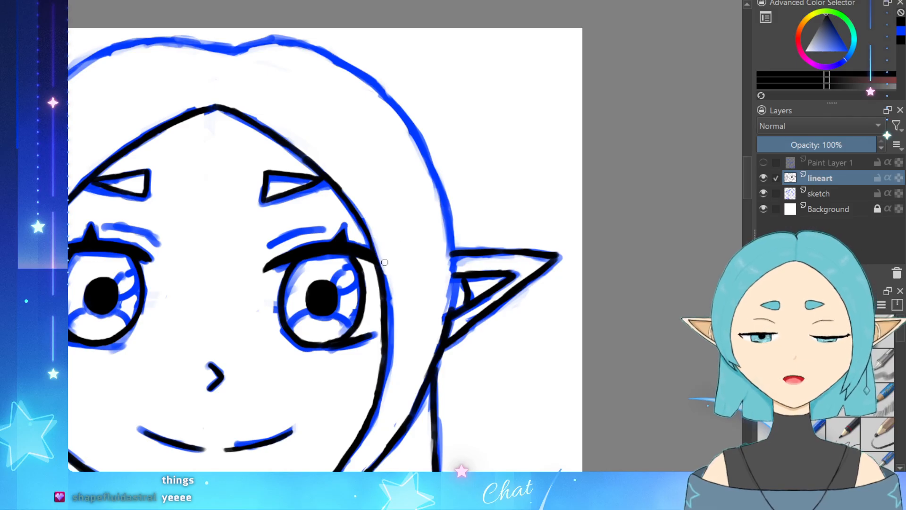
# Step: Ink the left-hand outer hair edge from above the ear down to the inked jaw end, undoing the first strokes
pyautogui.press('-')
pyautogui.press('-')
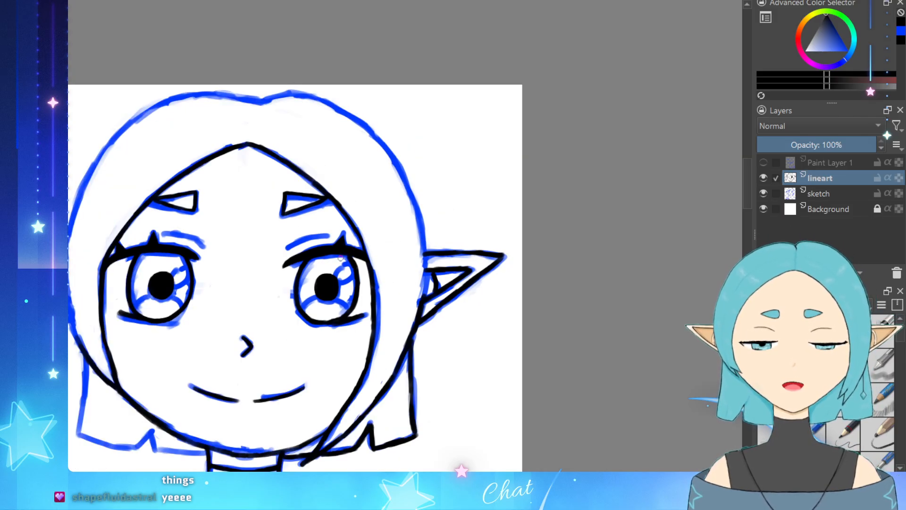
pyautogui.scroll(4, 193, 250)
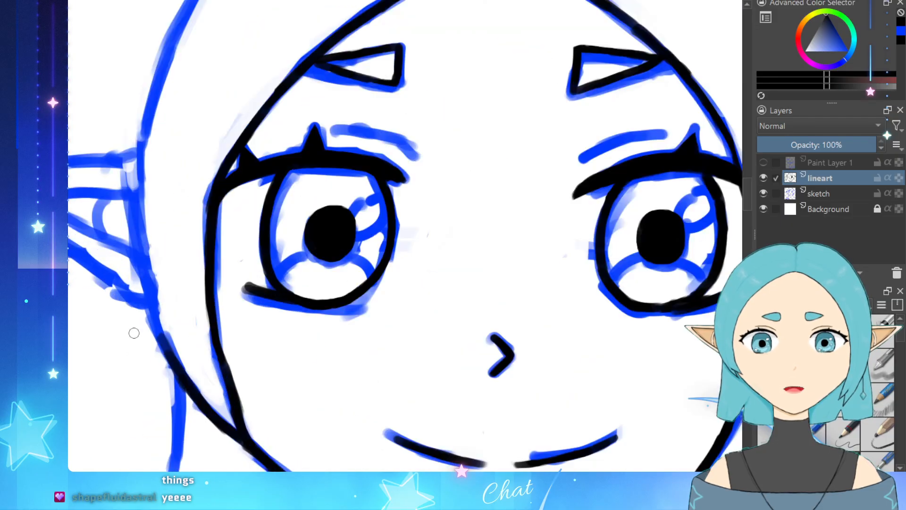
pyautogui.scroll(-2, 115, 324)
pyautogui.scroll(2, 136, 325)
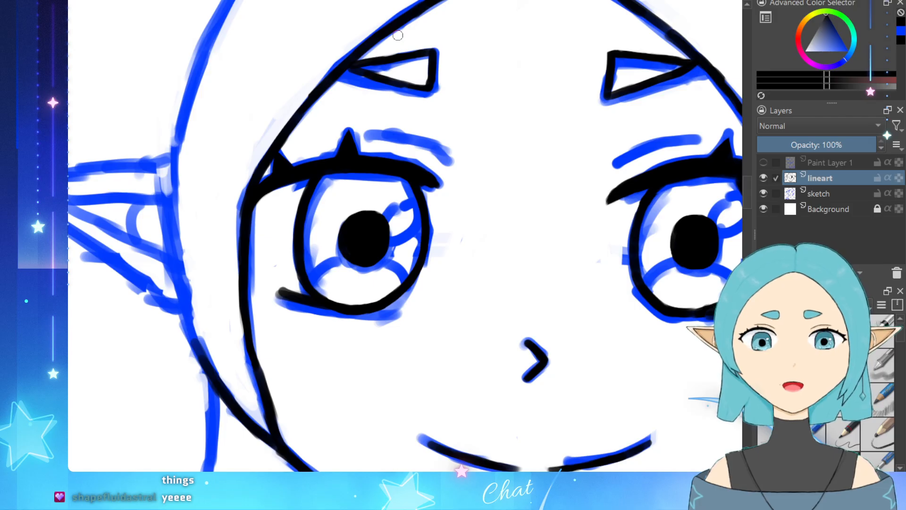
pyautogui.moveTo(208, 39); pyautogui.dragTo(177, 104)
pyautogui.moveTo(198, 58); pyautogui.dragTo(170, 136)
pyautogui.hotkey('ctrl', 'z')
pyautogui.hotkey('ctrl', 'z')
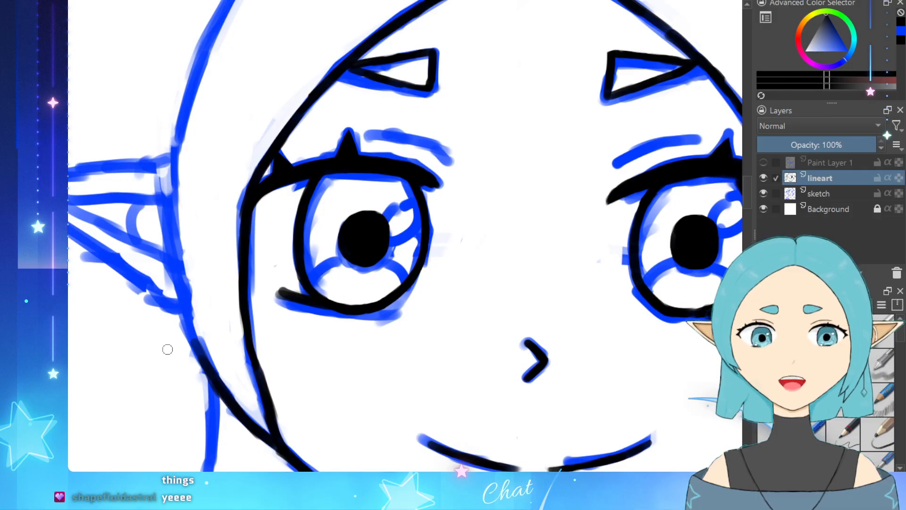
pyautogui.moveTo(196, 353)
pyautogui.mouseDown()
pyautogui.moveTo(166, 192)
pyautogui.moveTo(176, 113)
pyautogui.mouseUp()
pyautogui.moveTo(212, 42)
pyautogui.mouseDown()
pyautogui.moveTo(179, 116)
pyautogui.moveTo(207, 42)
pyautogui.moveTo(184, 98)
pyautogui.moveTo(168, 188)
pyautogui.mouseUp()
pyautogui.moveTo(171, 143); pyautogui.dragTo(167, 212)
pyautogui.moveTo(168, 166); pyautogui.dragTo(170, 227)
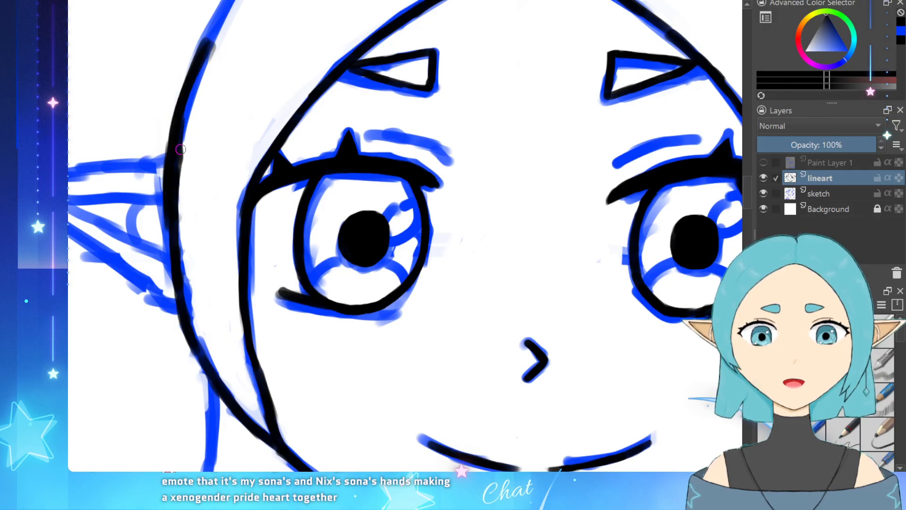
# Step: Trim and smooth both sides of the inked left-hand outer hair edge beside the ear
pyautogui.press('e')
pyautogui.moveTo(195, 105); pyautogui.dragTo(179, 174)
pyautogui.moveTo(190, 121); pyautogui.dragTo(177, 203)
pyautogui.moveTo(181, 171); pyautogui.dragTo(178, 253)
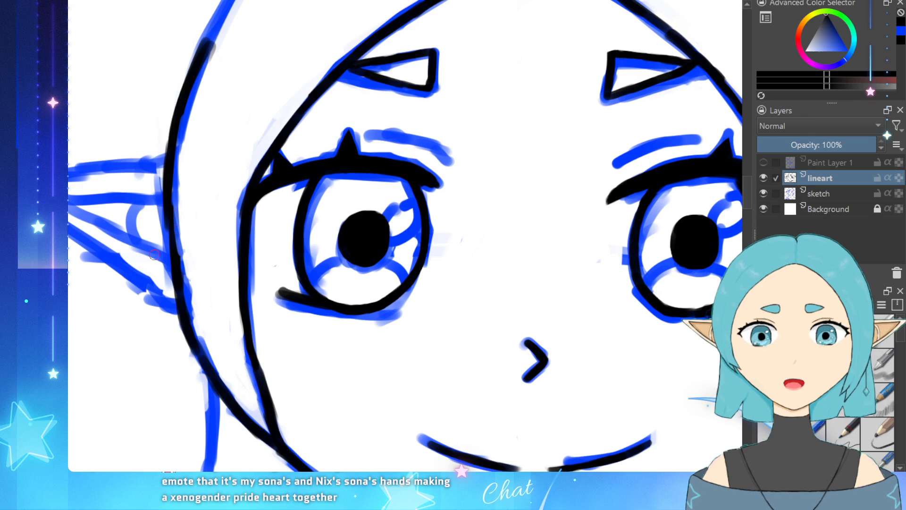
pyautogui.moveTo(167, 208); pyautogui.dragTo(169, 261)
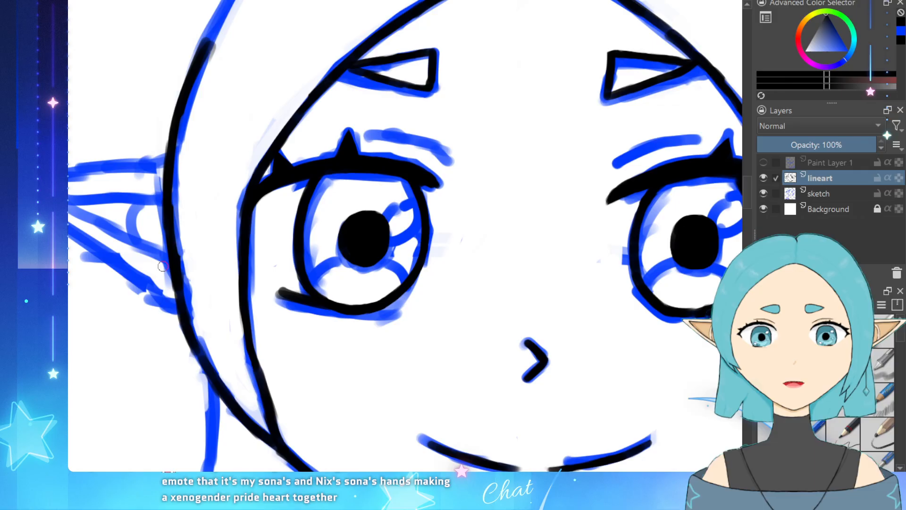
pyautogui.moveTo(180, 223); pyautogui.dragTo(184, 278)
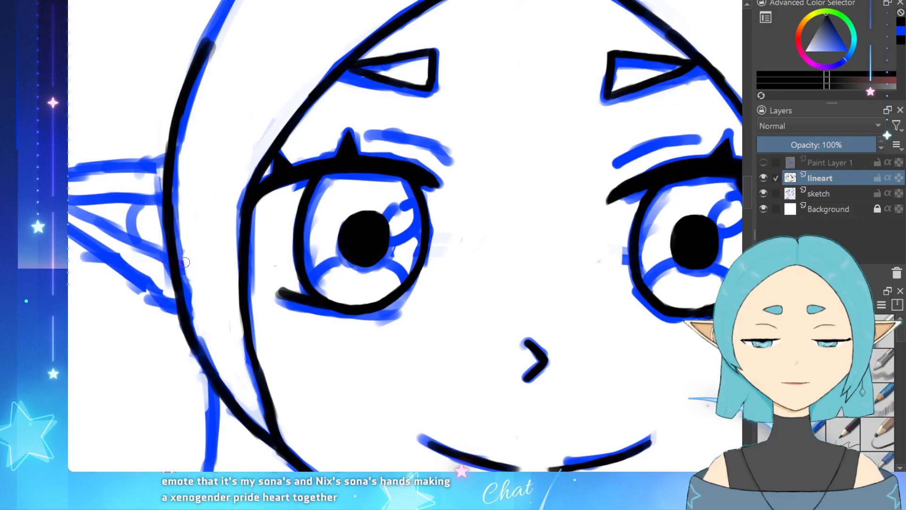
# Step: Ink the upper-left curve of the outer hair outline down to the inked side edge and smooth the joint
pyautogui.scroll(-3, 185, 262)
pyautogui.scroll(1, 183, 140)
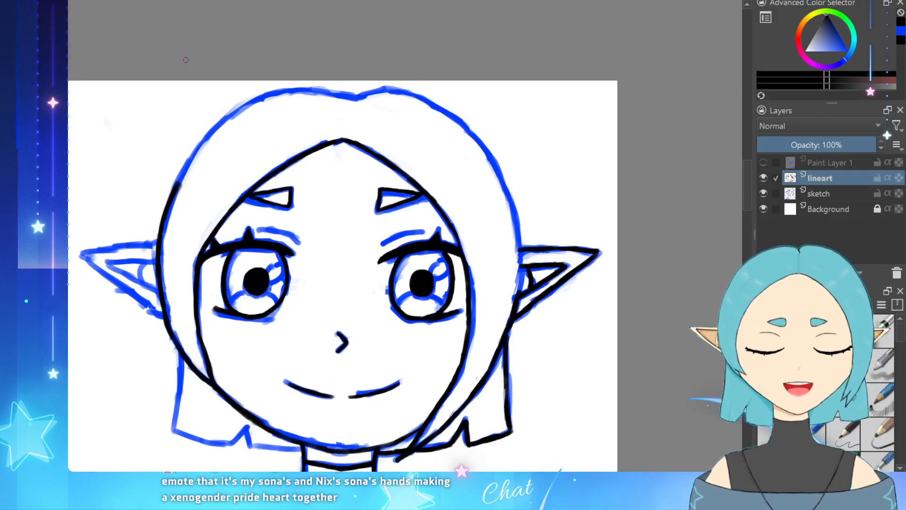
pyautogui.scroll(-2, 186, 60)
pyautogui.scroll(3, 223, 82)
pyautogui.scroll(2, 118, 198)
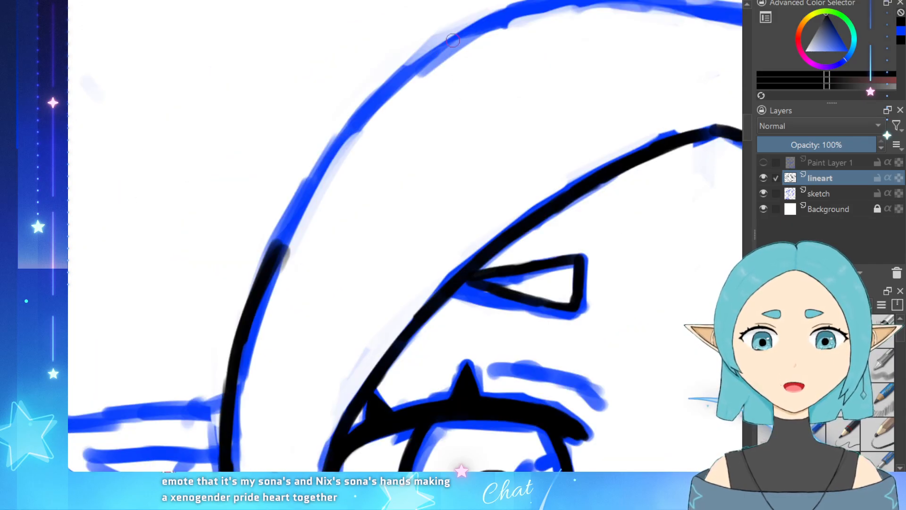
pyautogui.moveTo(454, 40)
pyautogui.mouseDown()
pyautogui.moveTo(352, 129)
pyautogui.moveTo(267, 262)
pyautogui.mouseUp()
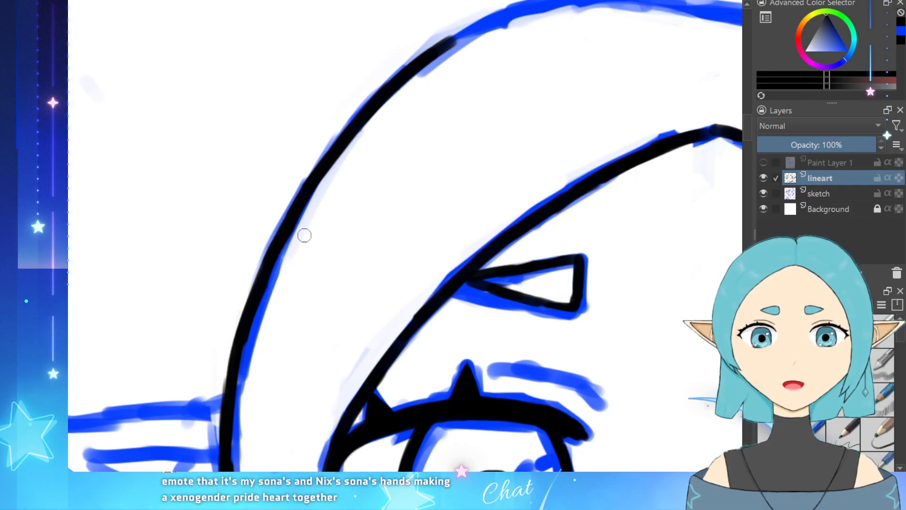
pyautogui.moveTo(289, 223); pyautogui.dragTo(258, 288)
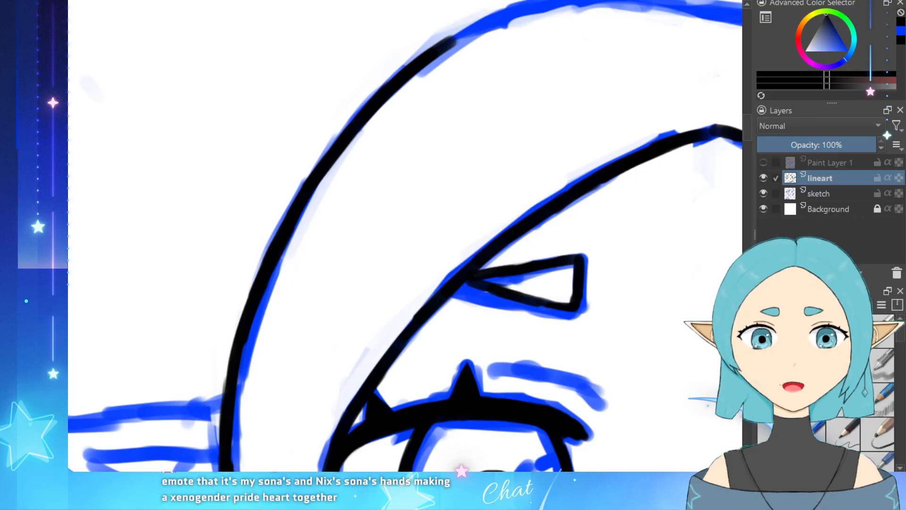
# Step: Continue the outer hair outline across the top of the head, through the center dip and onto the right-hand crest
pyautogui.scroll(-3, 258, 283)
pyautogui.scroll(3, 415, 175)
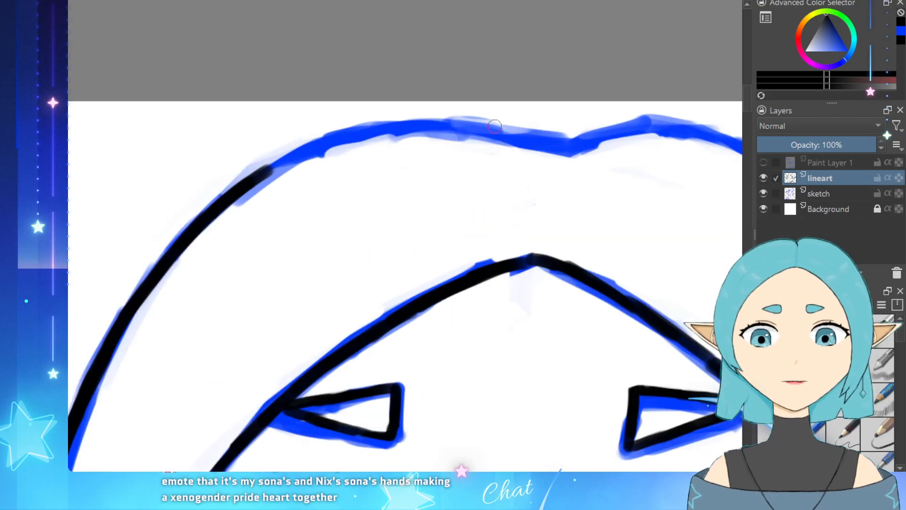
pyautogui.moveTo(381, 128)
pyautogui.mouseDown()
pyautogui.moveTo(302, 149)
pyautogui.moveTo(256, 181)
pyautogui.moveTo(313, 133)
pyautogui.mouseUp()
pyautogui.press('e')
pyautogui.press('e')
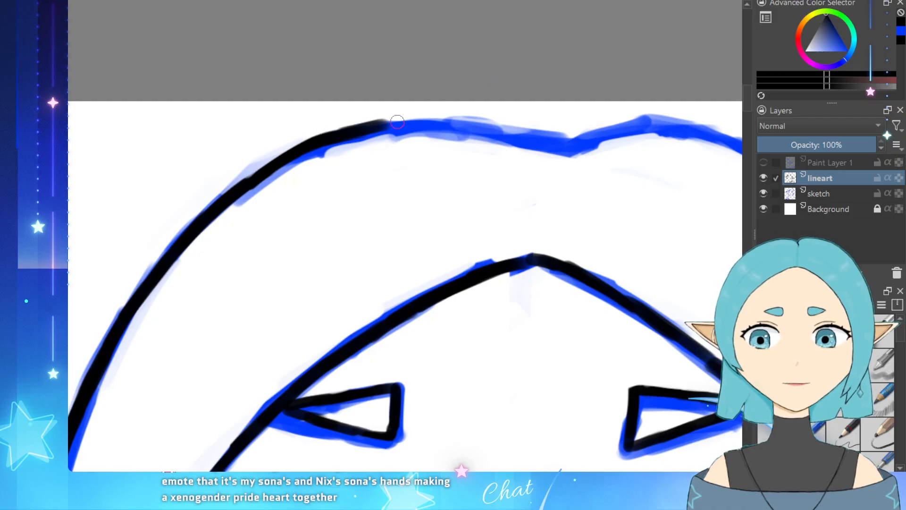
pyautogui.moveTo(380, 122)
pyautogui.mouseDown()
pyautogui.moveTo(460, 124)
pyautogui.moveTo(574, 147)
pyautogui.moveTo(626, 127)
pyautogui.moveTo(682, 124)
pyautogui.mouseUp()
pyautogui.hotkey('ctrl', 'z')
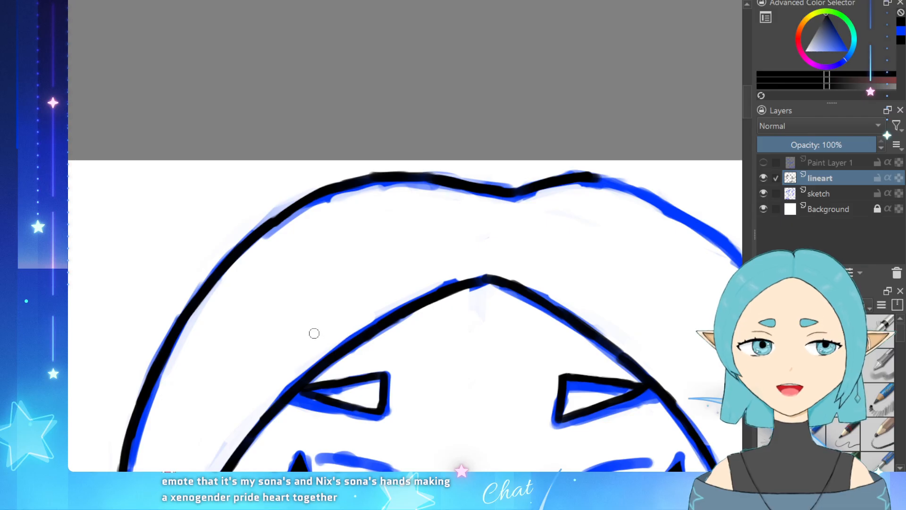
# Step: Ink the right-hand side of the outer hair outline from the top crest down past the ear to the inked strand
pyautogui.scroll(-6, 311, 331)
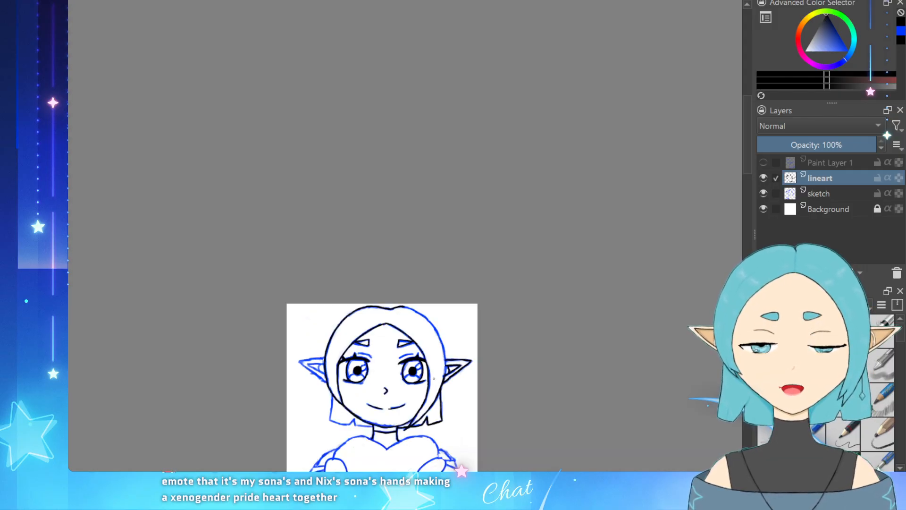
pyautogui.scroll(5, 399, 351)
pyautogui.scroll(3, 337, 159)
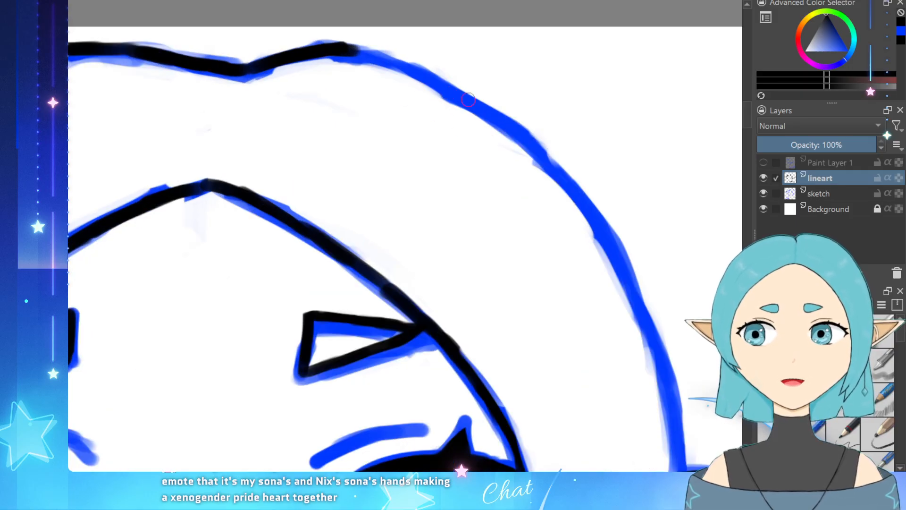
pyautogui.moveTo(348, 49)
pyautogui.mouseDown()
pyautogui.moveTo(439, 88)
pyautogui.moveTo(409, 67)
pyautogui.moveTo(523, 127)
pyautogui.moveTo(485, 97)
pyautogui.moveTo(472, 95)
pyautogui.moveTo(515, 137)
pyautogui.mouseUp()
pyautogui.moveTo(372, 70); pyautogui.dragTo(379, 75)
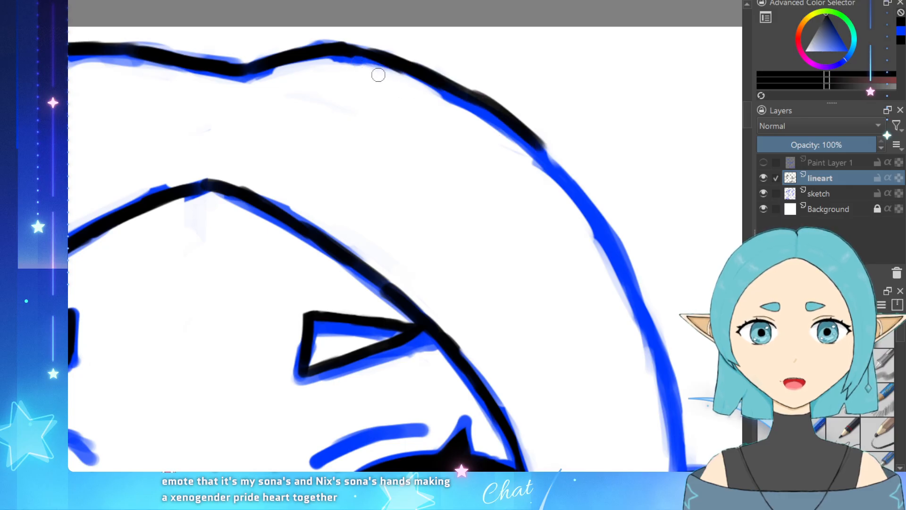
pyautogui.moveTo(536, 144); pyautogui.dragTo(589, 215)
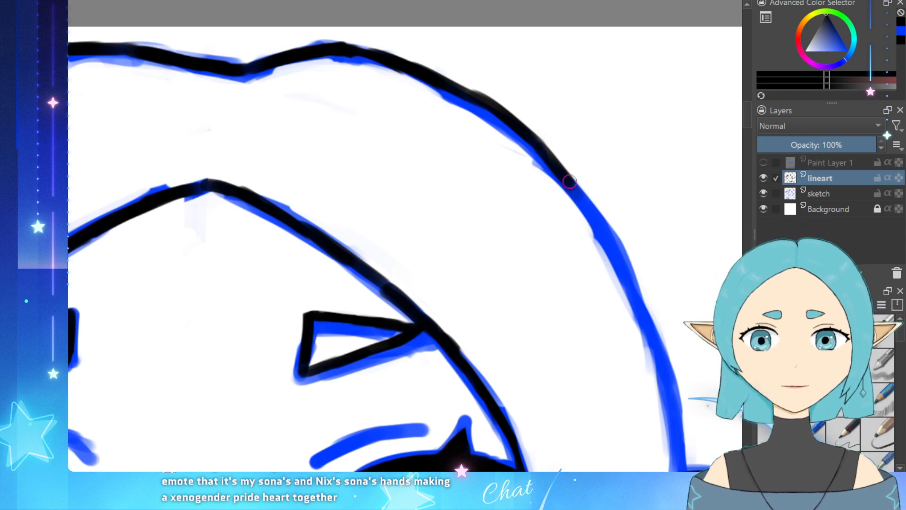
pyautogui.moveTo(570, 181); pyautogui.dragTo(588, 208)
pyautogui.scroll(-3, 399, 119)
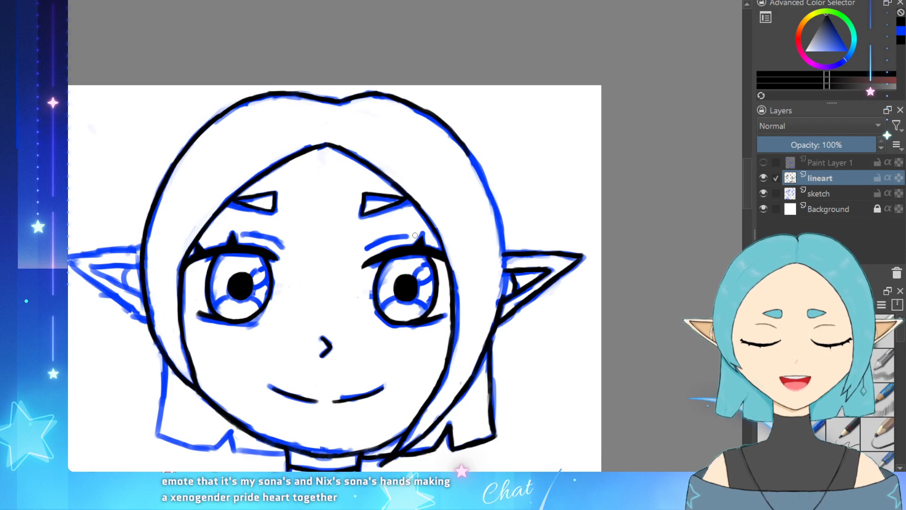
pyautogui.scroll(1, 413, 232)
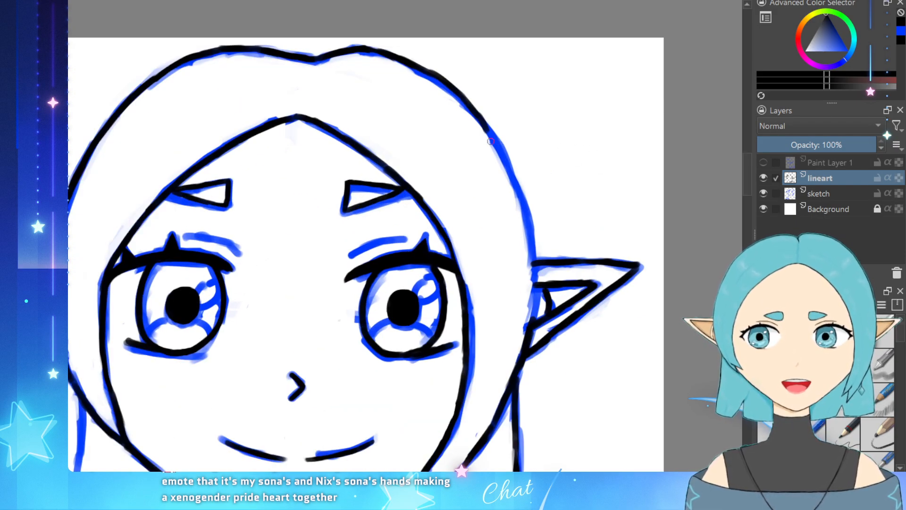
pyautogui.moveTo(491, 136)
pyautogui.mouseDown()
pyautogui.moveTo(508, 162)
pyautogui.moveTo(508, 152)
pyautogui.moveTo(521, 200)
pyautogui.moveTo(517, 190)
pyautogui.moveTo(533, 302)
pyautogui.mouseUp()
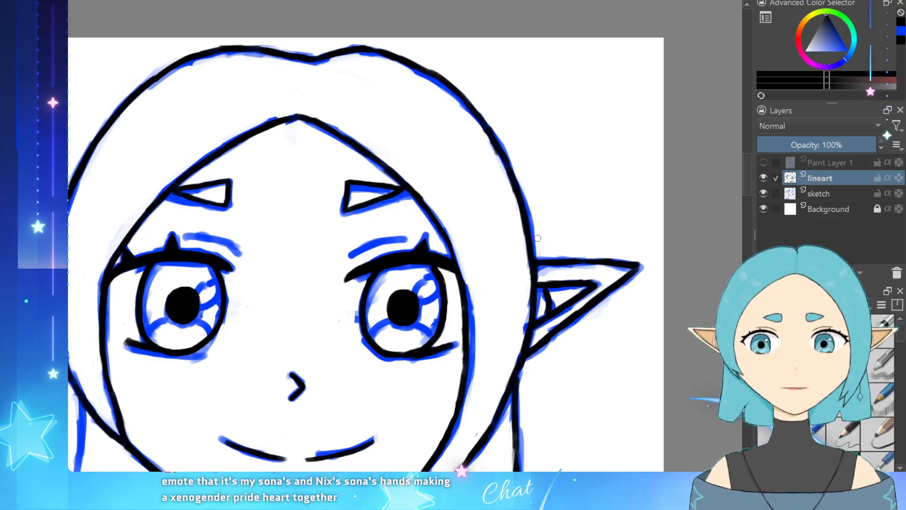
# Step: Rework the hair outline stroke rising from the center dip to the right-hand crest, undoing unsatisfactory attempts
pyautogui.scroll(-3, 514, 252)
pyautogui.scroll(5, 479, 242)
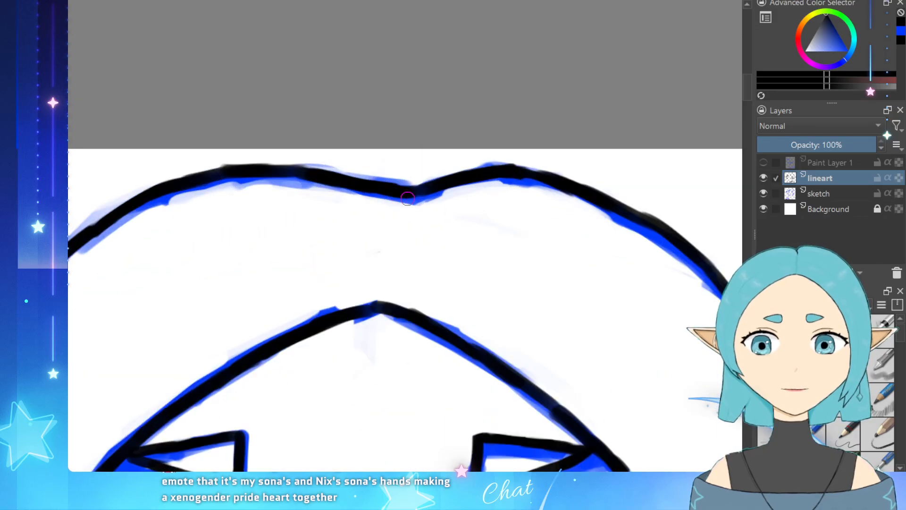
pyautogui.scroll(2, 408, 198)
pyautogui.moveTo(412, 196)
pyautogui.mouseDown()
pyautogui.moveTo(420, 171)
pyautogui.moveTo(399, 186)
pyautogui.moveTo(538, 145)
pyautogui.moveTo(522, 144)
pyautogui.moveTo(610, 157)
pyautogui.moveTo(488, 182)
pyautogui.moveTo(544, 170)
pyautogui.mouseUp()
pyautogui.hotkey('ctrl', 'z')
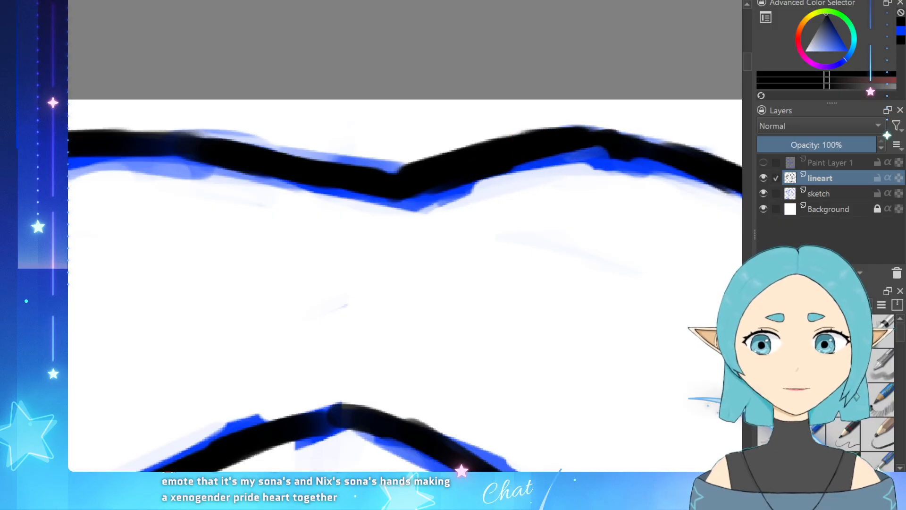
pyautogui.hotkey('ctrl', 'z')
pyautogui.hotkey('ctrl', 'z')
pyautogui.hotkey('ctrl', 'z')
pyautogui.moveTo(459, 189)
pyautogui.mouseDown()
pyautogui.moveTo(571, 168)
pyautogui.moveTo(539, 166)
pyautogui.moveTo(590, 166)
pyautogui.mouseUp()
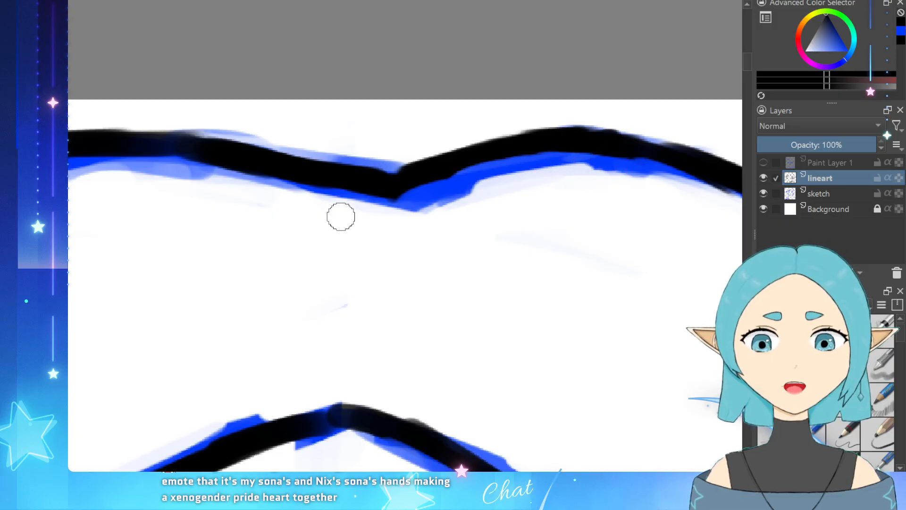
# Step: Erase the outline just left of the center dip and re-ink it into a sharp point at the dip
pyautogui.moveTo(364, 182)
pyautogui.mouseDown()
pyautogui.moveTo(380, 209)
pyautogui.moveTo(393, 202)
pyautogui.mouseUp()
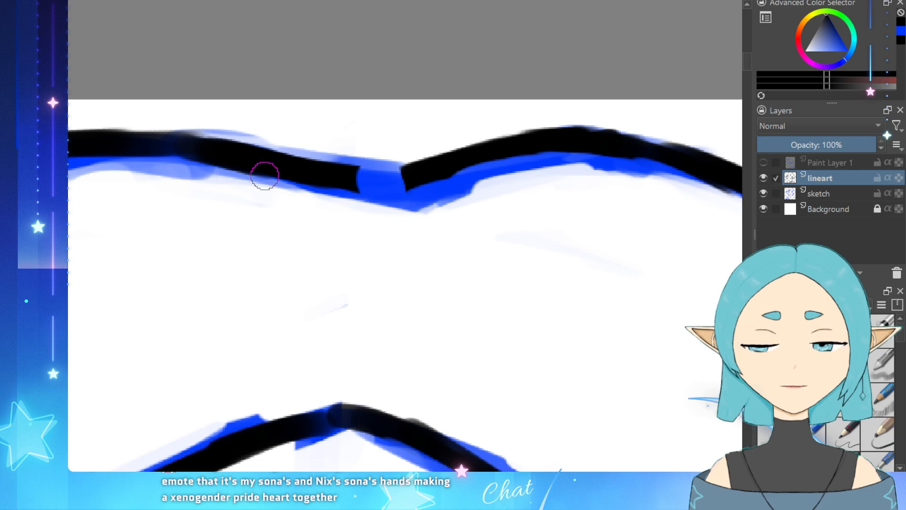
pyautogui.moveTo(197, 145)
pyautogui.mouseDown()
pyautogui.moveTo(378, 159)
pyautogui.moveTo(289, 157)
pyautogui.moveTo(372, 174)
pyautogui.mouseUp()
pyautogui.moveTo(263, 159)
pyautogui.mouseDown()
pyautogui.moveTo(313, 181)
pyautogui.moveTo(252, 182)
pyautogui.moveTo(313, 196)
pyautogui.moveTo(326, 186)
pyautogui.moveTo(411, 187)
pyautogui.mouseUp()
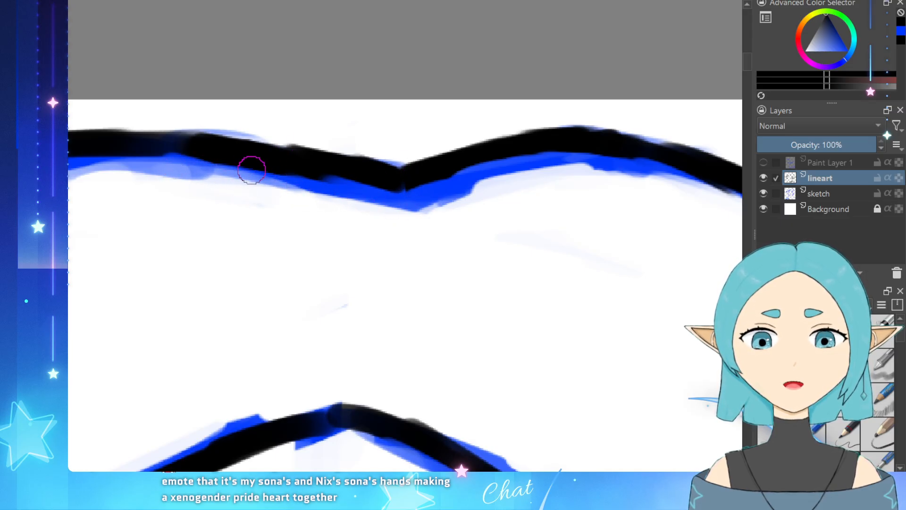
# Step: Ink the outer vertical edge of the left-hand back hair from the strand to the bottom corner, redoing the first stroke
pyautogui.scroll(-5, 229, 179)
pyautogui.scroll(-3, 220, 228)
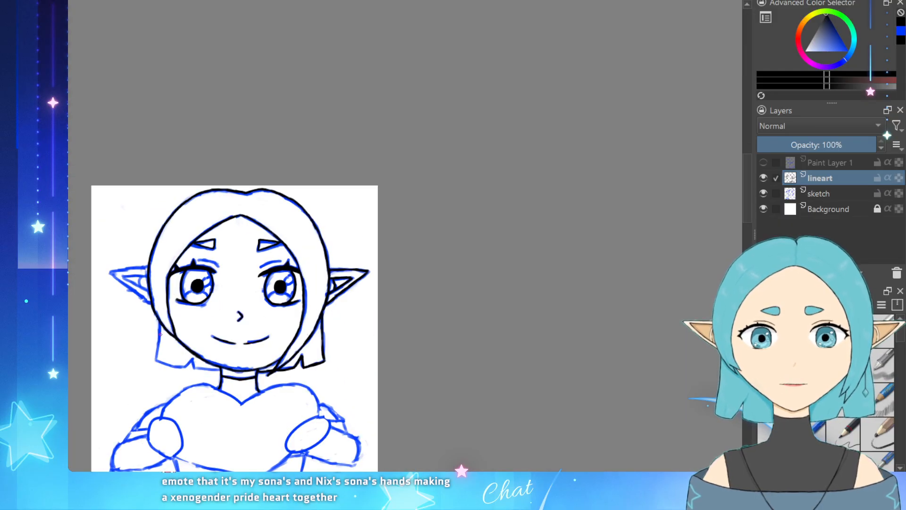
pyautogui.scroll(4, 109, 388)
pyautogui.scroll(2, 297, 376)
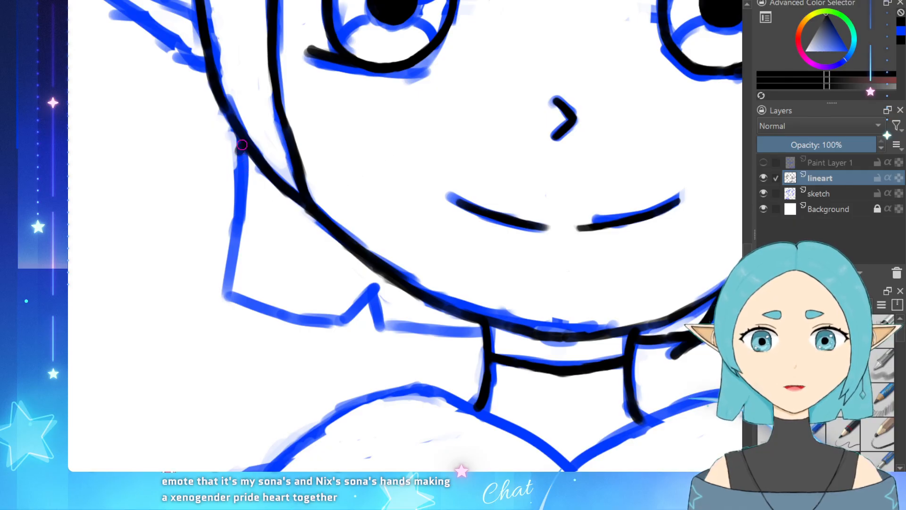
pyautogui.moveTo(242, 145); pyautogui.dragTo(238, 204)
pyautogui.hotkey('ctrl', 'z')
pyautogui.hotkey('ctrl', 'z')
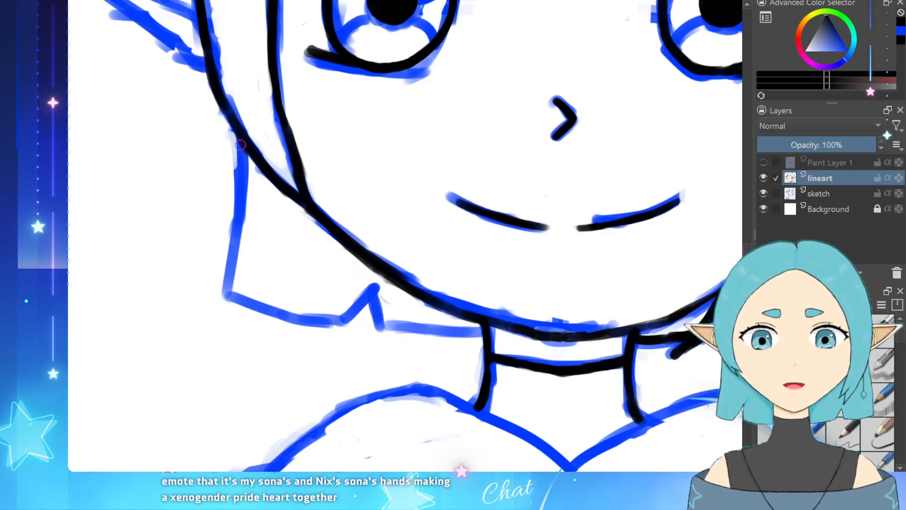
pyautogui.moveTo(240, 145); pyautogui.dragTo(227, 289)
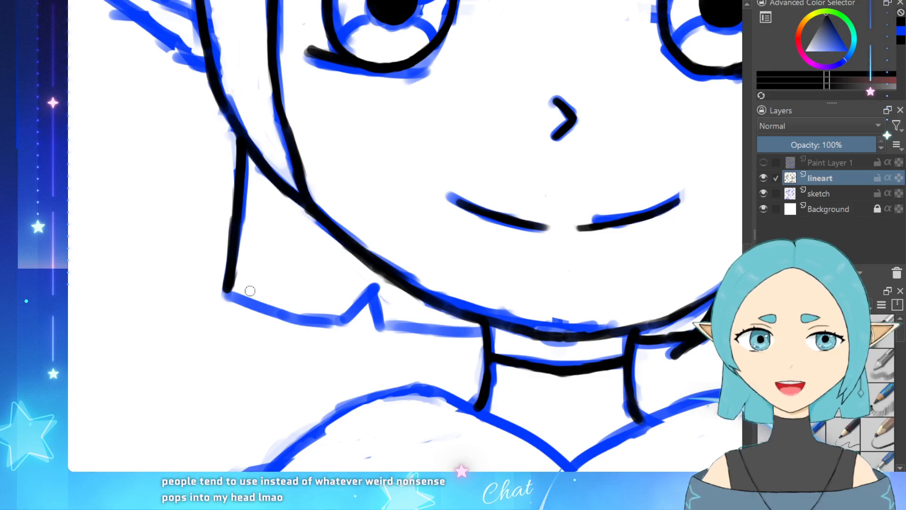
# Step: Ink the bottom edge of the left-hand back hair from the corner through the pointed notch to the neck, redoing strokes
pyautogui.moveTo(228, 290)
pyautogui.mouseDown()
pyautogui.moveTo(297, 319)
pyautogui.moveTo(343, 317)
pyautogui.moveTo(333, 321)
pyautogui.moveTo(355, 306)
pyautogui.moveTo(349, 316)
pyautogui.mouseUp()
pyautogui.hotkey('ctrl', 'z')
pyautogui.hotkey('ctrl', 'z')
pyautogui.hotkey('ctrl', 'z')
pyautogui.moveTo(375, 286)
pyautogui.mouseDown()
pyautogui.moveTo(385, 326)
pyautogui.moveTo(474, 332)
pyautogui.moveTo(431, 329)
pyautogui.moveTo(456, 327)
pyautogui.mouseUp()
pyautogui.hotkey('ctrl', 'z')
pyautogui.hotkey('ctrl', 'z')
pyautogui.hotkey('ctrl', 'z')
pyautogui.moveTo(443, 331); pyautogui.dragTo(474, 333)
pyautogui.hotkey('ctrl', 'z')
pyautogui.hotkey('ctrl', 'z')
pyautogui.hotkey('ctrl', 'z')
pyautogui.hotkey('ctrl', 'z')
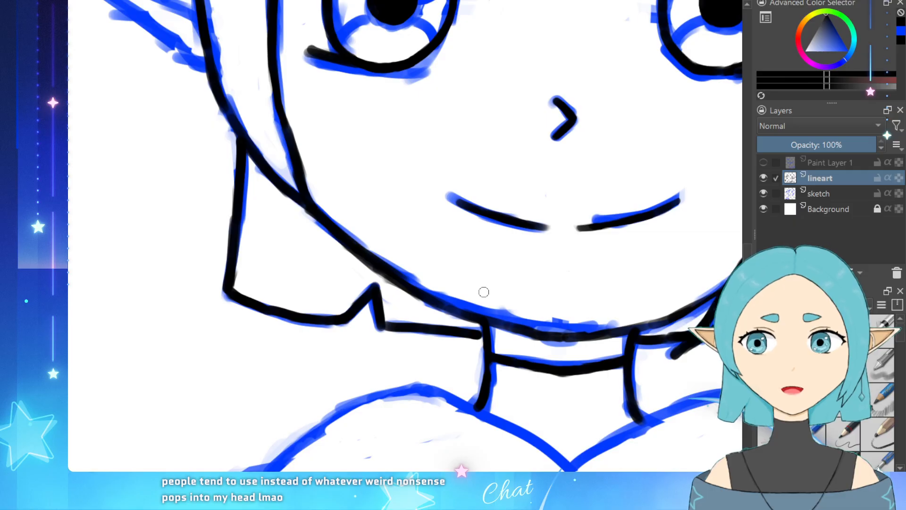
pyautogui.scroll(-4, 459, 290)
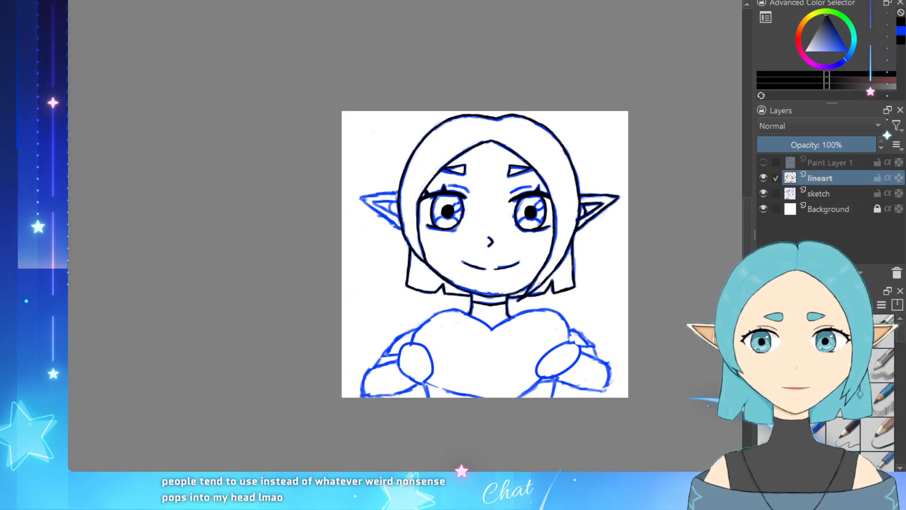
pyautogui.scroll(3, 539, 284)
pyautogui.scroll(-3, 542, 273)
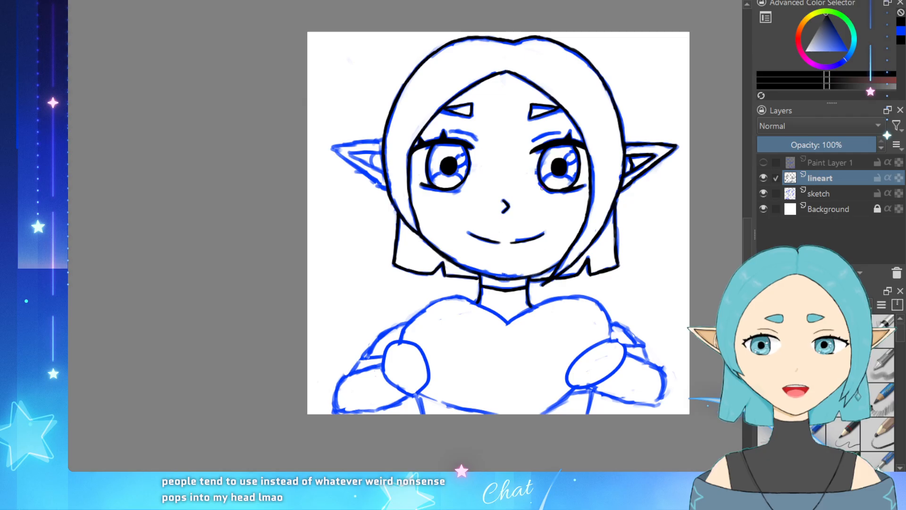
pyautogui.scroll(4, 583, 165)
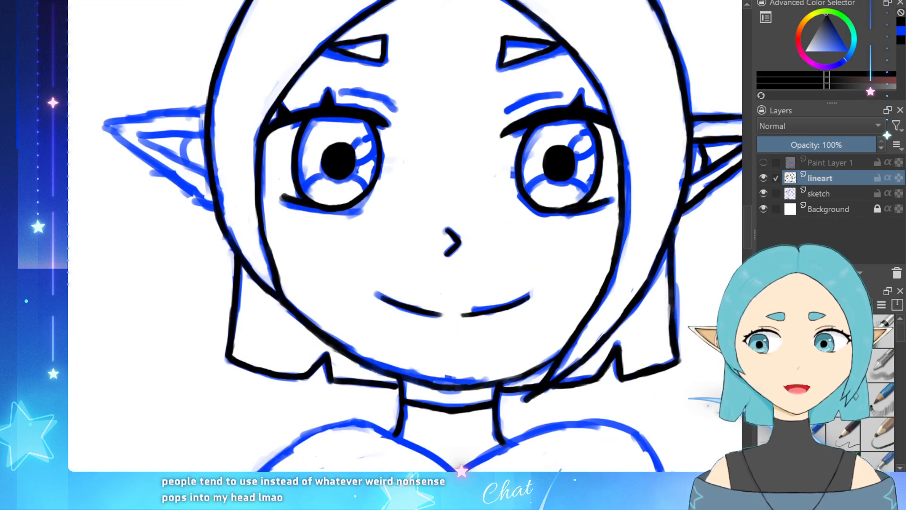
pyautogui.scroll(2, 440, 19)
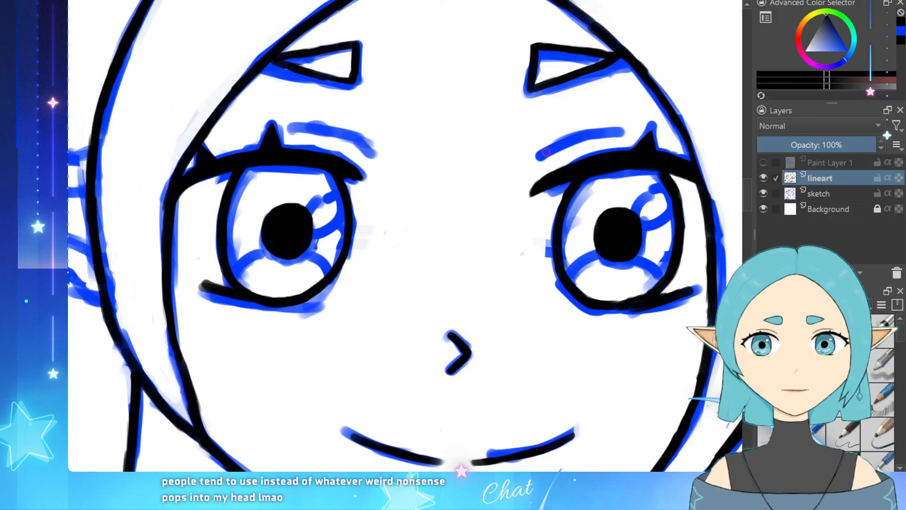
pyautogui.moveTo(539, 158); pyautogui.dragTo(570, 139)
pyautogui.hotkey('ctrl', 'z')
pyautogui.hotkey('ctrl', 'z')
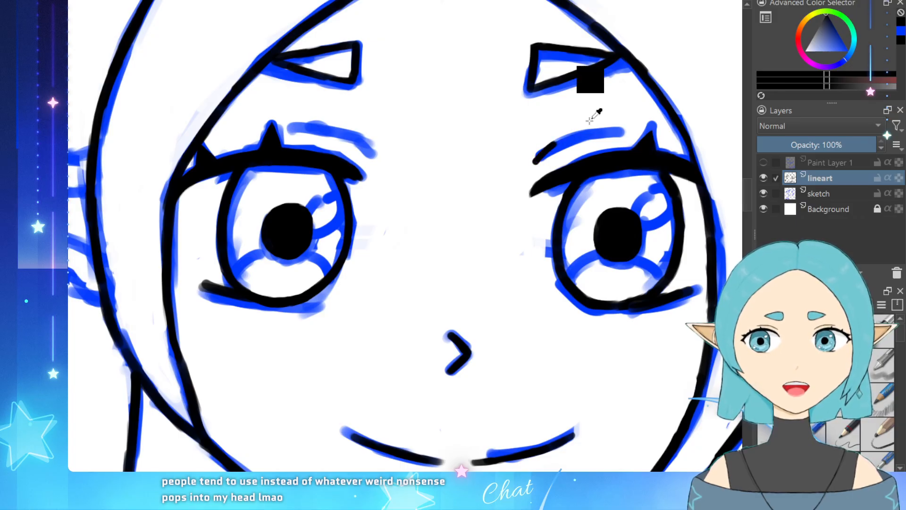
# Step: Ink the curved eyelid crease above the right-hand eye in black along the blue sketch line
pyautogui.scroll(-3, 575, 127)
pyautogui.scroll(7, 543, 141)
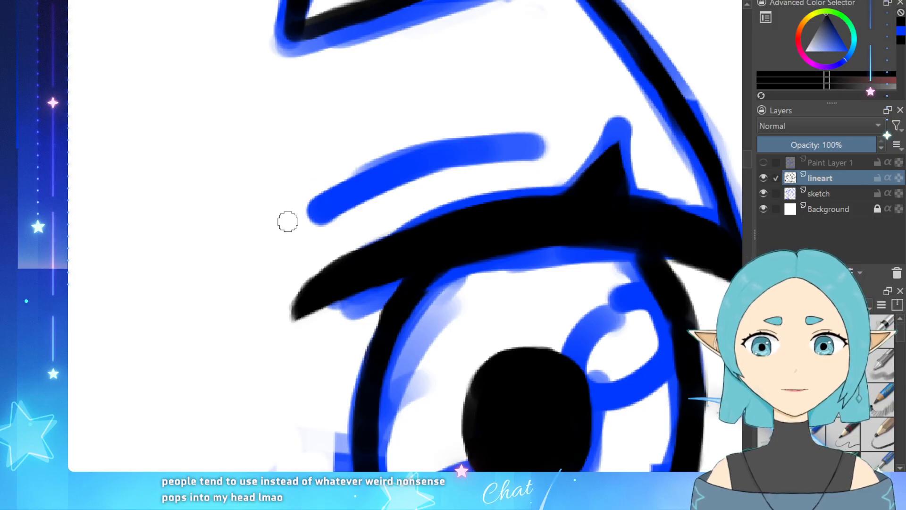
pyautogui.moveTo(306, 230)
pyautogui.mouseDown()
pyautogui.moveTo(392, 181)
pyautogui.moveTo(538, 145)
pyautogui.mouseUp()
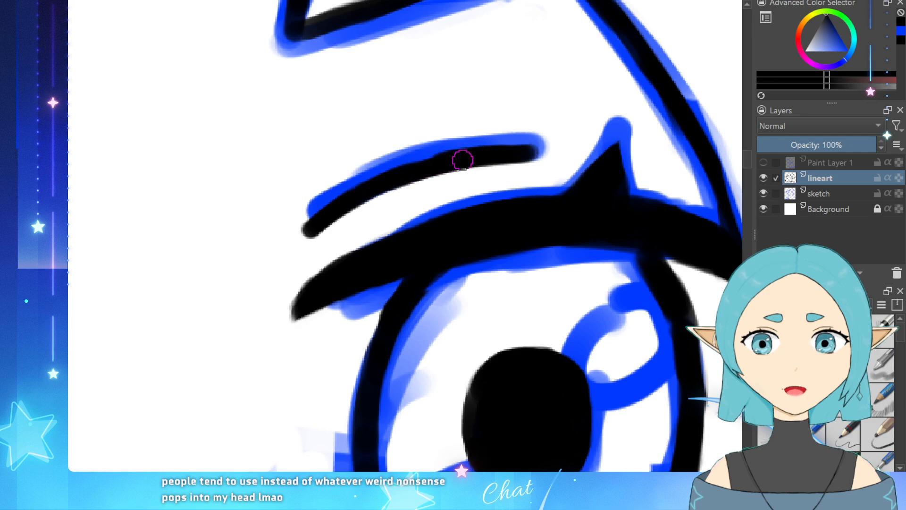
pyautogui.moveTo(415, 165); pyautogui.dragTo(544, 144)
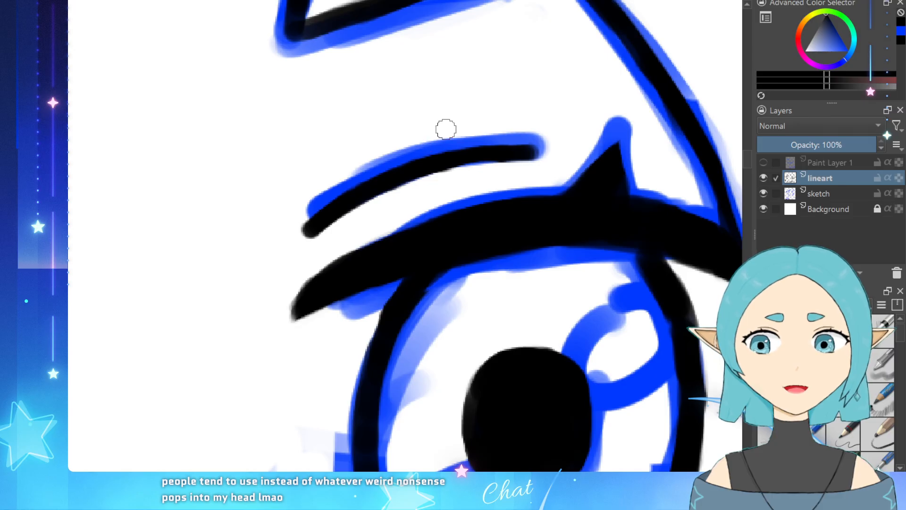
# Step: Ink the eyelid crease above the left-hand eye in black, starting from its outer end near the lash spike
pyautogui.scroll(-4, 339, 294)
pyautogui.scroll(5, 213, 284)
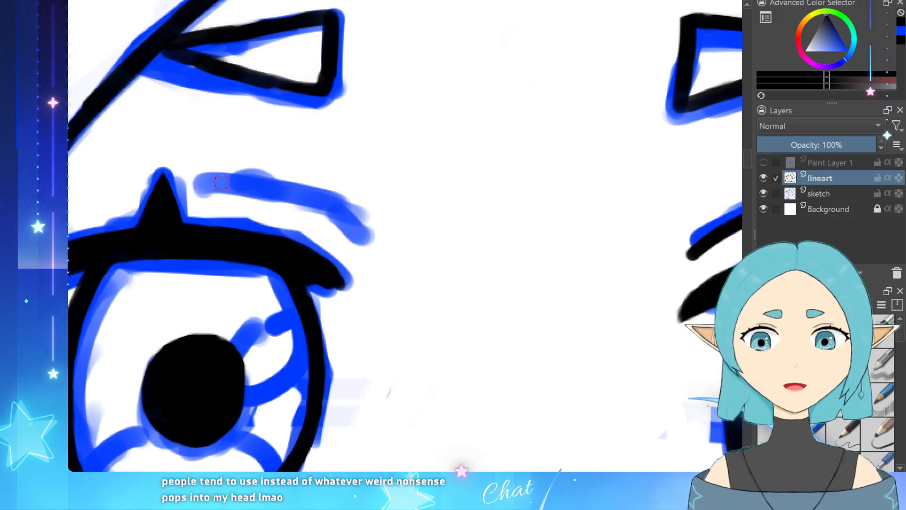
pyautogui.moveTo(200, 188); pyautogui.dragTo(267, 191)
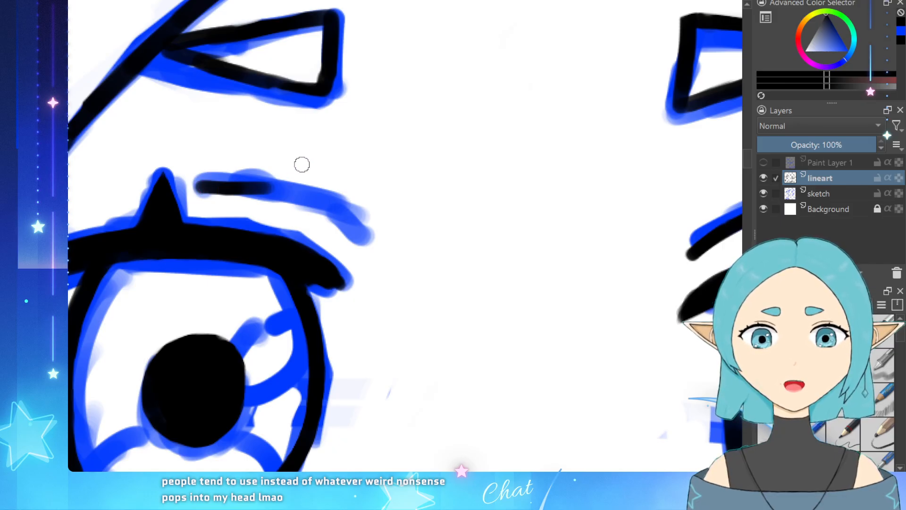
# Step: Ink the eyelid crease above the eye on the drawing's left side, following the blue sketch on the lineart layer
pyautogui.hotkey('ctrl', 'z')
pyautogui.hotkey('ctrl', 'z')
pyautogui.moveTo(201, 187)
pyautogui.mouseDown()
pyautogui.moveTo(311, 202)
pyautogui.moveTo(361, 240)
pyautogui.mouseUp()
pyautogui.hotkey('ctrl', 'z')
pyautogui.hotkey('ctrl', 'z')
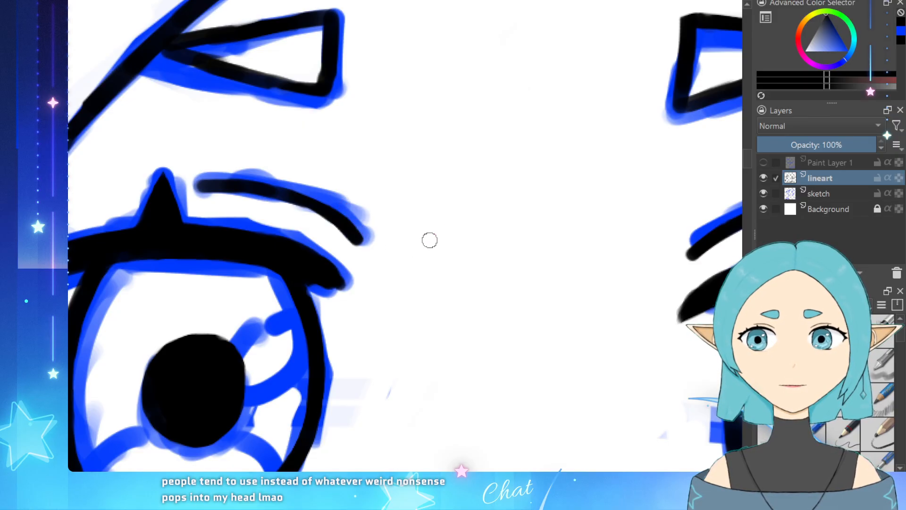
# Step: Inspect the inked face, eyes, ear and hair tips against the blue sketch
pyautogui.scroll(-5, 414, 219)
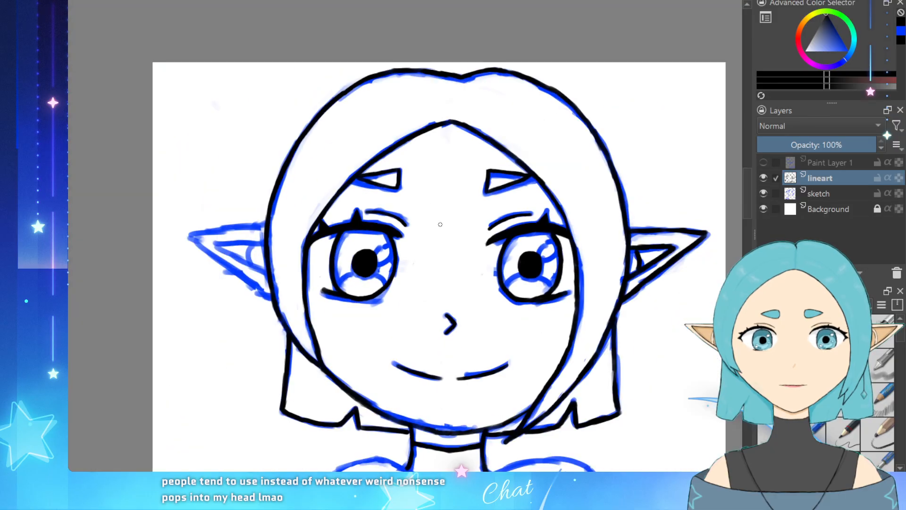
pyautogui.scroll(1, 460, 341)
pyautogui.scroll(1, 492, 300)
pyautogui.scroll(-2, 492, 300)
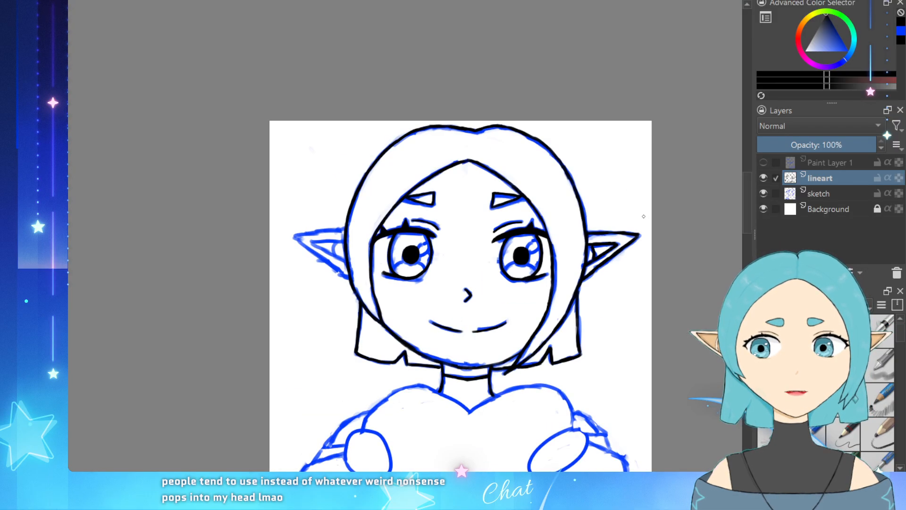
pyautogui.scroll(1, 626, 264)
pyautogui.scroll(1, 602, 318)
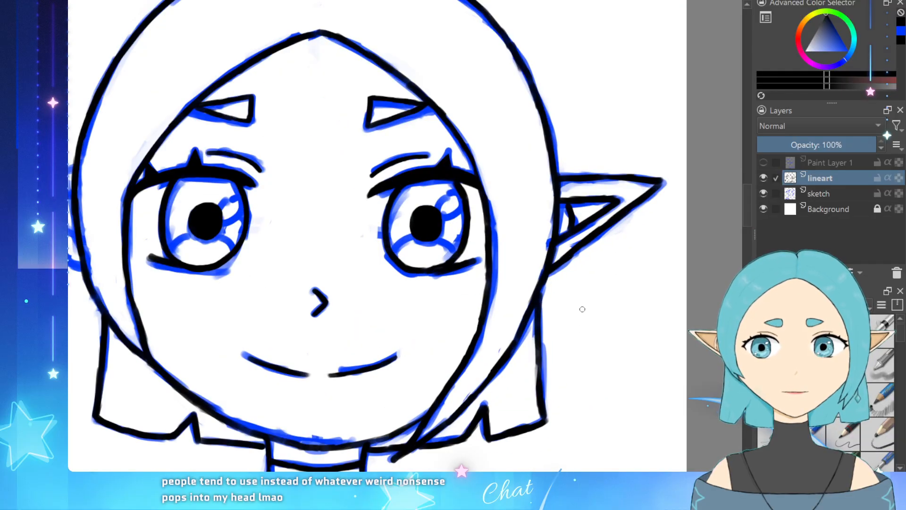
pyautogui.scroll(-1, 583, 309)
pyautogui.scroll(1, 555, 415)
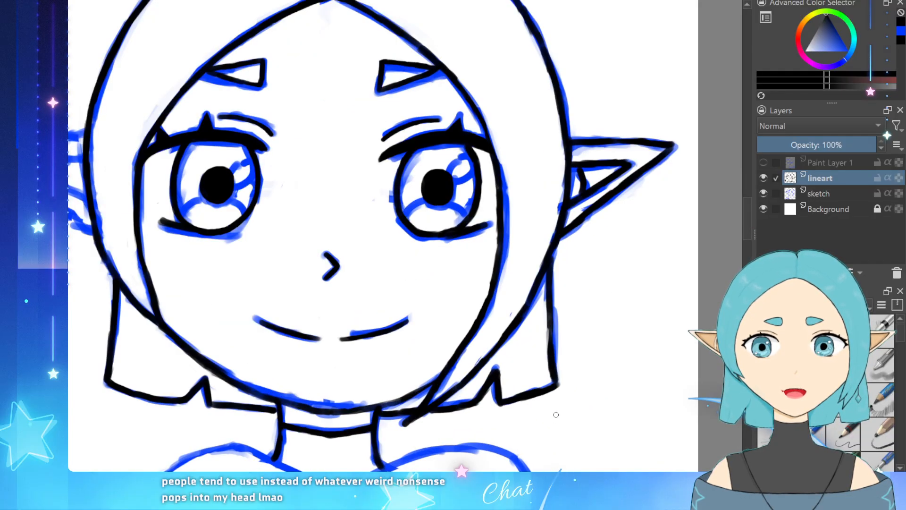
pyautogui.scroll(-1, 550, 372)
pyautogui.scroll(3, 506, 437)
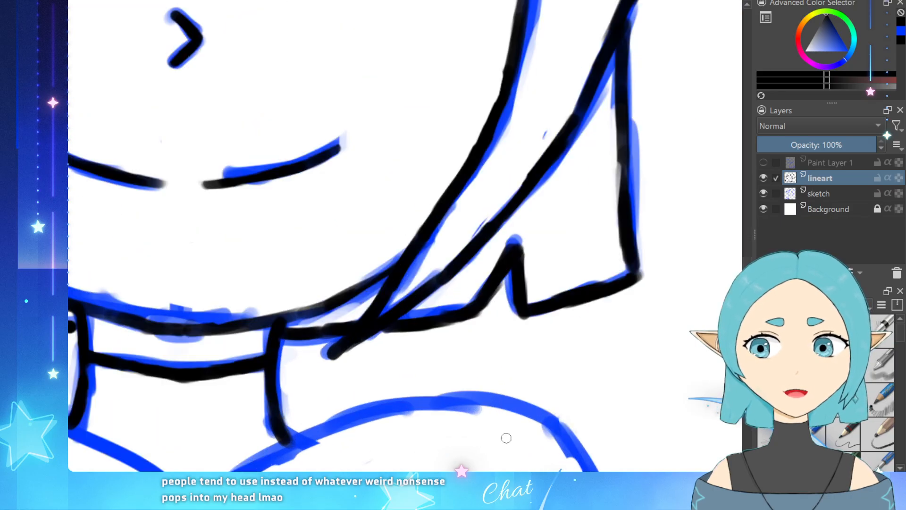
pyautogui.scroll(-1, 506, 436)
pyautogui.scroll(-1, 537, 394)
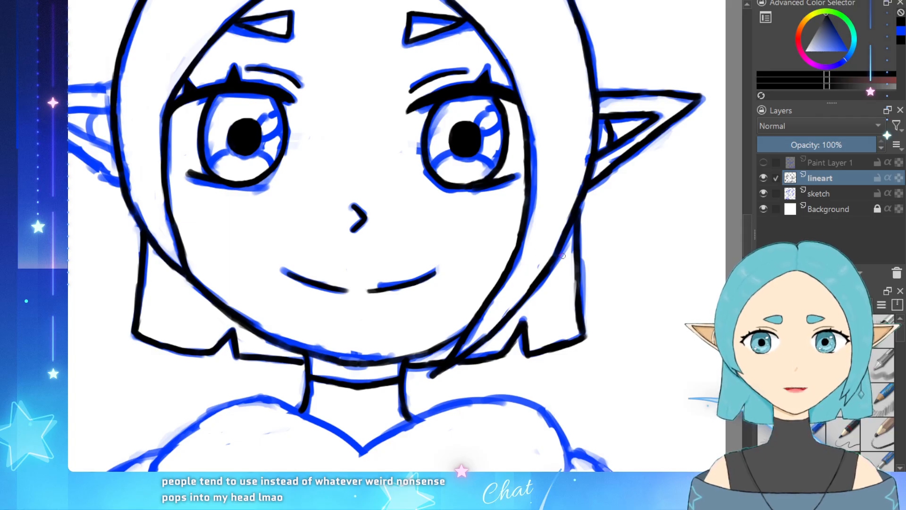
# Step: Ink a thin vertical earring cord from the hair edge on the drawing's right side to just below the hair tips
pyautogui.moveTo(562, 255); pyautogui.dragTo(555, 297)
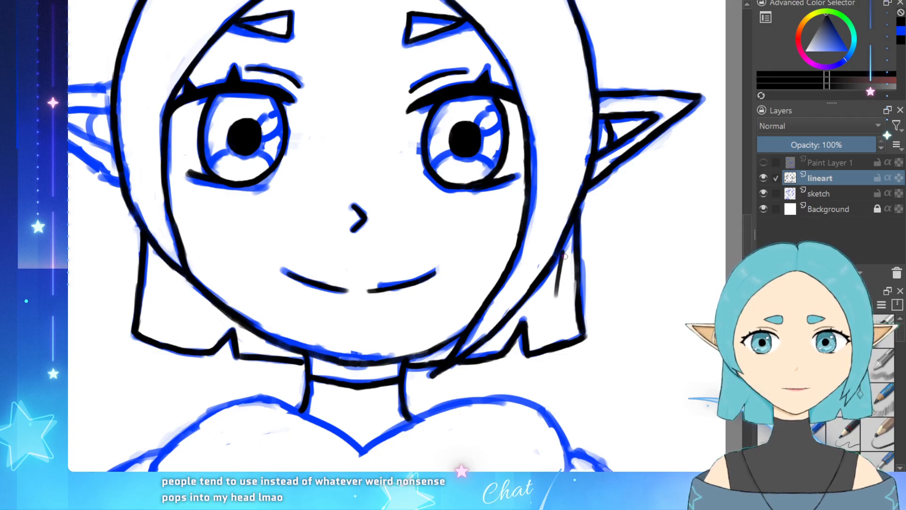
pyautogui.hotkey('ctrl', 'z')
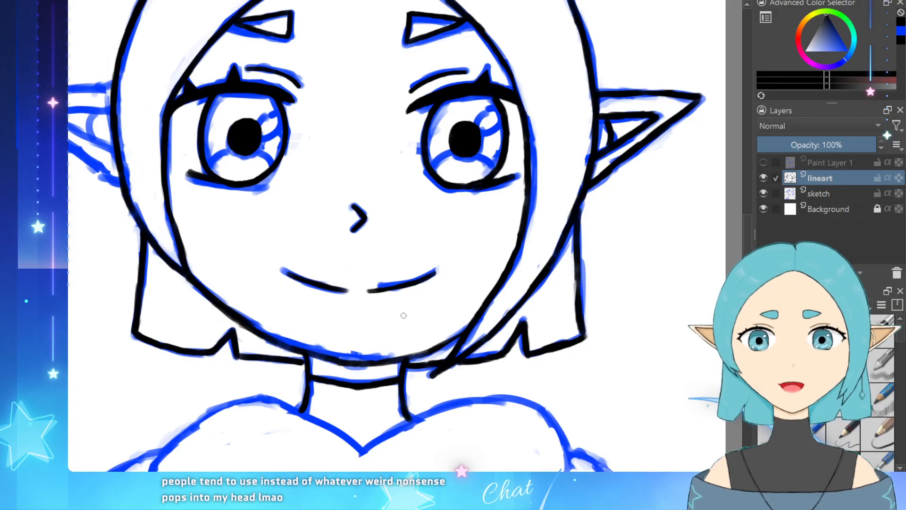
pyautogui.scroll(-1, 427, 279)
pyautogui.scroll(1, 502, 377)
pyautogui.scroll(1, 562, 312)
pyautogui.scroll(-1, 565, 284)
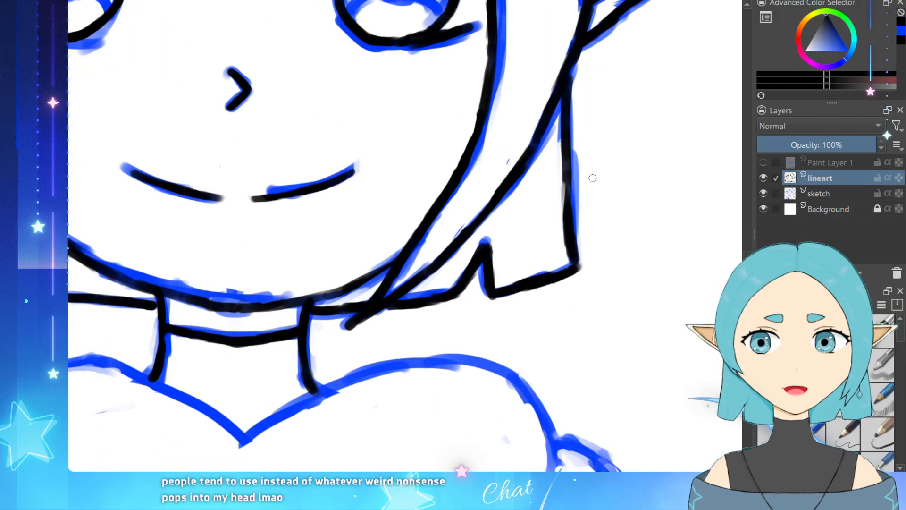
pyautogui.scroll(1, 576, 185)
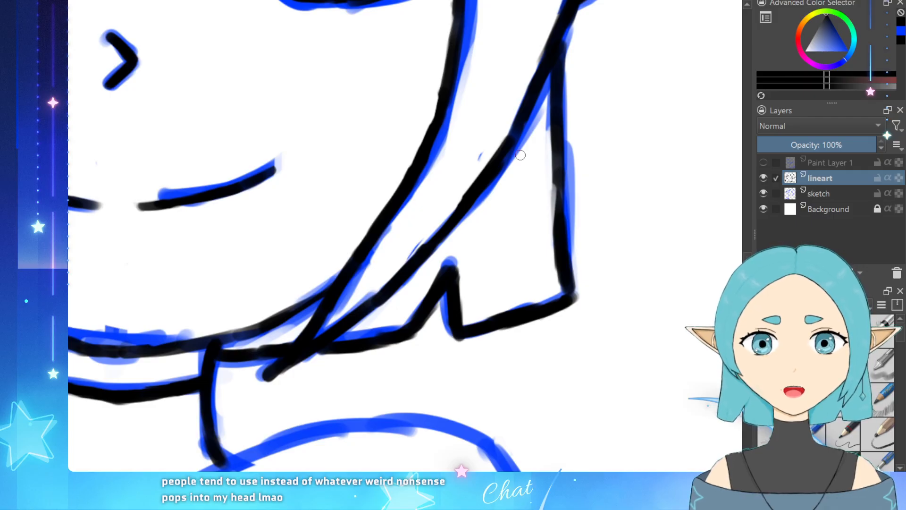
pyautogui.moveTo(526, 133); pyautogui.dragTo(523, 207)
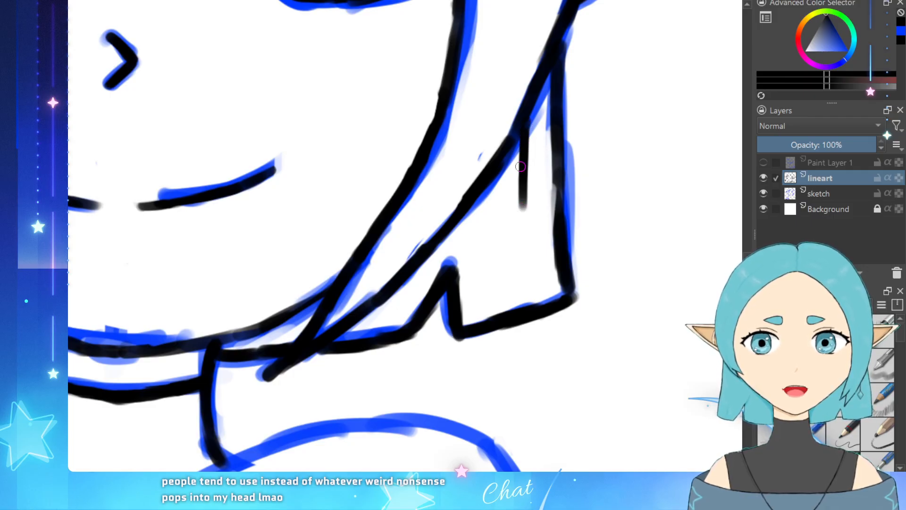
pyautogui.moveTo(521, 166); pyautogui.dragTo(522, 243)
pyautogui.moveTo(522, 201); pyautogui.dragTo(519, 303)
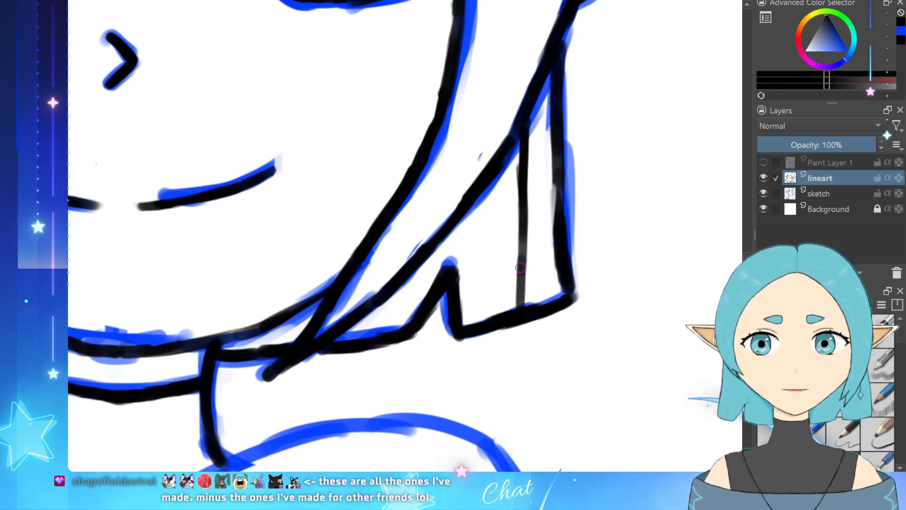
pyautogui.moveTo(520, 268); pyautogui.dragTo(519, 351)
# Step: Ink a small diamond-shaped pendant outline at the lower end of the earring cord
pyautogui.moveTo(519, 312)
pyautogui.mouseDown()
pyautogui.moveTo(517, 359)
pyautogui.moveTo(494, 390)
pyautogui.mouseUp()
pyautogui.moveTo(523, 360)
pyautogui.mouseDown()
pyautogui.moveTo(547, 391)
pyautogui.moveTo(493, 392)
pyautogui.moveTo(522, 418)
pyautogui.moveTo(506, 409)
pyautogui.moveTo(516, 424)
pyautogui.mouseUp()
pyautogui.hotkey('ctrl', 'z')
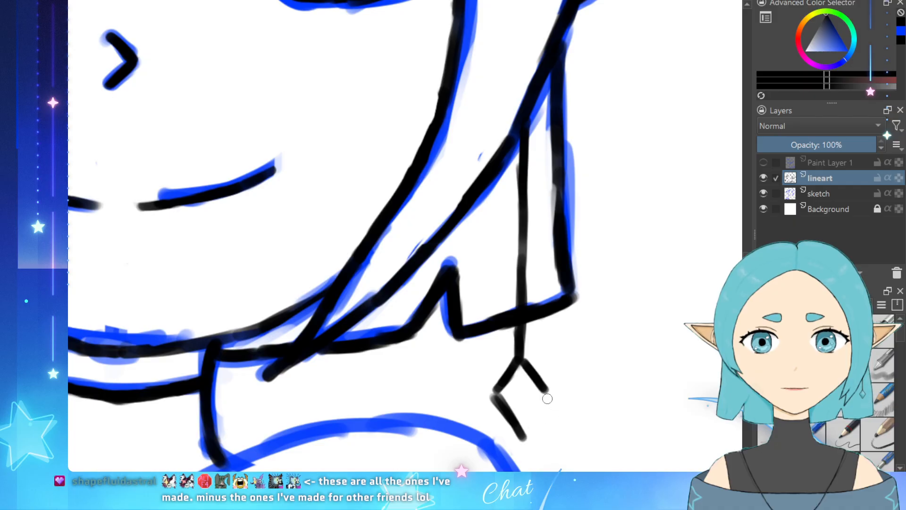
pyautogui.moveTo(547, 392); pyautogui.dragTo(525, 436)
pyautogui.hotkey('ctrl', 'z')
pyautogui.moveTo(547, 392); pyautogui.dragTo(523, 434)
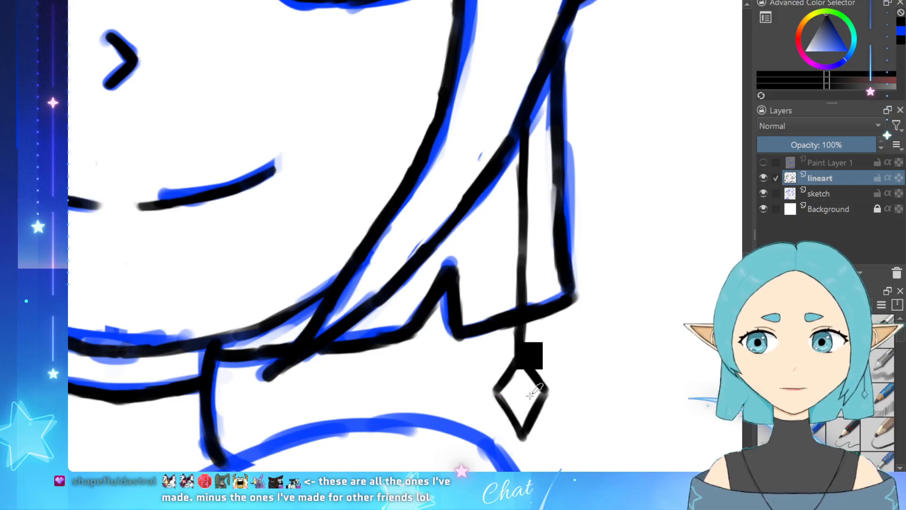
pyautogui.scroll(-2, 561, 365)
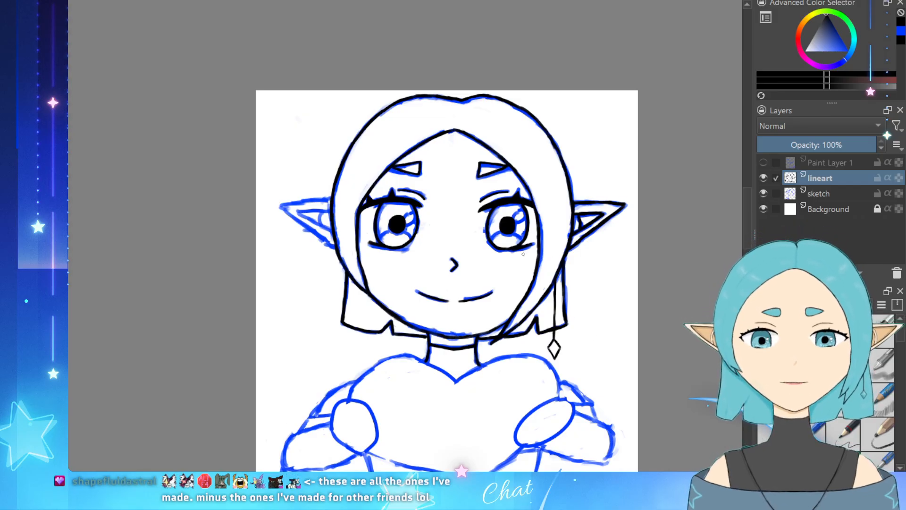
# Step: Ink the upper edge of the pointed ear on the drawing's left side, from its tip to the hair outline
pyautogui.scroll(-1, 493, 277)
pyautogui.scroll(3, 458, 284)
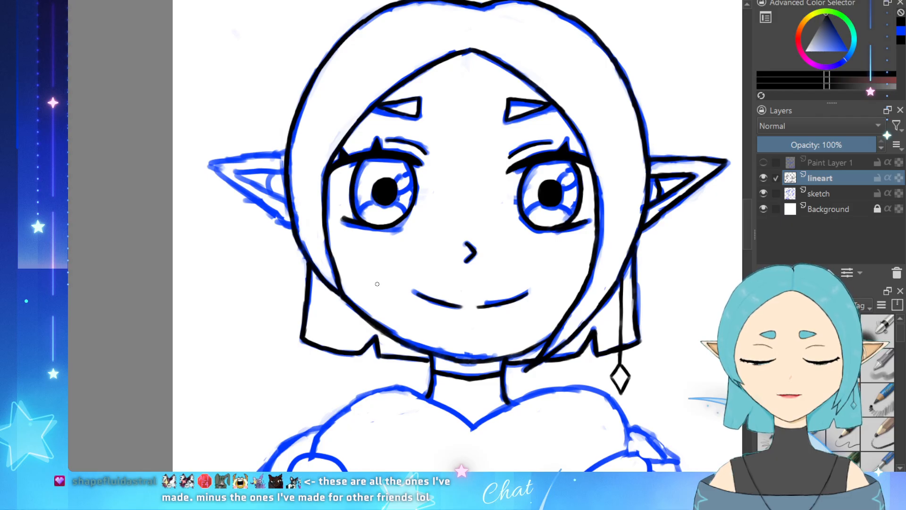
pyautogui.scroll(-2, 377, 287)
pyautogui.scroll(2, 355, 275)
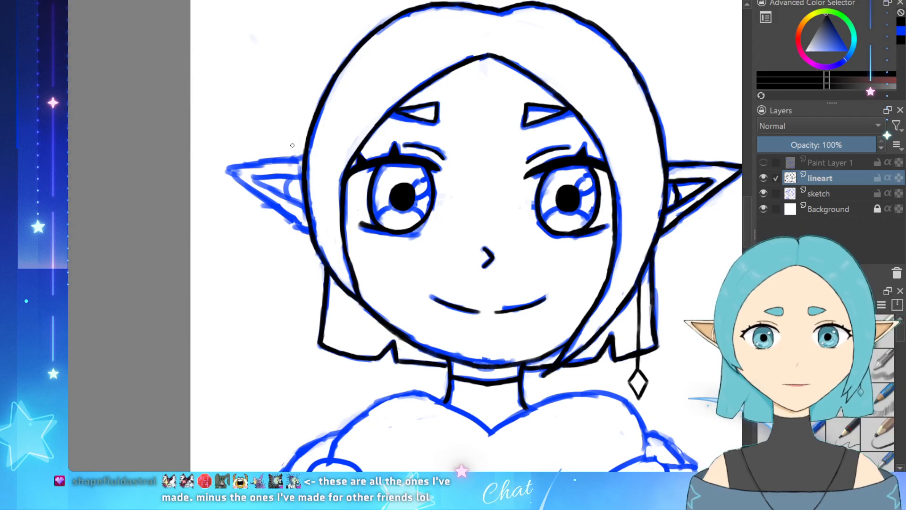
pyautogui.scroll(4, 285, 146)
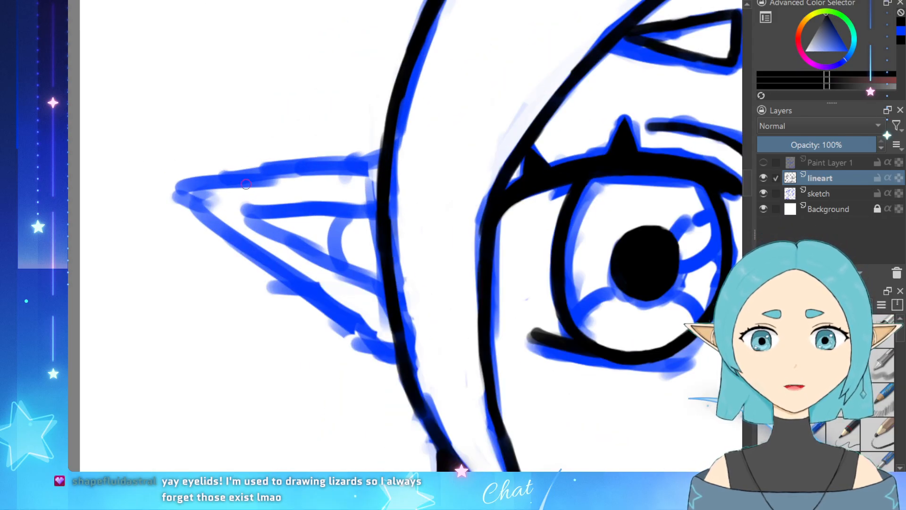
pyautogui.moveTo(188, 181); pyautogui.dragTo(274, 182)
pyautogui.hotkey('ctrl', 'z')
pyautogui.hotkey('ctrl', 'z')
pyautogui.moveTo(181, 187)
pyautogui.mouseDown()
pyautogui.moveTo(292, 169)
pyautogui.moveTo(280, 183)
pyautogui.moveTo(263, 180)
pyautogui.moveTo(315, 179)
pyautogui.mouseUp()
pyautogui.hotkey('ctrl', 'z')
pyautogui.hotkey('ctrl', 'z')
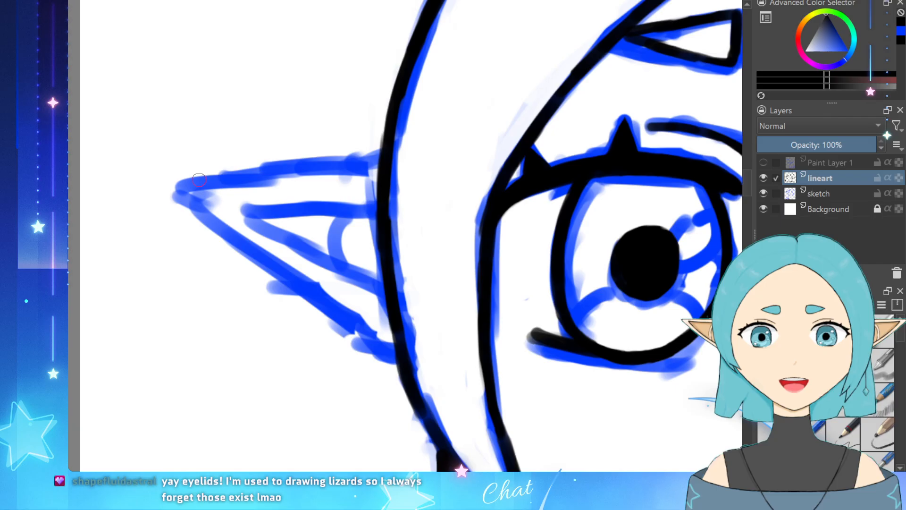
pyautogui.moveTo(185, 181); pyautogui.dragTo(250, 180)
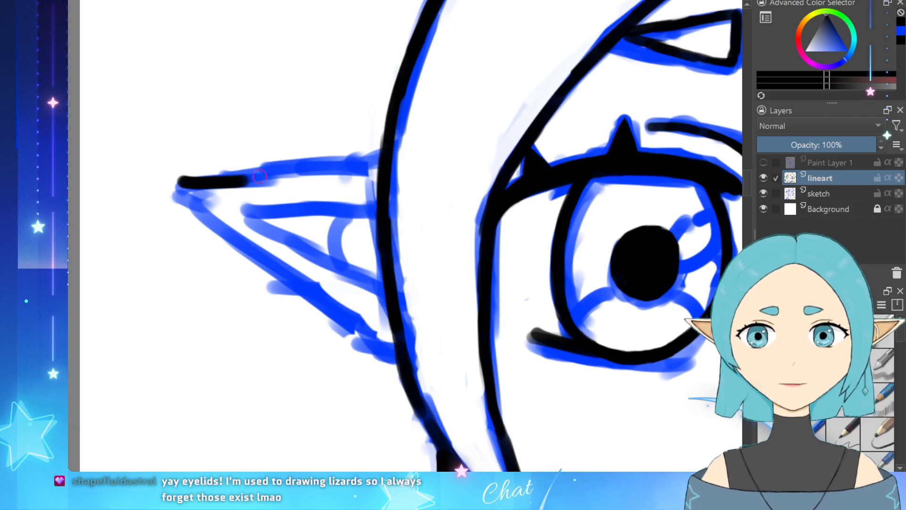
pyautogui.hotkey('ctrl', 'z')
pyautogui.moveTo(179, 185); pyautogui.dragTo(307, 174)
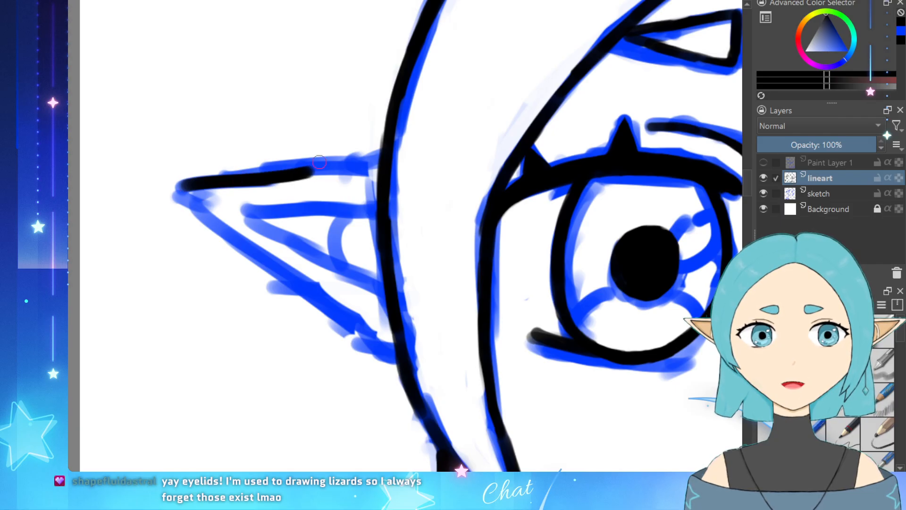
pyautogui.hotkey('ctrl', 'z')
pyautogui.moveTo(182, 186); pyautogui.dragTo(366, 170)
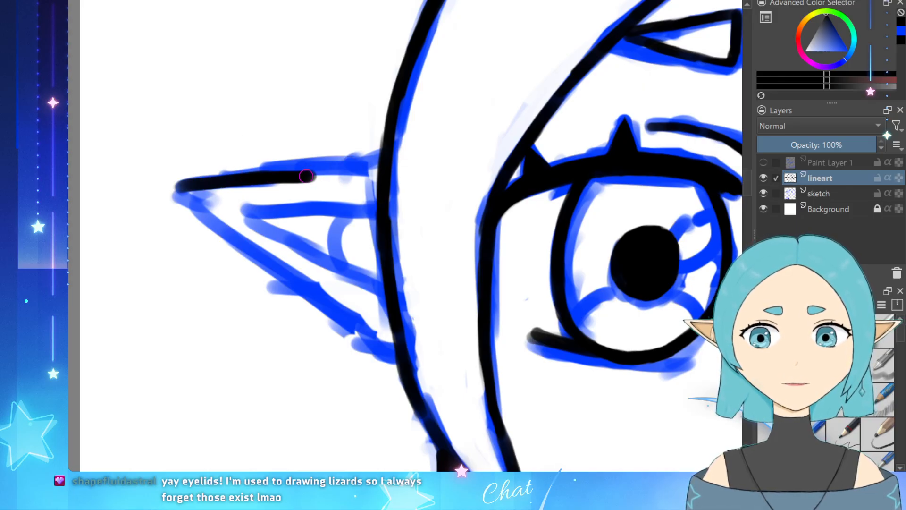
pyautogui.keyDown('ctrl'); pyautogui.click(353, 173); pyautogui.keyUp('ctrl')
pyautogui.hotkey('ctrl', 'z')
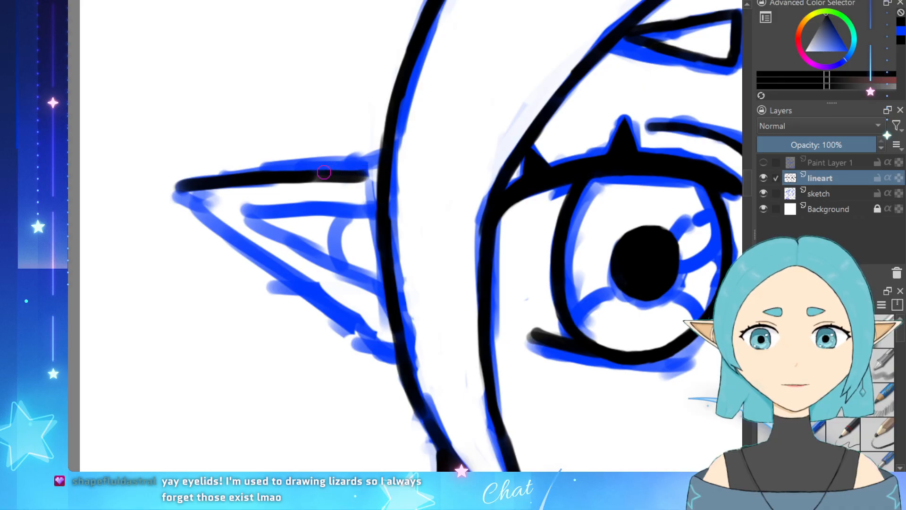
pyautogui.moveTo(325, 175); pyautogui.dragTo(374, 172)
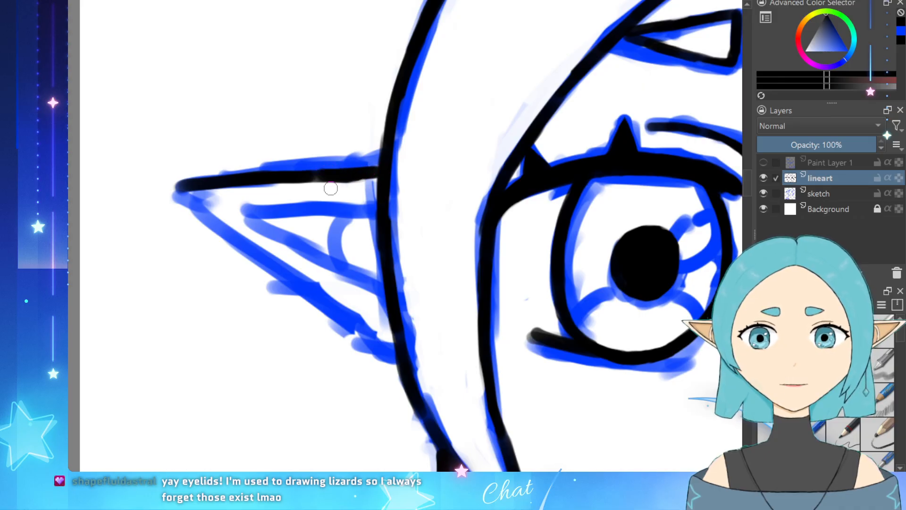
# Step: Ink the lower edge of the same ear from its tip diagonally down to the hair outline
pyautogui.moveTo(183, 196); pyautogui.dragTo(218, 229)
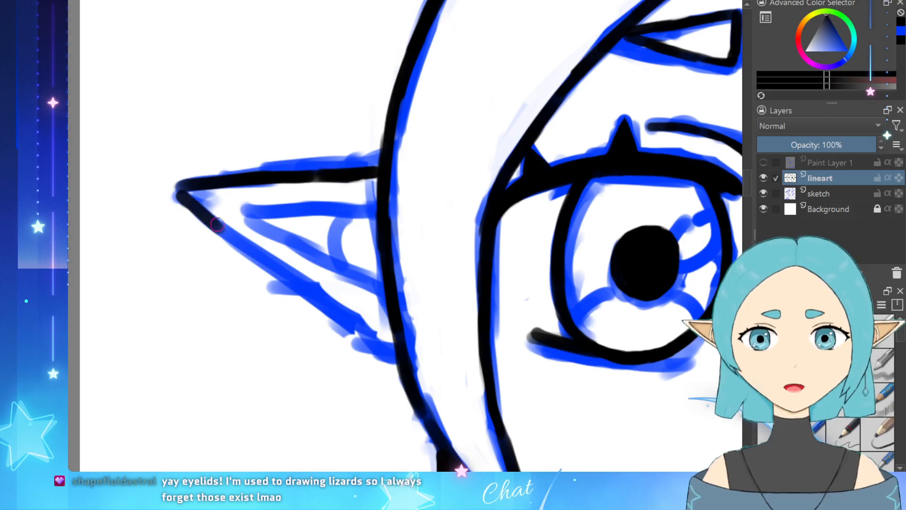
pyautogui.hotkey('ctrl', 'z')
pyautogui.moveTo(183, 193); pyautogui.dragTo(273, 274)
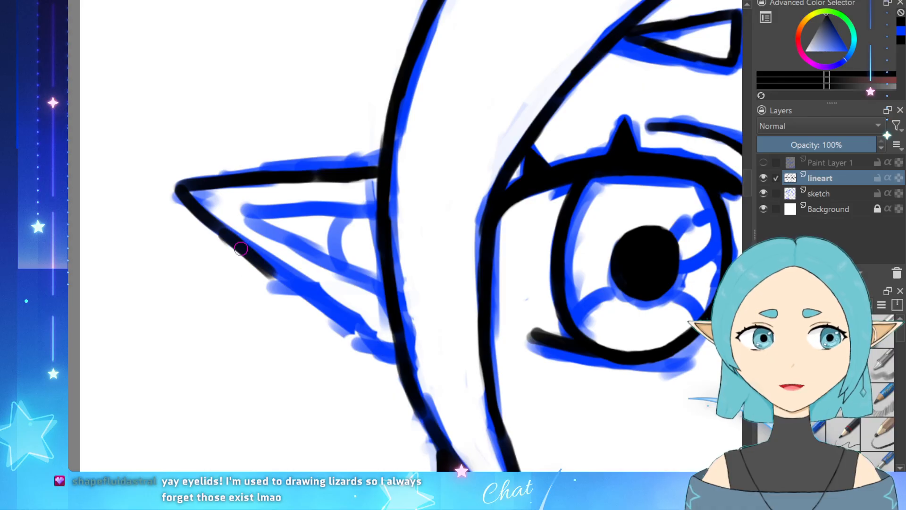
pyautogui.hotkey('ctrl', 'z')
pyautogui.moveTo(225, 234); pyautogui.dragTo(397, 361)
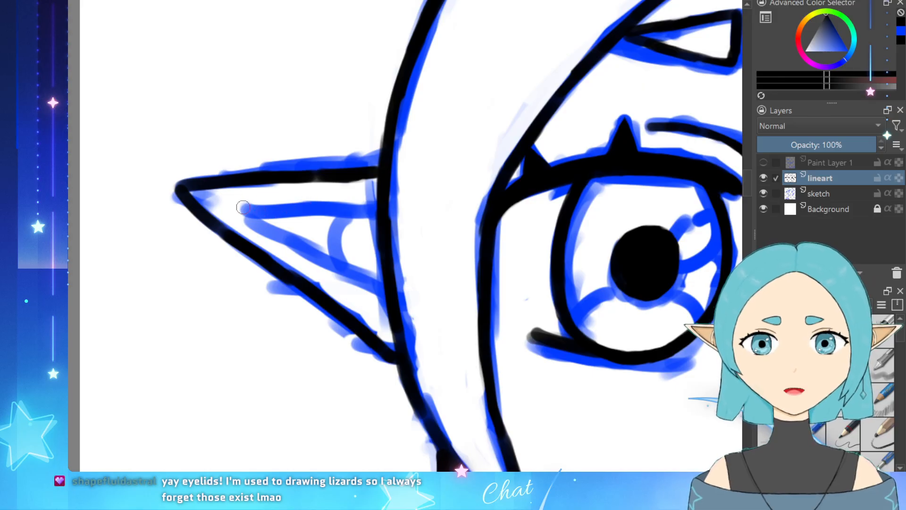
# Step: Ink the upper and lower lines of the inner triangle inside the left-side ear
pyautogui.moveTo(239, 207); pyautogui.dragTo(340, 204)
pyautogui.hotkey('ctrl', 'z')
pyautogui.hotkey('ctrl', 'z')
pyautogui.moveTo(283, 206); pyautogui.dragTo(331, 206)
pyautogui.moveTo(294, 202)
pyautogui.mouseDown()
pyautogui.moveTo(312, 205)
pyautogui.moveTo(281, 203)
pyautogui.moveTo(372, 201)
pyautogui.mouseUp()
pyautogui.hotkey('ctrl', 'z')
pyautogui.hotkey('ctrl', 'z')
pyautogui.hotkey('ctrl', 'z')
pyautogui.hotkey('ctrl', 'z')
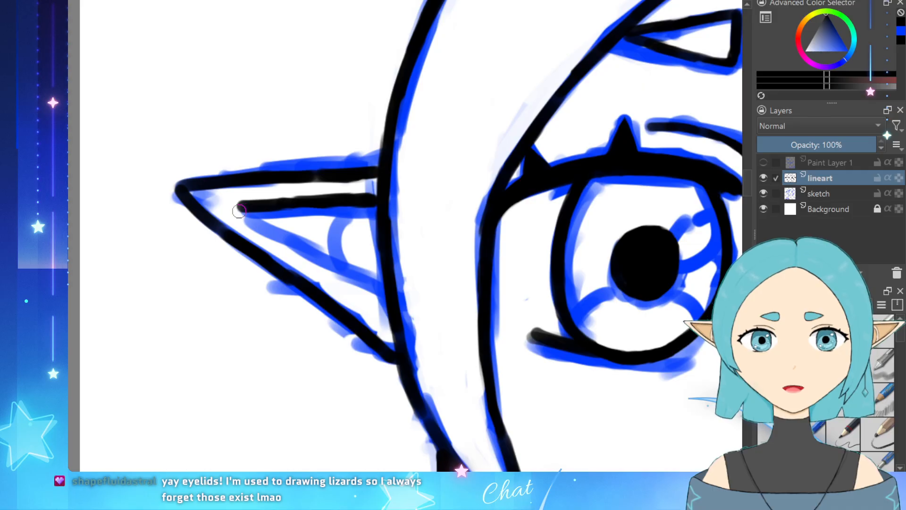
pyautogui.moveTo(238, 210)
pyautogui.mouseDown()
pyautogui.moveTo(284, 233)
pyautogui.moveTo(255, 221)
pyautogui.moveTo(370, 300)
pyautogui.mouseUp()
pyautogui.moveTo(335, 276)
pyautogui.mouseDown()
pyautogui.moveTo(382, 309)
pyautogui.moveTo(372, 300)
pyautogui.mouseUp()
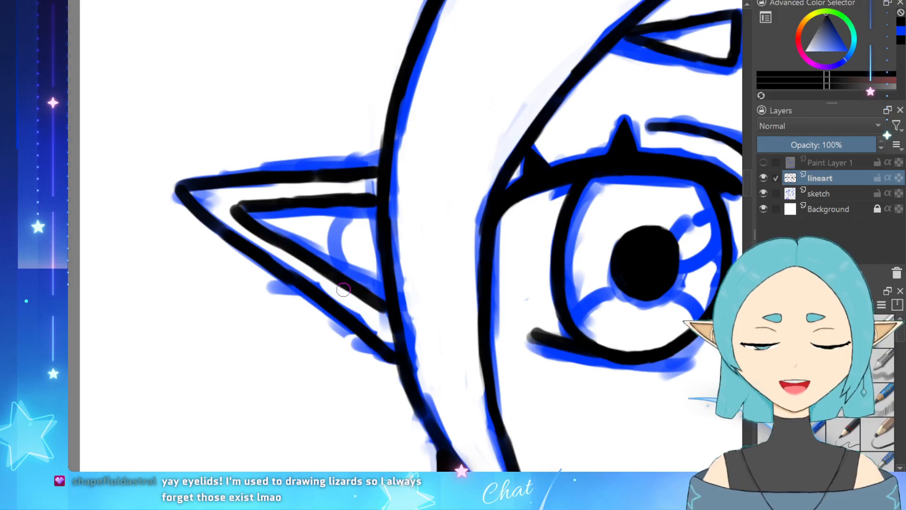
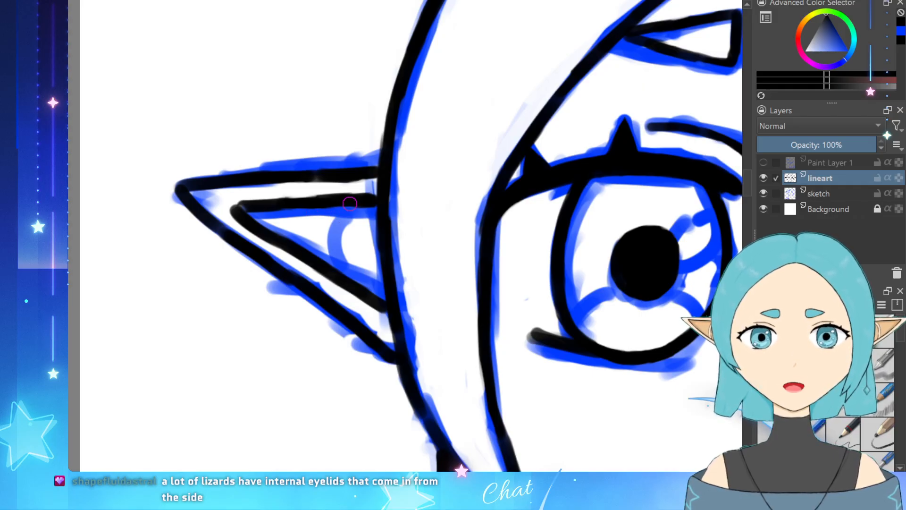
# Step: Ink the short curved line inside the left-side ear's inner triangle, near the hair outline
pyautogui.moveTo(350, 203)
pyautogui.mouseDown()
pyautogui.moveTo(333, 219)
pyautogui.moveTo(324, 250)
pyautogui.moveTo(330, 265)
pyautogui.moveTo(342, 240)
pyautogui.mouseUp()
pyautogui.hotkey('ctrl', 'z')
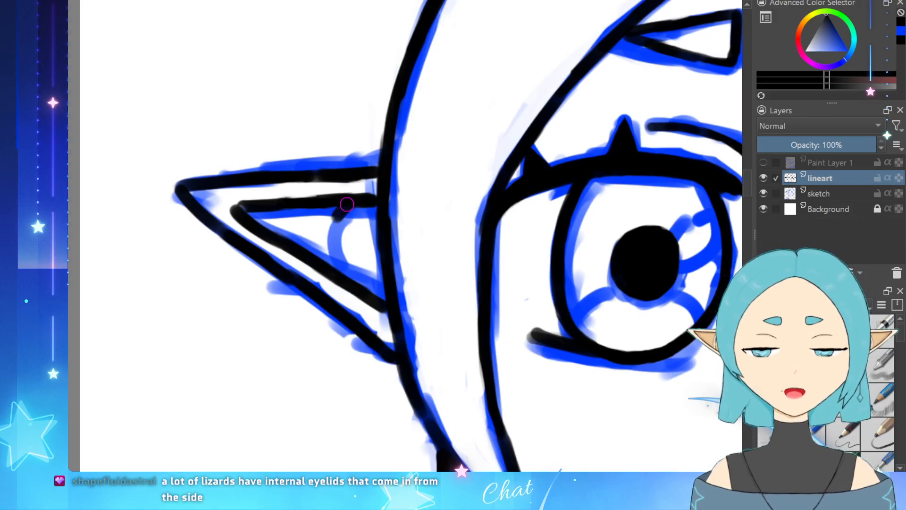
pyautogui.moveTo(343, 208)
pyautogui.mouseDown()
pyautogui.moveTo(339, 241)
pyautogui.moveTo(331, 233)
pyautogui.moveTo(342, 264)
pyautogui.moveTo(331, 257)
pyautogui.moveTo(352, 267)
pyautogui.mouseUp()
pyautogui.press('ctrl')
pyautogui.scroll(-6, 321, 293)
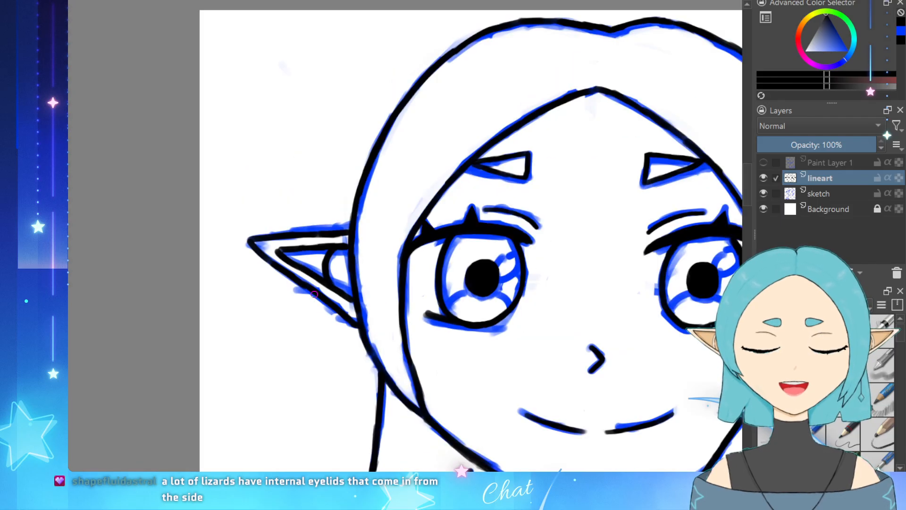
pyautogui.scroll(1, 523, 282)
pyautogui.scroll(2, 427, 312)
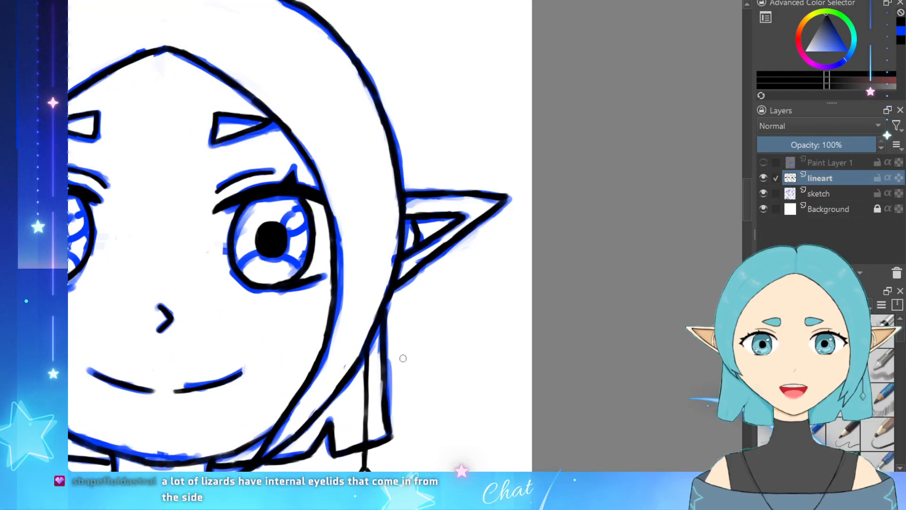
pyautogui.scroll(-6, 401, 358)
pyautogui.scroll(4, 327, 425)
pyautogui.scroll(2, 331, 425)
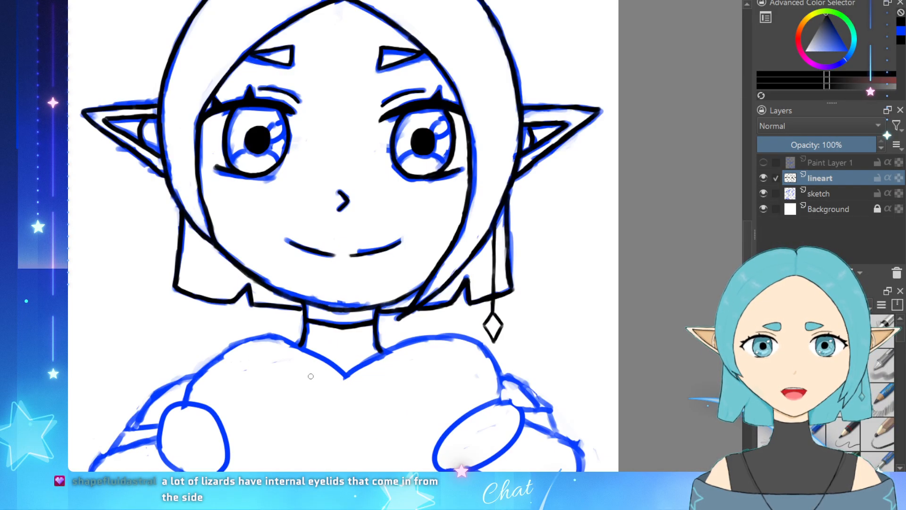
# Step: Examine the uninked blue sketch of the heart-shaped neckline, ovals and sleeves below the neck
pyautogui.scroll(-5, 223, 350)
pyautogui.scroll(3, 227, 280)
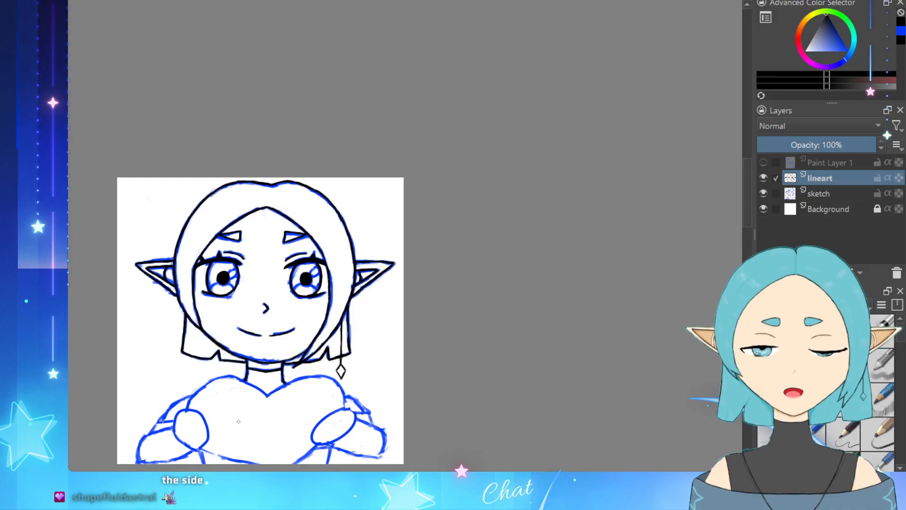
pyautogui.scroll(3, 318, 340)
pyautogui.scroll(-2, 222, 409)
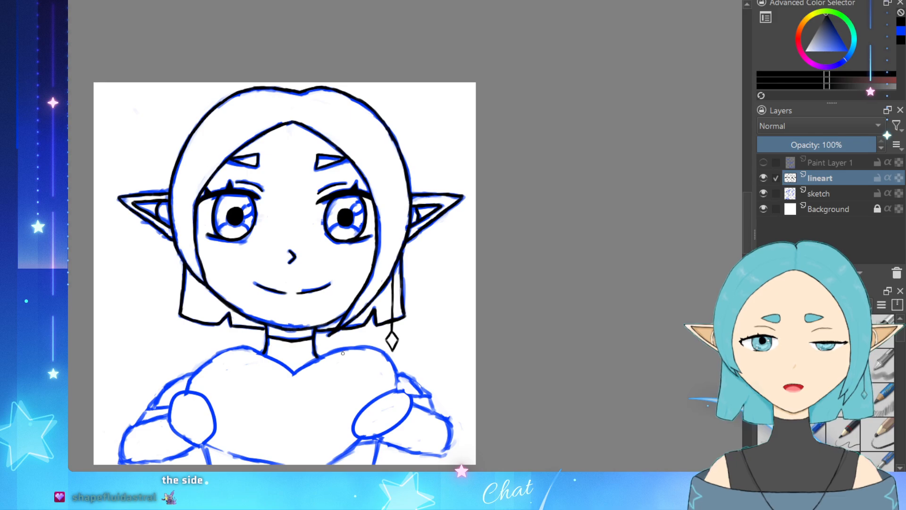
pyautogui.scroll(-1, 343, 354)
pyautogui.scroll(4, 148, 370)
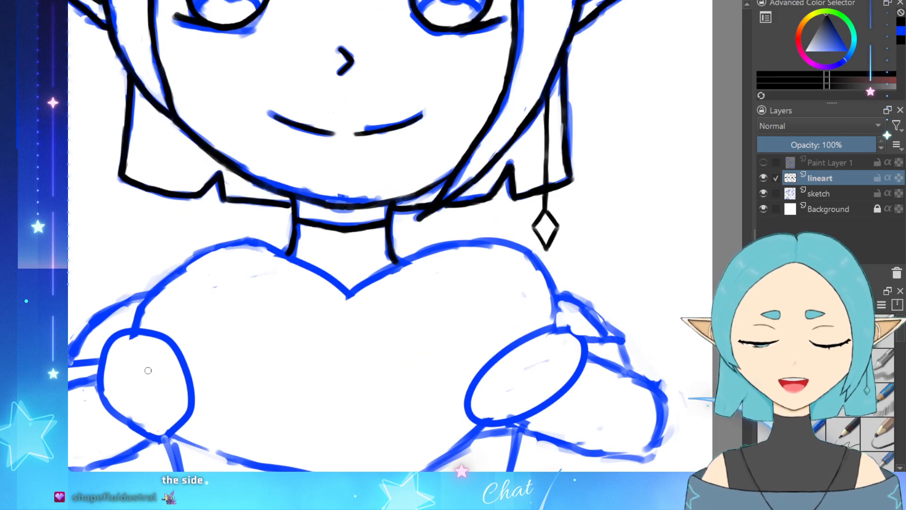
pyautogui.scroll(-2, 106, 356)
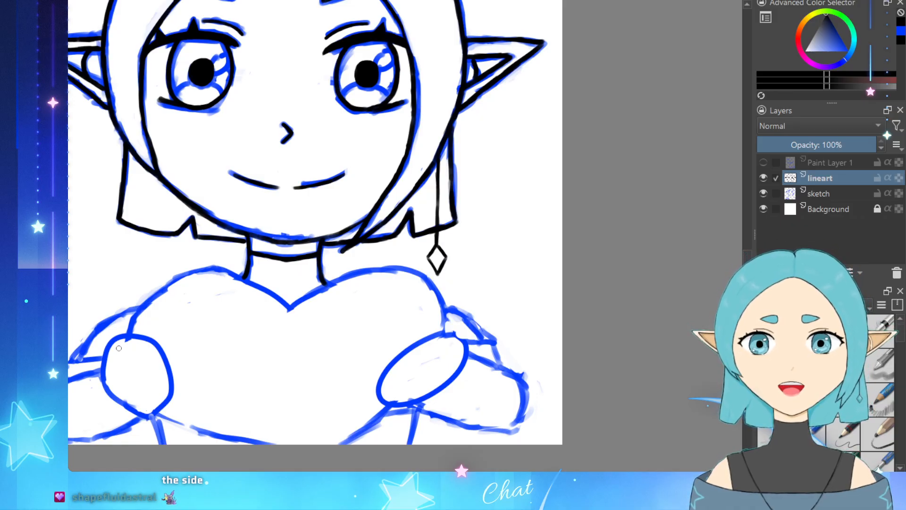
pyautogui.scroll(1, 103, 345)
pyautogui.scroll(-3, 101, 346)
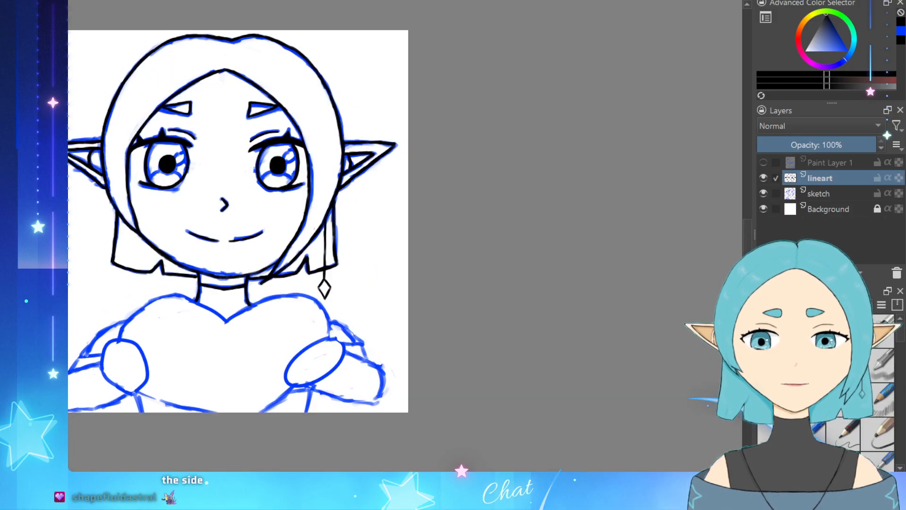
pyautogui.scroll(3, 101, 346)
pyautogui.scroll(-3, 229, 419)
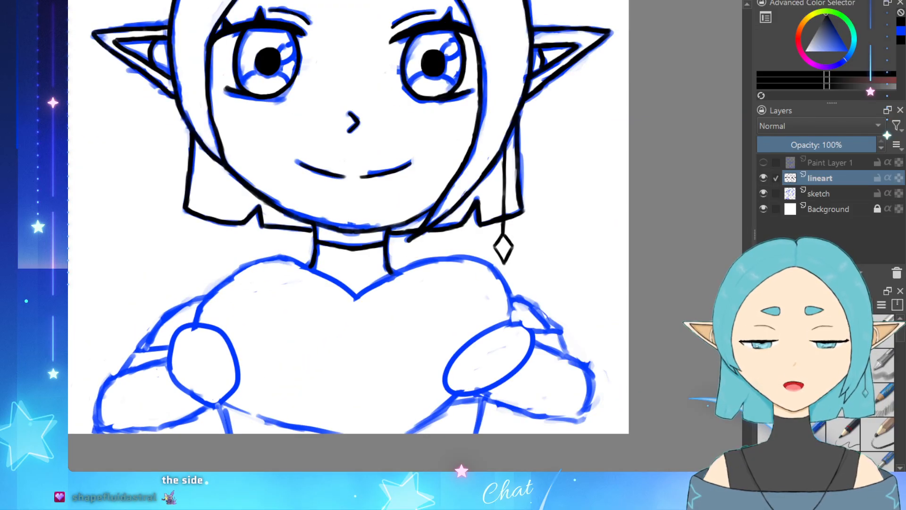
pyautogui.scroll(3, 229, 419)
pyautogui.scroll(-3, 87, 377)
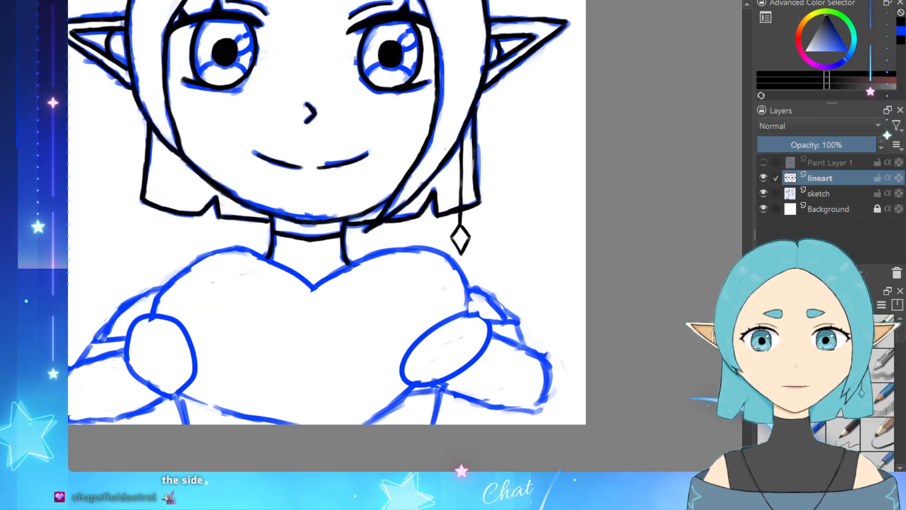
# Step: Ink the short line running from beneath the left-side oval to the canvas's lower edge, and clean its inner edge with the eraser
pyautogui.scroll(4, 209, 456)
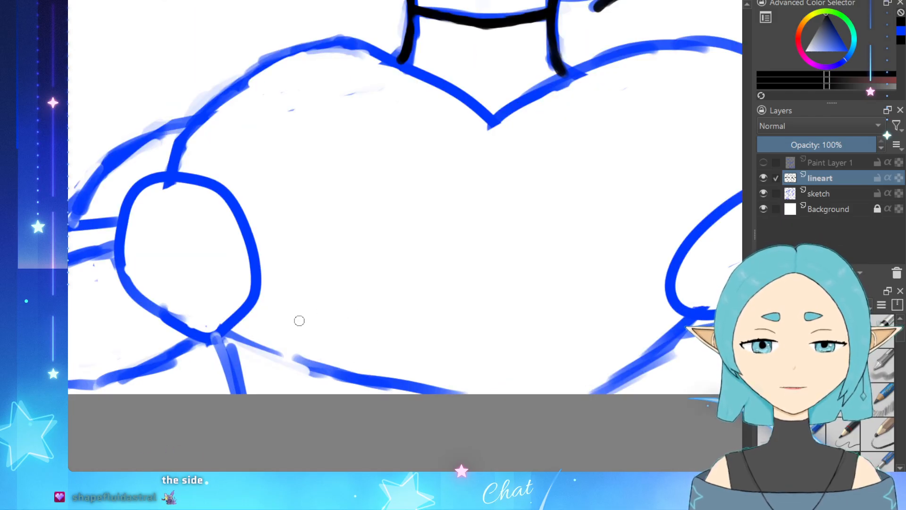
pyautogui.moveTo(215, 343); pyautogui.dragTo(233, 390)
pyautogui.hotkey('ctrl', 'z')
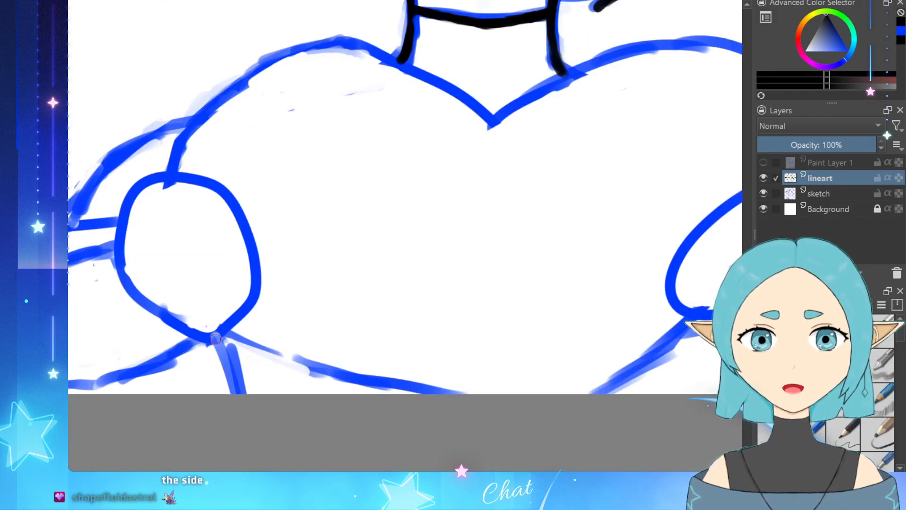
pyautogui.moveTo(215, 339); pyautogui.dragTo(232, 394)
pyautogui.press('e')
pyautogui.moveTo(230, 347); pyautogui.dragTo(236, 392)
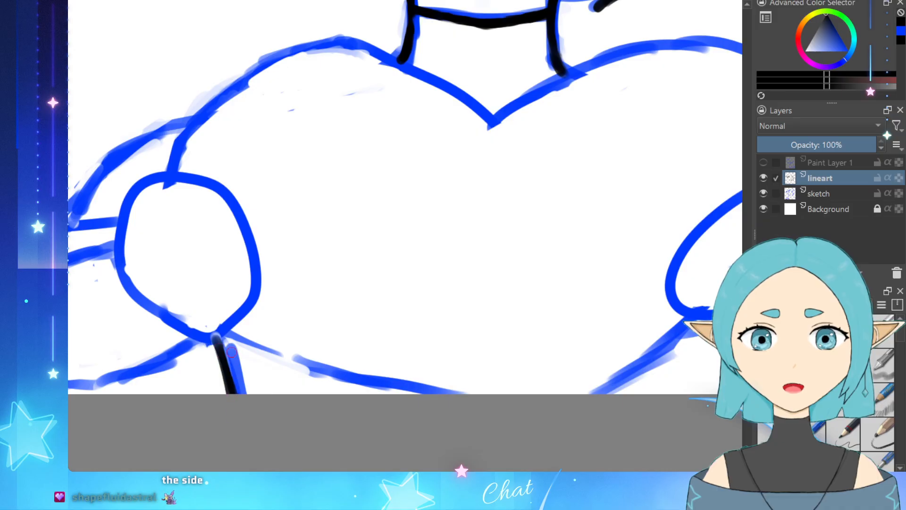
pyautogui.moveTo(229, 355); pyautogui.dragTo(245, 413)
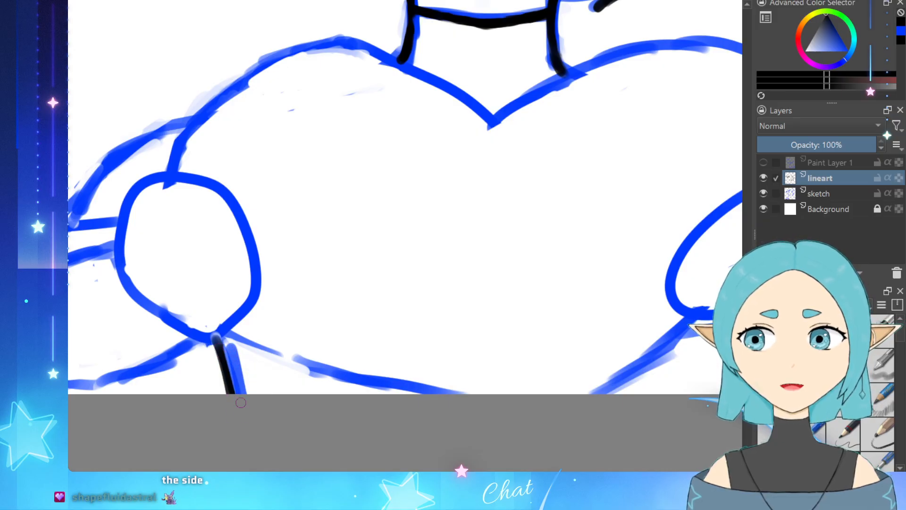
# Step: Ink the matching short line running from beneath the right-side oval down to the canvas's lower edge
pyautogui.scroll(-2, 238, 326)
pyautogui.scroll(1, 513, 449)
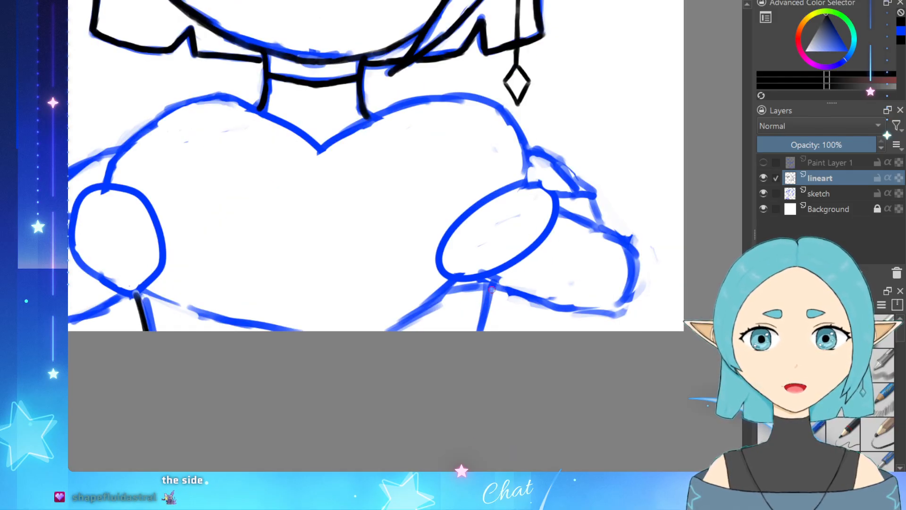
pyautogui.moveTo(494, 285); pyautogui.dragTo(482, 330)
pyautogui.hotkey('ctrl', 'z')
pyautogui.moveTo(493, 287)
pyautogui.mouseDown()
pyautogui.moveTo(487, 305)
pyautogui.moveTo(495, 288)
pyautogui.moveTo(486, 329)
pyautogui.mouseUp()
pyautogui.hotkey('ctrl', 'z')
pyautogui.hotkey('ctrl', 'z')
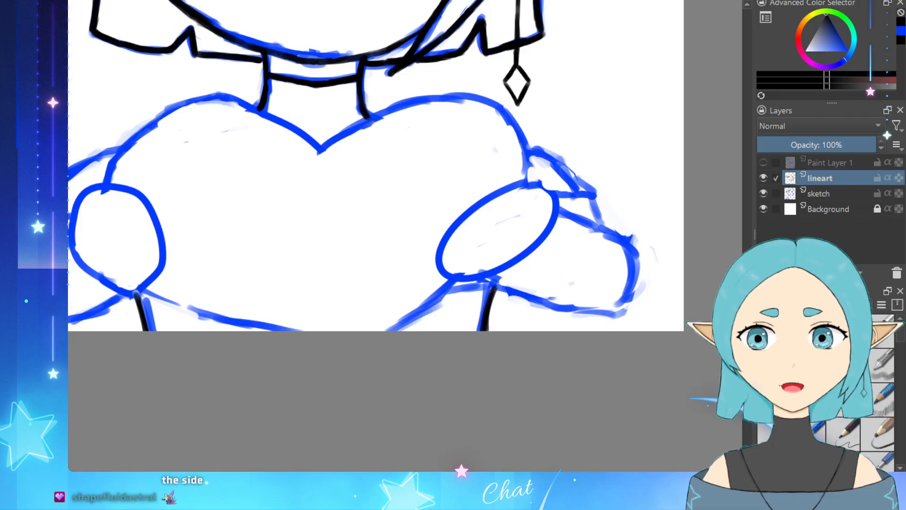
# Step: Ink the short horizontal line under the right-side oval, joining it to the top of the short vertical line
pyautogui.scroll(-3, 491, 341)
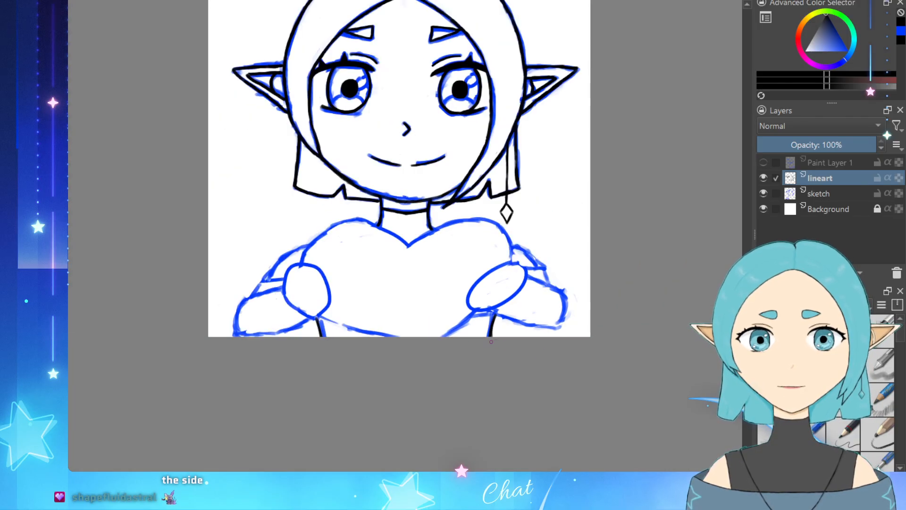
pyautogui.scroll(2, 415, 265)
pyautogui.scroll(1, 503, 201)
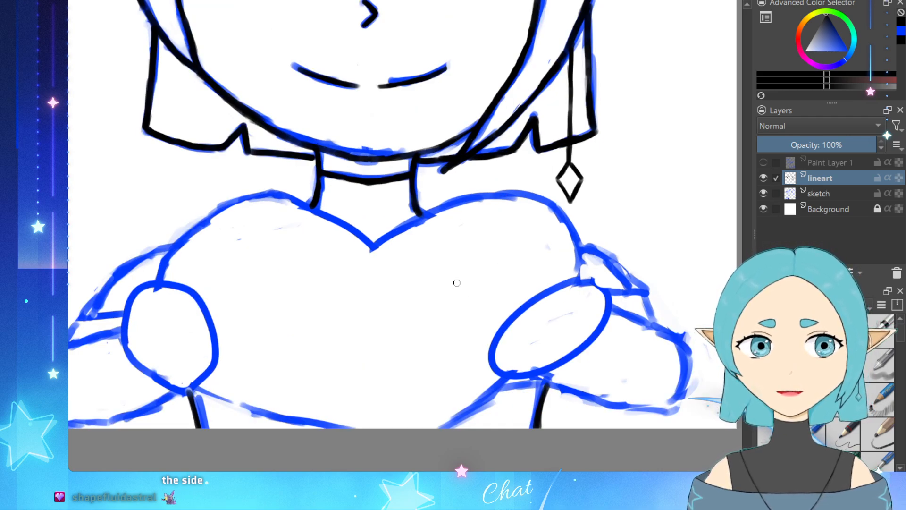
pyautogui.scroll(-3, 457, 282)
pyautogui.scroll(2, 457, 283)
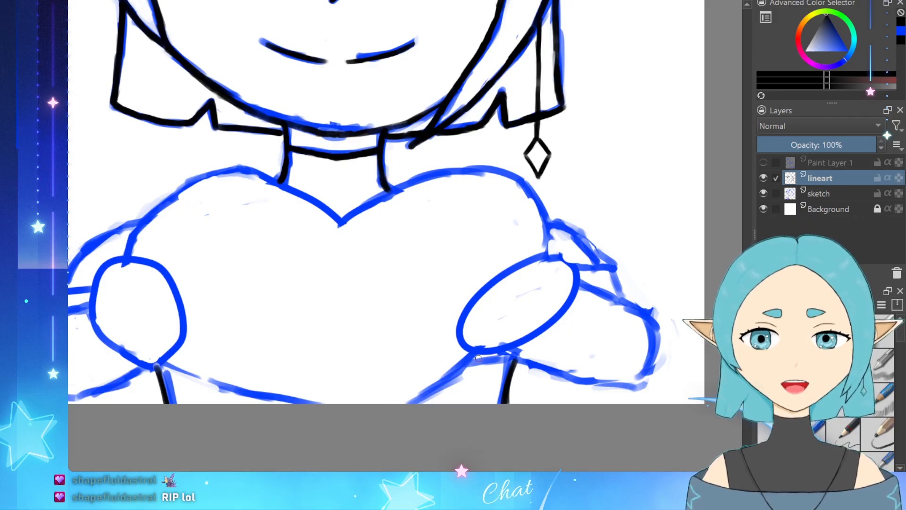
pyautogui.moveTo(477, 358)
pyautogui.mouseDown()
pyautogui.moveTo(513, 360)
pyautogui.moveTo(495, 358)
pyautogui.moveTo(504, 357)
pyautogui.mouseUp()
pyautogui.hotkey('ctrl', 'z')
pyautogui.hotkey('ctrl', 'z')
pyautogui.hotkey('ctrl', 'z')
pyautogui.hotkey('ctrl', 'z')
pyautogui.hotkey('ctrl', 'z')
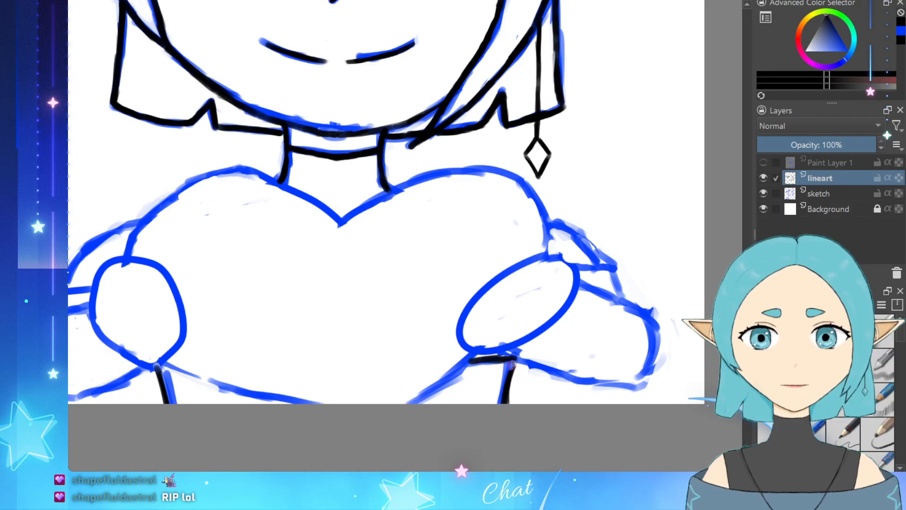
# Step: Touch up the corner and the vertical stroke where the two short lines meet beneath the right-side oval
pyautogui.moveTo(517, 359); pyautogui.dragTo(503, 382)
pyautogui.moveTo(517, 364); pyautogui.dragTo(509, 379)
pyautogui.hotkey('ctrl', 'z')
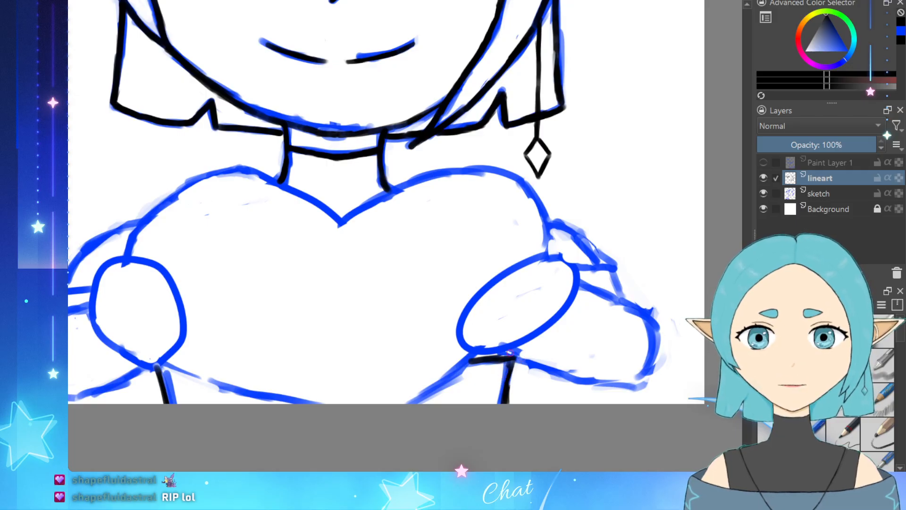
pyautogui.moveTo(511, 366); pyautogui.dragTo(506, 399)
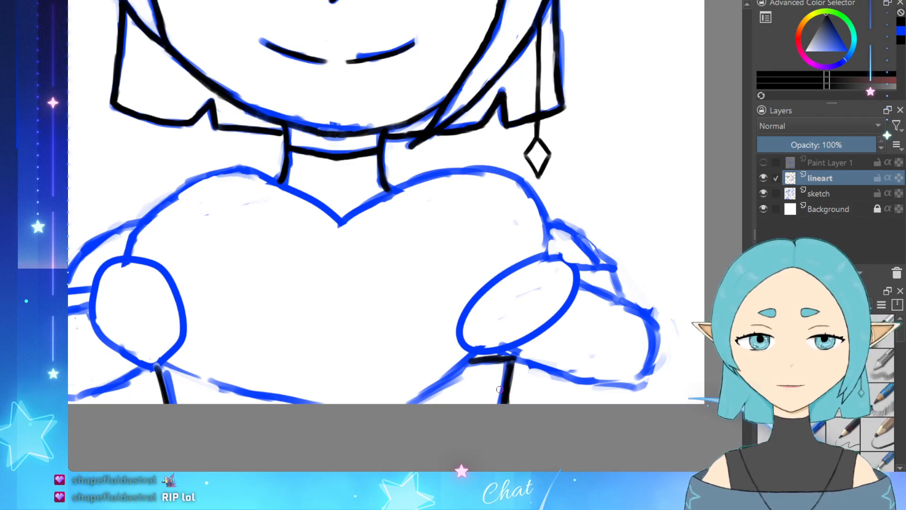
# Step: Ink the lower edge of the right-side sleeve, from beneath the oval to its rounded outer corner
pyautogui.scroll(-2, 469, 345)
pyautogui.scroll(5, 491, 349)
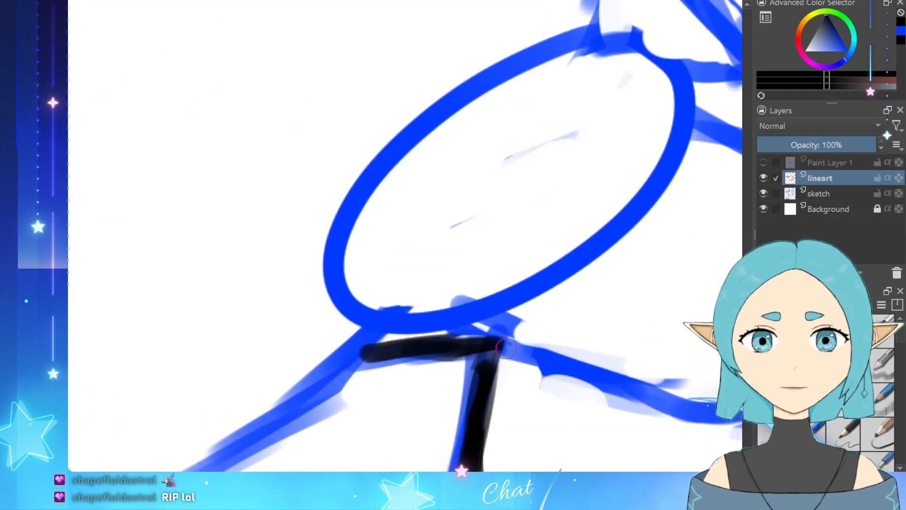
pyautogui.scroll(-4, 500, 347)
pyautogui.scroll(3, 550, 333)
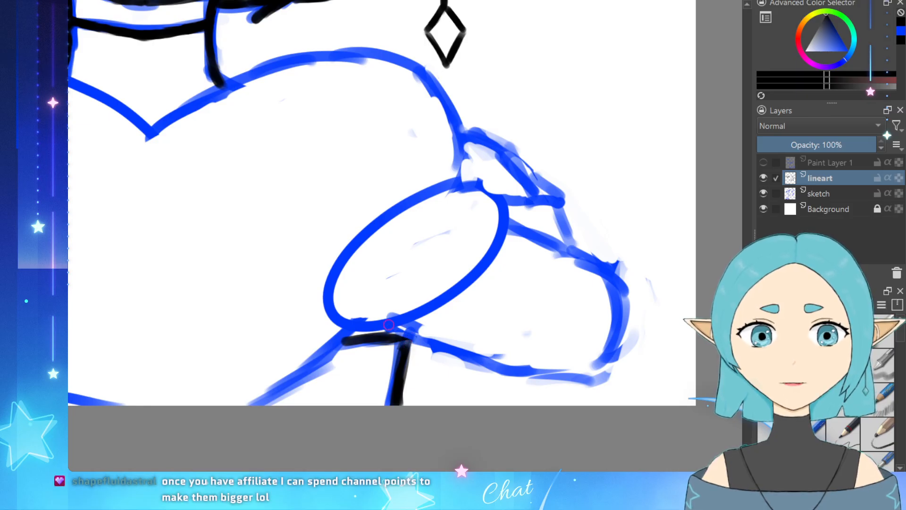
pyautogui.moveTo(427, 340); pyautogui.dragTo(393, 326)
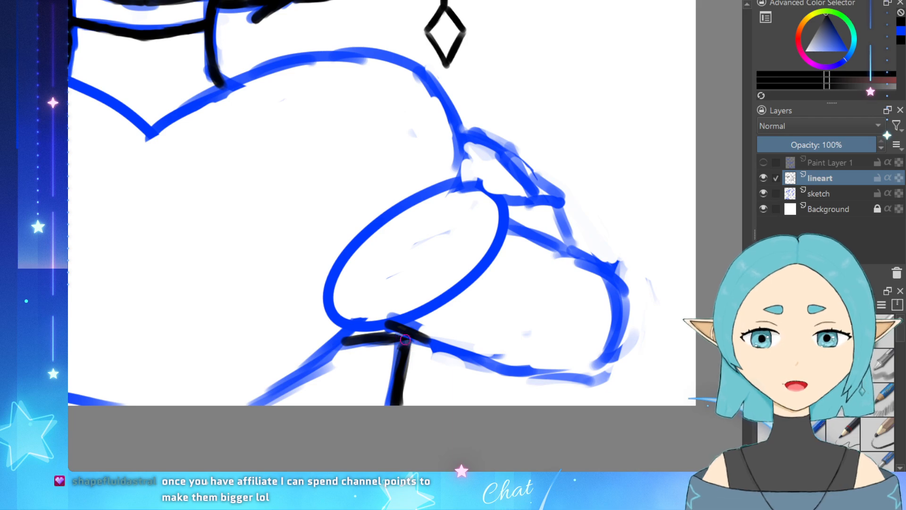
pyautogui.hotkey('ctrl', 'z')
pyautogui.moveTo(403, 337)
pyautogui.mouseDown()
pyautogui.moveTo(392, 329)
pyautogui.moveTo(515, 368)
pyautogui.moveTo(605, 373)
pyautogui.moveTo(614, 361)
pyautogui.mouseUp()
pyautogui.hotkey('ctrl', 'z')
# Step: Ink the rounded outer end of the right-side sleeve, joining its upper corner to the lower edge line
pyautogui.moveTo(610, 267); pyautogui.dragTo(627, 303)
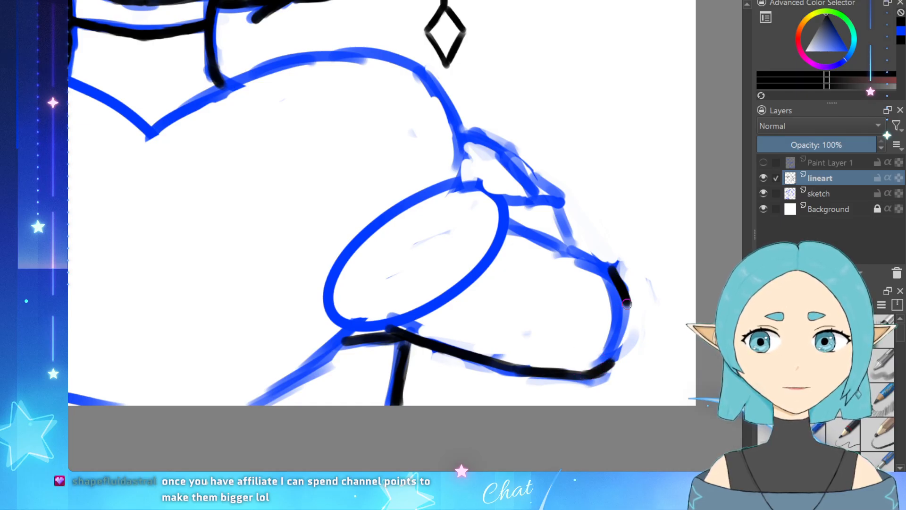
pyautogui.hotkey('ctrl', 'z')
pyautogui.moveTo(613, 266)
pyautogui.mouseDown()
pyautogui.moveTo(628, 307)
pyautogui.moveTo(617, 356)
pyautogui.moveTo(626, 331)
pyautogui.moveTo(597, 374)
pyautogui.moveTo(612, 359)
pyautogui.mouseUp()
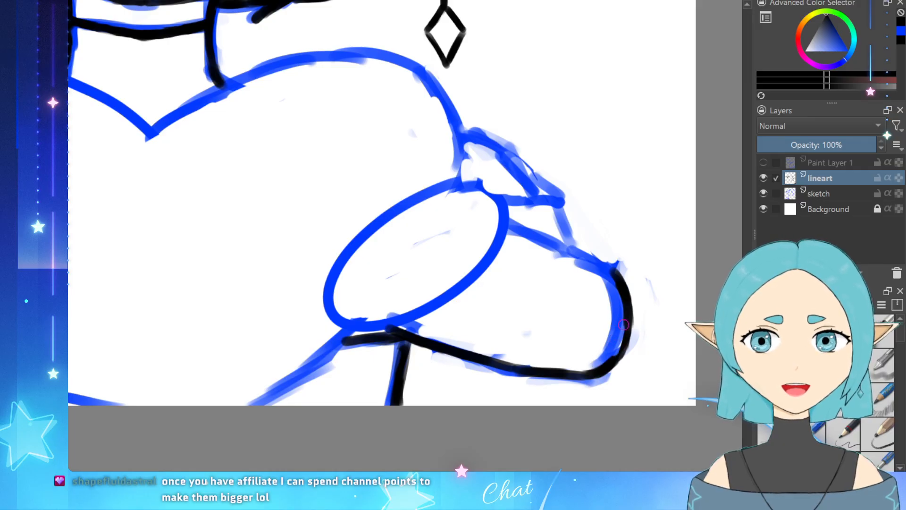
pyautogui.moveTo(627, 310); pyautogui.dragTo(624, 348)
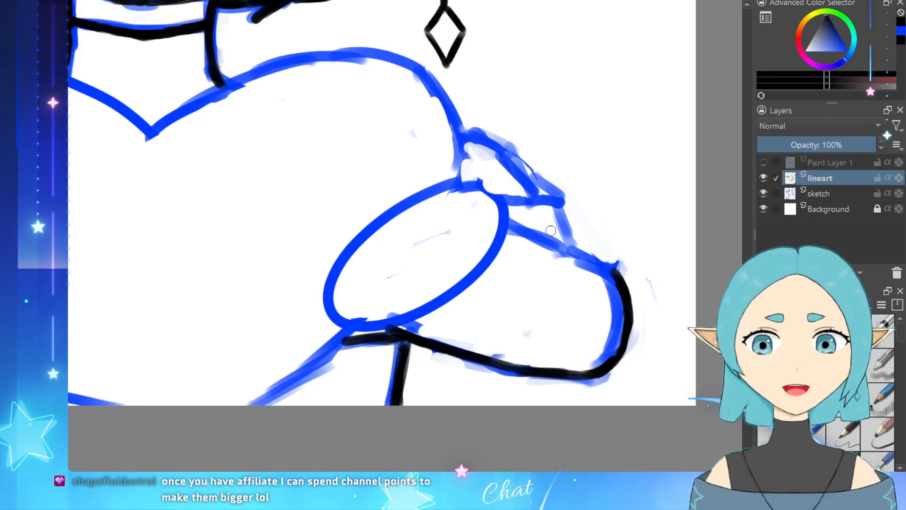
# Step: Ink the upper edge of the right-side sleeve from the oval to its outer end, and smooth the corner joint
pyautogui.scroll(-2, 490, 255)
pyautogui.scroll(2, 573, 258)
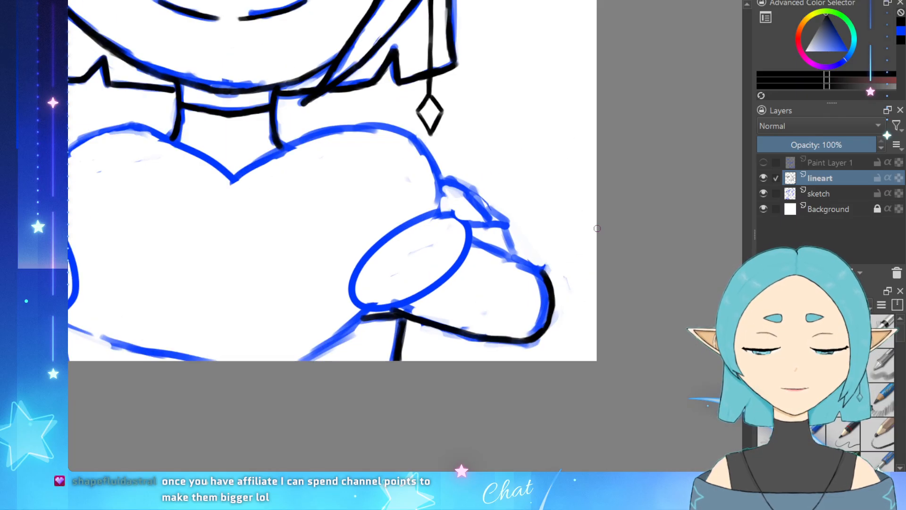
pyautogui.scroll(1, 564, 275)
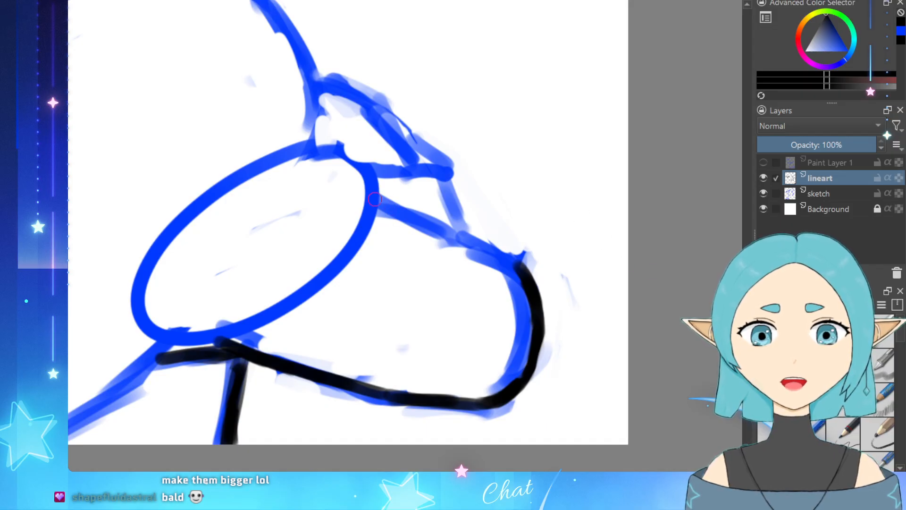
pyautogui.moveTo(376, 200); pyautogui.dragTo(450, 235)
pyautogui.hotkey('ctrl', 'z')
pyautogui.hotkey('ctrl', 'z')
pyautogui.moveTo(378, 202); pyautogui.dragTo(440, 222)
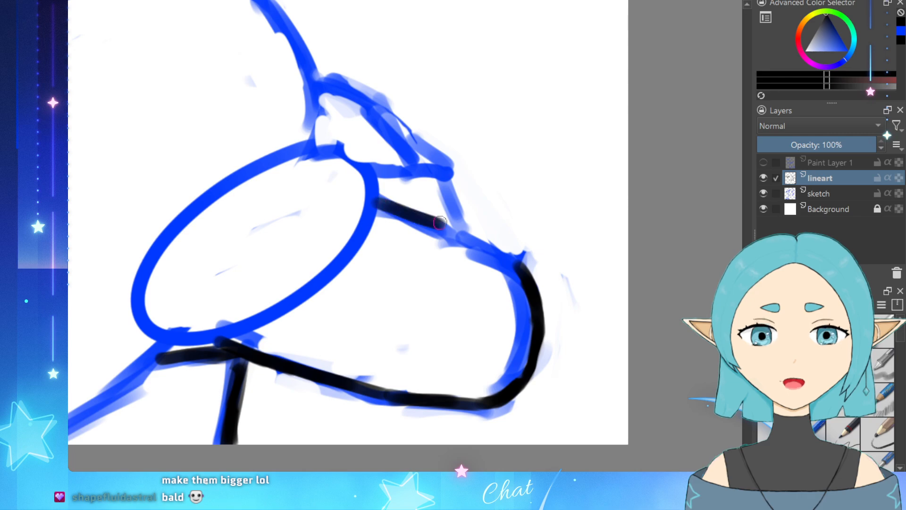
pyautogui.hotkey('ctrl', 'z')
pyautogui.moveTo(378, 200); pyautogui.dragTo(518, 259)
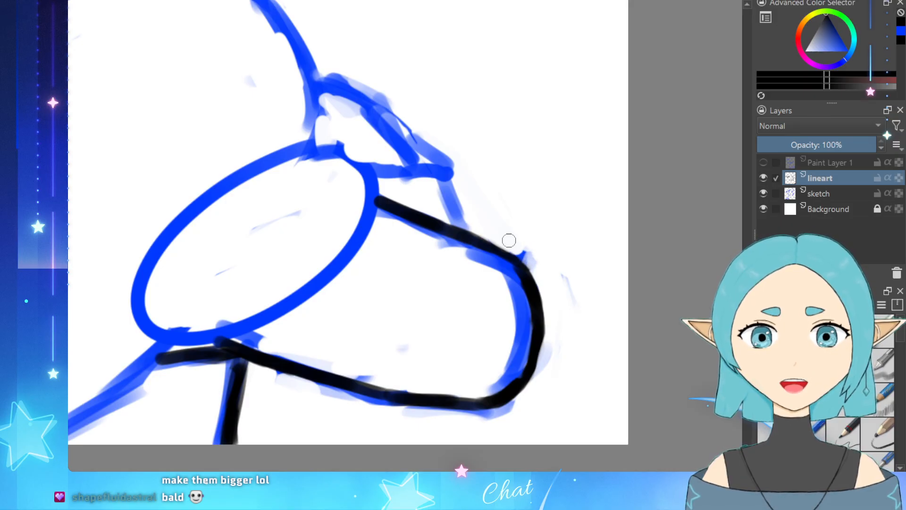
pyautogui.moveTo(492, 250); pyautogui.dragTo(526, 264)
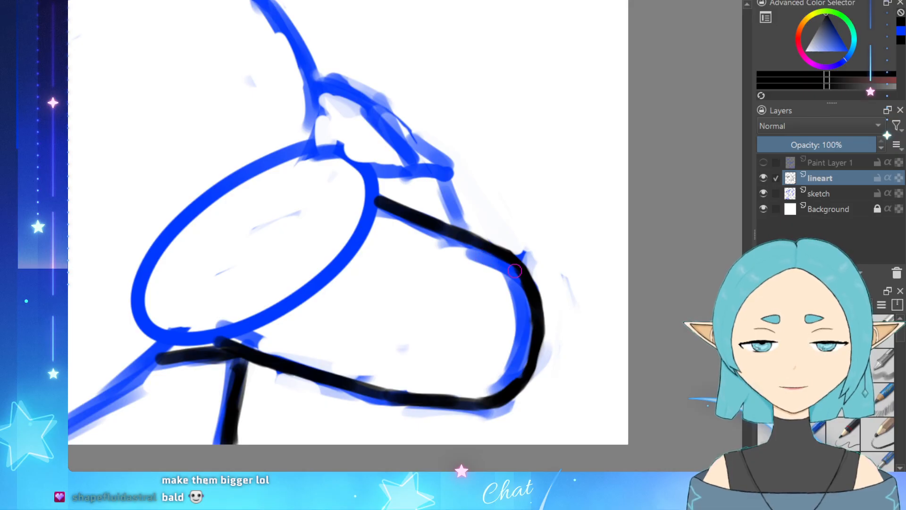
# Step: Ink the short curved line of the right-side shoulder, from the neckline's outer edge down toward the sleeve
pyautogui.scroll(-2, 389, 246)
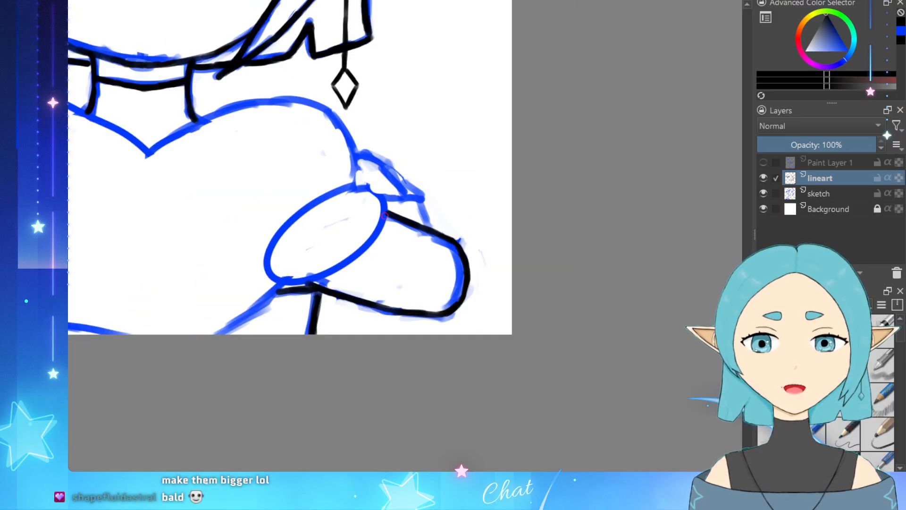
pyautogui.scroll(1, 300, 246)
pyautogui.scroll(-1, 297, 247)
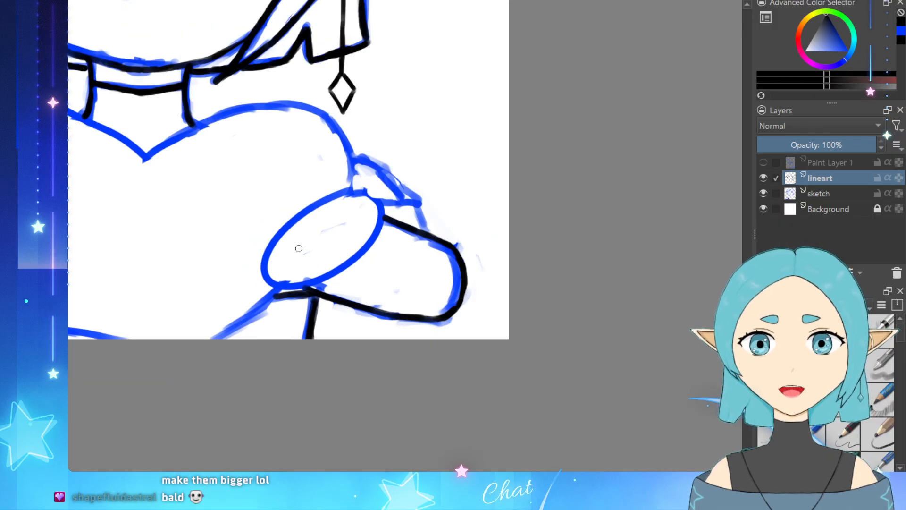
pyautogui.scroll(-2, 240, 238)
pyautogui.scroll(3, 245, 248)
pyautogui.scroll(-2, 306, 282)
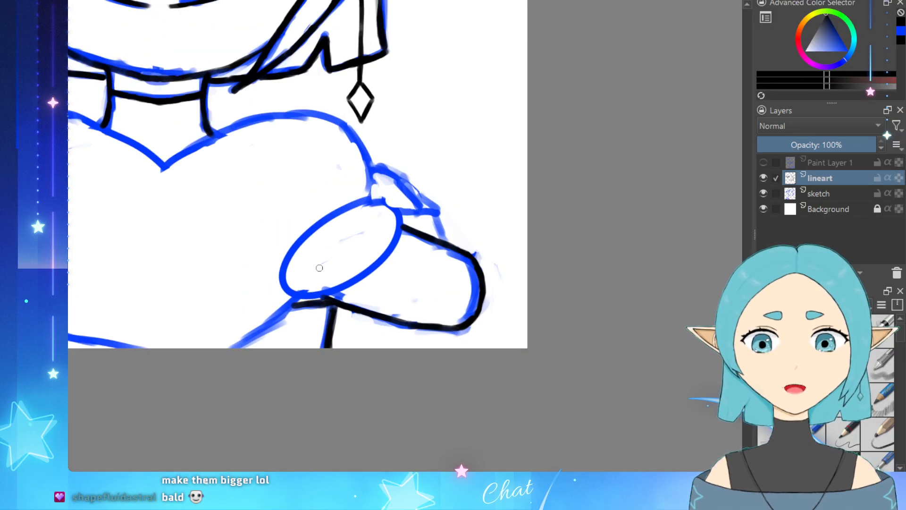
pyautogui.scroll(-1, 373, 238)
pyautogui.scroll(3, 330, 238)
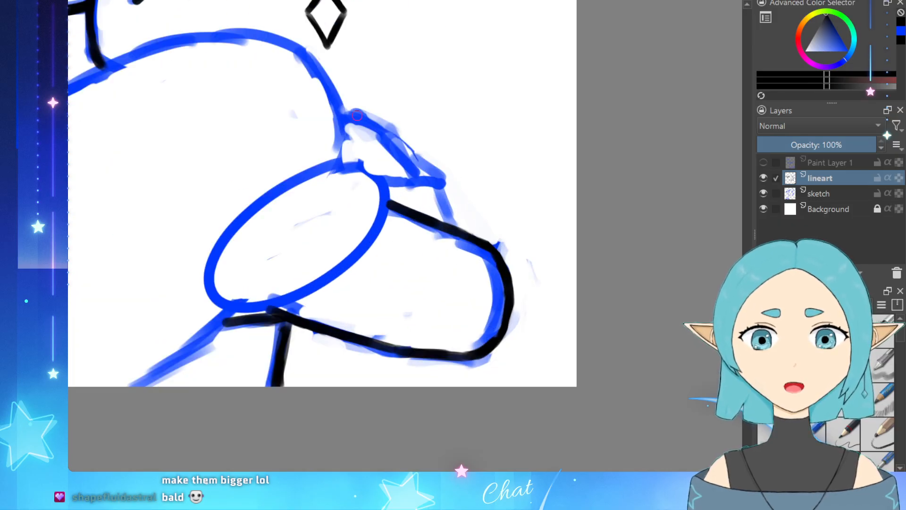
pyautogui.moveTo(350, 119)
pyautogui.mouseDown()
pyautogui.moveTo(381, 131)
pyautogui.moveTo(378, 124)
pyautogui.moveTo(410, 176)
pyautogui.mouseUp()
pyautogui.hotkey('ctrl', 'z')
pyautogui.hotkey('ctrl', 'z')
pyautogui.hotkey('ctrl', 'z')
pyautogui.moveTo(381, 115)
pyautogui.mouseDown()
pyautogui.moveTo(405, 152)
pyautogui.moveTo(393, 163)
pyautogui.mouseUp()
pyautogui.hotkey('ctrl', 'z')
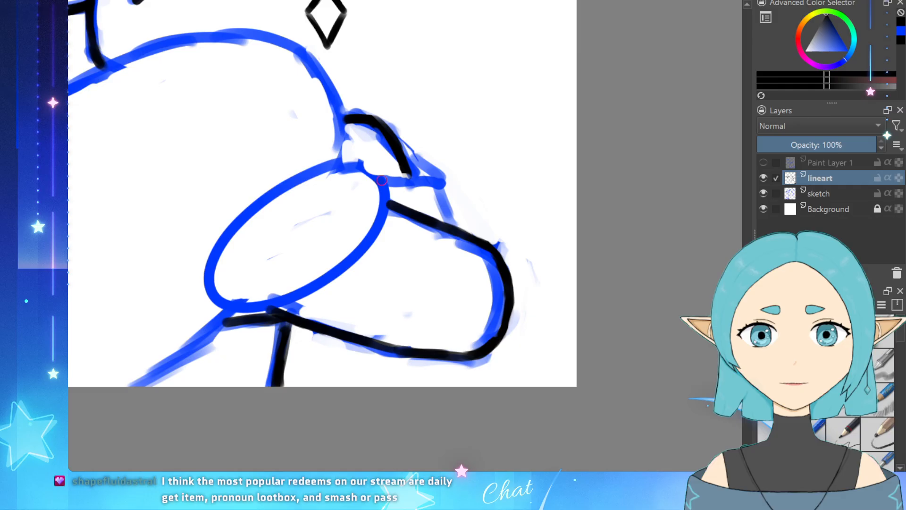
# Step: Ink the short line from the right-side oval to the shoulder's outer corner and the outer edge running down to the sleeve
pyautogui.moveTo(382, 181)
pyautogui.mouseDown()
pyautogui.moveTo(420, 172)
pyautogui.moveTo(404, 166)
pyautogui.moveTo(414, 166)
pyautogui.moveTo(409, 155)
pyautogui.moveTo(432, 177)
pyautogui.mouseUp()
pyautogui.moveTo(405, 150)
pyautogui.mouseDown()
pyautogui.moveTo(436, 176)
pyautogui.moveTo(446, 220)
pyautogui.mouseUp()
pyautogui.moveTo(433, 179); pyautogui.dragTo(446, 221)
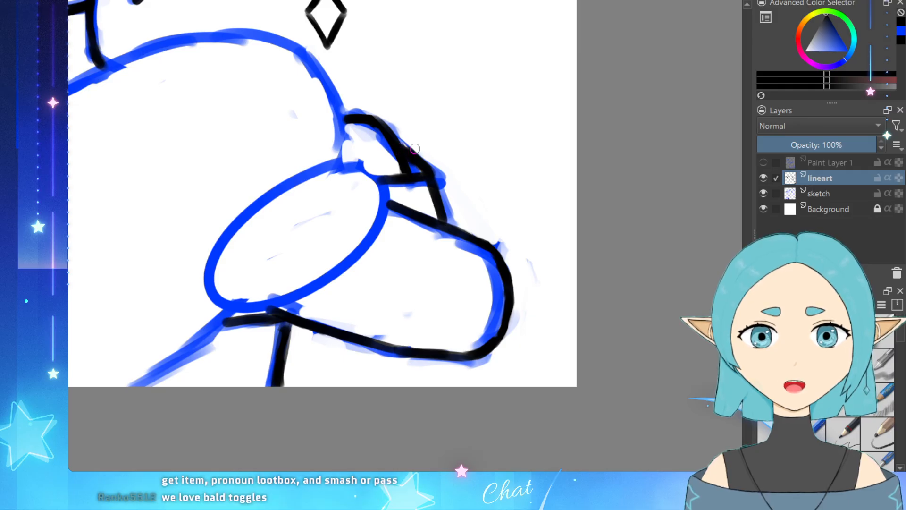
pyautogui.scroll(1, 414, 149)
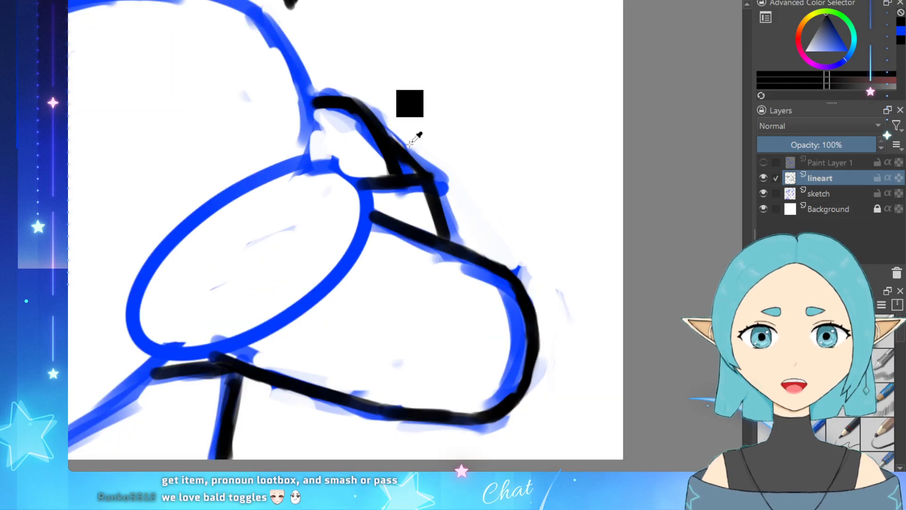
pyautogui.moveTo(402, 131); pyautogui.dragTo(436, 157)
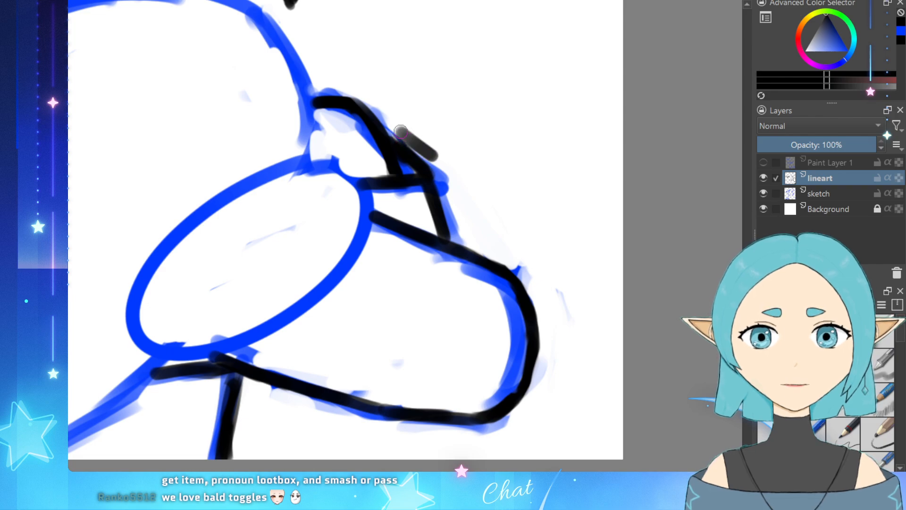
pyautogui.hotkey('ctrl', 'z')
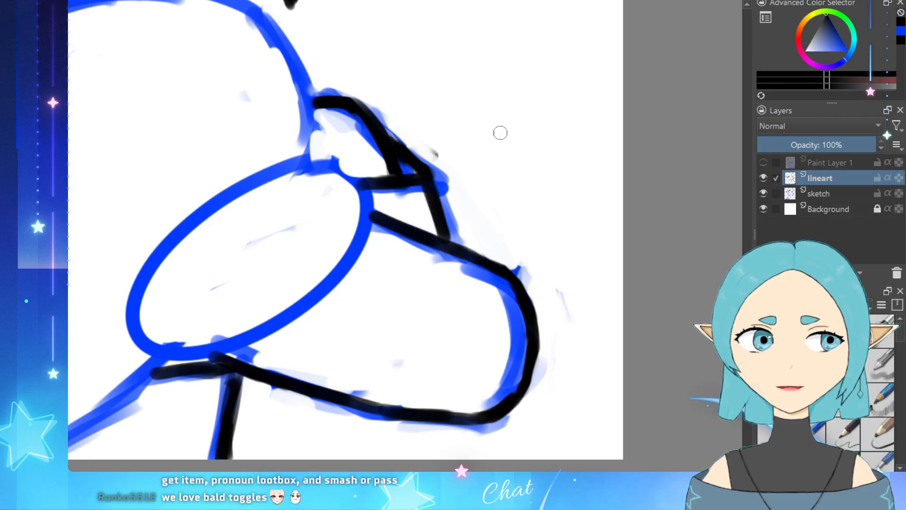
pyautogui.moveTo(419, 131); pyautogui.dragTo(453, 167)
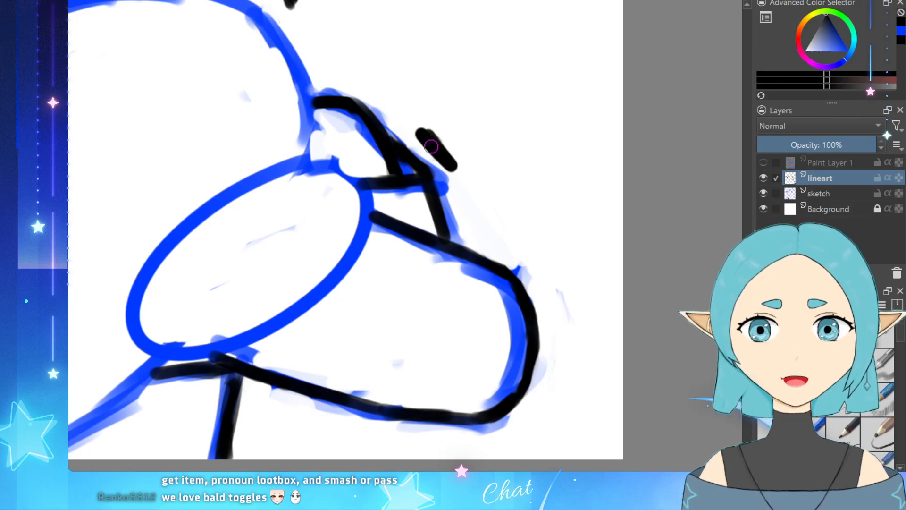
pyautogui.hotkey('ctrl', 'z')
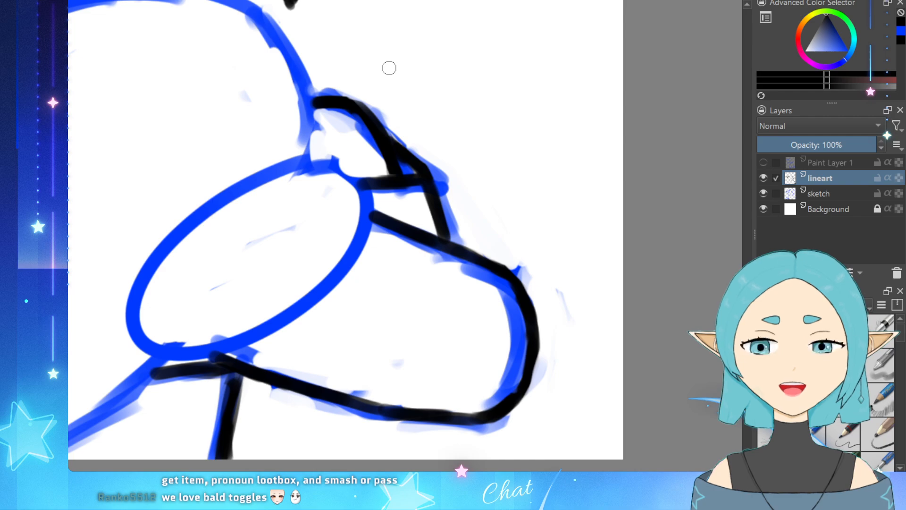
# Step: Ink the curved line of the left-side shoulder, from the neckline's outer edge down toward the sleeve
pyautogui.scroll(-3, 351, 167)
pyautogui.scroll(-1, 160, 240)
pyautogui.scroll(1, 100, 223)
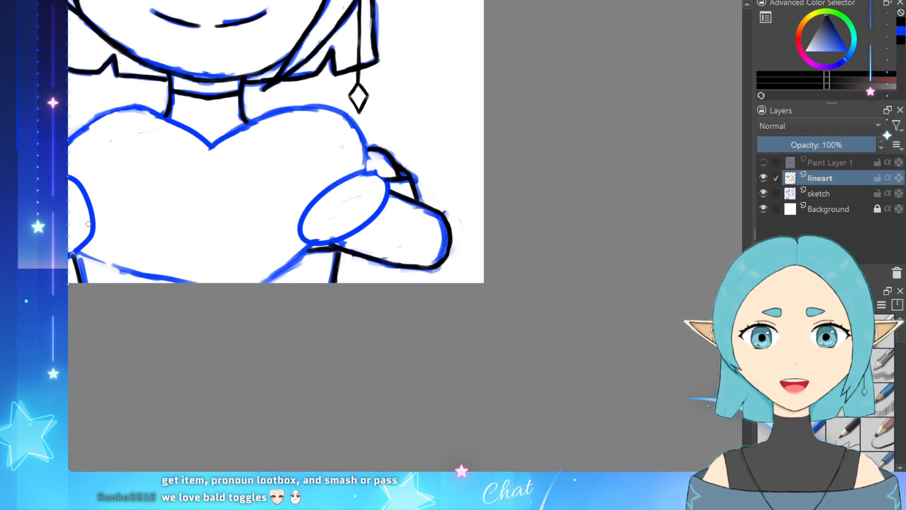
pyautogui.scroll(2, 350, 216)
pyautogui.scroll(-3, 477, 145)
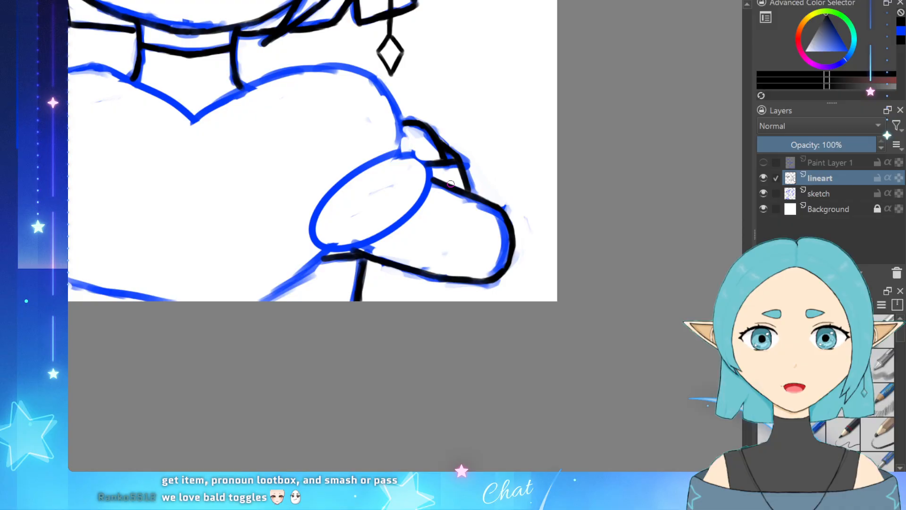
pyautogui.scroll(1, 251, 199)
pyautogui.scroll(2, 251, 198)
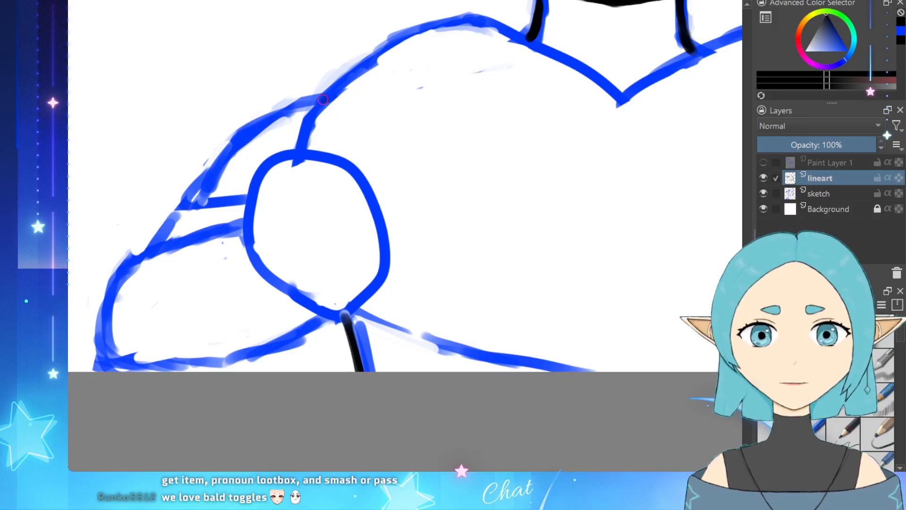
pyautogui.moveTo(323, 100); pyautogui.dragTo(303, 103)
pyautogui.moveTo(321, 98)
pyautogui.mouseDown()
pyautogui.moveTo(255, 123)
pyautogui.moveTo(227, 187)
pyautogui.mouseUp()
pyautogui.hotkey('ctrl', 'z')
pyautogui.hotkey('ctrl', 'z')
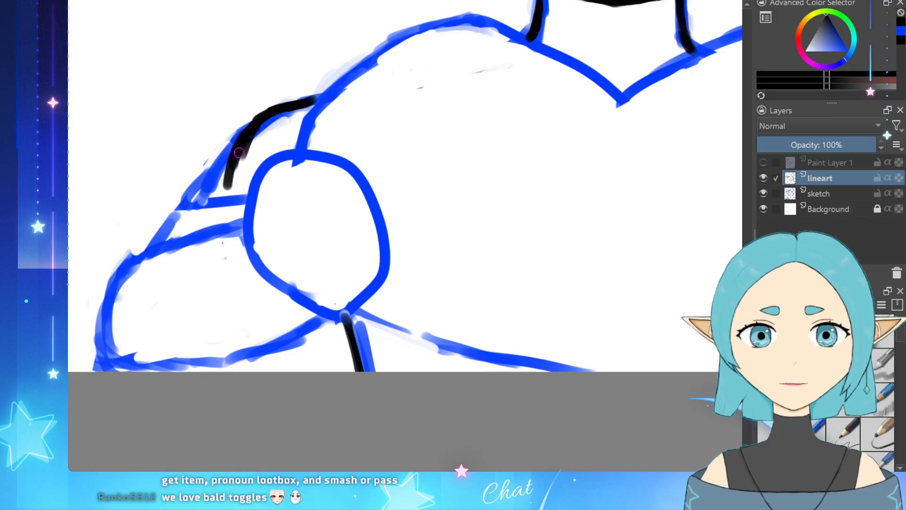
pyautogui.moveTo(239, 153); pyautogui.dragTo(226, 199)
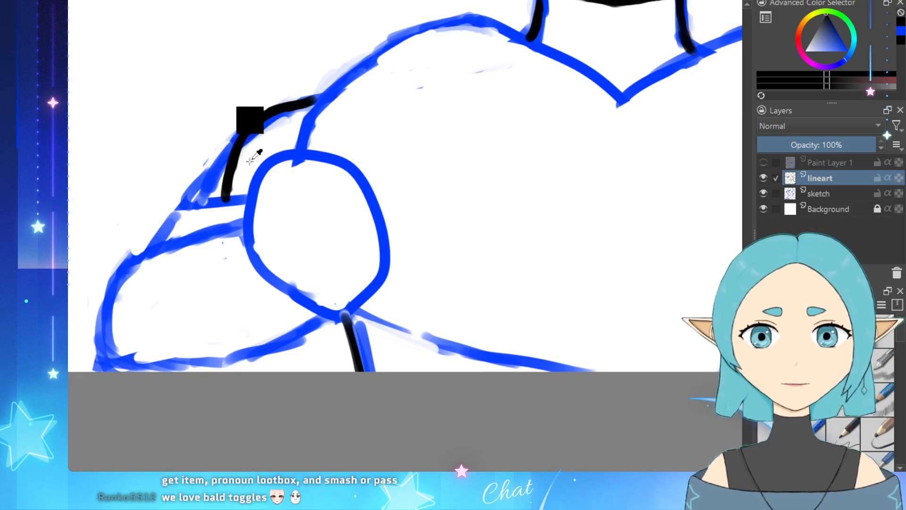
pyautogui.rightClick(332, 122)
pyautogui.click(121, 215)
# Step: Ink the short horizontal line beneath the left-side shoulder curve, extending to the edge of the oval
pyautogui.scroll(-3, 151, 202)
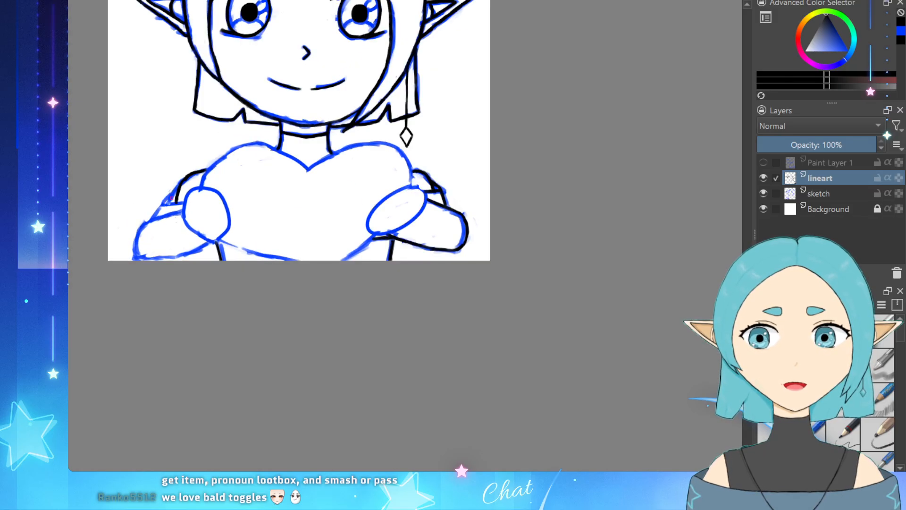
pyautogui.scroll(4, 175, 199)
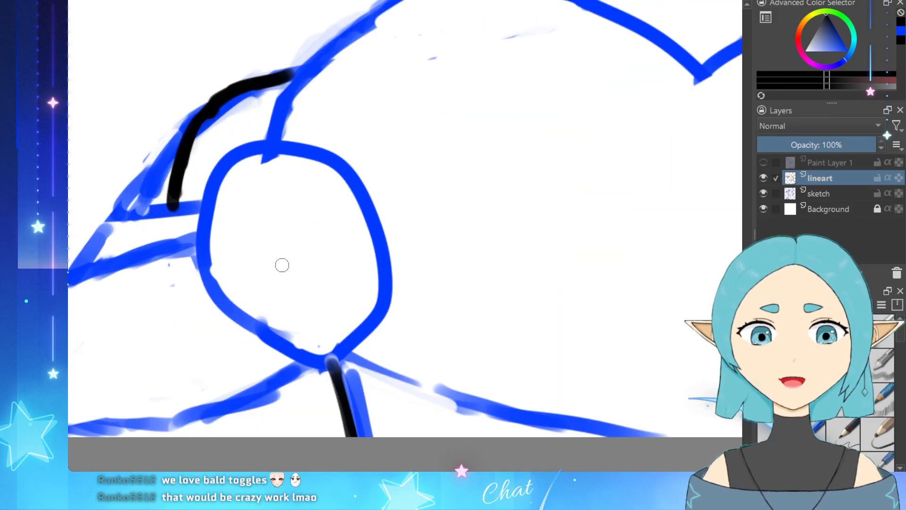
pyautogui.scroll(-2, 287, 250)
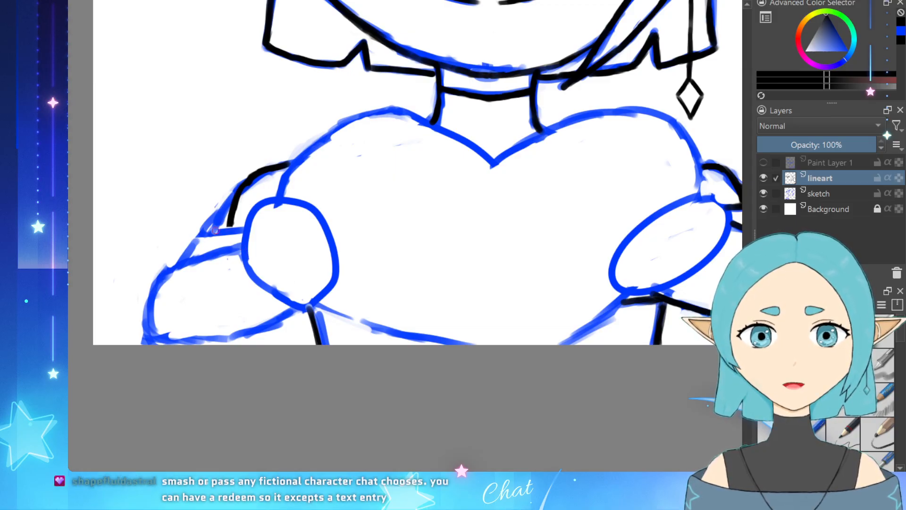
pyautogui.moveTo(207, 231); pyautogui.dragTo(244, 228)
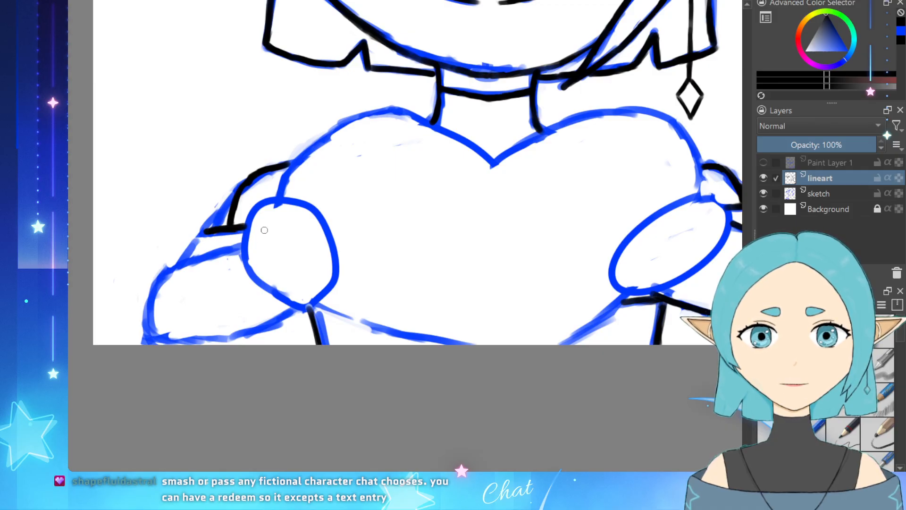
# Step: Ink the slanted outer edge of the left-side shoulder down to the horizontal line's outer end and thin the stroke
pyautogui.scroll(-1, 262, 229)
pyautogui.scroll(2, 207, 225)
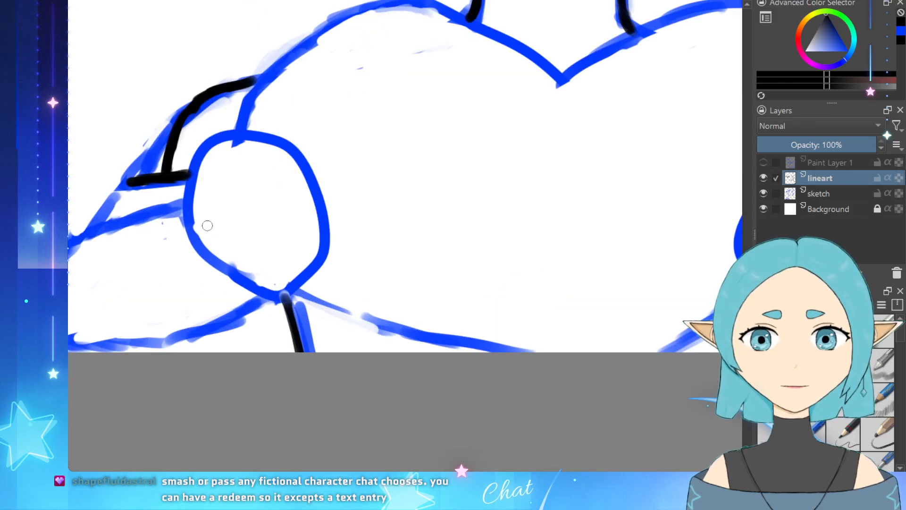
pyautogui.scroll(2, 80, 192)
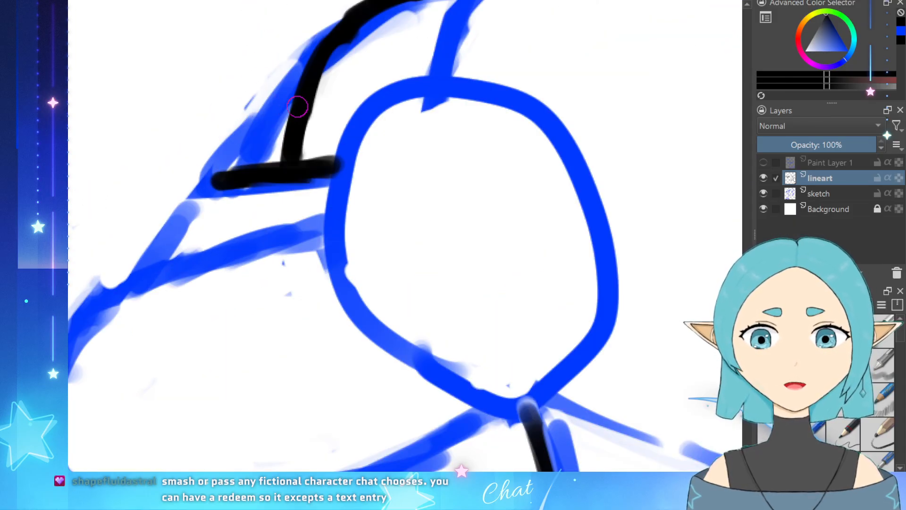
pyautogui.moveTo(308, 81)
pyautogui.mouseDown()
pyautogui.moveTo(217, 151)
pyautogui.moveTo(194, 188)
pyautogui.mouseUp()
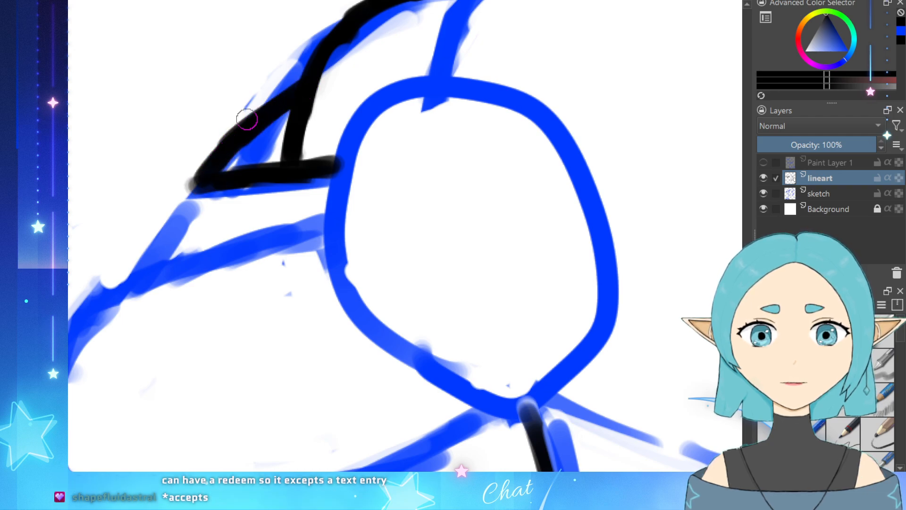
pyautogui.moveTo(260, 99); pyautogui.dragTo(210, 156)
pyautogui.moveTo(260, 110)
pyautogui.mouseDown()
pyautogui.moveTo(224, 130)
pyautogui.moveTo(207, 159)
pyautogui.mouseUp()
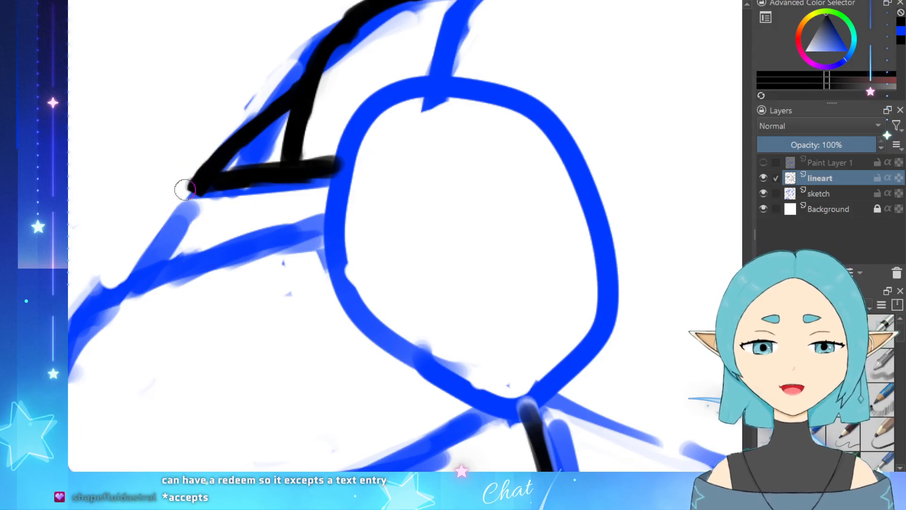
# Step: Ink the outer edge from the left-side shoulder's corner down to the sleeve's upper edge, trimming the corner smooth
pyautogui.moveTo(194, 188); pyautogui.dragTo(170, 251)
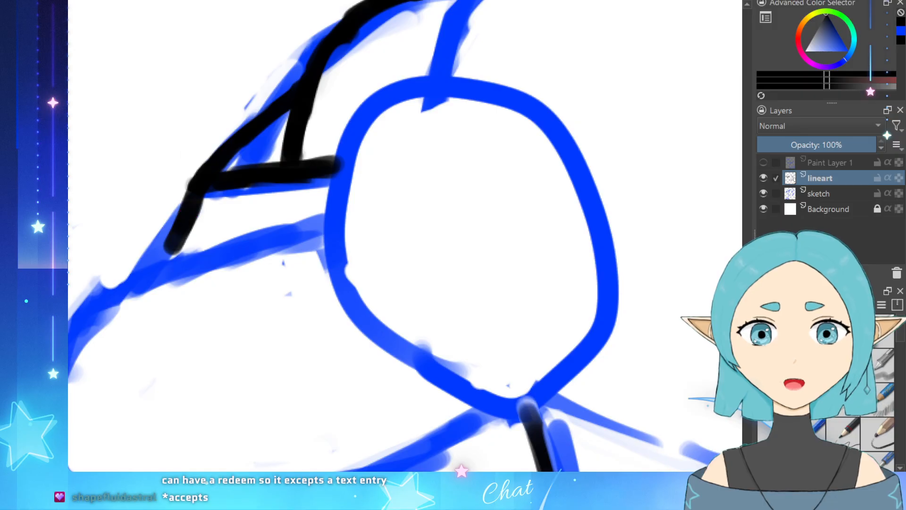
pyautogui.hotkey('ctrl', 'z')
pyautogui.moveTo(195, 187); pyautogui.dragTo(162, 263)
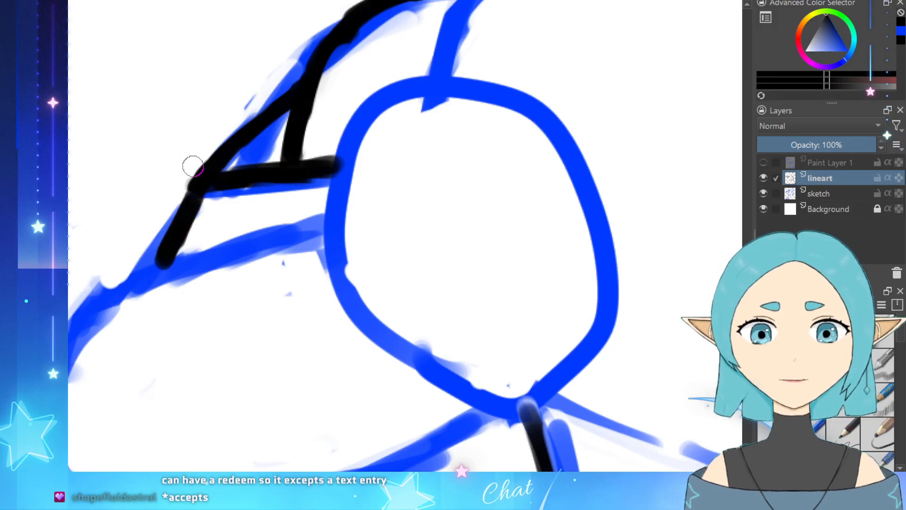
pyautogui.moveTo(191, 162); pyautogui.dragTo(149, 260)
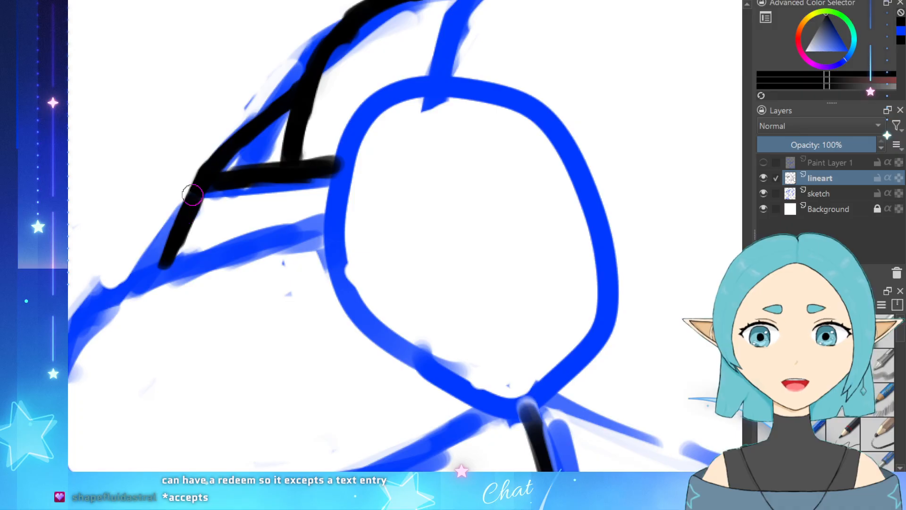
pyautogui.moveTo(192, 195)
pyautogui.mouseDown()
pyautogui.moveTo(166, 255)
pyautogui.moveTo(196, 235)
pyautogui.mouseUp()
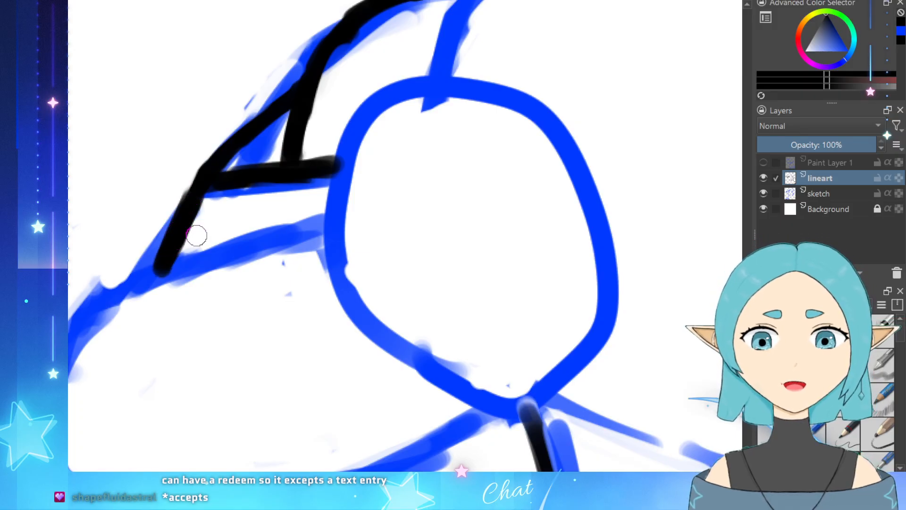
# Step: Clean up the inner corner of the left-side shoulder lines and trim the horizontal line's end at the oval
pyautogui.scroll(-3, 221, 290)
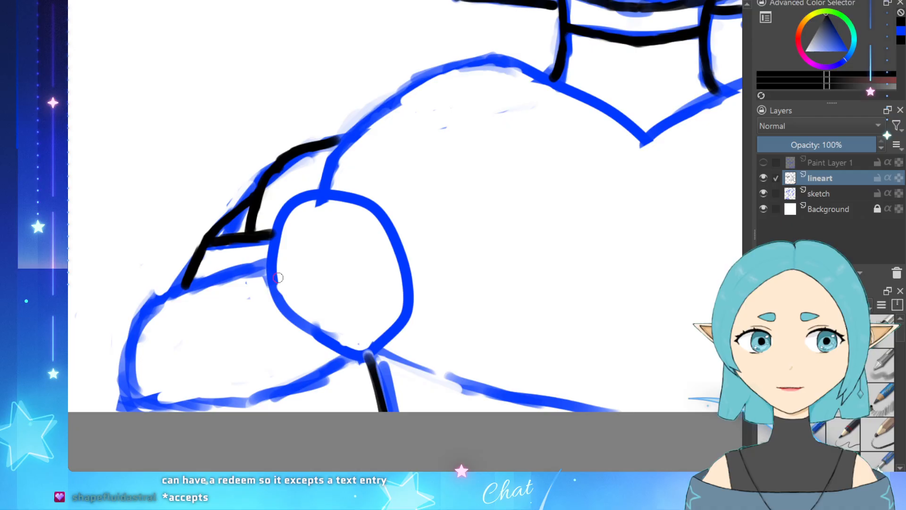
pyautogui.scroll(4, 279, 272)
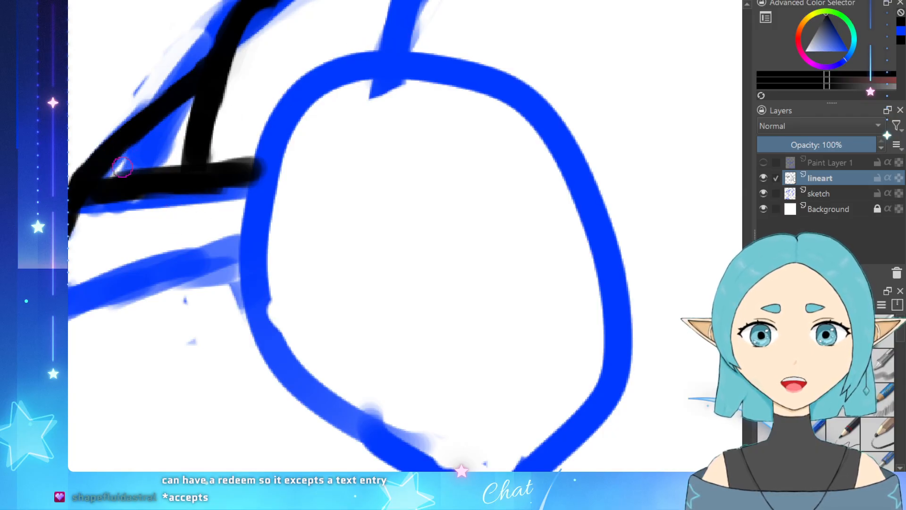
pyautogui.moveTo(123, 167)
pyautogui.mouseDown()
pyautogui.moveTo(114, 167)
pyautogui.moveTo(148, 160)
pyautogui.mouseUp()
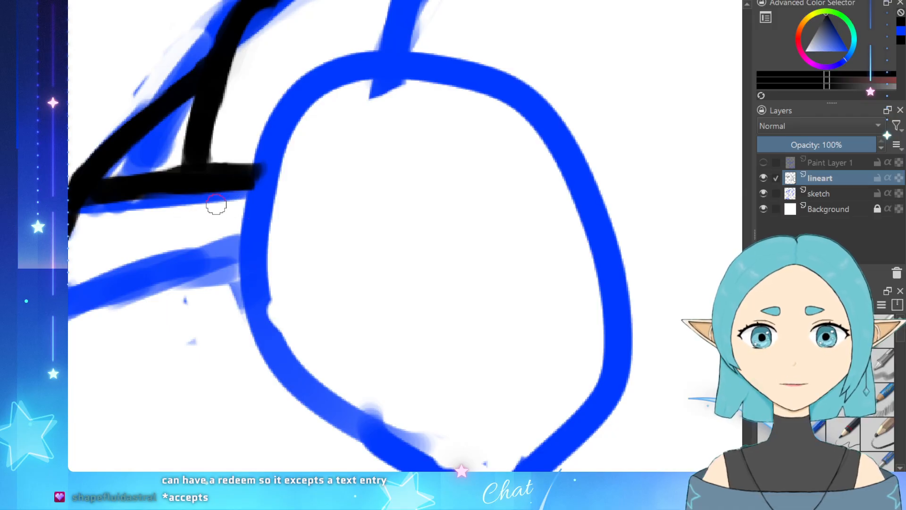
pyautogui.moveTo(265, 185); pyautogui.dragTo(250, 180)
pyautogui.hotkey('ctrl', 'z')
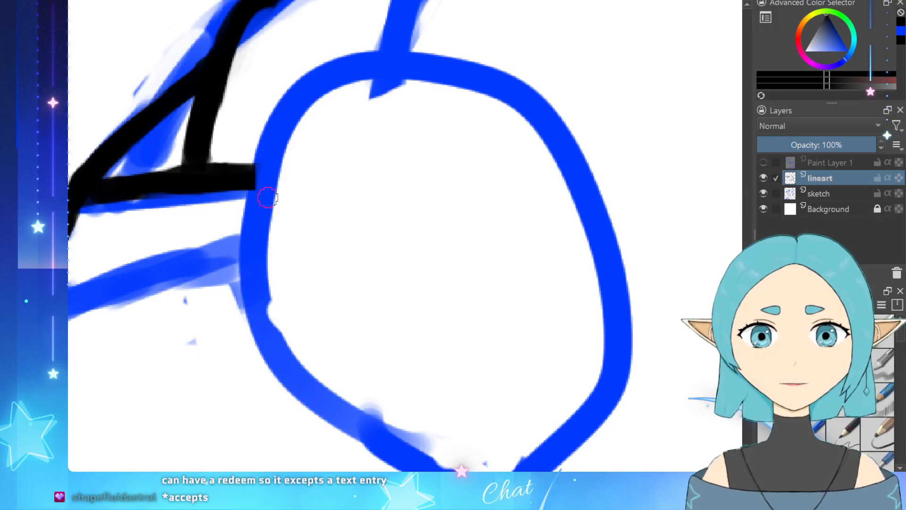
# Step: Examine the inked shoulders on both sides and the blue outfit lines around the heart-shaped neckline
pyautogui.scroll(-5, 250, 188)
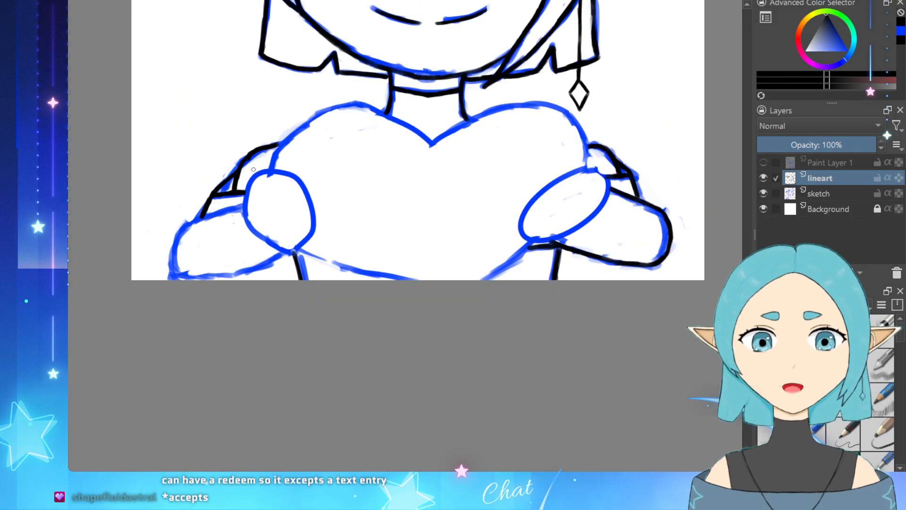
pyautogui.scroll(1, 278, 119)
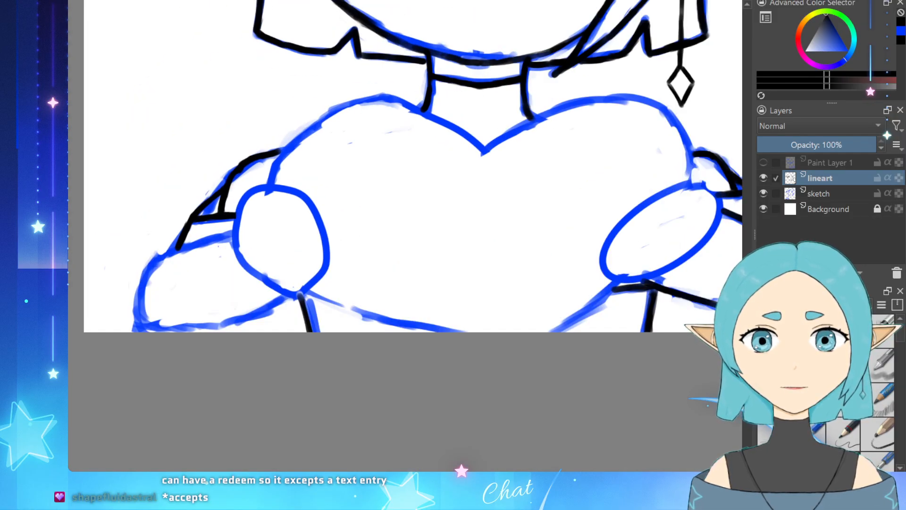
pyautogui.scroll(1, 218, 231)
pyautogui.scroll(-3, 314, 203)
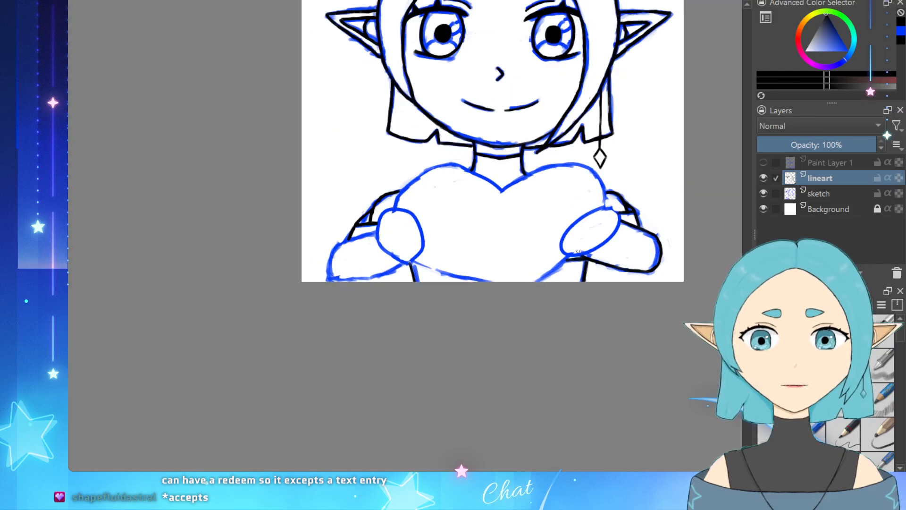
pyautogui.scroll(2, 625, 211)
pyautogui.scroll(-5, 468, 175)
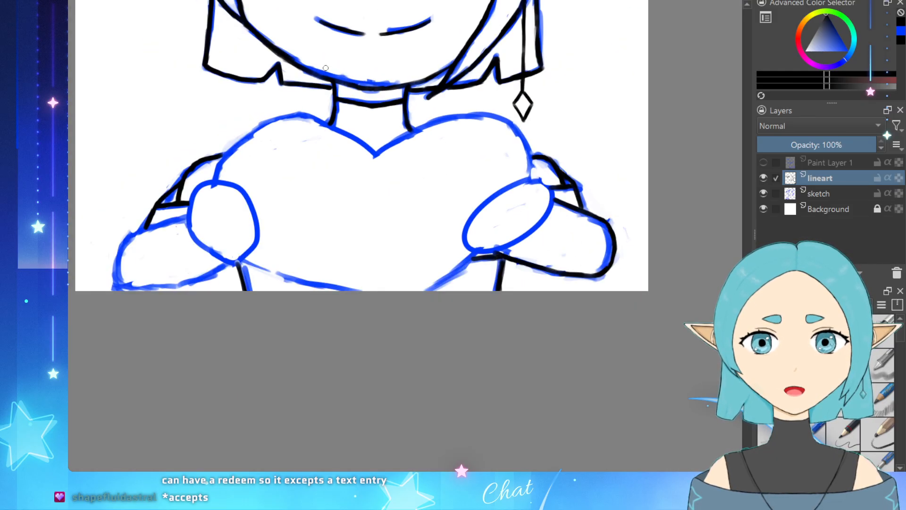
pyautogui.scroll(6, 419, 231)
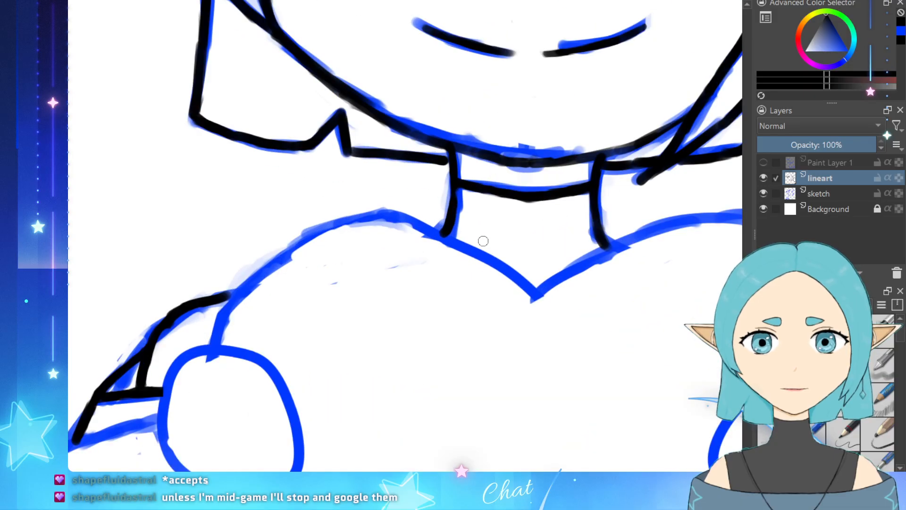
pyautogui.scroll(-2, 484, 241)
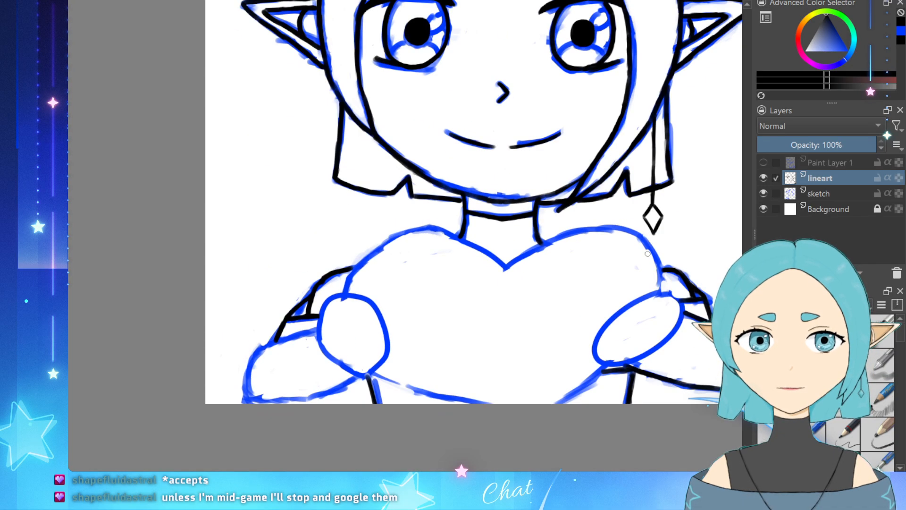
# Step: Ink the right half of the heart-shaped neckline, from its center point past the neck up to the top of the curve
pyautogui.scroll(3, 399, 196)
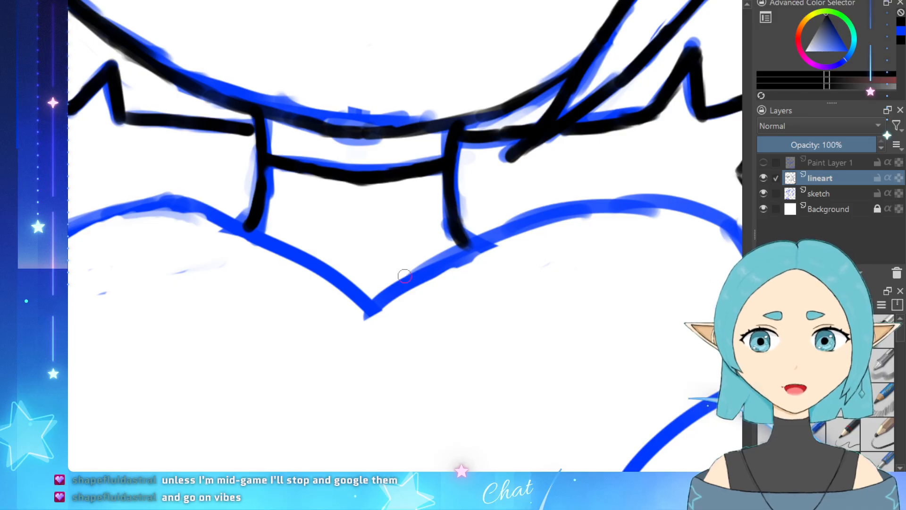
pyautogui.moveTo(380, 307)
pyautogui.mouseDown()
pyautogui.moveTo(449, 251)
pyautogui.moveTo(526, 226)
pyautogui.mouseUp()
pyautogui.moveTo(472, 245)
pyautogui.mouseDown()
pyautogui.moveTo(585, 198)
pyautogui.moveTo(555, 210)
pyautogui.moveTo(622, 195)
pyautogui.mouseUp()
pyautogui.press('e')
pyautogui.hotkey('ctrl', 'z')
pyautogui.hotkey('ctrl', 'z')
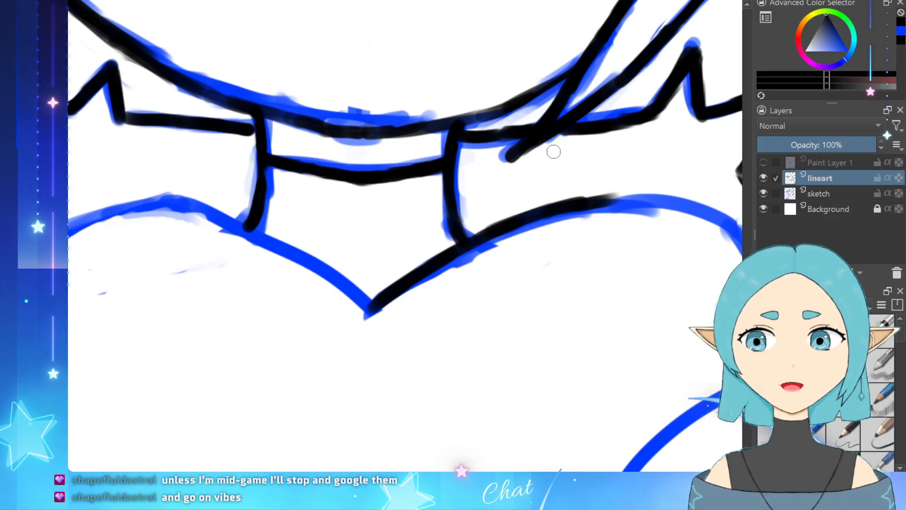
# Step: Continue inking the heart-shaped neckline's right half from the top of its curve down the outer side to the right-side oval
pyautogui.scroll(-3, 524, 176)
pyautogui.scroll(4, 679, 216)
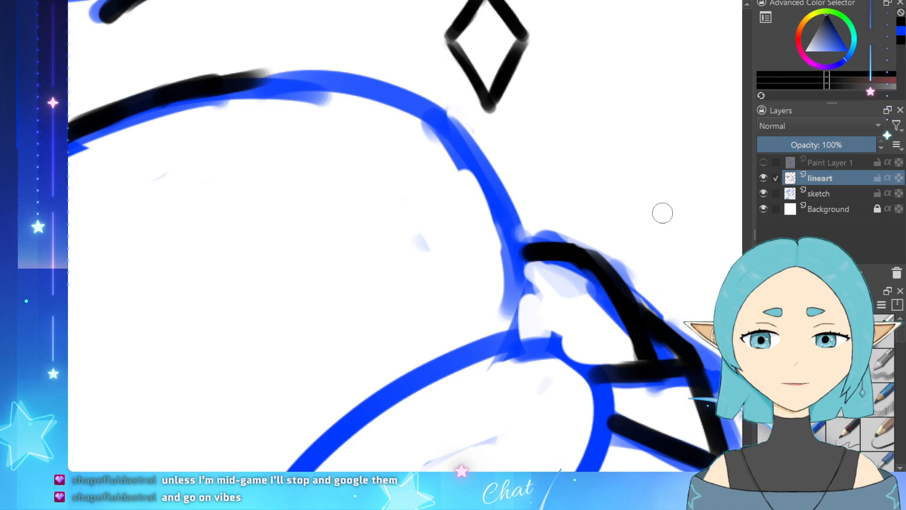
pyautogui.moveTo(221, 80); pyautogui.dragTo(272, 73)
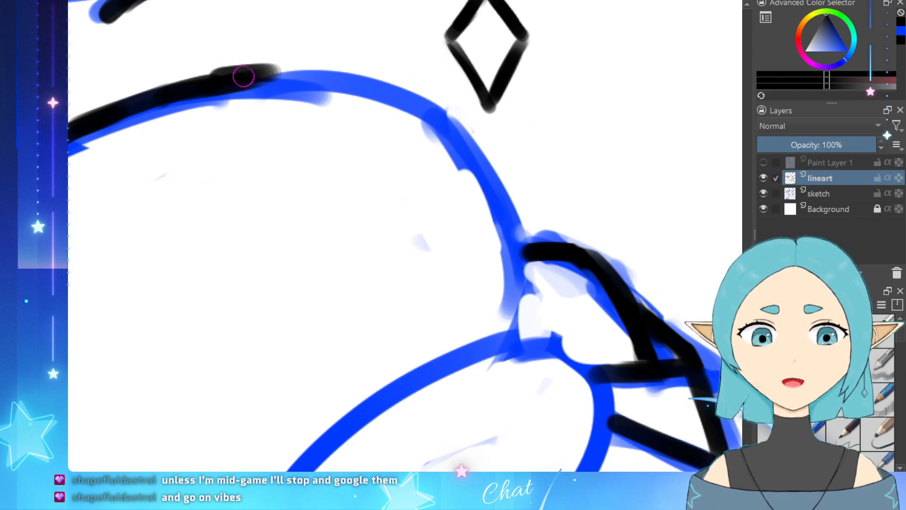
pyautogui.hotkey('ctrl', 'z')
pyautogui.moveTo(216, 84)
pyautogui.mouseDown()
pyautogui.moveTo(346, 69)
pyautogui.moveTo(318, 83)
pyautogui.moveTo(307, 76)
pyautogui.moveTo(331, 79)
pyautogui.moveTo(301, 78)
pyautogui.moveTo(358, 77)
pyautogui.moveTo(448, 102)
pyautogui.mouseUp()
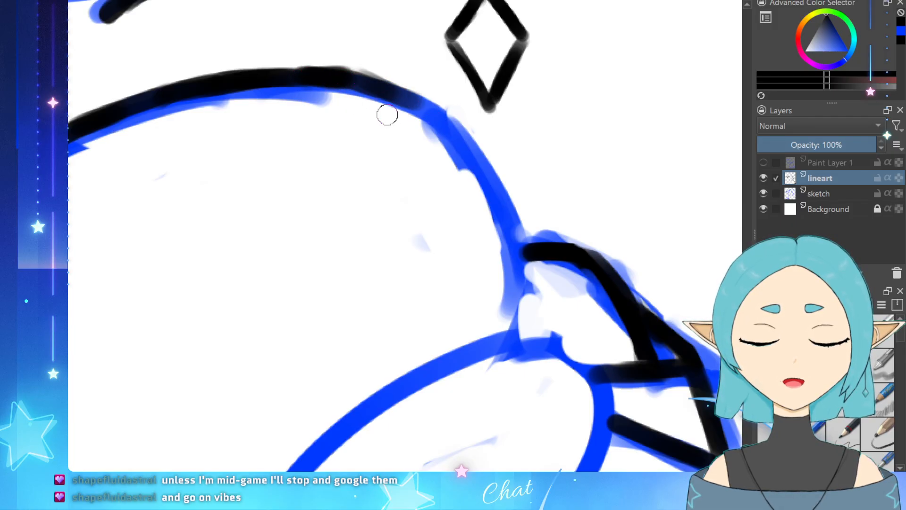
pyautogui.moveTo(388, 92)
pyautogui.mouseDown()
pyautogui.moveTo(404, 95)
pyautogui.moveTo(458, 141)
pyautogui.mouseUp()
pyautogui.hotkey('ctrl', 'z')
pyautogui.hotkey('ctrl', 'z')
pyautogui.moveTo(402, 97)
pyautogui.mouseDown()
pyautogui.moveTo(495, 183)
pyautogui.moveTo(488, 177)
pyautogui.moveTo(512, 230)
pyautogui.moveTo(514, 221)
pyautogui.moveTo(517, 329)
pyautogui.moveTo(520, 311)
pyautogui.moveTo(516, 300)
pyautogui.moveTo(502, 330)
pyautogui.mouseUp()
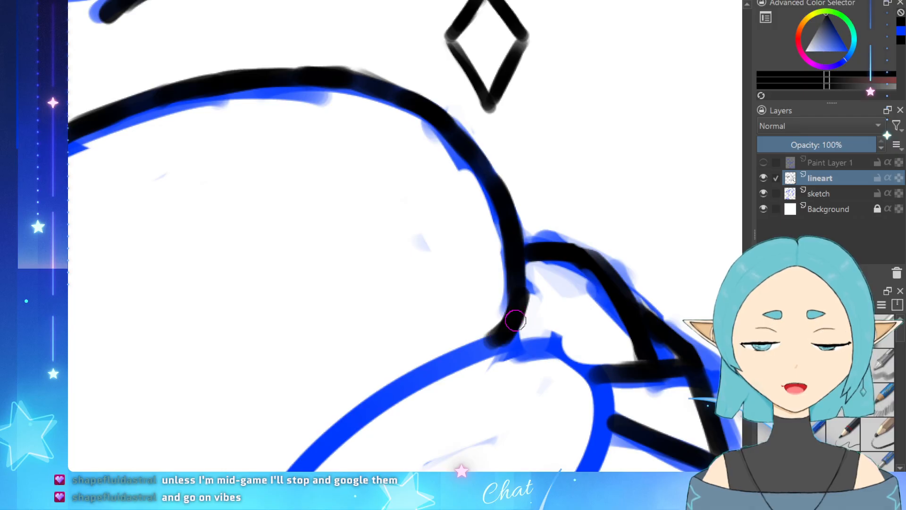
# Step: Ink the inner slope of the heart's left half from beside the neck down to the center point
pyautogui.scroll(-5, 498, 321)
pyautogui.scroll(5, 489, 248)
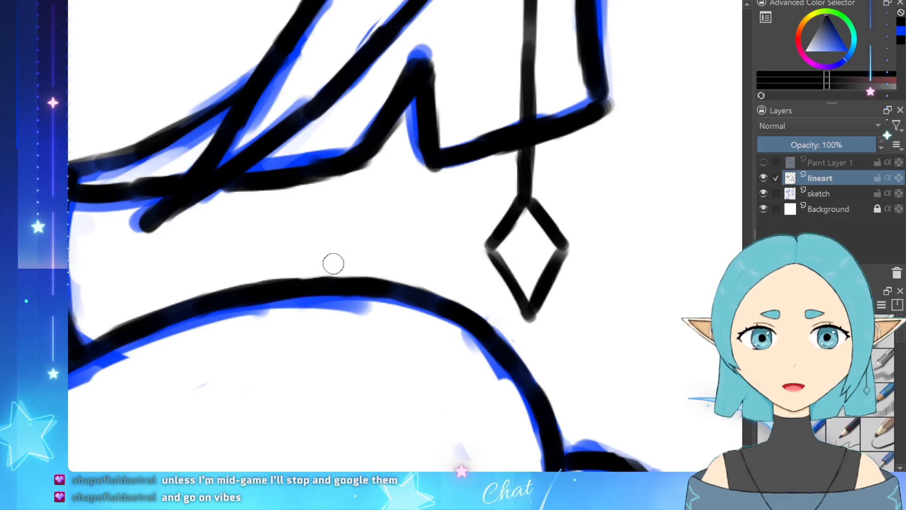
pyautogui.scroll(-5, 460, 264)
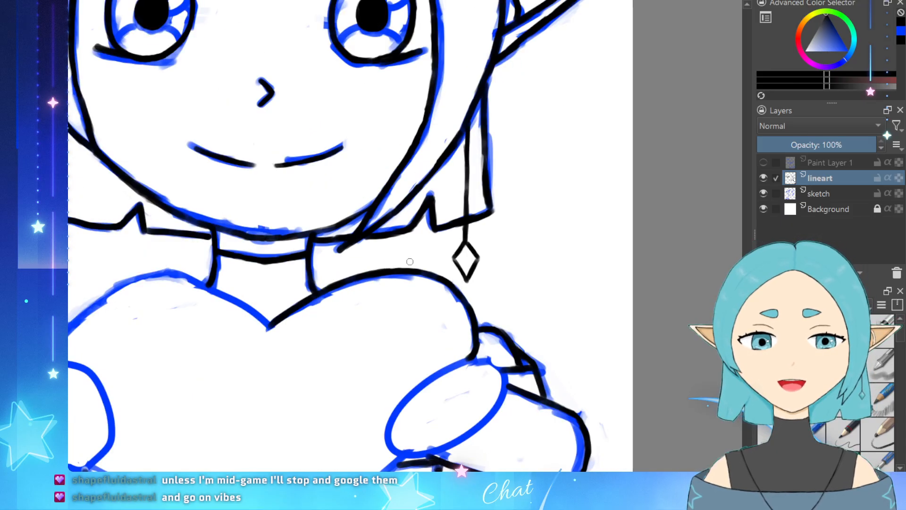
pyautogui.scroll(5, 333, 297)
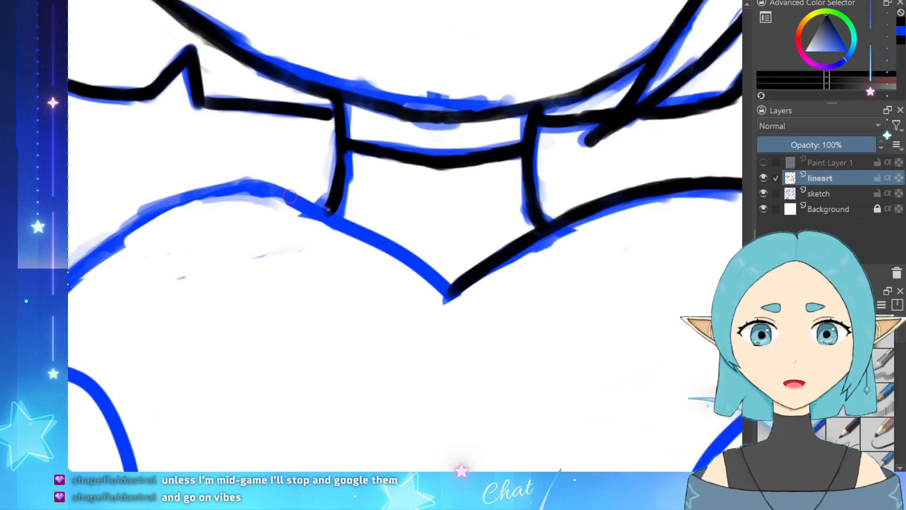
pyautogui.moveTo(273, 193)
pyautogui.mouseDown()
pyautogui.moveTo(427, 271)
pyautogui.moveTo(388, 234)
pyautogui.moveTo(372, 238)
pyautogui.moveTo(446, 293)
pyautogui.mouseUp()
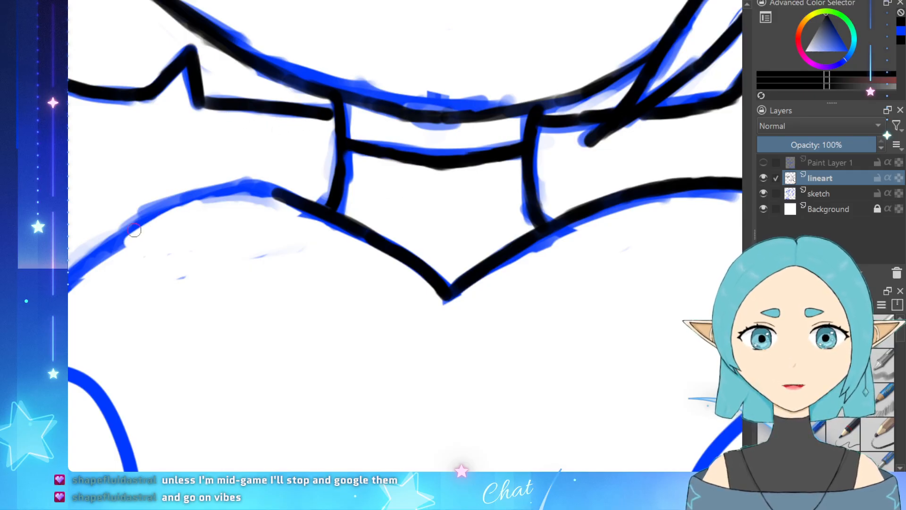
pyautogui.moveTo(115, 245); pyautogui.dragTo(156, 215)
pyautogui.hotkey('ctrl', 'z')
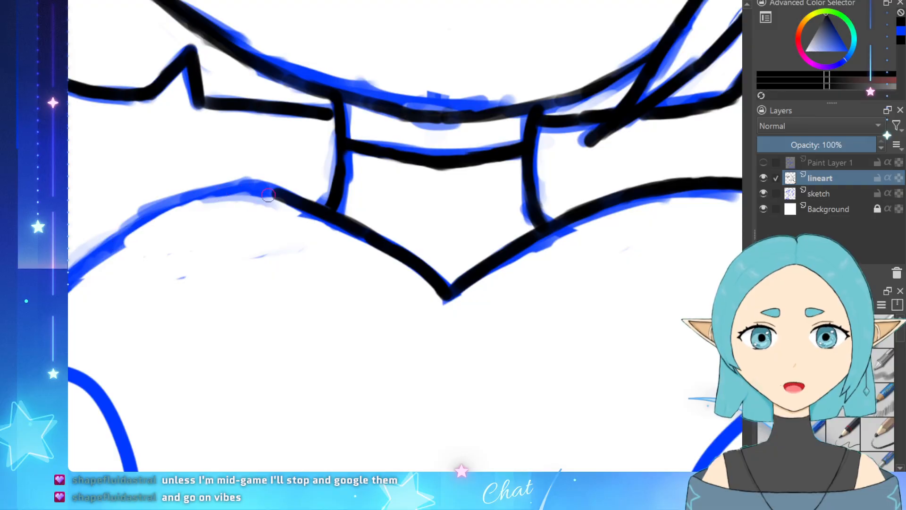
# Step: Ink the rounded top of the heart's left half, continuing outward from the finished inner slope
pyautogui.scroll(-4, 265, 173)
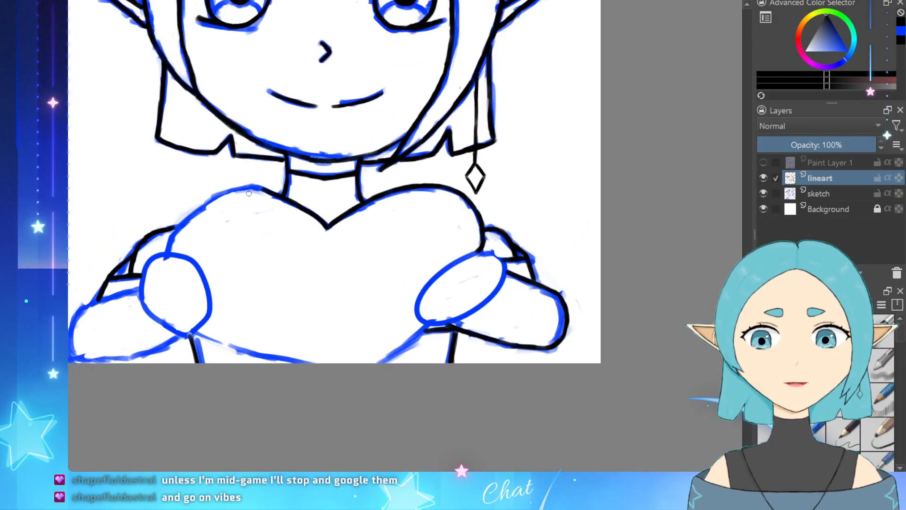
pyautogui.scroll(4, 137, 182)
pyautogui.scroll(1, 609, 202)
pyautogui.scroll(2, 666, 166)
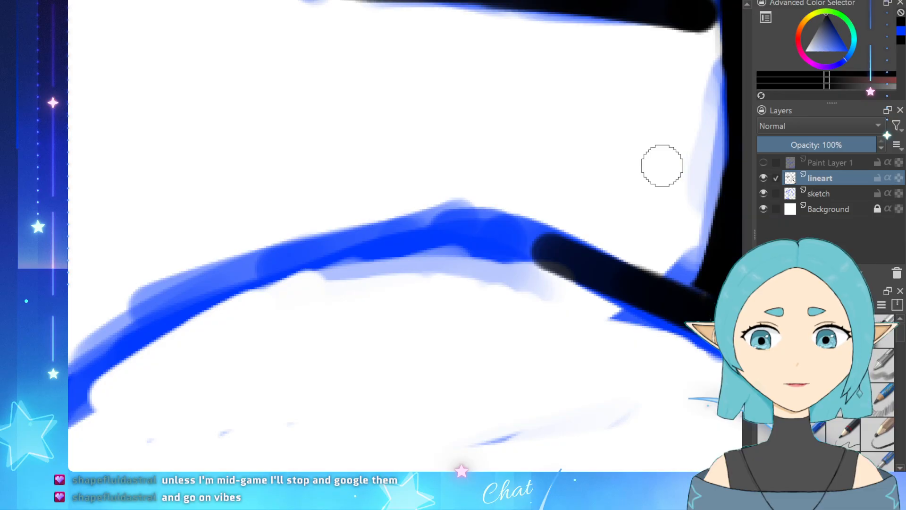
pyautogui.moveTo(416, 230); pyautogui.dragTo(502, 224)
pyautogui.hotkey('ctrl', 'z')
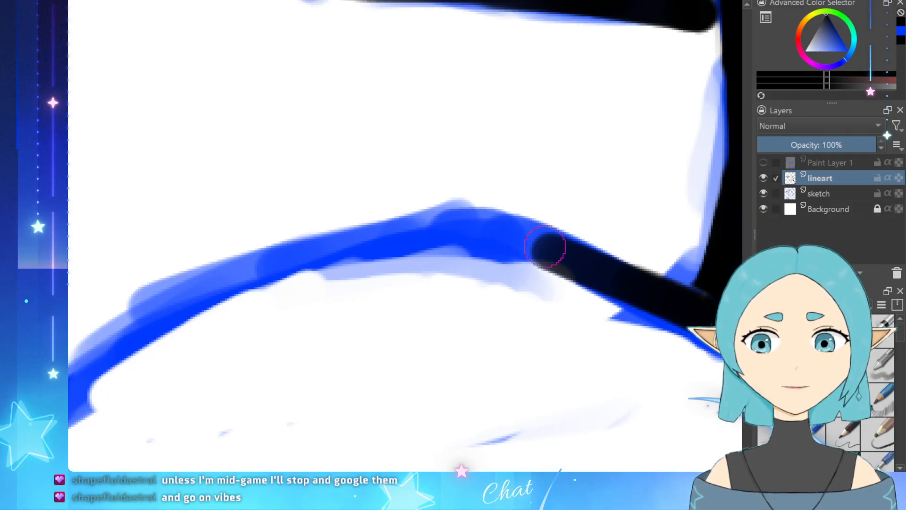
pyautogui.moveTo(547, 247)
pyautogui.mouseDown()
pyautogui.moveTo(530, 237)
pyautogui.moveTo(372, 228)
pyautogui.moveTo(264, 242)
pyautogui.moveTo(73, 333)
pyautogui.mouseUp()
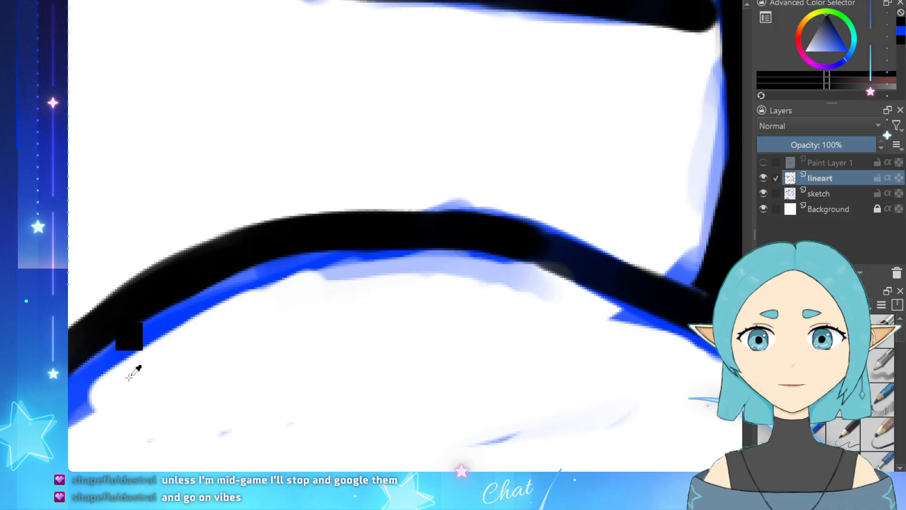
# Step: Ink the heart's left outer side down to the left-side oval and extend the shoulder line to meet it
pyautogui.scroll(-10, 129, 378)
pyautogui.scroll(10, 383, 407)
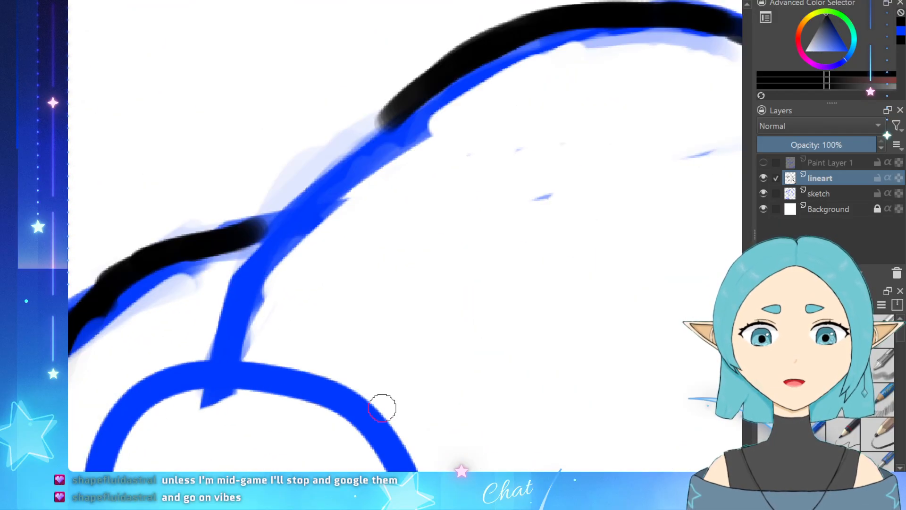
pyautogui.moveTo(398, 111)
pyautogui.mouseDown()
pyautogui.moveTo(299, 204)
pyautogui.moveTo(244, 302)
pyautogui.moveTo(230, 359)
pyautogui.mouseUp()
pyautogui.moveTo(256, 233); pyautogui.dragTo(280, 226)
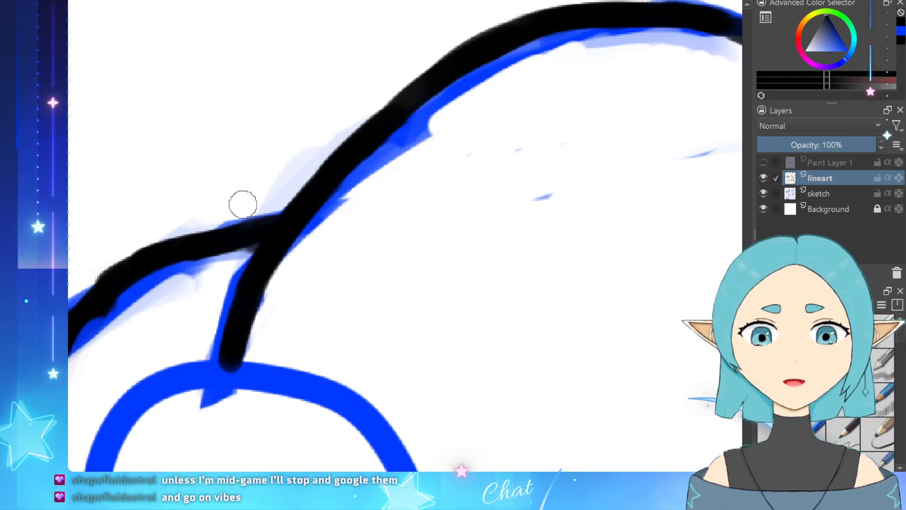
# Step: Smooth the left-side shoulder line and clean up its junction with the heart's outer side
pyautogui.press('e')
pyautogui.moveTo(242, 270)
pyautogui.mouseDown()
pyautogui.moveTo(294, 240)
pyautogui.moveTo(297, 218)
pyautogui.moveTo(269, 257)
pyautogui.moveTo(274, 232)
pyautogui.moveTo(220, 263)
pyautogui.moveTo(240, 242)
pyautogui.moveTo(281, 231)
pyautogui.moveTo(242, 243)
pyautogui.moveTo(264, 227)
pyautogui.moveTo(243, 229)
pyautogui.moveTo(232, 238)
pyautogui.moveTo(271, 225)
pyautogui.moveTo(230, 239)
pyautogui.moveTo(289, 222)
pyautogui.moveTo(255, 243)
pyautogui.mouseUp()
pyautogui.press('e')
pyautogui.hotkey('ctrl', 'z')
pyautogui.press('e')
pyautogui.press('e')
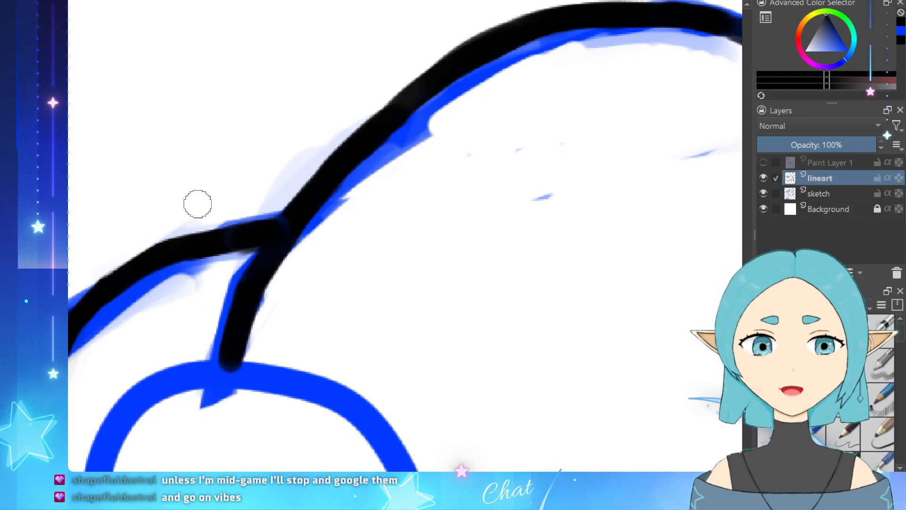
# Step: Ink the heart's lower left edge from beneath the left-side oval down to the canvas's bottom edge
pyautogui.scroll(-5, 198, 204)
pyautogui.scroll(-2, 250, 259)
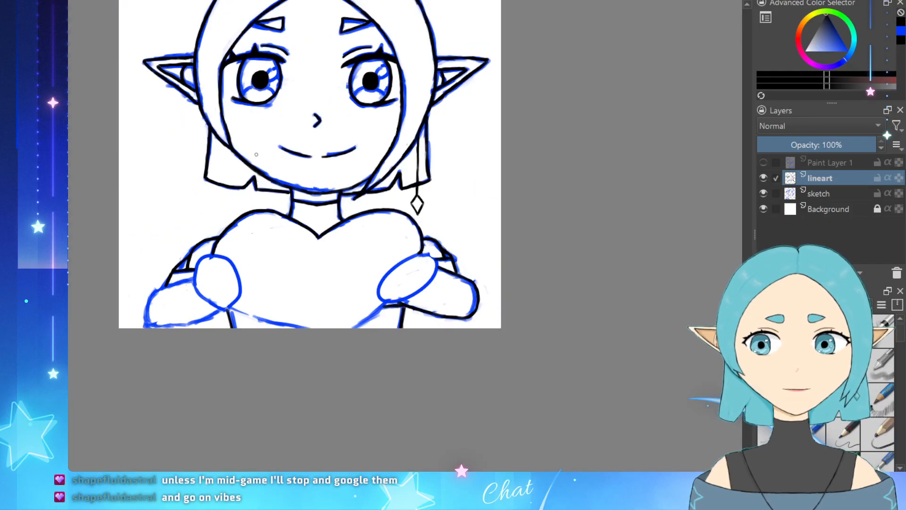
pyautogui.scroll(2, 250, 265)
pyautogui.scroll(-2, 253, 283)
pyautogui.scroll(3, 257, 334)
pyautogui.scroll(-2, 257, 334)
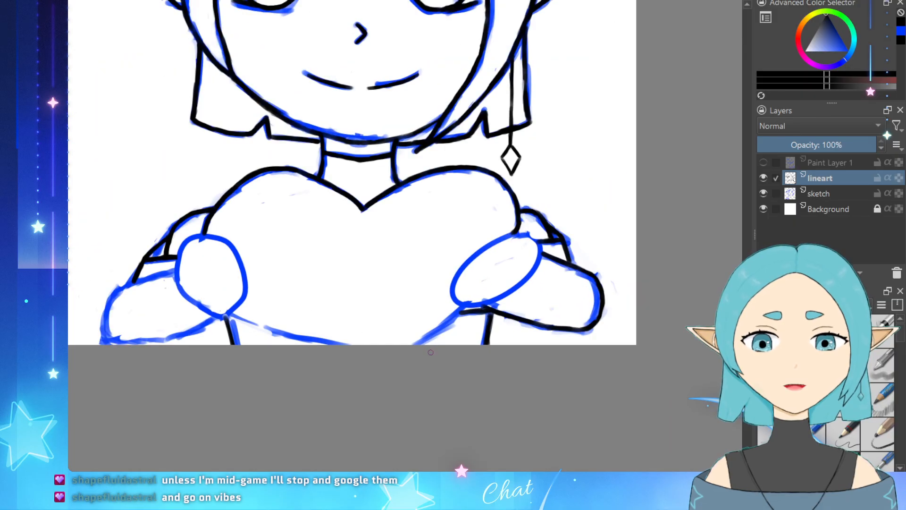
pyautogui.scroll(3, 383, 358)
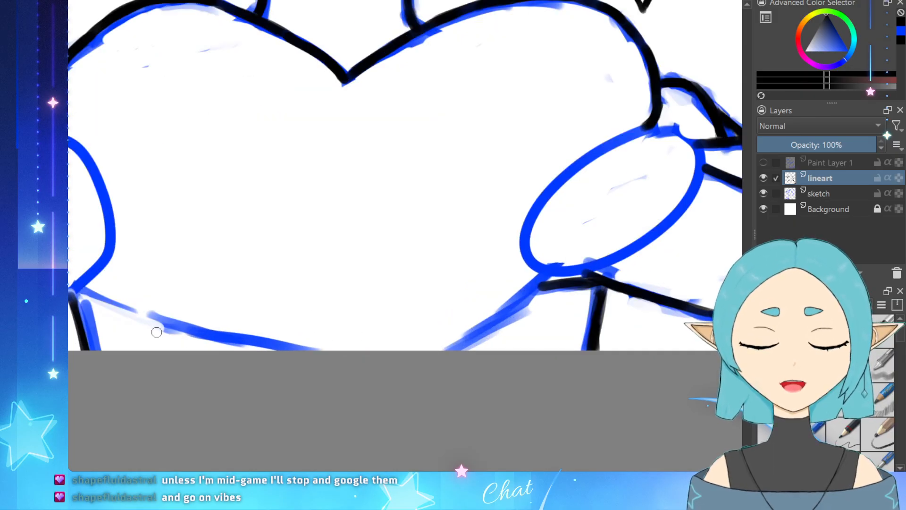
pyautogui.moveTo(87, 294); pyautogui.dragTo(269, 349)
pyautogui.hotkey('ctrl', 'z')
pyautogui.hotkey('ctrl', 'z')
pyautogui.moveTo(227, 342); pyautogui.dragTo(286, 350)
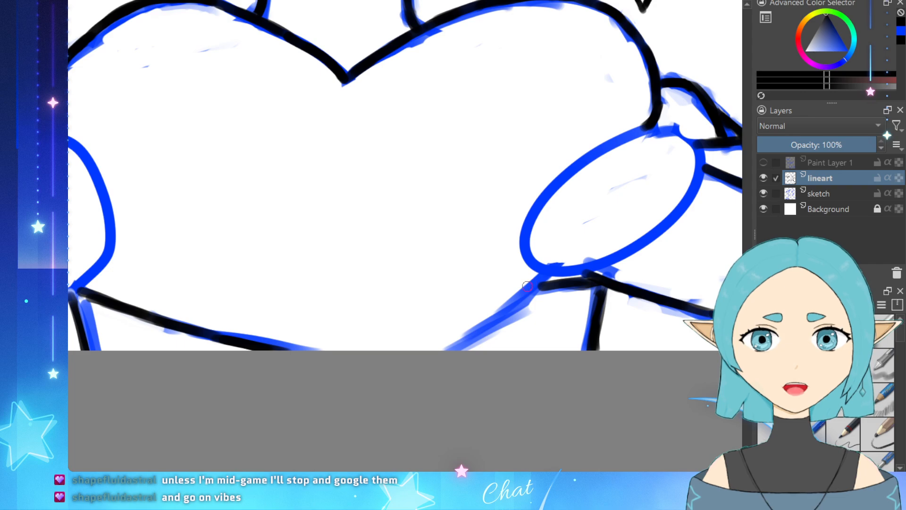
# Step: Ink the heart's lower right edge from beneath the right-side oval down to the canvas's bottom edge
pyautogui.moveTo(555, 274); pyautogui.dragTo(446, 350)
pyautogui.hotkey('ctrl', 'z')
pyautogui.hotkey('ctrl', 'z')
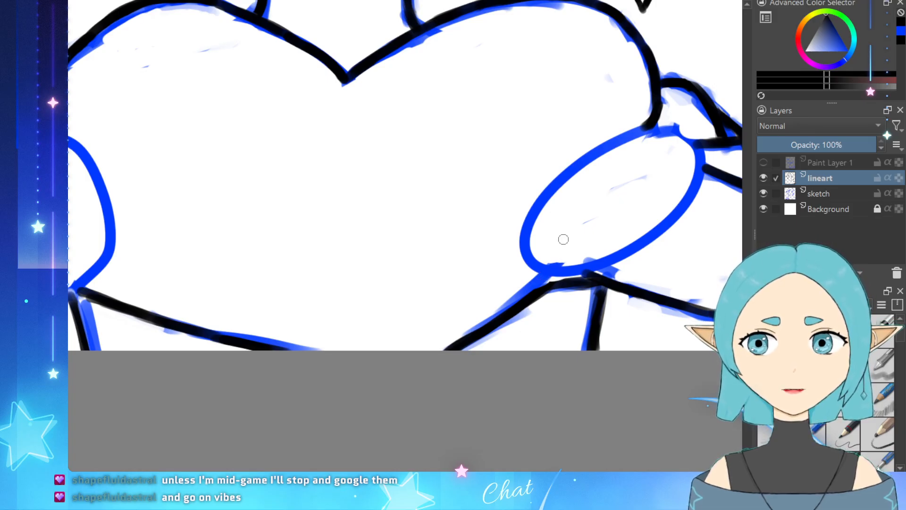
# Step: Refine the corner where the heart's lower right edge meets the short line beneath the right-side oval
pyautogui.scroll(-3, 463, 289)
pyautogui.scroll(3, 534, 276)
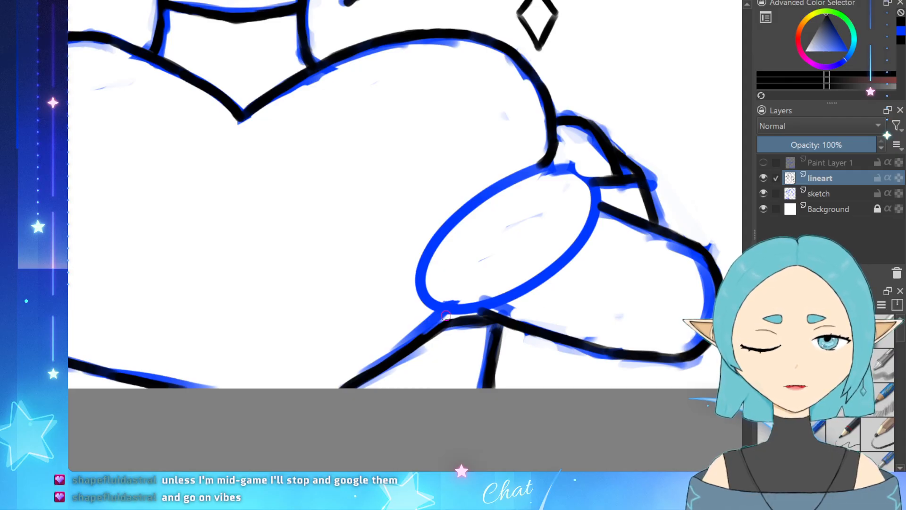
pyautogui.moveTo(406, 344); pyautogui.dragTo(451, 310)
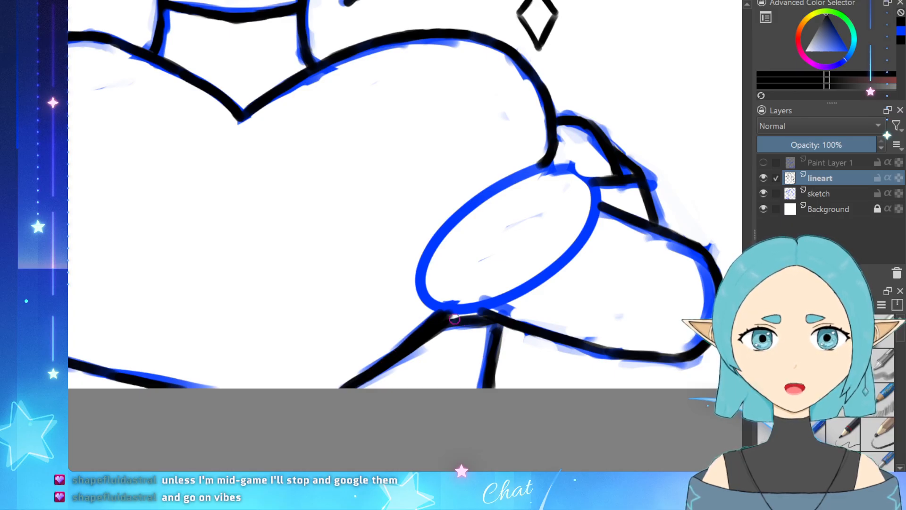
pyautogui.moveTo(455, 319)
pyautogui.mouseDown()
pyautogui.moveTo(431, 339)
pyautogui.moveTo(459, 302)
pyautogui.moveTo(436, 337)
pyautogui.moveTo(433, 327)
pyautogui.moveTo(475, 311)
pyautogui.moveTo(441, 327)
pyautogui.moveTo(466, 323)
pyautogui.mouseUp()
pyautogui.hotkey('ctrl', 'z')
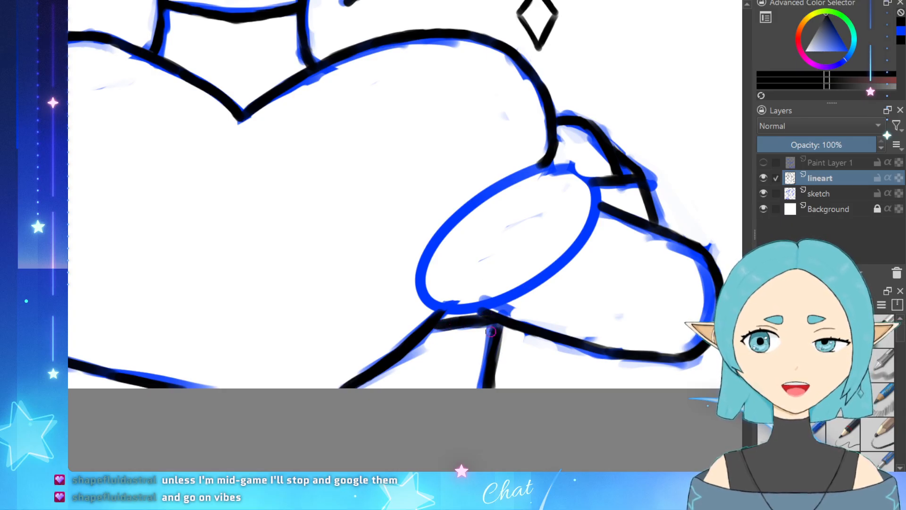
pyautogui.moveTo(431, 328); pyautogui.dragTo(465, 319)
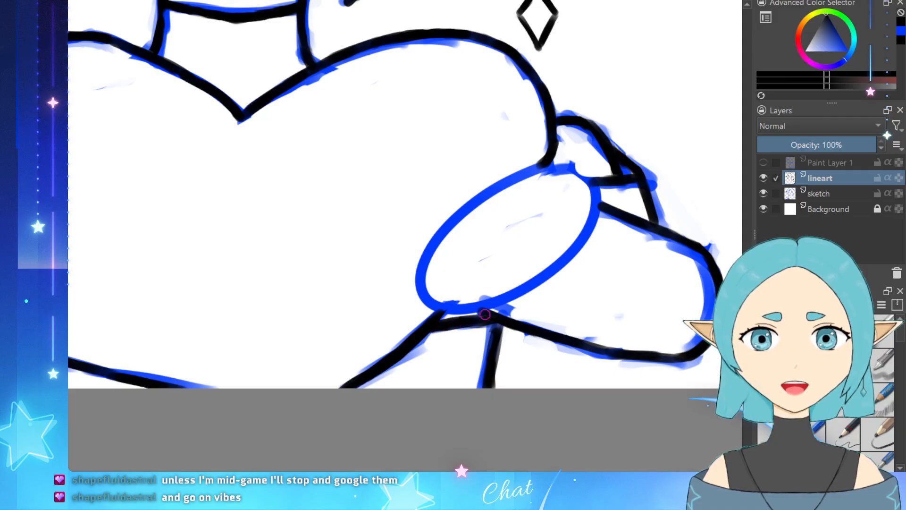
# Step: Straighten the end of the heart's right outer line where it meets the top of the right-side oval
pyautogui.moveTo(548, 143); pyautogui.dragTo(529, 174)
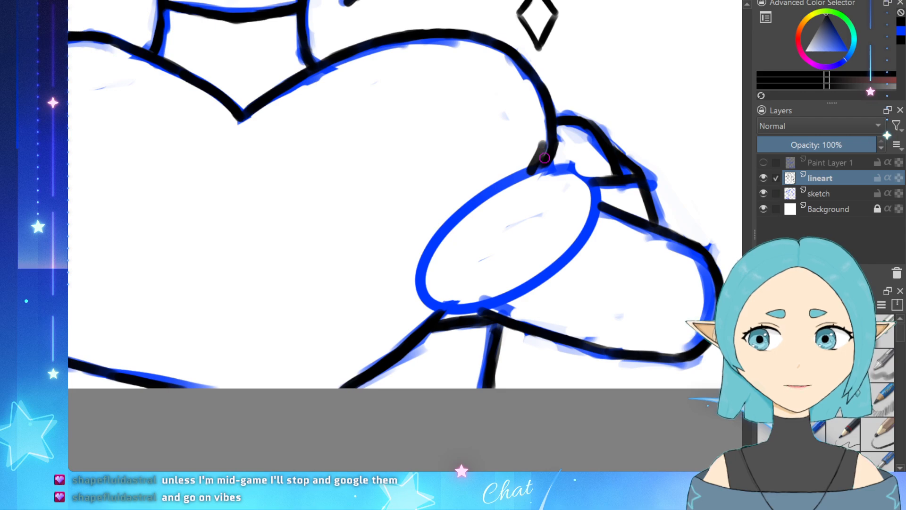
pyautogui.hotkey('ctrl', 'z')
pyautogui.moveTo(548, 144); pyautogui.dragTo(541, 165)
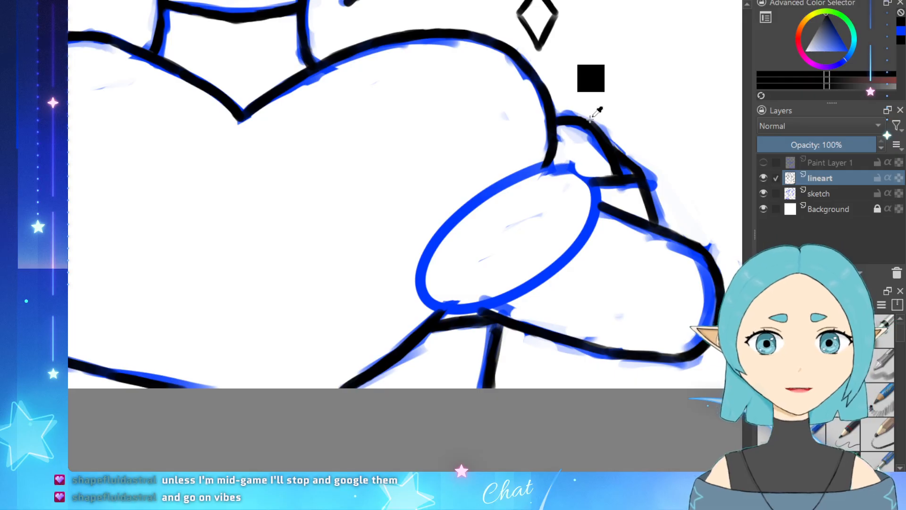
# Step: Ink the full outline of the right-side oval, making it rounder and wider toward the upper left than the blue sketch
pyautogui.scroll(-4, 534, 142)
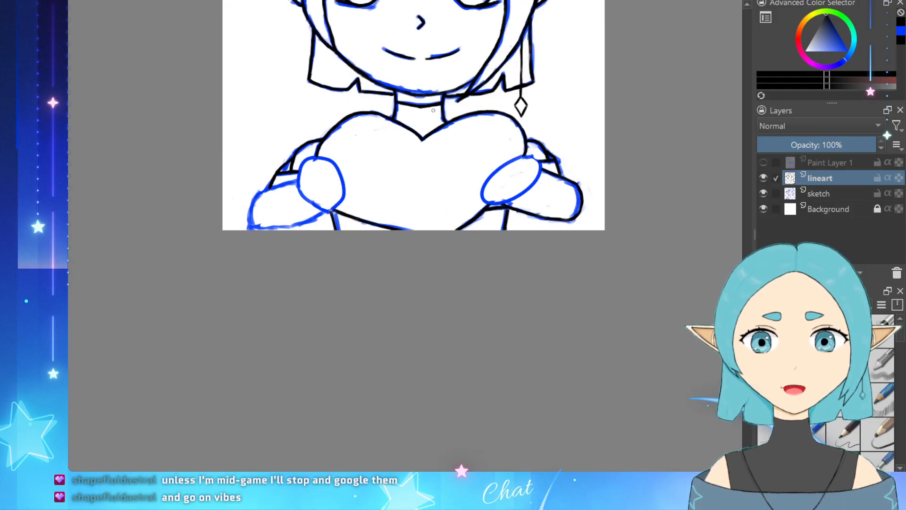
pyautogui.scroll(3, 498, 140)
pyautogui.scroll(2, 498, 140)
pyautogui.scroll(-7, 581, 150)
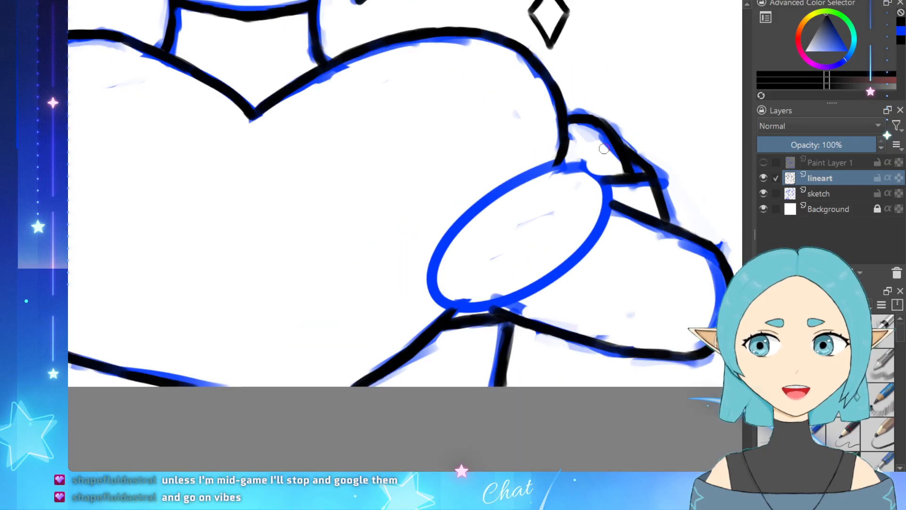
pyautogui.scroll(3, 579, 157)
pyautogui.scroll(3, 578, 158)
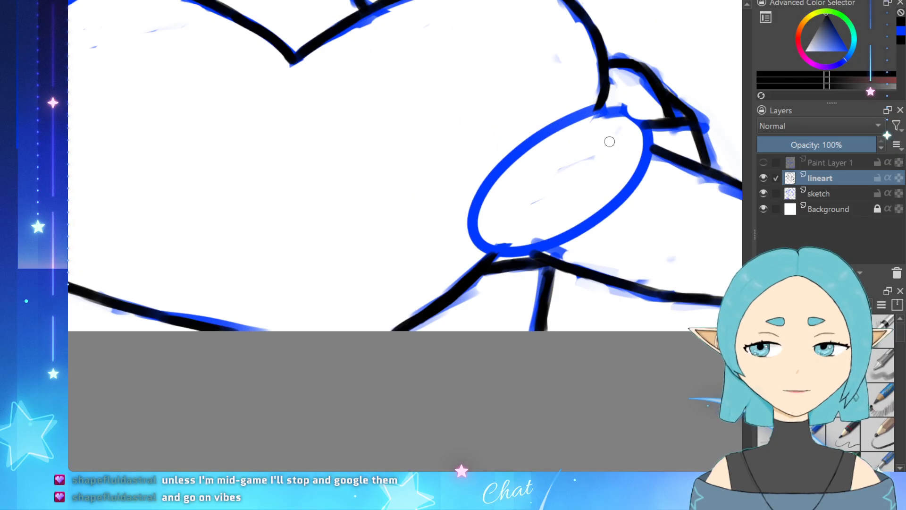
pyautogui.scroll(-3, 465, 151)
pyautogui.scroll(4, 588, 166)
pyautogui.scroll(-1, 588, 166)
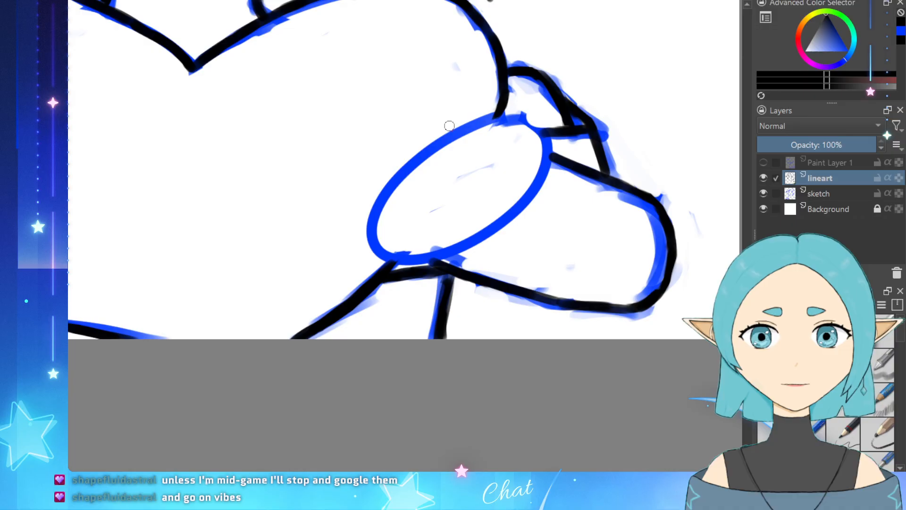
pyautogui.moveTo(447, 122)
pyautogui.mouseDown()
pyautogui.moveTo(505, 119)
pyautogui.moveTo(528, 133)
pyautogui.moveTo(548, 172)
pyautogui.moveTo(519, 214)
pyautogui.mouseUp()
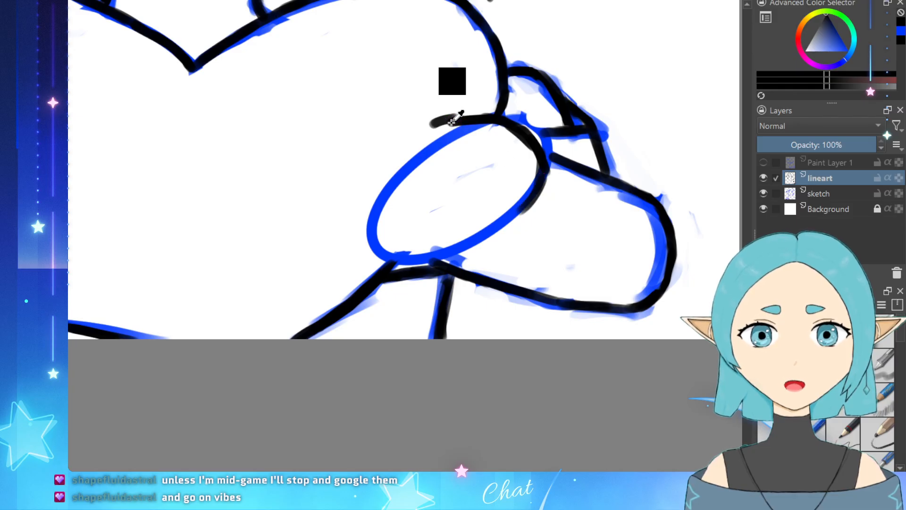
pyautogui.moveTo(449, 121)
pyautogui.mouseDown()
pyautogui.moveTo(394, 155)
pyautogui.moveTo(400, 148)
pyautogui.moveTo(386, 187)
pyautogui.moveTo(383, 170)
pyautogui.moveTo(372, 213)
pyautogui.moveTo(417, 211)
pyautogui.moveTo(391, 242)
pyautogui.moveTo(375, 193)
pyautogui.moveTo(388, 238)
pyautogui.moveTo(472, 250)
pyautogui.moveTo(531, 203)
pyautogui.mouseUp()
pyautogui.hotkey('ctrl', 'z')
pyautogui.moveTo(506, 231)
pyautogui.mouseDown()
pyautogui.moveTo(526, 218)
pyautogui.moveTo(524, 209)
pyautogui.moveTo(502, 237)
pyautogui.mouseUp()
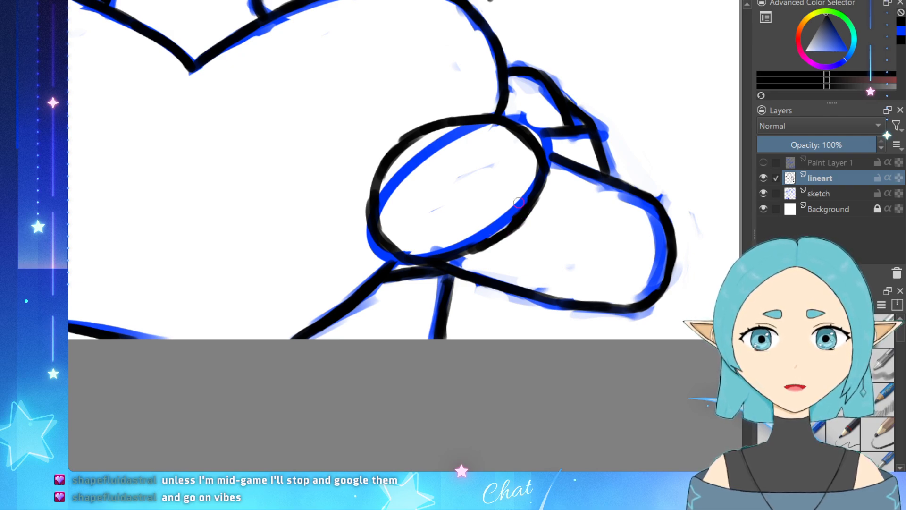
# Step: Smooth and even out the left and upper left edge of the right-side oval's outline
pyautogui.moveTo(381, 226)
pyautogui.mouseDown()
pyautogui.moveTo(380, 198)
pyautogui.moveTo(371, 206)
pyautogui.moveTo(377, 182)
pyautogui.moveTo(412, 141)
pyautogui.moveTo(381, 201)
pyautogui.mouseUp()
pyautogui.press('e')
pyautogui.hotkey('ctrl', 'z')
pyautogui.press('e')
pyautogui.moveTo(390, 168)
pyautogui.mouseDown()
pyautogui.moveTo(381, 189)
pyautogui.moveTo(372, 183)
pyautogui.moveTo(379, 166)
pyautogui.mouseUp()
pyautogui.moveTo(368, 202)
pyautogui.mouseDown()
pyautogui.moveTo(405, 146)
pyautogui.moveTo(387, 174)
pyautogui.moveTo(406, 148)
pyautogui.mouseUp()
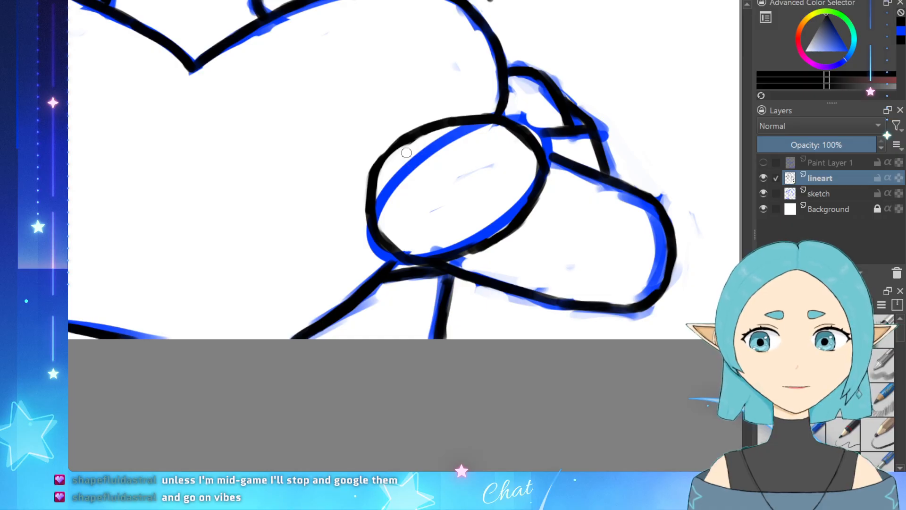
pyautogui.moveTo(374, 165); pyautogui.dragTo(439, 125)
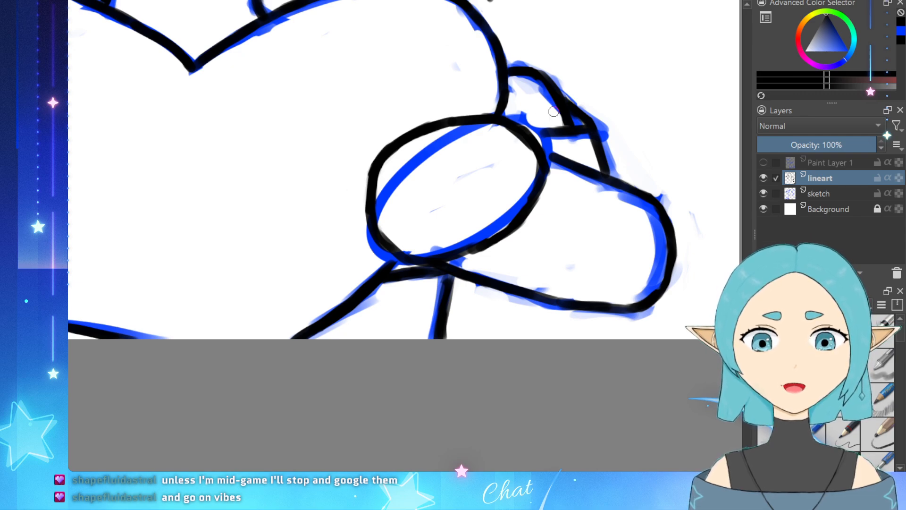
# Step: Smooth the right-side oval's lower right edge and extend the sleeve's upper line until it joins the oval
pyautogui.scroll(3, 449, 208)
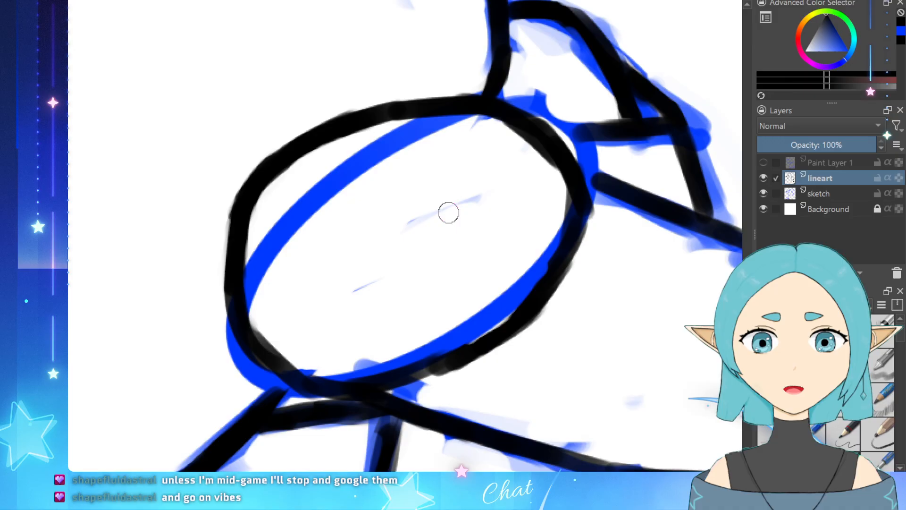
pyautogui.scroll(-2, 426, 295)
pyautogui.scroll(1, 427, 295)
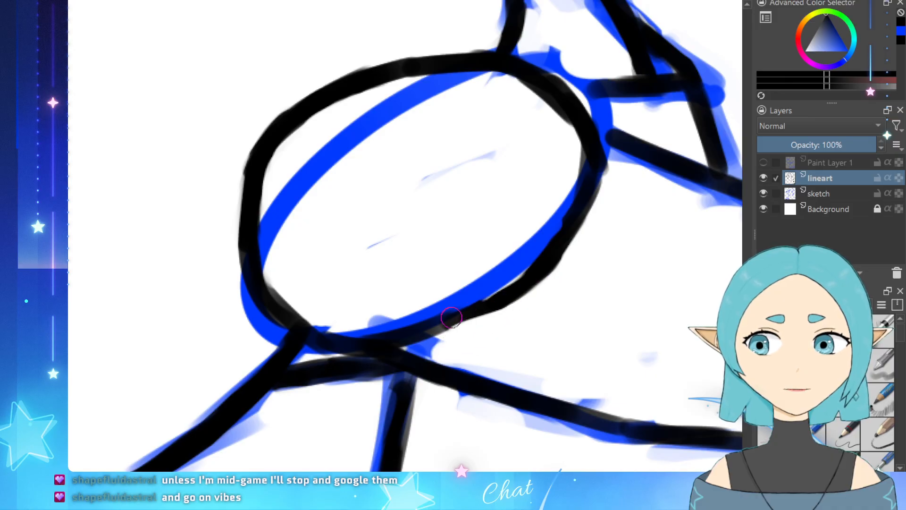
pyautogui.moveTo(462, 303)
pyautogui.mouseDown()
pyautogui.moveTo(502, 293)
pyautogui.moveTo(478, 310)
pyautogui.moveTo(497, 299)
pyautogui.moveTo(574, 223)
pyautogui.moveTo(590, 241)
pyautogui.moveTo(536, 285)
pyautogui.mouseUp()
pyautogui.press('e')
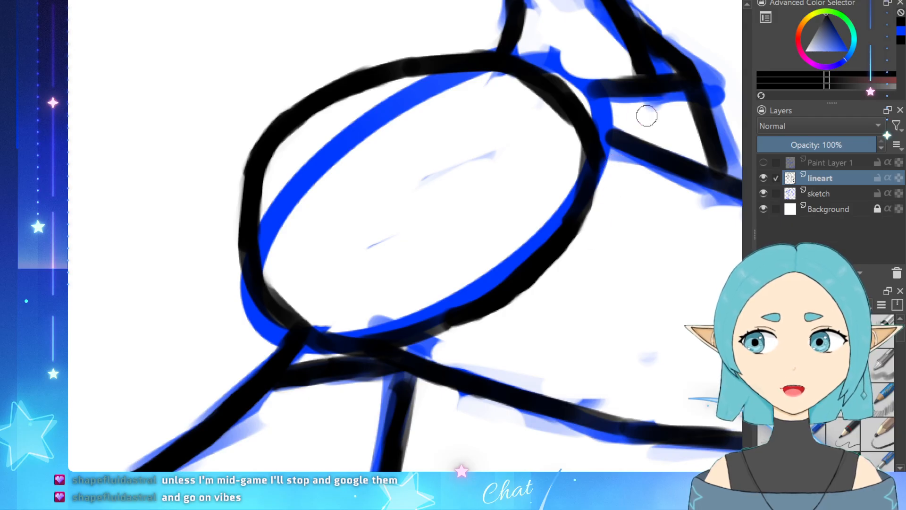
pyautogui.moveTo(590, 126); pyautogui.dragTo(617, 136)
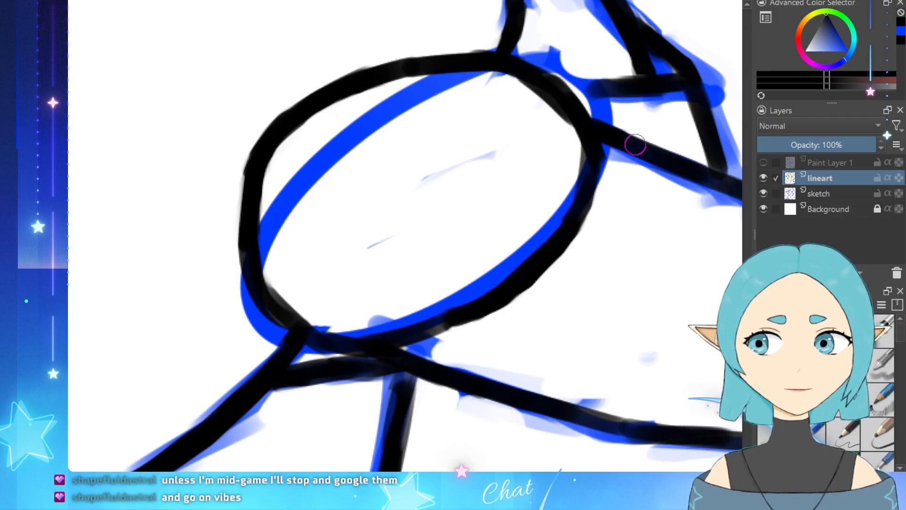
# Step: Ink a short arc at the top of the left-side oval where the heart's outer line meets it
pyautogui.scroll(-7, 596, 160)
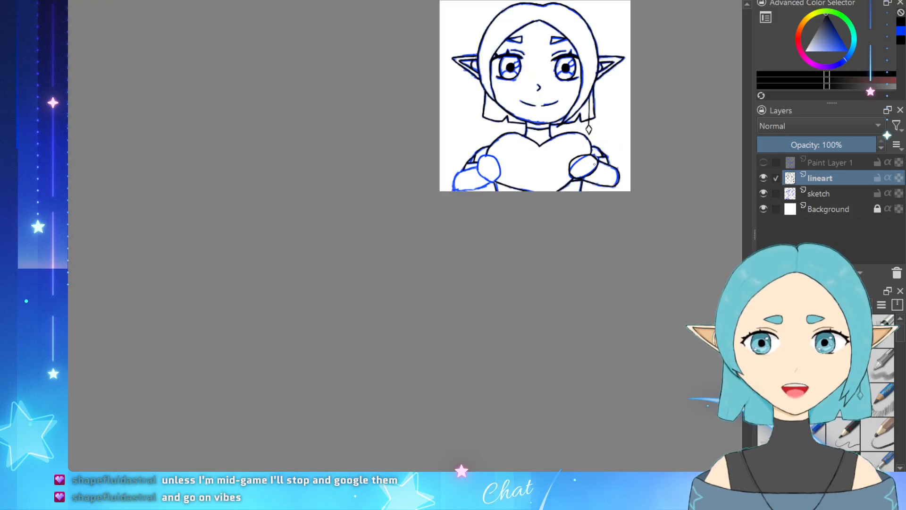
pyautogui.scroll(3, 548, 150)
pyautogui.scroll(1, 541, 173)
pyautogui.scroll(2, 360, 222)
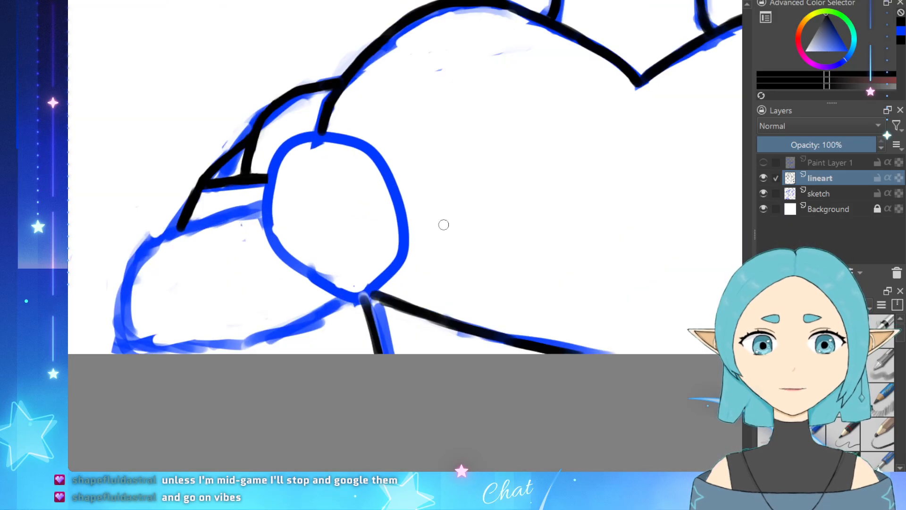
pyautogui.scroll(1, 444, 157)
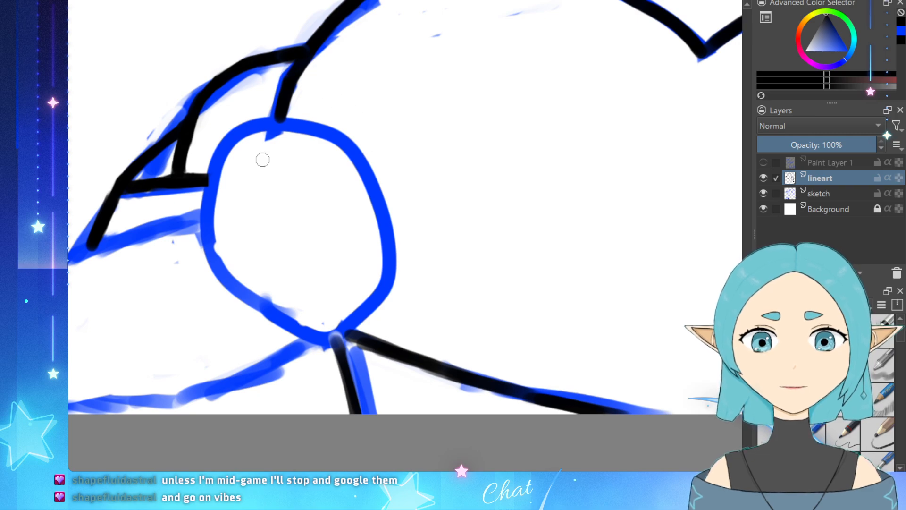
pyautogui.moveTo(237, 139)
pyautogui.mouseDown()
pyautogui.moveTo(291, 120)
pyautogui.moveTo(352, 136)
pyautogui.moveTo(341, 140)
pyautogui.mouseUp()
pyautogui.hotkey('ctrl', 'z')
pyautogui.hotkey('ctrl', 'z')
pyautogui.hotkey('ctrl', 'z')
pyautogui.moveTo(331, 131)
pyautogui.mouseDown()
pyautogui.moveTo(366, 154)
pyautogui.moveTo(372, 169)
pyautogui.mouseUp()
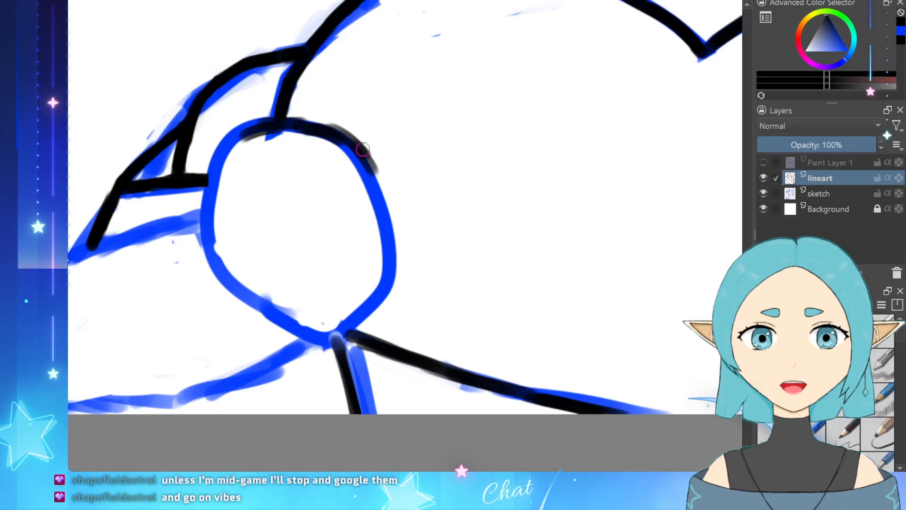
pyautogui.hotkey('ctrl', 'z')
pyautogui.hotkey('ctrl', 'z')
pyautogui.hotkey('ctrl', 'z')
pyautogui.hotkey('ctrl', 'z')
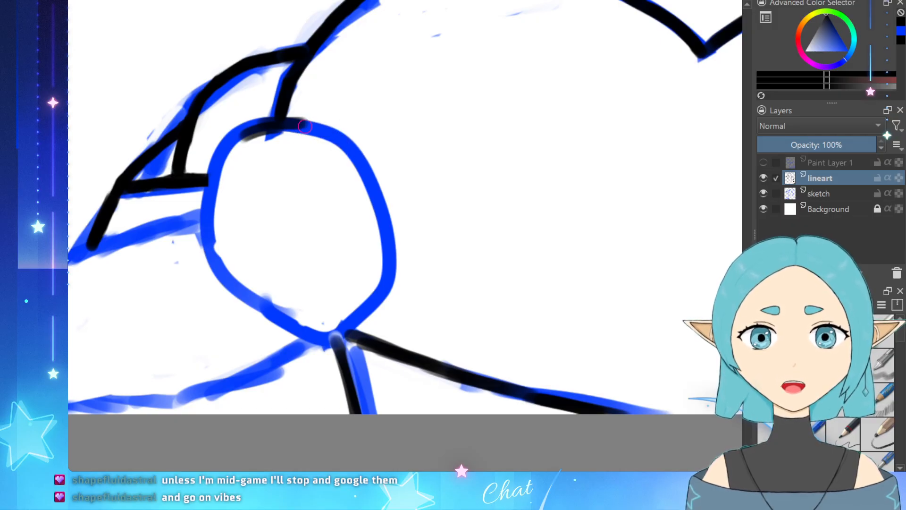
# Step: Ink the upper right curve and right side of the left-side oval, following the blue sketch
pyautogui.moveTo(304, 125)
pyautogui.mouseDown()
pyautogui.moveTo(354, 147)
pyautogui.moveTo(363, 163)
pyautogui.mouseUp()
pyautogui.hotkey('ctrl', 'z')
pyautogui.moveTo(333, 134)
pyautogui.mouseDown()
pyautogui.moveTo(369, 161)
pyautogui.moveTo(380, 198)
pyautogui.mouseUp()
pyautogui.moveTo(356, 169)
pyautogui.mouseDown()
pyautogui.moveTo(388, 227)
pyautogui.moveTo(394, 269)
pyautogui.mouseUp()
pyautogui.moveTo(385, 221); pyautogui.dragTo(388, 289)
# Step: Ink the left-side oval's left and bottom edges, closing the outline at the heart's lower left corner
pyautogui.moveTo(231, 141)
pyautogui.mouseDown()
pyautogui.moveTo(255, 126)
pyautogui.moveTo(215, 177)
pyautogui.moveTo(208, 227)
pyautogui.moveTo(220, 273)
pyautogui.moveTo(279, 325)
pyautogui.moveTo(336, 337)
pyautogui.moveTo(351, 327)
pyautogui.mouseUp()
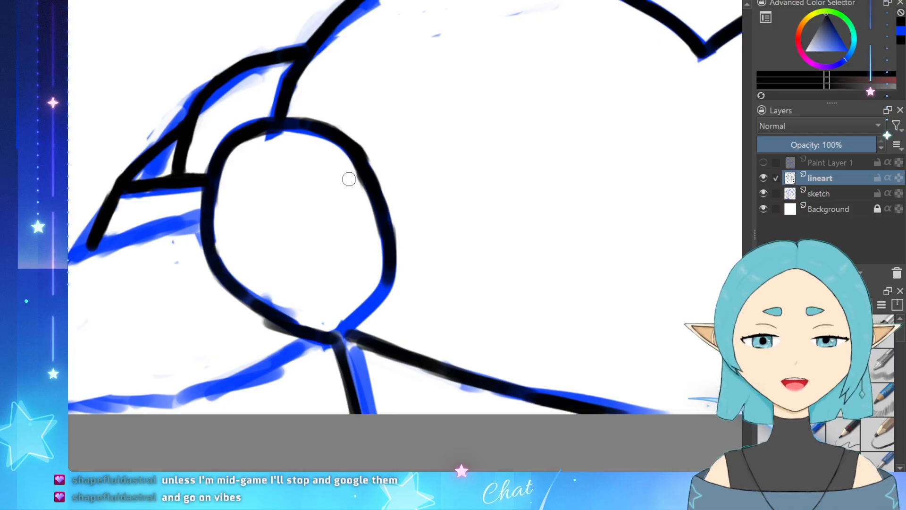
pyautogui.moveTo(358, 203); pyautogui.dragTo(347, 173)
pyautogui.hotkey('ctrl', 'z')
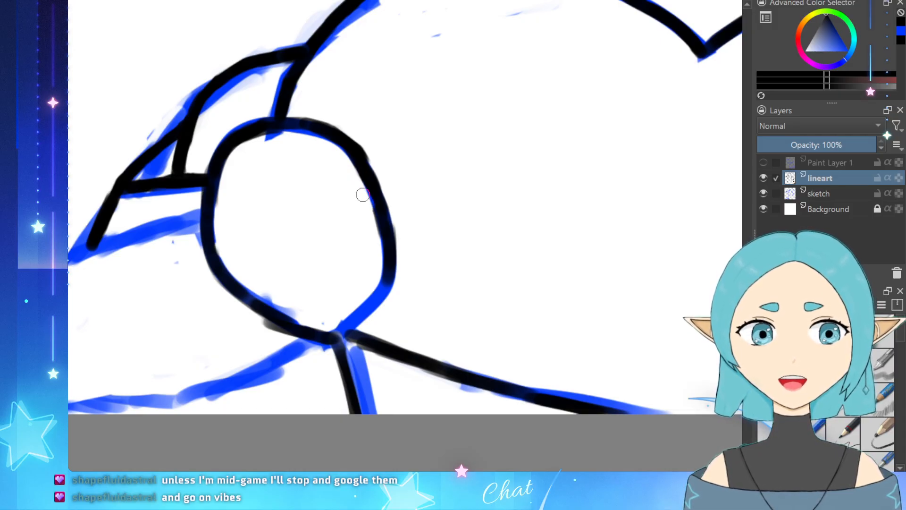
pyautogui.moveTo(337, 340)
pyautogui.mouseDown()
pyautogui.moveTo(390, 281)
pyautogui.moveTo(350, 326)
pyautogui.mouseUp()
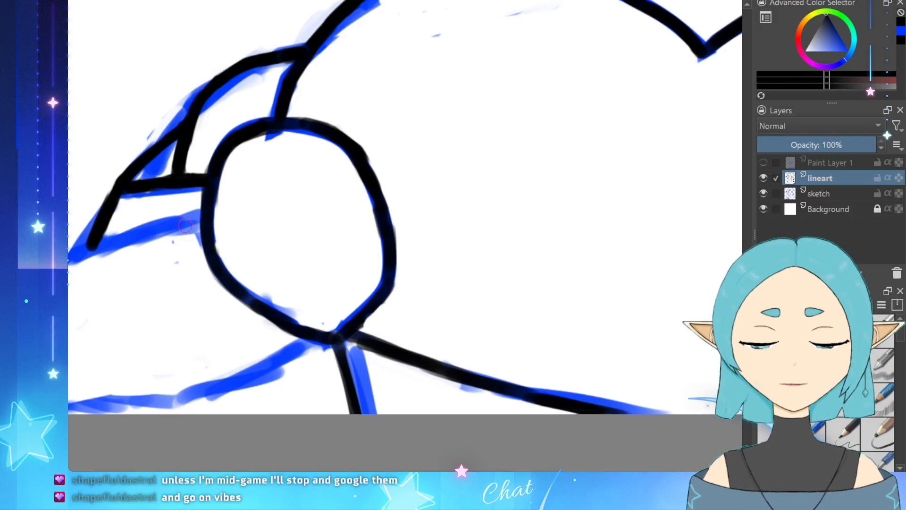
# Step: Ink the left sleeve's upper line from its outer corner to the left edge of the oval
pyautogui.moveTo(74, 261); pyautogui.dragTo(192, 214)
pyautogui.hotkey('ctrl', 'z')
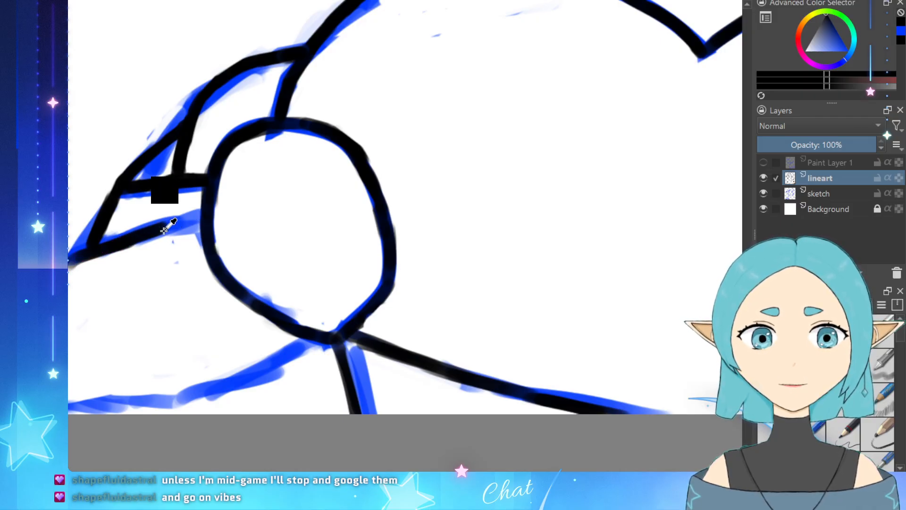
pyautogui.moveTo(148, 234); pyautogui.dragTo(200, 218)
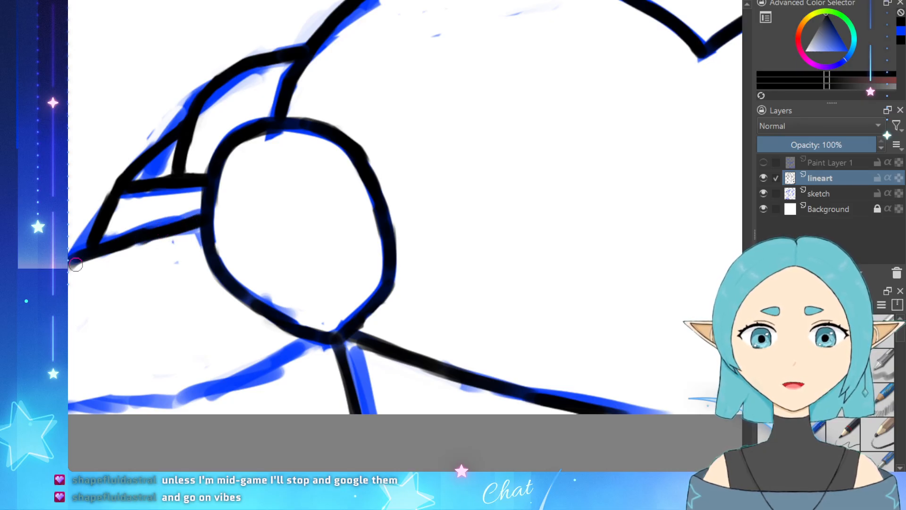
pyautogui.moveTo(76, 265); pyautogui.dragTo(69, 269)
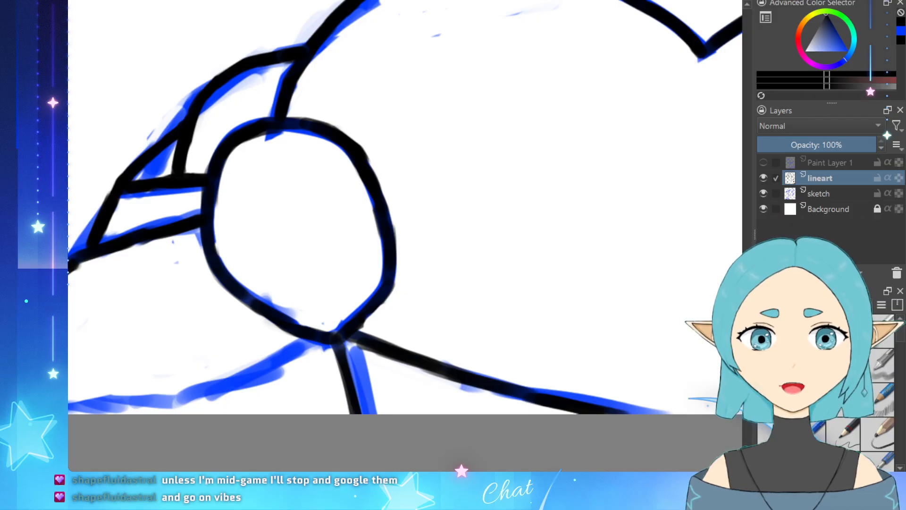
# Step: Ink the left sleeve's lower line in one smooth curve from the canvas bottom to the base of the oval
pyautogui.moveTo(103, 404)
pyautogui.mouseDown()
pyautogui.moveTo(69, 410)
pyautogui.moveTo(194, 374)
pyautogui.mouseUp()
pyautogui.hotkey('ctrl', 'z')
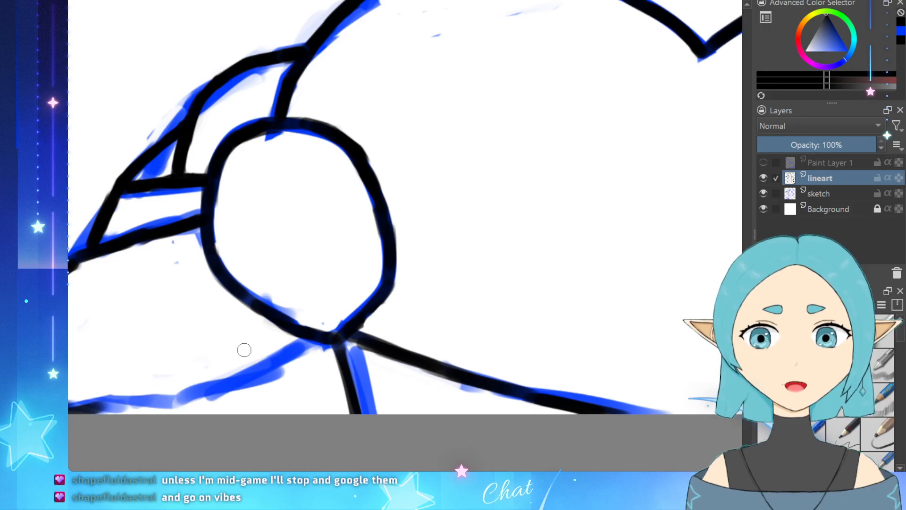
pyautogui.moveTo(100, 408); pyautogui.dragTo(156, 396)
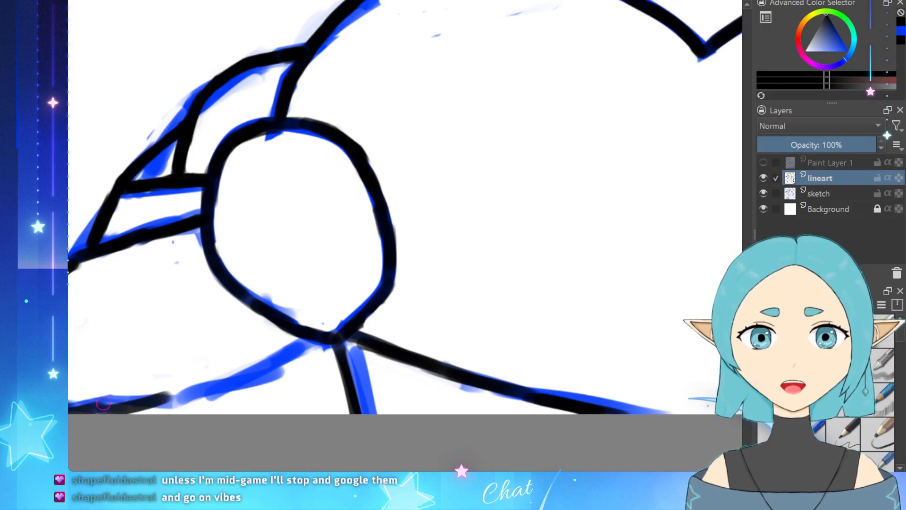
pyautogui.hotkey('ctrl', 'z')
pyautogui.moveTo(101, 408); pyautogui.dragTo(177, 382)
pyautogui.hotkey('ctrl', 'z')
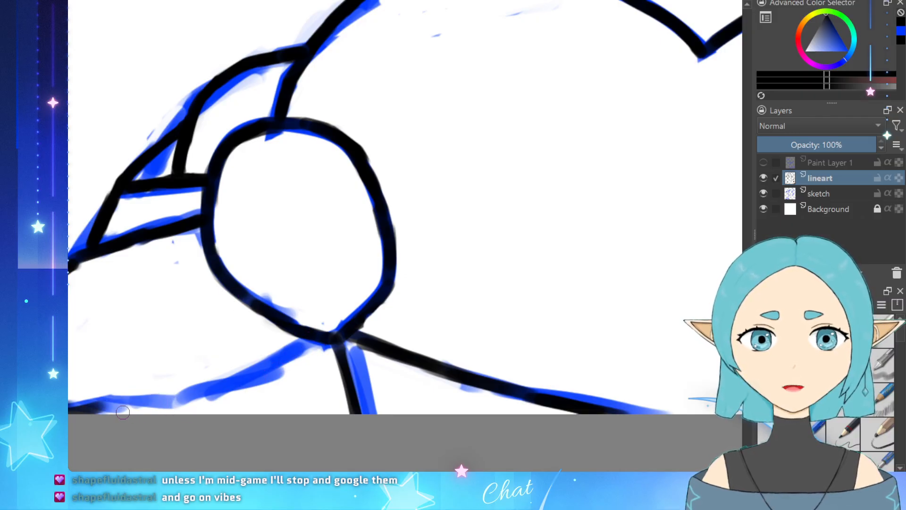
pyautogui.moveTo(96, 412)
pyautogui.mouseDown()
pyautogui.moveTo(232, 375)
pyautogui.moveTo(165, 398)
pyautogui.moveTo(215, 376)
pyautogui.moveTo(211, 386)
pyautogui.moveTo(314, 339)
pyautogui.mouseUp()
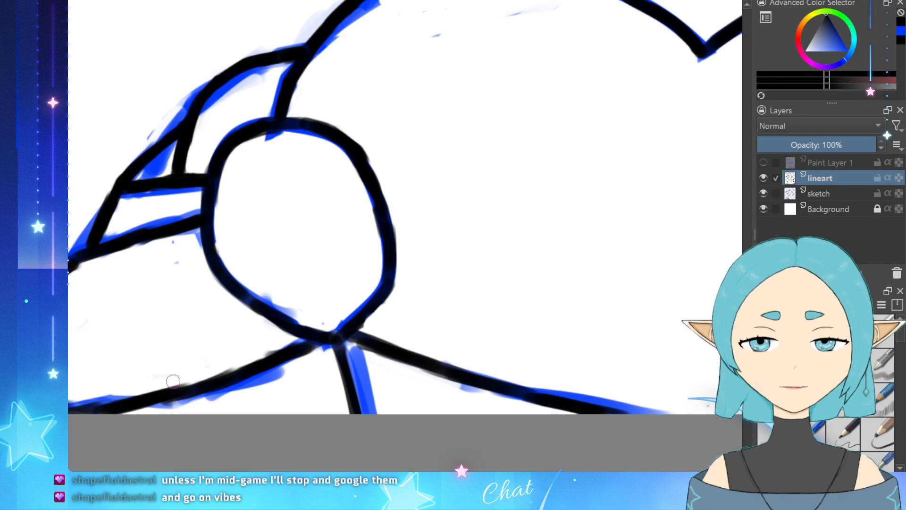
# Step: Even out the thickness and edges of the left sleeve's lower line where it runs up to the oval
pyautogui.moveTo(169, 379); pyautogui.dragTo(196, 371)
pyautogui.hotkey('ctrl', 'z')
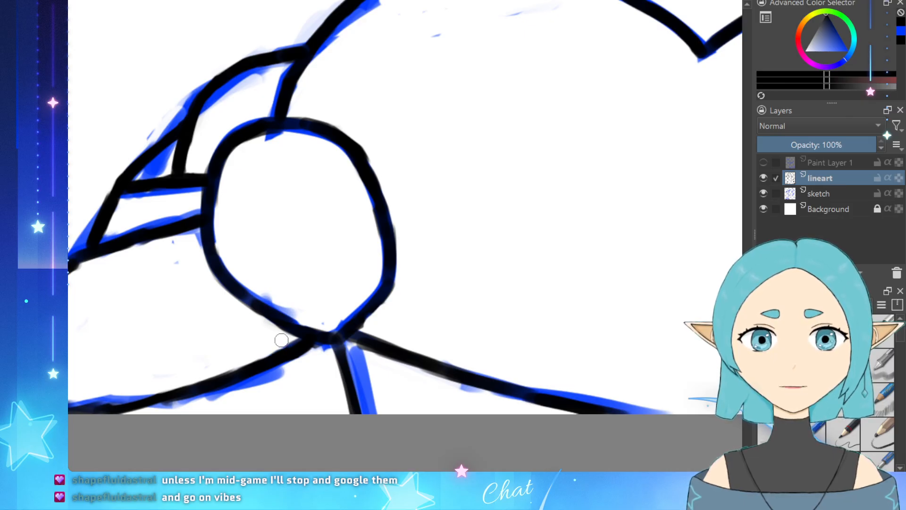
pyautogui.moveTo(283, 338)
pyautogui.mouseDown()
pyautogui.moveTo(259, 351)
pyautogui.moveTo(272, 343)
pyautogui.mouseUp()
pyautogui.hotkey('ctrl', 'z')
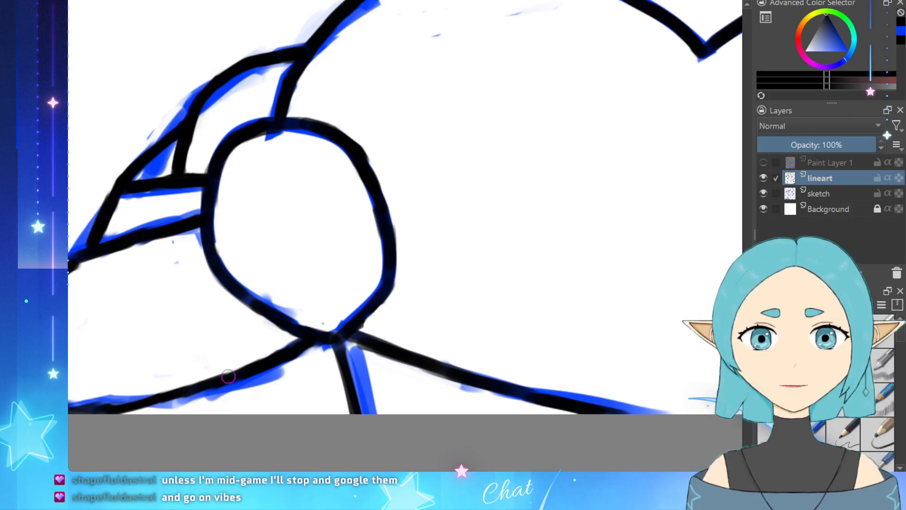
pyautogui.moveTo(218, 379); pyautogui.dragTo(253, 363)
pyautogui.hotkey('ctrl', 'z')
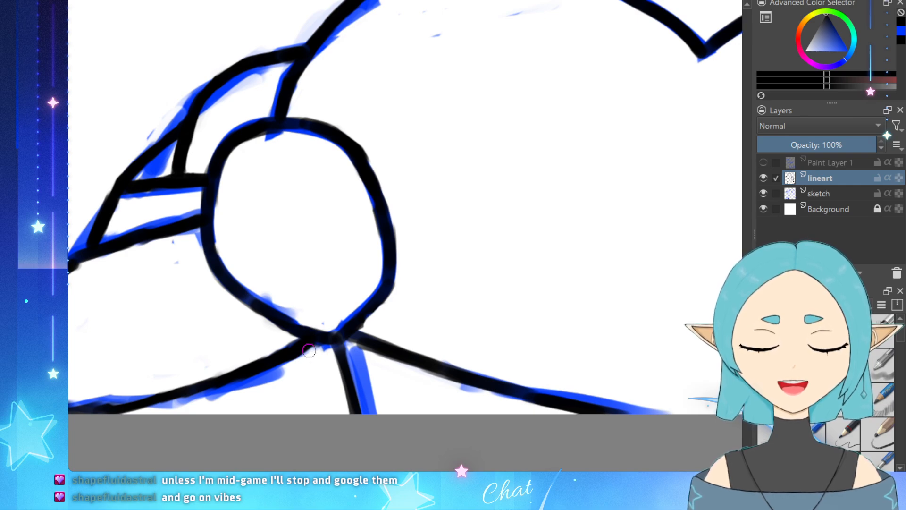
# Step: Review the whole portrait and hide the sketch layer so only the black lineart shows
pyautogui.scroll(-6, 279, 332)
pyautogui.scroll(1, 344, 306)
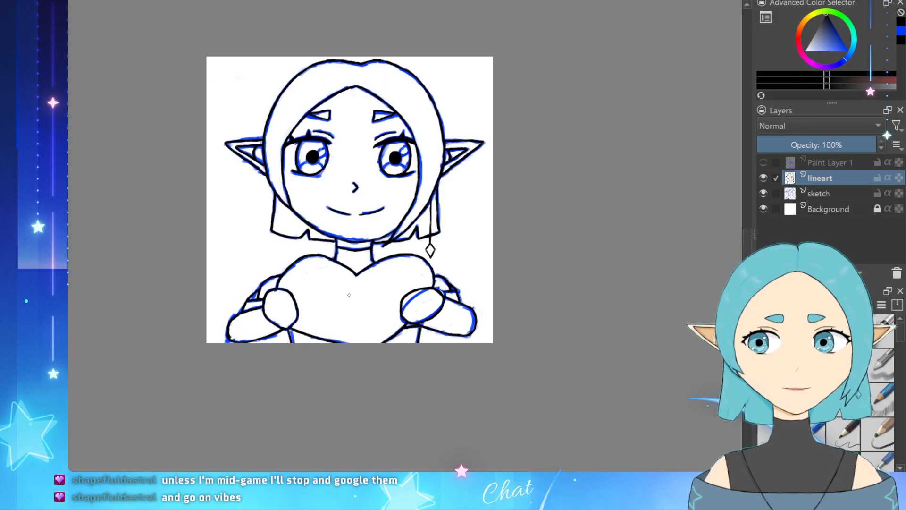
pyautogui.scroll(5, 370, 308)
pyautogui.scroll(-8, 586, 239)
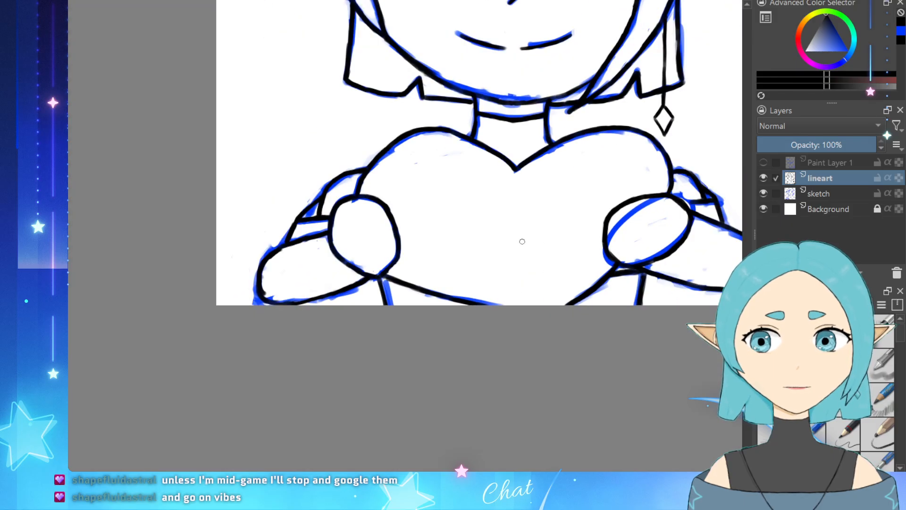
pyautogui.scroll(6, 535, 211)
pyautogui.scroll(-2, 506, 206)
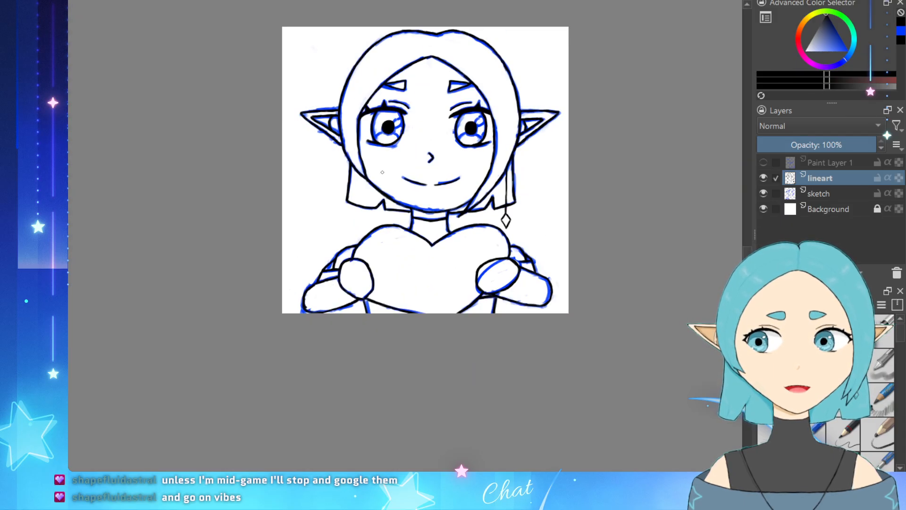
pyautogui.scroll(1, 380, 172)
pyautogui.click(765, 192)
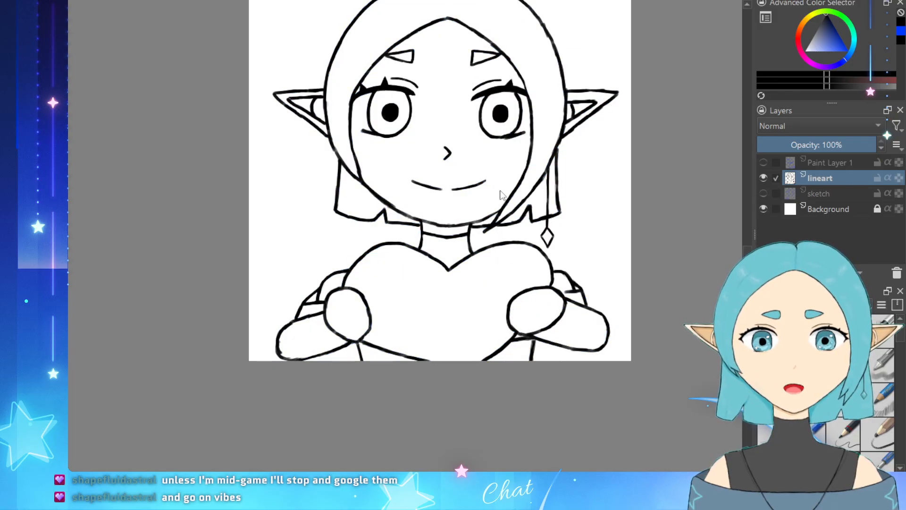
# Step: Darken the faded left part of the jawline with solid black and clean its upper edge
pyautogui.scroll(6, 469, 184)
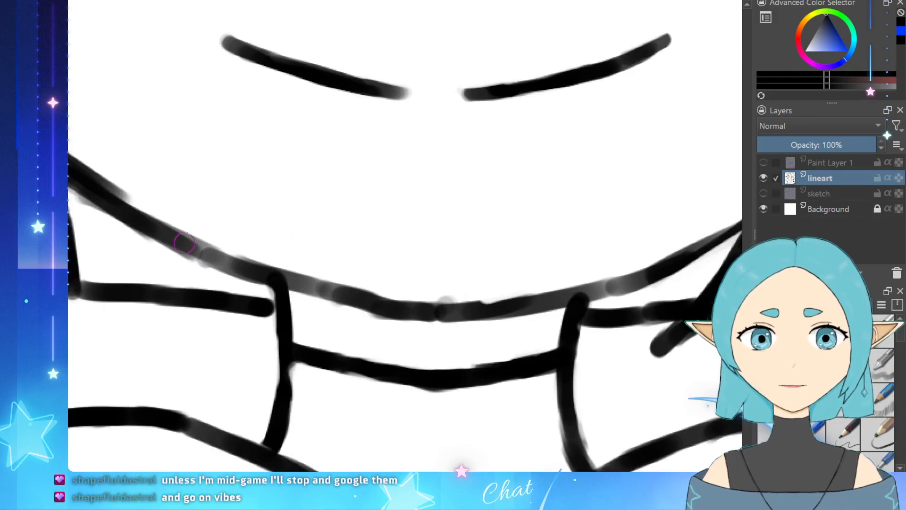
pyautogui.moveTo(196, 249)
pyautogui.mouseDown()
pyautogui.moveTo(181, 246)
pyautogui.moveTo(247, 264)
pyautogui.mouseUp()
pyautogui.press('e')
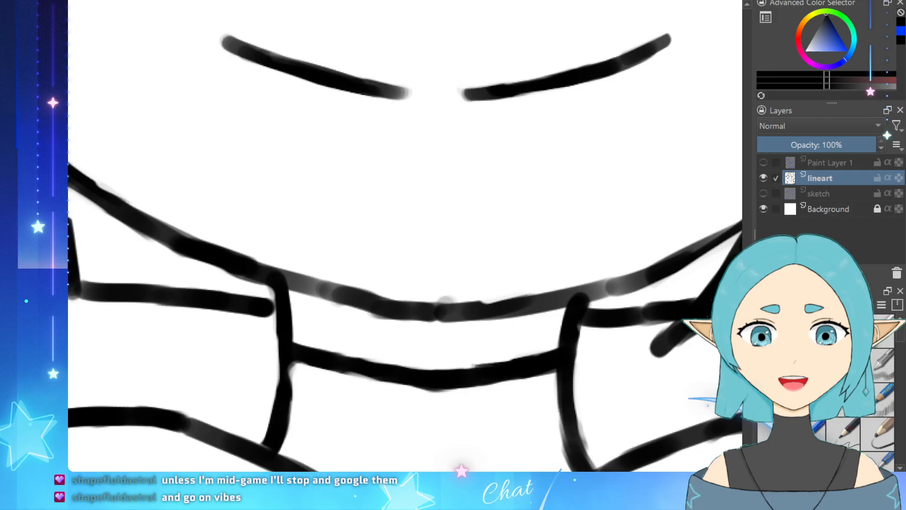
pyautogui.moveTo(71, 167); pyautogui.dragTo(122, 202)
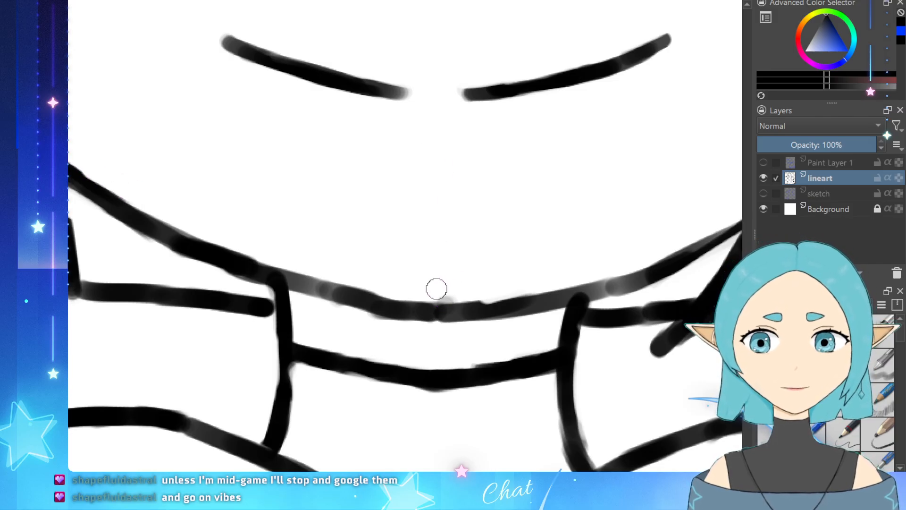
# Step: Darken the faded middle of the jawline above the neck with solid black and even out its edges
pyautogui.moveTo(299, 282)
pyautogui.mouseDown()
pyautogui.moveTo(283, 279)
pyautogui.moveTo(370, 317)
pyautogui.moveTo(364, 281)
pyautogui.moveTo(380, 304)
pyautogui.mouseUp()
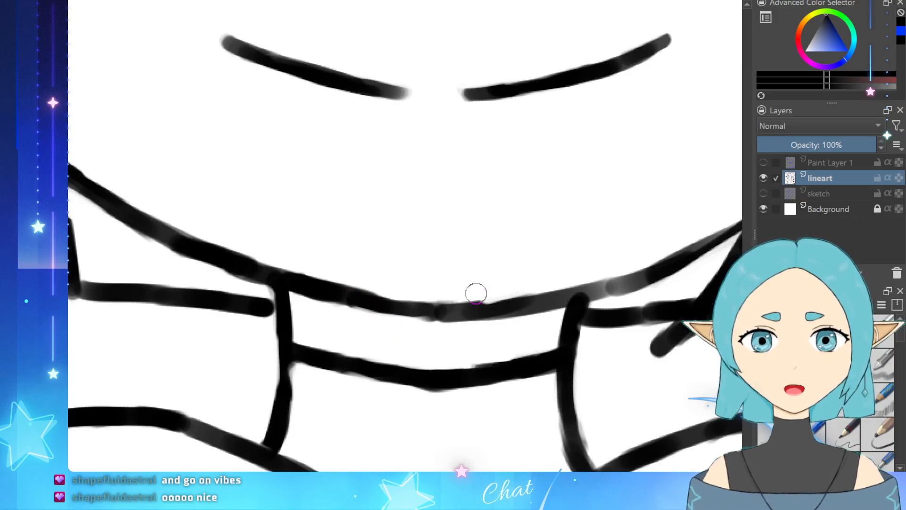
pyautogui.moveTo(378, 304); pyautogui.dragTo(451, 312)
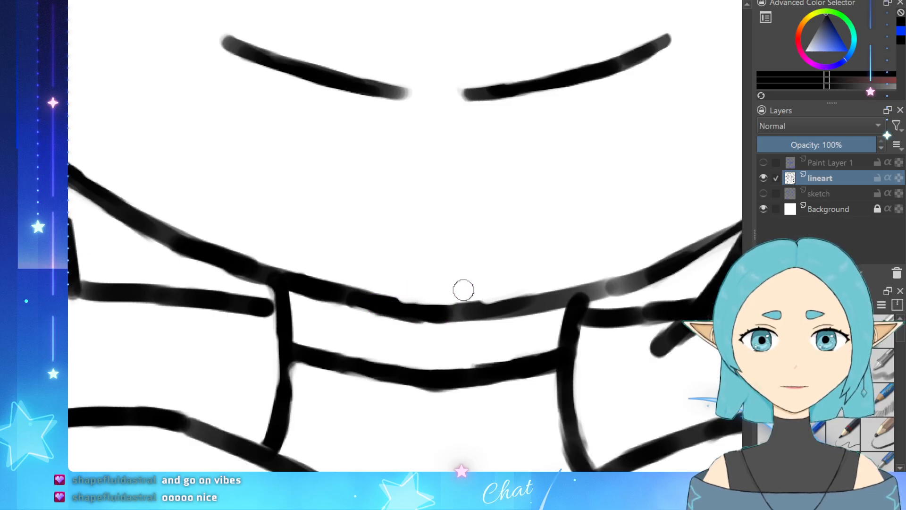
pyautogui.moveTo(480, 312)
pyautogui.mouseDown()
pyautogui.moveTo(494, 312)
pyautogui.moveTo(470, 297)
pyautogui.mouseUp()
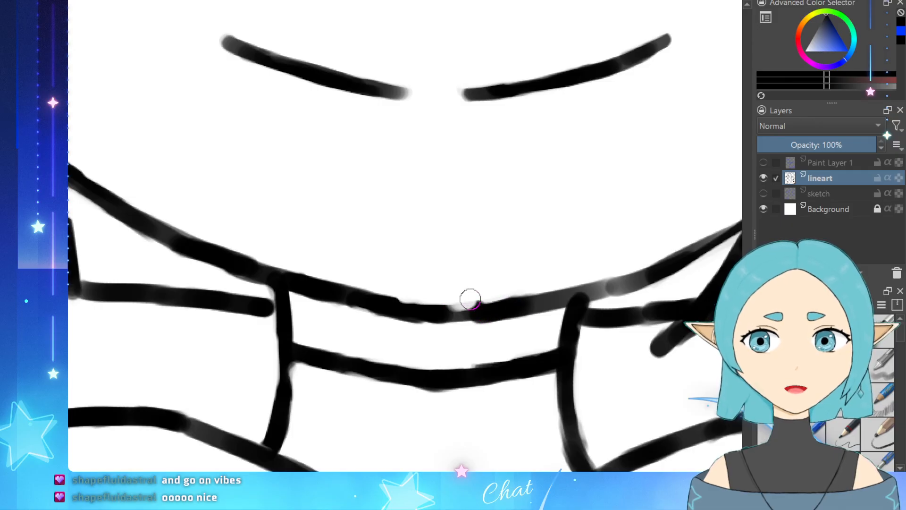
pyautogui.hotkey('ctrl', 'z')
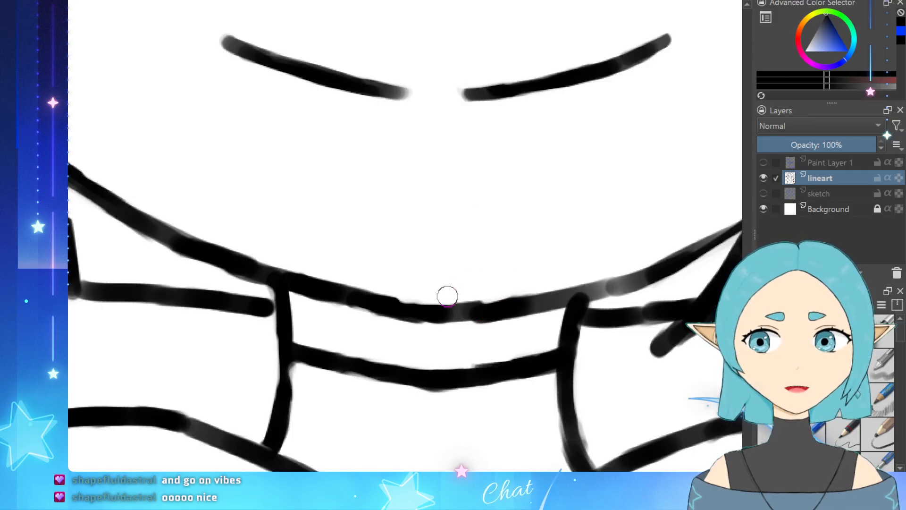
pyautogui.moveTo(388, 289); pyautogui.dragTo(358, 285)
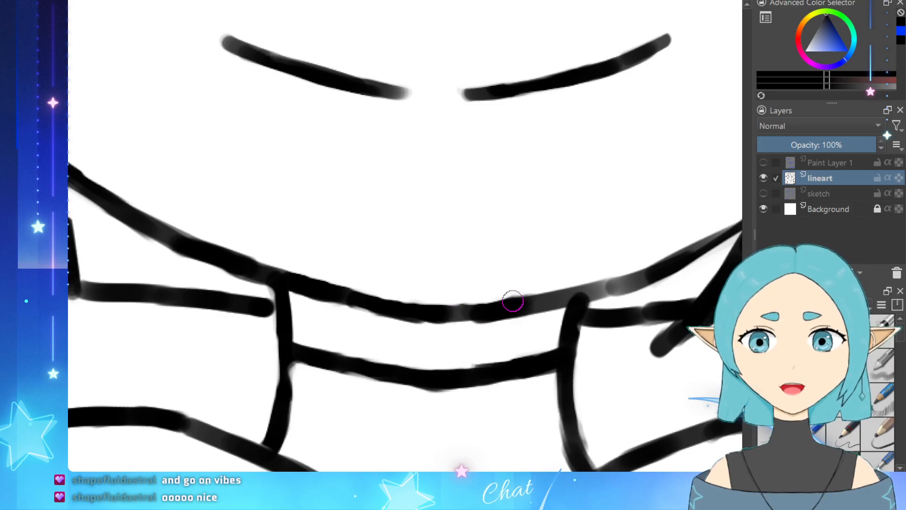
pyautogui.moveTo(465, 322)
pyautogui.mouseDown()
pyautogui.moveTo(478, 315)
pyautogui.moveTo(467, 316)
pyautogui.mouseUp()
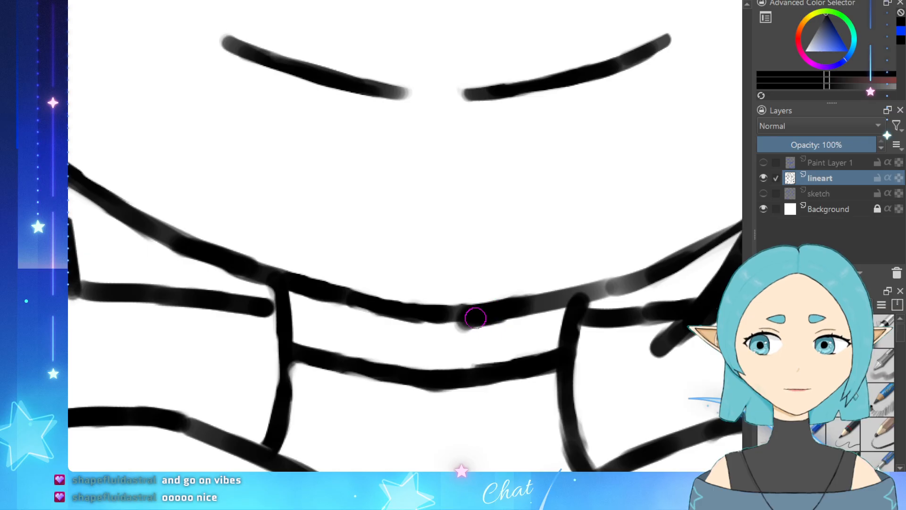
# Step: Smooth the lowest point of the chin line and remove the stray marks around it
pyautogui.moveTo(522, 286); pyautogui.dragTo(449, 302)
pyautogui.hotkey('ctrl', 'z')
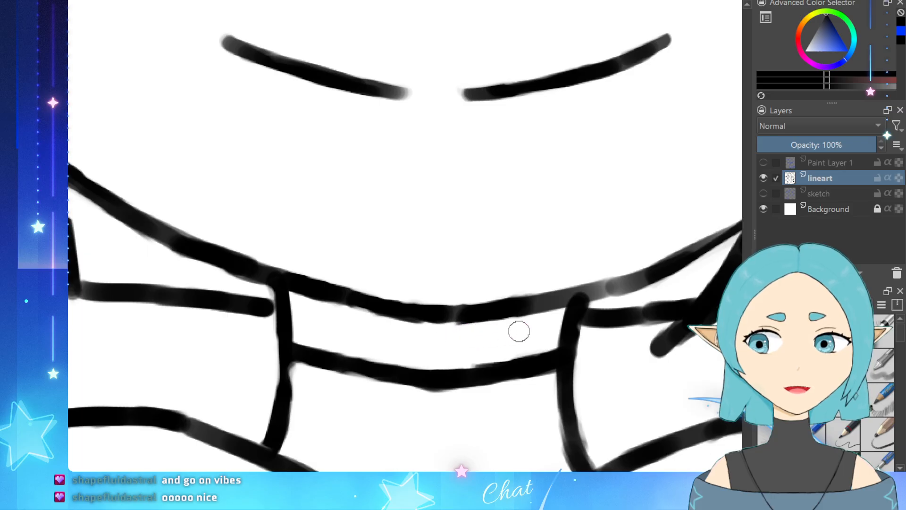
pyautogui.moveTo(416, 321)
pyautogui.mouseDown()
pyautogui.moveTo(442, 325)
pyautogui.moveTo(413, 314)
pyautogui.moveTo(475, 311)
pyautogui.moveTo(427, 341)
pyautogui.mouseUp()
pyautogui.hotkey('ctrl', 'z')
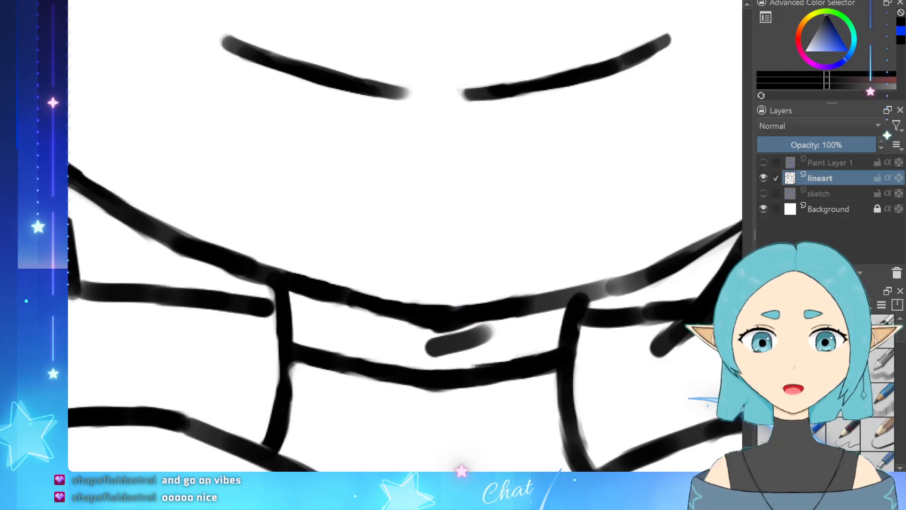
pyautogui.hotkey('ctrl', 'z')
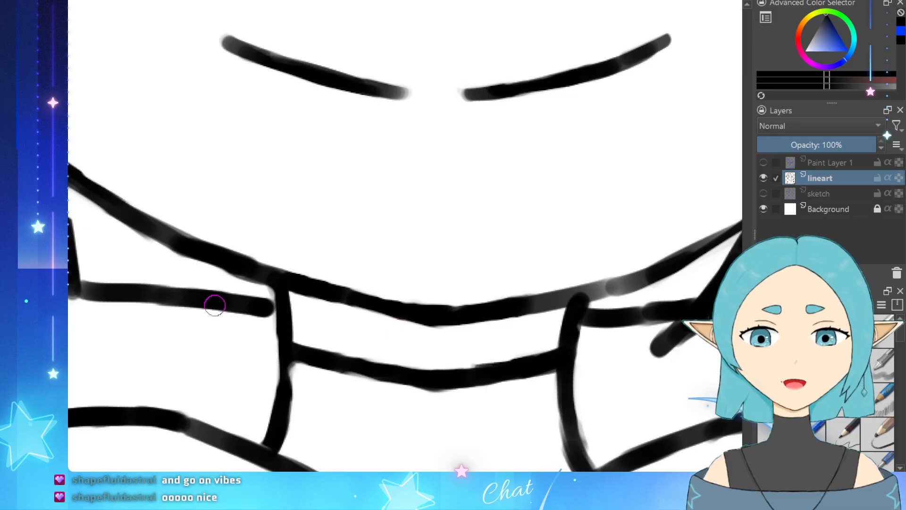
# Step: Join the left hair's bottom line to the neck line and undo the stray stroke above the jaw
pyautogui.moveTo(273, 290)
pyautogui.mouseDown()
pyautogui.moveTo(263, 310)
pyautogui.moveTo(262, 297)
pyautogui.moveTo(267, 321)
pyautogui.moveTo(268, 313)
pyautogui.moveTo(244, 305)
pyautogui.moveTo(269, 306)
pyautogui.moveTo(245, 305)
pyautogui.moveTo(286, 289)
pyautogui.mouseUp()
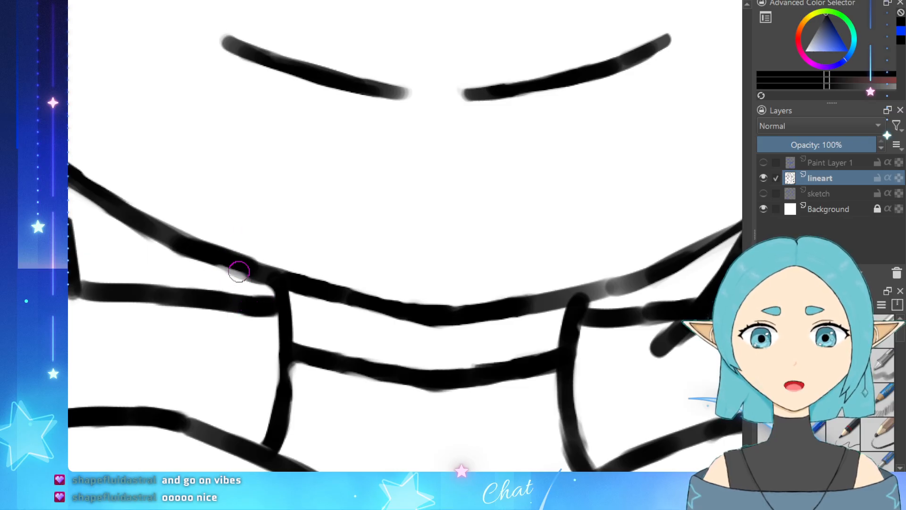
pyautogui.moveTo(241, 246); pyautogui.dragTo(272, 250)
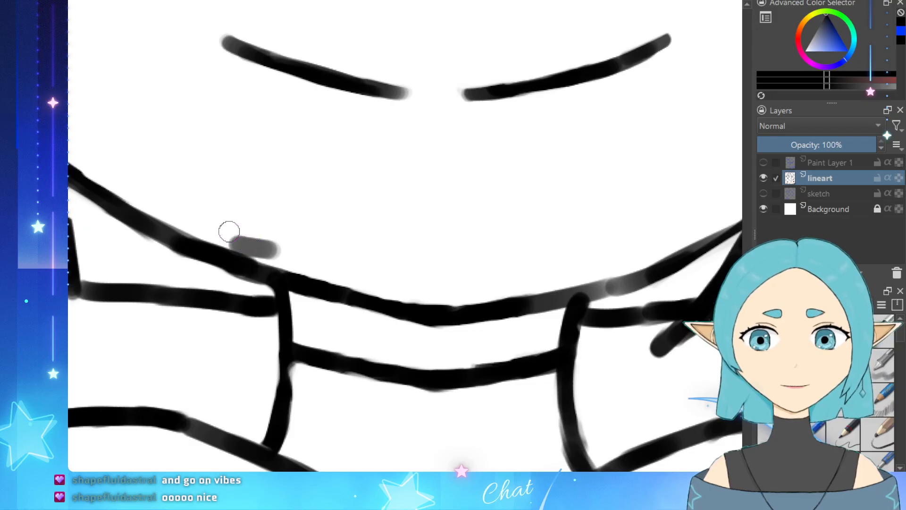
pyautogui.hotkey('ctrl', 'z')
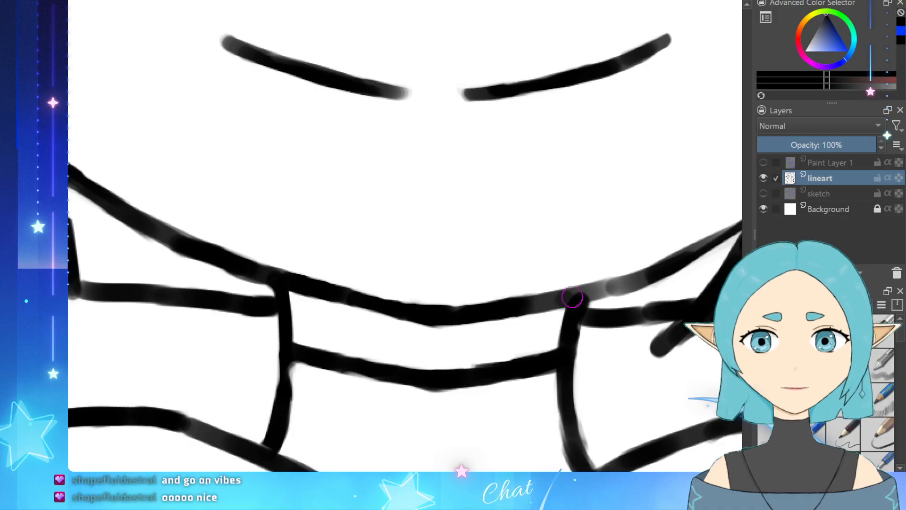
# Step: Darken the right part of the jawline and the hair's bottom line just beneath it with solid black
pyautogui.moveTo(596, 290); pyautogui.dragTo(653, 283)
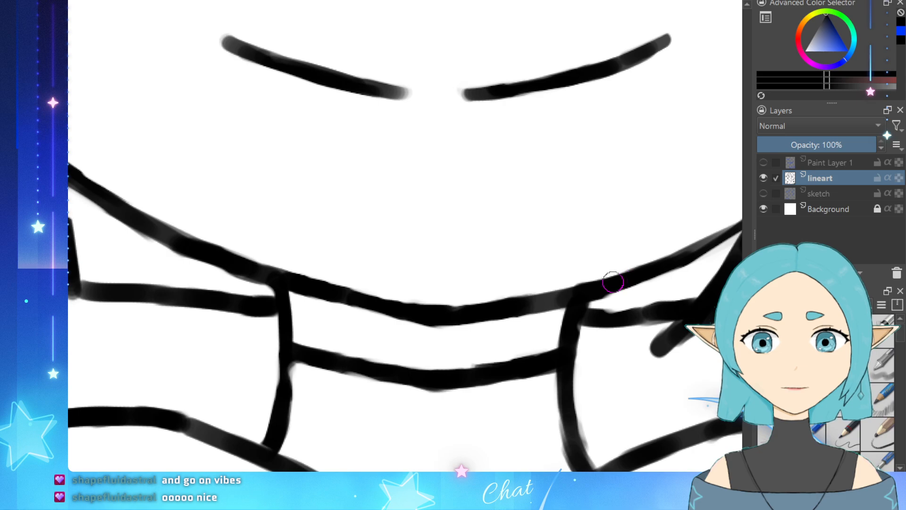
pyautogui.moveTo(614, 285)
pyautogui.mouseDown()
pyautogui.moveTo(711, 240)
pyautogui.moveTo(609, 263)
pyautogui.moveTo(687, 227)
pyautogui.mouseUp()
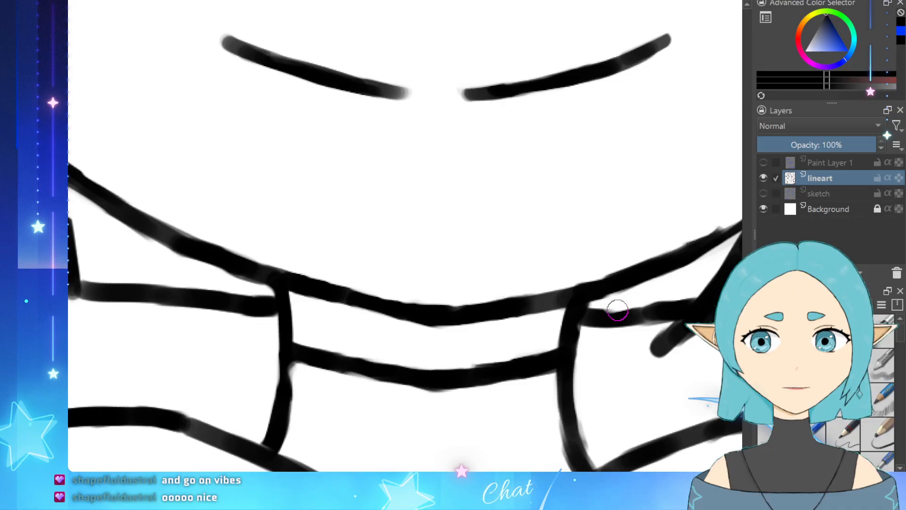
pyautogui.moveTo(605, 317); pyautogui.dragTo(667, 303)
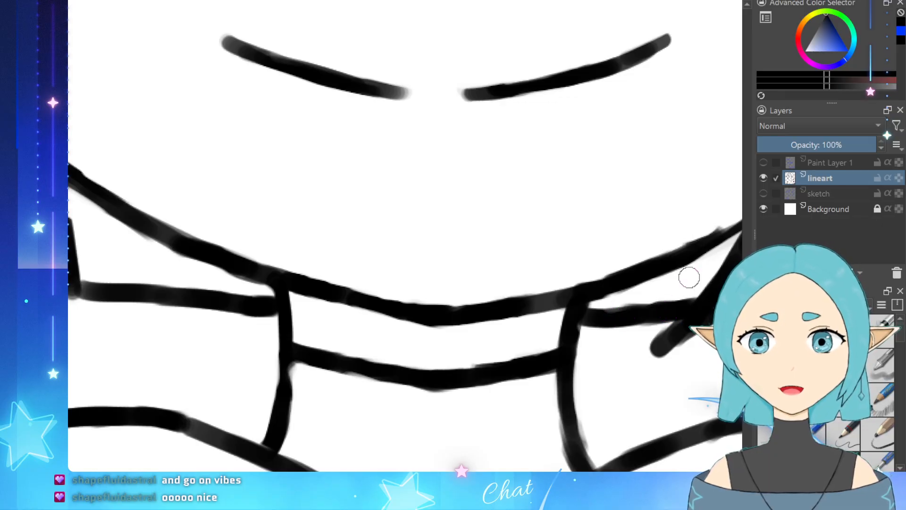
# Step: Thicken the jawline's right end and blend it cleanly into the line running down the side of the face
pyautogui.scroll(-6, 666, 321)
pyautogui.scroll(6, 657, 281)
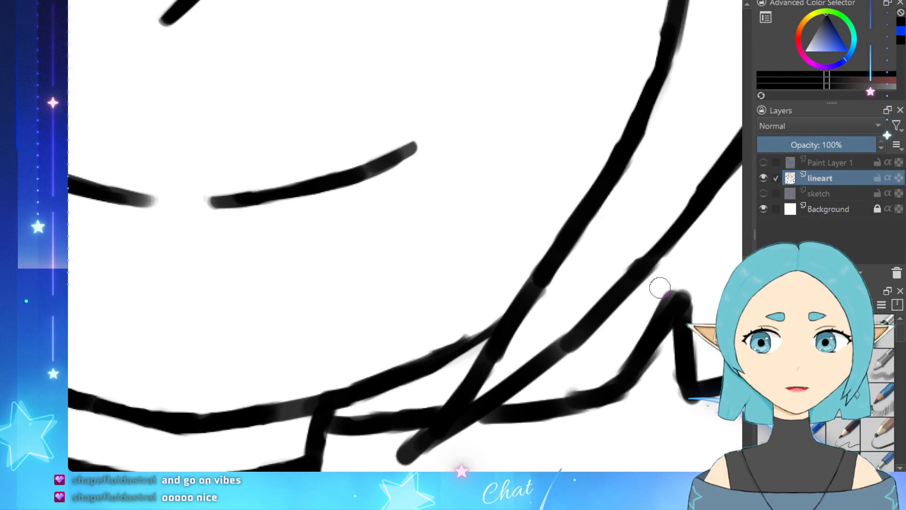
pyautogui.moveTo(465, 343); pyautogui.dragTo(494, 327)
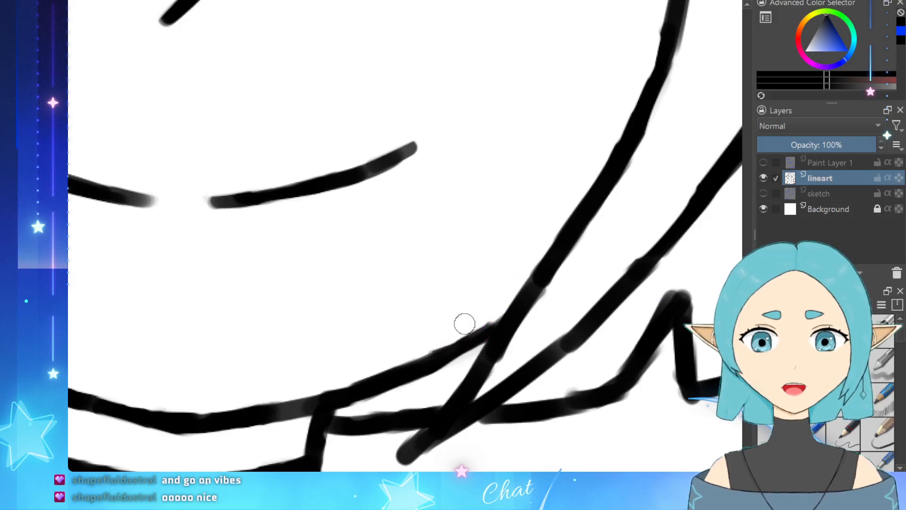
pyautogui.moveTo(440, 357); pyautogui.dragTo(522, 300)
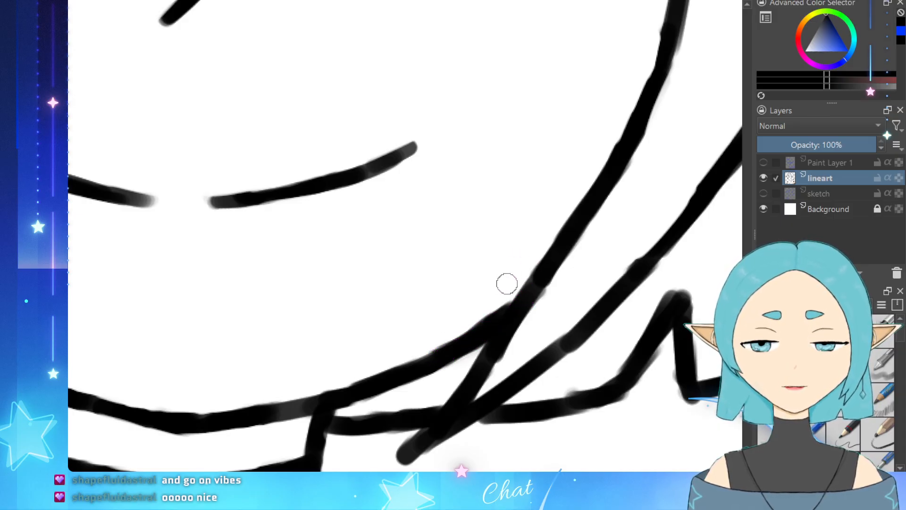
pyautogui.moveTo(559, 286); pyautogui.dragTo(535, 306)
pyautogui.moveTo(525, 344); pyautogui.dragTo(509, 359)
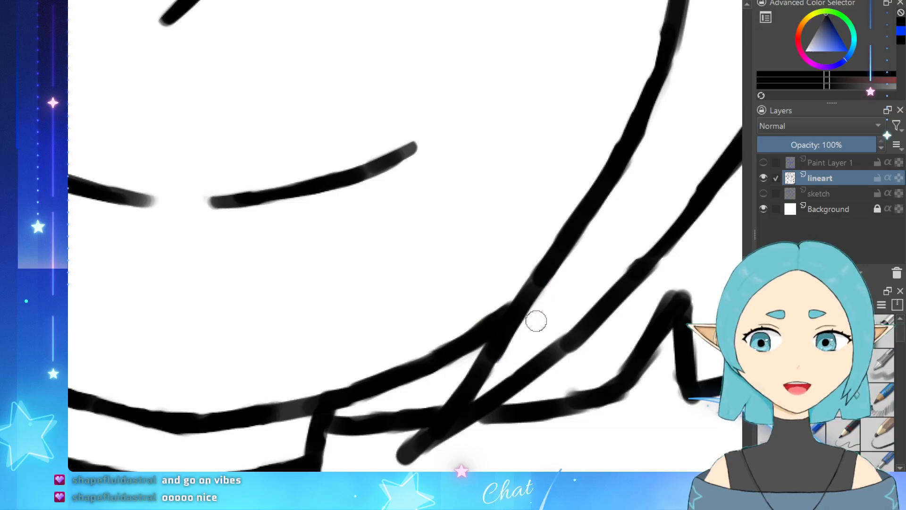
# Step: Thin the lower end of the right face line where it continues below the jaw, undoing unwanted strokes
pyautogui.moveTo(537, 320)
pyautogui.mouseDown()
pyautogui.moveTo(513, 346)
pyautogui.moveTo(537, 314)
pyautogui.moveTo(470, 399)
pyautogui.mouseUp()
pyautogui.moveTo(459, 432)
pyautogui.mouseDown()
pyautogui.moveTo(510, 397)
pyautogui.moveTo(481, 402)
pyautogui.moveTo(505, 380)
pyautogui.mouseUp()
pyautogui.hotkey('ctrl', 'z')
pyautogui.hotkey('ctrl', 'z')
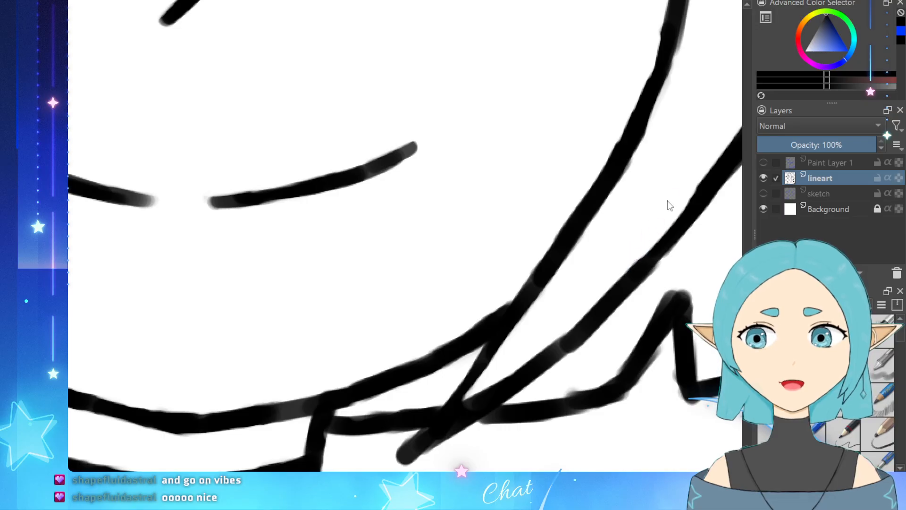
# Step: Fill the faded gap in the right hair line beside the earring's top and clean the line's lower edge
pyautogui.scroll(-4, 583, 220)
pyautogui.scroll(4, 659, 211)
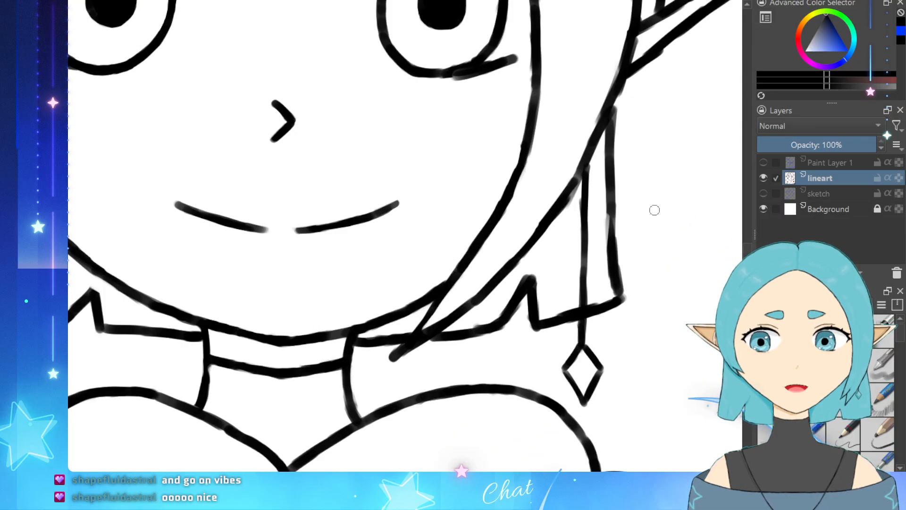
pyautogui.scroll(1, 625, 172)
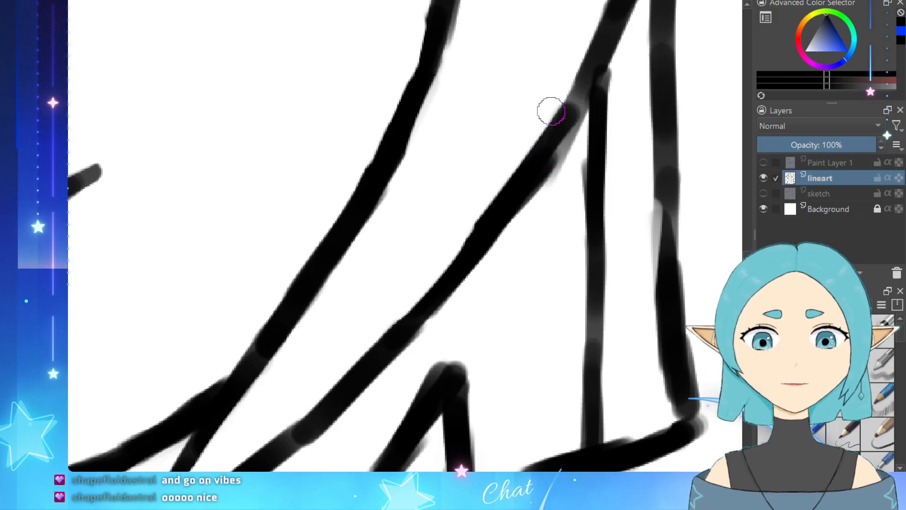
pyautogui.moveTo(590, 84); pyautogui.dragTo(562, 135)
pyautogui.moveTo(562, 135); pyautogui.dragTo(587, 87)
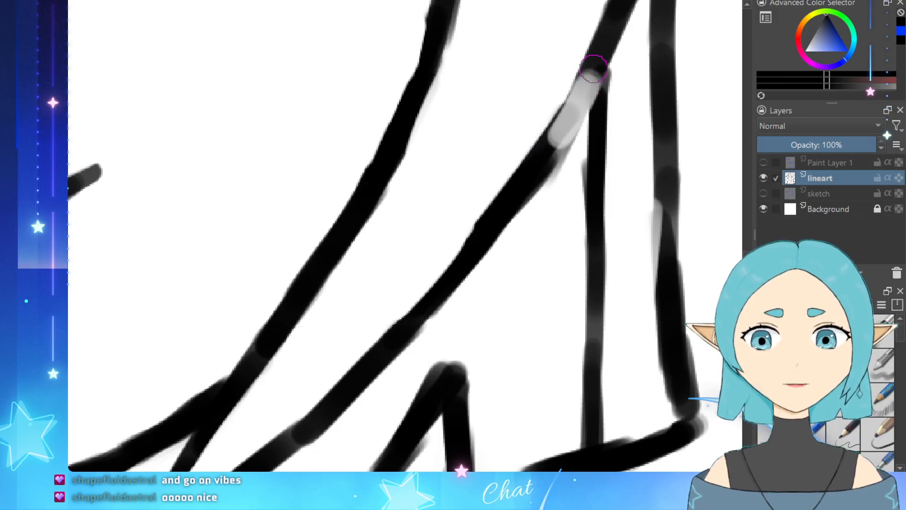
pyautogui.moveTo(554, 134)
pyautogui.mouseDown()
pyautogui.moveTo(593, 79)
pyautogui.moveTo(543, 147)
pyautogui.mouseUp()
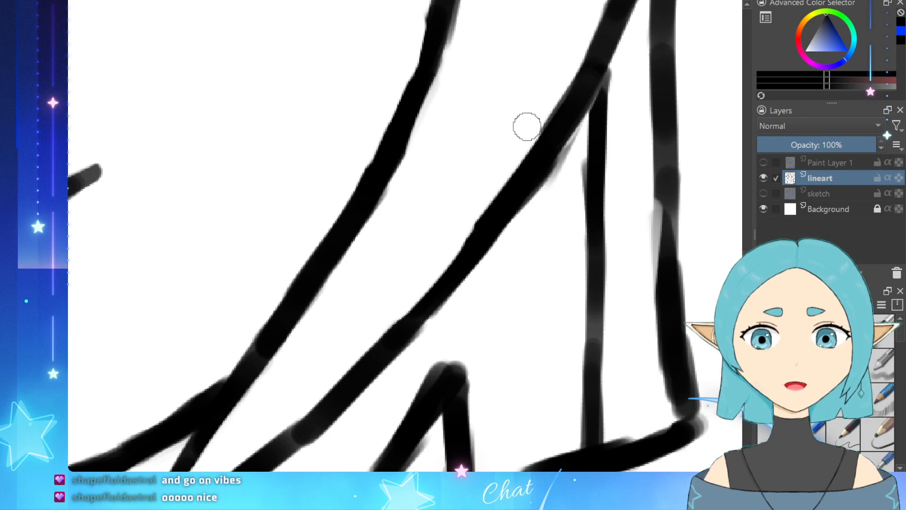
pyautogui.hotkey('ctrl', 'z')
pyautogui.hotkey('ctrl', 'shift', 'z')
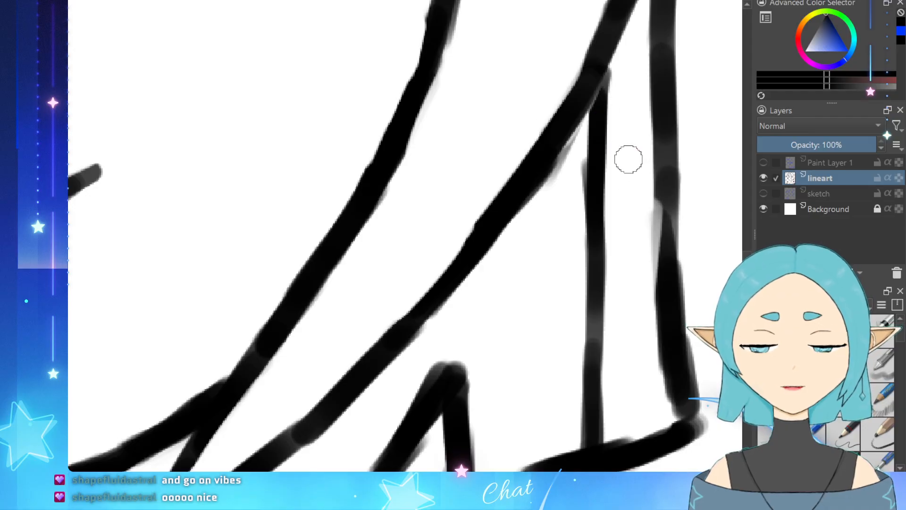
pyautogui.moveTo(562, 171)
pyautogui.mouseDown()
pyautogui.moveTo(587, 132)
pyautogui.moveTo(572, 156)
pyautogui.mouseUp()
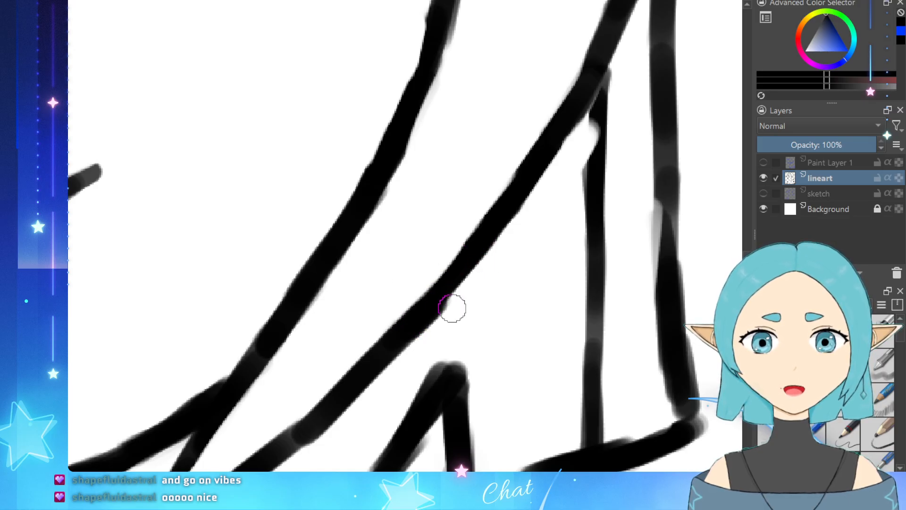
pyautogui.moveTo(465, 302); pyautogui.dragTo(407, 359)
# Step: Rebuild the top of the earring's hanging line in black so it meets the hair line neatly
pyautogui.moveTo(594, 109)
pyautogui.mouseDown()
pyautogui.moveTo(595, 129)
pyautogui.moveTo(601, 111)
pyautogui.mouseUp()
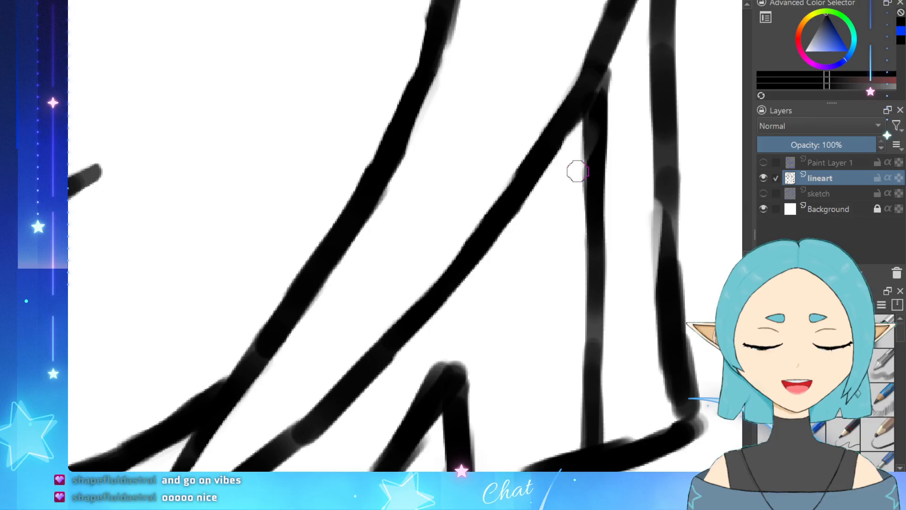
pyautogui.moveTo(612, 74)
pyautogui.mouseDown()
pyautogui.moveTo(607, 121)
pyautogui.moveTo(613, 115)
pyautogui.mouseUp()
pyautogui.keyDown('ctrl'); pyautogui.click(615, 103); pyautogui.keyUp('ctrl')
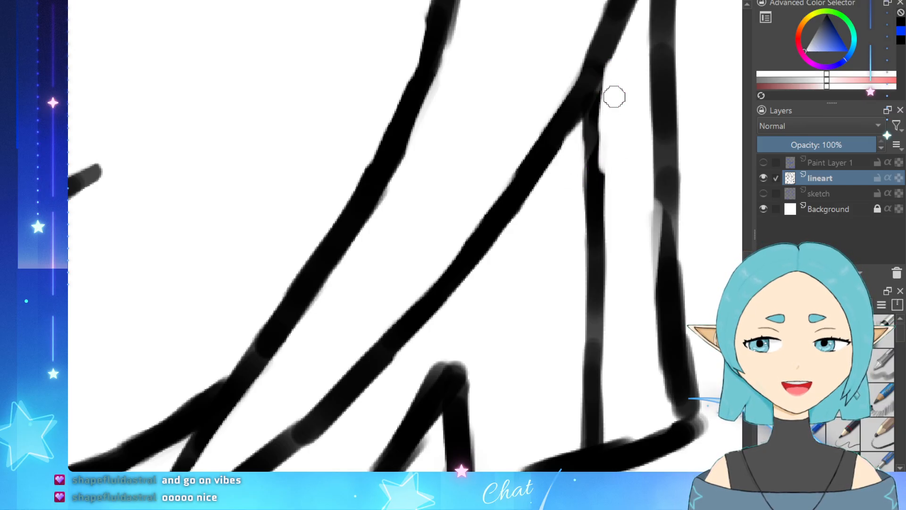
pyautogui.keyDown('ctrl'); pyautogui.click(608, 45); pyautogui.keyUp('ctrl')
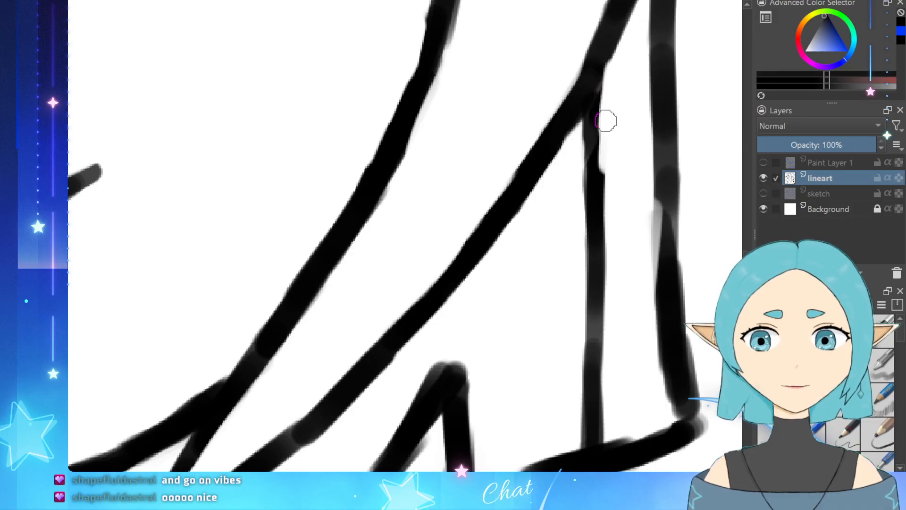
pyautogui.moveTo(606, 121)
pyautogui.mouseDown()
pyautogui.moveTo(596, 154)
pyautogui.moveTo(591, 97)
pyautogui.moveTo(601, 162)
pyautogui.mouseUp()
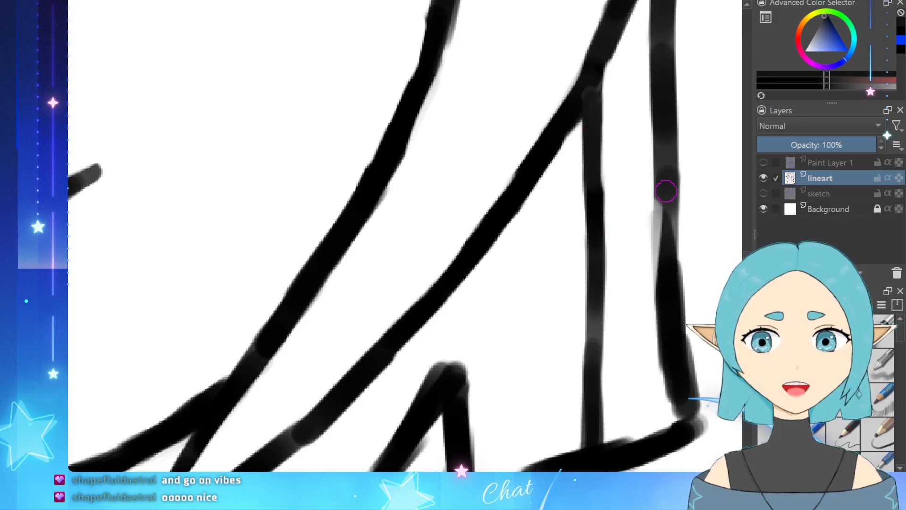
# Step: Darken the lower part of the right hair's outer line and sharpen its bottom corner
pyautogui.moveTo(665, 188); pyautogui.dragTo(664, 197)
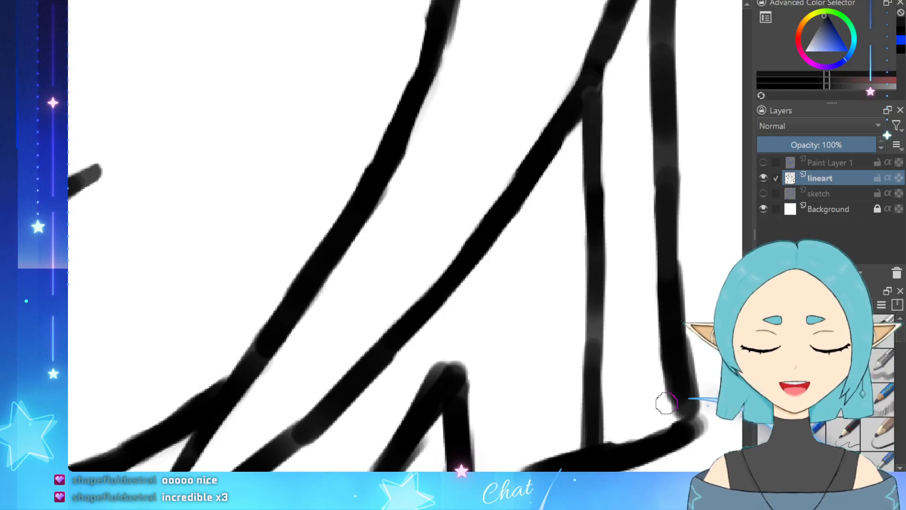
pyautogui.moveTo(677, 391); pyautogui.dragTo(681, 427)
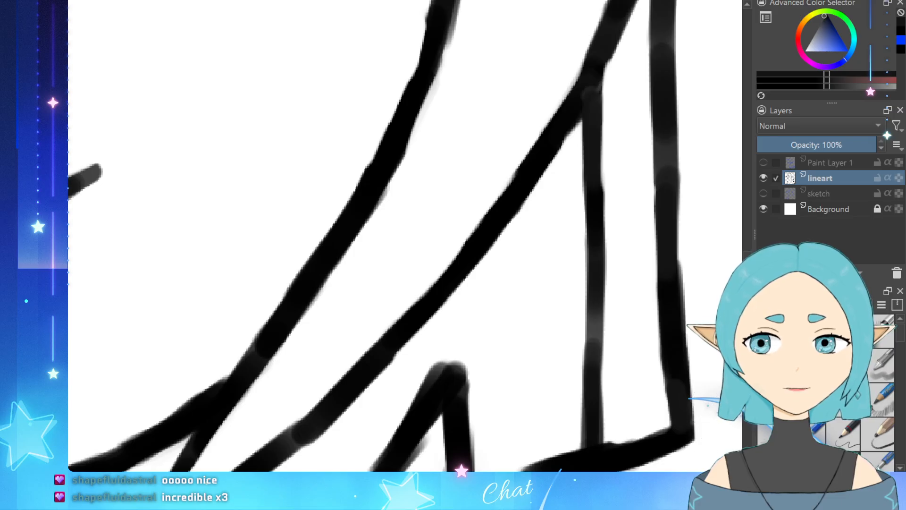
pyautogui.scroll(-6, 665, 394)
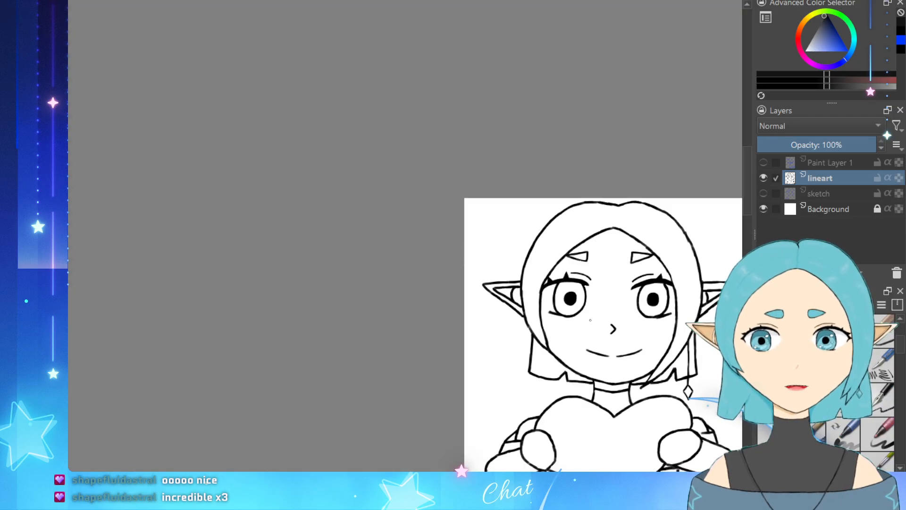
# Step: Fill the gap under the inner end of the left eye's upper lash line and thicken its upper edge
pyautogui.scroll(1, 624, 282)
pyautogui.scroll(-1, 624, 282)
pyautogui.scroll(6, 583, 297)
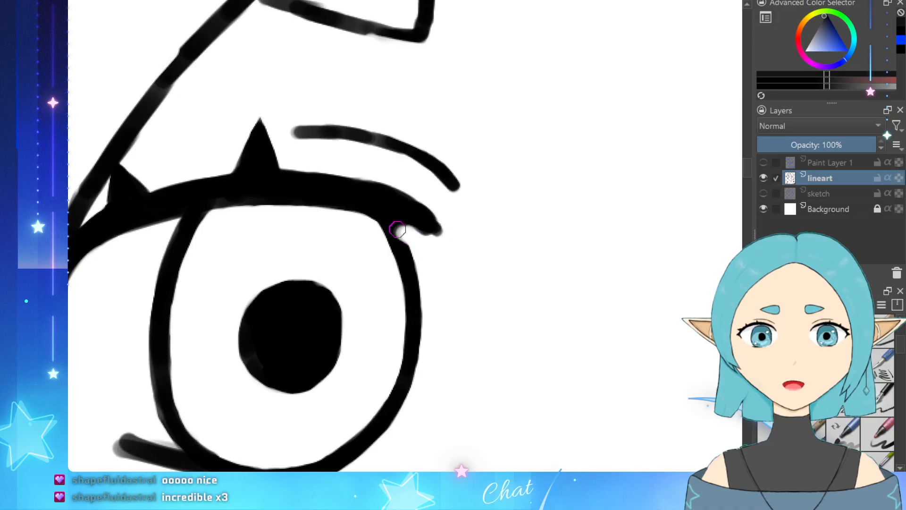
pyautogui.moveTo(389, 221)
pyautogui.mouseDown()
pyautogui.moveTo(416, 247)
pyautogui.moveTo(430, 237)
pyautogui.moveTo(419, 242)
pyautogui.moveTo(412, 236)
pyautogui.moveTo(428, 236)
pyautogui.moveTo(399, 215)
pyautogui.moveTo(430, 218)
pyautogui.mouseUp()
pyautogui.moveTo(370, 176); pyautogui.dragTo(401, 185)
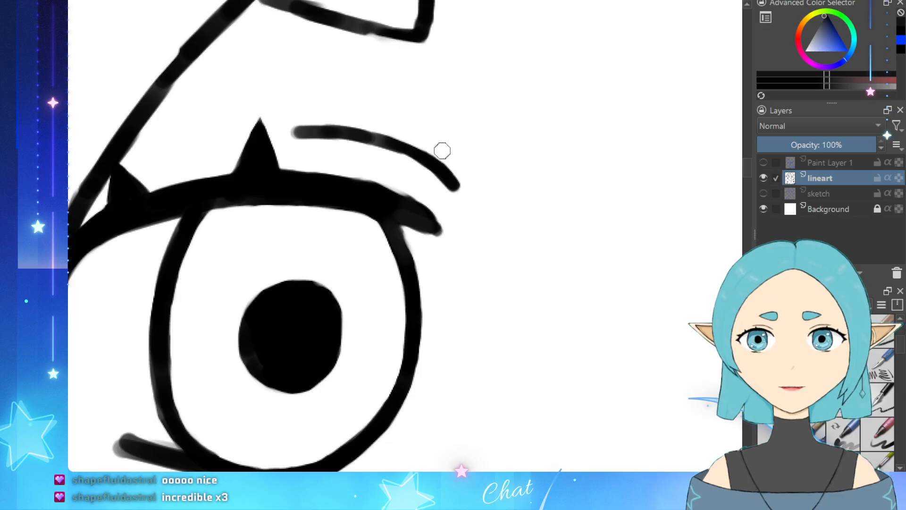
# Step: Round out the inner tip of the left eye's upper lash line and darken the crease line above it
pyautogui.scroll(2, 442, 151)
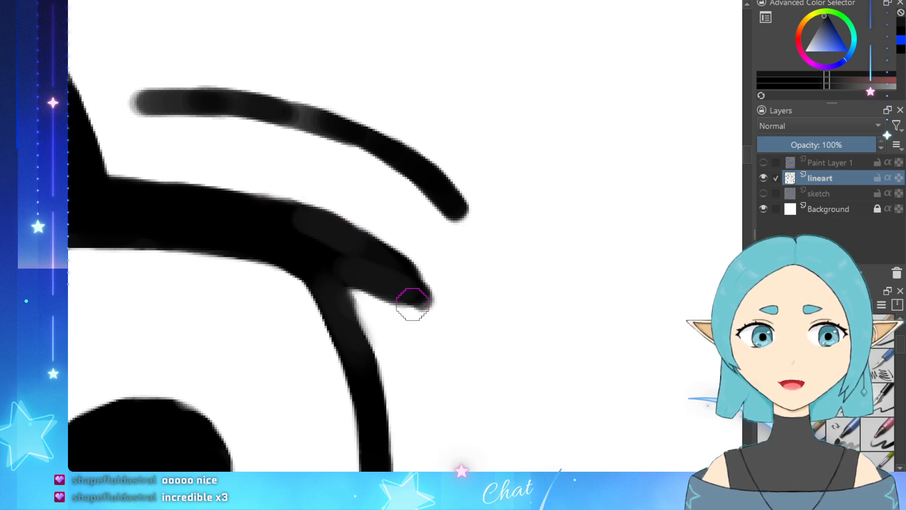
pyautogui.moveTo(411, 301); pyautogui.dragTo(422, 269)
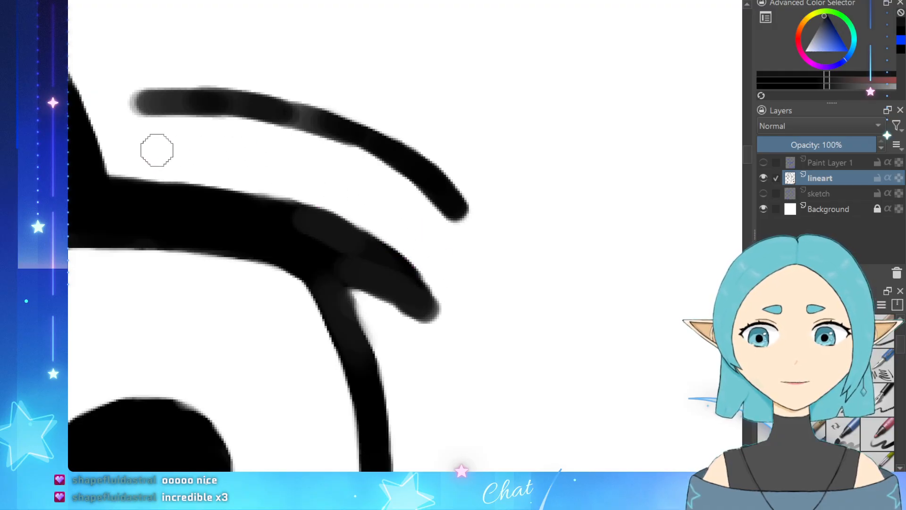
pyautogui.moveTo(221, 100); pyautogui.dragTo(288, 106)
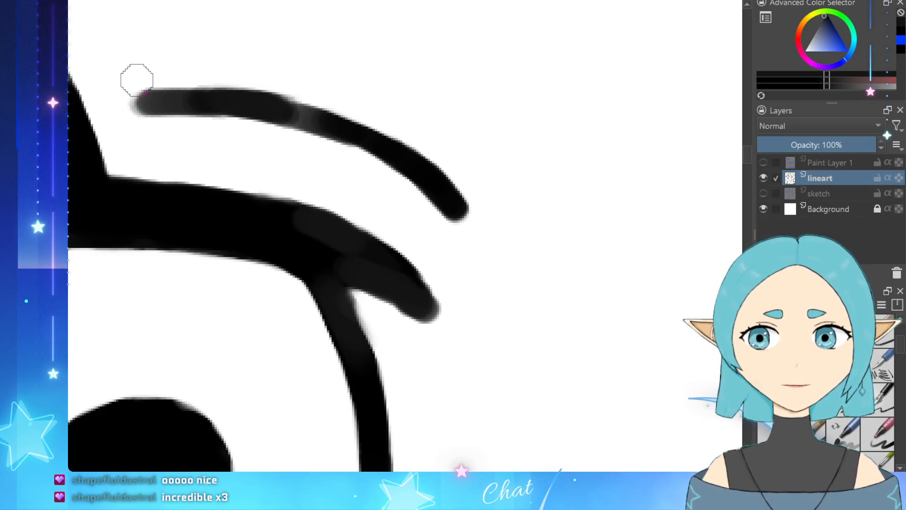
pyautogui.moveTo(138, 101); pyautogui.dragTo(172, 91)
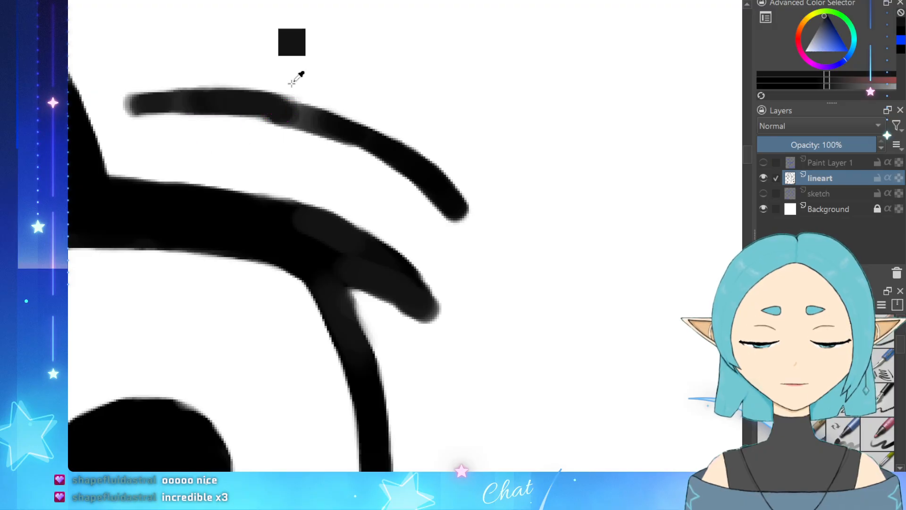
# Step: Fill the uneven join in the heart's upper-left outline, just below the neck, with black
pyautogui.scroll(-6, 251, 194)
pyautogui.scroll(-2, 283, 193)
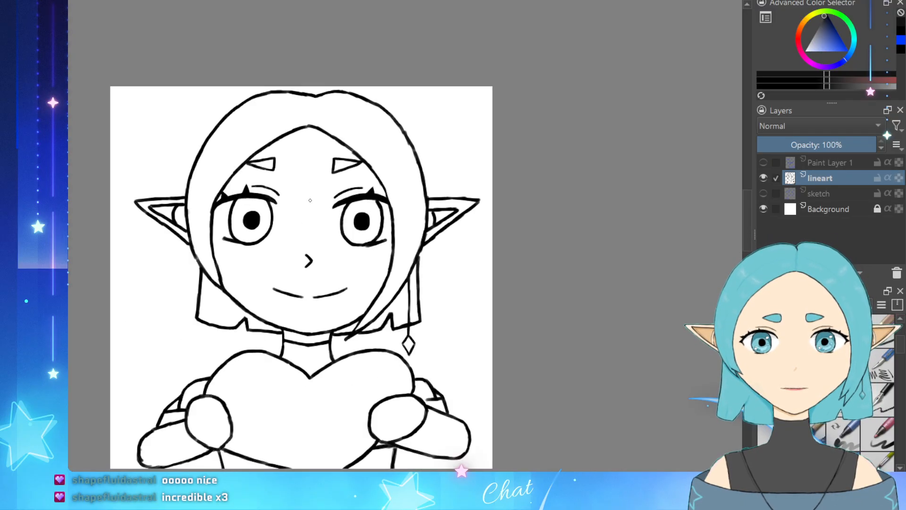
pyautogui.scroll(2, 360, 341)
pyautogui.scroll(-1, 418, 259)
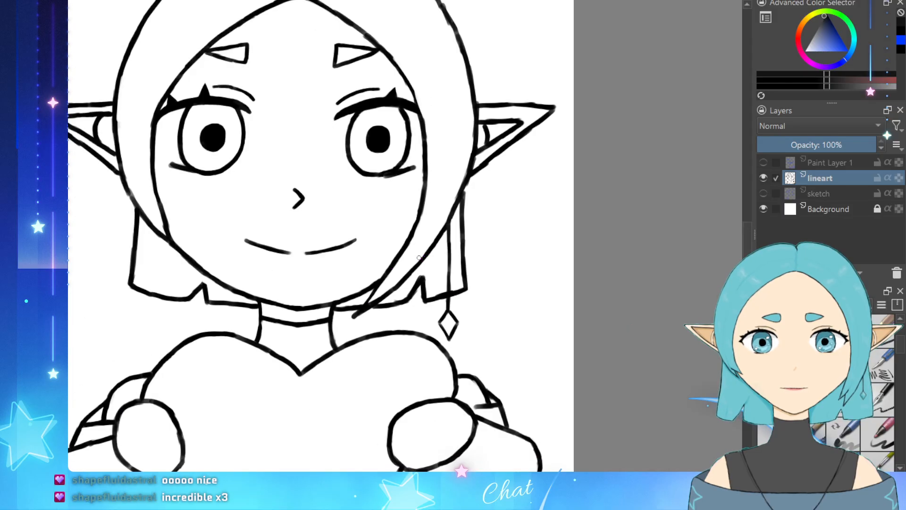
pyautogui.scroll(2, 299, 359)
pyautogui.scroll(3, 260, 373)
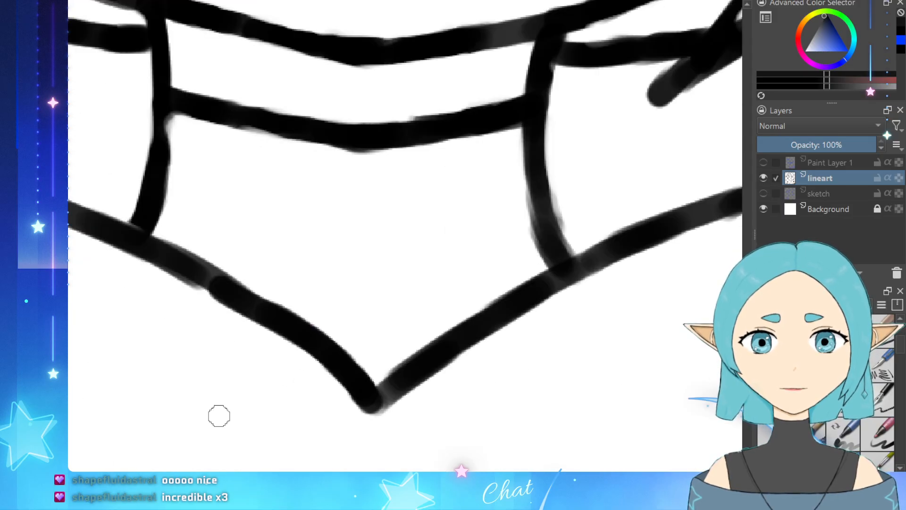
pyautogui.moveTo(178, 269)
pyautogui.mouseDown()
pyautogui.moveTo(207, 282)
pyautogui.moveTo(173, 269)
pyautogui.moveTo(217, 287)
pyautogui.mouseUp()
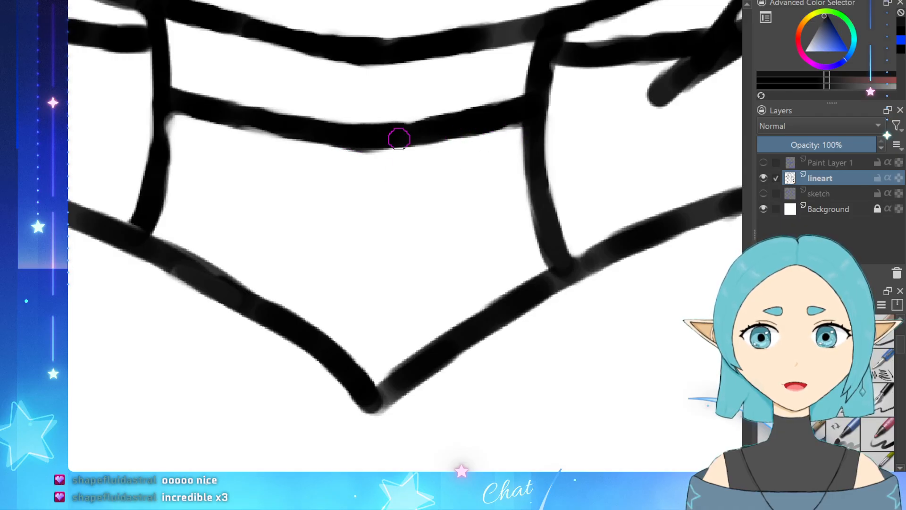
# Step: Thicken the left neck line below the collar line and clean its inner edge where the two meet
pyautogui.moveTo(163, 108); pyautogui.dragTo(156, 158)
pyautogui.press('e')
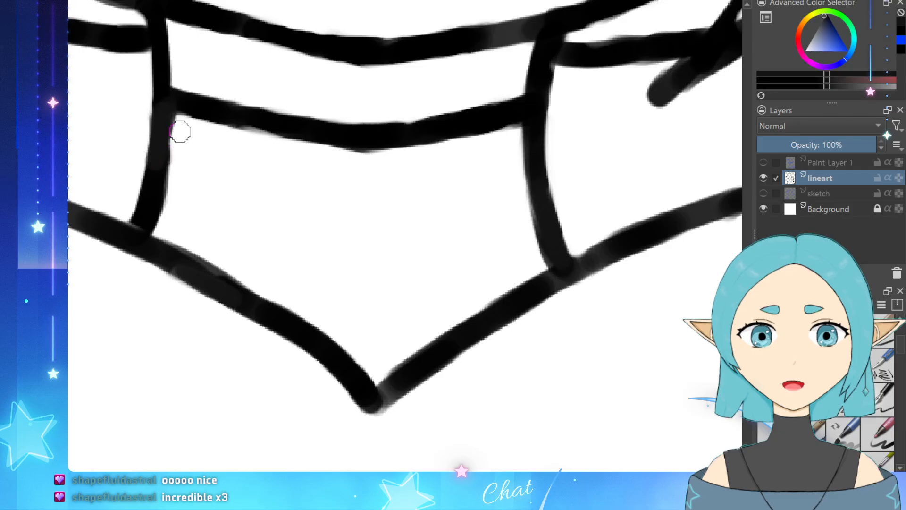
pyautogui.moveTo(182, 129); pyautogui.dragTo(178, 171)
pyautogui.press('e')
pyautogui.moveTo(178, 102); pyautogui.dragTo(175, 105)
pyautogui.scroll(-5, 307, 348)
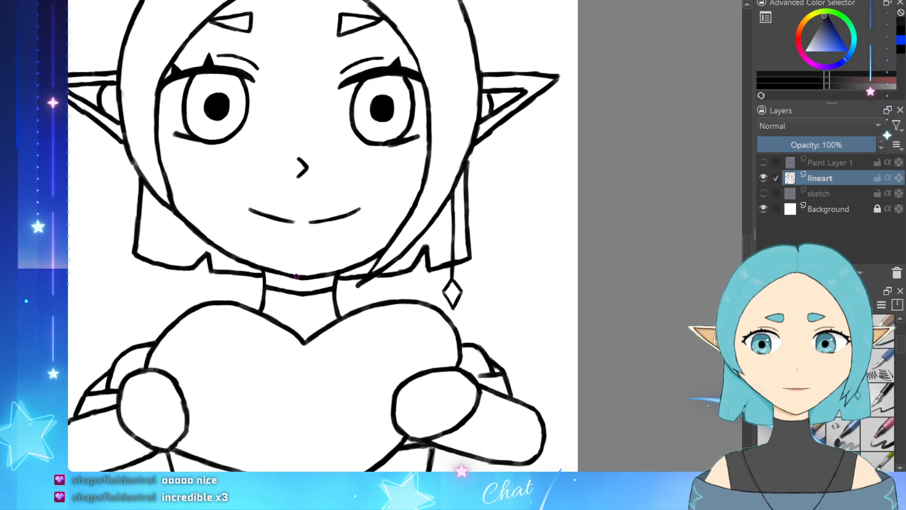
# Step: Sharpen the notch in the right hair's bottom edge and even out that edge where the earring line crosses it
pyautogui.scroll(4, 456, 262)
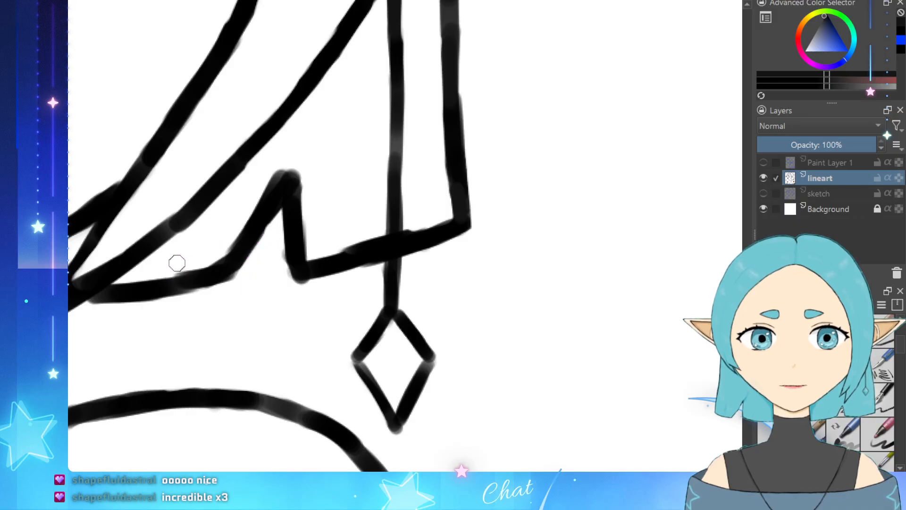
pyautogui.moveTo(230, 236); pyautogui.dragTo(184, 265)
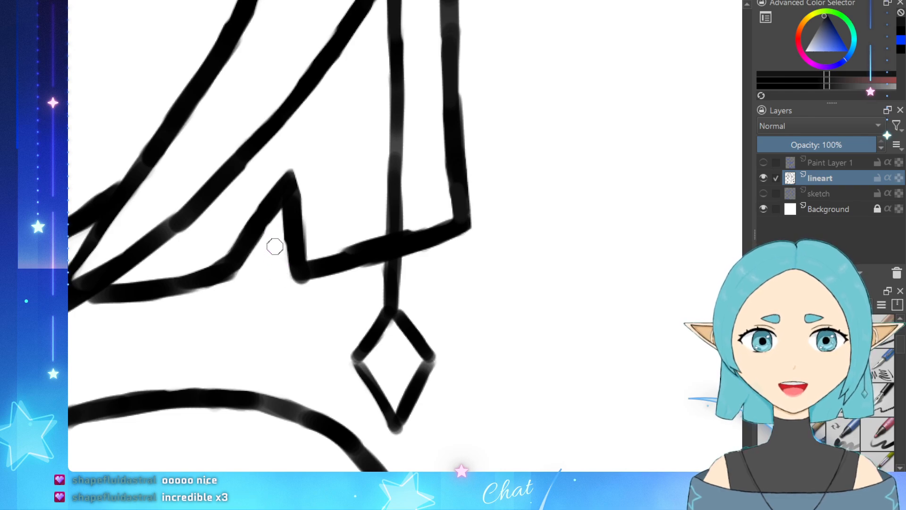
pyautogui.moveTo(346, 236)
pyautogui.mouseDown()
pyautogui.moveTo(338, 245)
pyautogui.moveTo(383, 232)
pyautogui.moveTo(384, 217)
pyautogui.moveTo(415, 242)
pyautogui.mouseUp()
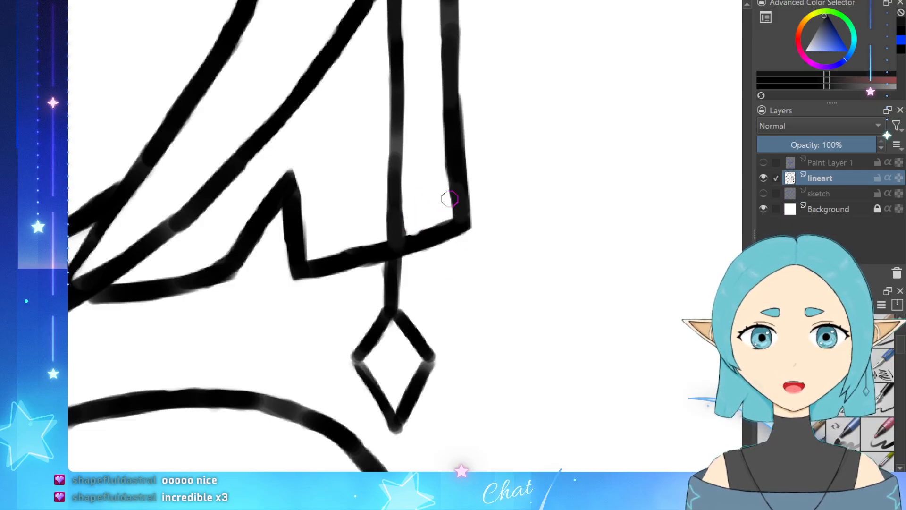
# Step: Sharpen the tip of the right ear's outer outline and smooth the edges of its lower line
pyautogui.scroll(-4, 446, 197)
pyautogui.scroll(2, 465, 146)
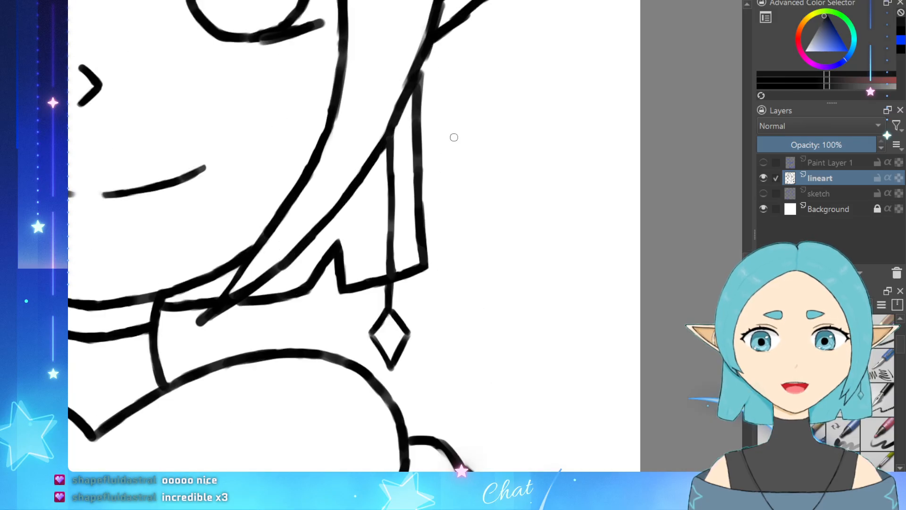
pyautogui.scroll(-3, 454, 138)
pyautogui.scroll(4, 416, 119)
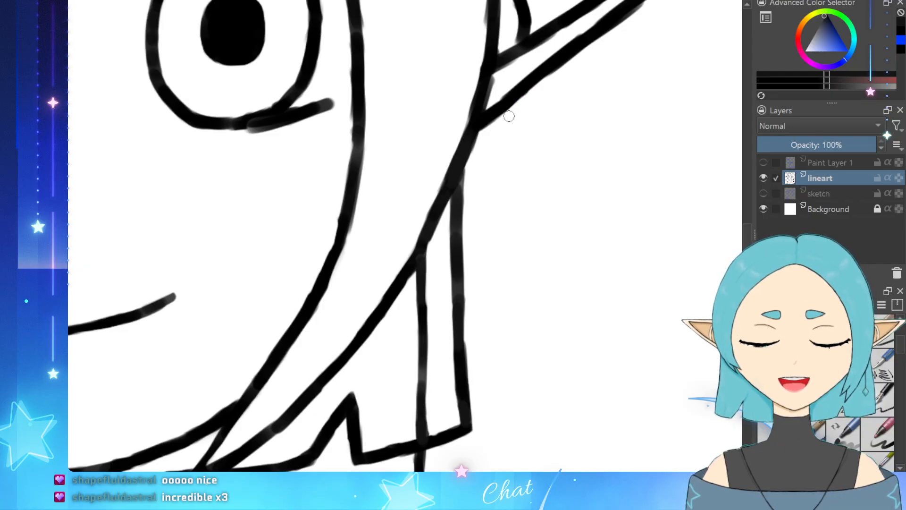
pyautogui.scroll(-5, 324, 157)
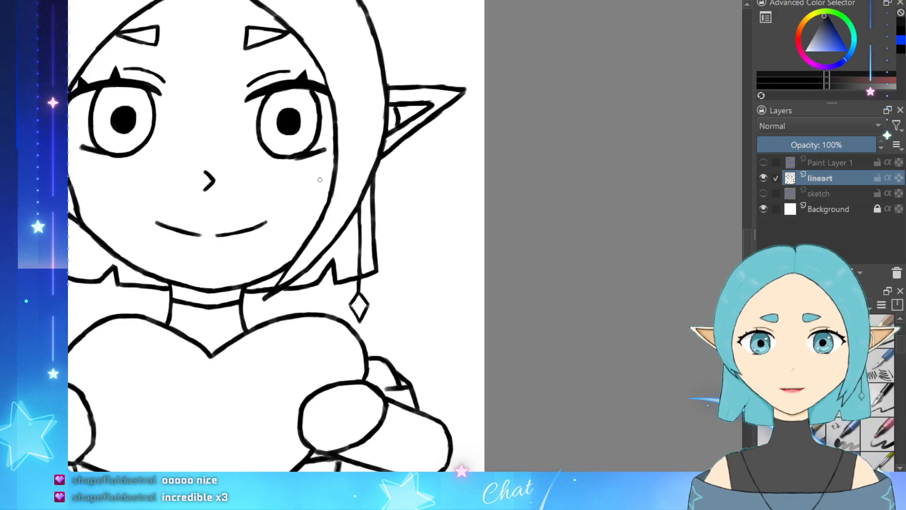
pyautogui.scroll(6, 499, 114)
pyautogui.scroll(2, 499, 114)
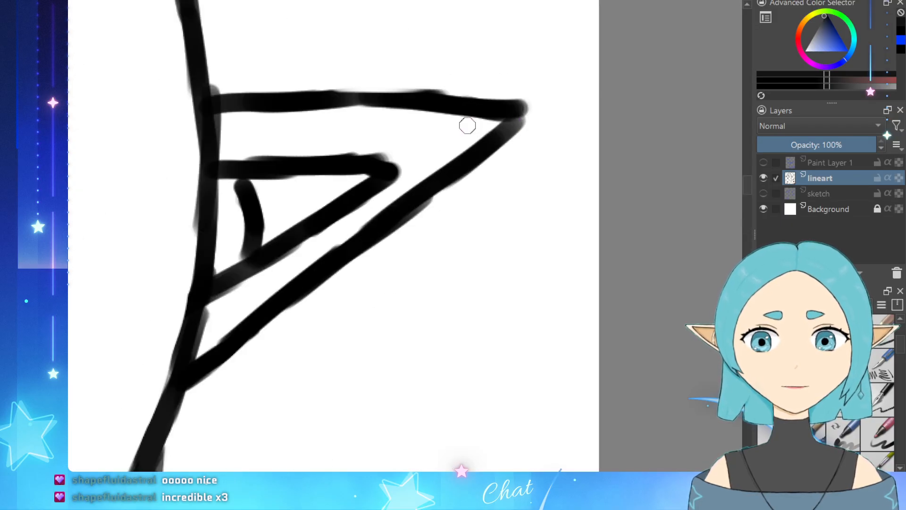
pyautogui.moveTo(359, 96); pyautogui.dragTo(381, 98)
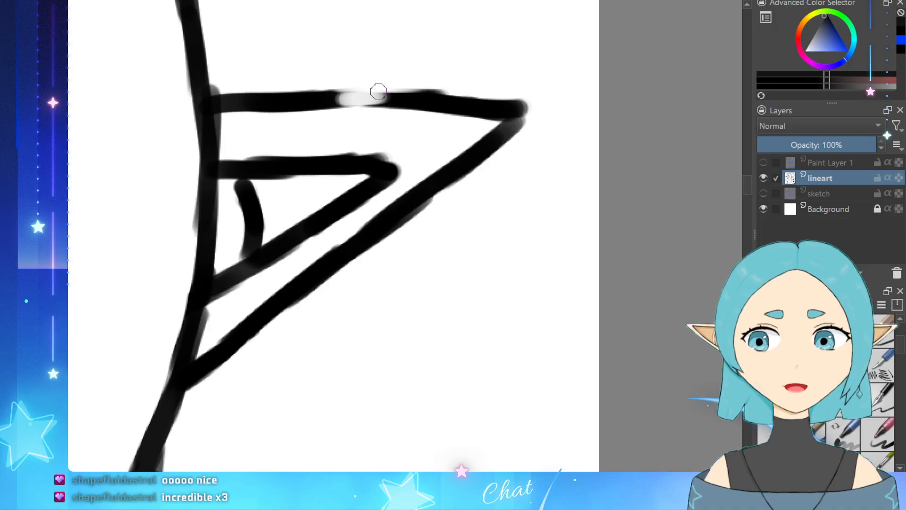
pyautogui.hotkey('ctrl', 'z')
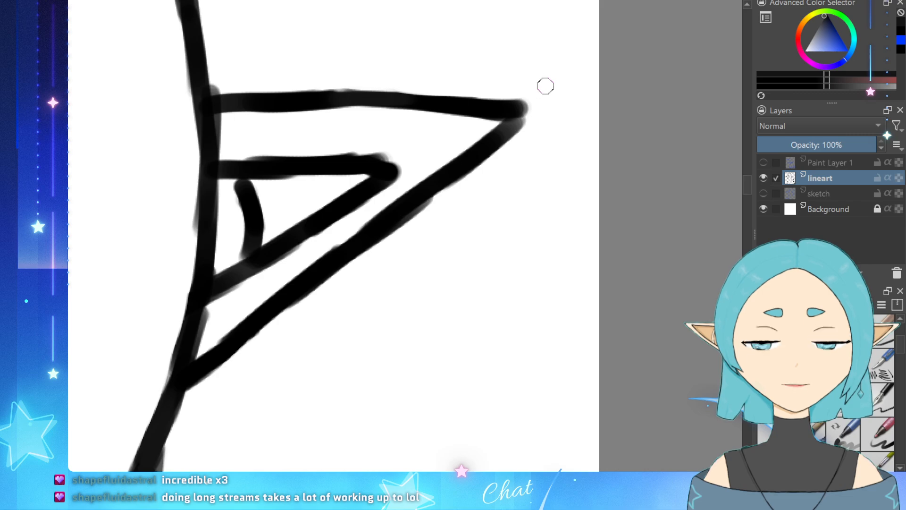
pyautogui.moveTo(523, 112); pyautogui.dragTo(490, 146)
pyautogui.press('e')
pyautogui.moveTo(542, 99)
pyautogui.mouseDown()
pyautogui.moveTo(529, 123)
pyautogui.moveTo(495, 145)
pyautogui.moveTo(523, 129)
pyautogui.moveTo(508, 157)
pyautogui.moveTo(355, 271)
pyautogui.moveTo(353, 227)
pyautogui.moveTo(325, 239)
pyautogui.moveTo(346, 233)
pyautogui.moveTo(291, 277)
pyautogui.mouseUp()
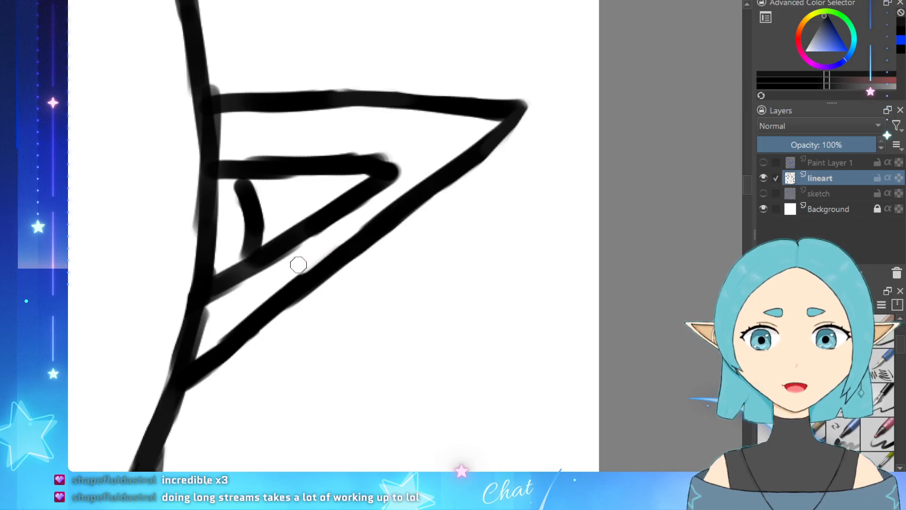
# Step: Sharpen the tip of the right ear's inner outline and slim its short curve and slanted lower line
pyautogui.click(394, 168)
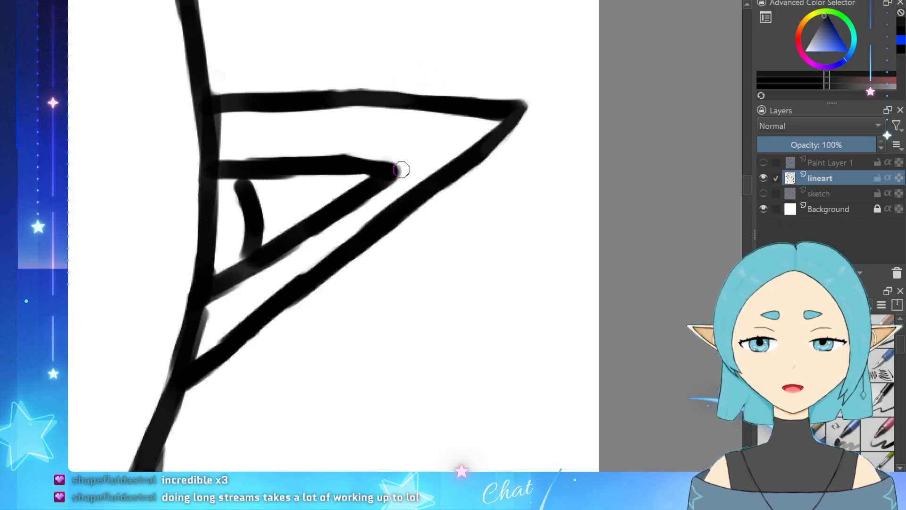
pyautogui.moveTo(354, 158); pyautogui.dragTo(401, 163)
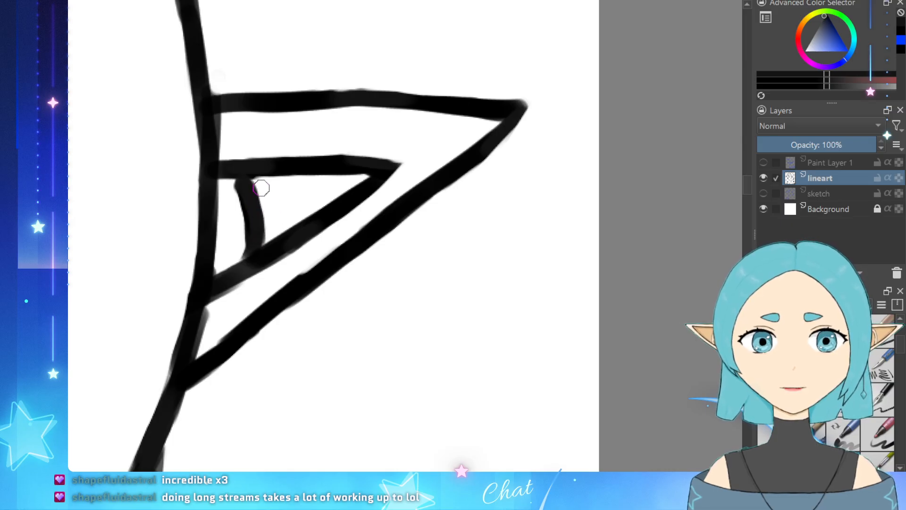
pyautogui.moveTo(267, 219); pyautogui.dragTo(267, 237)
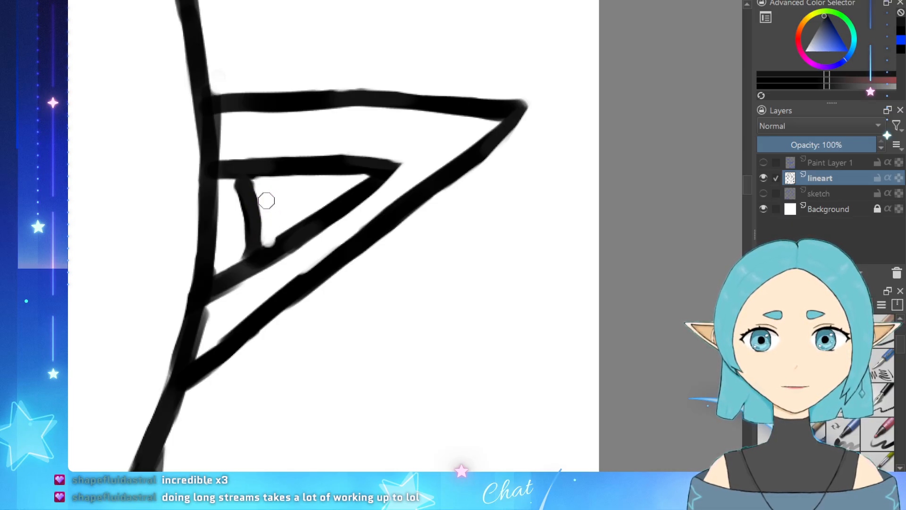
pyautogui.moveTo(268, 203)
pyautogui.mouseDown()
pyautogui.moveTo(262, 248)
pyautogui.moveTo(265, 199)
pyautogui.moveTo(263, 211)
pyautogui.moveTo(257, 194)
pyautogui.moveTo(268, 213)
pyautogui.moveTo(260, 236)
pyautogui.moveTo(270, 201)
pyautogui.moveTo(242, 222)
pyautogui.moveTo(253, 259)
pyautogui.moveTo(251, 220)
pyautogui.mouseUp()
pyautogui.hotkey('ctrl', 'z')
pyautogui.hotkey('ctrl', 'z')
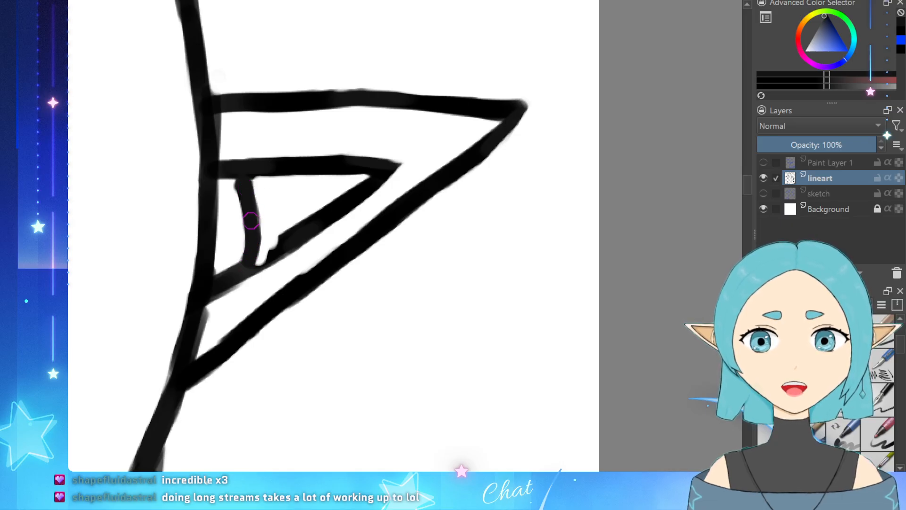
pyautogui.moveTo(259, 262); pyautogui.dragTo(289, 237)
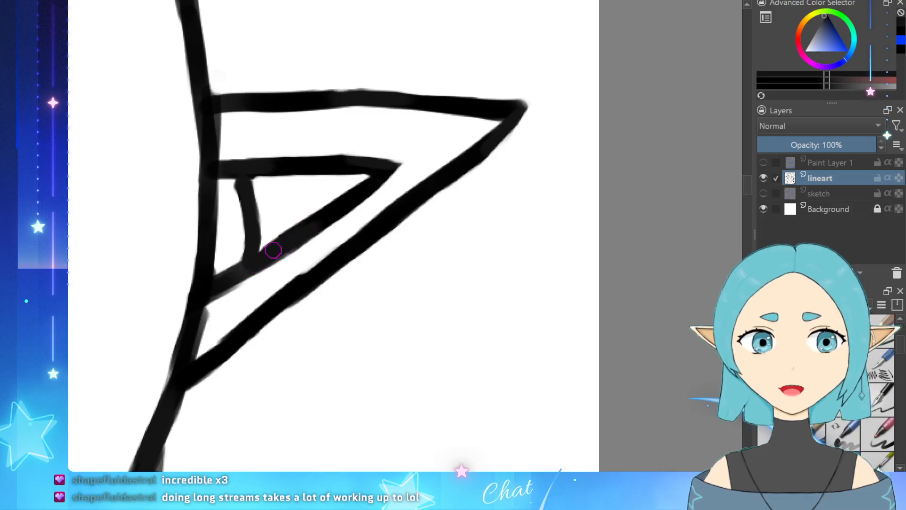
pyautogui.moveTo(407, 165)
pyautogui.mouseDown()
pyautogui.moveTo(290, 259)
pyautogui.moveTo(309, 250)
pyautogui.mouseUp()
pyautogui.moveTo(221, 311)
pyautogui.mouseDown()
pyautogui.moveTo(202, 344)
pyautogui.moveTo(219, 300)
pyautogui.moveTo(270, 269)
pyautogui.moveTo(333, 210)
pyautogui.moveTo(298, 237)
pyautogui.moveTo(309, 247)
pyautogui.mouseUp()
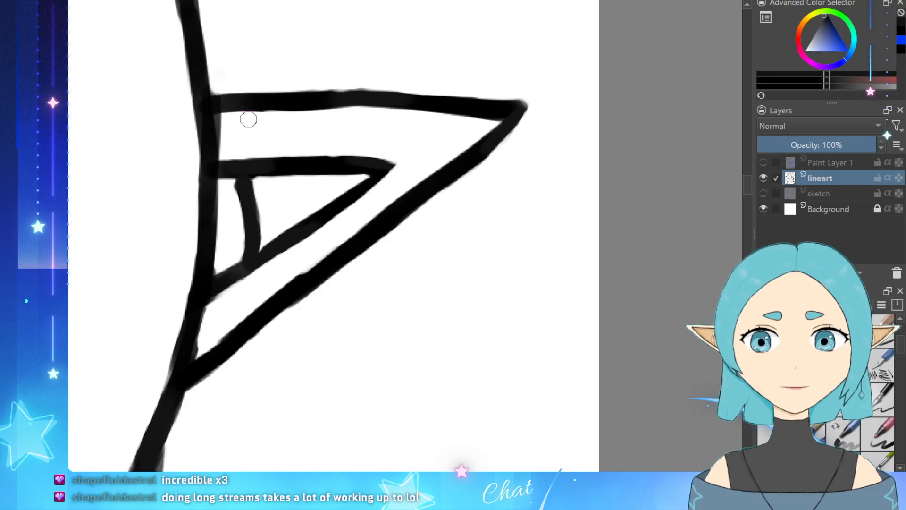
# Step: Smooth the underside of the right ear's upper outline and patch its middle in black
pyautogui.moveTo(253, 120)
pyautogui.mouseDown()
pyautogui.moveTo(356, 107)
pyautogui.moveTo(340, 103)
pyautogui.mouseUp()
pyautogui.hotkey('ctrl', 'z')
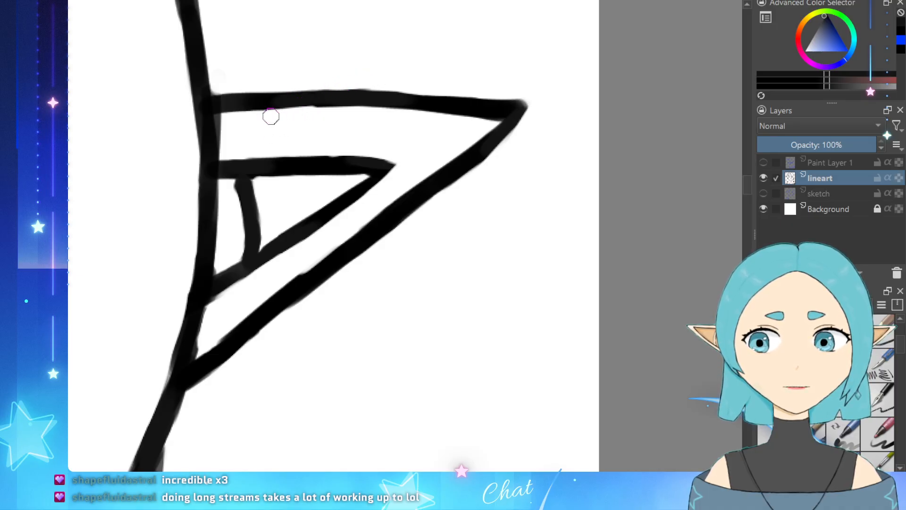
pyautogui.keyDown('ctrl'); pyautogui.click(339, 103); pyautogui.keyUp('ctrl')
pyautogui.moveTo(348, 99); pyautogui.dragTo(321, 100)
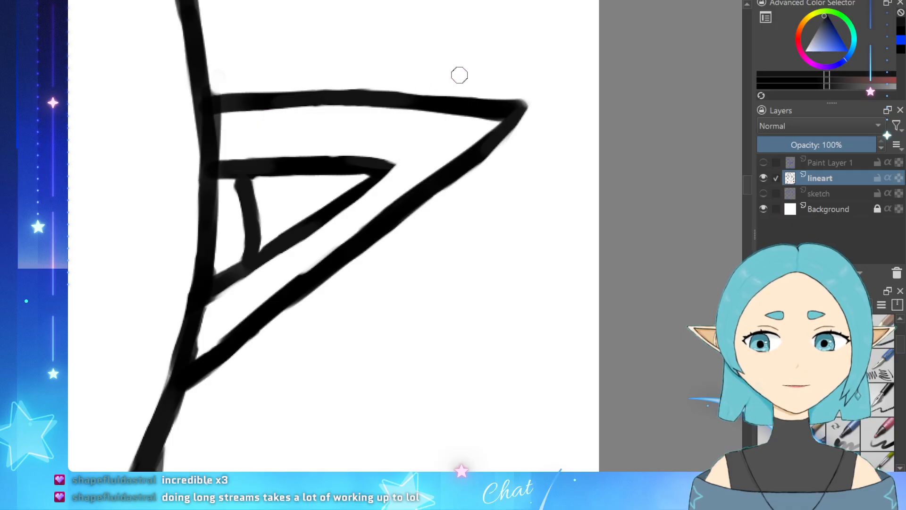
# Step: Even out the outer half of the right ear's upper line and slope it down into a cleaner tip
pyautogui.moveTo(415, 96); pyautogui.dragTo(439, 98)
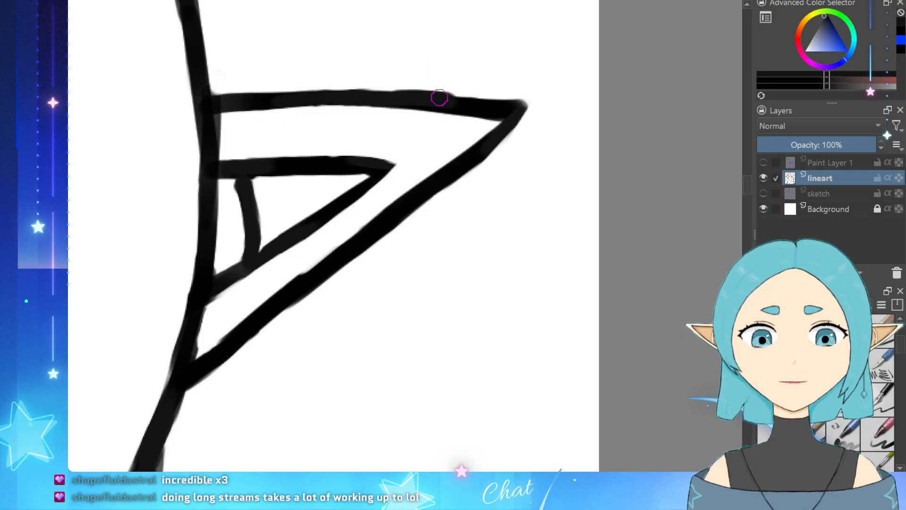
pyautogui.moveTo(372, 94); pyautogui.dragTo(463, 104)
pyautogui.press('e')
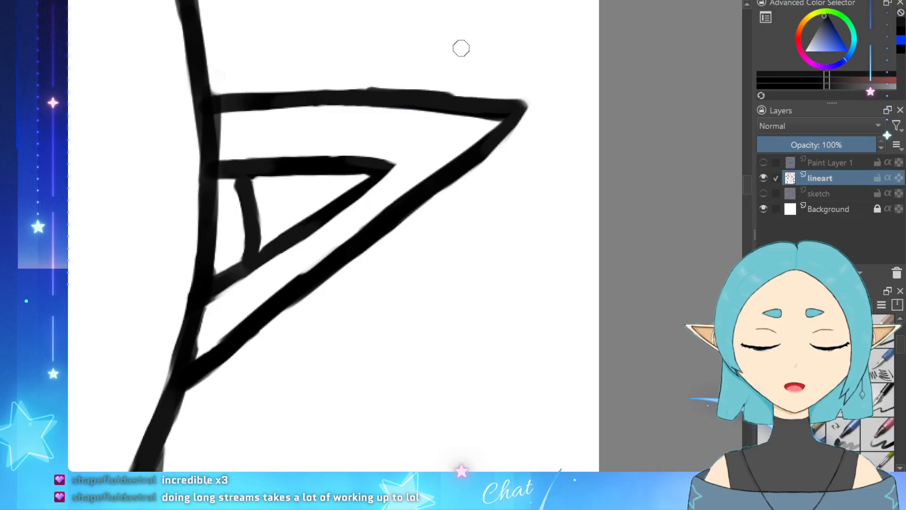
pyautogui.moveTo(359, 81); pyautogui.dragTo(473, 92)
pyautogui.hotkey('ctrl', 'z')
pyautogui.hotkey('ctrl', 'z')
pyautogui.hotkey('ctrl', 'z')
pyautogui.moveTo(405, 78)
pyautogui.mouseDown()
pyautogui.moveTo(542, 94)
pyautogui.moveTo(518, 126)
pyautogui.moveTo(527, 128)
pyautogui.moveTo(473, 167)
pyautogui.mouseUp()
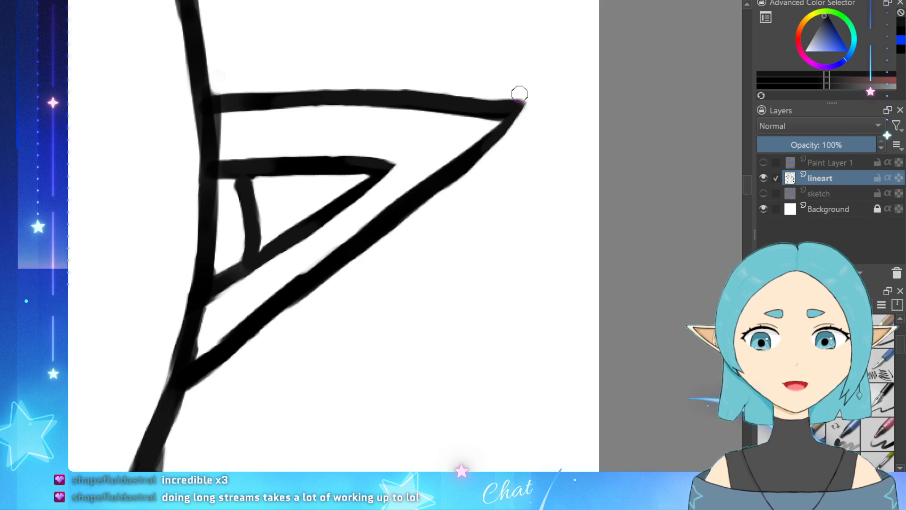
pyautogui.moveTo(492, 95)
pyautogui.mouseDown()
pyautogui.moveTo(518, 97)
pyautogui.moveTo(504, 92)
pyautogui.moveTo(522, 114)
pyautogui.moveTo(486, 142)
pyautogui.moveTo(517, 116)
pyautogui.moveTo(498, 125)
pyautogui.mouseUp()
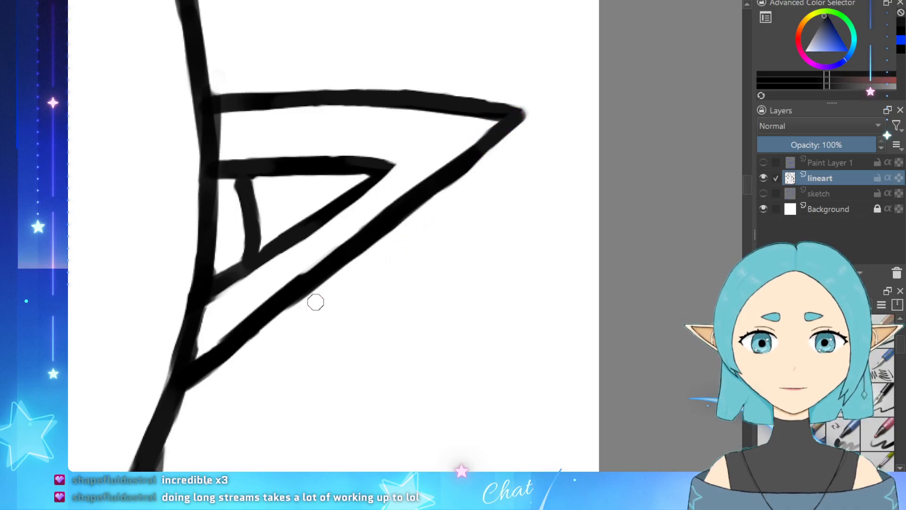
# Step: Patch the faded spot on the left ear's lower outer line in black and trim its upper edge smooth
pyautogui.scroll(-7, 316, 299)
pyautogui.scroll(5, 136, 300)
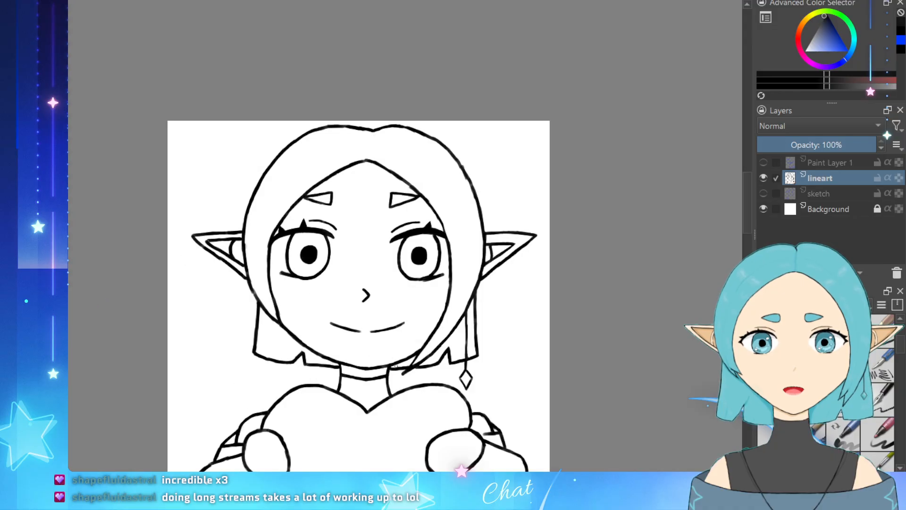
pyautogui.scroll(4, 76, 199)
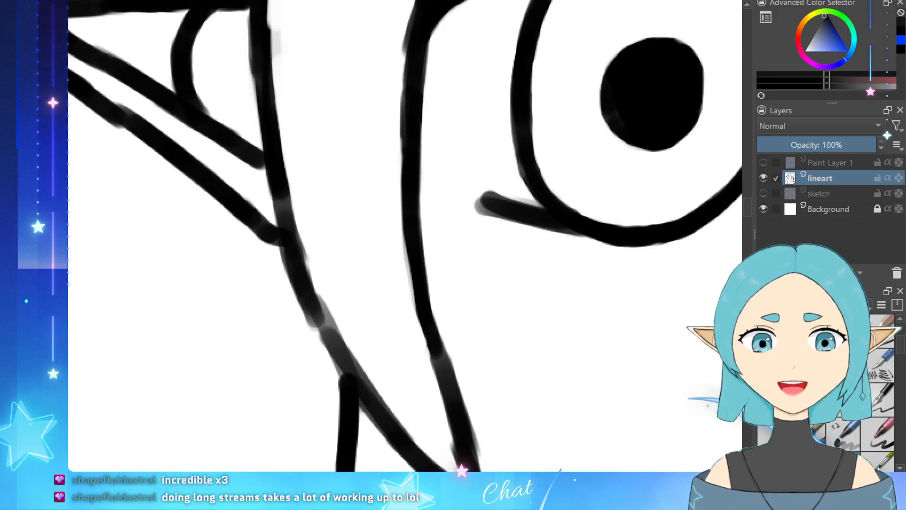
pyautogui.moveTo(120, 122); pyautogui.dragTo(150, 140)
pyautogui.press('e')
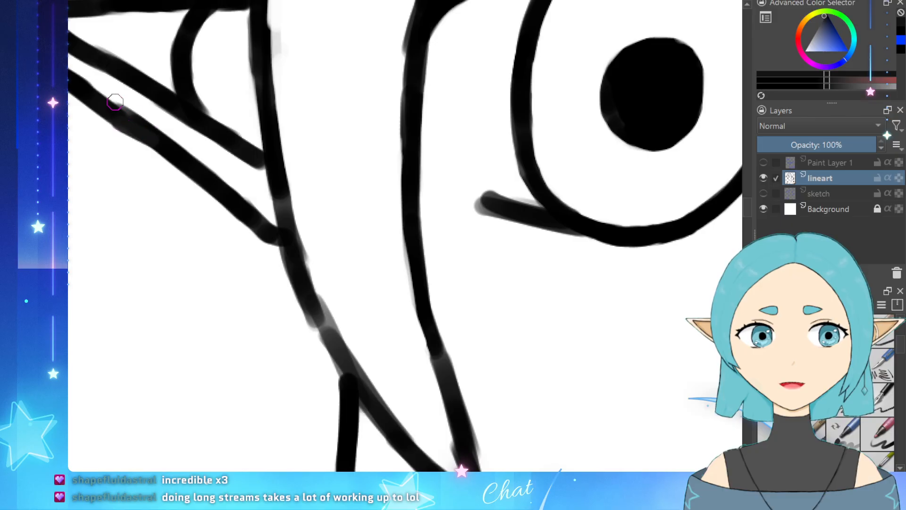
pyautogui.moveTo(116, 102); pyautogui.dragTo(150, 124)
pyautogui.hotkey('ctrl', 'z')
pyautogui.moveTo(115, 99); pyautogui.dragTo(162, 130)
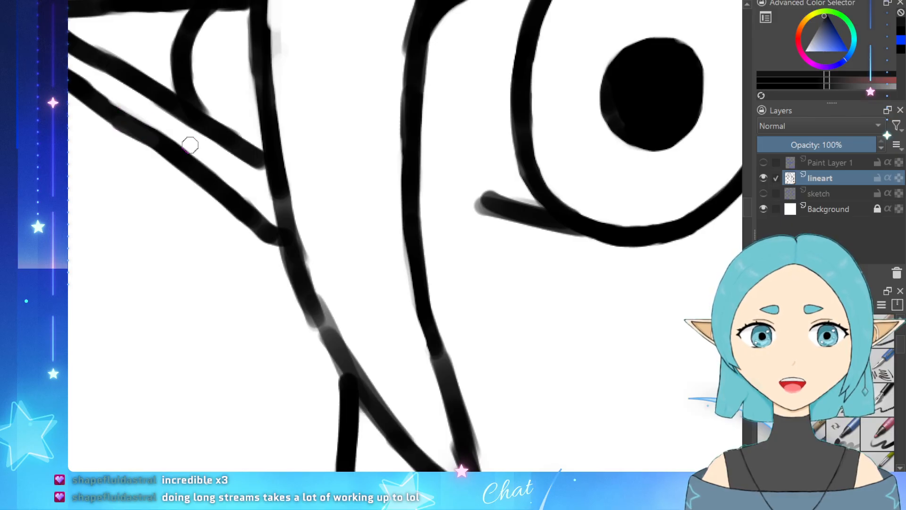
# Step: Darken the faded stretch of the hair outline just below the left ear and clean its outer edge
pyautogui.moveTo(297, 260); pyautogui.dragTo(320, 325)
pyautogui.moveTo(311, 288)
pyautogui.mouseDown()
pyautogui.moveTo(321, 322)
pyautogui.moveTo(288, 291)
pyautogui.moveTo(315, 341)
pyautogui.mouseUp()
pyautogui.press('e')
pyautogui.moveTo(293, 307); pyautogui.dragTo(315, 322)
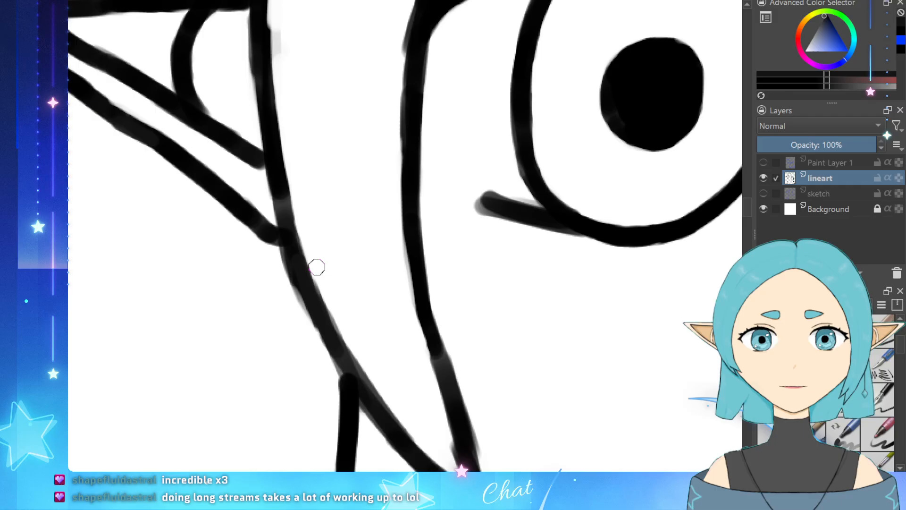
pyautogui.scroll(-4, 359, 277)
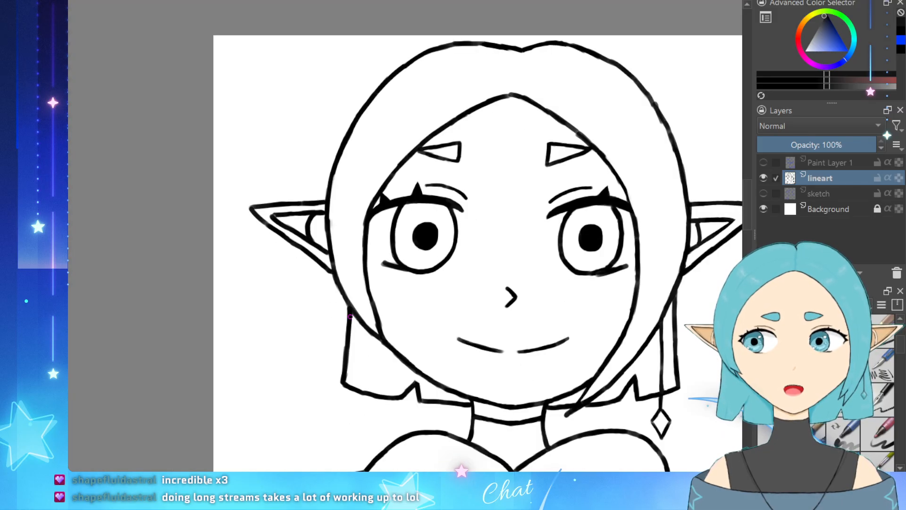
pyautogui.scroll(1, 443, 337)
pyautogui.scroll(2, 383, 130)
pyautogui.scroll(-2, 418, 78)
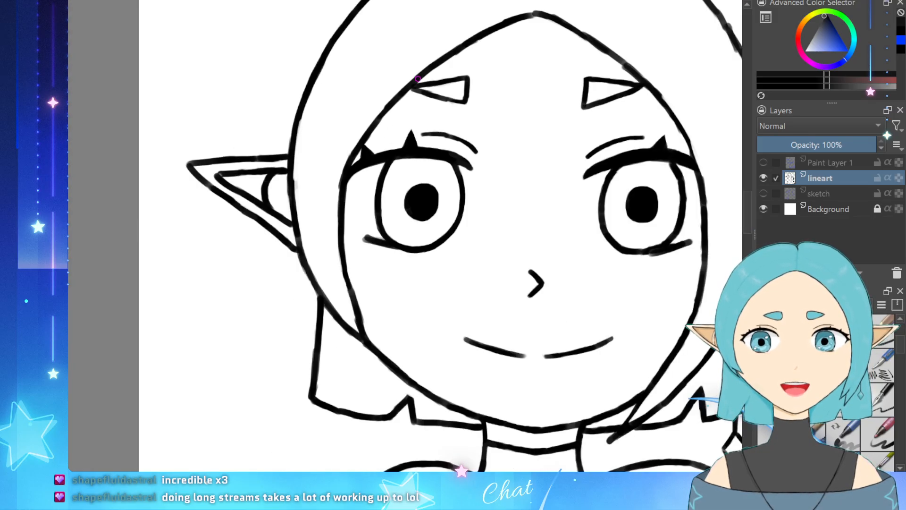
pyautogui.scroll(4, 413, 87)
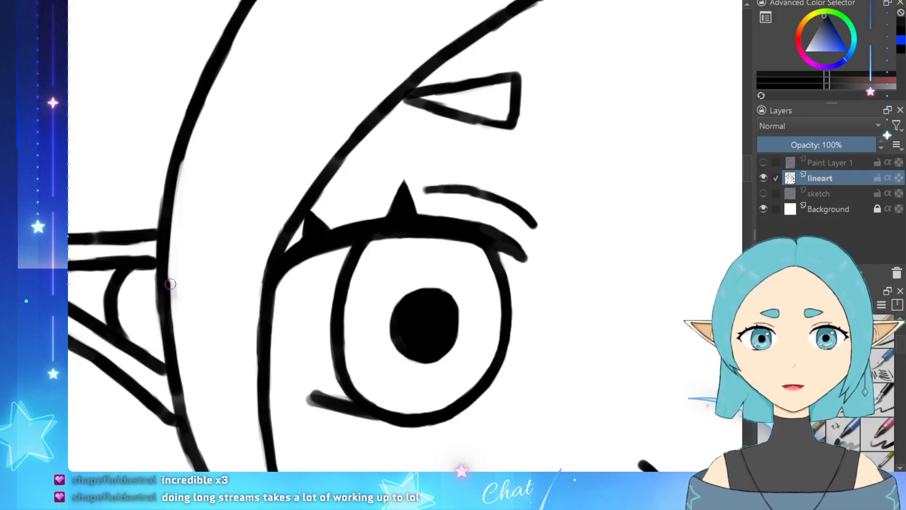
pyautogui.moveTo(170, 284)
pyautogui.mouseDown()
pyautogui.moveTo(174, 266)
pyautogui.moveTo(177, 288)
pyautogui.mouseUp()
pyautogui.hotkey('ctrl', 'z')
pyautogui.scroll(-5, 179, 286)
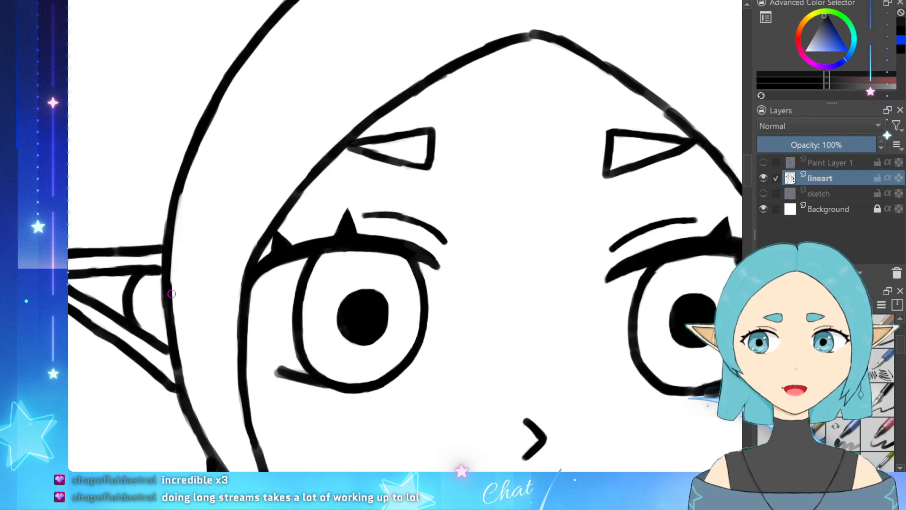
# Step: Darken the faded patches in the hair's top outline left of the parting and smooth the peak of the hairline
pyautogui.scroll(4, 289, 138)
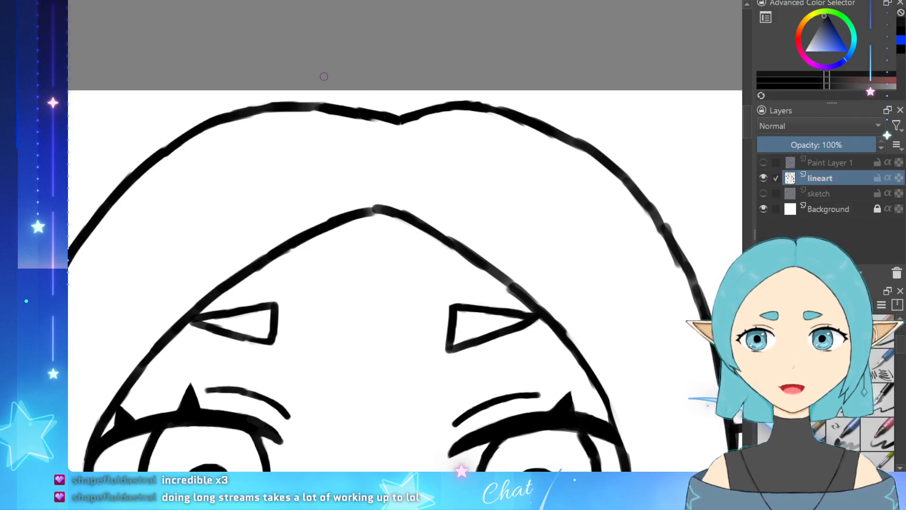
pyautogui.moveTo(337, 117); pyautogui.dragTo(324, 108)
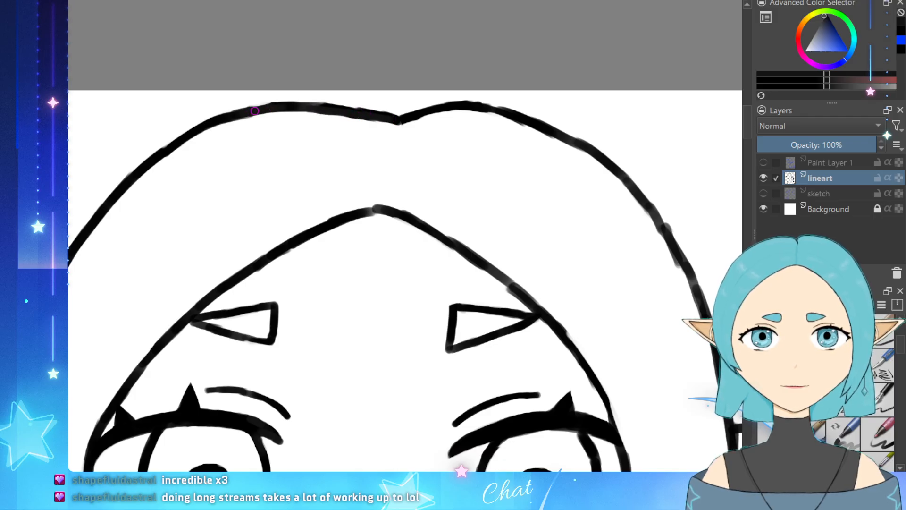
pyautogui.moveTo(255, 111); pyautogui.dragTo(296, 106)
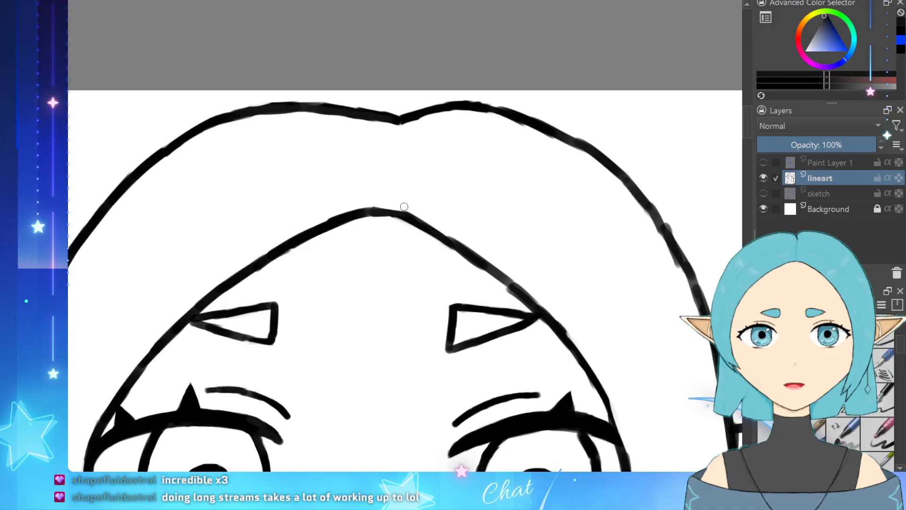
# Step: Even out the right half of the hairline from its peak to past the right eyebrow, removing the bumps and overlaps
pyautogui.moveTo(449, 242)
pyautogui.mouseDown()
pyautogui.moveTo(507, 286)
pyautogui.moveTo(507, 278)
pyautogui.mouseUp()
pyautogui.press('e')
pyautogui.hotkey('ctrl', 'z')
pyautogui.hotkey('ctrl', 'z')
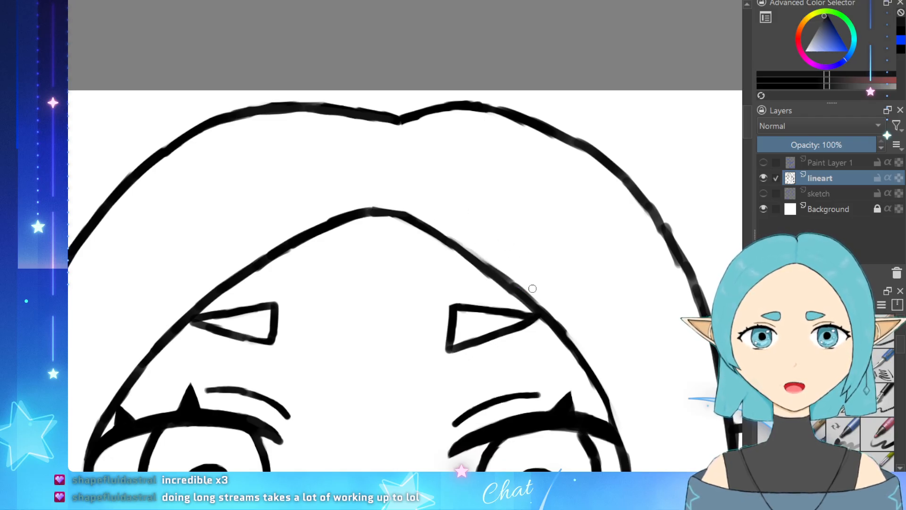
pyautogui.moveTo(485, 256)
pyautogui.mouseDown()
pyautogui.moveTo(503, 272)
pyautogui.moveTo(466, 241)
pyautogui.moveTo(563, 278)
pyautogui.moveTo(518, 274)
pyautogui.moveTo(526, 292)
pyautogui.moveTo(519, 286)
pyautogui.moveTo(559, 318)
pyautogui.mouseUp()
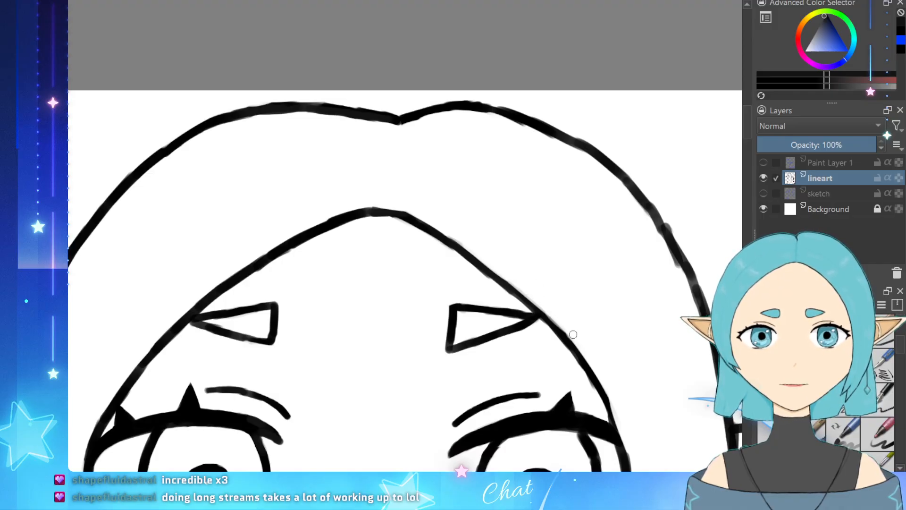
pyautogui.moveTo(503, 285); pyautogui.dragTo(537, 314)
pyautogui.hotkey('ctrl', 'z')
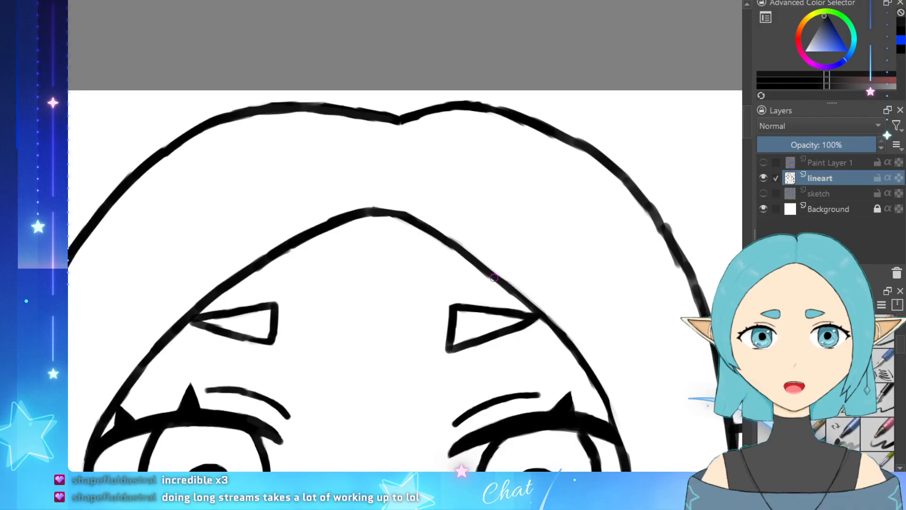
pyautogui.moveTo(492, 276); pyautogui.dragTo(557, 330)
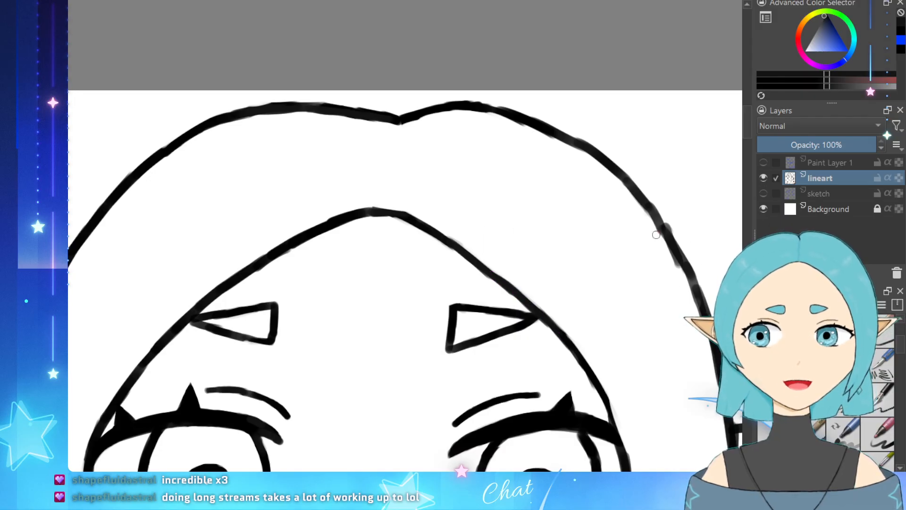
# Step: Fill and slim the hair's upper right outer outline so its overlapping strokes join into one smooth curve
pyautogui.moveTo(651, 226); pyautogui.dragTo(679, 267)
pyautogui.moveTo(652, 213)
pyautogui.mouseDown()
pyautogui.moveTo(672, 241)
pyautogui.moveTo(658, 216)
pyautogui.mouseUp()
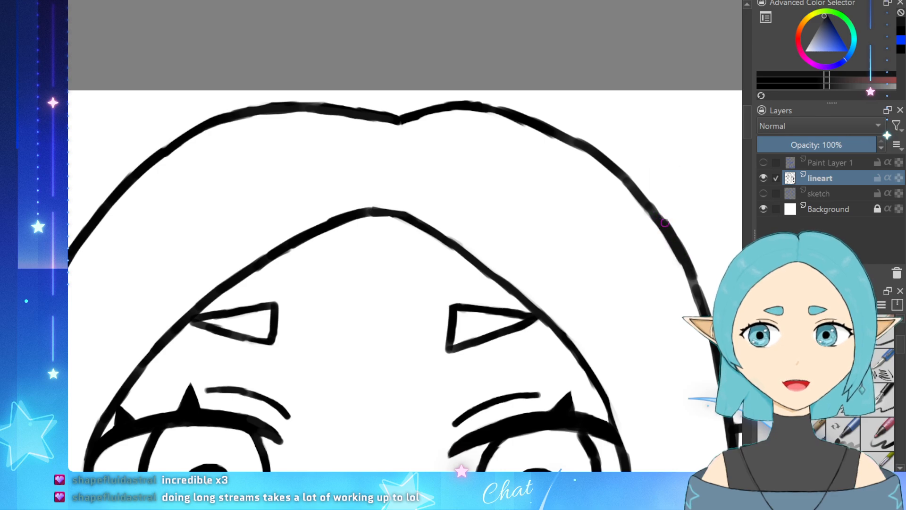
pyautogui.scroll(-6, 677, 380)
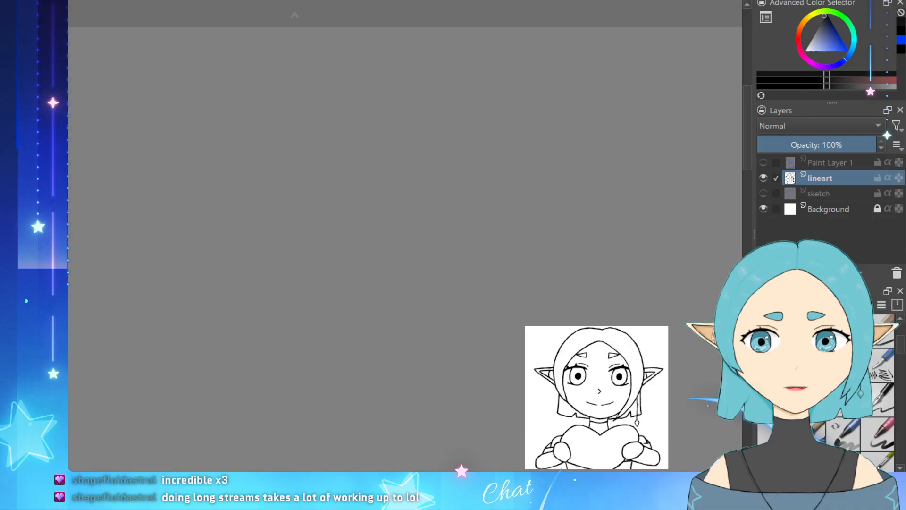
pyautogui.scroll(7, 571, 354)
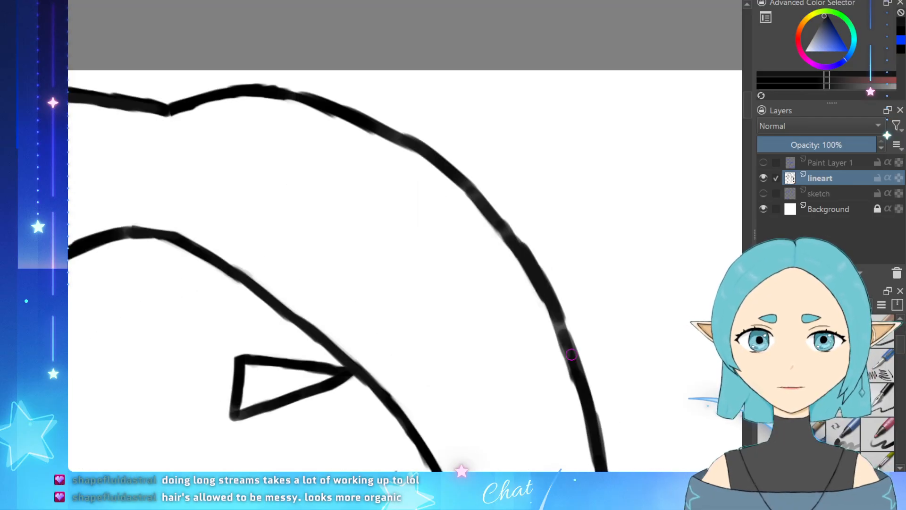
pyautogui.moveTo(546, 322); pyautogui.dragTo(570, 388)
pyautogui.moveTo(553, 344); pyautogui.dragTo(558, 359)
pyautogui.hotkey('ctrl', 'z')
pyautogui.hotkey('ctrl', 'z')
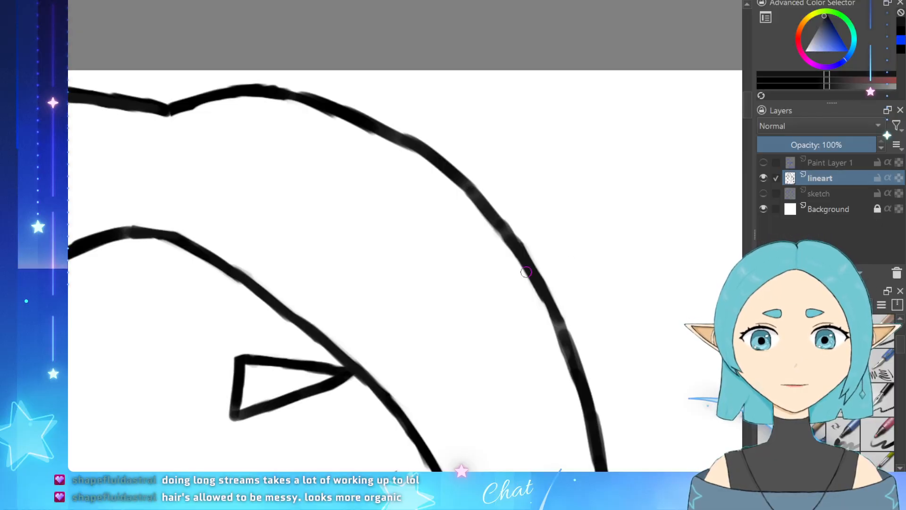
# Step: Smooth the upper edge of the heart's outline just left of its central notch
pyautogui.scroll(-5, 497, 283)
pyautogui.scroll(-2, 501, 317)
pyautogui.scroll(3, 474, 446)
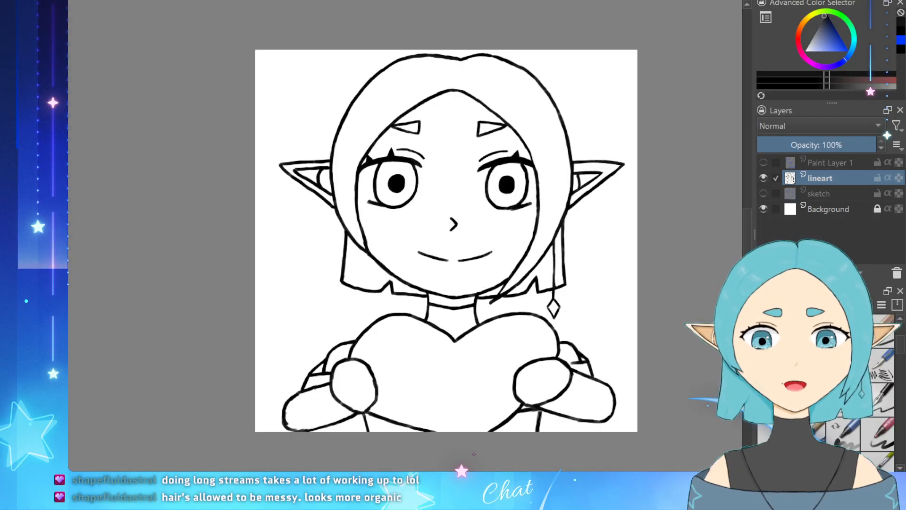
pyautogui.scroll(-5, 491, 386)
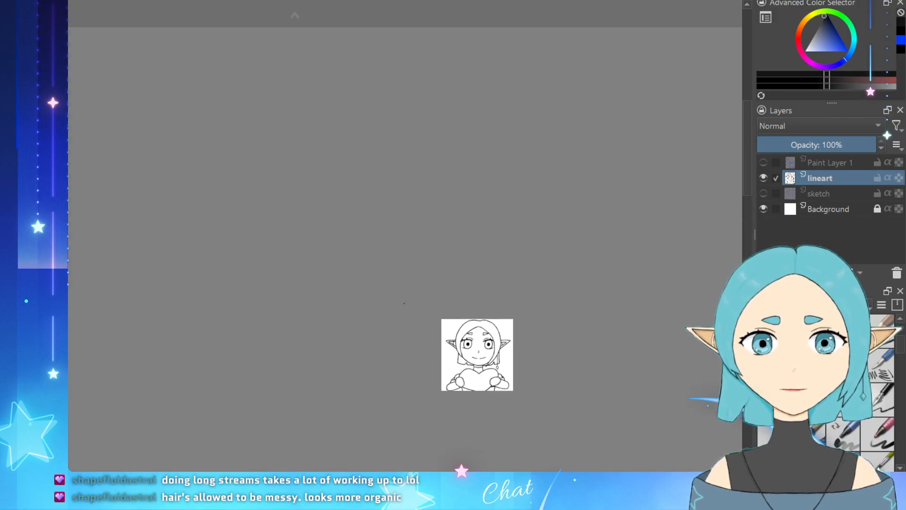
pyautogui.scroll(5, 491, 349)
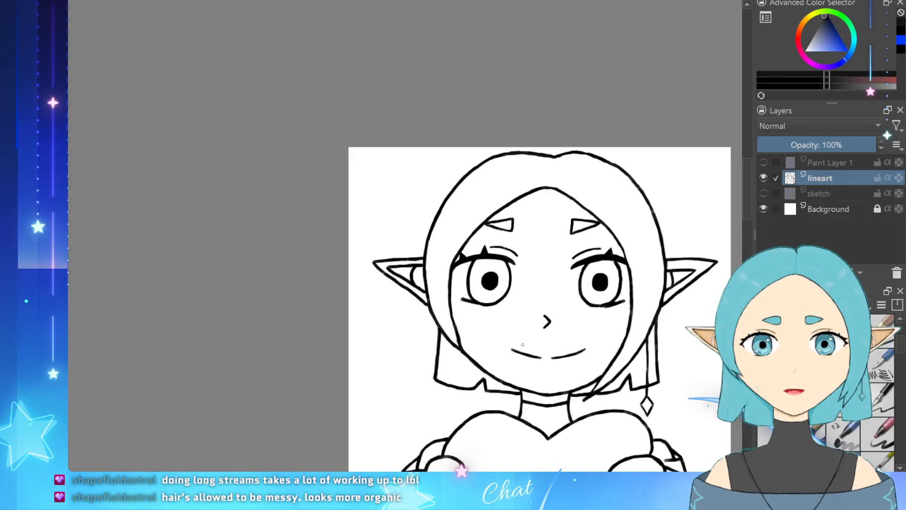
pyautogui.scroll(6, 506, 348)
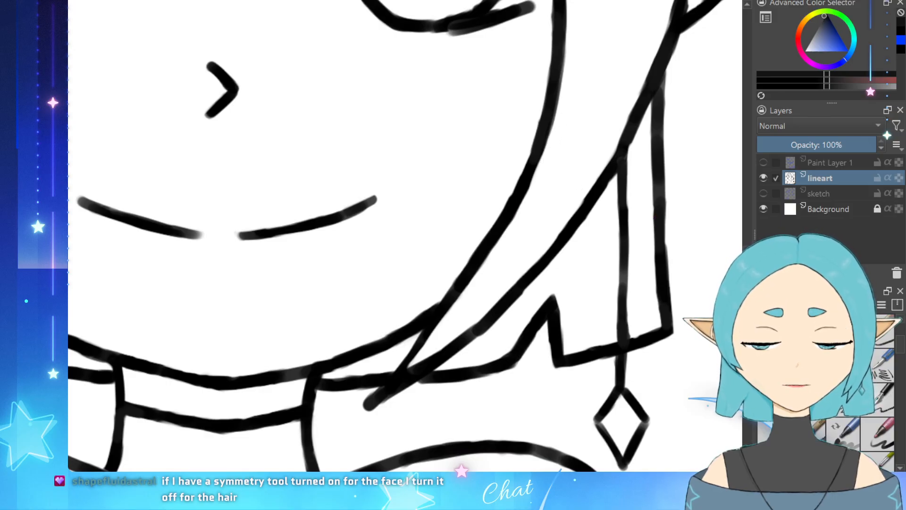
pyautogui.scroll(-3, 596, 223)
pyautogui.scroll(4, 564, 353)
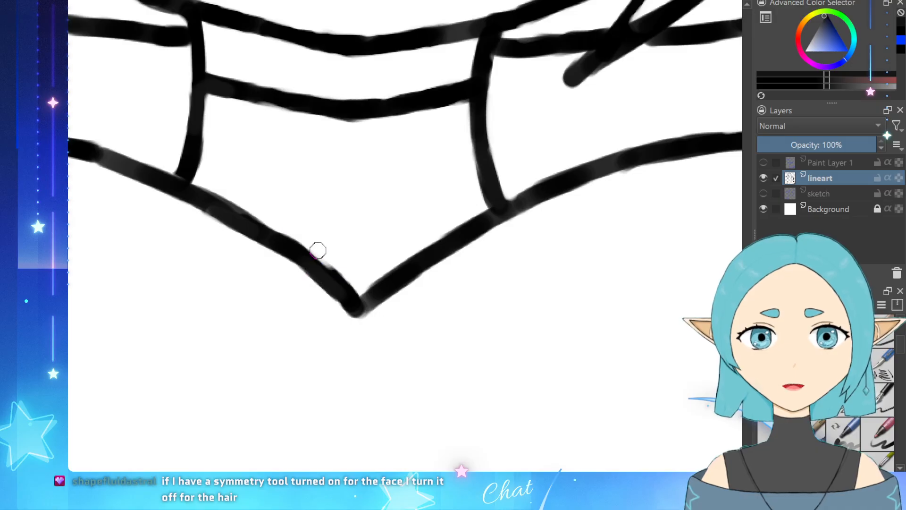
pyautogui.moveTo(287, 227); pyautogui.dragTo(350, 269)
pyautogui.scroll(-5, 298, 308)
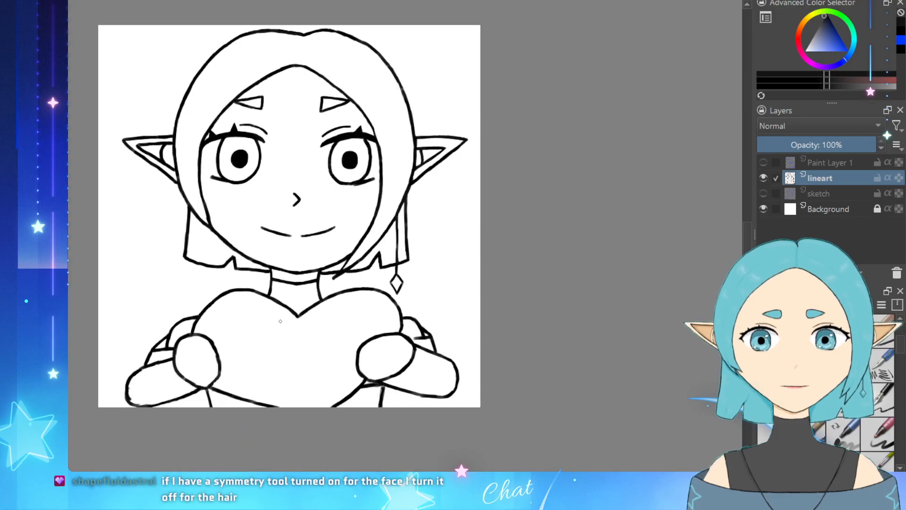
# Step: Erase the grey smudge and protruding stub along the inner edge of the left forearm's rounded end
pyautogui.scroll(6, 183, 405)
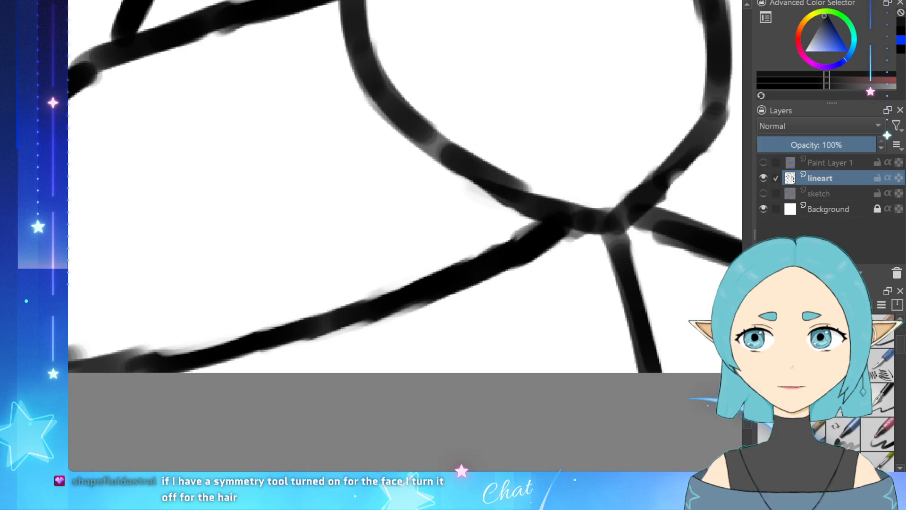
pyautogui.scroll(-2, 71, 225)
pyautogui.scroll(3, 71, 236)
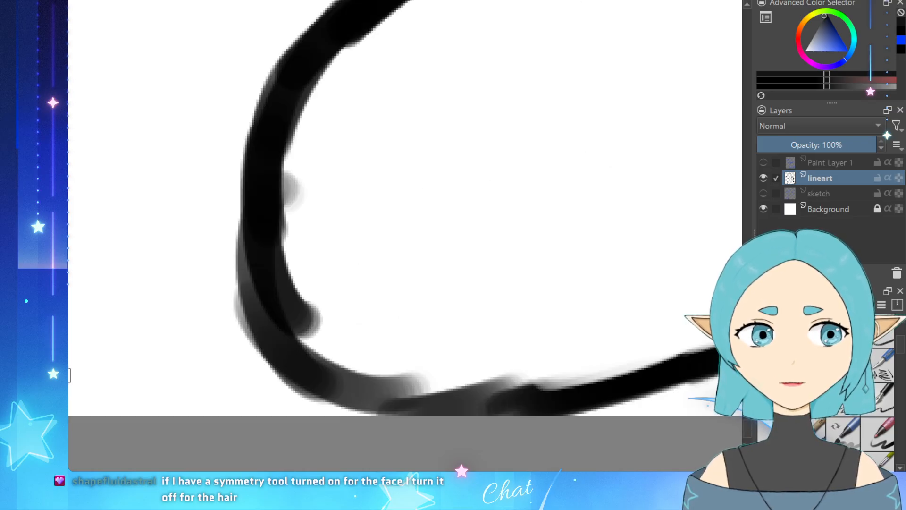
pyautogui.moveTo(303, 176); pyautogui.dragTo(307, 236)
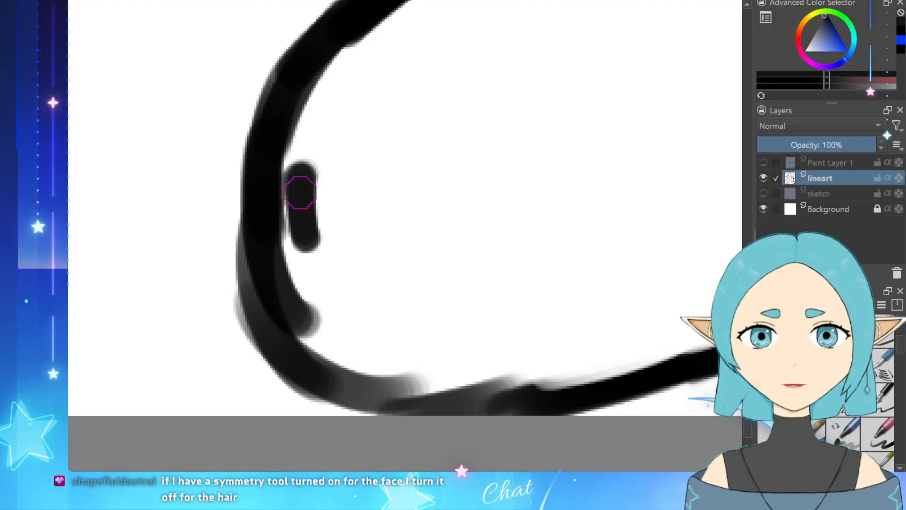
pyautogui.hotkey('ctrl', 'z')
pyautogui.moveTo(299, 168)
pyautogui.mouseDown()
pyautogui.moveTo(303, 283)
pyautogui.moveTo(327, 321)
pyautogui.mouseUp()
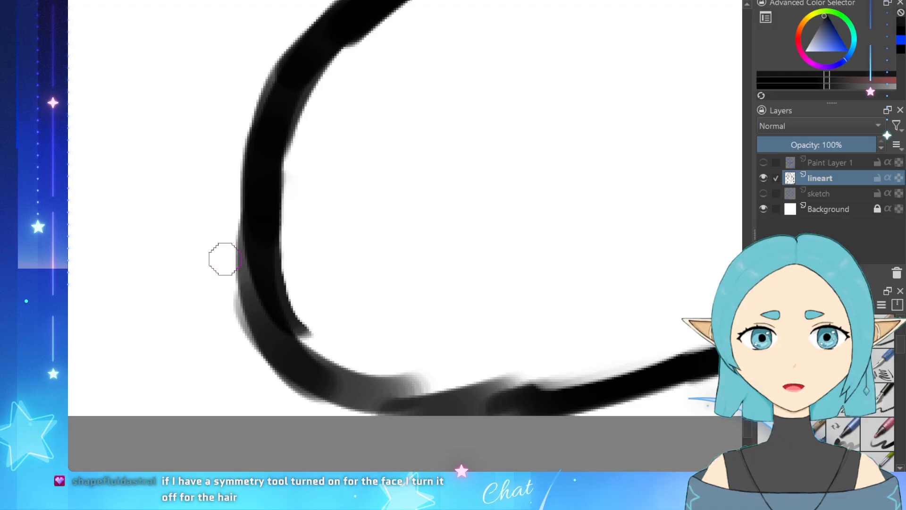
# Step: Trim the outer edge of the left forearm's rounded end and darken its bottom curve along the canvas border
pyautogui.moveTo(222, 260); pyautogui.dragTo(223, 308)
pyautogui.hotkey('ctrl', 'z')
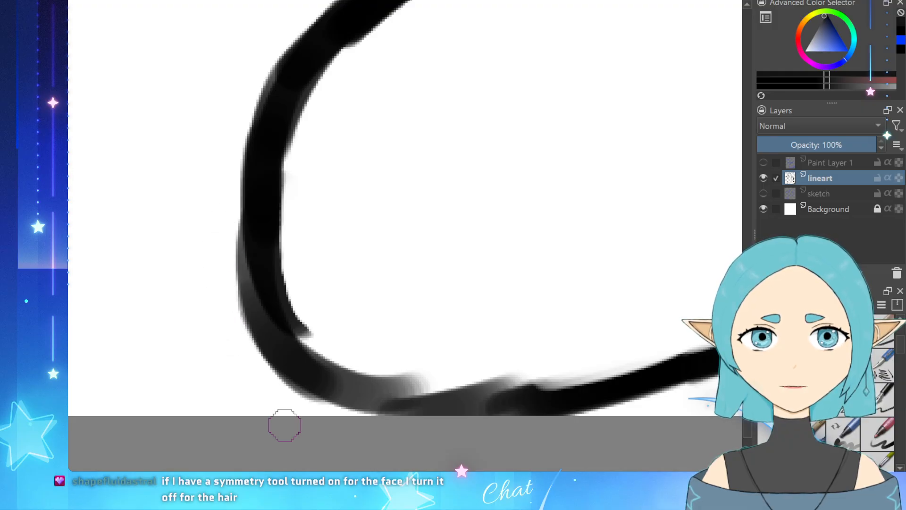
pyautogui.moveTo(380, 372)
pyautogui.mouseDown()
pyautogui.moveTo(536, 362)
pyautogui.moveTo(437, 376)
pyautogui.moveTo(369, 399)
pyautogui.mouseUp()
pyautogui.hotkey('ctrl', 'z')
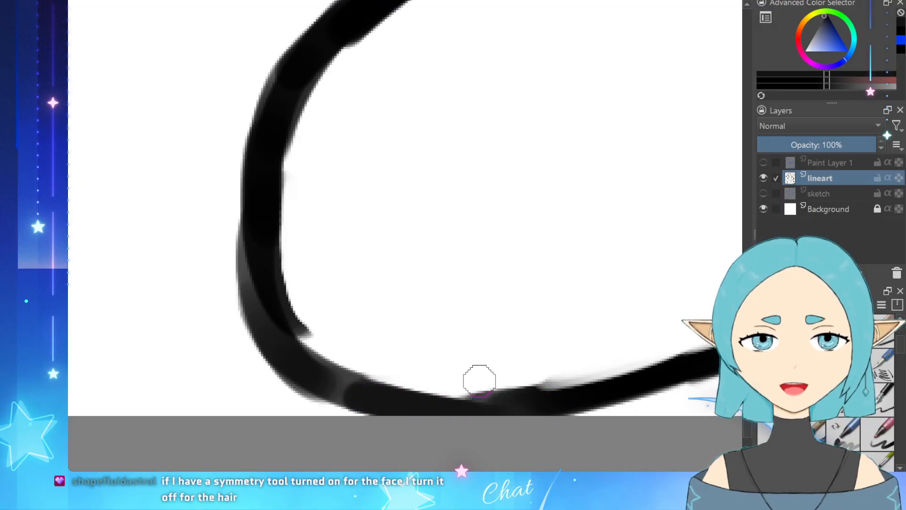
# Step: Smooth the remaining bumps on the inner edge of the left forearm's rounded end
pyautogui.moveTo(322, 334)
pyautogui.mouseDown()
pyautogui.moveTo(304, 285)
pyautogui.moveTo(308, 320)
pyautogui.mouseUp()
pyautogui.moveTo(297, 263); pyautogui.dragTo(295, 205)
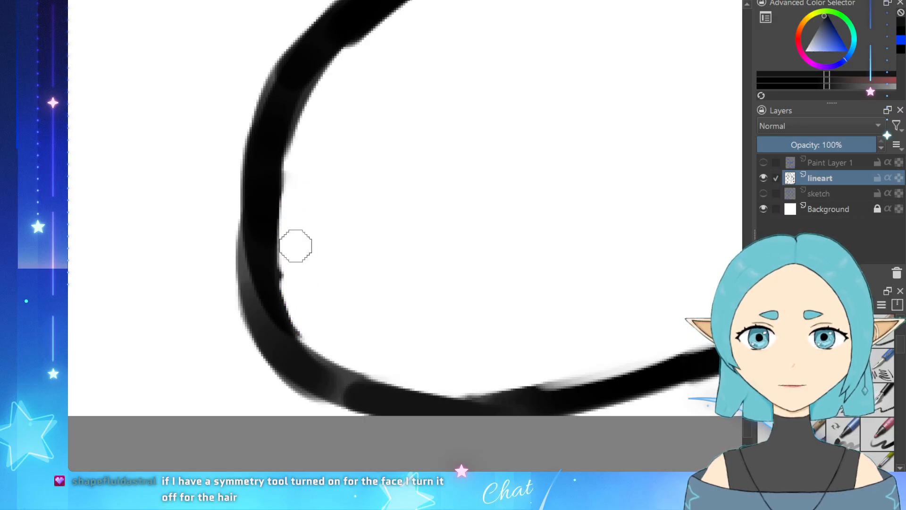
pyautogui.moveTo(303, 162); pyautogui.dragTo(300, 314)
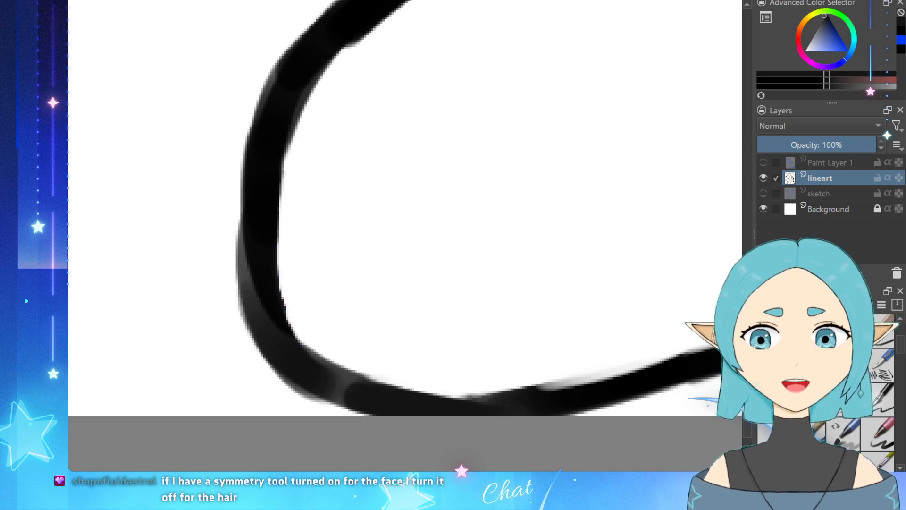
pyautogui.scroll(-3, 309, 331)
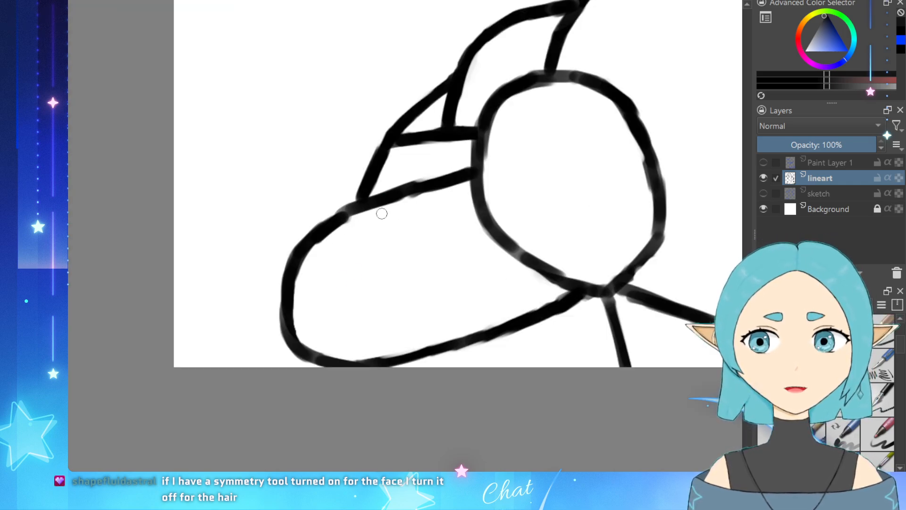
# Step: Darken the faded parts of the left forearm's upper line and smooth its bumps up to the hand
pyautogui.scroll(2, 304, 287)
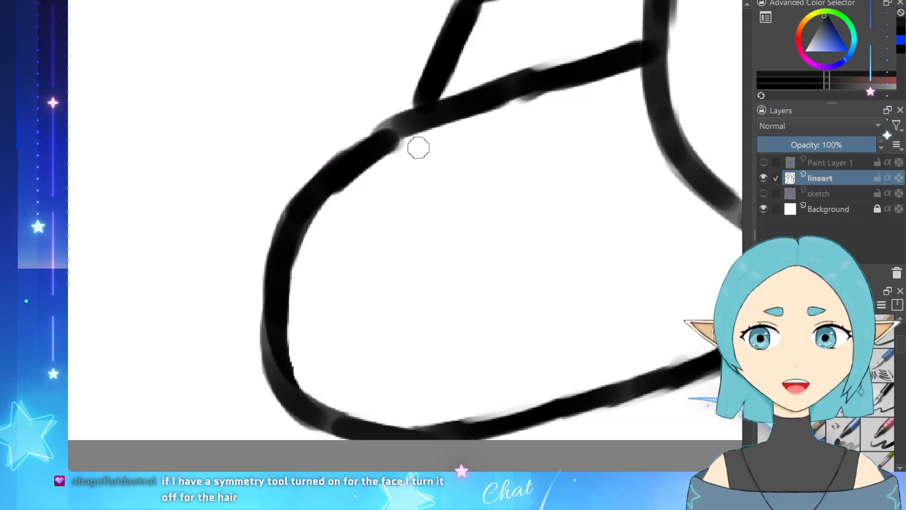
pyautogui.moveTo(379, 171)
pyautogui.mouseDown()
pyautogui.moveTo(360, 182)
pyautogui.moveTo(376, 132)
pyautogui.moveTo(362, 148)
pyautogui.moveTo(387, 112)
pyautogui.moveTo(333, 143)
pyautogui.mouseUp()
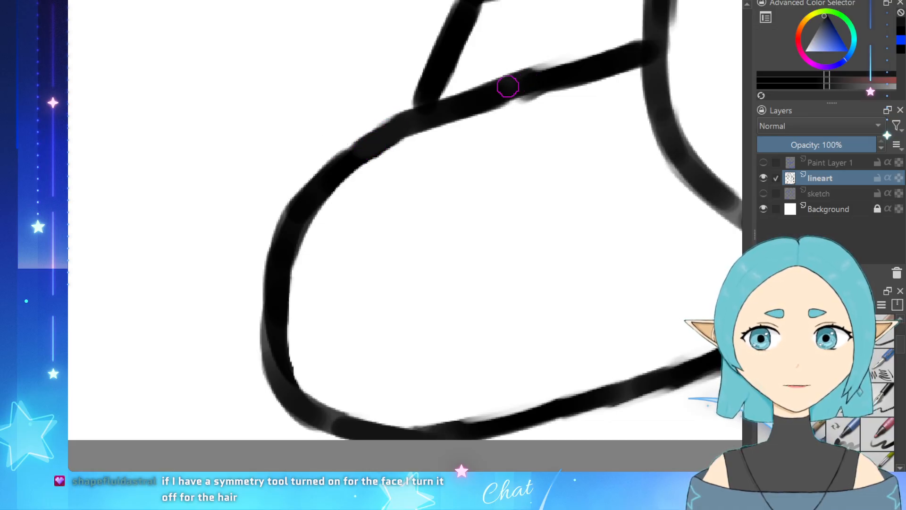
pyautogui.moveTo(508, 86)
pyautogui.mouseDown()
pyautogui.moveTo(526, 80)
pyautogui.moveTo(506, 93)
pyautogui.moveTo(631, 45)
pyautogui.mouseUp()
pyautogui.moveTo(499, 62); pyautogui.dragTo(597, 46)
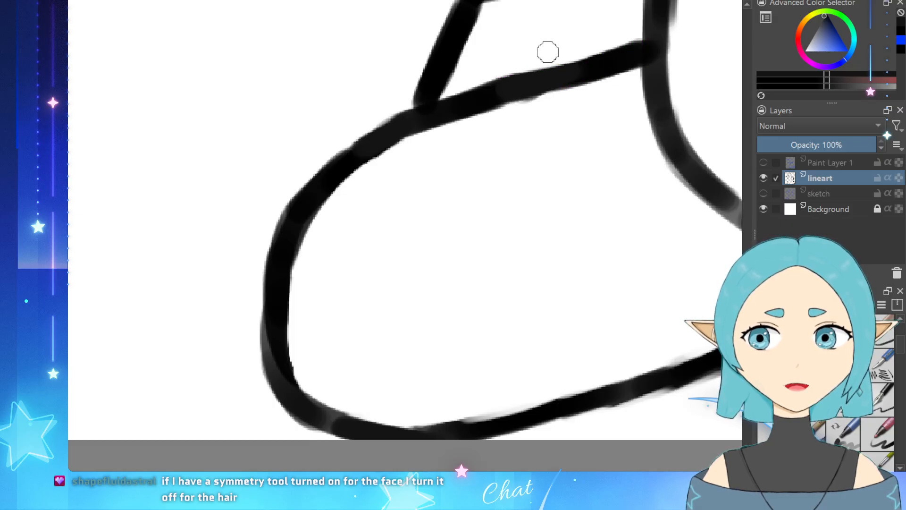
pyautogui.moveTo(527, 89)
pyautogui.mouseDown()
pyautogui.moveTo(600, 61)
pyautogui.moveTo(516, 114)
pyautogui.mouseUp()
pyautogui.hotkey('ctrl', 'z')
pyautogui.press('e')
pyautogui.press('e')
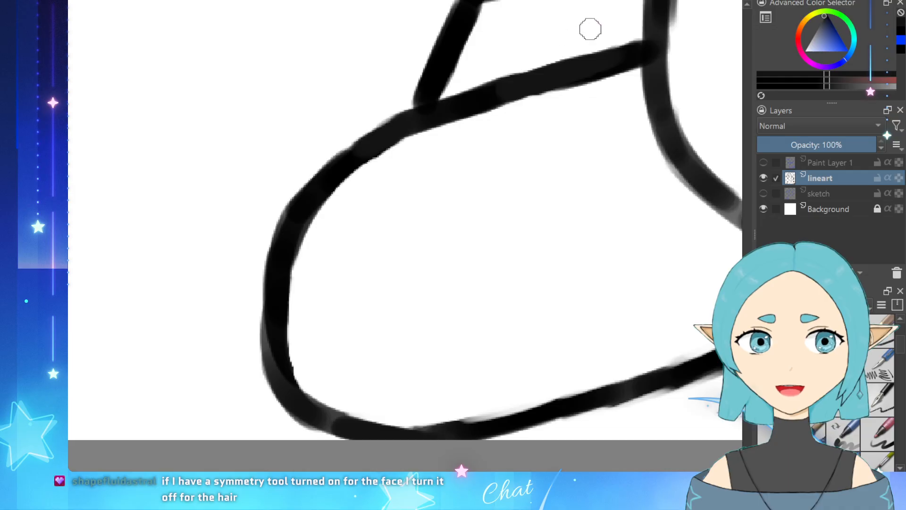
# Step: Darken the faded gap in the lower-left curve of the left hand's outline and smooth its inner edge
pyautogui.scroll(-5, 482, 170)
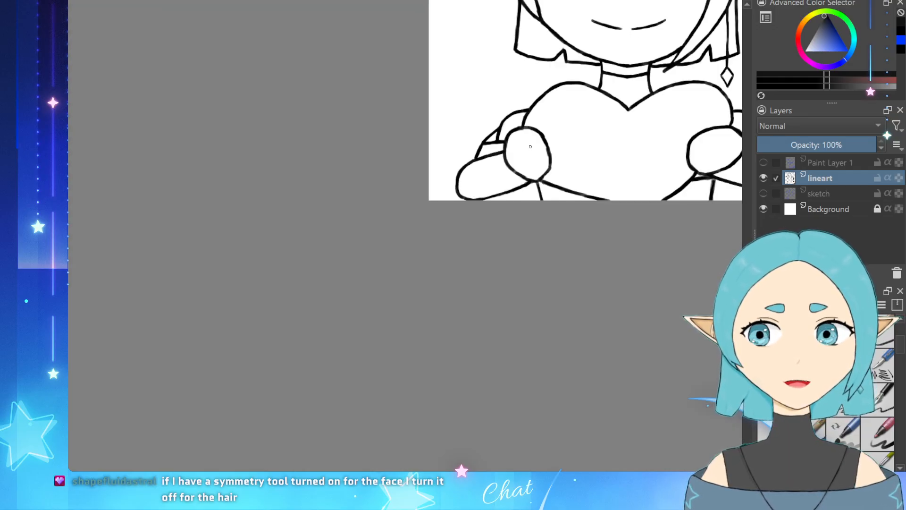
pyautogui.scroll(5, 531, 147)
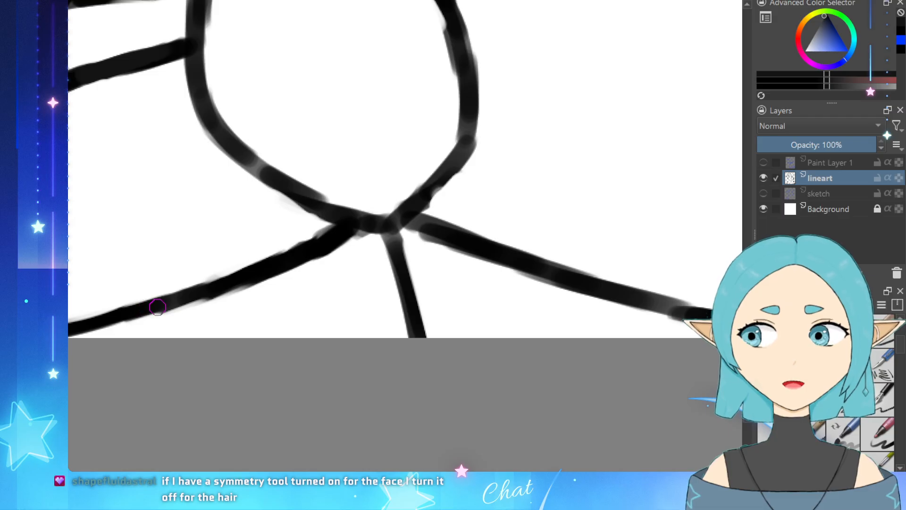
pyautogui.moveTo(249, 163); pyautogui.dragTo(305, 202)
pyautogui.press('e')
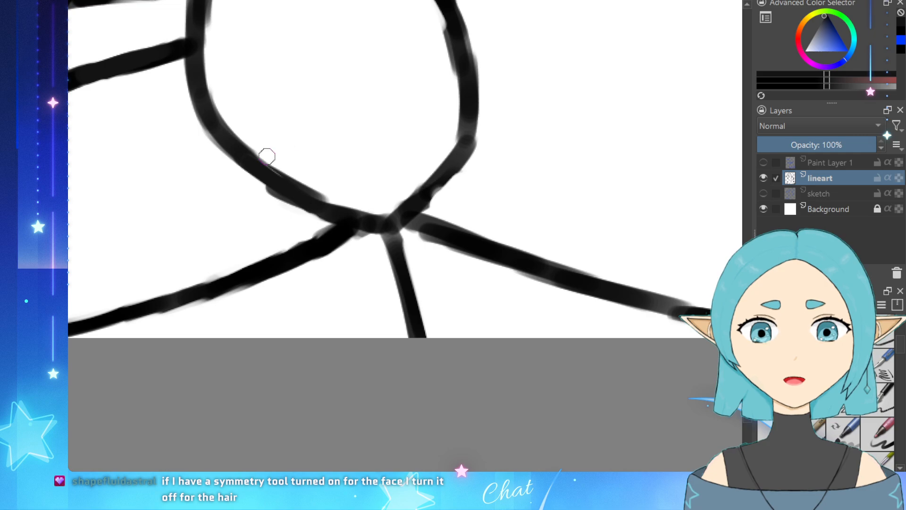
pyautogui.press('e')
pyautogui.moveTo(263, 171); pyautogui.dragTo(305, 191)
pyautogui.hotkey('ctrl', 'z')
pyautogui.hotkey('ctrl', 'z')
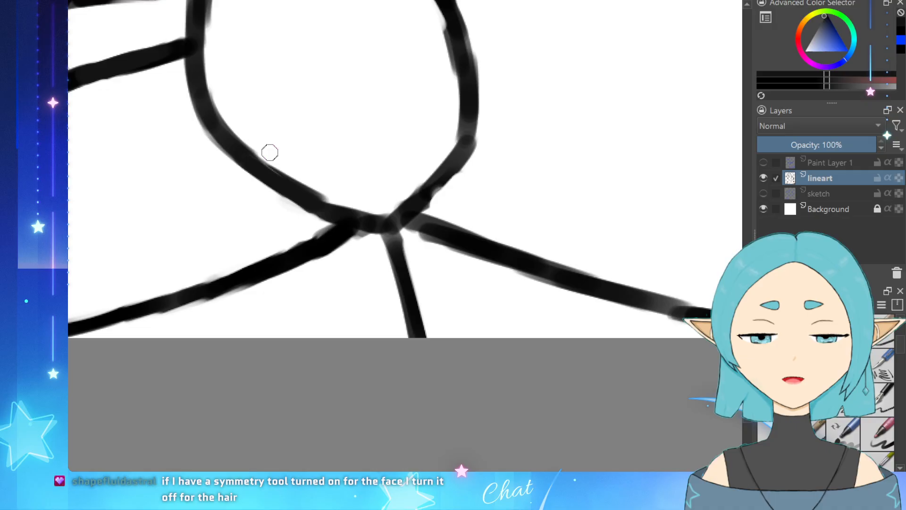
pyautogui.moveTo(240, 133); pyautogui.dragTo(301, 178)
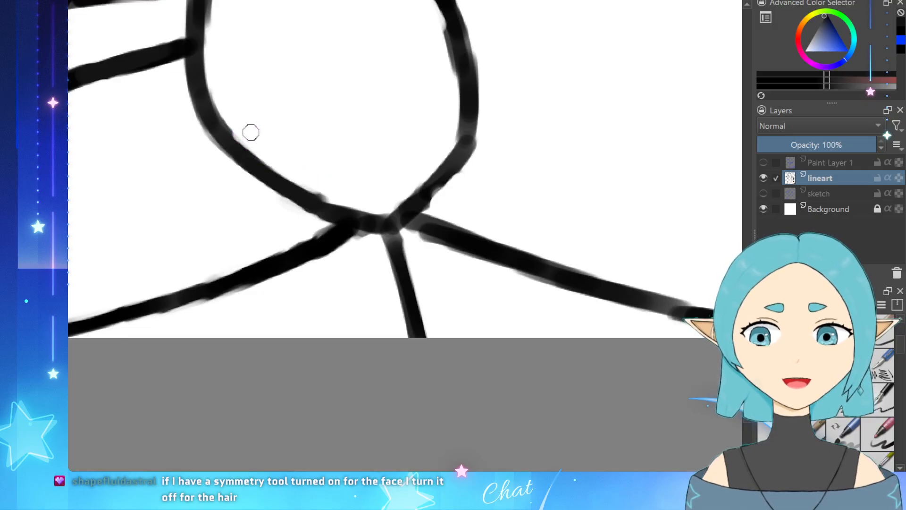
pyautogui.hotkey('ctrl', 'z')
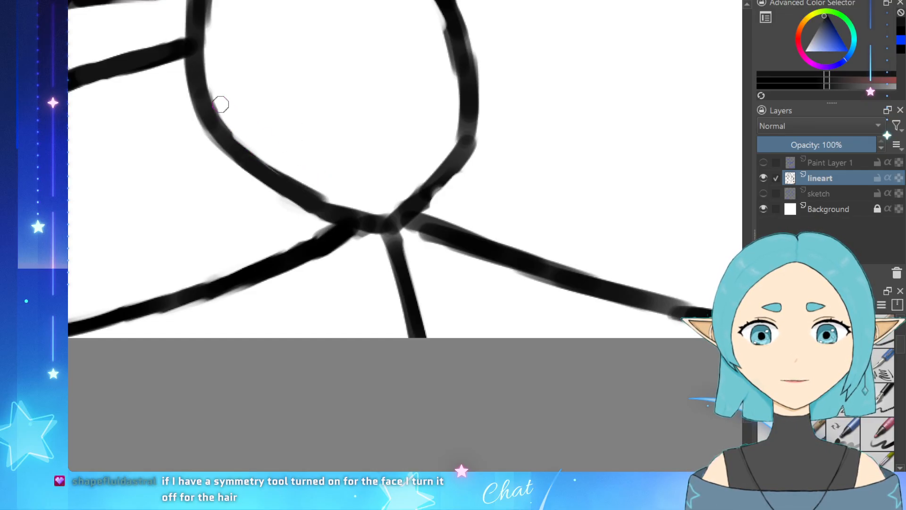
pyautogui.moveTo(221, 104)
pyautogui.mouseDown()
pyautogui.moveTo(282, 172)
pyautogui.moveTo(310, 184)
pyautogui.mouseUp()
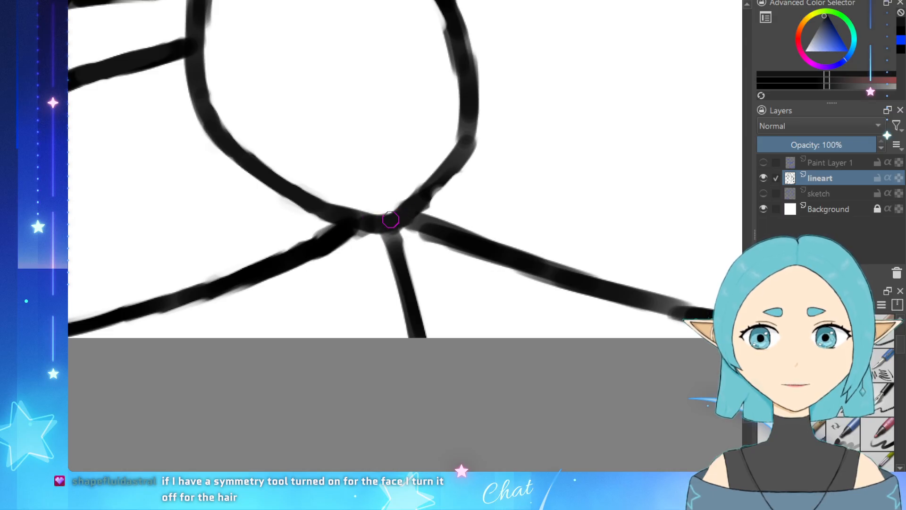
# Step: Darken the base of the left hand's outline and tidy its join with the heart's edge
pyautogui.moveTo(371, 246)
pyautogui.mouseDown()
pyautogui.moveTo(361, 239)
pyautogui.moveTo(403, 235)
pyautogui.moveTo(453, 192)
pyautogui.mouseUp()
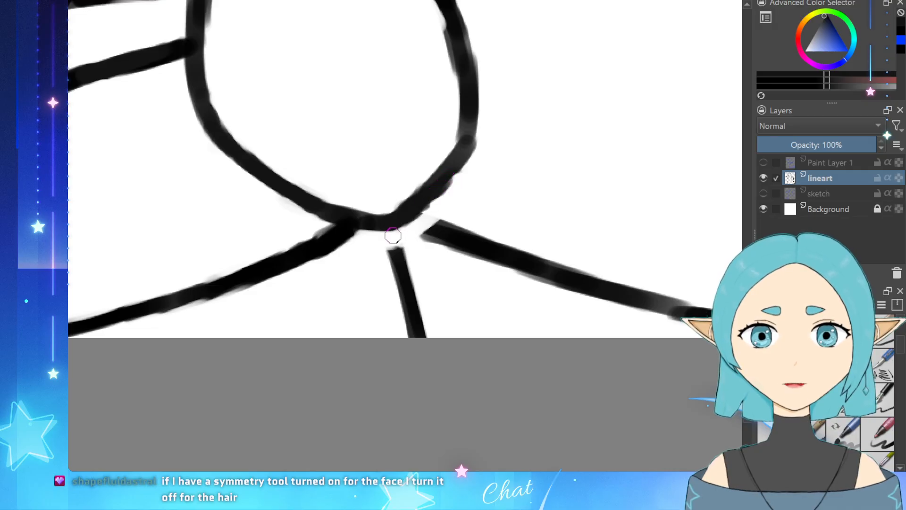
pyautogui.moveTo(393, 235); pyautogui.dragTo(396, 263)
pyautogui.hotkey('ctrl', 'z')
pyautogui.hotkey('ctrl', 'z')
pyautogui.moveTo(417, 223); pyautogui.dragTo(434, 234)
pyautogui.moveTo(433, 235)
pyautogui.mouseDown()
pyautogui.moveTo(419, 226)
pyautogui.moveTo(429, 225)
pyautogui.mouseUp()
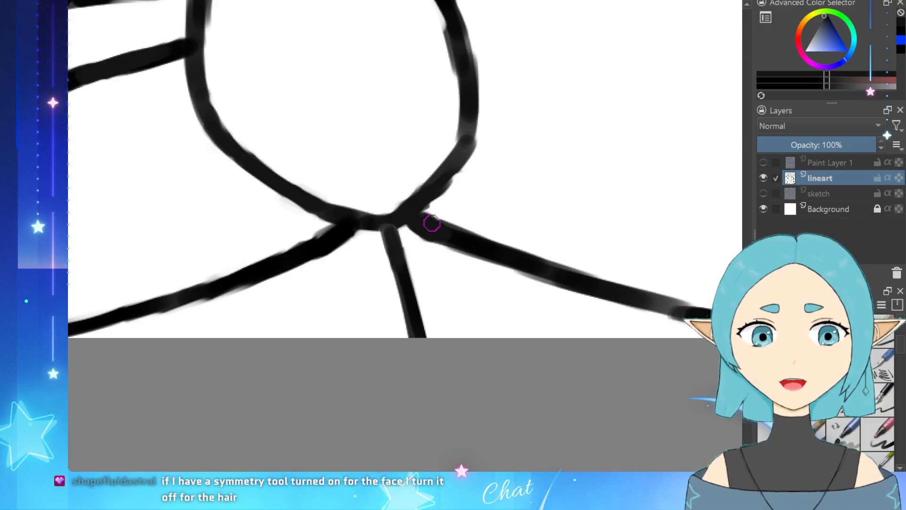
# Step: Extend the right sleeve's faded cuff line to meet the hand's outline and darken the short line joining it from above
pyautogui.scroll(-6, 302, 133)
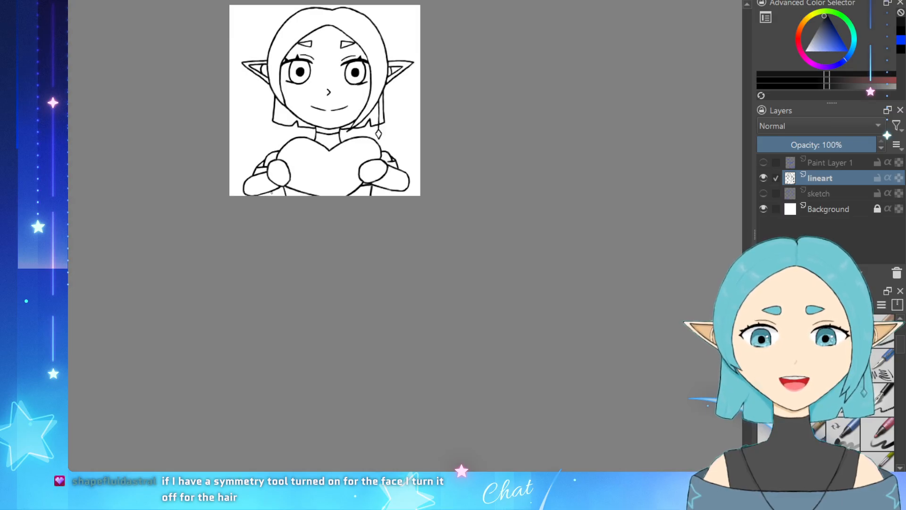
pyautogui.scroll(6, 396, 182)
pyautogui.scroll(-2, 364, 202)
pyautogui.scroll(4, 339, 118)
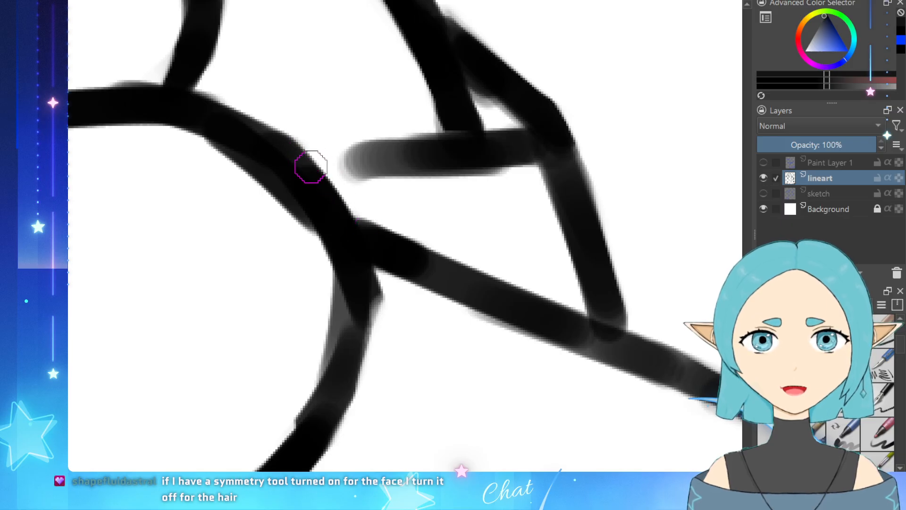
pyautogui.moveTo(309, 167); pyautogui.dragTo(373, 160)
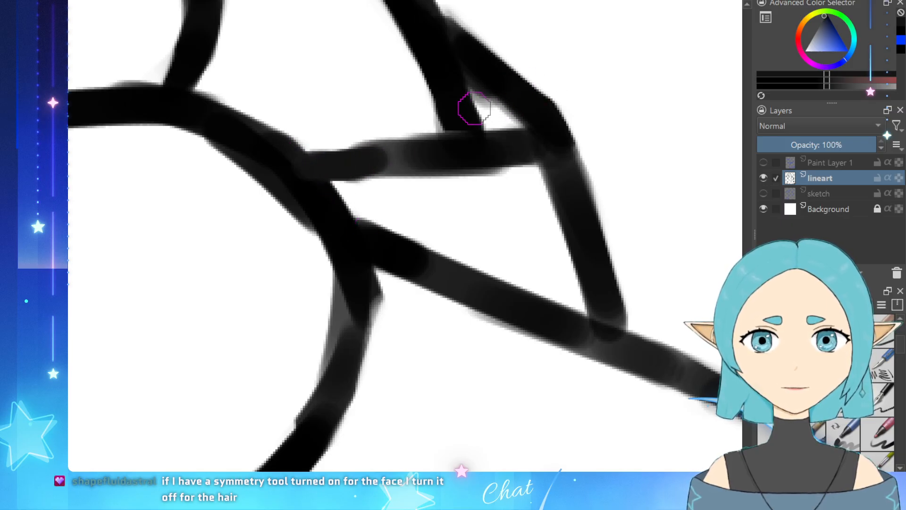
pyautogui.moveTo(473, 107)
pyautogui.mouseDown()
pyautogui.moveTo(481, 114)
pyautogui.moveTo(453, 97)
pyautogui.mouseUp()
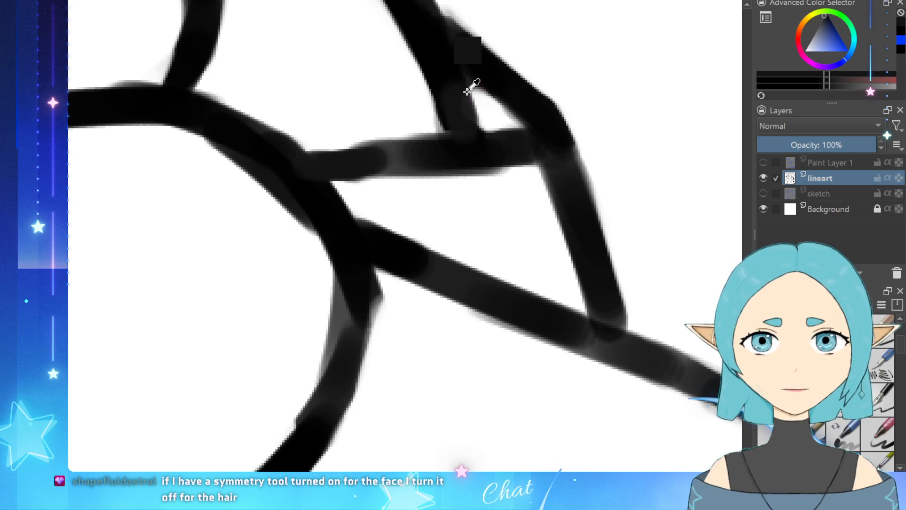
# Step: Add a new paint layer between the sketch and Background layers and name it "colour"
pyautogui.scroll(-6, 352, 263)
pyautogui.scroll(-3, 353, 262)
pyautogui.scroll(3, 336, 225)
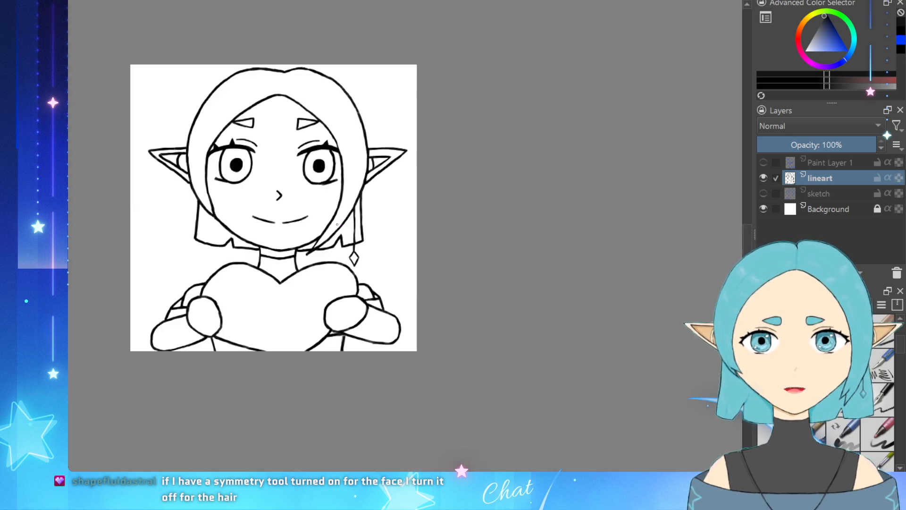
pyautogui.scroll(-1, 298, 222)
pyautogui.scroll(1, 191, 160)
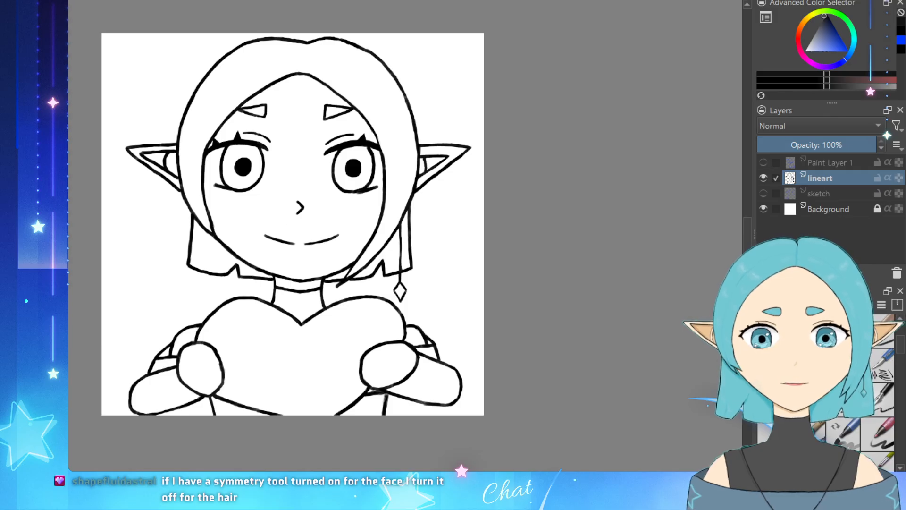
pyautogui.press('Insert')
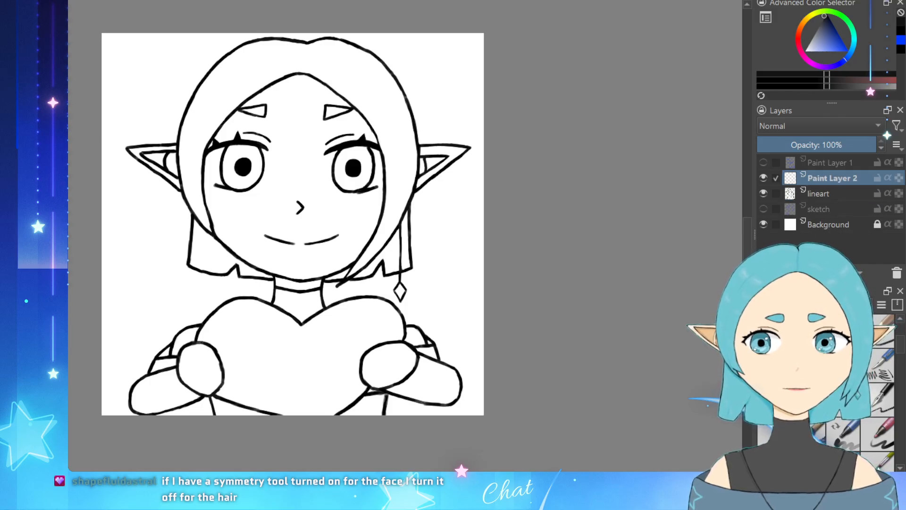
pyautogui.hotkey('ctrl', 'pagedown')
pyautogui.hotkey('ctrl', 'pagedown')
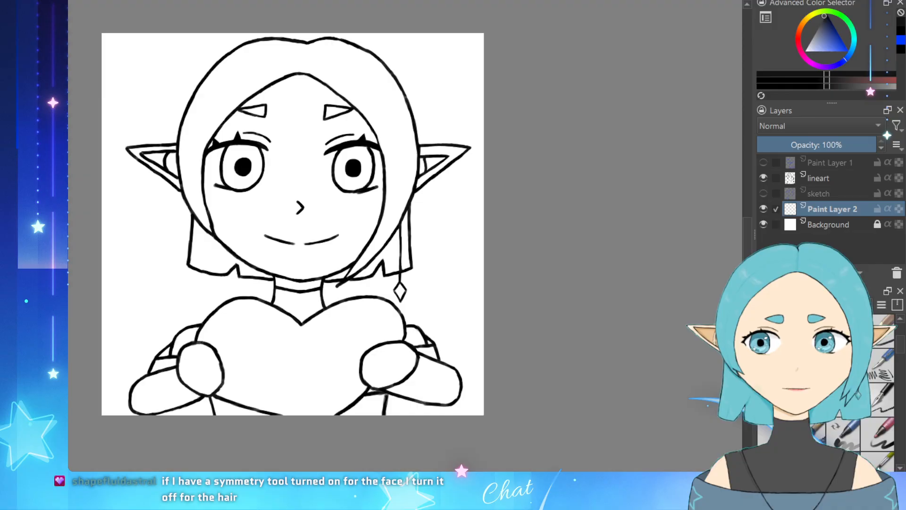
pyautogui.doubleClick(829, 208)
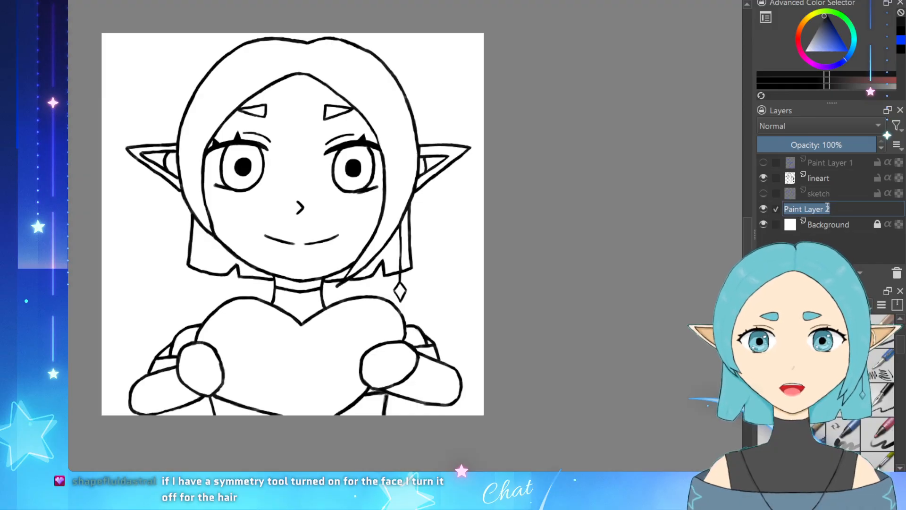
pyautogui.press('BackSpace')
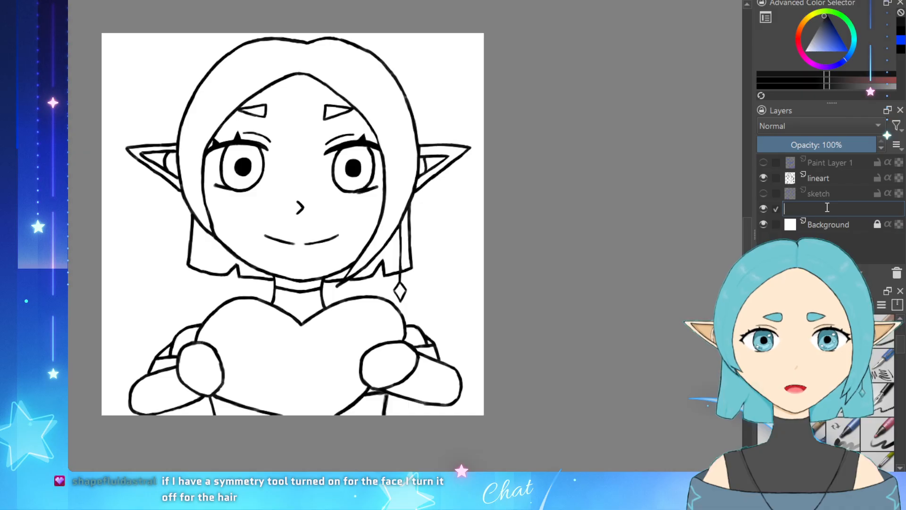
pyautogui.write('colour')
pyautogui.press('Return')
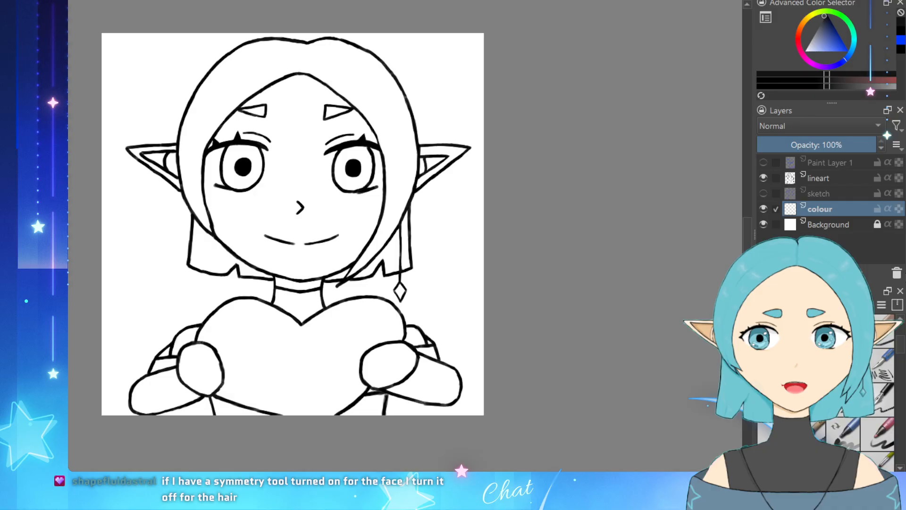
# Step: Choose a pale orange skin tone as the painting colour
pyautogui.click(801, 29)
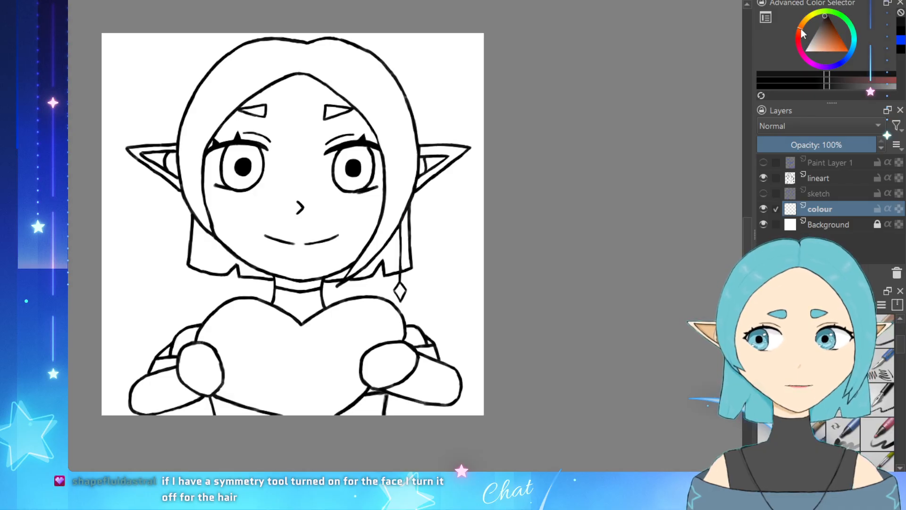
pyautogui.click(816, 51)
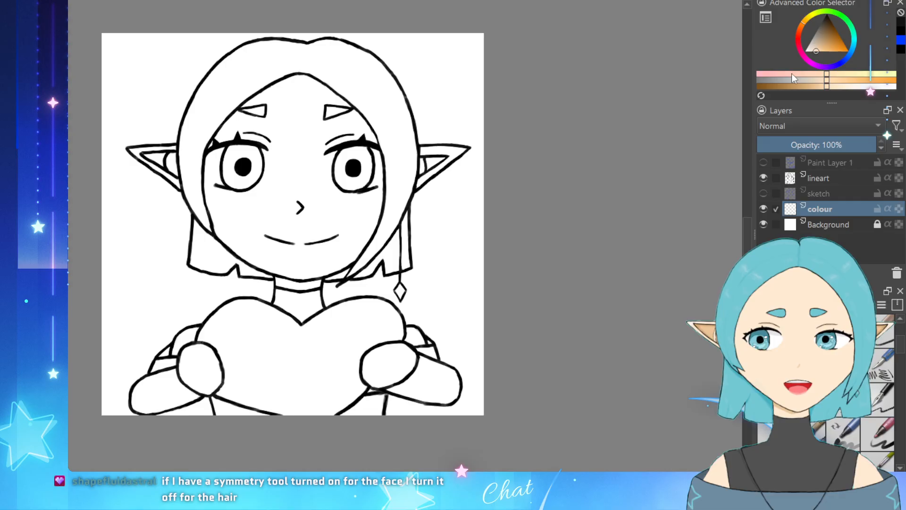
pyautogui.scroll(1, 122, 204)
pyautogui.scroll(-1, 160, 195)
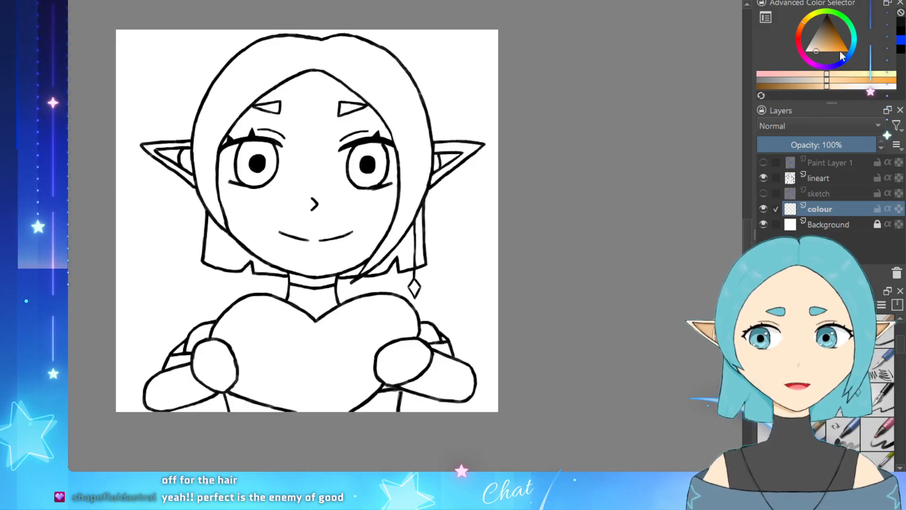
pyautogui.click(820, 49)
pyautogui.click(815, 53)
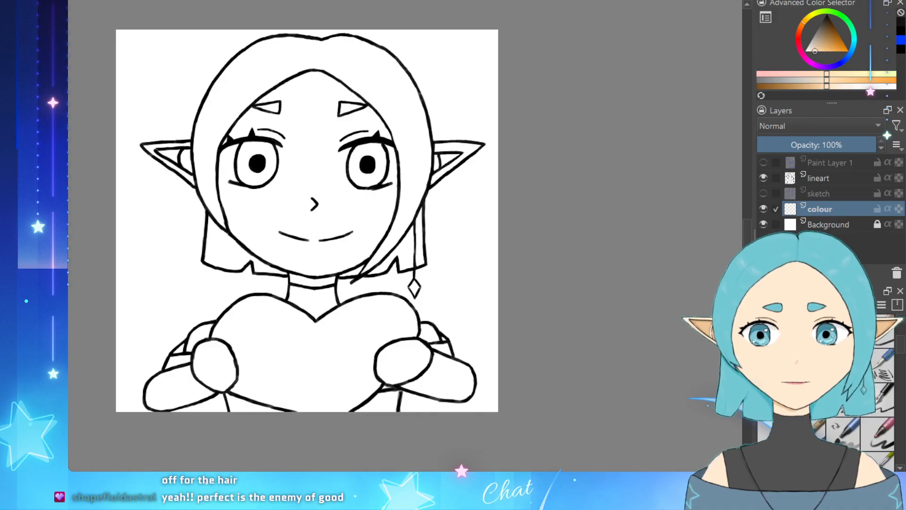
# Step: Paint a diagonal patch of skin from the left eye to the mid-forehead, lightening the tone slightly
pyautogui.scroll(2, 364, 40)
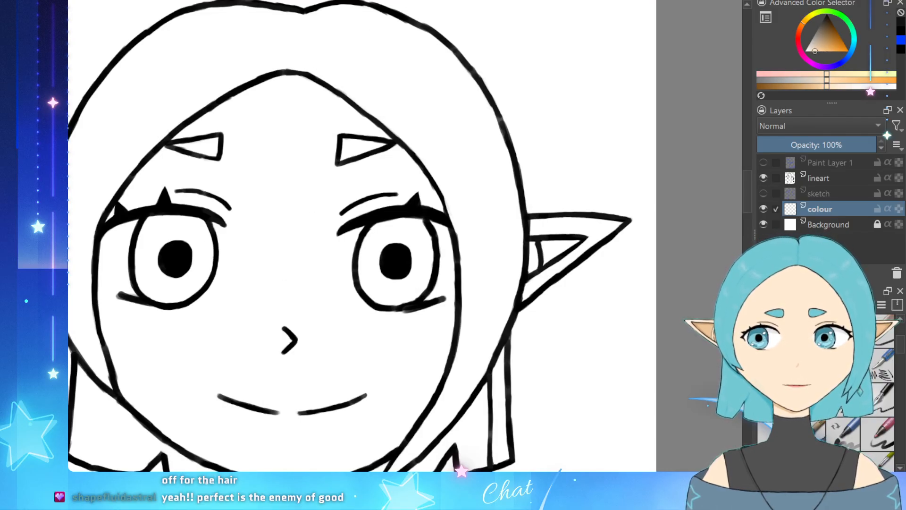
pyautogui.moveTo(251, 218)
pyautogui.mouseDown()
pyautogui.moveTo(236, 222)
pyautogui.moveTo(273, 170)
pyautogui.moveTo(250, 198)
pyautogui.moveTo(264, 175)
pyautogui.mouseUp()
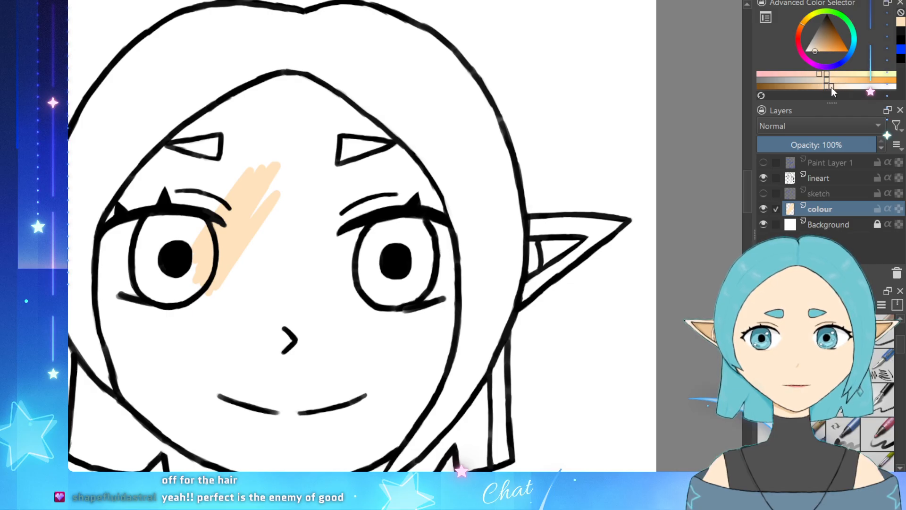
pyautogui.moveTo(832, 87); pyautogui.dragTo(835, 89)
pyautogui.moveTo(279, 169)
pyautogui.mouseDown()
pyautogui.moveTo(229, 224)
pyautogui.moveTo(260, 161)
pyautogui.moveTo(292, 162)
pyautogui.moveTo(276, 192)
pyautogui.mouseUp()
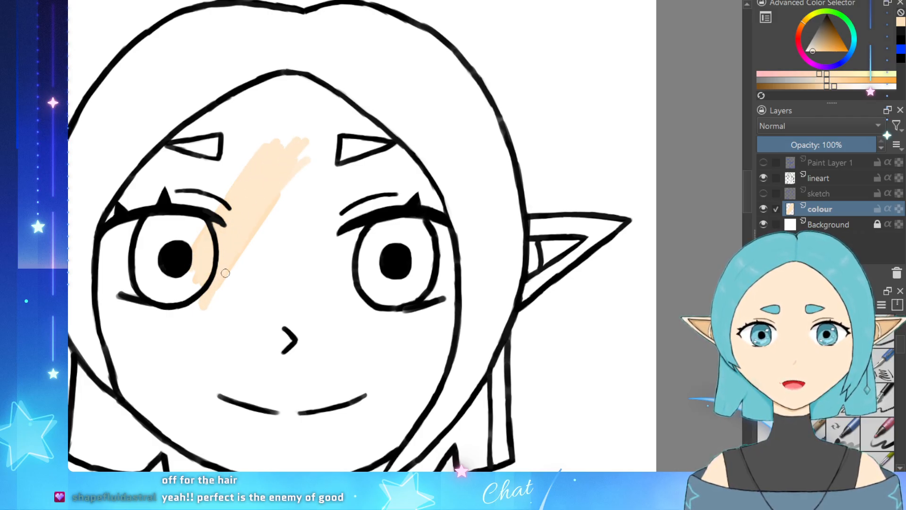
pyautogui.moveTo(225, 273)
pyautogui.mouseDown()
pyautogui.moveTo(222, 305)
pyautogui.moveTo(267, 193)
pyautogui.mouseUp()
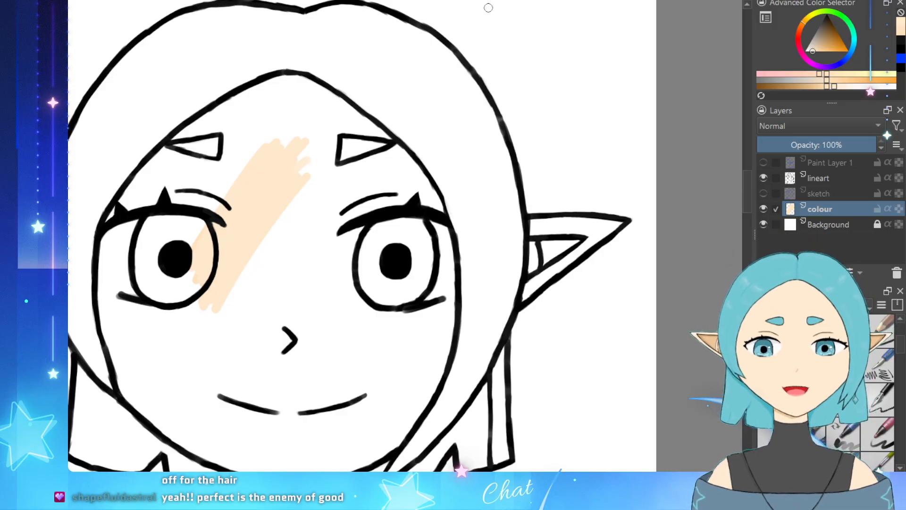
# Step: Paint skin colour over the left side of the face, from the hairline around the brow and eye down along the cheek edge
pyautogui.moveTo(232, 162)
pyautogui.mouseDown()
pyautogui.moveTo(186, 144)
pyautogui.moveTo(220, 108)
pyautogui.moveTo(208, 116)
pyautogui.moveTo(199, 137)
pyautogui.moveTo(215, 132)
pyautogui.moveTo(183, 164)
pyautogui.moveTo(169, 209)
pyautogui.mouseUp()
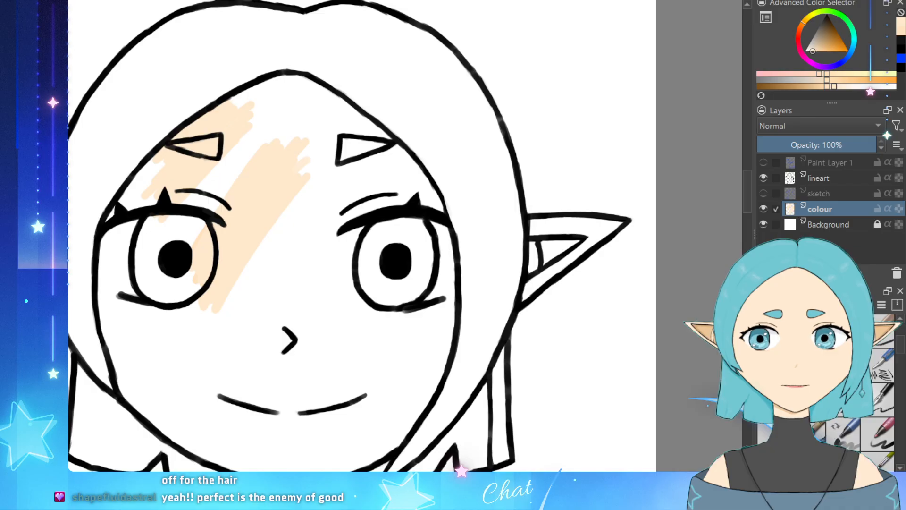
pyautogui.moveTo(228, 196)
pyautogui.mouseDown()
pyautogui.moveTo(256, 158)
pyautogui.moveTo(252, 125)
pyautogui.moveTo(145, 266)
pyautogui.moveTo(147, 179)
pyautogui.moveTo(163, 155)
pyautogui.moveTo(168, 161)
pyautogui.moveTo(118, 219)
pyautogui.moveTo(154, 163)
pyautogui.moveTo(165, 188)
pyautogui.moveTo(135, 232)
pyautogui.moveTo(114, 225)
pyautogui.moveTo(118, 216)
pyautogui.moveTo(163, 296)
pyautogui.moveTo(160, 314)
pyautogui.moveTo(169, 296)
pyautogui.moveTo(185, 297)
pyautogui.moveTo(179, 269)
pyautogui.moveTo(196, 296)
pyautogui.moveTo(201, 339)
pyautogui.moveTo(178, 321)
pyautogui.mouseUp()
pyautogui.moveTo(128, 220)
pyautogui.mouseDown()
pyautogui.moveTo(117, 251)
pyautogui.moveTo(117, 231)
pyautogui.moveTo(109, 238)
pyautogui.moveTo(108, 279)
pyautogui.mouseUp()
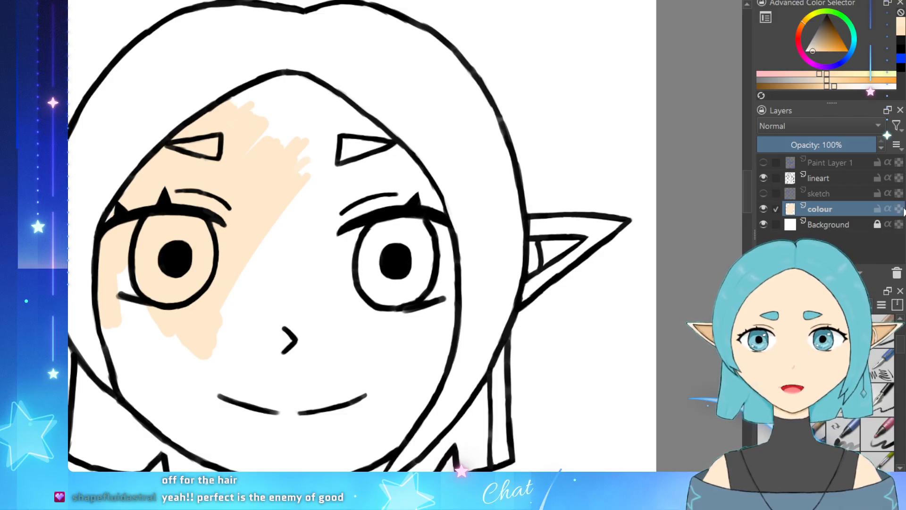
pyautogui.moveTo(122, 250)
pyautogui.mouseDown()
pyautogui.moveTo(137, 290)
pyautogui.moveTo(131, 274)
pyautogui.moveTo(131, 282)
pyautogui.moveTo(124, 277)
pyautogui.moveTo(131, 355)
pyautogui.moveTo(113, 343)
pyautogui.moveTo(109, 318)
pyautogui.moveTo(119, 356)
pyautogui.moveTo(107, 323)
pyautogui.moveTo(130, 392)
pyautogui.moveTo(125, 383)
pyautogui.moveTo(144, 405)
pyautogui.mouseUp()
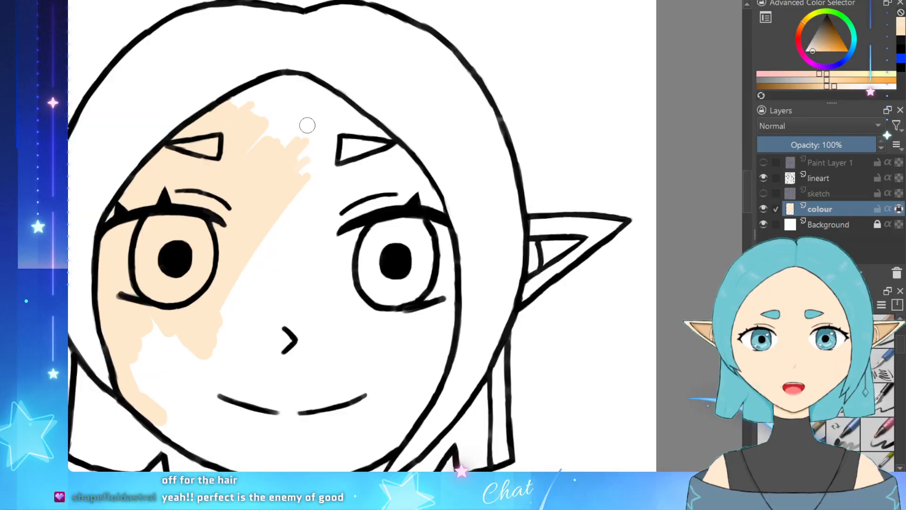
# Step: Fill the upper forehead with skin colour up to the hairline peak and across to the right eyebrow
pyautogui.moveTo(307, 125)
pyautogui.mouseDown()
pyautogui.moveTo(273, 134)
pyautogui.moveTo(305, 114)
pyautogui.mouseUp()
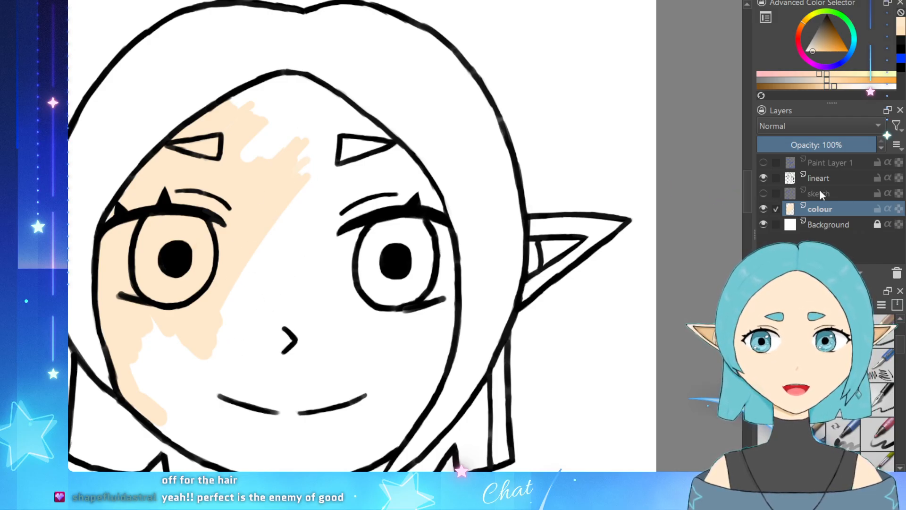
pyautogui.moveTo(287, 125)
pyautogui.mouseDown()
pyautogui.moveTo(257, 162)
pyautogui.moveTo(235, 167)
pyautogui.moveTo(292, 116)
pyautogui.moveTo(306, 129)
pyautogui.moveTo(277, 153)
pyautogui.mouseUp()
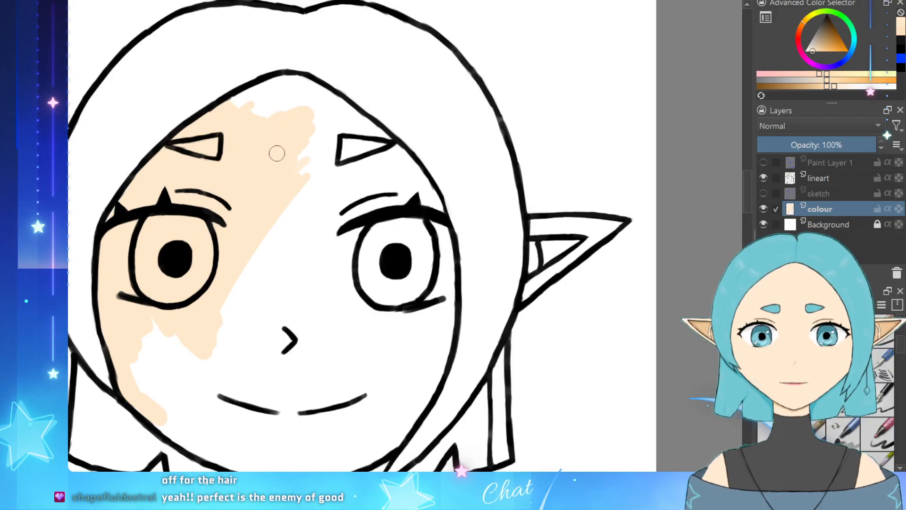
pyautogui.scroll(3, 151, 83)
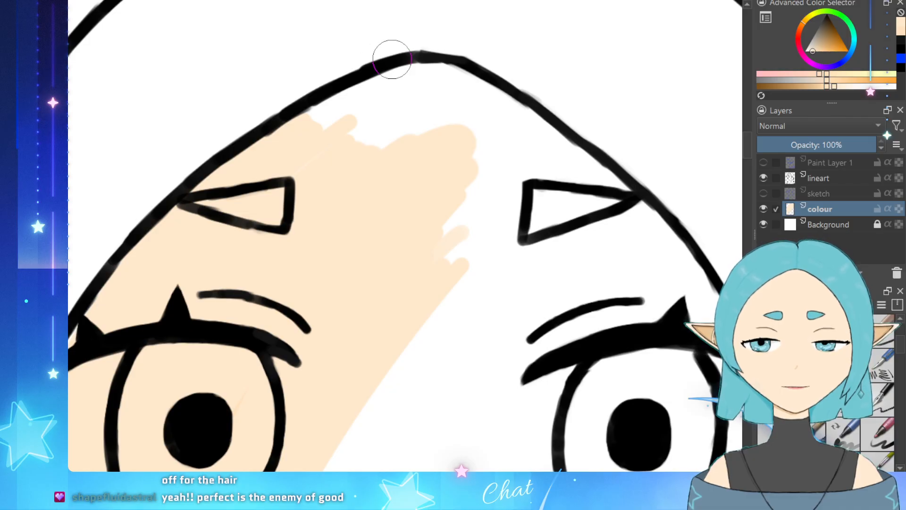
pyautogui.moveTo(392, 59)
pyautogui.mouseDown()
pyautogui.moveTo(426, 129)
pyautogui.moveTo(436, 99)
pyautogui.moveTo(376, 93)
pyautogui.moveTo(361, 113)
pyautogui.moveTo(297, 152)
pyautogui.mouseUp()
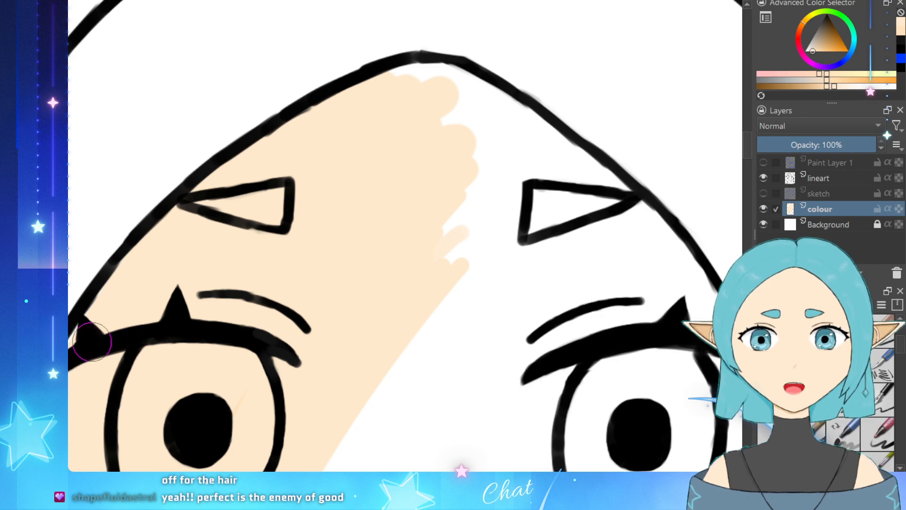
pyautogui.moveTo(413, 91)
pyautogui.mouseDown()
pyautogui.moveTo(463, 90)
pyautogui.moveTo(497, 137)
pyautogui.moveTo(481, 119)
pyautogui.moveTo(500, 94)
pyautogui.moveTo(504, 120)
pyautogui.moveTo(514, 114)
pyautogui.moveTo(501, 109)
pyautogui.moveTo(585, 204)
pyautogui.moveTo(534, 150)
pyautogui.moveTo(599, 243)
pyautogui.moveTo(519, 255)
pyautogui.moveTo(500, 277)
pyautogui.moveTo(468, 275)
pyautogui.moveTo(435, 229)
pyautogui.mouseUp()
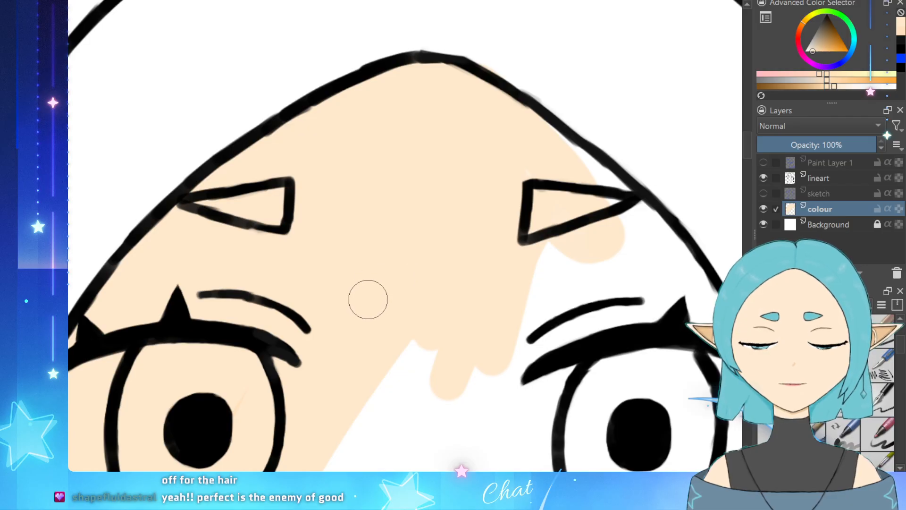
# Step: Extend the skin colour along the right hairline from the eyebrow down to the right eye's outer corner
pyautogui.scroll(-3, 367, 293)
pyautogui.scroll(1, 591, 379)
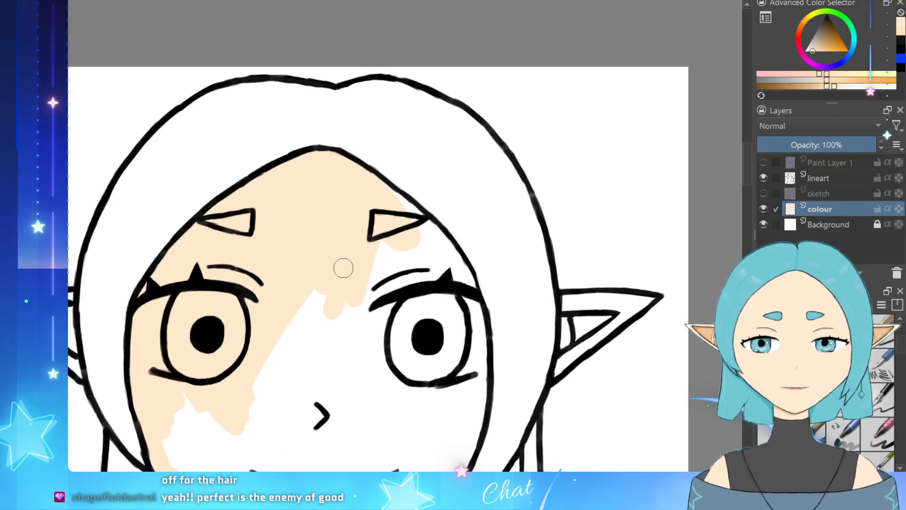
pyautogui.moveTo(388, 198)
pyautogui.mouseDown()
pyautogui.moveTo(413, 223)
pyautogui.moveTo(376, 190)
pyautogui.moveTo(445, 258)
pyautogui.mouseUp()
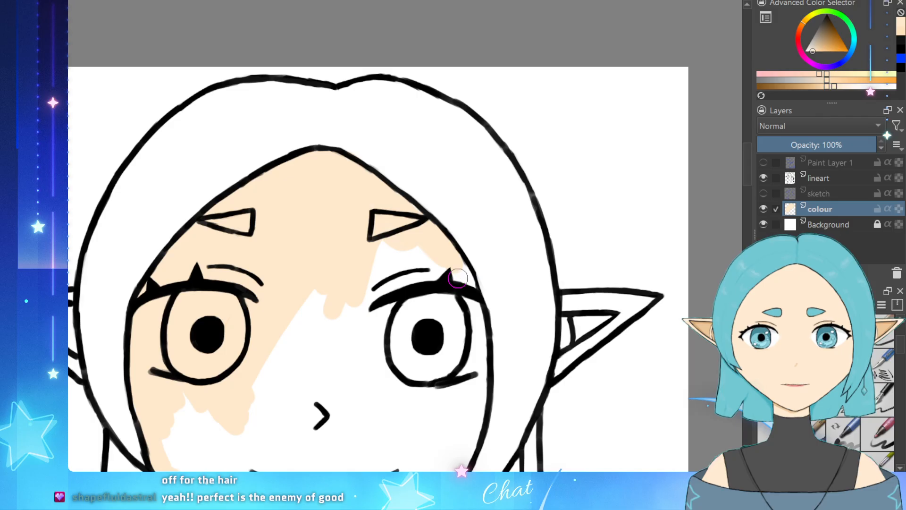
pyautogui.moveTo(458, 278); pyautogui.dragTo(465, 295)
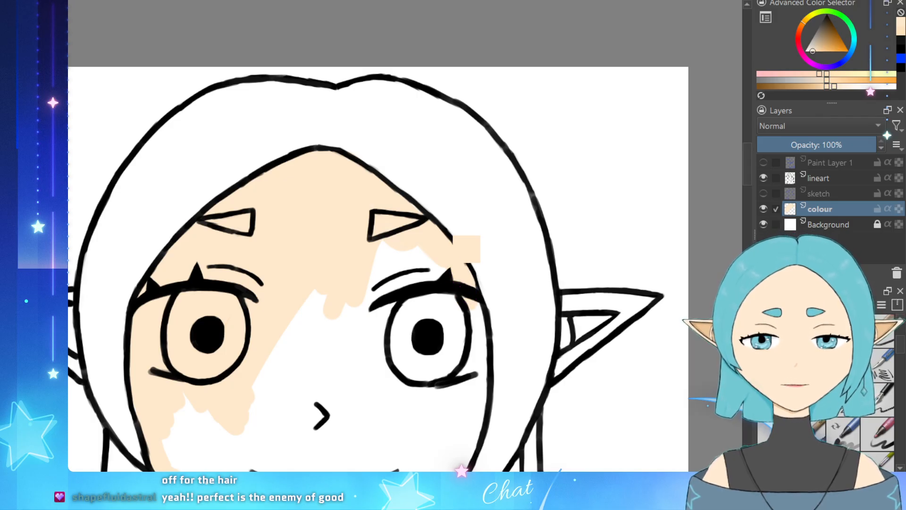
pyautogui.scroll(2, 500, 364)
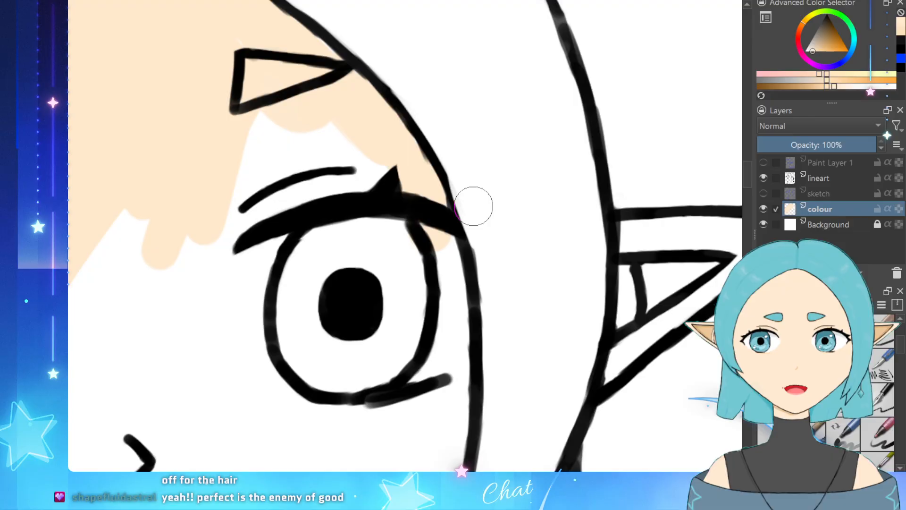
# Step: Paint the peach skin colour around the eye, across the cheeks and around the nose on the colour layer
pyautogui.moveTo(439, 222)
pyautogui.mouseDown()
pyautogui.moveTo(450, 392)
pyautogui.moveTo(456, 382)
pyautogui.moveTo(425, 378)
pyautogui.moveTo(363, 411)
pyautogui.moveTo(312, 405)
pyautogui.moveTo(268, 390)
pyautogui.moveTo(240, 357)
pyautogui.moveTo(217, 360)
pyautogui.moveTo(157, 290)
pyautogui.moveTo(180, 251)
pyautogui.moveTo(176, 228)
pyautogui.moveTo(141, 226)
pyautogui.moveTo(145, 184)
pyautogui.moveTo(164, 210)
pyautogui.moveTo(223, 242)
pyautogui.moveTo(280, 249)
pyautogui.moveTo(235, 271)
pyautogui.moveTo(169, 262)
pyautogui.moveTo(158, 241)
pyautogui.moveTo(110, 229)
pyautogui.moveTo(110, 241)
pyautogui.moveTo(192, 223)
pyautogui.moveTo(334, 167)
pyautogui.moveTo(310, 193)
pyautogui.moveTo(385, 220)
pyautogui.moveTo(318, 102)
pyautogui.moveTo(338, 146)
pyautogui.moveTo(306, 215)
pyautogui.moveTo(320, 265)
pyautogui.moveTo(363, 355)
pyautogui.moveTo(379, 362)
pyautogui.moveTo(419, 340)
pyautogui.mouseUp()
pyautogui.scroll(-5, 414, 334)
pyautogui.scroll(4, 415, 413)
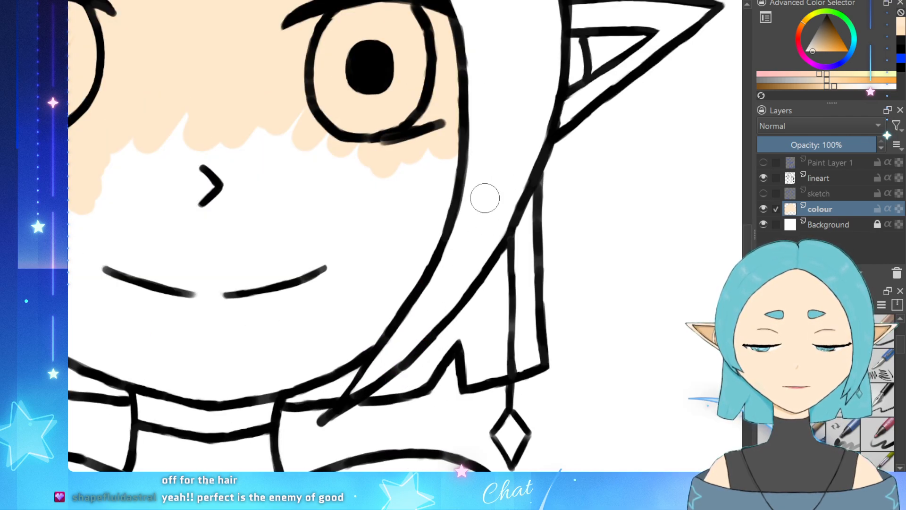
pyautogui.moveTo(439, 208)
pyautogui.mouseDown()
pyautogui.moveTo(446, 148)
pyautogui.moveTo(446, 196)
pyautogui.moveTo(441, 178)
pyautogui.moveTo(425, 240)
pyautogui.moveTo(439, 156)
pyautogui.moveTo(439, 179)
pyautogui.mouseUp()
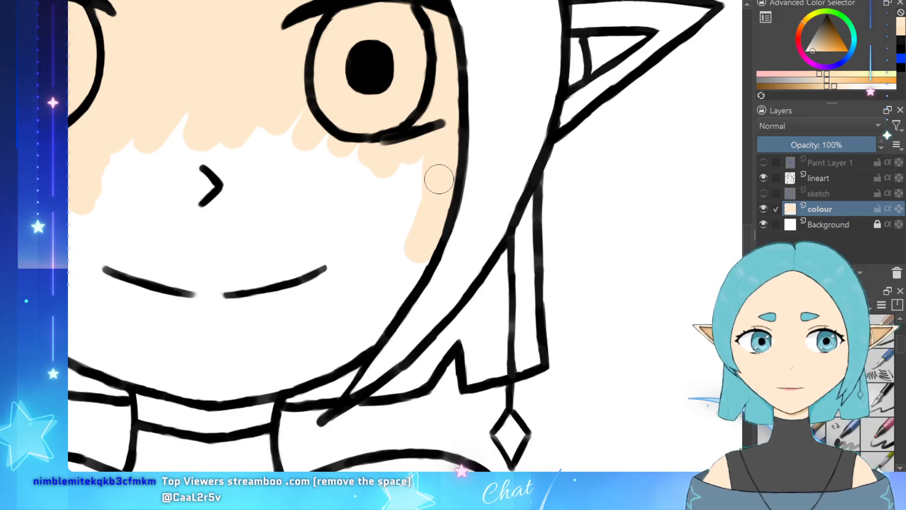
pyautogui.moveTo(431, 189)
pyautogui.mouseDown()
pyautogui.moveTo(347, 277)
pyautogui.moveTo(409, 208)
pyautogui.mouseUp()
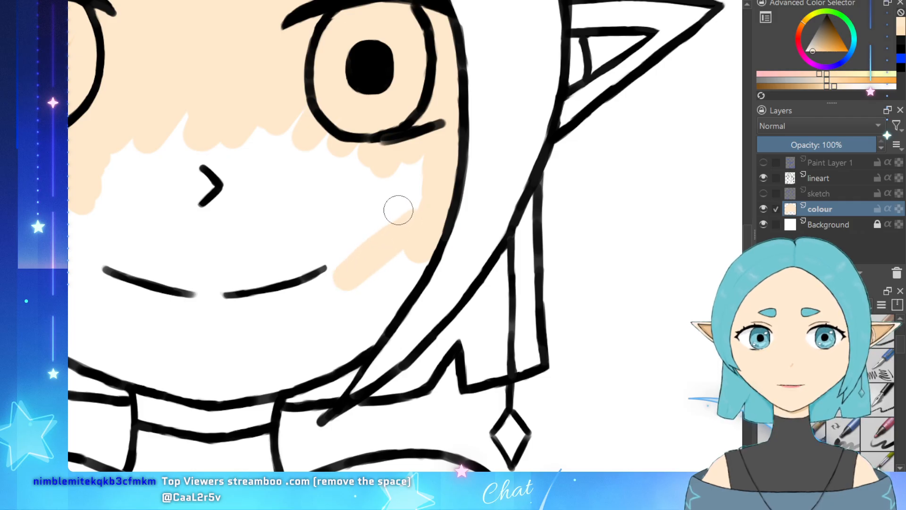
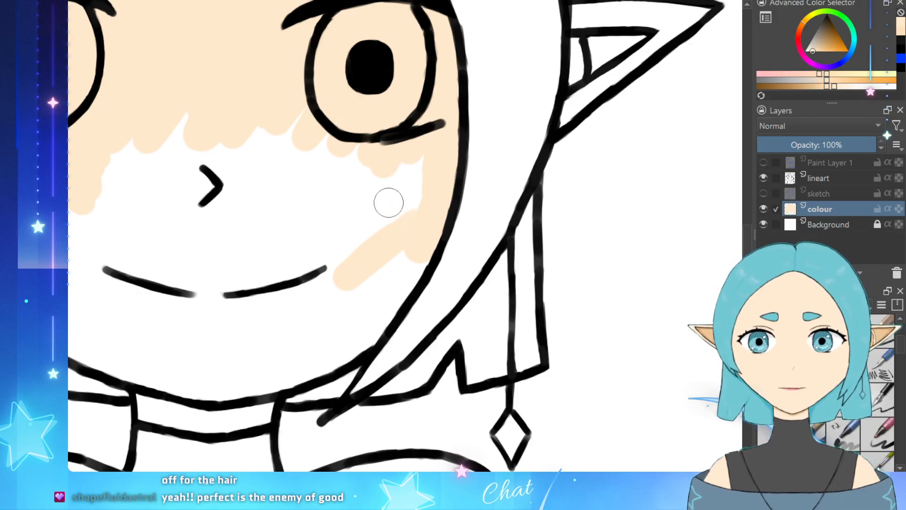
pyautogui.moveTo(389, 203)
pyautogui.mouseDown()
pyautogui.moveTo(331, 270)
pyautogui.moveTo(262, 308)
pyautogui.moveTo(262, 211)
pyautogui.moveTo(241, 152)
pyautogui.moveTo(239, 101)
pyautogui.moveTo(177, 105)
pyautogui.moveTo(120, 172)
pyautogui.mouseUp()
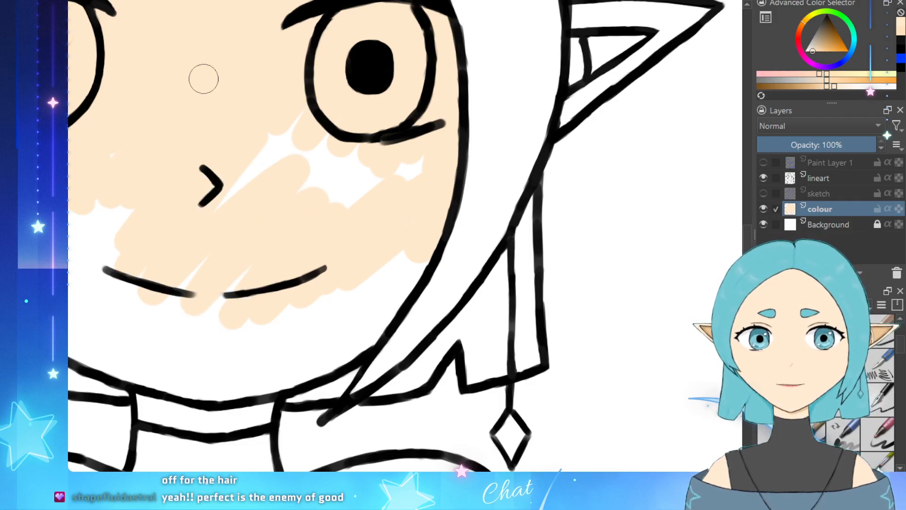
pyautogui.moveTo(203, 78)
pyautogui.mouseDown()
pyautogui.moveTo(220, 105)
pyautogui.moveTo(264, 123)
pyautogui.moveTo(206, 237)
pyautogui.moveTo(288, 174)
pyautogui.moveTo(258, 240)
pyautogui.moveTo(316, 237)
pyautogui.moveTo(410, 168)
pyautogui.moveTo(301, 194)
pyautogui.mouseUp()
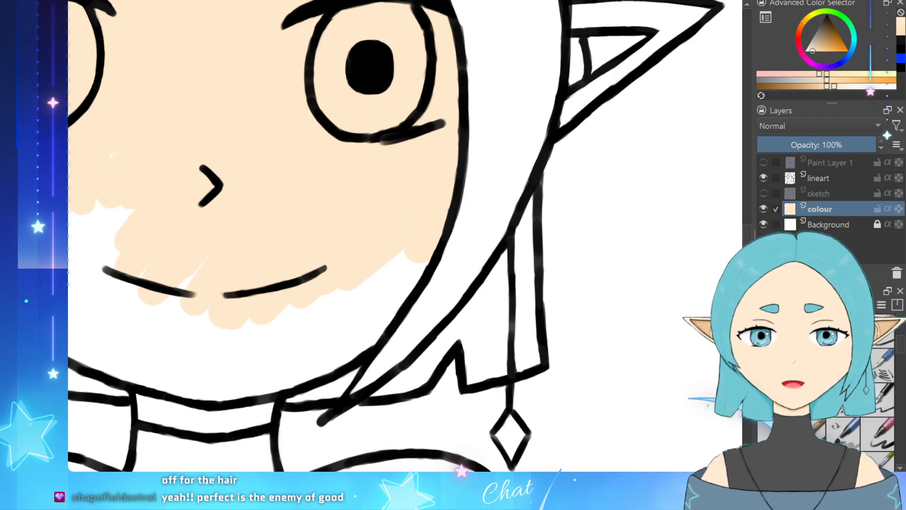
# Step: Fill the lower face around the mouth, jaw and chin with the same skin colour up to the outline
pyautogui.moveTo(73, 311)
pyautogui.mouseDown()
pyautogui.moveTo(87, 326)
pyautogui.moveTo(85, 340)
pyautogui.moveTo(121, 356)
pyautogui.mouseUp()
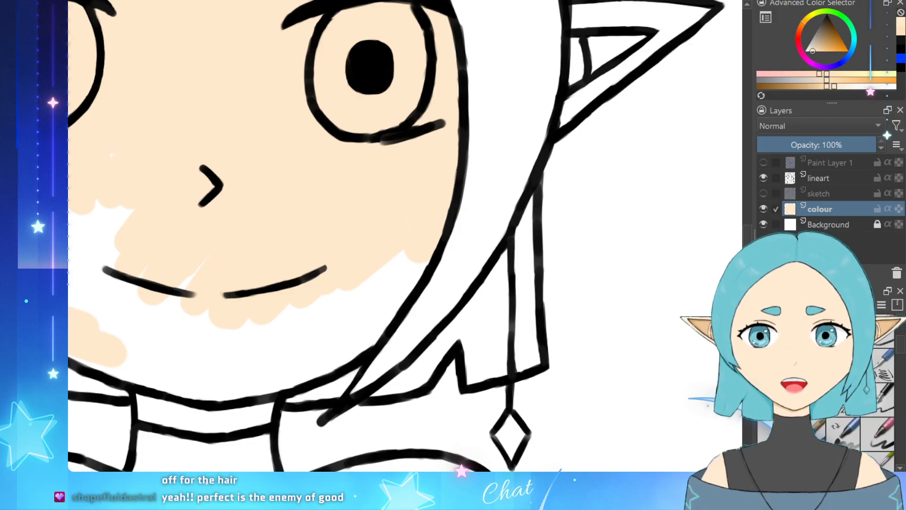
pyautogui.moveTo(83, 283)
pyautogui.mouseDown()
pyautogui.moveTo(85, 310)
pyautogui.moveTo(76, 250)
pyautogui.moveTo(92, 193)
pyautogui.moveTo(129, 247)
pyautogui.mouseUp()
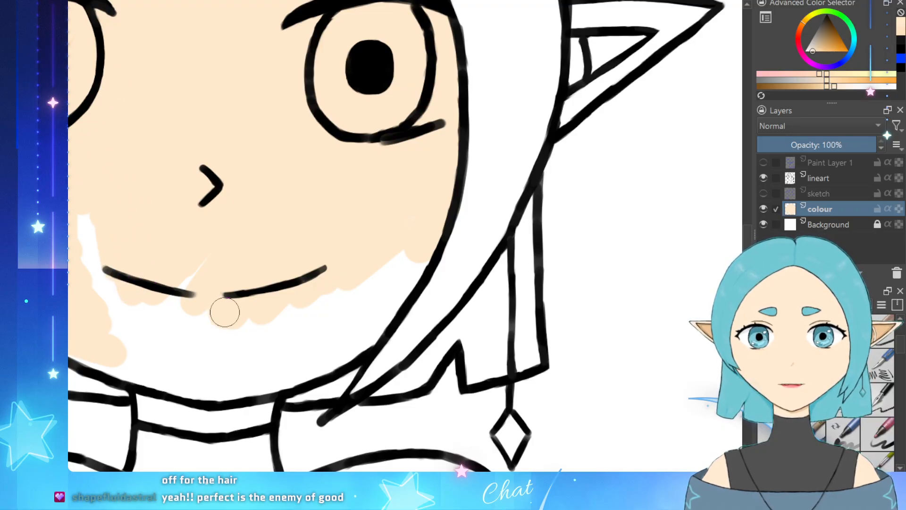
pyautogui.moveTo(221, 343); pyautogui.dragTo(223, 374)
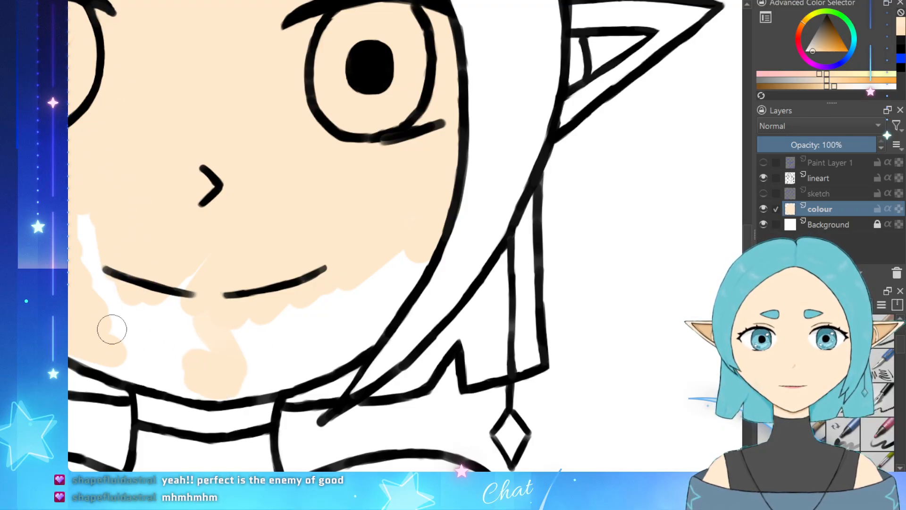
pyautogui.moveTo(115, 337)
pyautogui.mouseDown()
pyautogui.moveTo(122, 368)
pyautogui.moveTo(92, 352)
pyautogui.moveTo(203, 380)
pyautogui.moveTo(182, 388)
pyautogui.moveTo(248, 378)
pyautogui.mouseUp()
pyautogui.moveTo(150, 295); pyautogui.dragTo(77, 198)
pyautogui.moveTo(104, 288)
pyautogui.mouseDown()
pyautogui.moveTo(125, 331)
pyautogui.moveTo(203, 332)
pyautogui.moveTo(202, 358)
pyautogui.moveTo(194, 361)
pyautogui.mouseUp()
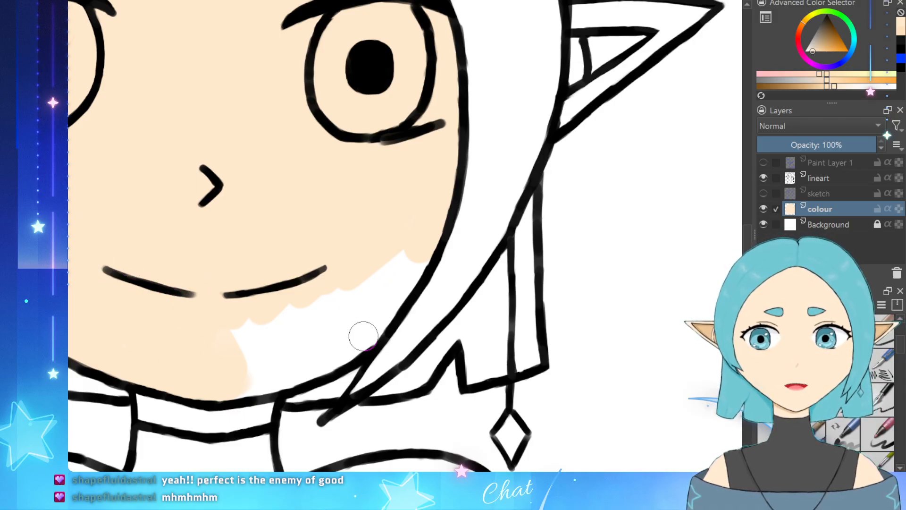
pyautogui.moveTo(334, 349); pyautogui.dragTo(324, 361)
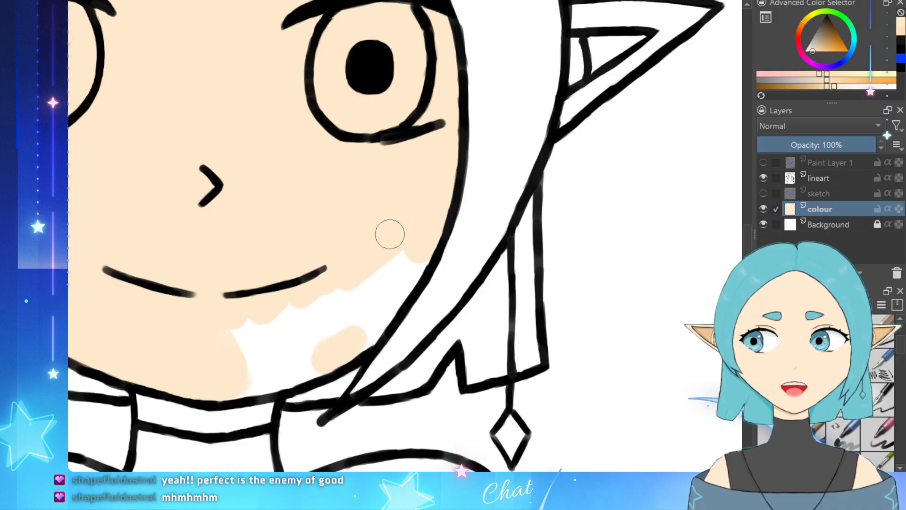
pyautogui.moveTo(391, 233)
pyautogui.mouseDown()
pyautogui.moveTo(394, 269)
pyautogui.moveTo(414, 247)
pyautogui.moveTo(415, 262)
pyautogui.moveTo(431, 213)
pyautogui.moveTo(367, 336)
pyautogui.moveTo(313, 357)
pyautogui.moveTo(301, 333)
pyautogui.moveTo(278, 354)
pyautogui.moveTo(219, 373)
pyautogui.moveTo(254, 306)
pyautogui.moveTo(216, 386)
pyautogui.moveTo(311, 367)
pyautogui.moveTo(283, 364)
pyautogui.mouseUp()
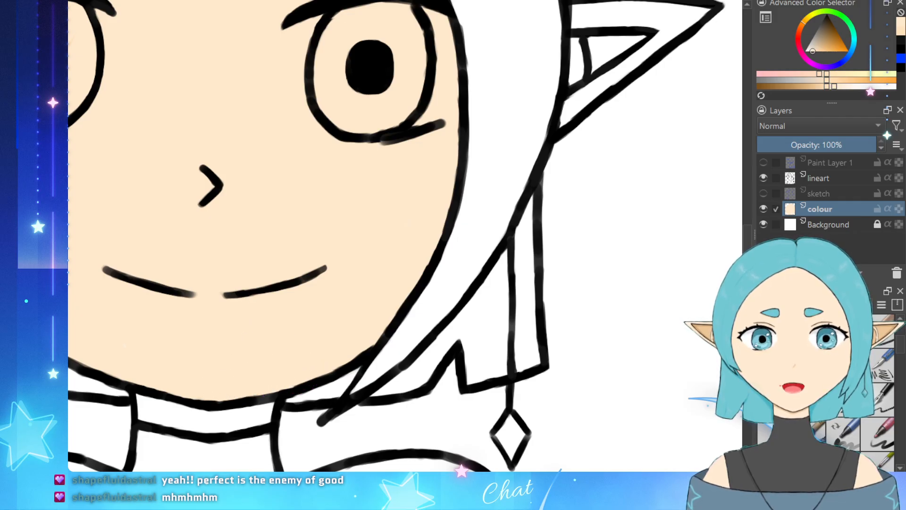
# Step: Paint the narrow strip of neck between the chin and the collar with the skin colour
pyautogui.scroll(-5, 178, 379)
pyautogui.scroll(5, 142, 428)
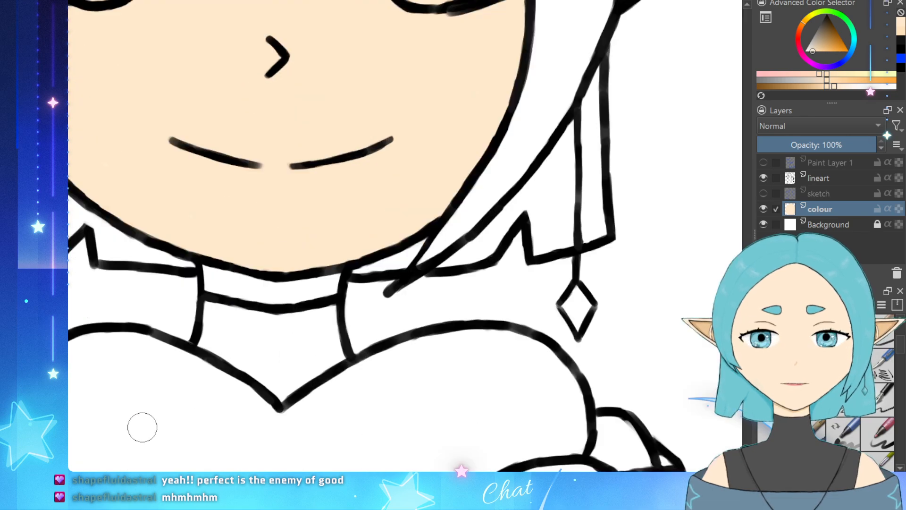
pyautogui.moveTo(255, 289); pyautogui.dragTo(220, 283)
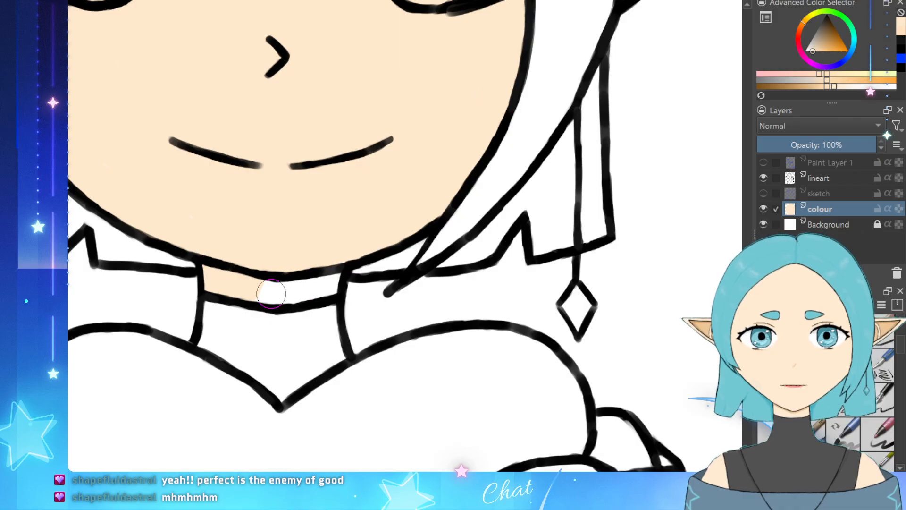
pyautogui.moveTo(260, 279)
pyautogui.mouseDown()
pyautogui.moveTo(277, 285)
pyautogui.moveTo(269, 286)
pyautogui.mouseUp()
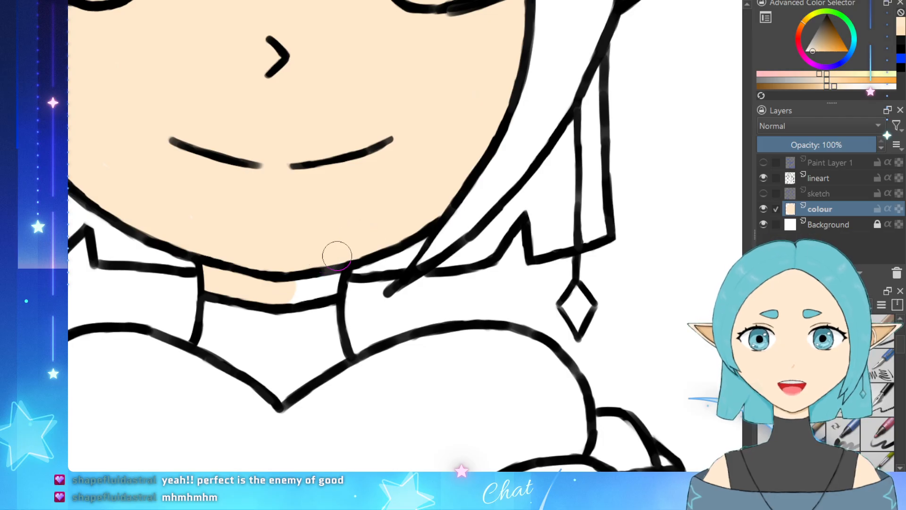
pyautogui.moveTo(339, 267)
pyautogui.mouseDown()
pyautogui.moveTo(319, 286)
pyautogui.moveTo(338, 254)
pyautogui.moveTo(361, 242)
pyautogui.moveTo(287, 284)
pyautogui.moveTo(316, 286)
pyautogui.mouseUp()
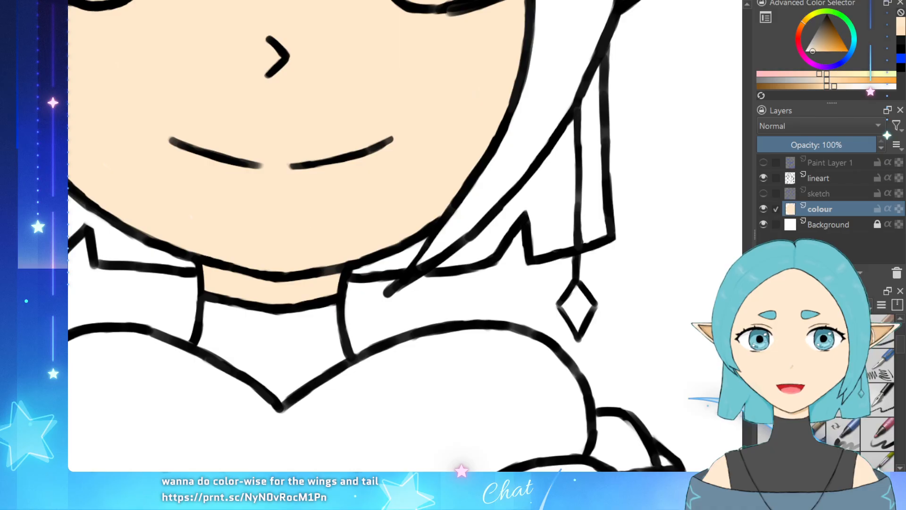
# Step: Look over the whole character drawing for skin areas that still have no colour
pyautogui.scroll(-2, 78, 373)
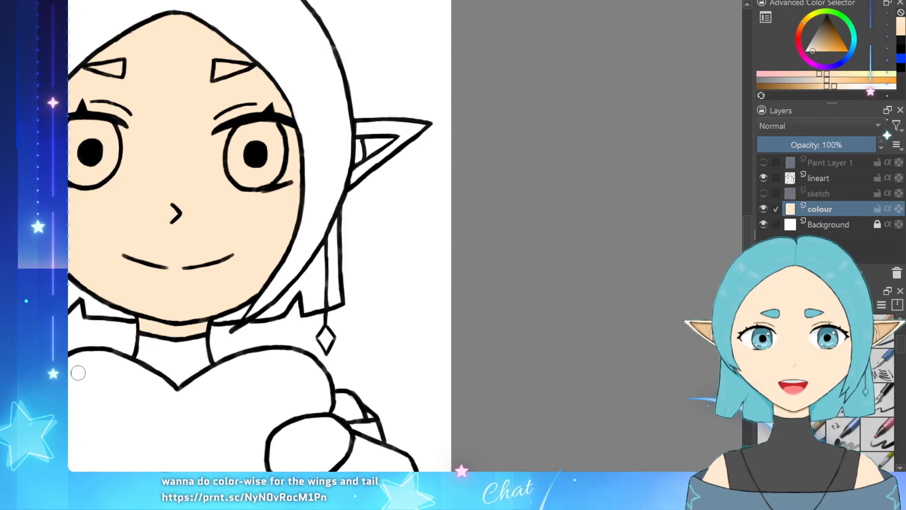
pyautogui.scroll(-2, 71, 274)
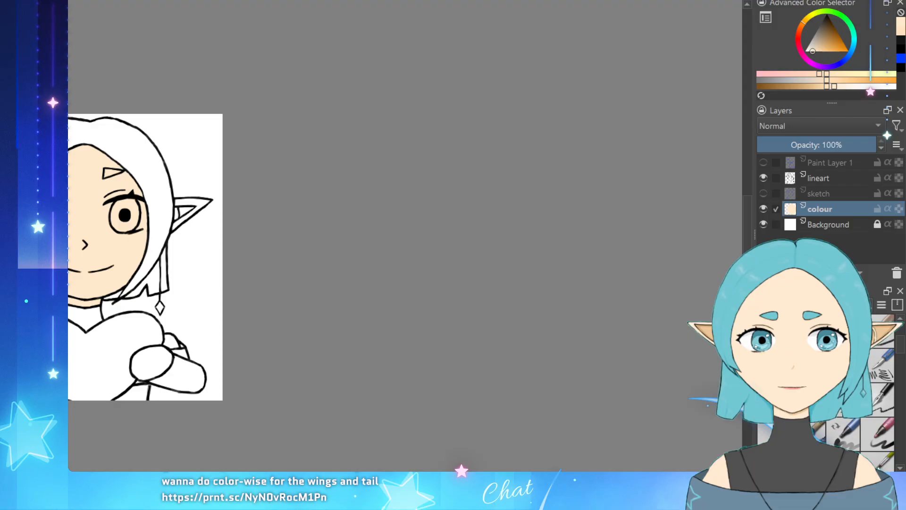
pyautogui.scroll(1, 71, 262)
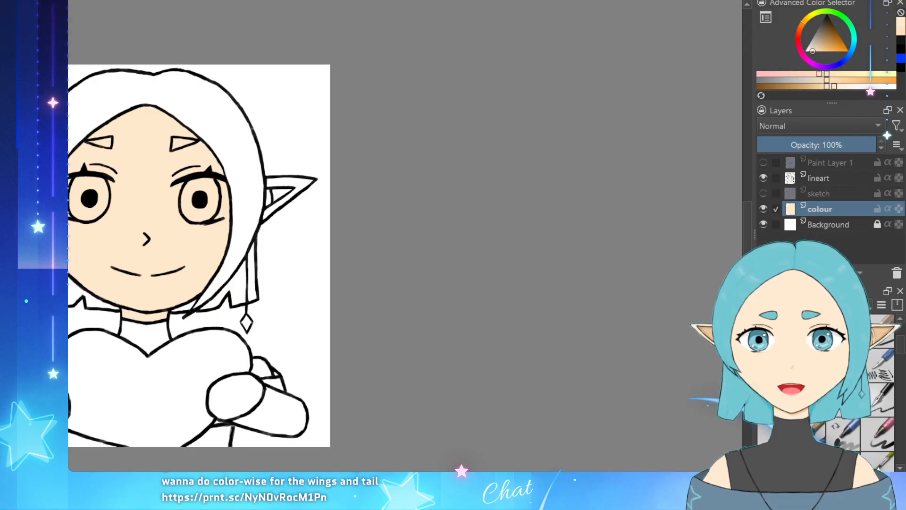
pyautogui.scroll(-1, 86, 278)
pyautogui.scroll(1, 71, 274)
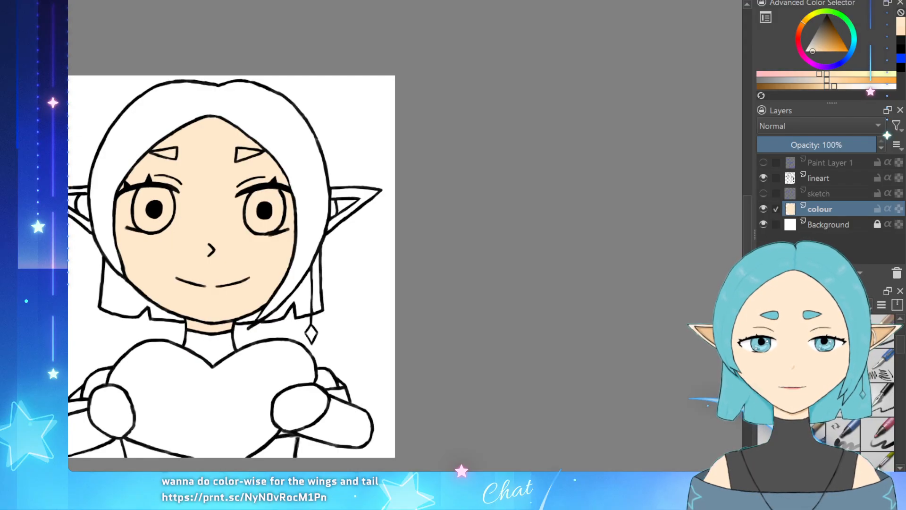
pyautogui.scroll(-2, 75, 274)
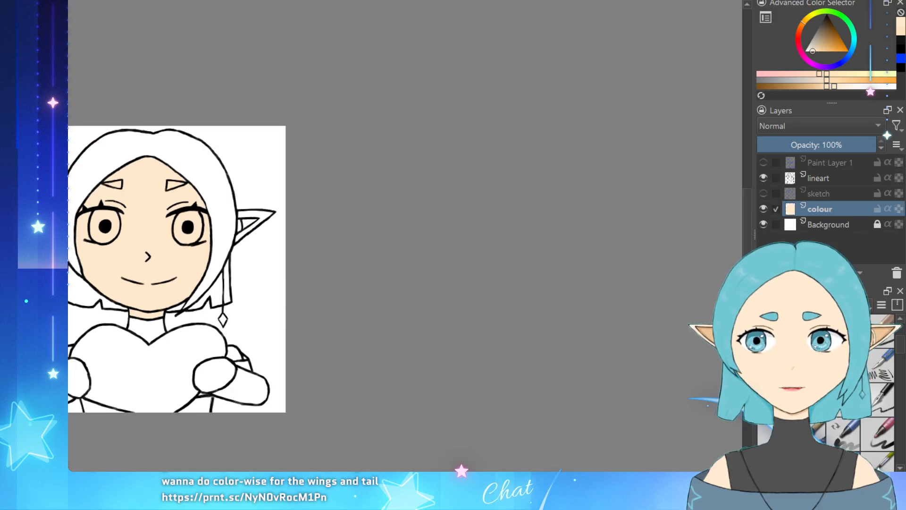
pyautogui.scroll(4, 76, 273)
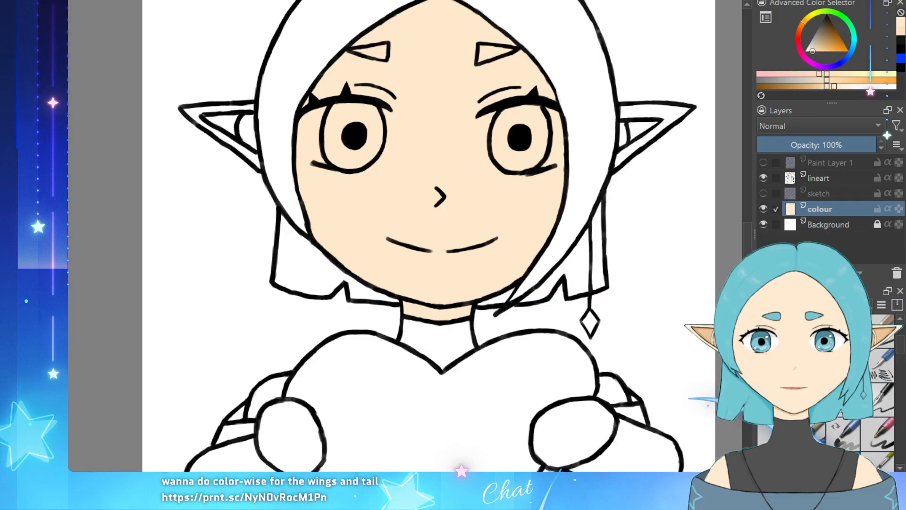
pyautogui.scroll(-2, 275, 284)
pyautogui.scroll(1, 368, 353)
pyautogui.scroll(1, 474, 394)
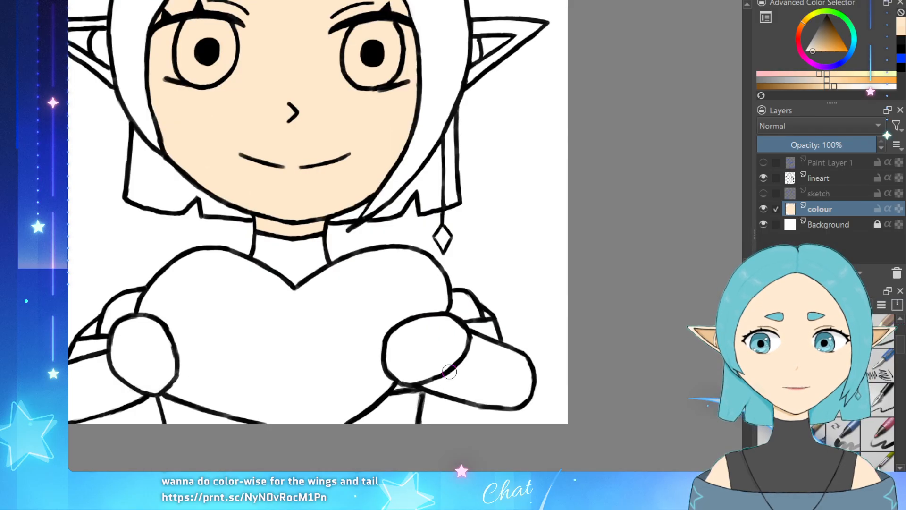
# Step: Paint the bare shoulder areas on both sides of the heart with the skin colour on the colour layer
pyautogui.scroll(3, 130, 303)
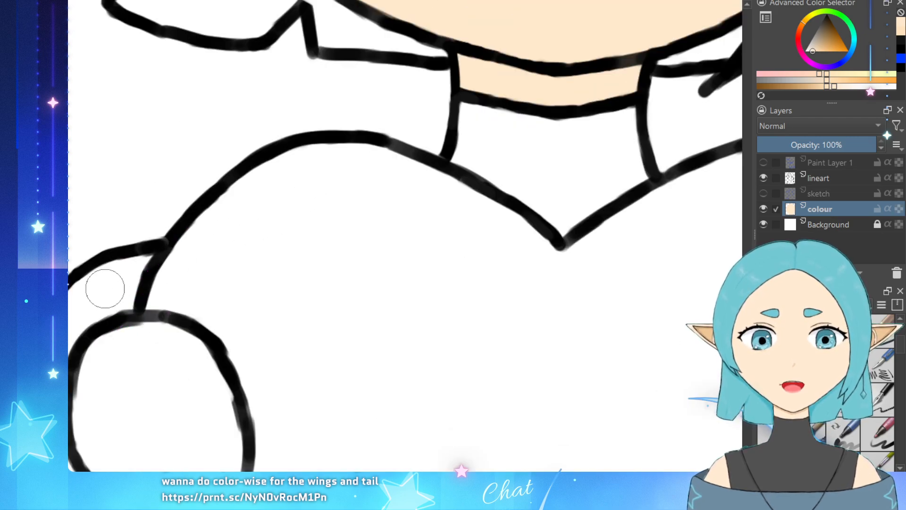
pyautogui.moveTo(105, 287)
pyautogui.mouseDown()
pyautogui.moveTo(73, 314)
pyautogui.moveTo(77, 305)
pyautogui.moveTo(57, 354)
pyautogui.moveTo(80, 316)
pyautogui.moveTo(137, 272)
pyautogui.mouseUp()
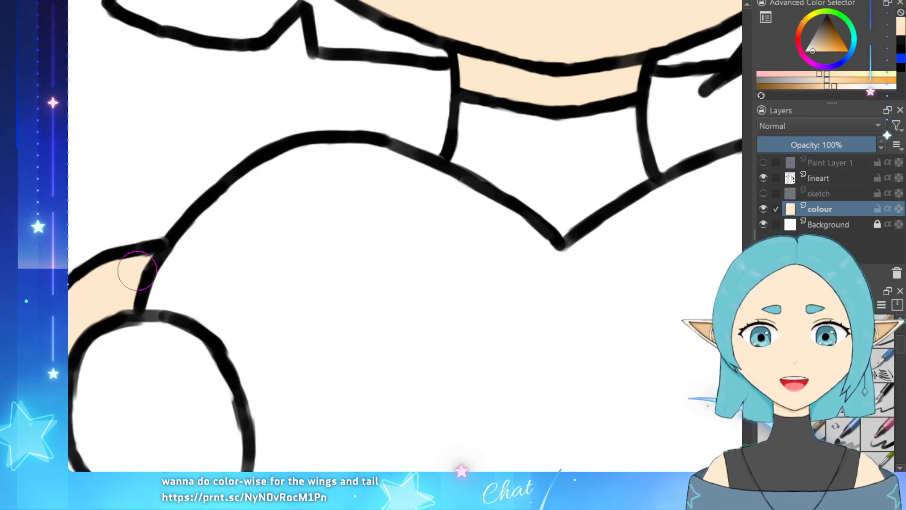
pyautogui.press('ctrl')
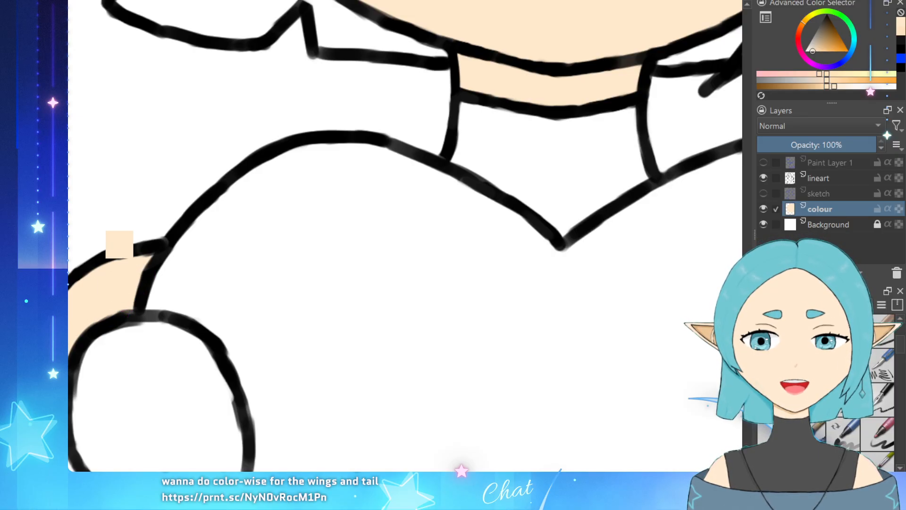
pyautogui.scroll(-3, 92, 278)
pyautogui.scroll(3, 524, 321)
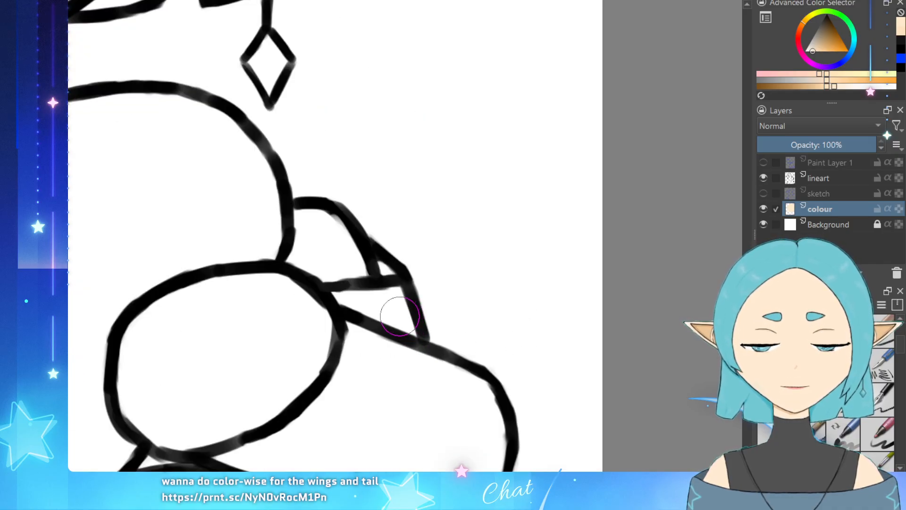
pyautogui.moveTo(321, 218)
pyautogui.mouseDown()
pyautogui.moveTo(304, 266)
pyautogui.moveTo(337, 273)
pyautogui.moveTo(339, 248)
pyautogui.moveTo(346, 260)
pyautogui.moveTo(337, 234)
pyautogui.moveTo(342, 250)
pyautogui.moveTo(338, 235)
pyautogui.moveTo(339, 243)
pyautogui.moveTo(329, 237)
pyautogui.moveTo(351, 270)
pyautogui.mouseUp()
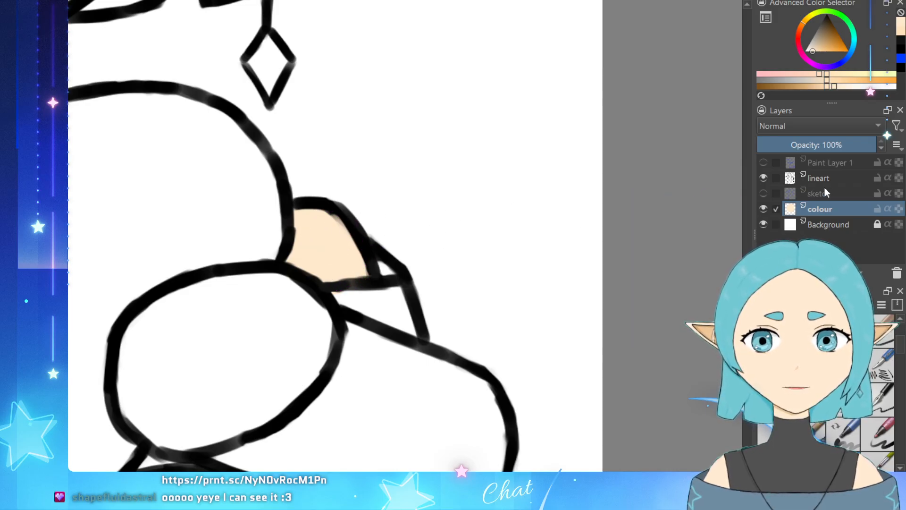
pyautogui.click(827, 183)
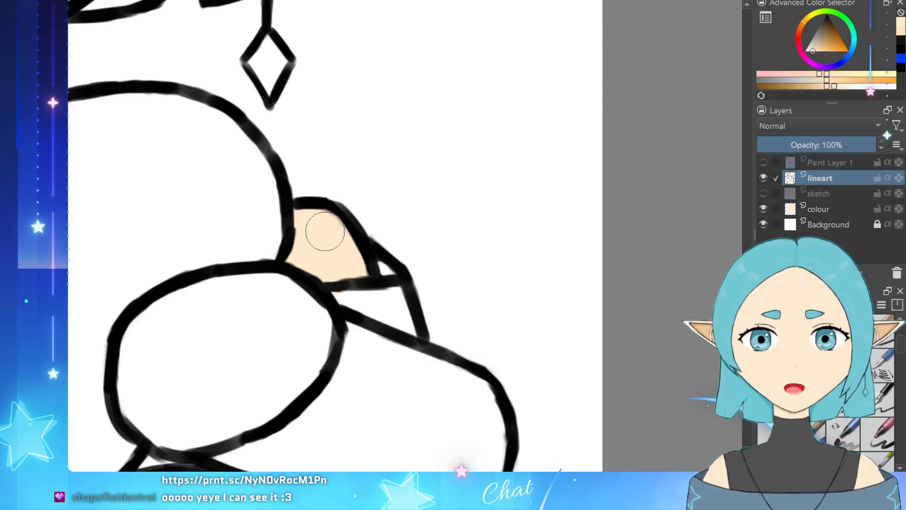
pyautogui.click(831, 210)
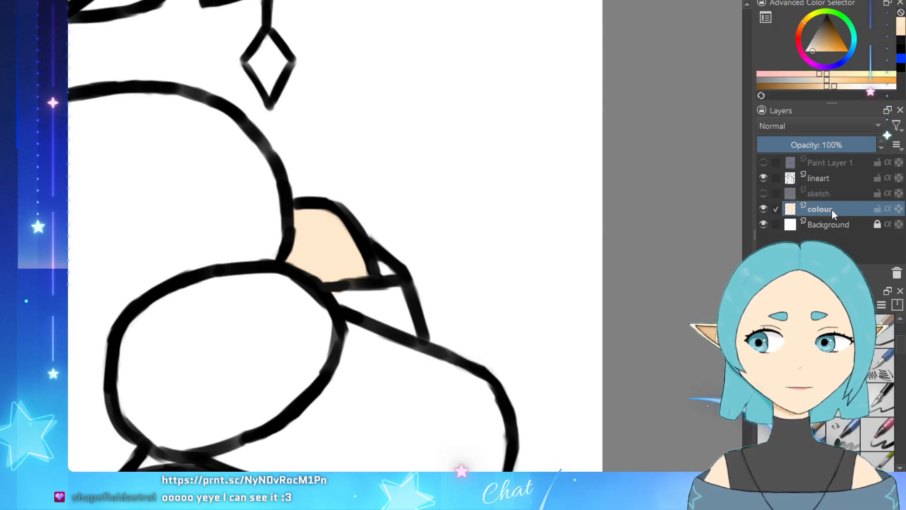
# Step: Change the brush colour to a medium-light, slightly muted cyan blue, keeping the colour layer active
pyautogui.scroll(-5, 549, 218)
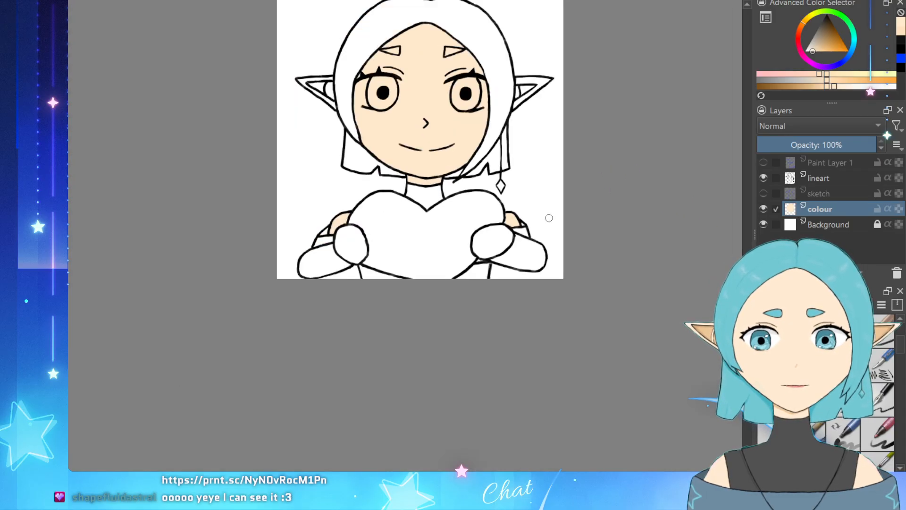
pyautogui.scroll(4, 522, 142)
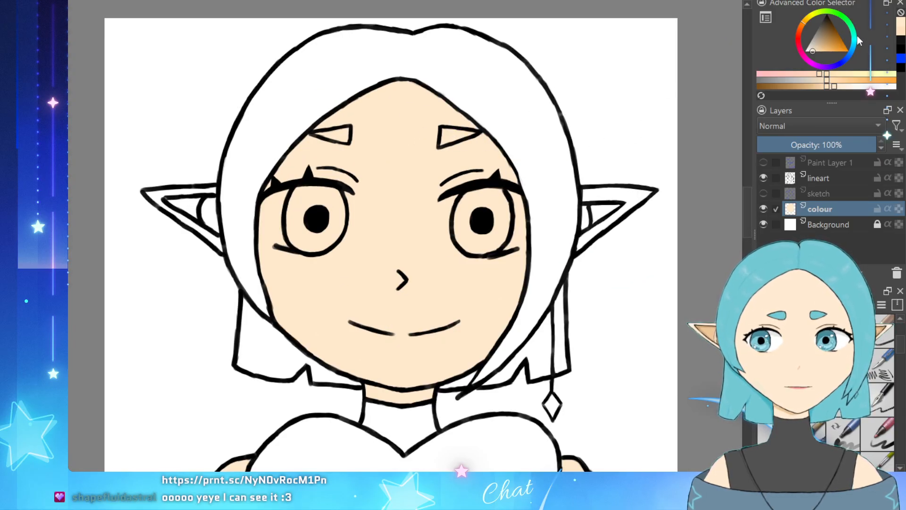
pyautogui.click(854, 41)
pyautogui.moveTo(827, 45)
pyautogui.mouseDown()
pyautogui.moveTo(821, 58)
pyautogui.moveTo(854, 53)
pyautogui.moveTo(838, 48)
pyautogui.moveTo(841, 40)
pyautogui.moveTo(829, 51)
pyautogui.mouseUp()
pyautogui.click(853, 43)
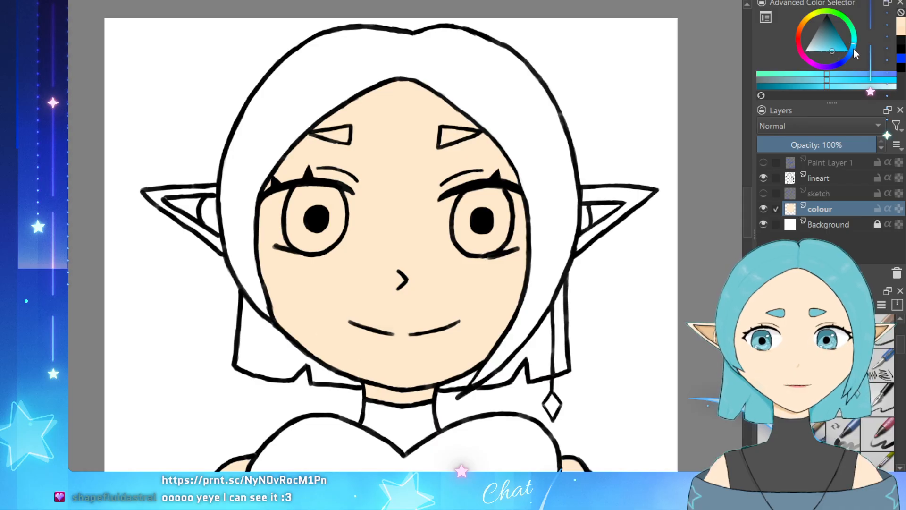
pyautogui.click(835, 49)
pyautogui.moveTo(836, 51); pyautogui.dragTo(837, 56)
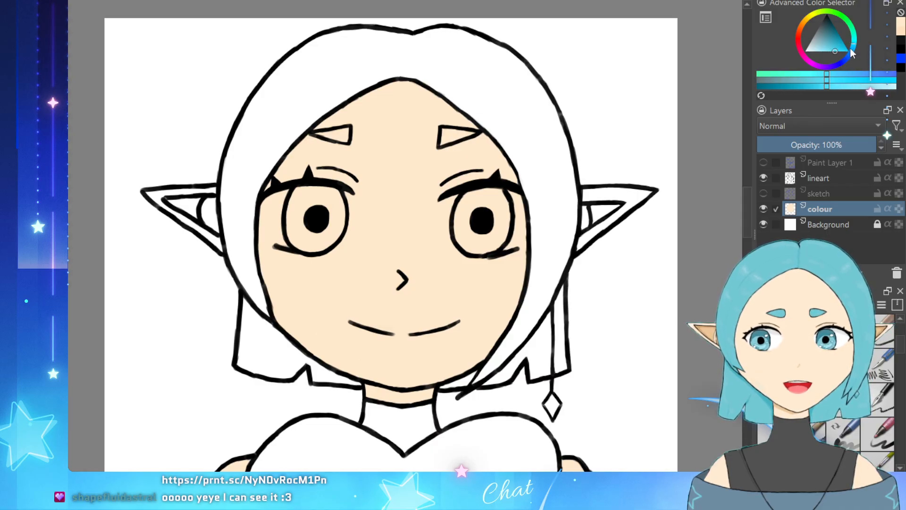
pyautogui.click(852, 46)
pyautogui.moveTo(855, 46); pyautogui.dragTo(855, 42)
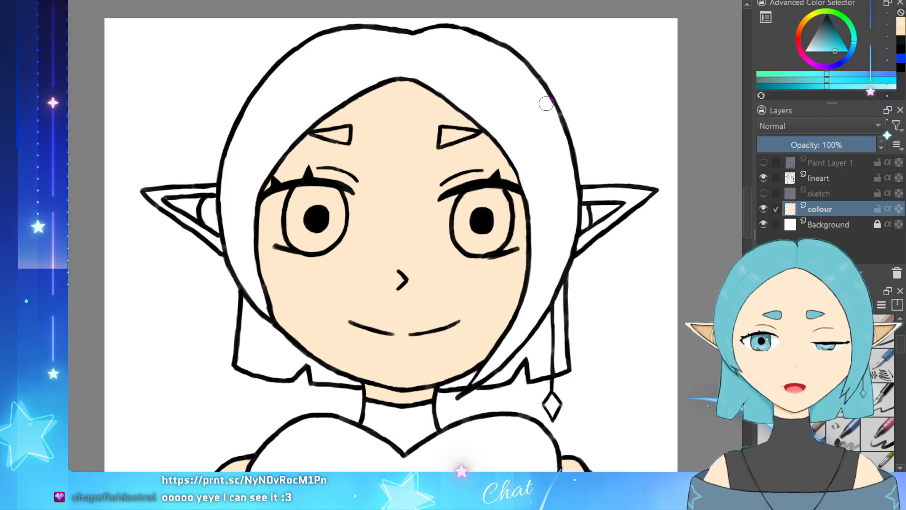
# Step: Add a new paint layer for the hair, start it with a cyan stroke, and move it directly beneath the colour layer
pyautogui.press('Insert')
pyautogui.moveTo(323, 86)
pyautogui.mouseDown()
pyautogui.moveTo(349, 84)
pyautogui.moveTo(340, 92)
pyautogui.mouseUp()
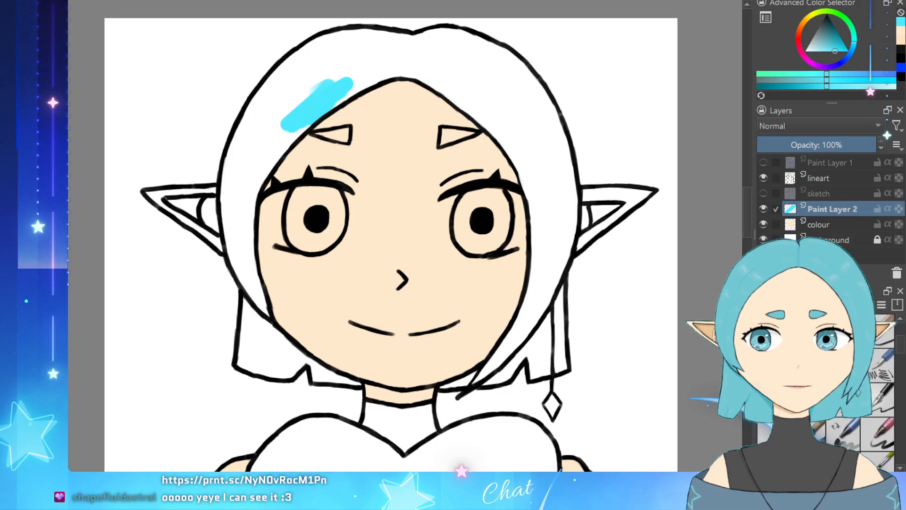
pyautogui.hotkey('ctrl', 'pagedown')
# Step: Adjust the brush to a slightly deeper cyan blue, testing the shade on the hair above the left eyebrow
pyautogui.moveTo(835, 50); pyautogui.dragTo(838, 48)
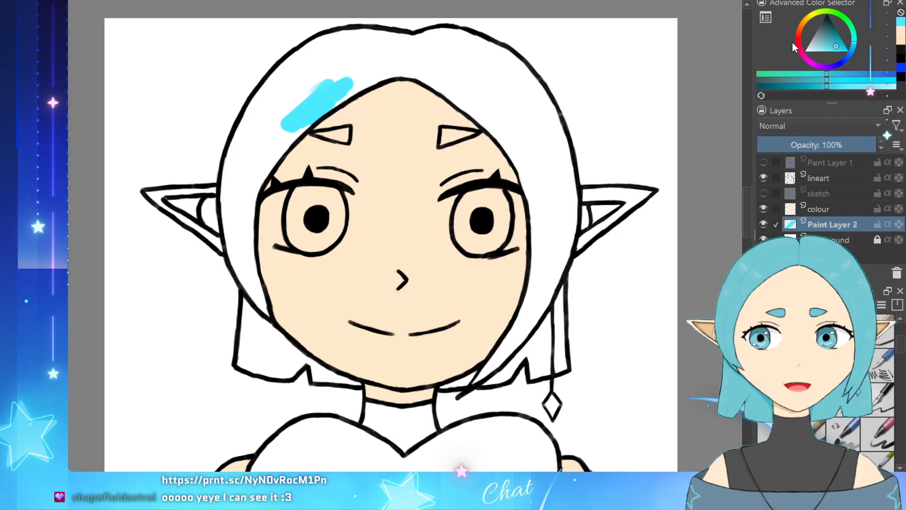
pyautogui.moveTo(361, 76)
pyautogui.mouseDown()
pyautogui.moveTo(279, 142)
pyautogui.moveTo(337, 82)
pyautogui.moveTo(278, 123)
pyautogui.moveTo(281, 89)
pyautogui.mouseUp()
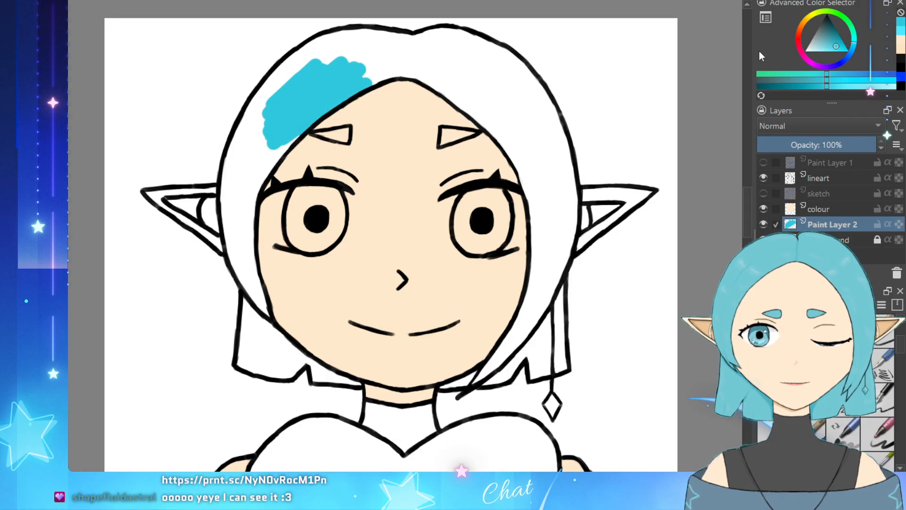
pyautogui.moveTo(843, 50); pyautogui.dragTo(832, 51)
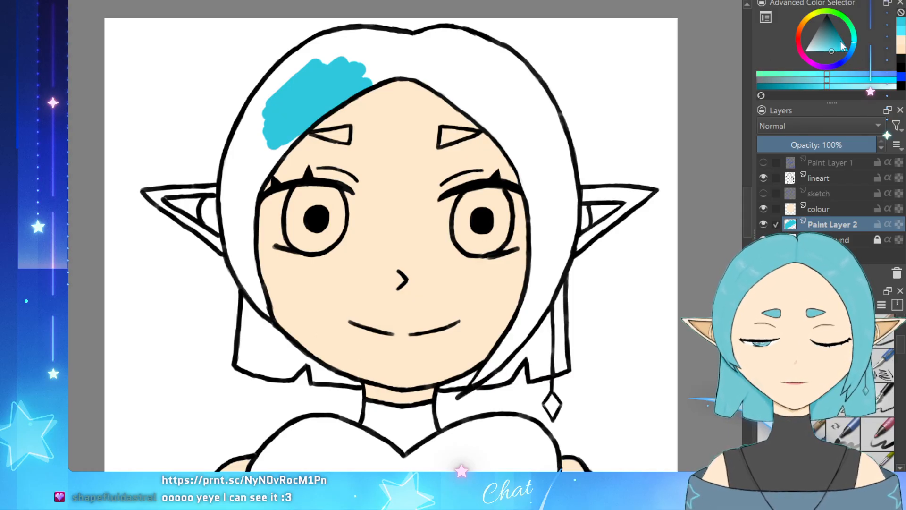
pyautogui.click(838, 47)
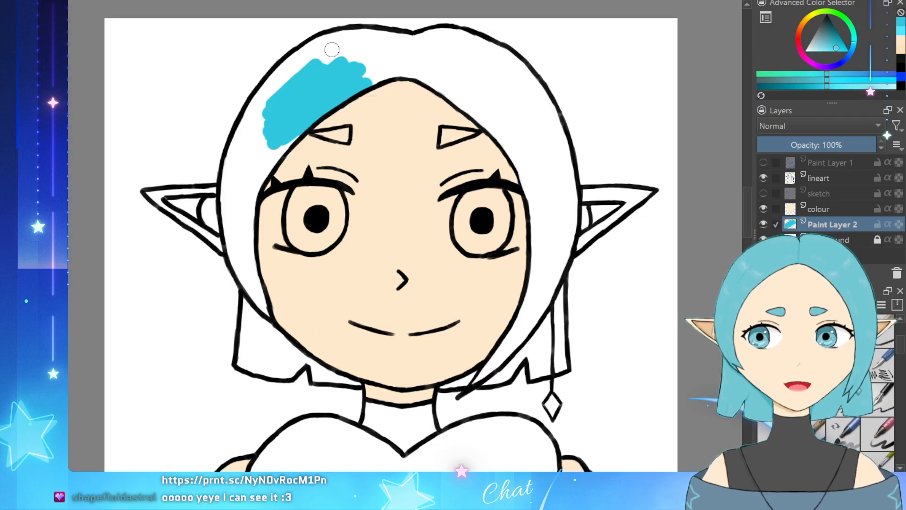
# Step: Paint the hair strand framing the left side of the face cyan, from the forehead down to the jaw
pyautogui.moveTo(303, 123)
pyautogui.mouseDown()
pyautogui.moveTo(280, 123)
pyautogui.moveTo(298, 81)
pyautogui.moveTo(257, 132)
pyautogui.moveTo(263, 119)
pyautogui.moveTo(290, 121)
pyautogui.moveTo(254, 195)
pyautogui.mouseUp()
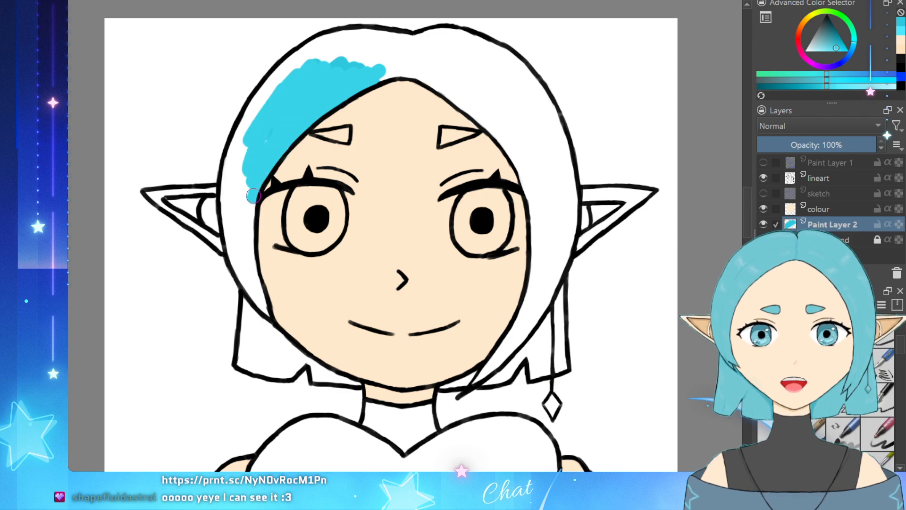
pyautogui.moveTo(270, 123)
pyautogui.mouseDown()
pyautogui.moveTo(241, 216)
pyautogui.moveTo(245, 239)
pyautogui.mouseUp()
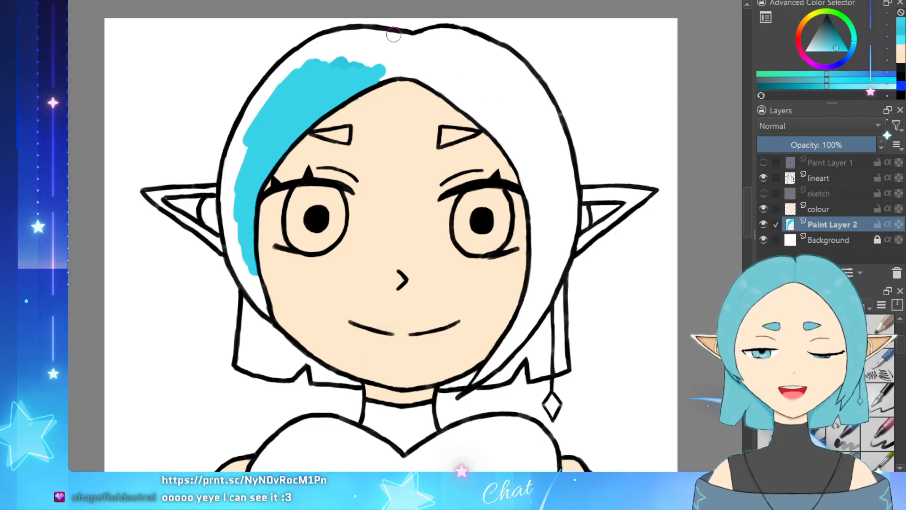
pyautogui.moveTo(265, 90)
pyautogui.mouseDown()
pyautogui.moveTo(286, 81)
pyautogui.moveTo(263, 105)
pyautogui.mouseUp()
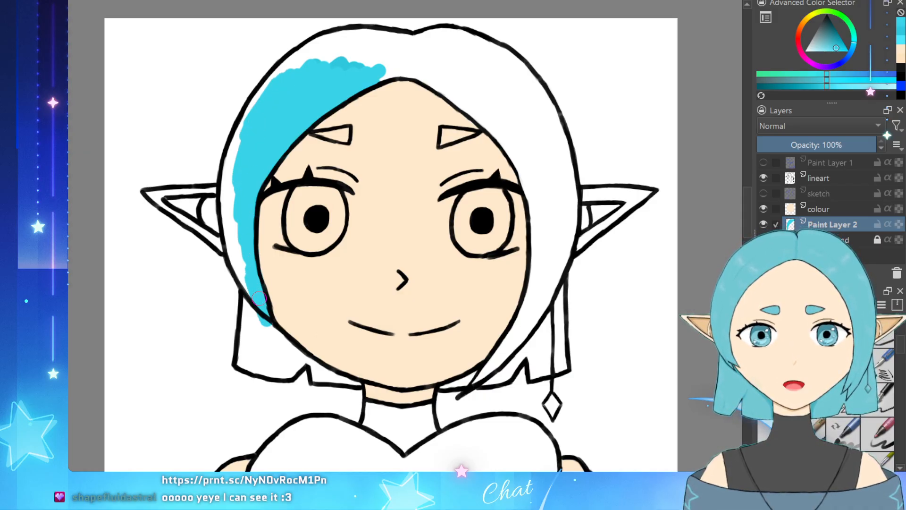
pyautogui.scroll(-3, 272, 321)
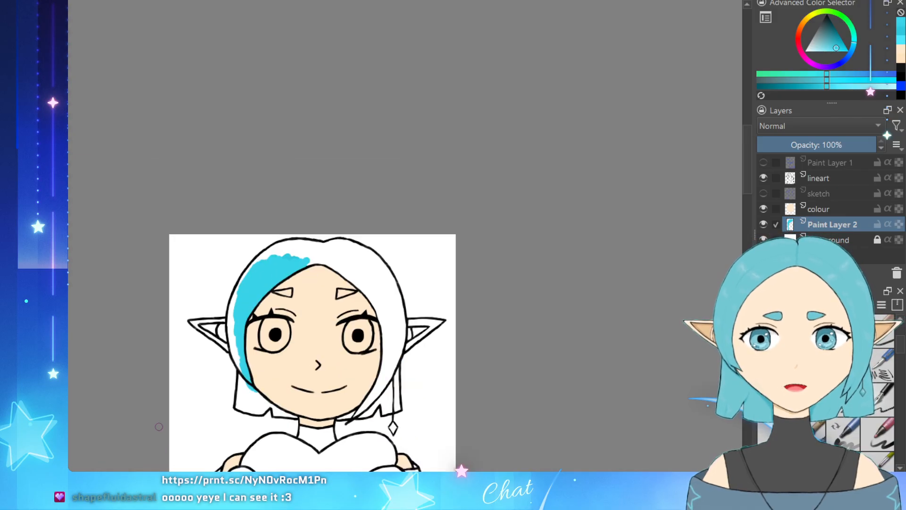
pyautogui.scroll(6, 316, 400)
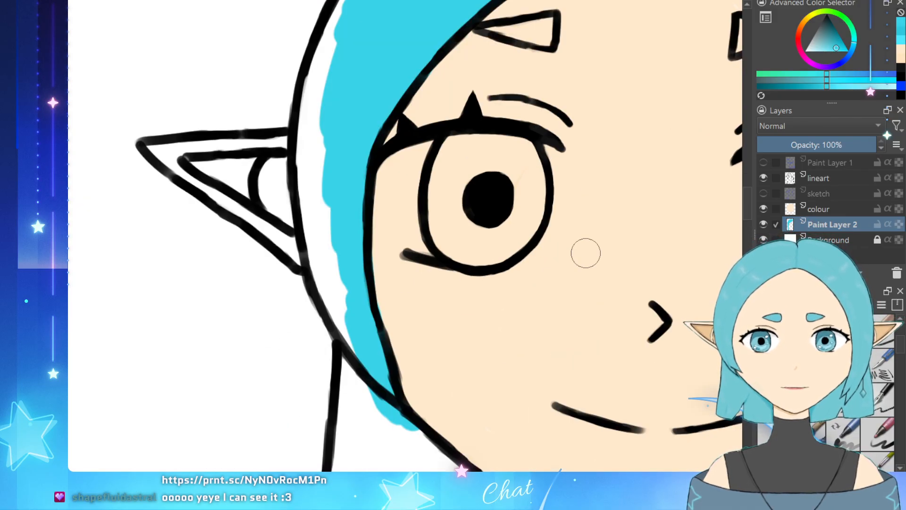
pyautogui.moveTo(329, 2)
pyautogui.mouseDown()
pyautogui.moveTo(316, 80)
pyautogui.moveTo(335, 47)
pyautogui.moveTo(313, 128)
pyautogui.moveTo(309, 217)
pyautogui.moveTo(344, 318)
pyautogui.mouseUp()
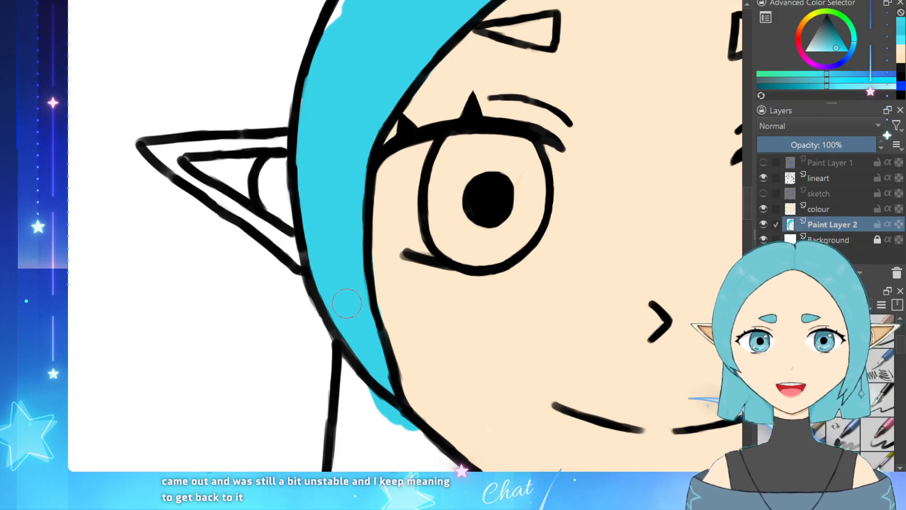
# Step: Fill the gap between the cyan paint and the outer hair outline on the upper left of the head
pyautogui.scroll(-2, 103, 342)
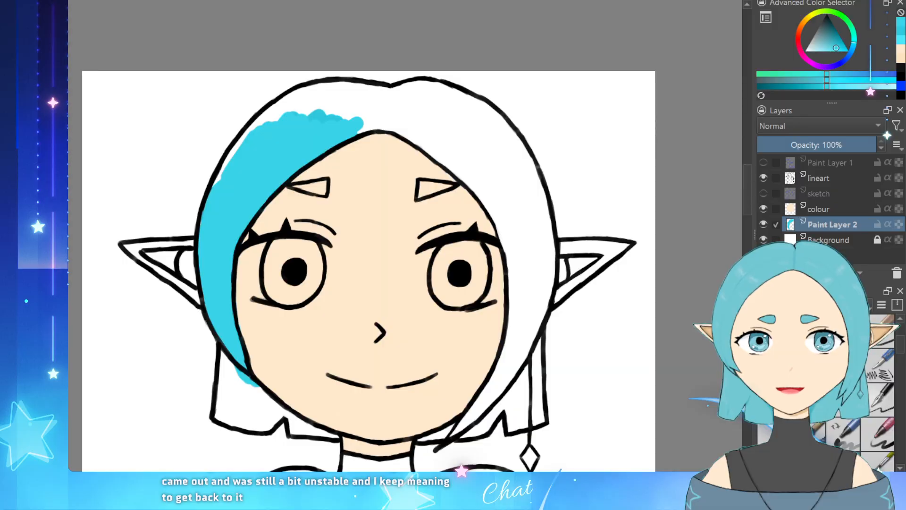
pyautogui.scroll(-1, 276, 140)
pyautogui.scroll(2, 148, 174)
pyautogui.scroll(-1, 184, 187)
pyautogui.scroll(2, 474, 53)
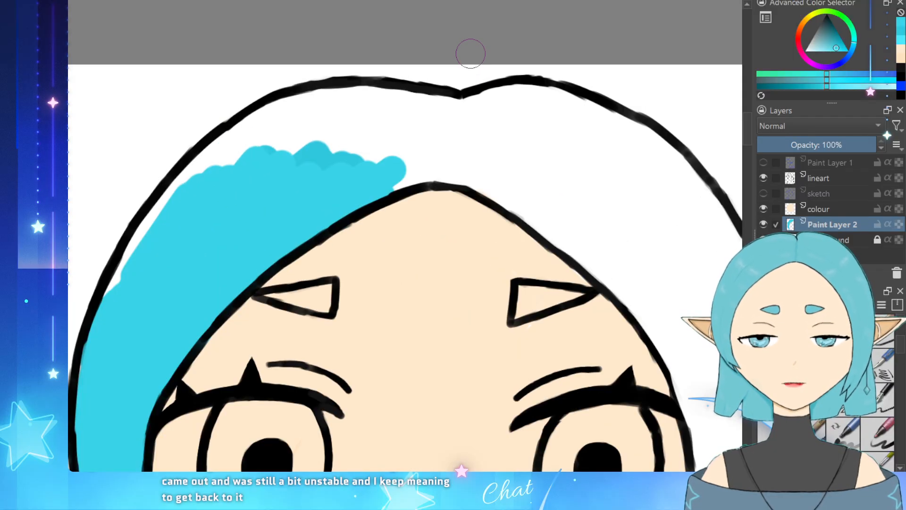
pyautogui.moveTo(267, 196)
pyautogui.mouseDown()
pyautogui.moveTo(242, 153)
pyautogui.moveTo(222, 174)
pyautogui.moveTo(238, 139)
pyautogui.mouseUp()
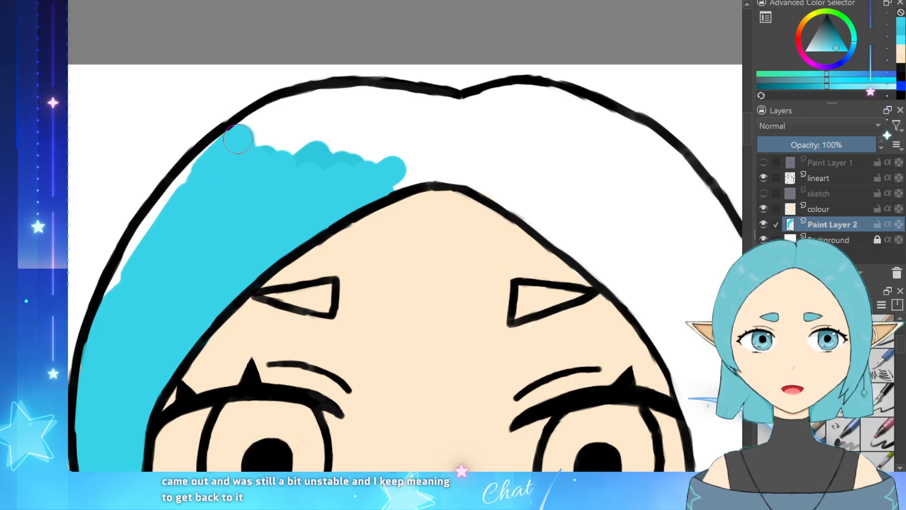
pyautogui.moveTo(188, 184); pyautogui.dragTo(158, 224)
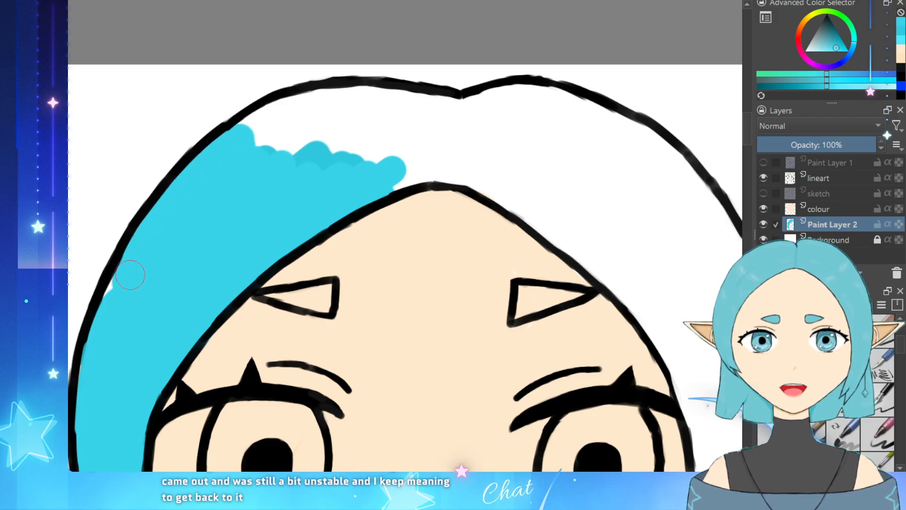
# Step: Paint the crown of the hair cyan across the centre parting and start along the right hairline
pyautogui.moveTo(378, 163)
pyautogui.mouseDown()
pyautogui.moveTo(357, 182)
pyautogui.moveTo(383, 189)
pyautogui.moveTo(377, 201)
pyautogui.moveTo(413, 199)
pyautogui.mouseUp()
pyautogui.moveTo(321, 167)
pyautogui.mouseDown()
pyautogui.moveTo(375, 165)
pyautogui.moveTo(526, 210)
pyautogui.moveTo(506, 173)
pyautogui.moveTo(488, 177)
pyautogui.moveTo(525, 236)
pyautogui.moveTo(587, 280)
pyautogui.moveTo(650, 305)
pyautogui.mouseUp()
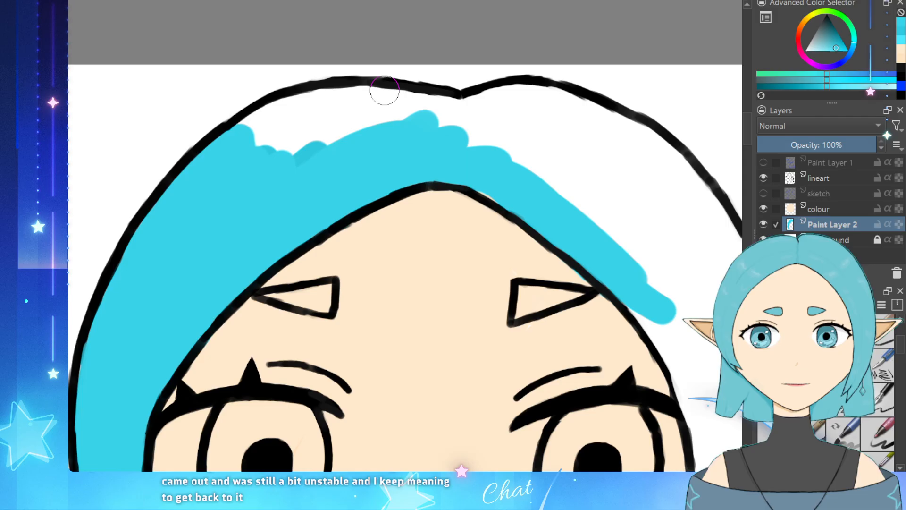
pyautogui.moveTo(382, 94)
pyautogui.mouseDown()
pyautogui.moveTo(402, 104)
pyautogui.moveTo(461, 105)
pyautogui.moveTo(401, 101)
pyautogui.moveTo(399, 128)
pyautogui.moveTo(360, 125)
pyautogui.moveTo(324, 151)
pyautogui.moveTo(243, 144)
pyautogui.moveTo(272, 118)
pyautogui.moveTo(323, 117)
pyautogui.moveTo(314, 116)
pyautogui.moveTo(339, 100)
pyautogui.moveTo(392, 96)
pyautogui.mouseUp()
pyautogui.moveTo(464, 130)
pyautogui.mouseDown()
pyautogui.moveTo(507, 118)
pyautogui.moveTo(524, 99)
pyautogui.mouseUp()
pyautogui.moveTo(470, 111)
pyautogui.mouseDown()
pyautogui.moveTo(544, 96)
pyautogui.moveTo(582, 107)
pyautogui.moveTo(538, 131)
pyautogui.moveTo(545, 118)
pyautogui.moveTo(508, 174)
pyautogui.mouseUp()
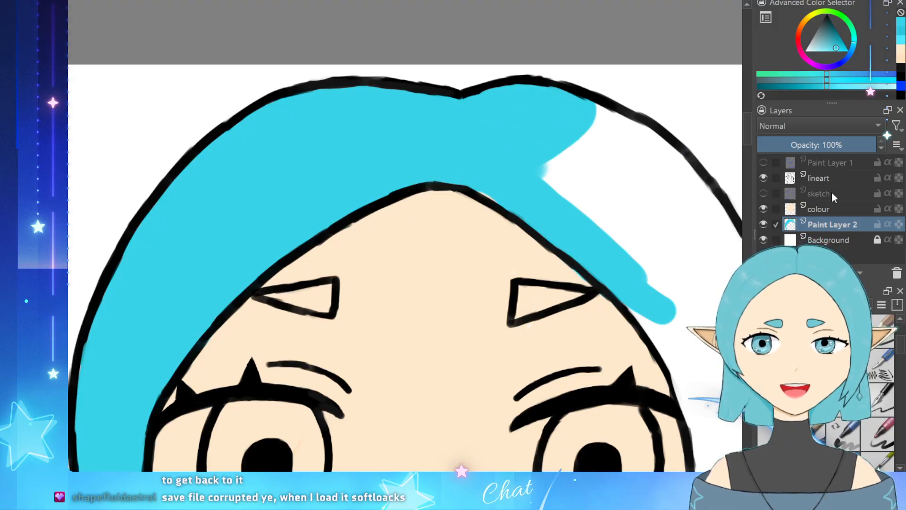
# Step: On the new hair layer, paint the hair bordering the right side of the face cyan down to its pointed tip
pyautogui.click(820, 209)
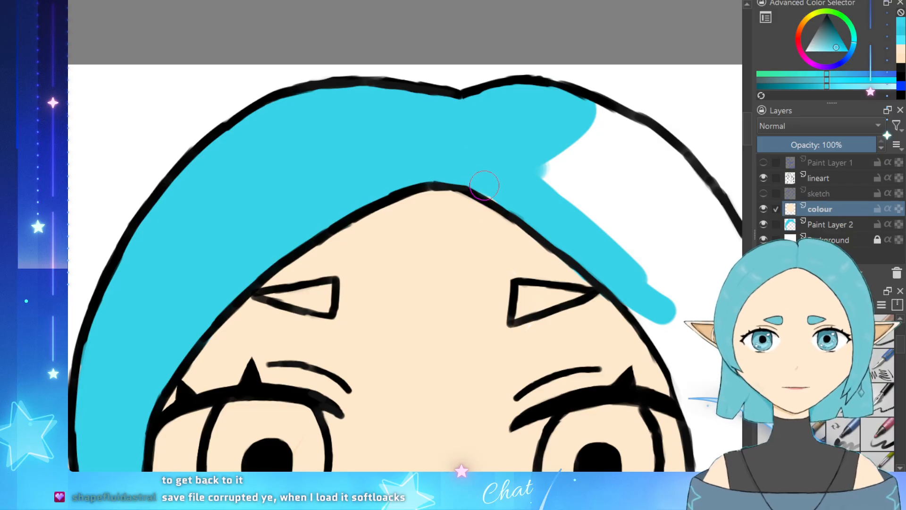
pyautogui.click(855, 225)
pyautogui.moveTo(589, 209)
pyautogui.mouseDown()
pyautogui.moveTo(549, 182)
pyautogui.moveTo(685, 326)
pyautogui.moveTo(688, 346)
pyautogui.moveTo(662, 356)
pyautogui.mouseUp()
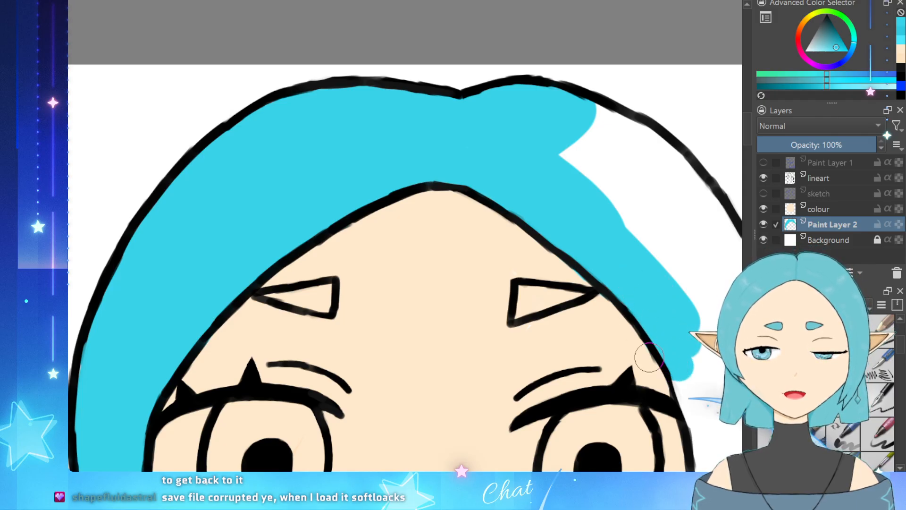
pyautogui.scroll(-6, 207, 400)
pyautogui.scroll(4, 270, 450)
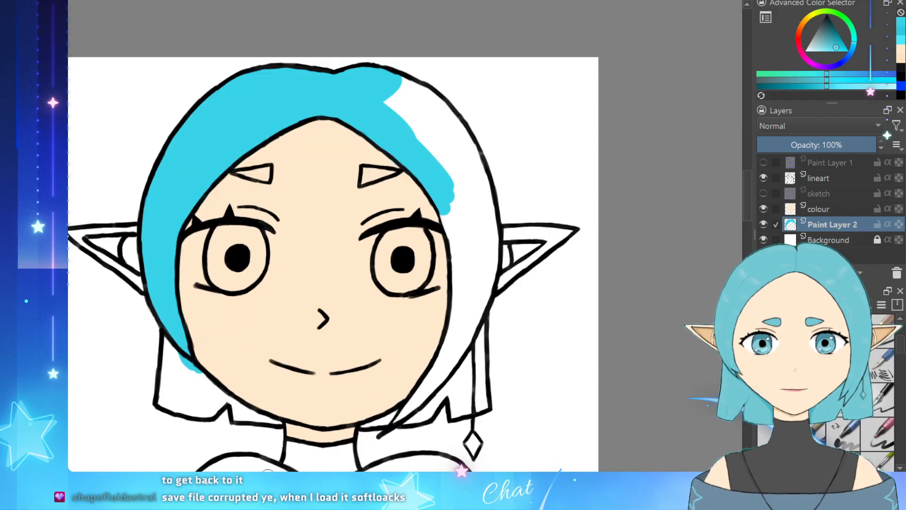
pyautogui.scroll(2, 320, 259)
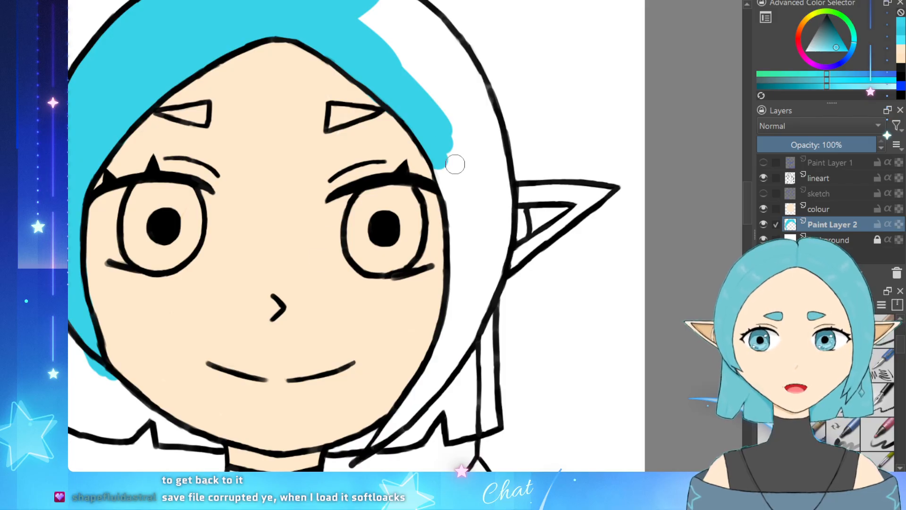
pyautogui.moveTo(451, 163); pyautogui.dragTo(453, 350)
pyautogui.moveTo(472, 283)
pyautogui.mouseDown()
pyautogui.moveTo(472, 235)
pyautogui.moveTo(457, 332)
pyautogui.moveTo(397, 416)
pyautogui.mouseUp()
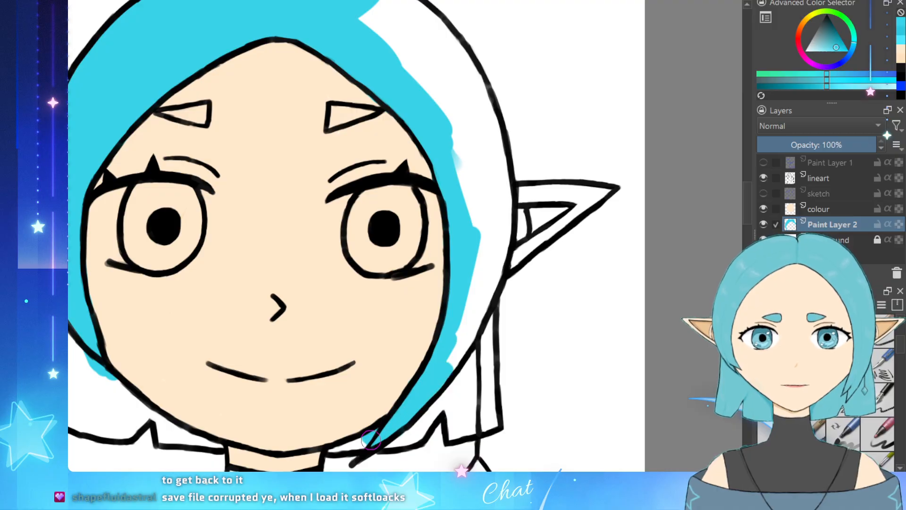
# Step: Fill the lower hair section behind the left jaw with cyan, from below the ear to the neck
pyautogui.scroll(-5, 333, 353)
pyautogui.scroll(4, 300, 385)
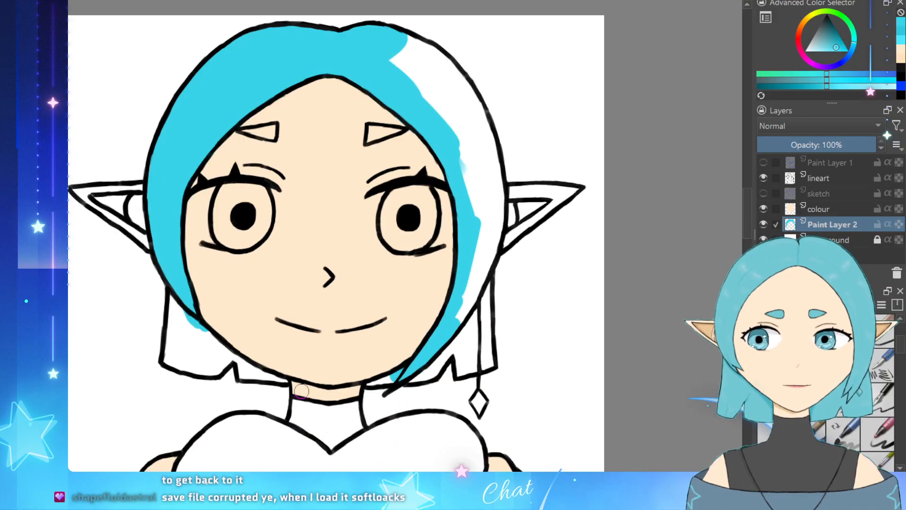
pyautogui.moveTo(116, 202)
pyautogui.mouseDown()
pyautogui.moveTo(127, 236)
pyautogui.moveTo(111, 261)
pyautogui.moveTo(101, 257)
pyautogui.moveTo(93, 202)
pyautogui.moveTo(89, 274)
pyautogui.mouseUp()
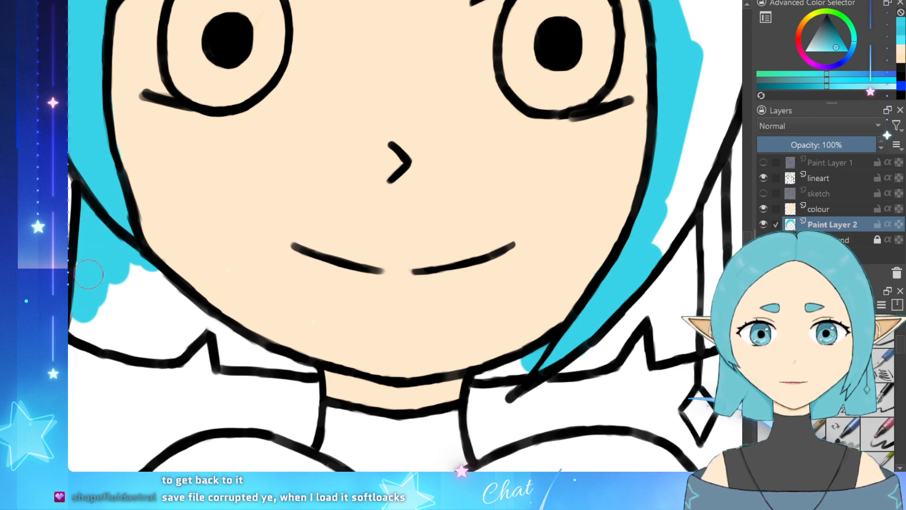
pyautogui.moveTo(82, 319); pyautogui.dragTo(137, 342)
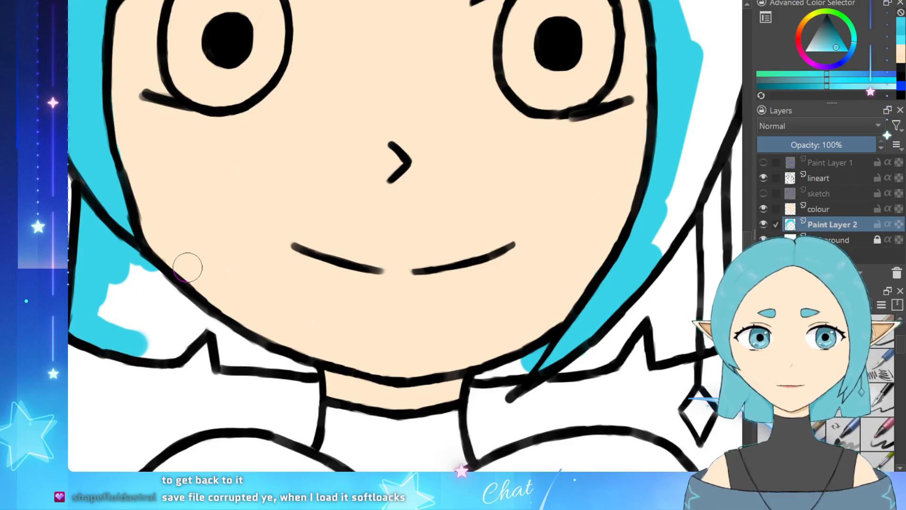
pyautogui.moveTo(187, 267)
pyautogui.mouseDown()
pyautogui.moveTo(176, 326)
pyautogui.moveTo(205, 324)
pyautogui.mouseUp()
pyautogui.moveTo(190, 289)
pyautogui.mouseDown()
pyautogui.moveTo(133, 309)
pyautogui.moveTo(101, 278)
pyautogui.moveTo(158, 342)
pyautogui.mouseUp()
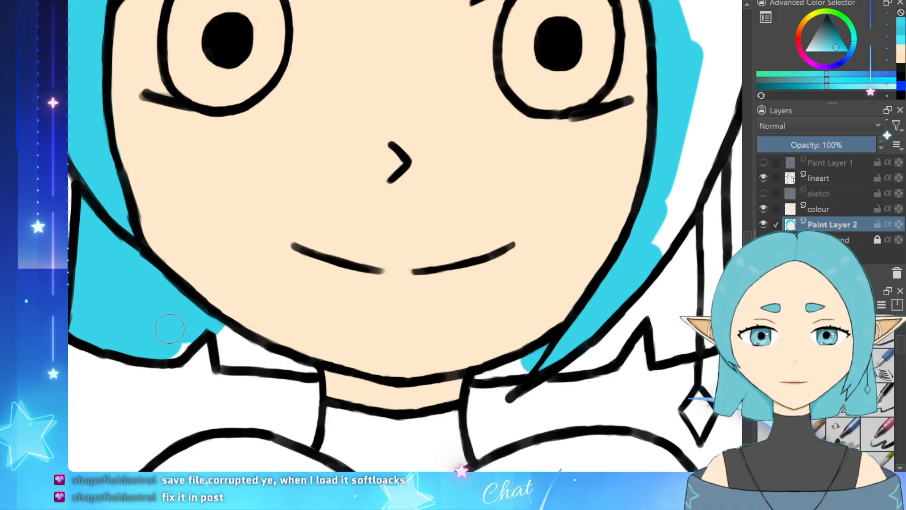
pyautogui.moveTo(229, 316)
pyautogui.mouseDown()
pyautogui.moveTo(228, 355)
pyautogui.moveTo(283, 348)
pyautogui.mouseUp()
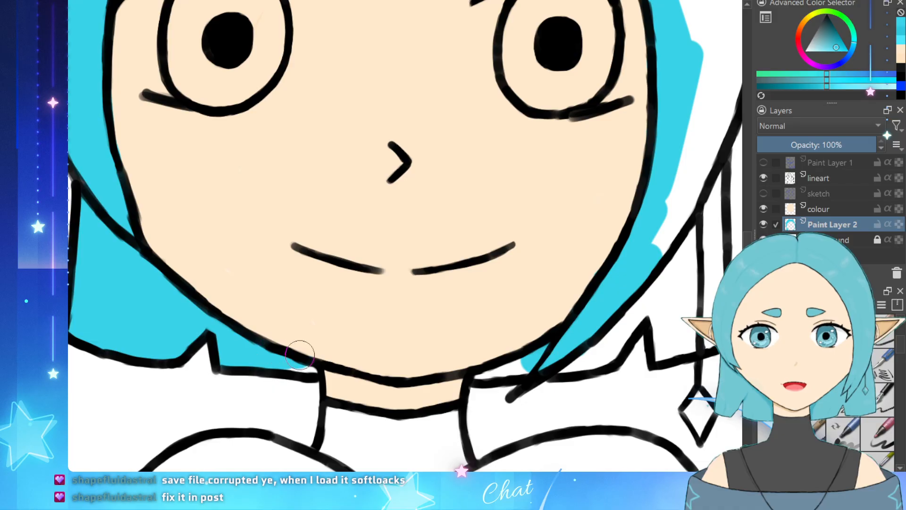
# Step: Fill the lower hair section behind the right jaw with cyan, from the neck past the earring's chain to the outer edge
pyautogui.moveTo(439, 362); pyautogui.dragTo(479, 366)
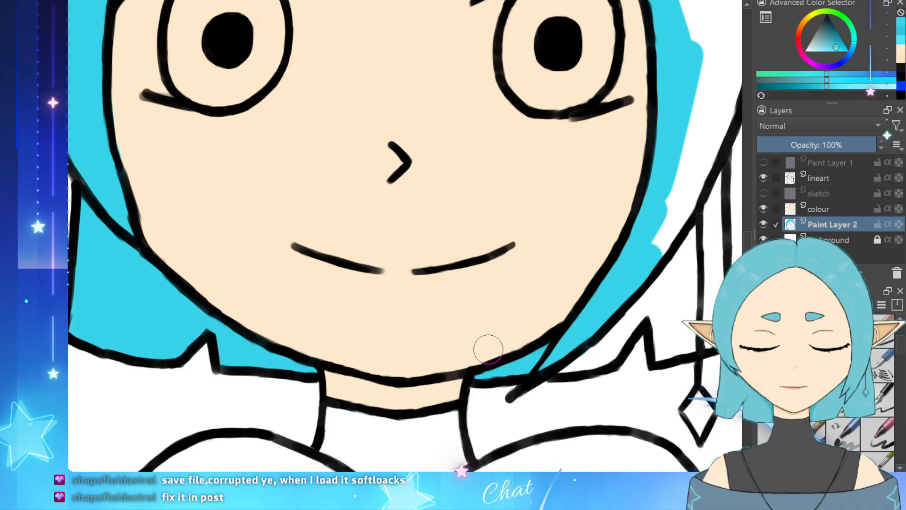
pyautogui.scroll(-3, 267, 364)
pyautogui.scroll(4, 475, 253)
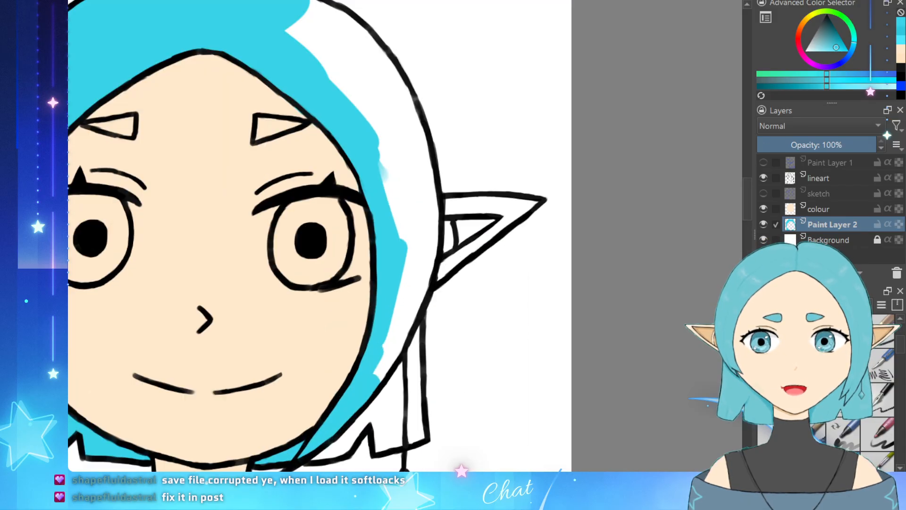
pyautogui.moveTo(263, 325)
pyautogui.mouseDown()
pyautogui.moveTo(227, 409)
pyautogui.moveTo(188, 431)
pyautogui.moveTo(223, 418)
pyautogui.mouseUp()
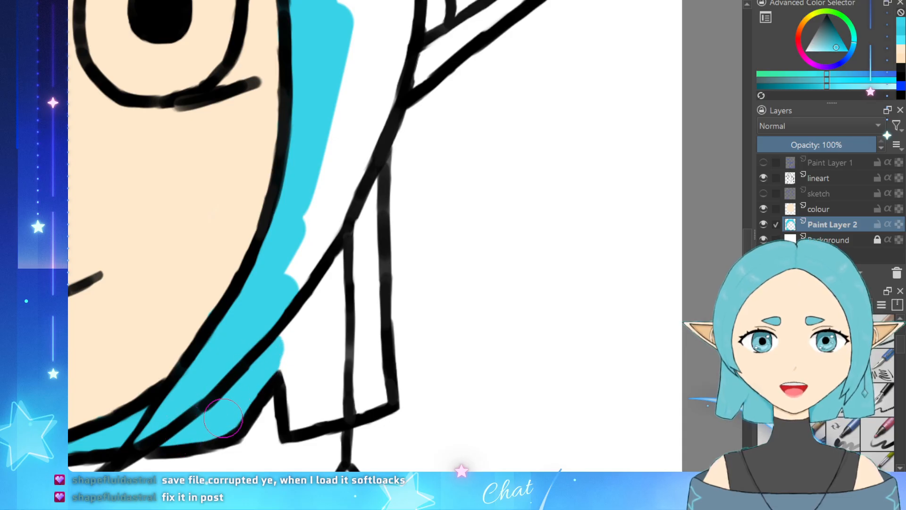
pyautogui.moveTo(297, 242)
pyautogui.mouseDown()
pyautogui.moveTo(321, 201)
pyautogui.moveTo(340, 283)
pyautogui.moveTo(302, 326)
pyautogui.moveTo(297, 399)
pyautogui.moveTo(309, 406)
pyautogui.moveTo(373, 401)
pyautogui.moveTo(363, 352)
pyautogui.moveTo(340, 326)
pyautogui.moveTo(352, 375)
pyautogui.moveTo(351, 222)
pyautogui.moveTo(363, 186)
pyautogui.moveTo(360, 274)
pyautogui.mouseUp()
pyautogui.moveTo(360, 327); pyautogui.dragTo(367, 367)
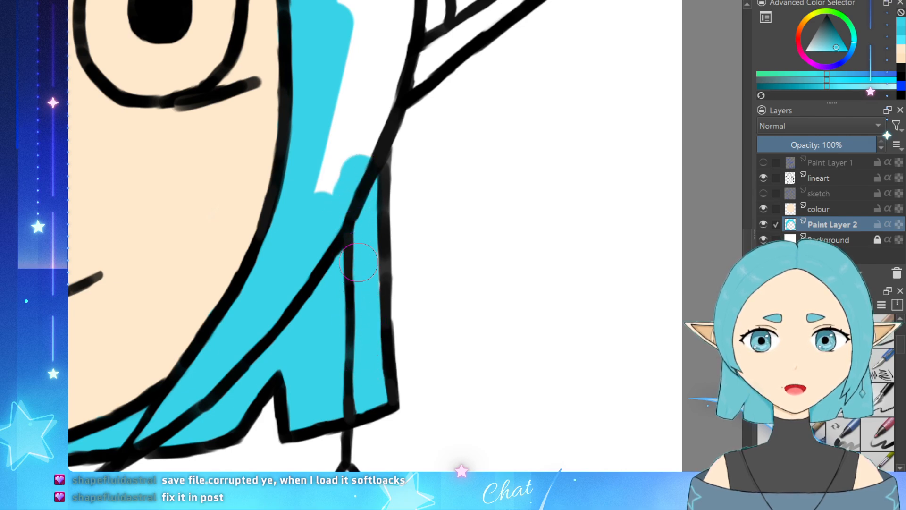
pyautogui.moveTo(358, 262); pyautogui.dragTo(369, 285)
# Step: Paint the white gap in the hair beside the right ear cyan, out to the outer hair outline
pyautogui.scroll(2, 362, 266)
pyautogui.scroll(-7, 371, 288)
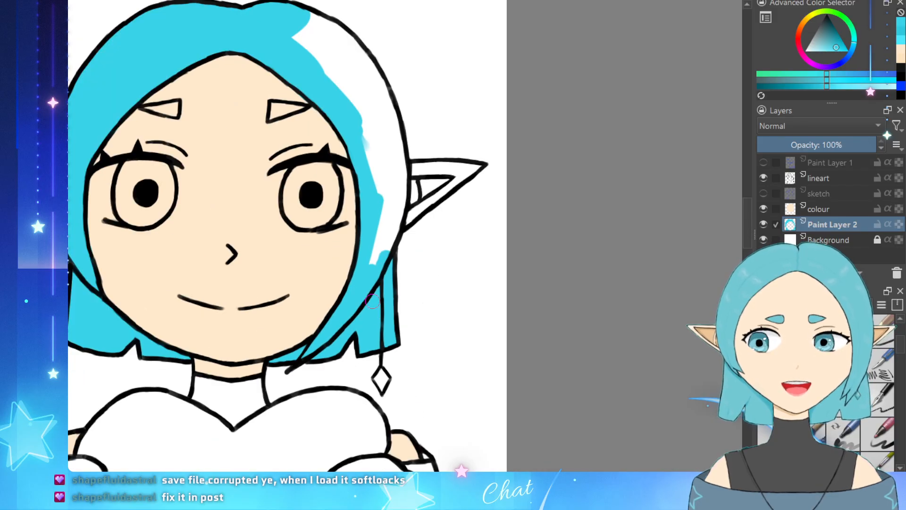
pyautogui.scroll(1, 531, 122)
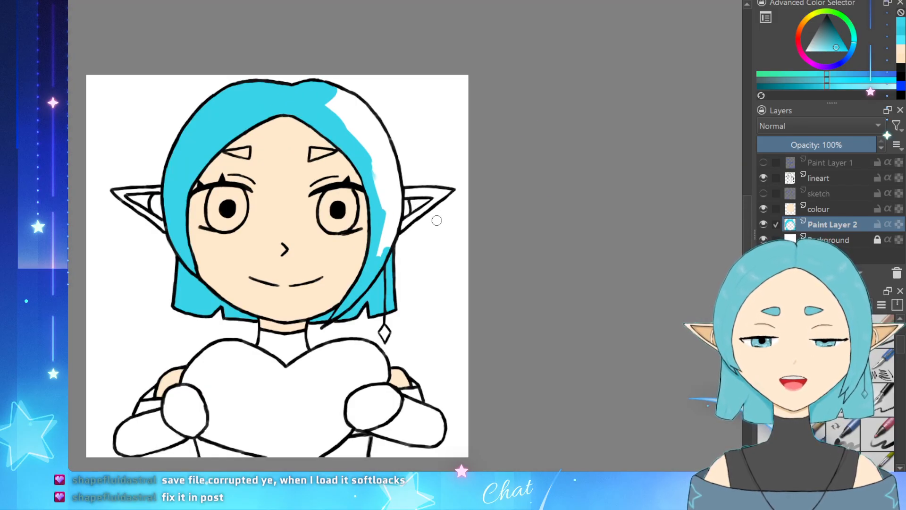
pyautogui.moveTo(377, 187); pyautogui.dragTo(378, 250)
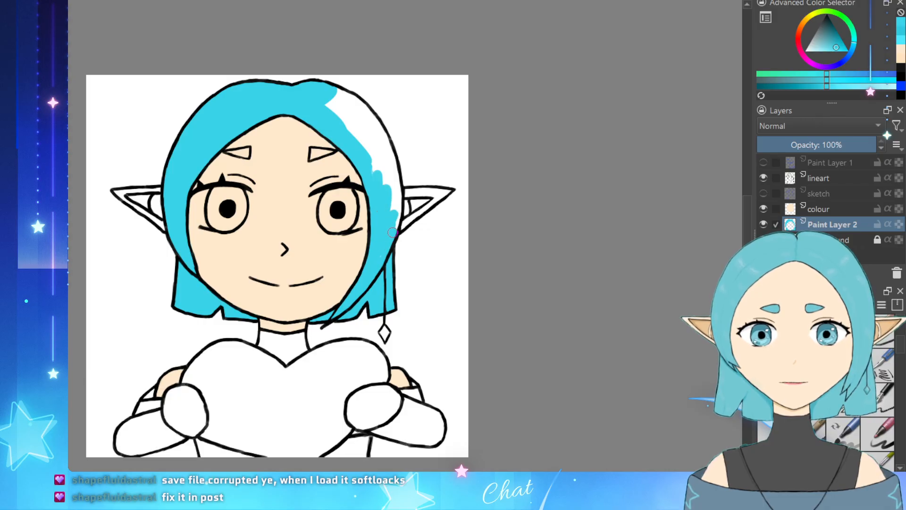
pyautogui.scroll(2, 305, 164)
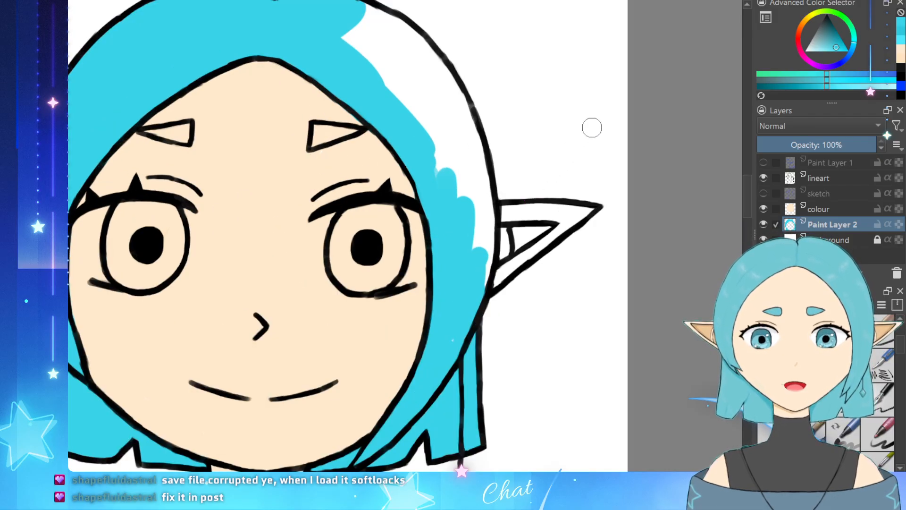
pyautogui.scroll(3, 592, 127)
pyautogui.scroll(-2, 567, 137)
pyautogui.scroll(1, 425, 251)
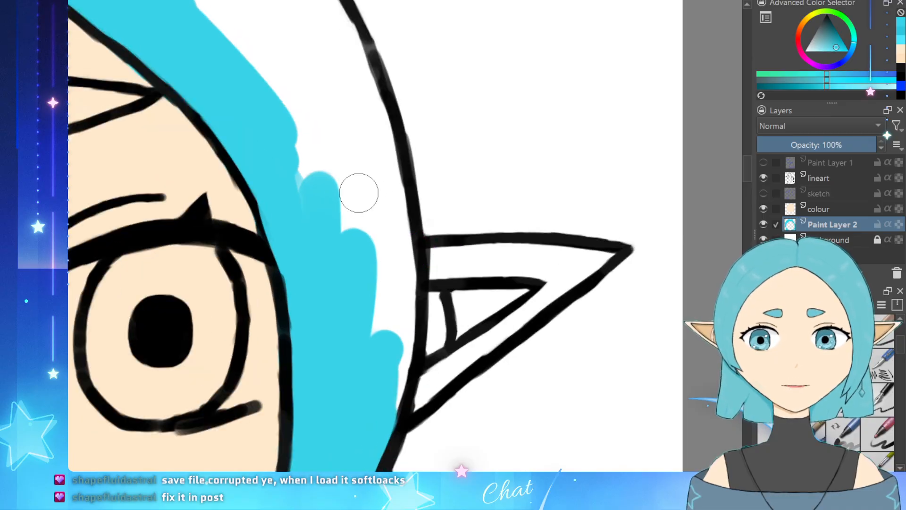
pyautogui.moveTo(359, 193)
pyautogui.mouseDown()
pyautogui.moveTo(373, 225)
pyautogui.moveTo(385, 220)
pyautogui.moveTo(390, 235)
pyautogui.moveTo(395, 316)
pyautogui.moveTo(400, 250)
pyautogui.moveTo(392, 386)
pyautogui.moveTo(359, 355)
pyautogui.mouseUp()
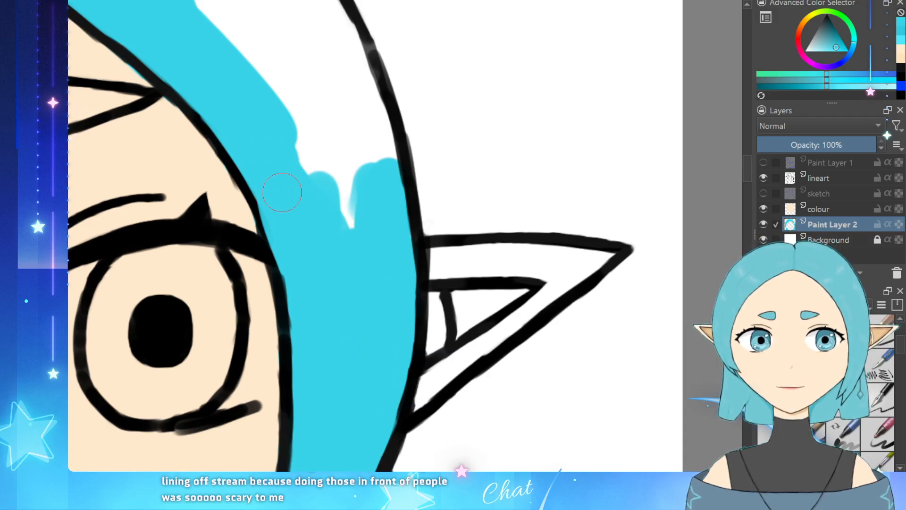
# Step: Fill the remaining white area of the upper right hair with cyan, from the crown down to above the ear
pyautogui.scroll(-2, 265, 208)
pyautogui.scroll(-2, 231, 124)
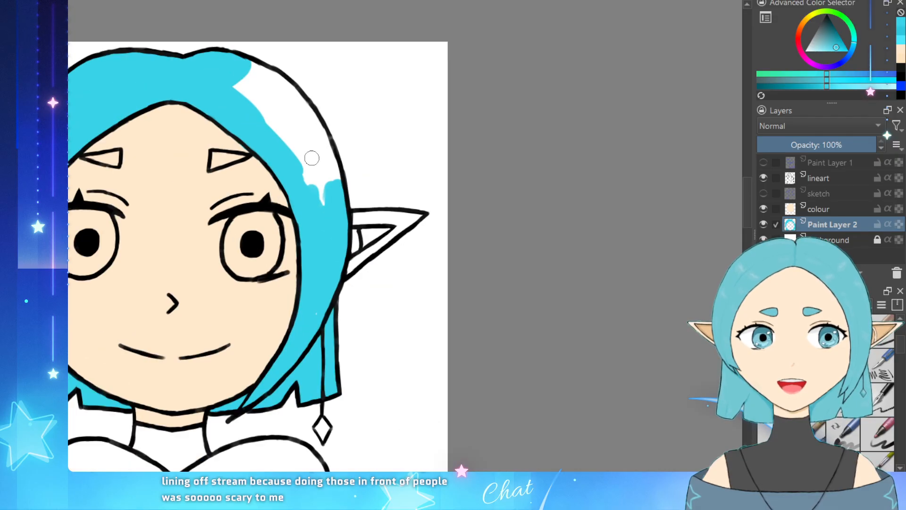
pyautogui.scroll(4, 289, 162)
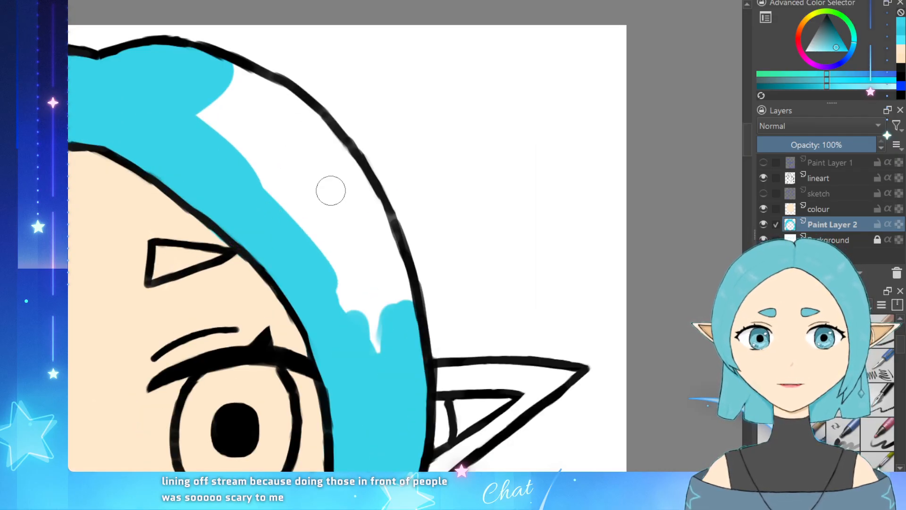
pyautogui.moveTo(234, 146)
pyautogui.mouseDown()
pyautogui.moveTo(210, 112)
pyautogui.moveTo(223, 144)
pyautogui.moveTo(257, 139)
pyautogui.moveTo(265, 107)
pyautogui.moveTo(241, 76)
pyautogui.moveTo(278, 109)
pyautogui.moveTo(252, 87)
pyautogui.moveTo(281, 107)
pyautogui.moveTo(280, 96)
pyautogui.moveTo(366, 203)
pyautogui.moveTo(379, 260)
pyautogui.moveTo(391, 267)
pyautogui.moveTo(388, 251)
pyautogui.moveTo(406, 306)
pyautogui.moveTo(375, 359)
pyautogui.moveTo(292, 206)
pyautogui.moveTo(264, 132)
pyautogui.moveTo(278, 121)
pyautogui.moveTo(304, 157)
pyautogui.moveTo(325, 164)
pyautogui.mouseUp()
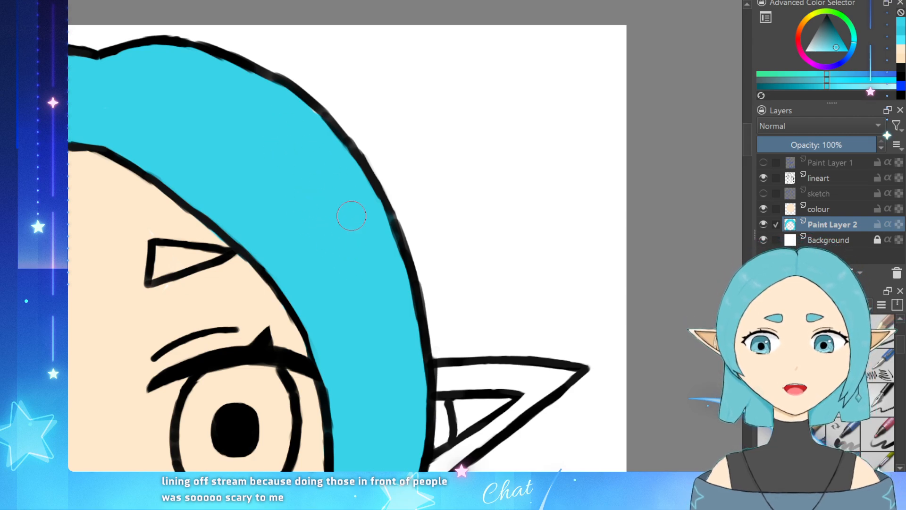
# Step: Sample the face's skin tone and fill the right ear with it on the colour layer, out to the pointed tip
pyautogui.scroll(-4, 356, 293)
pyautogui.scroll(-2, 356, 293)
pyautogui.scroll(6, 283, 264)
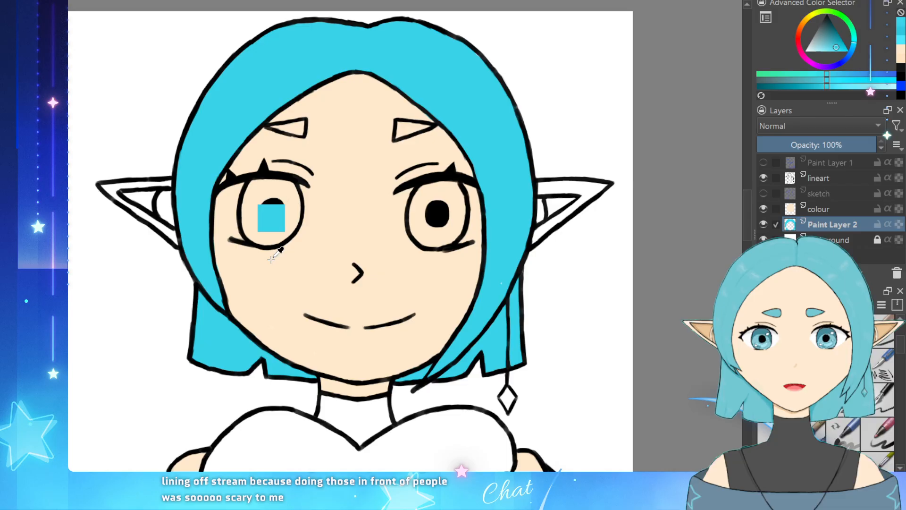
pyautogui.keyDown('ctrl'); pyautogui.click(363, 239); pyautogui.keyUp('ctrl')
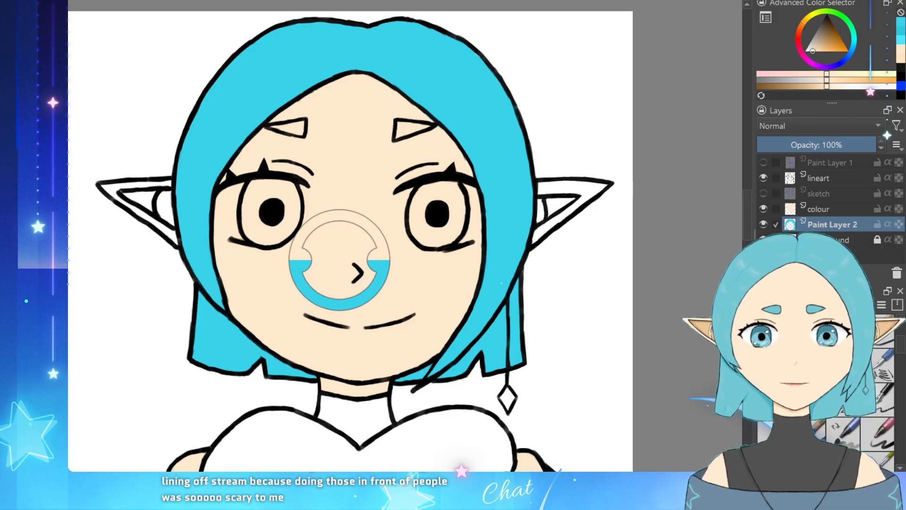
pyautogui.click(853, 208)
pyautogui.click(899, 208)
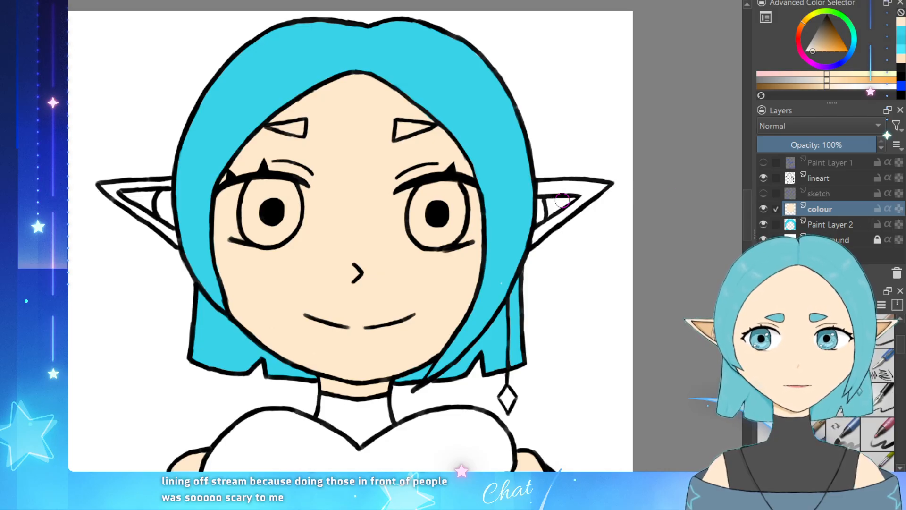
pyautogui.moveTo(570, 203); pyautogui.dragTo(550, 207)
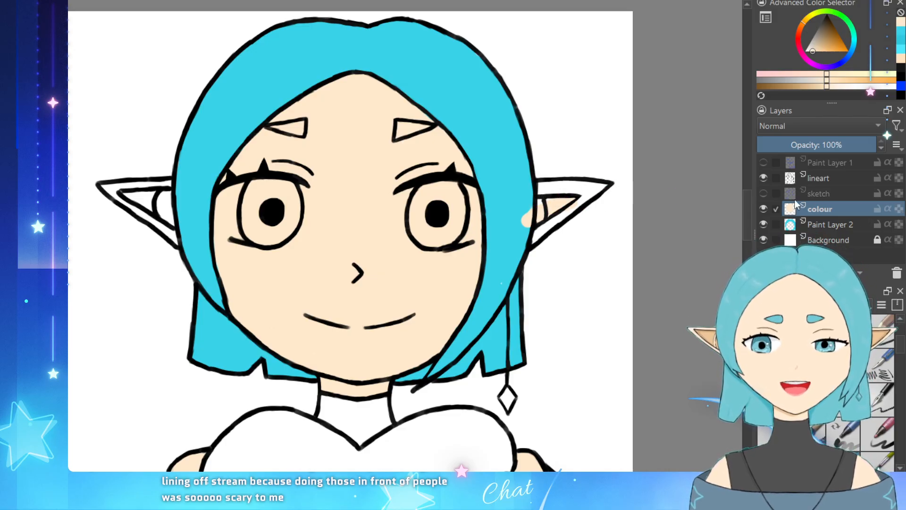
pyautogui.hotkey('ctrl', 'z')
pyautogui.scroll(5, 617, 229)
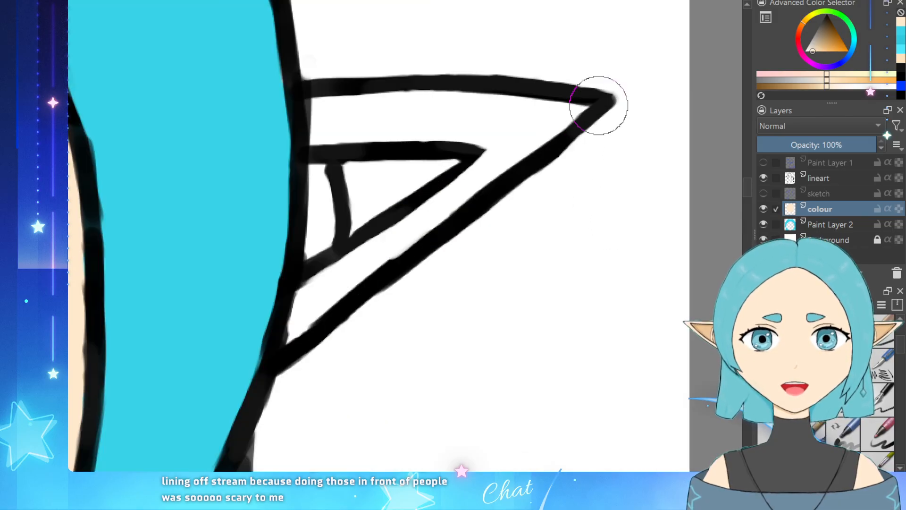
pyautogui.moveTo(371, 176)
pyautogui.mouseDown()
pyautogui.moveTo(313, 267)
pyautogui.moveTo(300, 326)
pyautogui.moveTo(354, 253)
pyautogui.moveTo(466, 152)
pyautogui.moveTo(409, 156)
pyautogui.moveTo(363, 132)
pyautogui.moveTo(338, 105)
pyautogui.moveTo(333, 208)
pyautogui.moveTo(405, 133)
pyautogui.mouseUp()
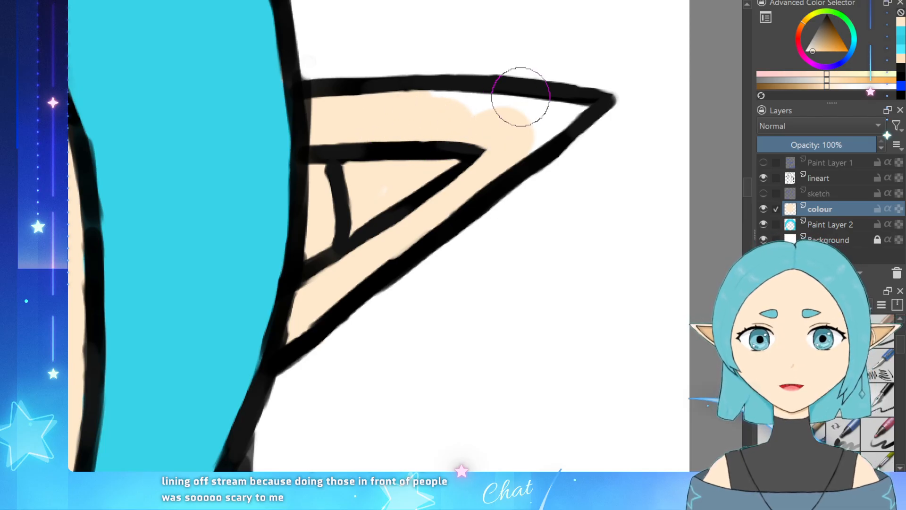
pyautogui.moveTo(451, 116)
pyautogui.mouseDown()
pyautogui.moveTo(536, 117)
pyautogui.moveTo(526, 128)
pyautogui.moveTo(611, 93)
pyautogui.mouseUp()
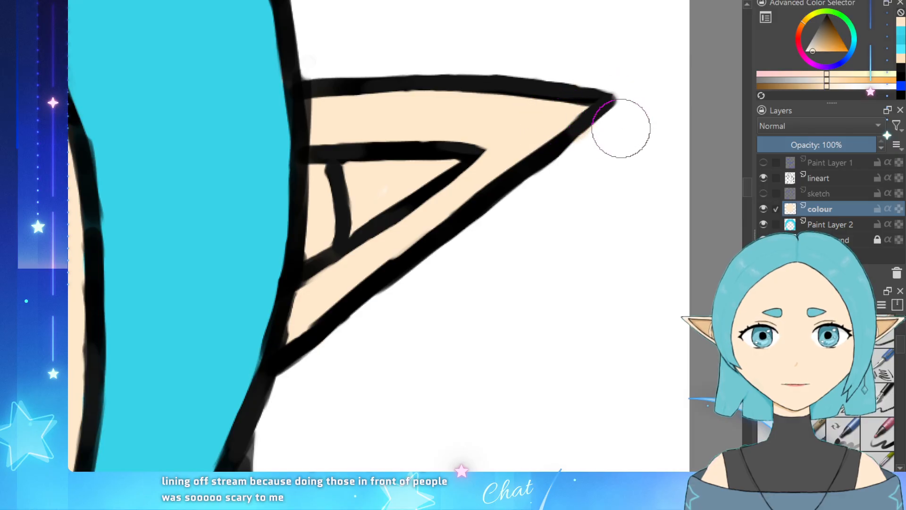
# Step: Fill the left ear with the same skin tone, including its tip, inner ear and lower edge
pyautogui.scroll(-6, 593, 156)
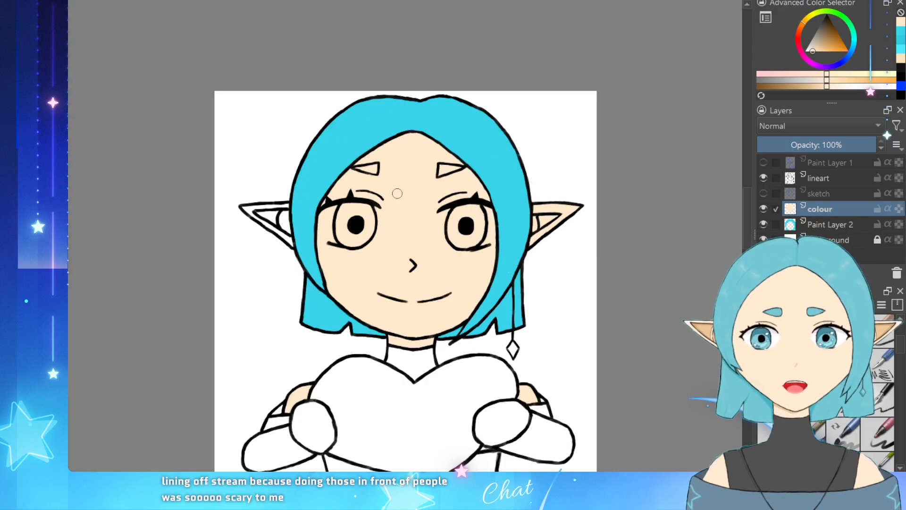
pyautogui.scroll(2, 332, 222)
pyautogui.scroll(-2, 380, 232)
pyautogui.scroll(3, 380, 232)
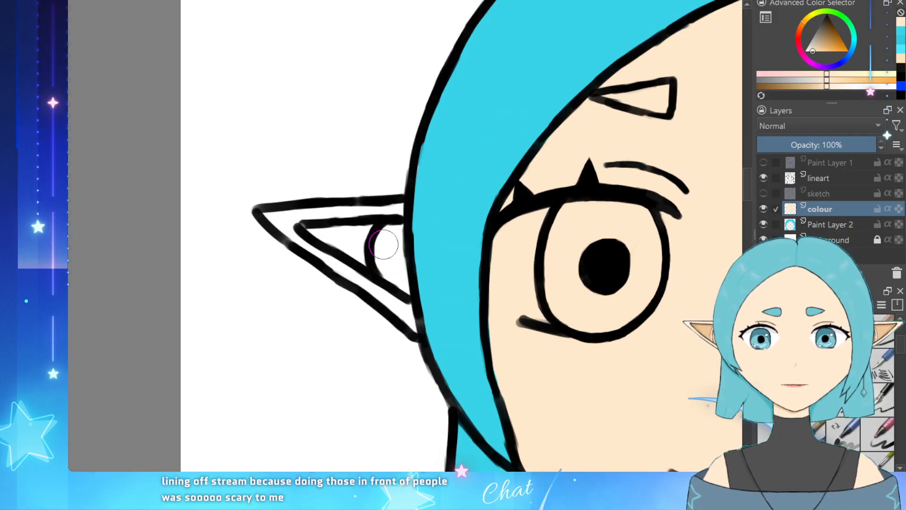
pyautogui.moveTo(279, 218); pyautogui.dragTo(331, 247)
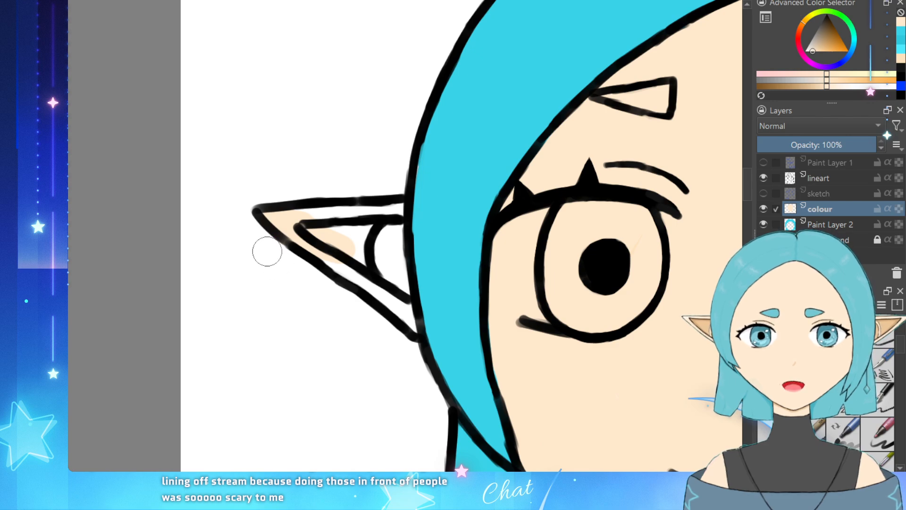
pyautogui.moveTo(325, 210)
pyautogui.mouseDown()
pyautogui.moveTo(359, 223)
pyautogui.moveTo(318, 218)
pyautogui.moveTo(374, 229)
pyautogui.moveTo(359, 223)
pyautogui.moveTo(382, 221)
pyautogui.moveTo(402, 169)
pyautogui.moveTo(374, 218)
pyautogui.mouseUp()
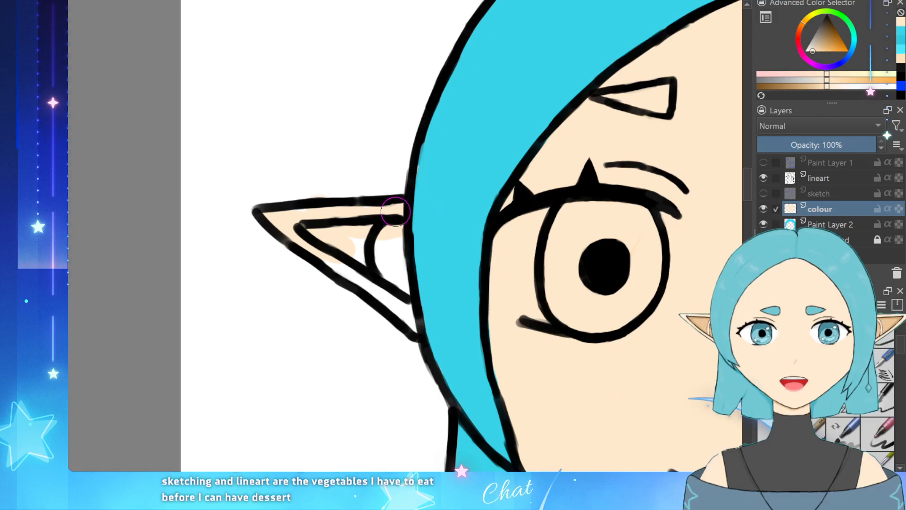
pyautogui.moveTo(395, 213); pyautogui.dragTo(399, 239)
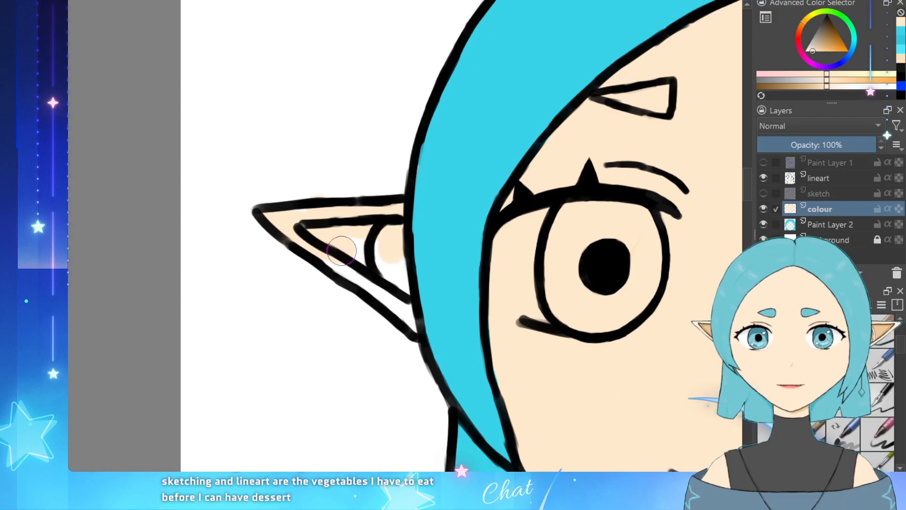
pyautogui.moveTo(341, 250)
pyautogui.mouseDown()
pyautogui.moveTo(362, 253)
pyautogui.moveTo(357, 262)
pyautogui.moveTo(329, 249)
pyautogui.moveTo(300, 215)
pyautogui.moveTo(381, 286)
pyautogui.moveTo(390, 258)
pyautogui.mouseUp()
pyautogui.moveTo(401, 297); pyautogui.dragTo(411, 326)
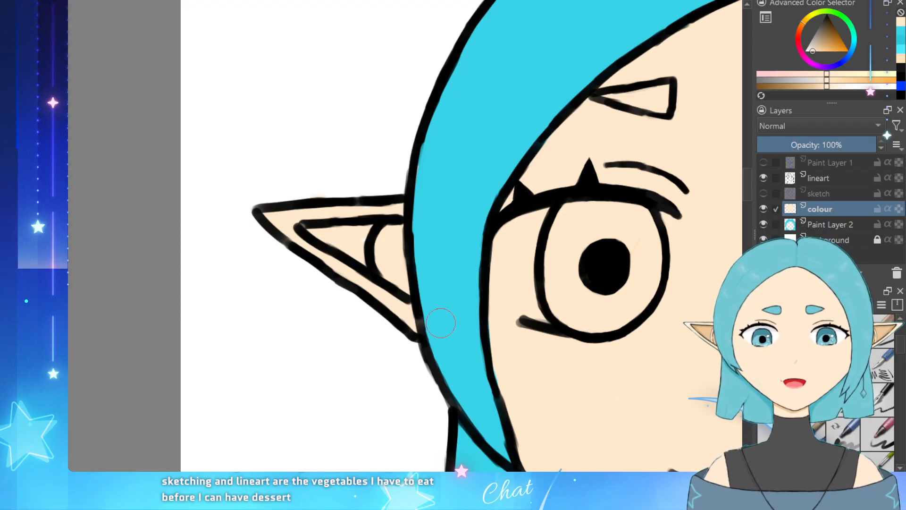
# Step: Lock the colour layer's transparency and repaint the skin with a slightly paler, less saturated skin tone
pyautogui.scroll(-5, 441, 323)
pyautogui.scroll(1, 616, 298)
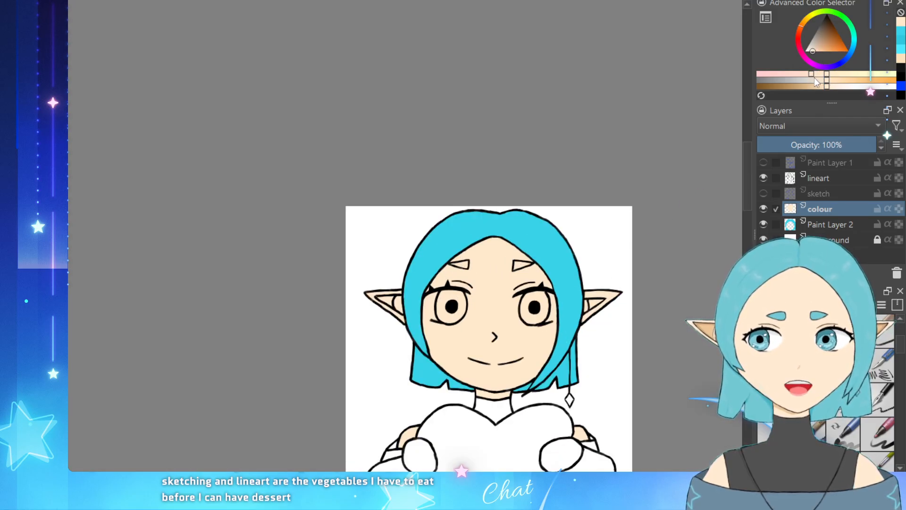
pyautogui.click(833, 89)
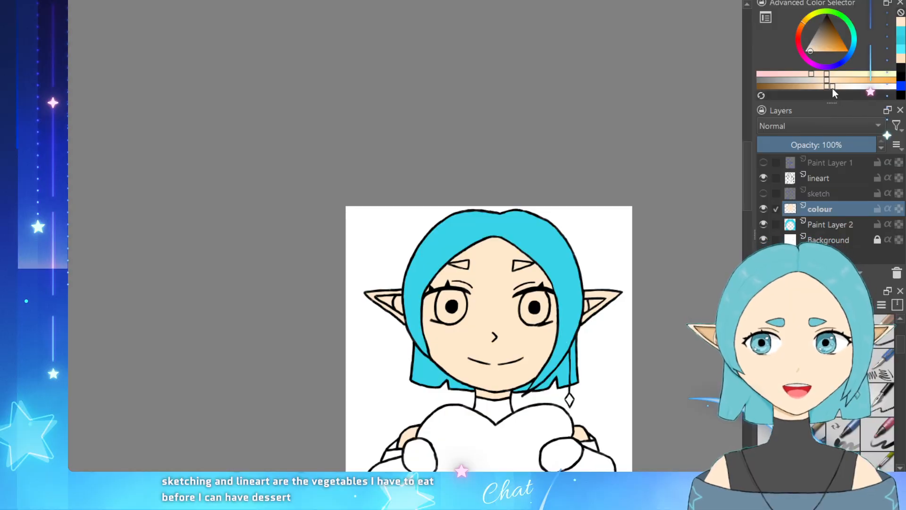
pyautogui.click(897, 205)
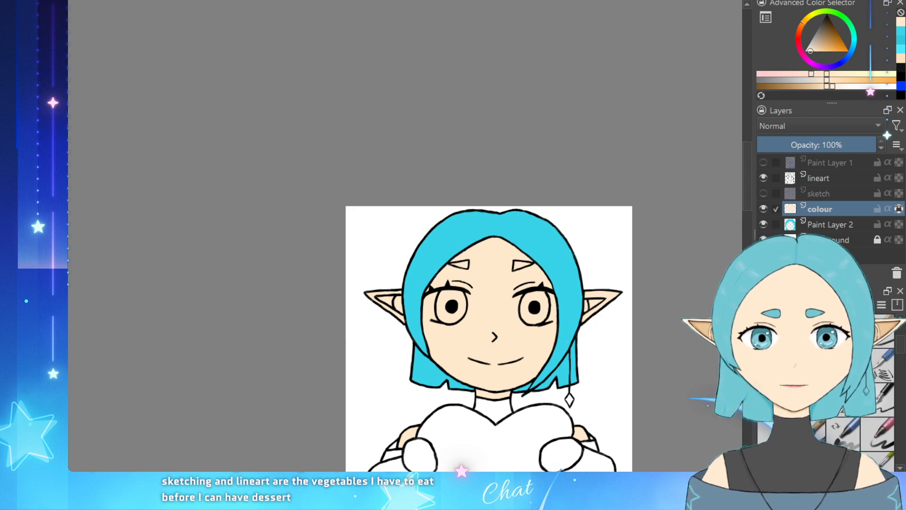
pyautogui.scroll(-2, 565, 321)
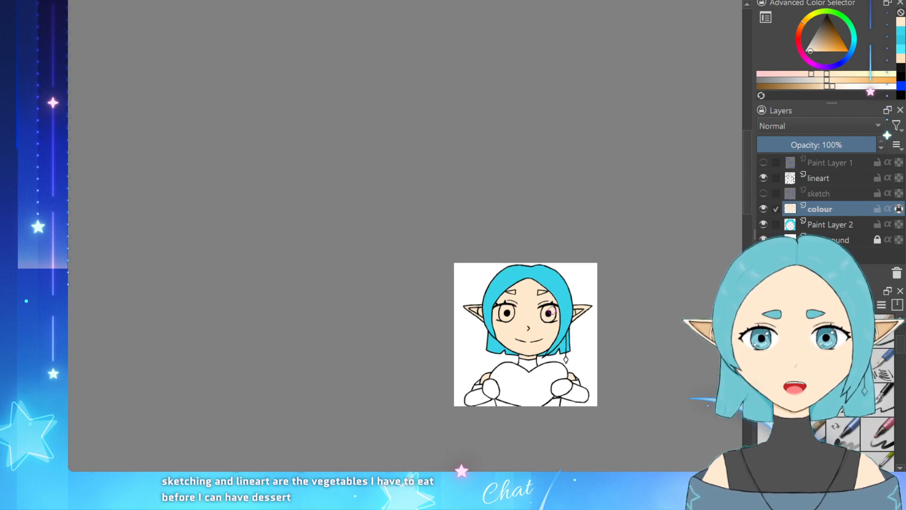
pyautogui.scroll(5, 570, 315)
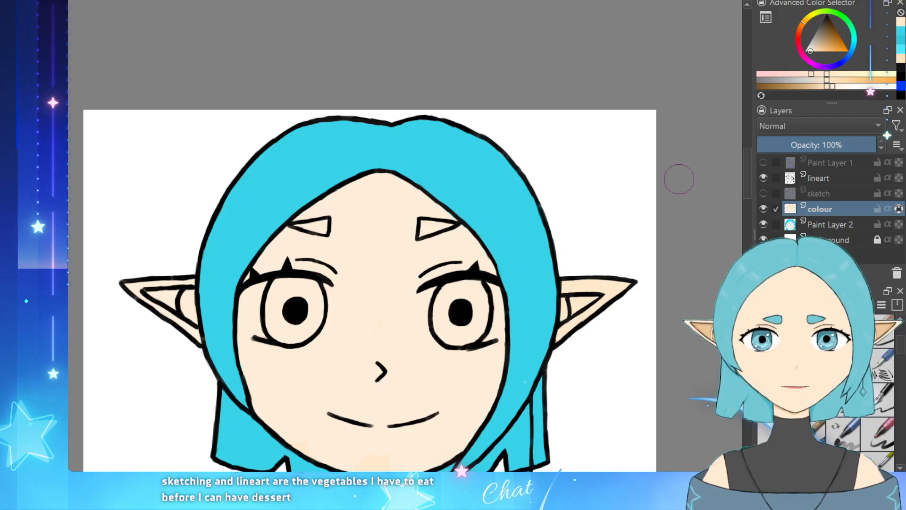
pyautogui.scroll(-4, 602, 314)
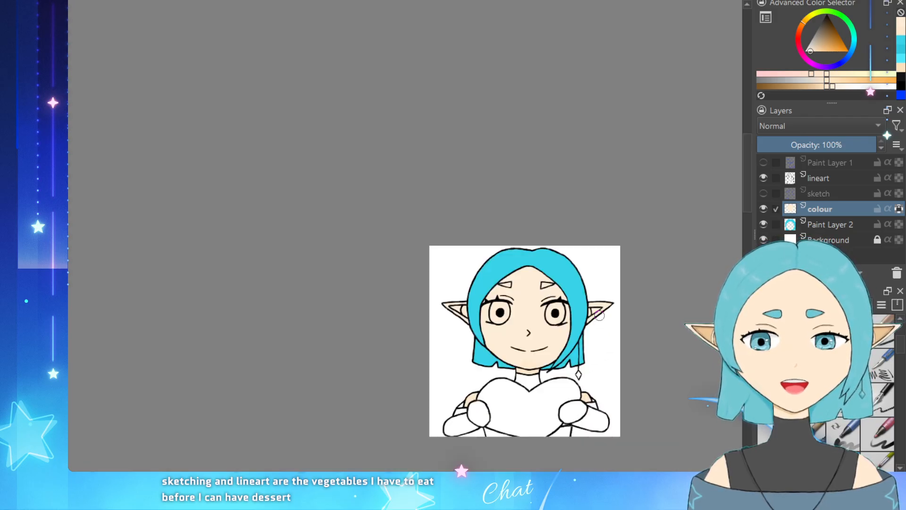
pyautogui.scroll(3, 610, 396)
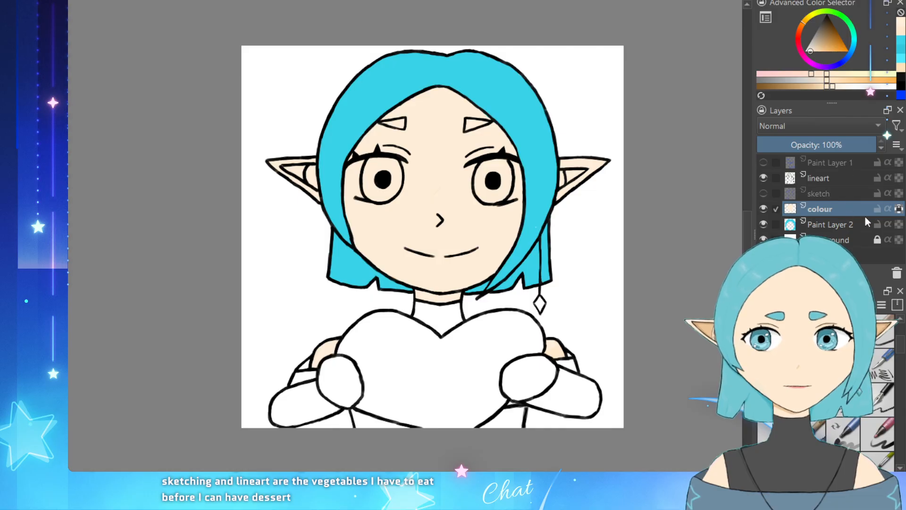
# Step: Lock the transparency of Paint Layer 2 and sample the hair's cyan
pyautogui.click(899, 224)
pyautogui.keyDown('ctrl'); pyautogui.click(509, 103); pyautogui.keyUp('ctrl')
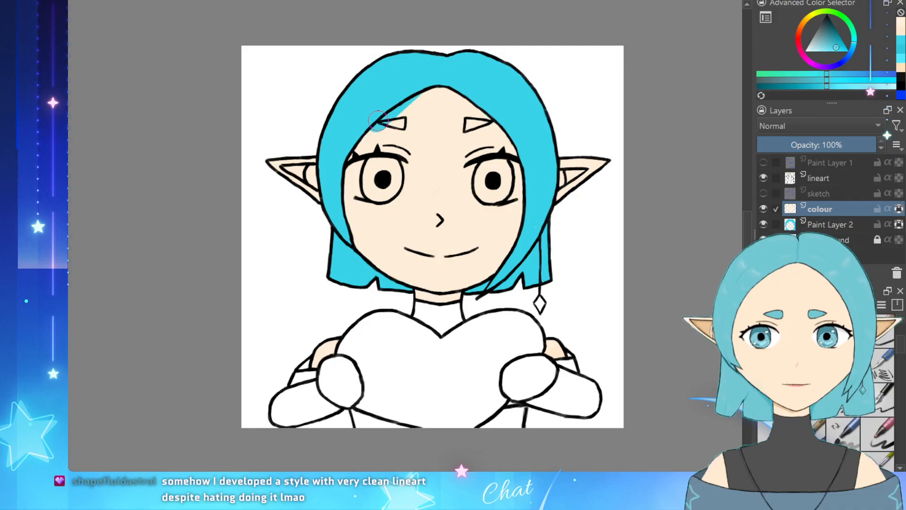
pyautogui.click(829, 47)
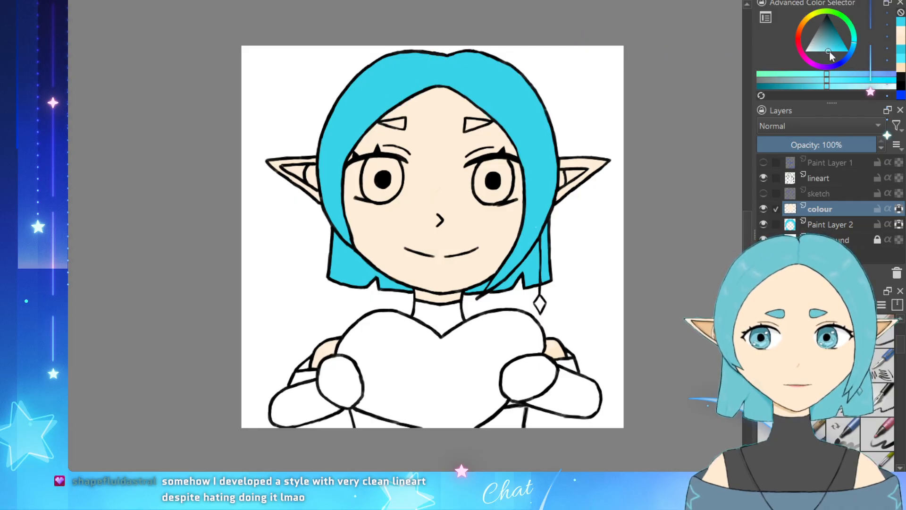
pyautogui.moveTo(829, 51); pyautogui.dragTo(837, 52)
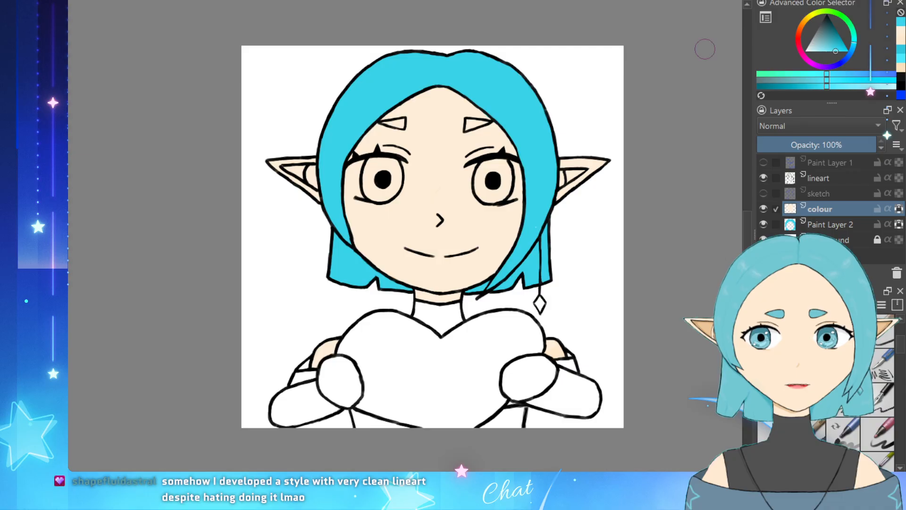
pyautogui.moveTo(448, 80); pyautogui.dragTo(392, 111)
pyautogui.hotkey('ctrl', 'z')
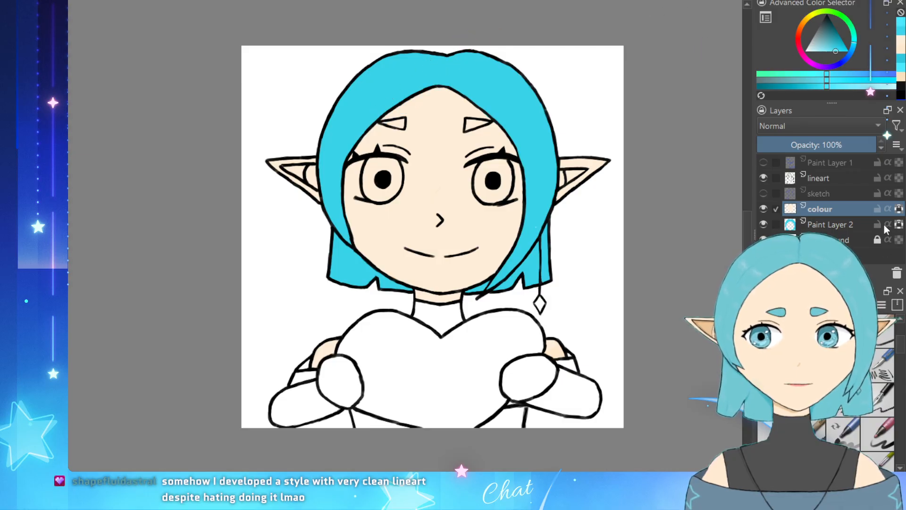
# Step: Repaint all of the hair on Paint Layer 2 with a slightly lighter cyan
pyautogui.click(859, 224)
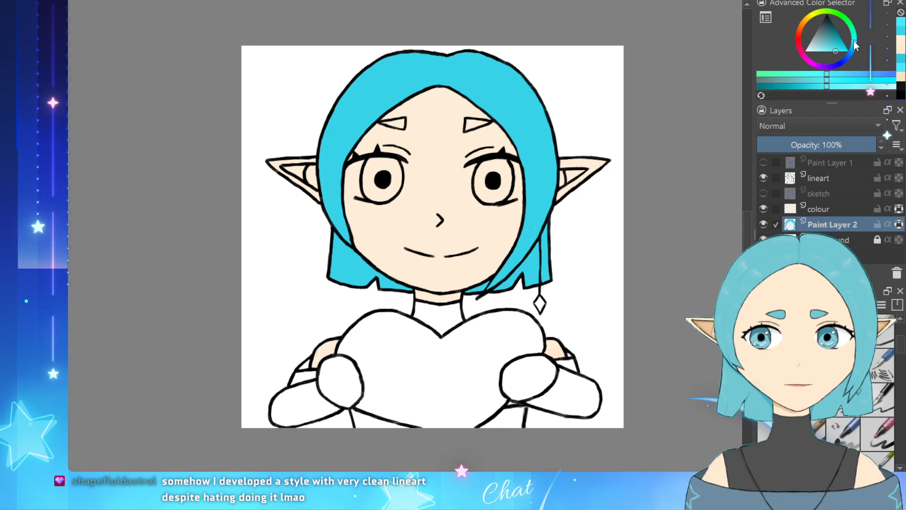
pyautogui.moveTo(834, 43); pyautogui.dragTo(834, 48)
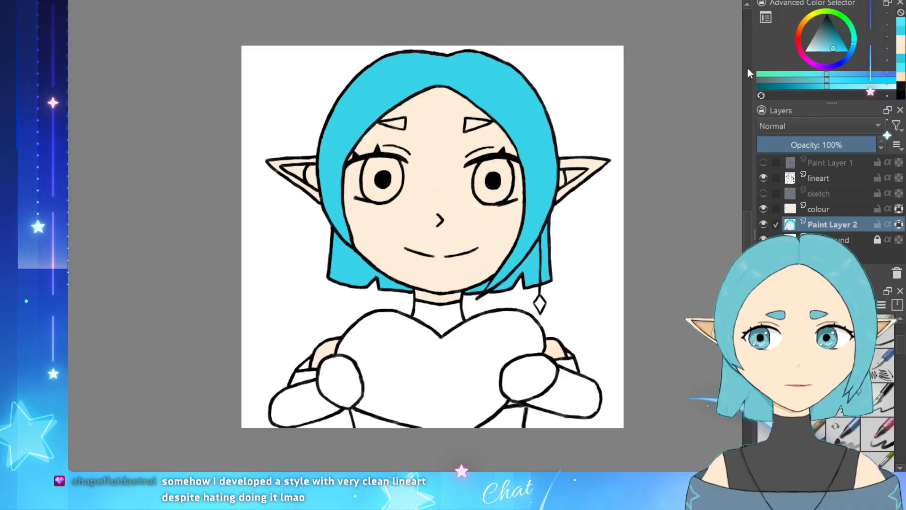
pyautogui.moveTo(509, 76)
pyautogui.mouseDown()
pyautogui.moveTo(442, 60)
pyautogui.moveTo(354, 111)
pyautogui.mouseUp()
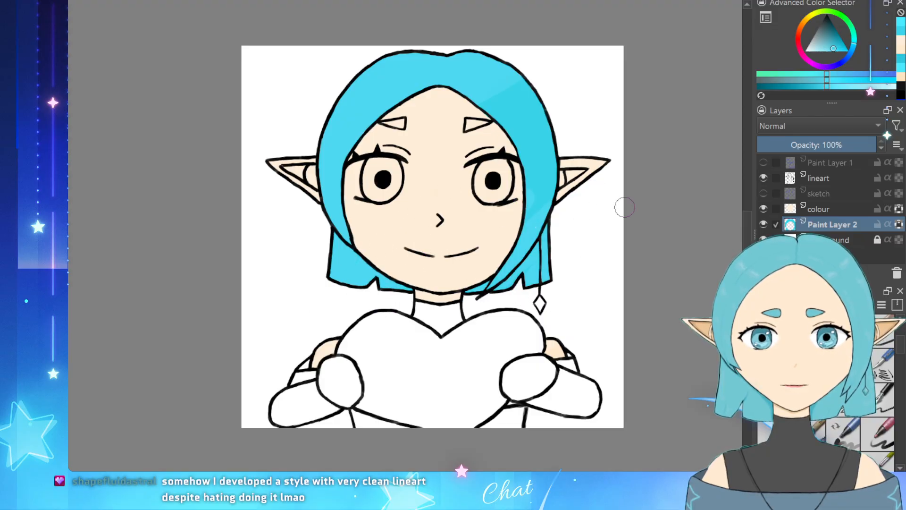
pyautogui.moveTo(543, 103); pyautogui.dragTo(475, 126)
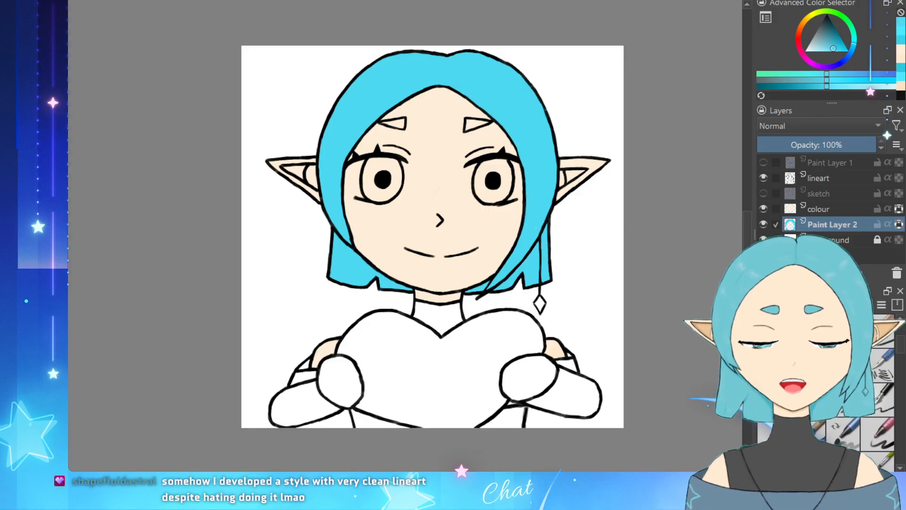
# Step: Add a new paint layer above the colour layer and fill both irises with the light cyan hair colour
pyautogui.hotkey('ctrl', 'pageup')
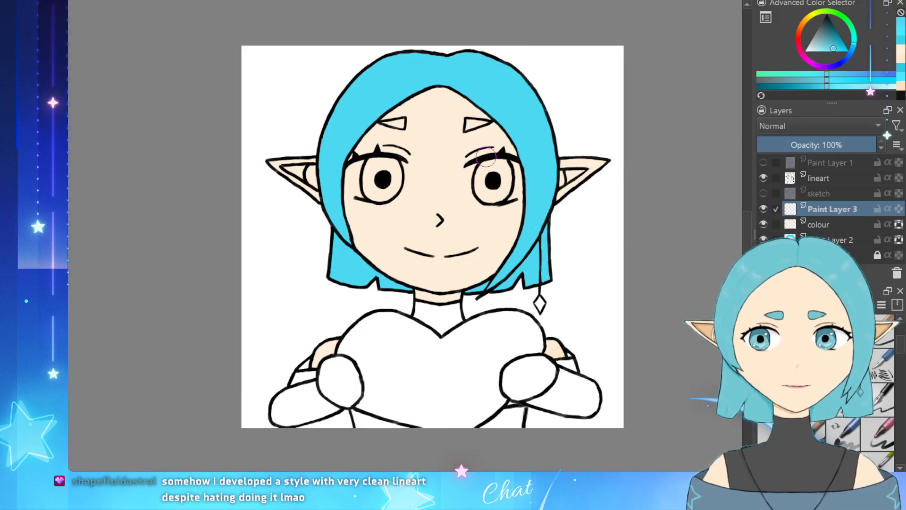
pyautogui.moveTo(491, 174); pyautogui.dragTo(496, 179)
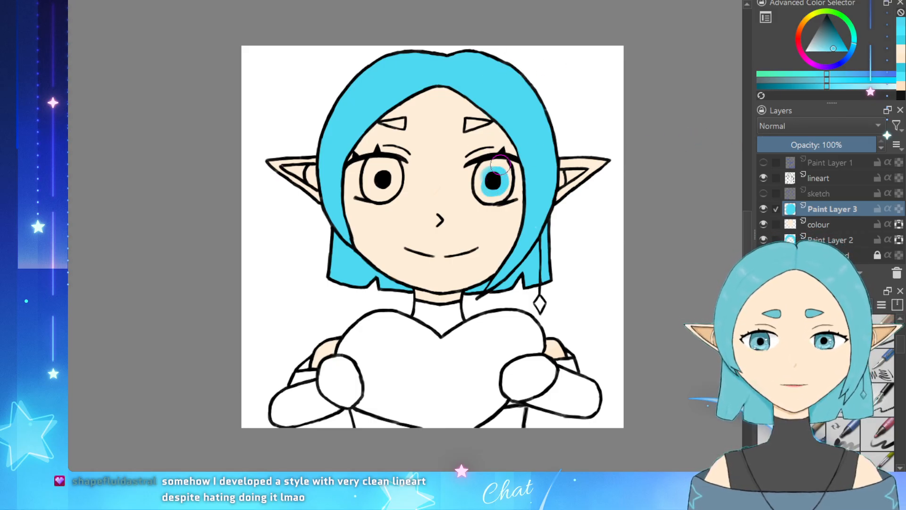
pyautogui.scroll(5, 501, 165)
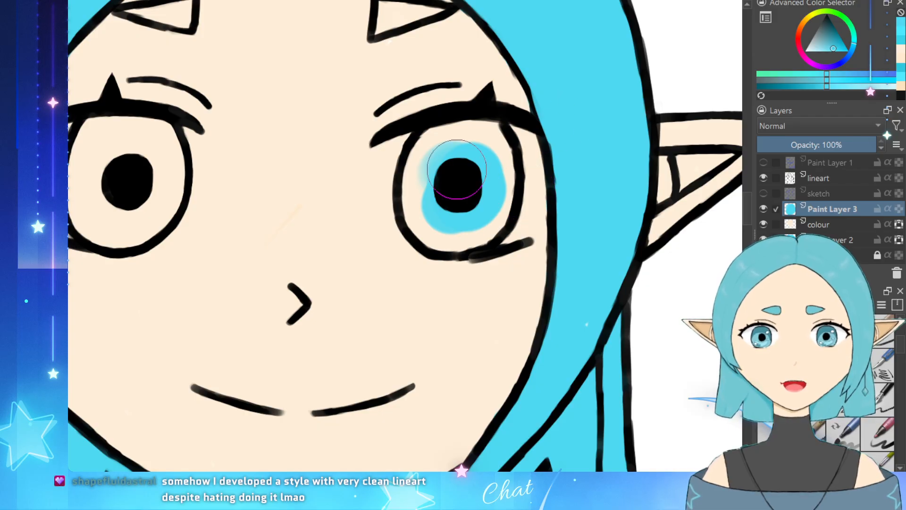
pyautogui.moveTo(461, 186)
pyautogui.mouseDown()
pyautogui.moveTo(448, 163)
pyautogui.moveTo(478, 149)
pyautogui.moveTo(486, 187)
pyautogui.moveTo(474, 208)
pyautogui.moveTo(453, 203)
pyautogui.moveTo(444, 179)
pyautogui.moveTo(440, 219)
pyautogui.moveTo(461, 194)
pyautogui.mouseUp()
pyautogui.moveTo(158, 156)
pyautogui.mouseDown()
pyautogui.moveTo(125, 185)
pyautogui.moveTo(101, 186)
pyautogui.moveTo(97, 144)
pyautogui.moveTo(118, 160)
pyautogui.moveTo(156, 133)
pyautogui.moveTo(167, 156)
pyautogui.moveTo(149, 195)
pyautogui.moveTo(102, 193)
pyautogui.moveTo(89, 207)
pyautogui.moveTo(113, 227)
pyautogui.moveTo(149, 205)
pyautogui.moveTo(159, 169)
pyautogui.moveTo(150, 168)
pyautogui.mouseUp()
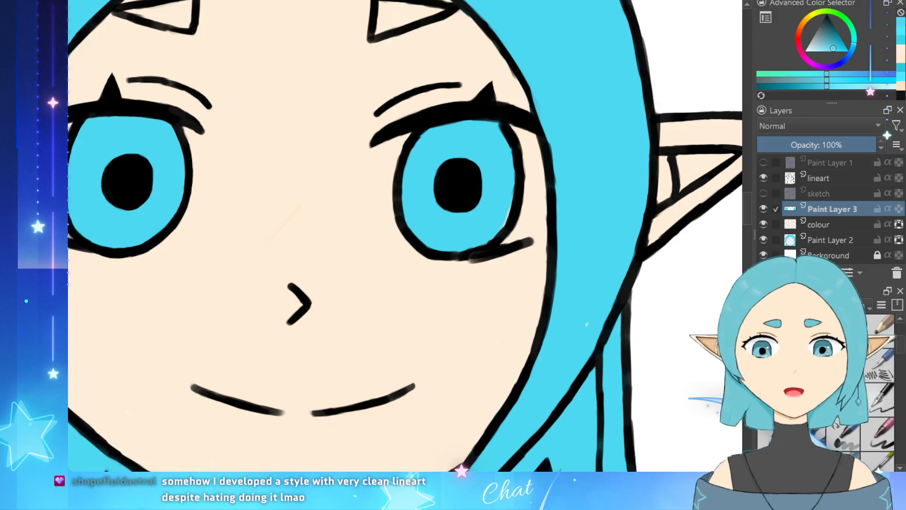
# Step: Fill both eyebrows inside their outlines with the same light cyan on Paint Layer 3
pyautogui.hotkey('ctrl', '-')
pyautogui.hotkey('ctrl', '-')
pyautogui.hotkey('ctrl', '-')
pyautogui.hotkey('ctrl', '-')
pyautogui.hotkey('ctrl', '+')
pyautogui.hotkey('ctrl', '+')
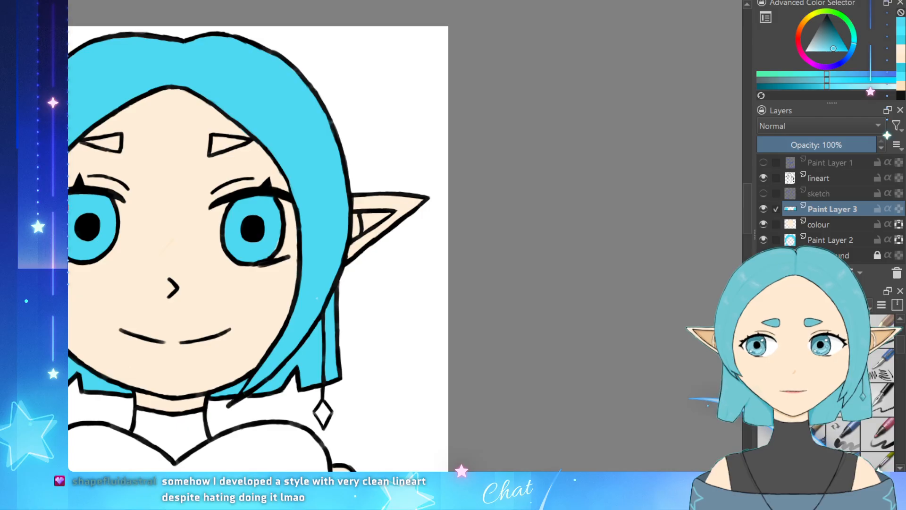
pyautogui.hotkey('ctrl', '-')
pyautogui.hotkey('ctrl', '-')
pyautogui.hotkey('ctrl', '+')
pyautogui.hotkey('ctrl', '+')
pyautogui.hotkey('ctrl', '+')
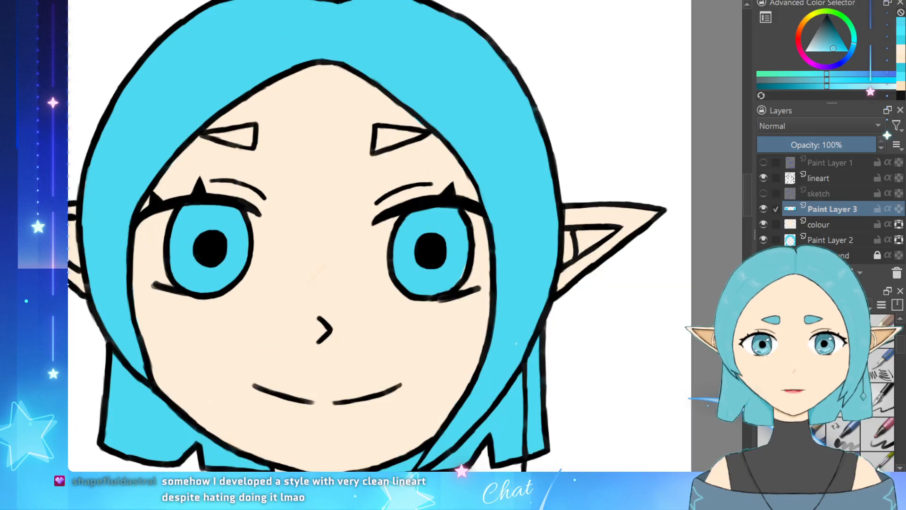
pyautogui.hotkey('ctrl', '+')
pyautogui.hotkey('ctrl', '+')
pyautogui.hotkey('ctrl', '+')
pyautogui.hotkey('ctrl', '+')
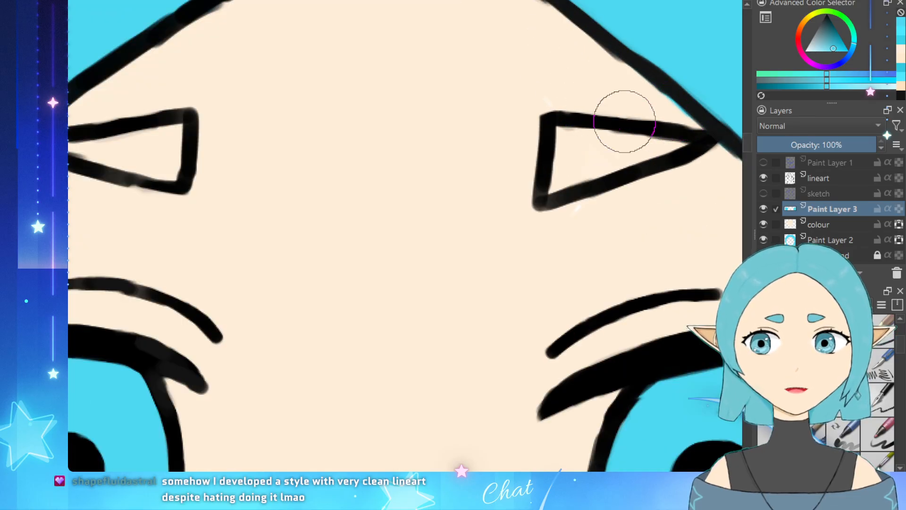
pyautogui.click(842, 239)
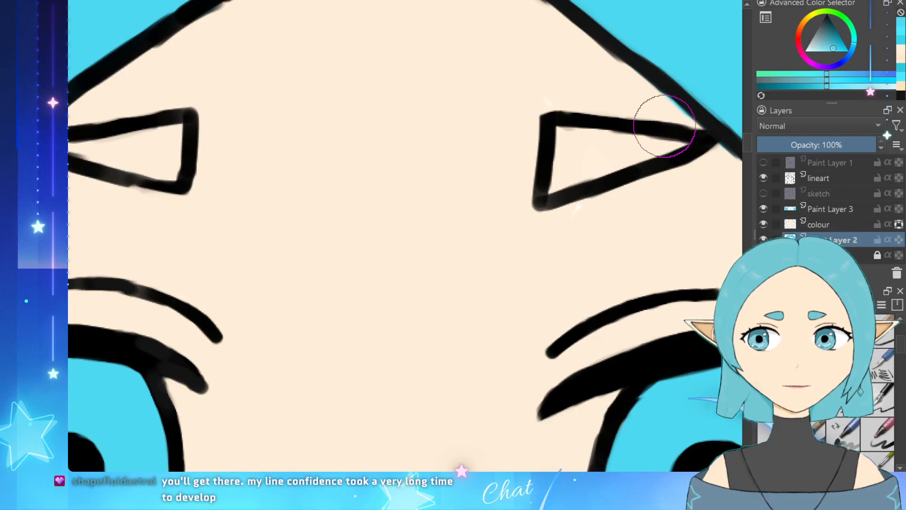
pyautogui.click(820, 209)
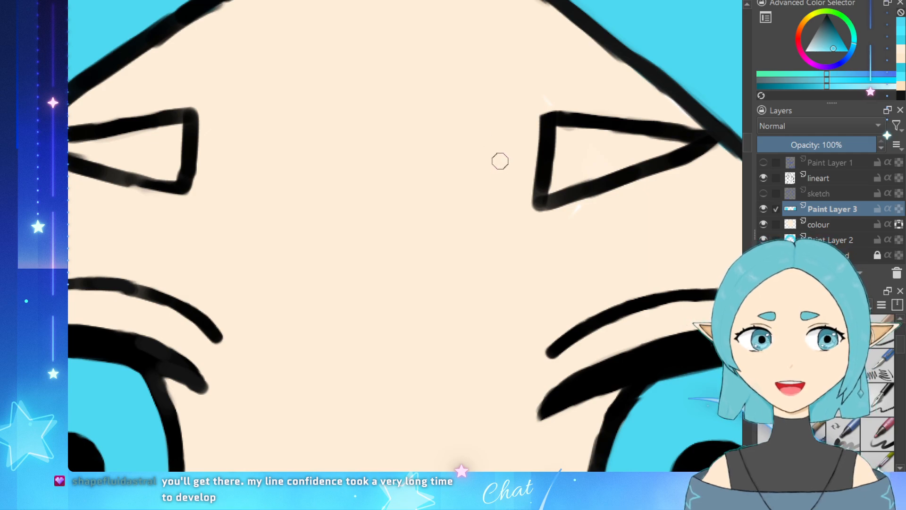
pyautogui.moveTo(586, 138)
pyautogui.mouseDown()
pyautogui.moveTo(580, 165)
pyautogui.moveTo(592, 166)
pyautogui.moveTo(551, 193)
pyautogui.moveTo(565, 128)
pyautogui.moveTo(627, 148)
pyautogui.moveTo(663, 143)
pyautogui.moveTo(641, 152)
pyautogui.mouseUp()
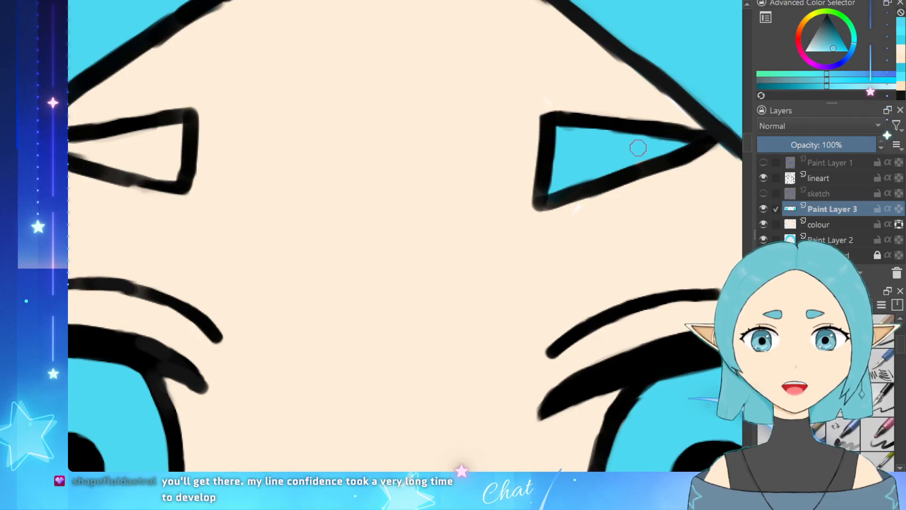
pyautogui.moveTo(109, 154)
pyautogui.mouseDown()
pyautogui.moveTo(85, 153)
pyautogui.moveTo(80, 144)
pyautogui.moveTo(158, 134)
pyautogui.moveTo(182, 156)
pyautogui.moveTo(162, 156)
pyautogui.mouseUp()
pyautogui.moveTo(107, 152)
pyautogui.mouseDown()
pyautogui.moveTo(133, 169)
pyautogui.moveTo(162, 171)
pyautogui.mouseUp()
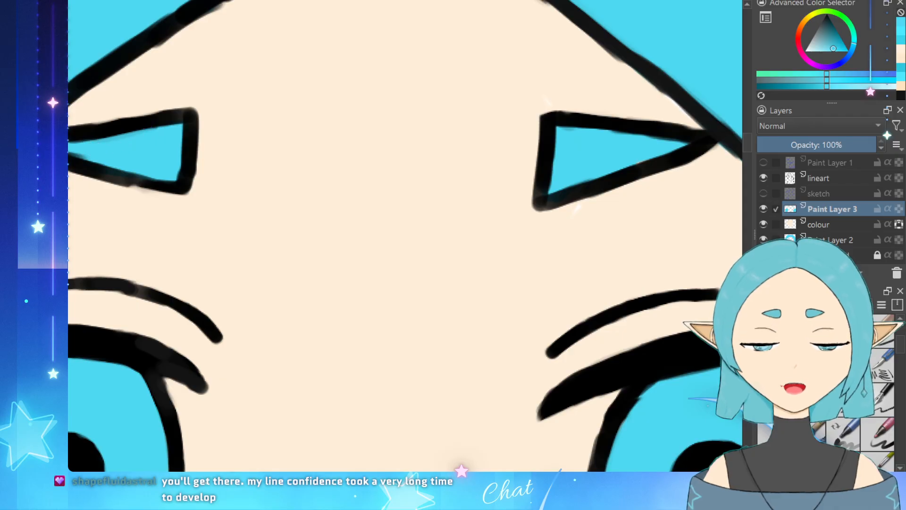
# Step: Fill the diamond-shaped earring pendant with the same light cyan on Paint Layer 3
pyautogui.scroll(-7, 94, 147)
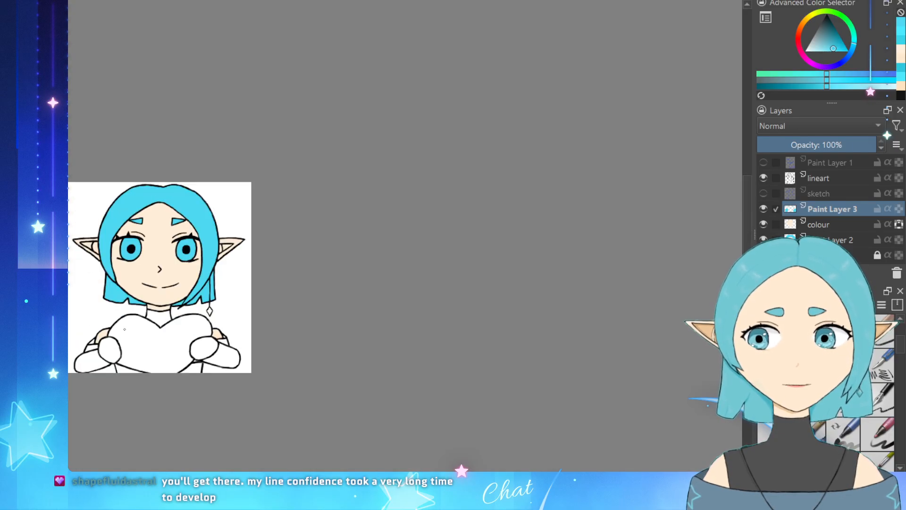
pyautogui.scroll(1, 147, 288)
pyautogui.scroll(1, 138, 259)
pyautogui.scroll(4, 308, 398)
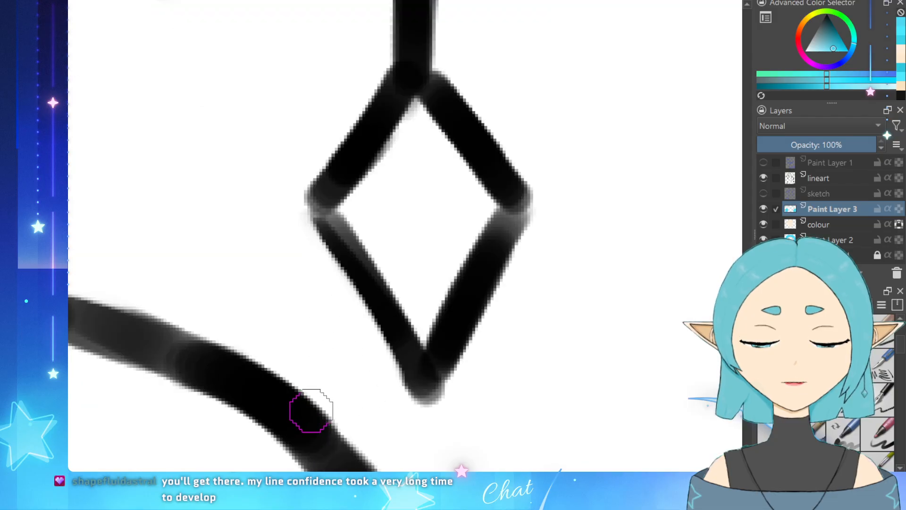
pyautogui.moveTo(443, 118)
pyautogui.mouseDown()
pyautogui.moveTo(410, 183)
pyautogui.moveTo(365, 207)
pyautogui.moveTo(406, 250)
pyautogui.moveTo(405, 263)
pyautogui.moveTo(367, 214)
pyautogui.moveTo(403, 186)
pyautogui.moveTo(430, 125)
pyautogui.moveTo(458, 136)
pyautogui.moveTo(478, 219)
pyautogui.moveTo(491, 226)
pyautogui.moveTo(461, 172)
pyautogui.moveTo(425, 182)
pyautogui.moveTo(478, 231)
pyautogui.moveTo(449, 318)
pyautogui.moveTo(425, 324)
pyautogui.moveTo(401, 264)
pyautogui.mouseUp()
# Step: Choose a dark grey and fill the turtleneck collar between the neck and the heart's top notch on Paint Layer 3
pyautogui.scroll(-8, 381, 275)
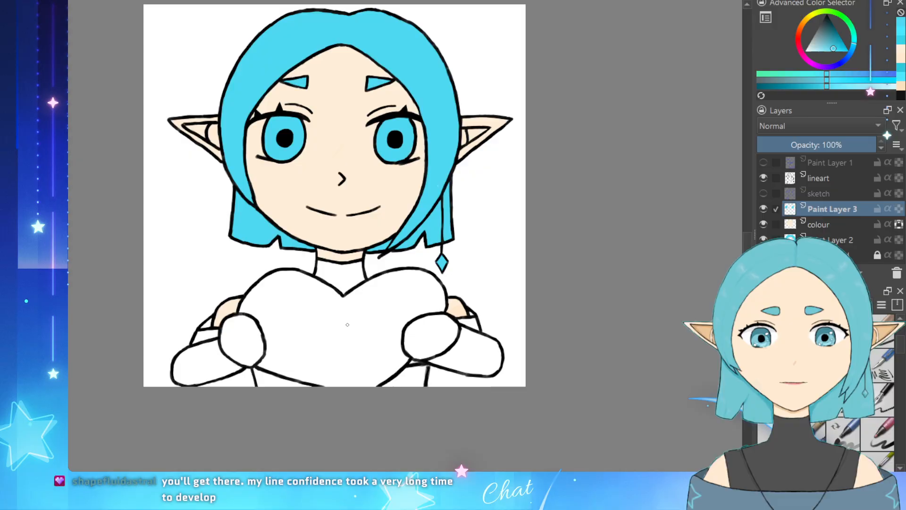
pyautogui.scroll(1, 341, 322)
pyautogui.scroll(-2, 302, 302)
pyautogui.scroll(2, 240, 253)
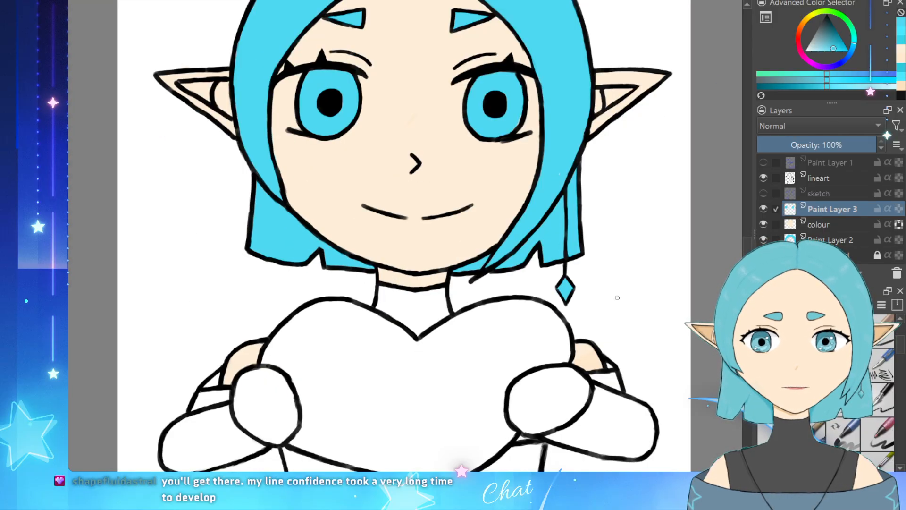
pyautogui.moveTo(838, 38); pyautogui.dragTo(814, 22)
pyautogui.scroll(3, 379, 326)
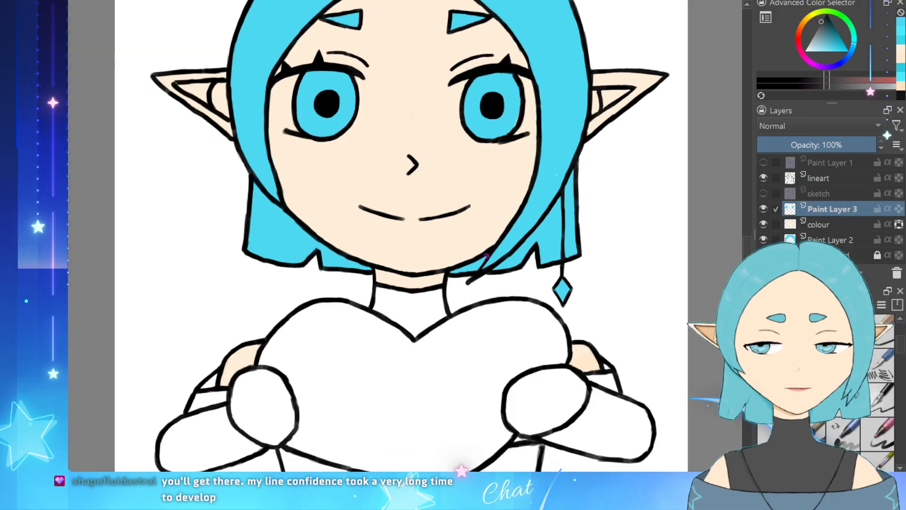
pyautogui.scroll(1, 479, 343)
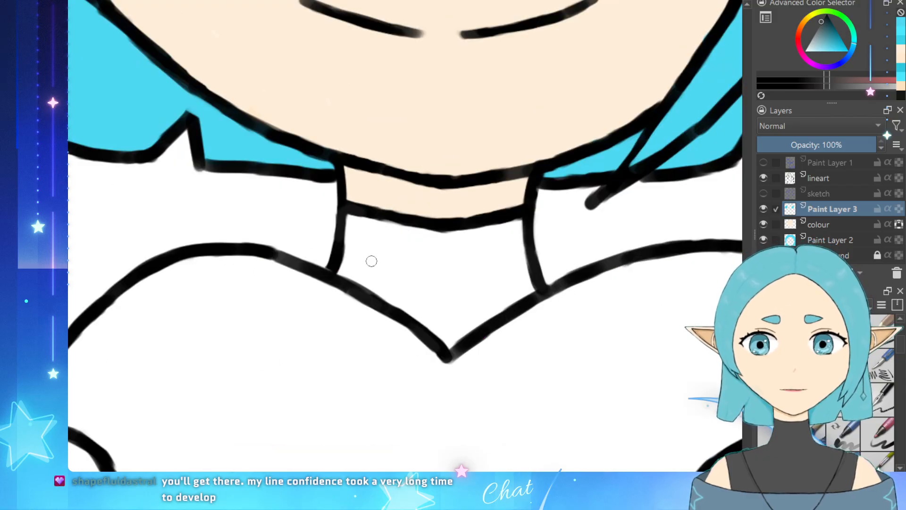
pyautogui.moveTo(347, 262)
pyautogui.mouseDown()
pyautogui.moveTo(385, 287)
pyautogui.moveTo(373, 289)
pyautogui.mouseUp()
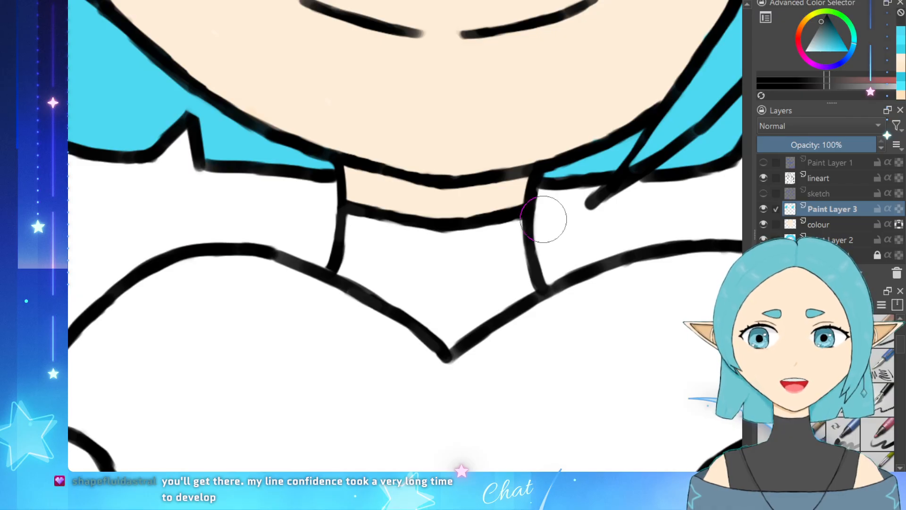
pyautogui.scroll(-2, 534, 269)
pyautogui.scroll(3, 608, 270)
pyautogui.moveTo(223, 286)
pyautogui.mouseDown()
pyautogui.moveTo(210, 272)
pyautogui.moveTo(208, 316)
pyautogui.moveTo(212, 326)
pyautogui.moveTo(250, 331)
pyautogui.moveTo(248, 342)
pyautogui.moveTo(244, 322)
pyautogui.mouseUp()
pyautogui.moveTo(237, 249)
pyautogui.mouseDown()
pyautogui.moveTo(248, 221)
pyautogui.moveTo(302, 225)
pyautogui.moveTo(330, 199)
pyautogui.moveTo(309, 272)
pyautogui.moveTo(317, 283)
pyautogui.moveTo(336, 258)
pyautogui.moveTo(341, 274)
pyautogui.moveTo(289, 306)
pyautogui.moveTo(263, 283)
pyautogui.mouseUp()
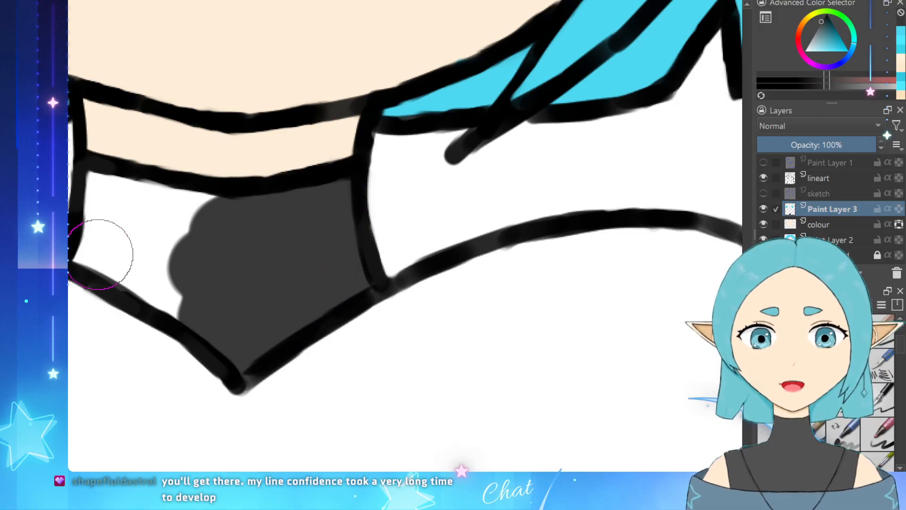
pyautogui.moveTo(98, 253)
pyautogui.mouseDown()
pyautogui.moveTo(116, 250)
pyautogui.moveTo(106, 252)
pyautogui.moveTo(167, 282)
pyautogui.moveTo(139, 227)
pyautogui.moveTo(148, 214)
pyautogui.moveTo(113, 202)
pyautogui.moveTo(210, 216)
pyautogui.mouseUp()
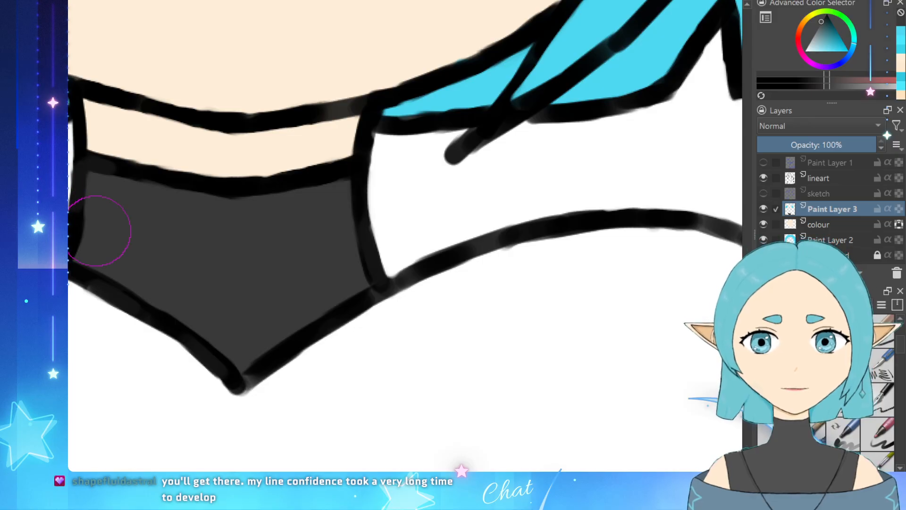
# Step: Unlock the colour layer's transparency, sample the face's skin tone and fill the right hand holding the heart with it
pyautogui.scroll(-6, 99, 231)
pyautogui.scroll(4, 113, 246)
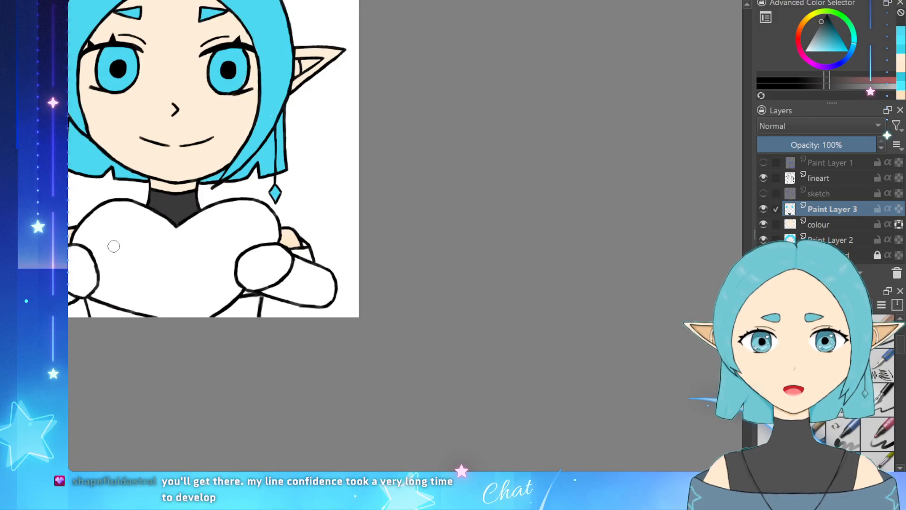
pyautogui.scroll(2, 181, 231)
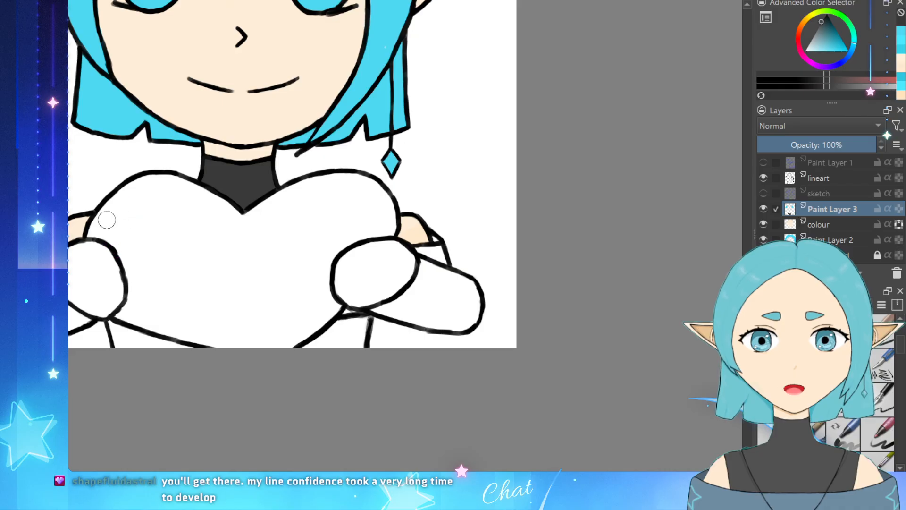
pyautogui.click(844, 221)
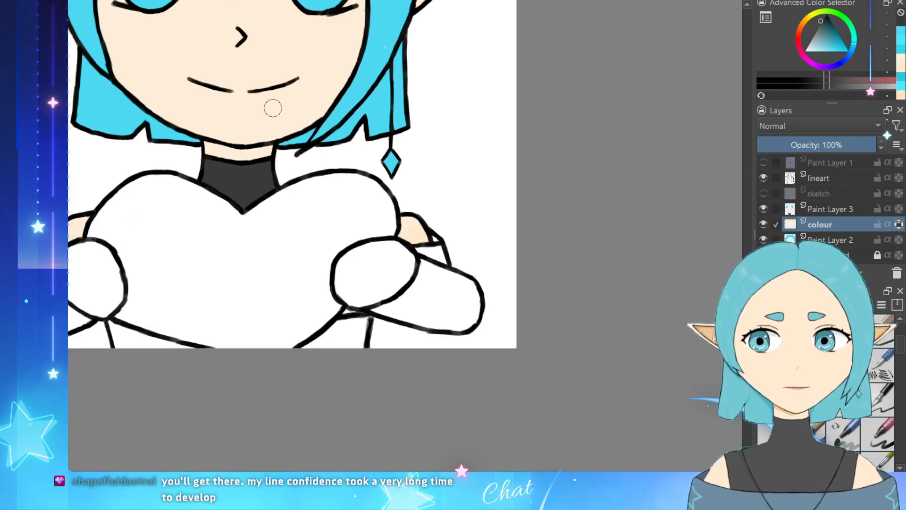
pyautogui.keyDown('ctrl'); pyautogui.click(297, 91); pyautogui.keyUp('ctrl')
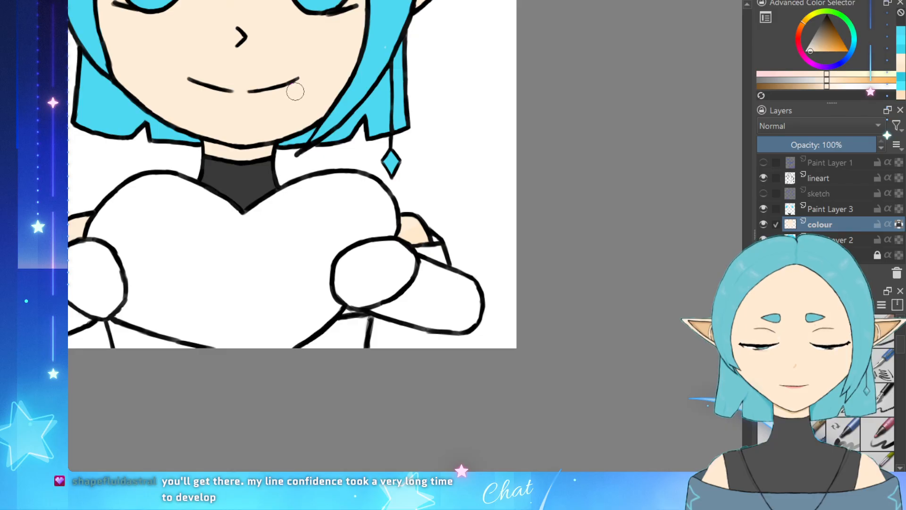
pyautogui.scroll(2, 262, 223)
pyautogui.scroll(-3, 222, 152)
pyautogui.scroll(4, 250, 215)
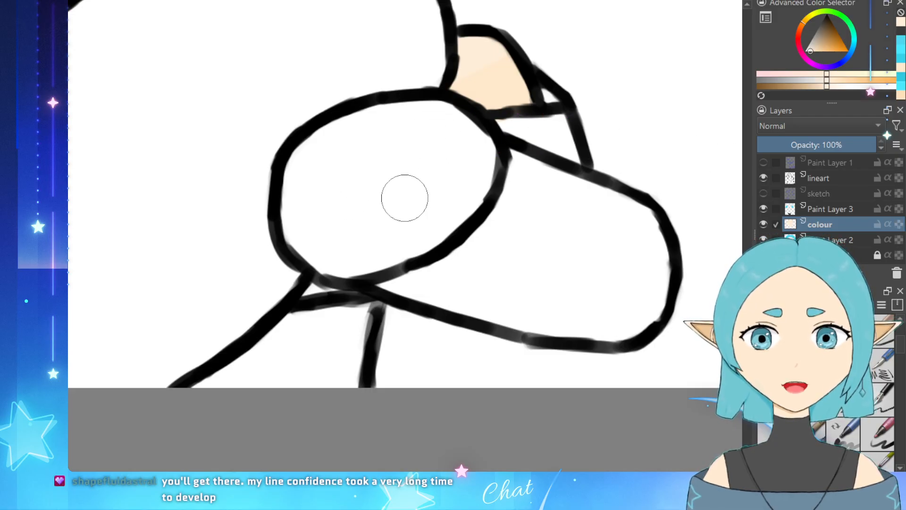
pyautogui.moveTo(405, 197)
pyautogui.mouseDown()
pyautogui.moveTo(325, 243)
pyautogui.moveTo(361, 189)
pyautogui.moveTo(353, 170)
pyautogui.moveTo(325, 202)
pyautogui.moveTo(297, 211)
pyautogui.moveTo(298, 219)
pyautogui.moveTo(342, 170)
pyautogui.moveTo(355, 169)
pyautogui.moveTo(348, 179)
pyautogui.moveTo(376, 156)
pyautogui.moveTo(360, 145)
pyautogui.moveTo(326, 146)
pyautogui.moveTo(310, 153)
pyautogui.moveTo(421, 122)
pyautogui.moveTo(471, 137)
pyautogui.moveTo(473, 166)
pyautogui.moveTo(461, 180)
pyautogui.moveTo(444, 178)
pyautogui.moveTo(488, 168)
pyautogui.moveTo(502, 153)
pyautogui.moveTo(468, 139)
pyautogui.moveTo(471, 192)
pyautogui.moveTo(424, 217)
pyautogui.moveTo(420, 202)
pyautogui.moveTo(409, 238)
pyautogui.moveTo(388, 238)
pyautogui.mouseUp()
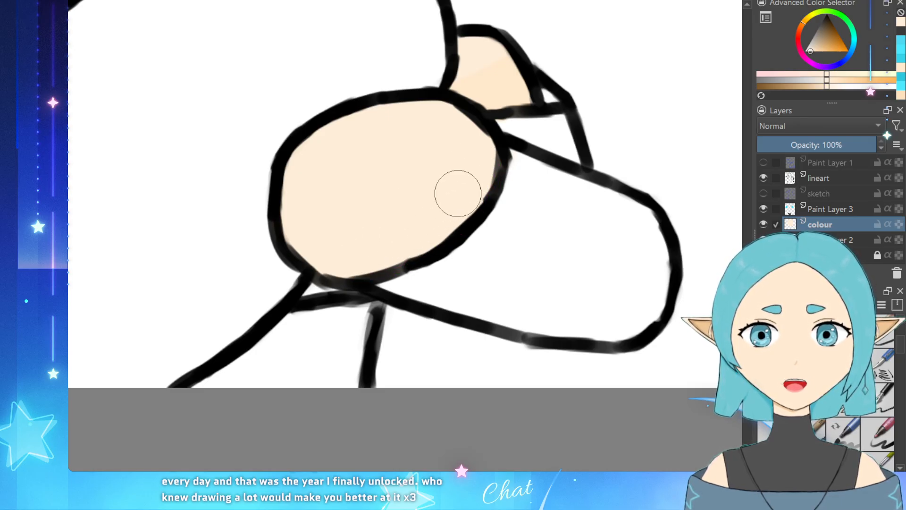
pyautogui.scroll(-4, 395, 210)
pyautogui.scroll(3, 226, 213)
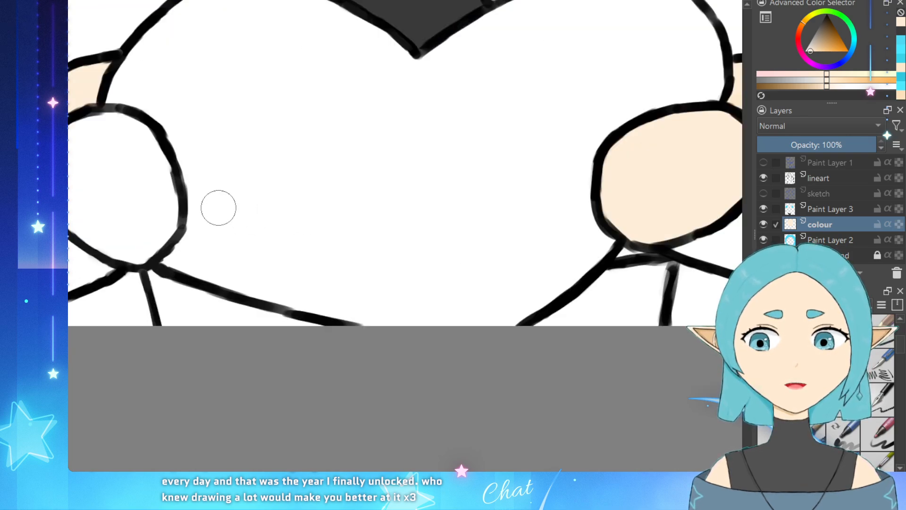
# Step: Fill the other hand holding the heart with the same skin tone on the colour layer
pyautogui.scroll(2, 68, 208)
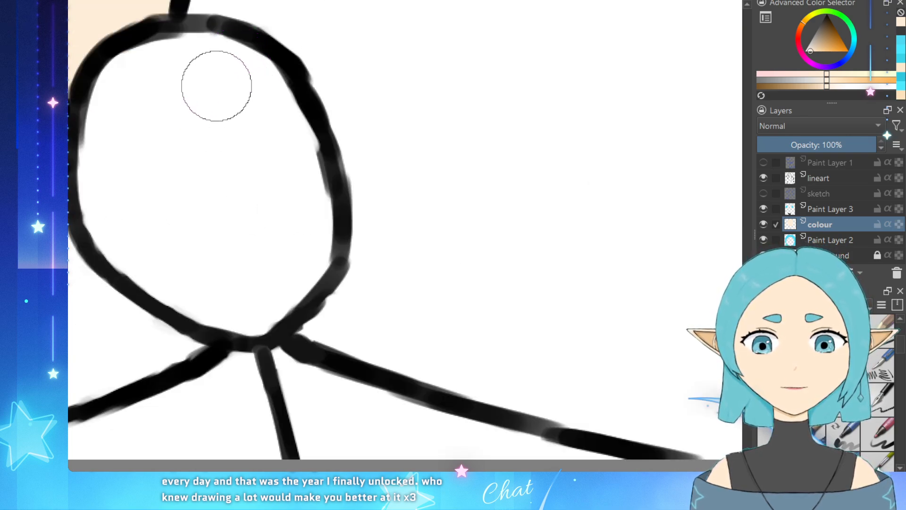
pyautogui.moveTo(216, 85)
pyautogui.mouseDown()
pyautogui.moveTo(127, 108)
pyautogui.moveTo(149, 84)
pyautogui.moveTo(152, 114)
pyautogui.moveTo(121, 138)
pyautogui.moveTo(150, 120)
pyautogui.moveTo(137, 116)
pyautogui.moveTo(143, 71)
pyautogui.moveTo(177, 75)
pyautogui.moveTo(260, 124)
pyautogui.moveTo(251, 131)
pyautogui.moveTo(232, 107)
pyautogui.moveTo(183, 92)
pyautogui.moveTo(155, 147)
pyautogui.moveTo(120, 137)
pyautogui.moveTo(119, 177)
pyautogui.moveTo(141, 222)
pyautogui.moveTo(167, 239)
pyautogui.moveTo(182, 288)
pyautogui.moveTo(257, 301)
pyautogui.moveTo(263, 272)
pyautogui.moveTo(297, 266)
pyautogui.moveTo(284, 267)
pyautogui.moveTo(274, 180)
pyautogui.moveTo(277, 137)
pyautogui.moveTo(286, 139)
pyautogui.moveTo(292, 193)
pyautogui.moveTo(260, 198)
pyautogui.moveTo(217, 231)
pyautogui.moveTo(196, 207)
pyautogui.moveTo(182, 137)
pyautogui.moveTo(213, 174)
pyautogui.mouseUp()
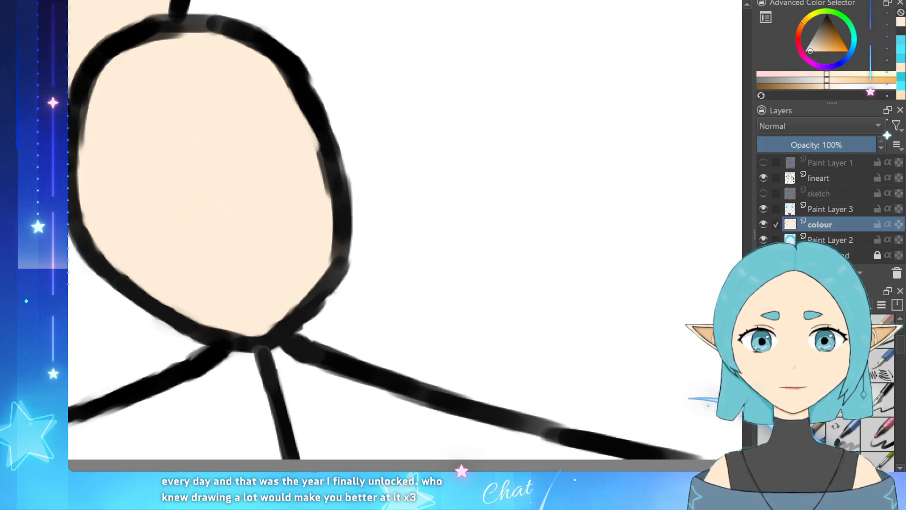
pyautogui.scroll(-7, 620, 276)
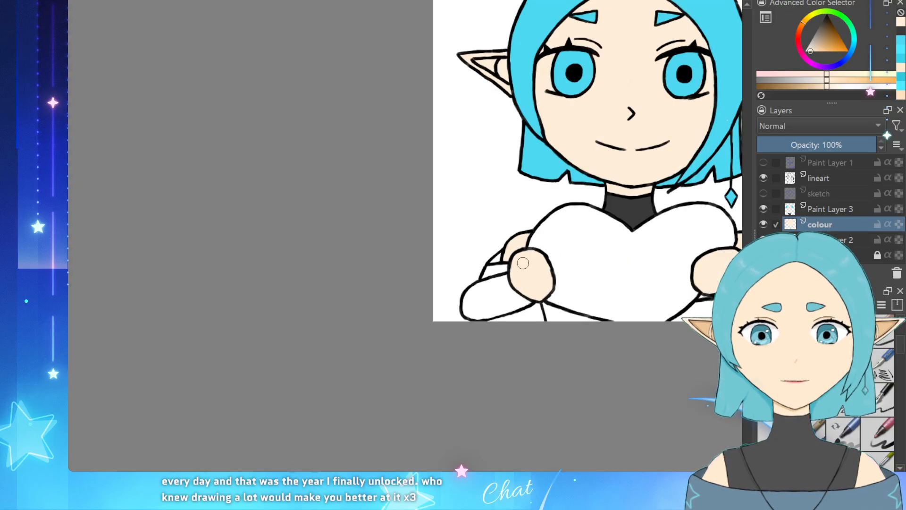
pyautogui.scroll(2, 692, 261)
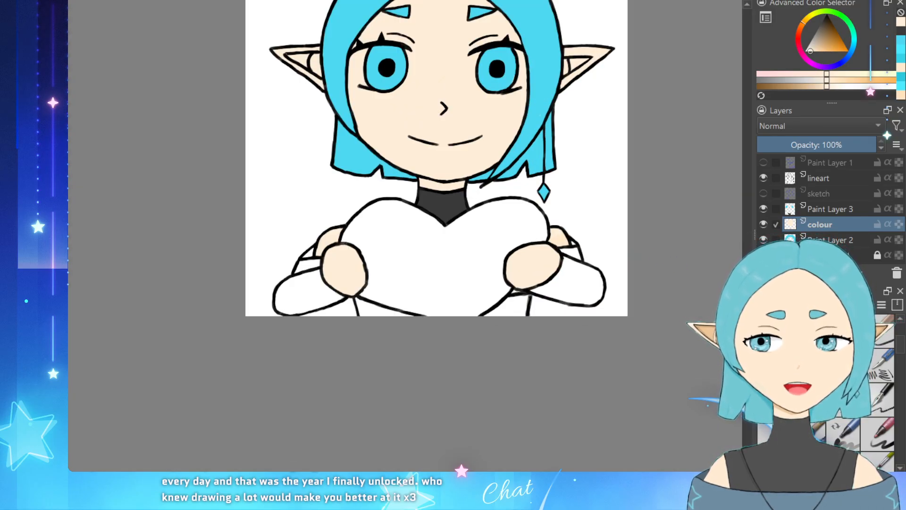
# Step: Add a new paint layer directly beneath the colour layer and choose a vivid pink
pyautogui.press('Insert')
pyautogui.hotkey('ctrl', 'pagedown')
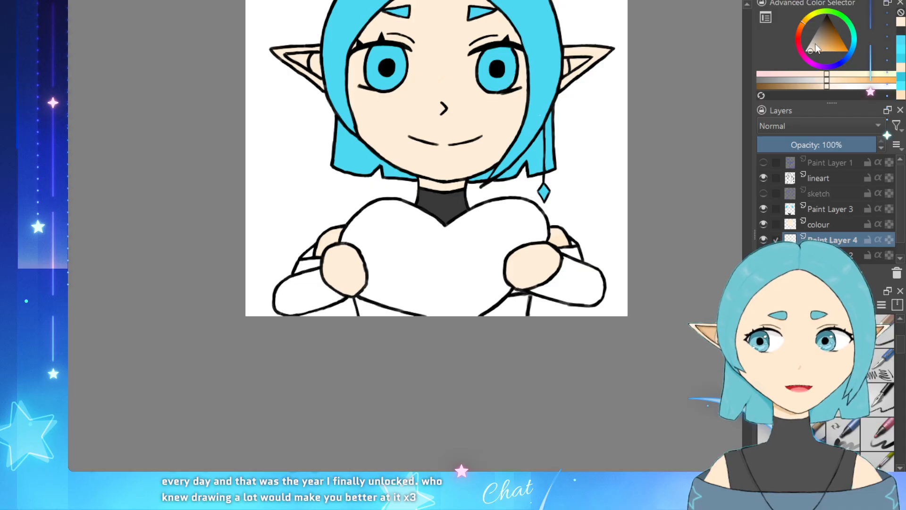
pyautogui.moveTo(798, 37); pyautogui.dragTo(840, 61)
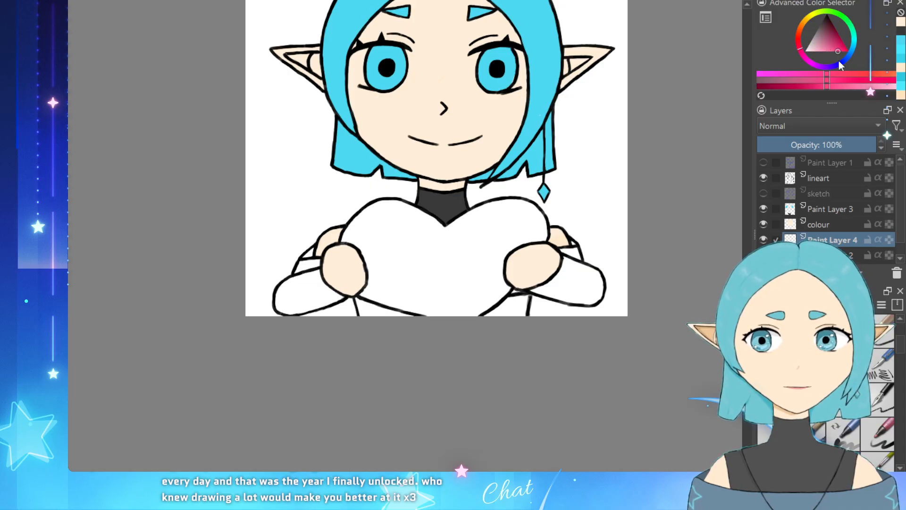
# Step: Paint the half of the heart beside the earring-side hand with the vivid pink, up to the outline, on Paint Layer 4
pyautogui.scroll(3, 404, 268)
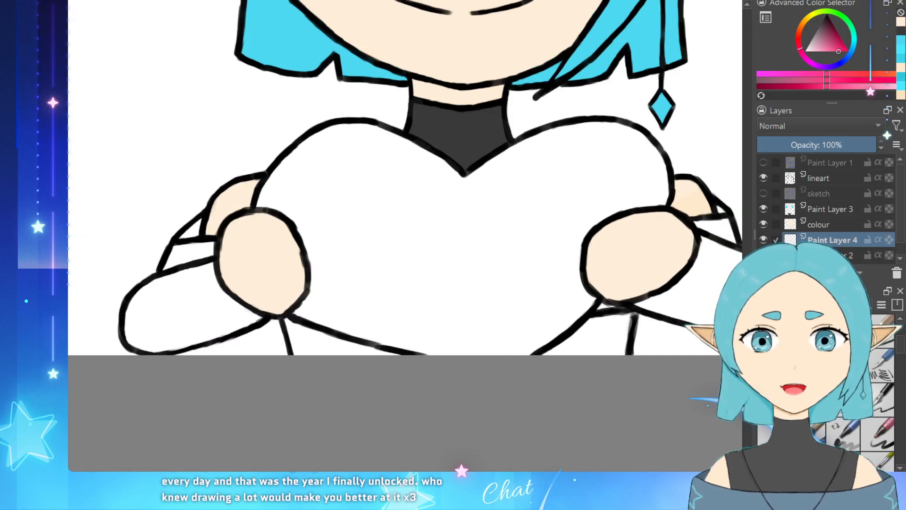
pyautogui.scroll(-3, 694, 253)
pyautogui.scroll(4, 694, 252)
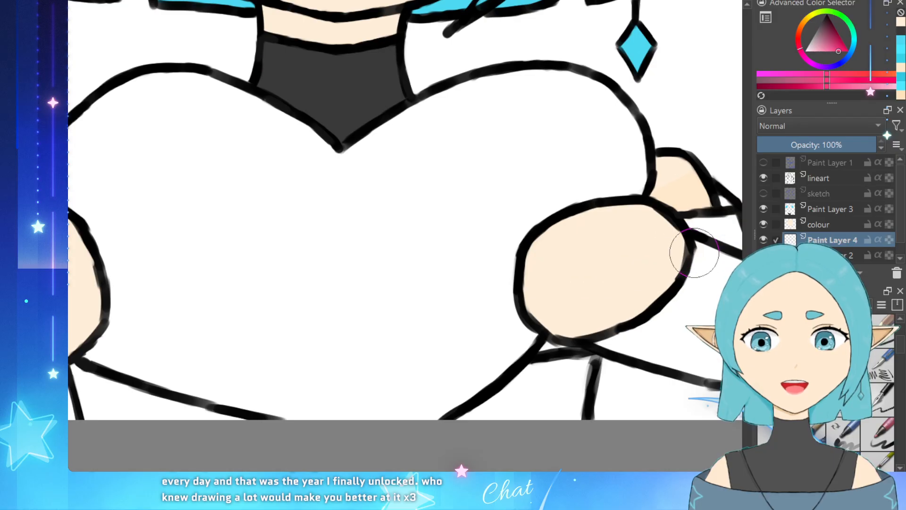
pyautogui.moveTo(417, 205)
pyautogui.mouseDown()
pyautogui.moveTo(341, 256)
pyautogui.moveTo(315, 259)
pyautogui.moveTo(385, 318)
pyautogui.moveTo(399, 317)
pyautogui.moveTo(435, 276)
pyautogui.moveTo(332, 317)
pyautogui.moveTo(351, 290)
pyautogui.moveTo(470, 201)
pyautogui.moveTo(491, 247)
pyautogui.moveTo(542, 253)
pyautogui.moveTo(540, 231)
pyautogui.moveTo(534, 278)
pyautogui.moveTo(496, 343)
pyautogui.moveTo(508, 326)
pyautogui.mouseUp()
pyautogui.scroll(-4, 472, 314)
pyautogui.scroll(4, 459, 312)
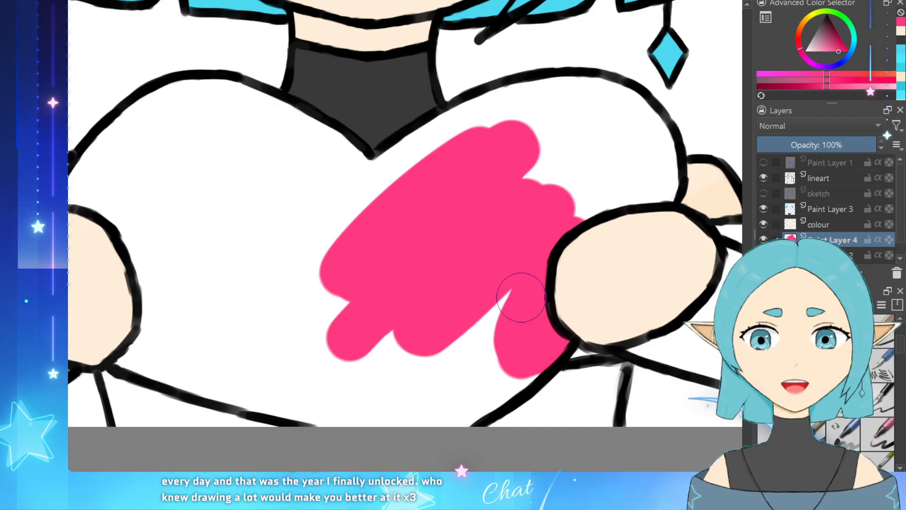
pyautogui.moveTo(373, 194)
pyautogui.mouseDown()
pyautogui.moveTo(433, 176)
pyautogui.moveTo(449, 139)
pyautogui.moveTo(489, 117)
pyautogui.moveTo(481, 126)
pyautogui.moveTo(504, 134)
pyautogui.moveTo(545, 113)
pyautogui.moveTo(614, 119)
pyautogui.moveTo(562, 102)
pyautogui.moveTo(506, 108)
pyautogui.moveTo(584, 100)
pyautogui.moveTo(600, 106)
pyautogui.moveTo(604, 130)
pyautogui.moveTo(592, 112)
pyautogui.moveTo(650, 141)
pyautogui.moveTo(645, 200)
pyautogui.moveTo(649, 194)
pyautogui.moveTo(656, 153)
pyautogui.moveTo(657, 166)
pyautogui.moveTo(624, 190)
pyautogui.moveTo(589, 201)
pyautogui.moveTo(586, 155)
pyautogui.mouseUp()
# Step: Fill the heart's remaining half and lower edge with the same vivid pink, and lock Paint Layer 4's transparency
pyautogui.moveTo(106, 176)
pyautogui.mouseDown()
pyautogui.moveTo(119, 161)
pyautogui.moveTo(79, 203)
pyautogui.moveTo(102, 165)
pyautogui.moveTo(151, 146)
pyautogui.moveTo(168, 185)
pyautogui.moveTo(152, 228)
pyautogui.moveTo(176, 216)
pyautogui.moveTo(182, 178)
pyautogui.mouseUp()
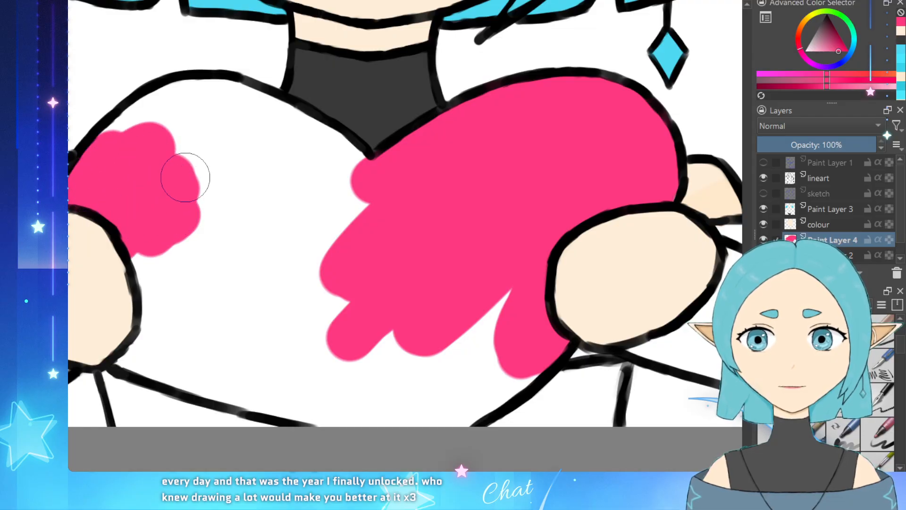
pyautogui.moveTo(162, 303)
pyautogui.mouseDown()
pyautogui.moveTo(180, 349)
pyautogui.moveTo(126, 343)
pyautogui.moveTo(260, 386)
pyautogui.moveTo(257, 393)
pyautogui.moveTo(373, 420)
pyautogui.moveTo(379, 379)
pyautogui.moveTo(433, 333)
pyautogui.moveTo(513, 313)
pyautogui.moveTo(485, 391)
pyautogui.mouseUp()
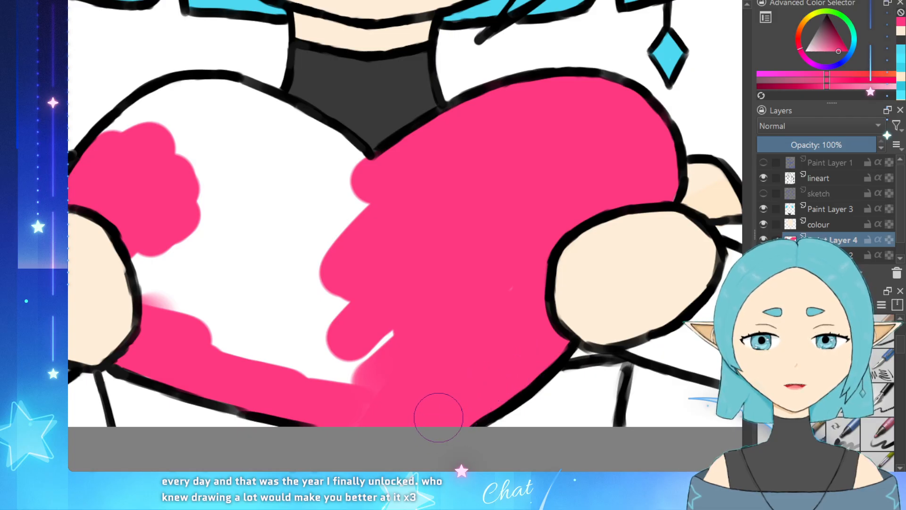
pyautogui.moveTo(326, 352); pyautogui.dragTo(321, 288)
pyautogui.moveTo(165, 119)
pyautogui.mouseDown()
pyautogui.moveTo(139, 138)
pyautogui.moveTo(178, 105)
pyautogui.moveTo(126, 143)
pyautogui.moveTo(133, 133)
pyautogui.moveTo(151, 130)
pyautogui.moveTo(112, 163)
pyautogui.moveTo(185, 259)
pyautogui.moveTo(188, 310)
pyautogui.moveTo(178, 307)
pyautogui.moveTo(290, 345)
pyautogui.moveTo(355, 382)
pyautogui.moveTo(396, 348)
pyautogui.moveTo(365, 328)
pyautogui.moveTo(316, 324)
pyautogui.moveTo(189, 321)
pyautogui.moveTo(168, 344)
pyautogui.mouseUp()
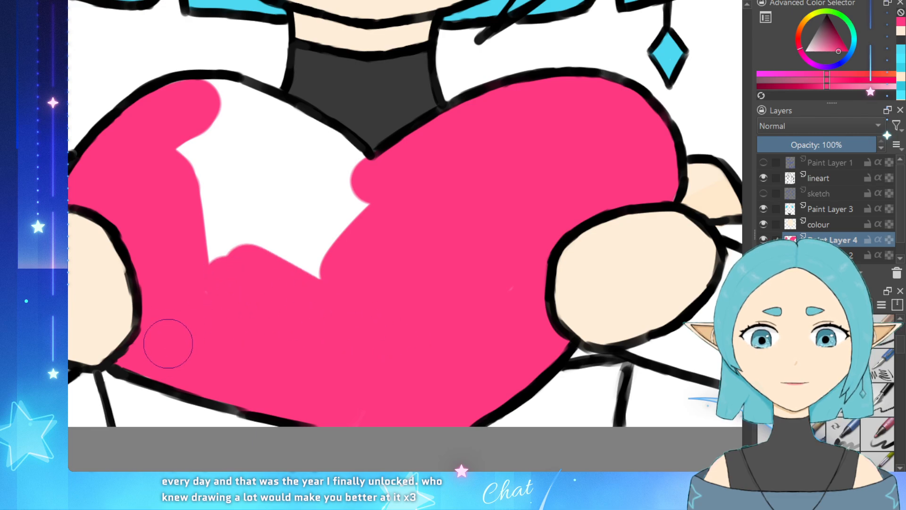
pyautogui.moveTo(146, 263)
pyautogui.mouseDown()
pyautogui.moveTo(248, 231)
pyautogui.moveTo(217, 208)
pyautogui.moveTo(236, 181)
pyautogui.mouseUp()
pyautogui.moveTo(222, 109)
pyautogui.mouseDown()
pyautogui.moveTo(212, 97)
pyautogui.moveTo(354, 176)
pyautogui.moveTo(331, 163)
pyautogui.moveTo(284, 178)
pyautogui.moveTo(259, 168)
pyautogui.moveTo(279, 192)
pyautogui.moveTo(223, 160)
pyautogui.moveTo(194, 157)
pyautogui.moveTo(242, 170)
pyautogui.mouseUp()
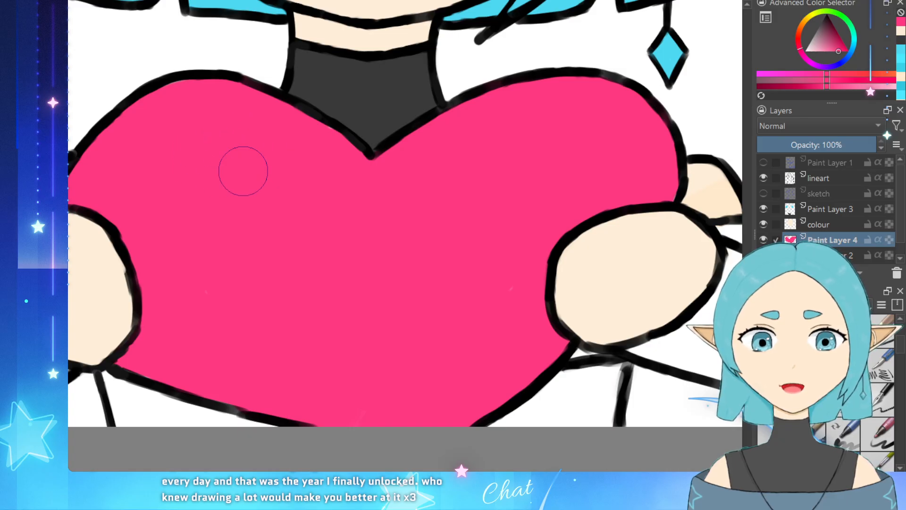
pyautogui.scroll(-3, 194, 209)
pyautogui.scroll(-3, 182, 221)
pyautogui.scroll(2, 185, 207)
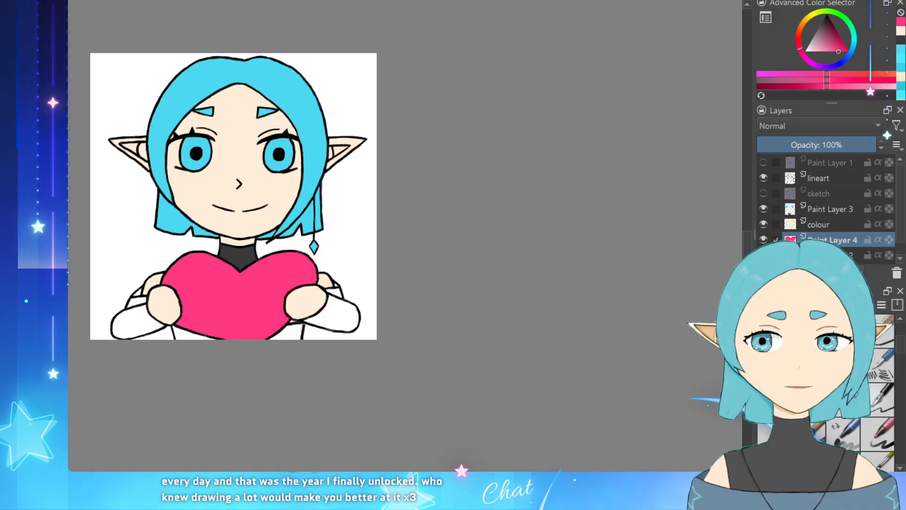
pyautogui.click(889, 240)
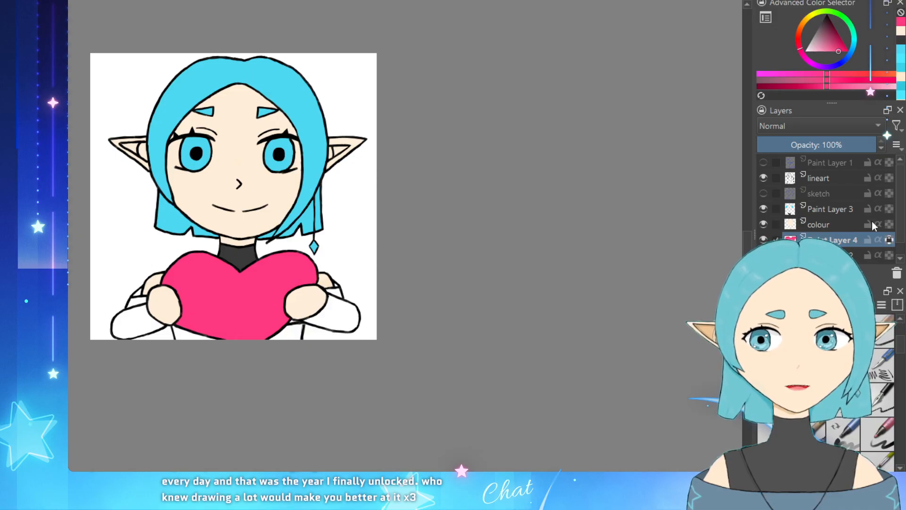
# Step: Choose a softer, muted pink and repaint the whole heart with it on Paint Layer 4
pyautogui.click(827, 46)
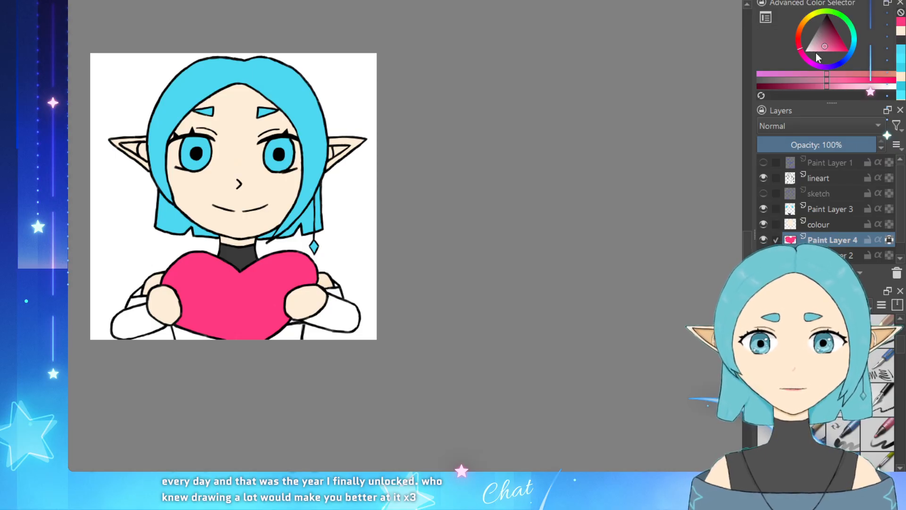
pyautogui.scroll(-1, 221, 315)
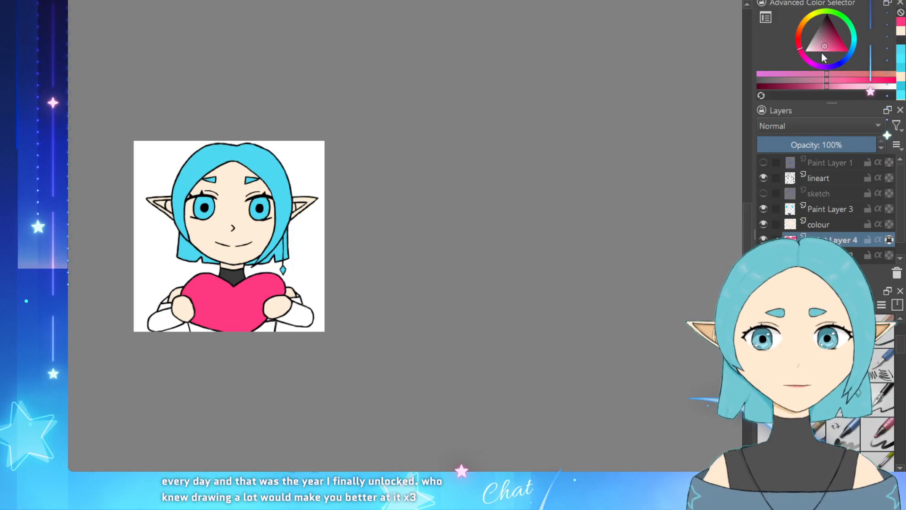
pyautogui.scroll(2, 303, 184)
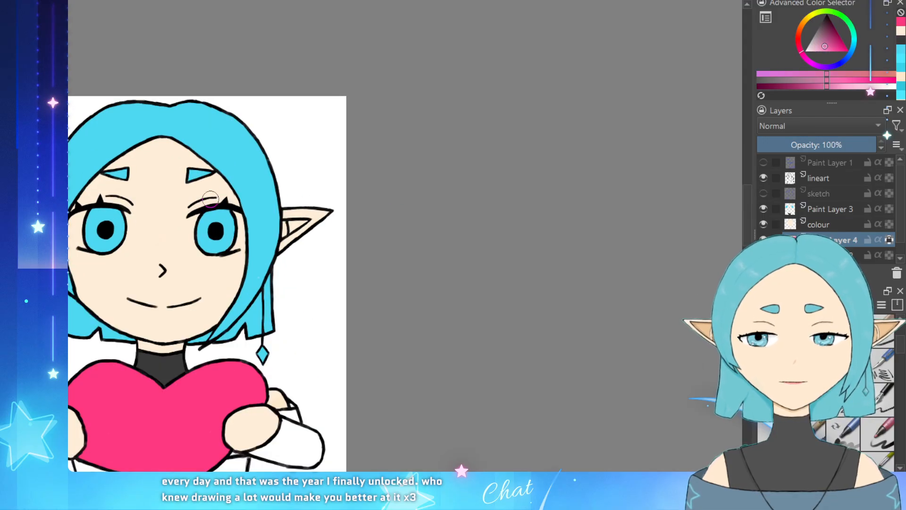
pyautogui.scroll(-2, 302, 168)
pyautogui.scroll(2, 125, 253)
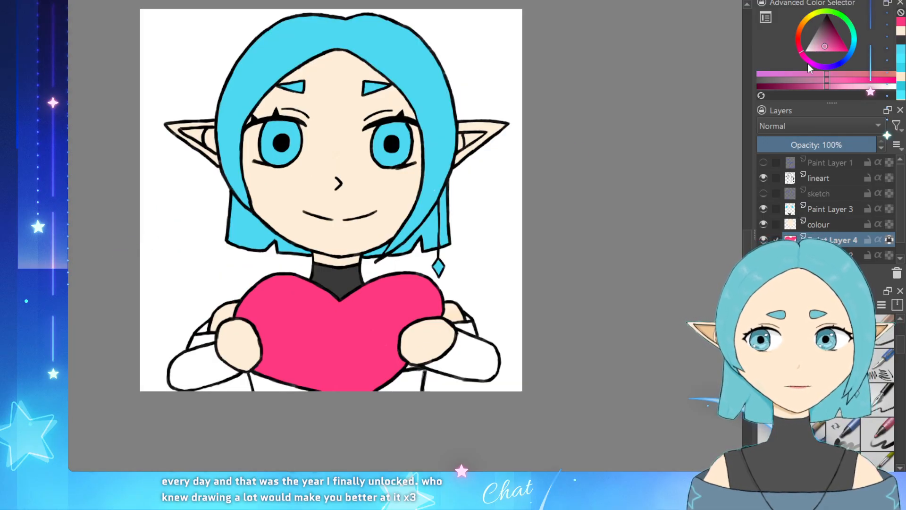
pyautogui.click(834, 80)
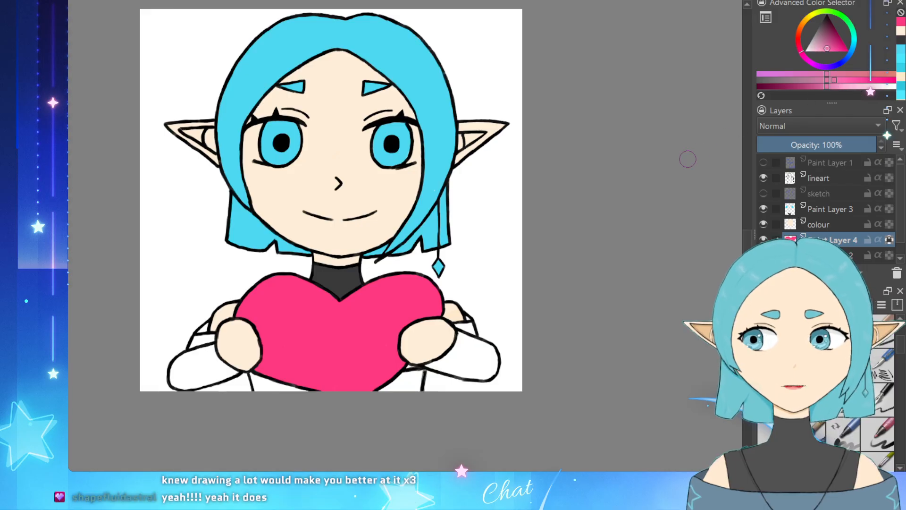
pyautogui.moveTo(371, 307)
pyautogui.mouseDown()
pyautogui.moveTo(418, 280)
pyautogui.moveTo(430, 254)
pyautogui.moveTo(401, 245)
pyautogui.moveTo(347, 280)
pyautogui.moveTo(291, 422)
pyautogui.moveTo(327, 410)
pyautogui.moveTo(442, 325)
pyautogui.mouseUp()
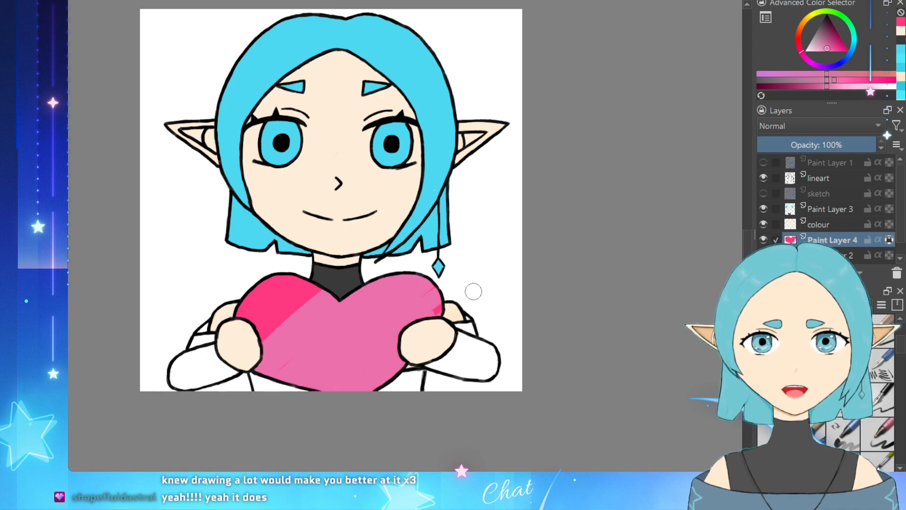
pyautogui.moveTo(340, 327)
pyautogui.mouseDown()
pyautogui.moveTo(275, 336)
pyautogui.moveTo(217, 368)
pyautogui.moveTo(255, 327)
pyautogui.mouseUp()
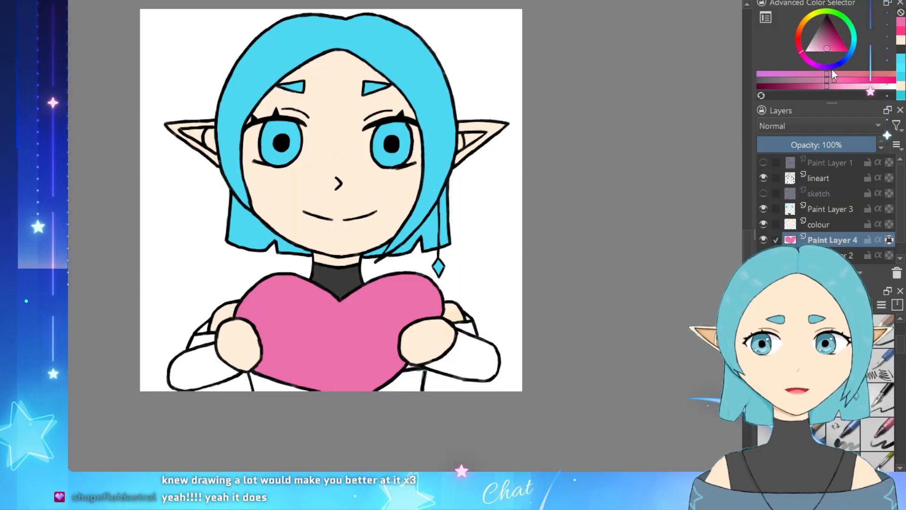
# Step: Choose a lighter, brighter pink and recolour the whole heart with it on Paint Layer 4
pyautogui.click(845, 80)
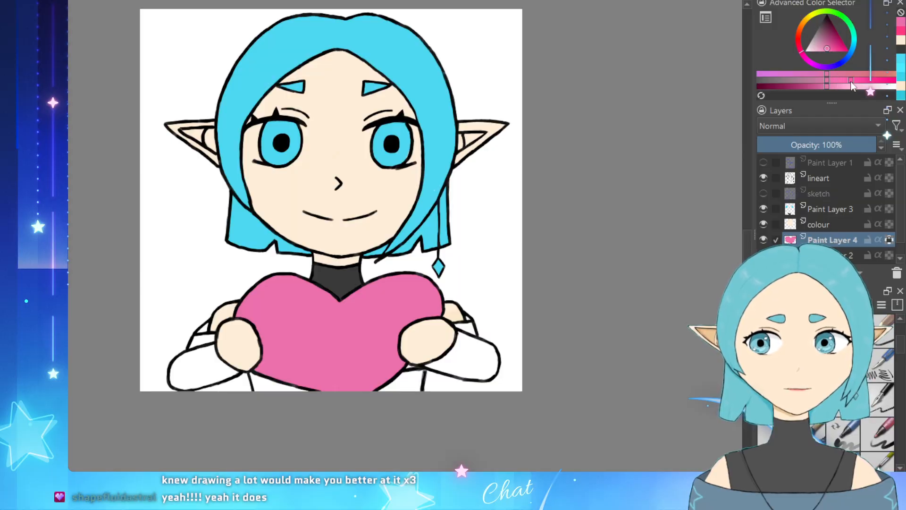
pyautogui.click(803, 56)
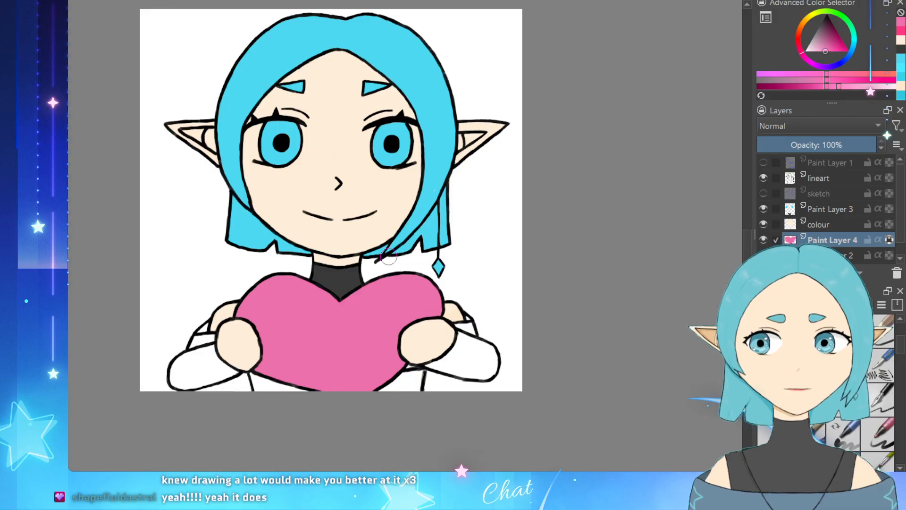
pyautogui.moveTo(427, 283)
pyautogui.mouseDown()
pyautogui.moveTo(305, 334)
pyautogui.moveTo(274, 387)
pyautogui.moveTo(333, 344)
pyautogui.moveTo(358, 349)
pyautogui.moveTo(352, 361)
pyautogui.moveTo(473, 276)
pyautogui.moveTo(404, 364)
pyautogui.mouseUp()
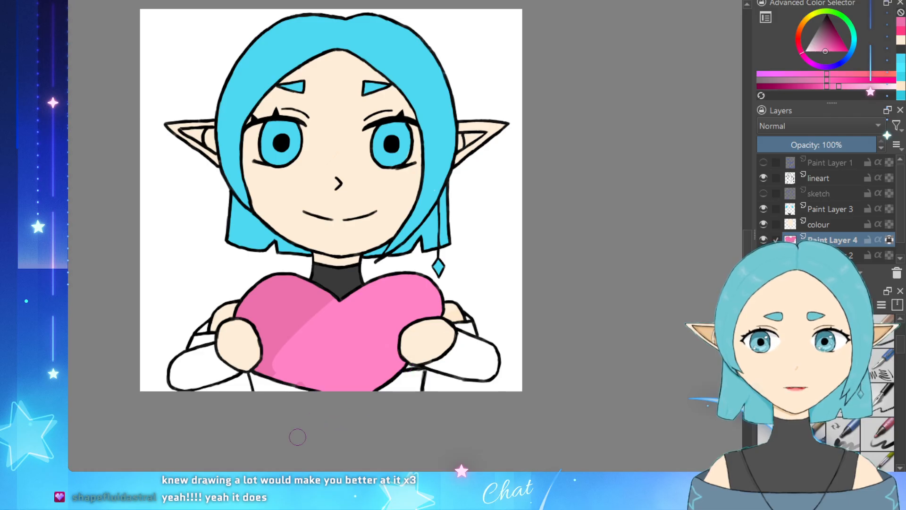
pyautogui.moveTo(257, 373)
pyautogui.mouseDown()
pyautogui.moveTo(302, 302)
pyautogui.moveTo(315, 324)
pyautogui.mouseUp()
pyautogui.moveTo(309, 280); pyautogui.dragTo(248, 300)
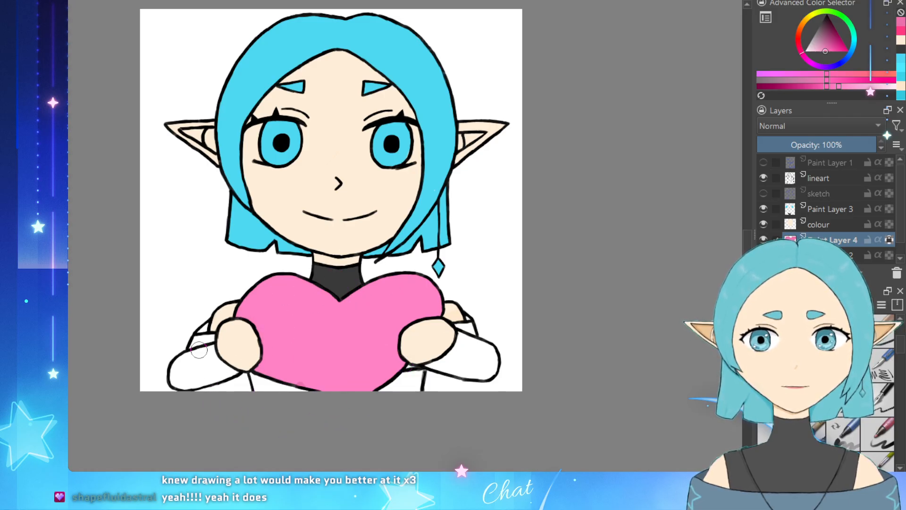
# Step: Examine the recoloured heart and its lower edge against the rest of the character
pyautogui.scroll(-2, 286, 230)
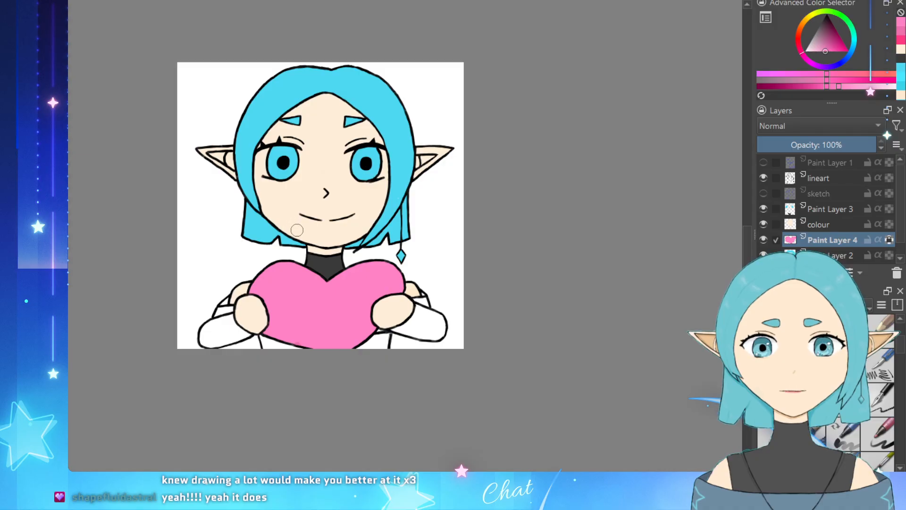
pyautogui.scroll(2, 271, 239)
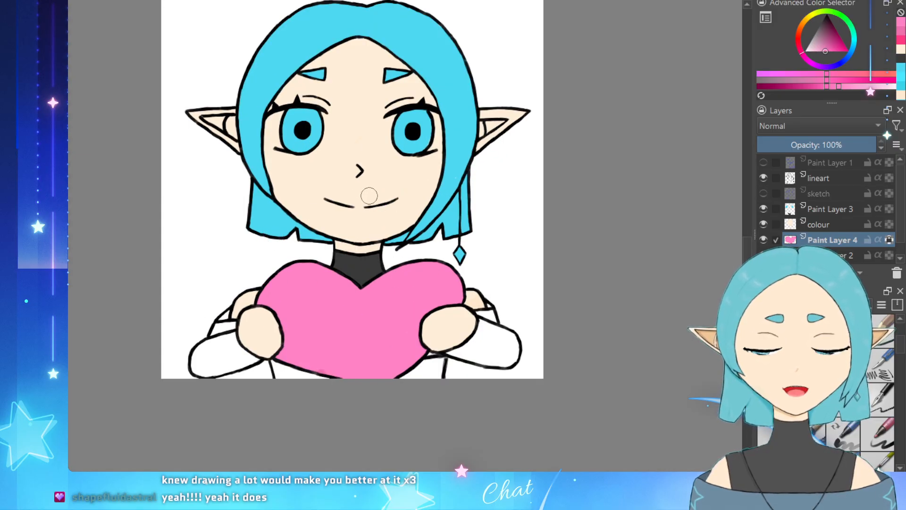
pyautogui.press('ctrl')
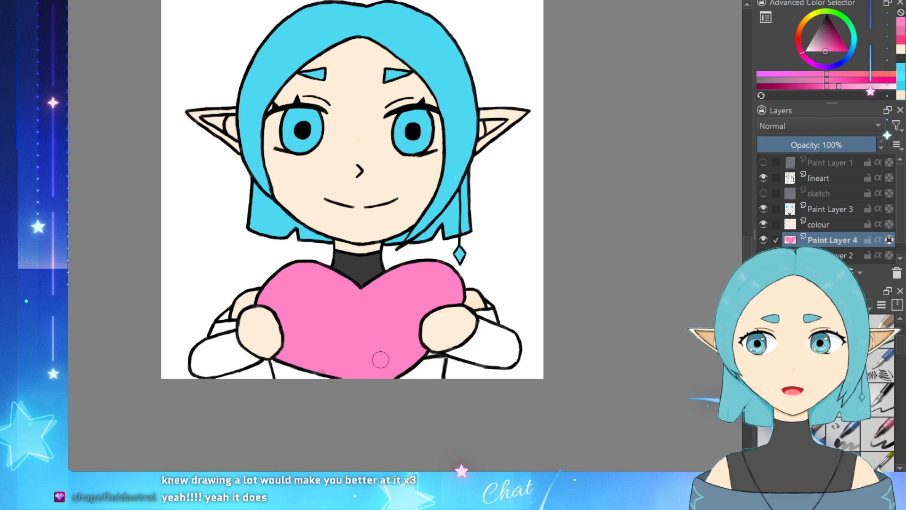
pyautogui.scroll(-1, 381, 336)
pyautogui.scroll(2, 385, 324)
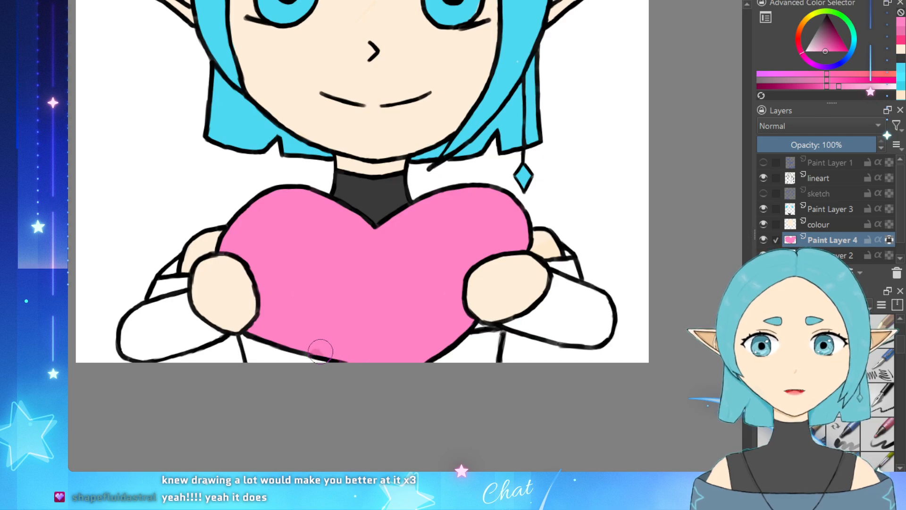
pyautogui.scroll(-2, 311, 352)
pyautogui.scroll(-1, 192, 348)
pyautogui.scroll(1, 114, 268)
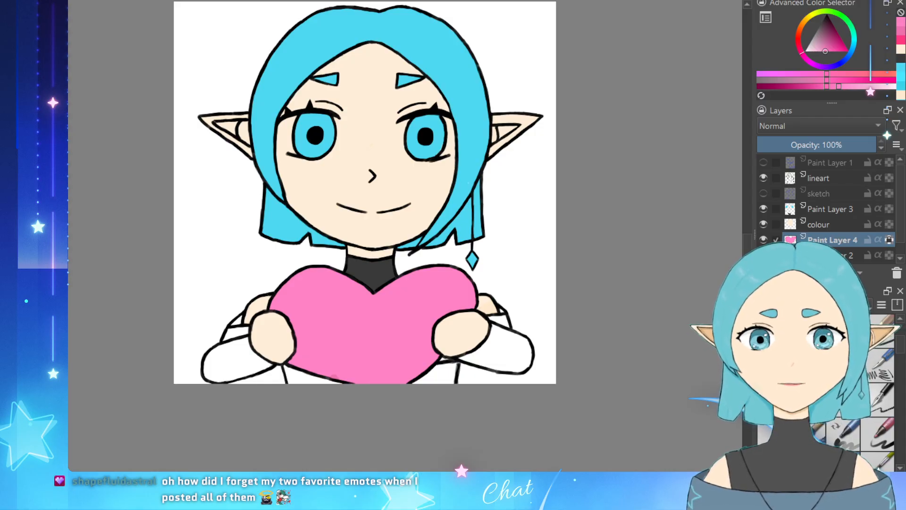
pyautogui.scroll(-1, 365, 193)
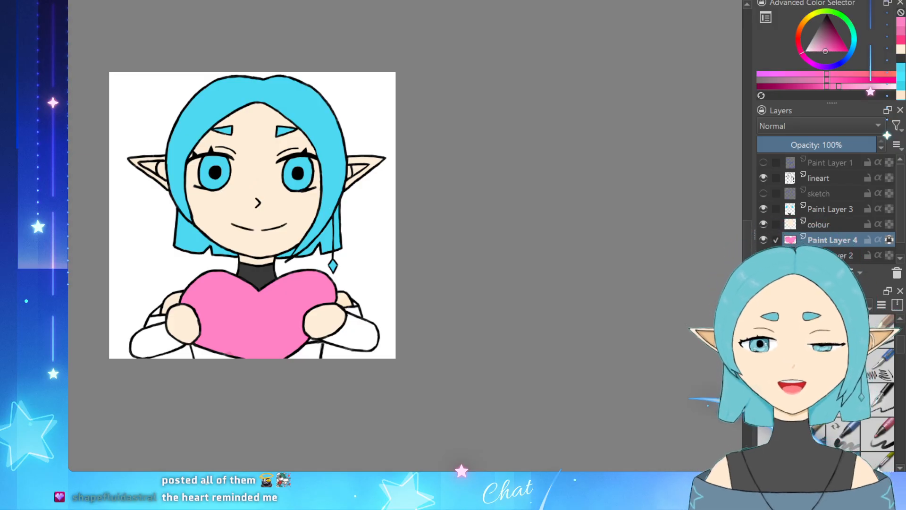
# Step: Add a new paint layer directly beneath the heart's layer and choose a medium blue
pyautogui.scroll(-1, 252, 214)
pyautogui.scroll(5, 311, 442)
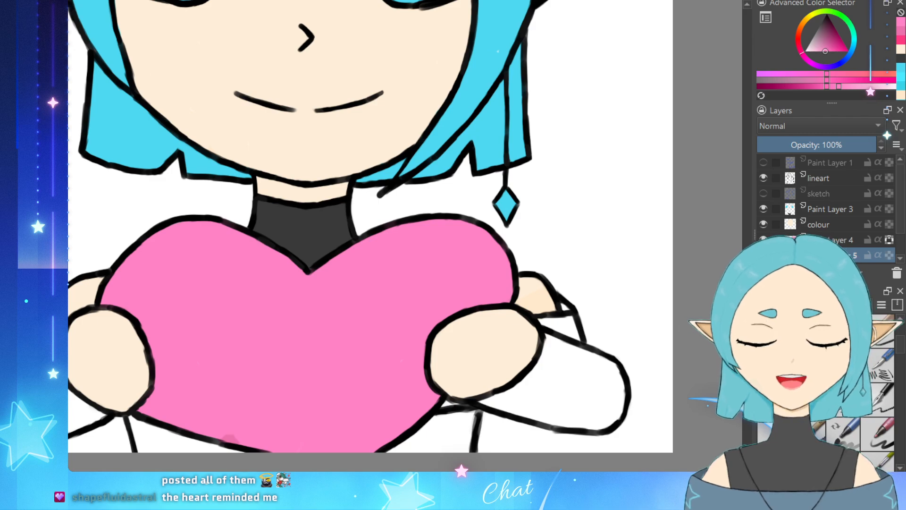
pyautogui.click(837, 64)
pyautogui.moveTo(823, 50)
pyautogui.mouseDown()
pyautogui.moveTo(829, 32)
pyautogui.moveTo(826, 58)
pyautogui.moveTo(838, 58)
pyautogui.mouseUp()
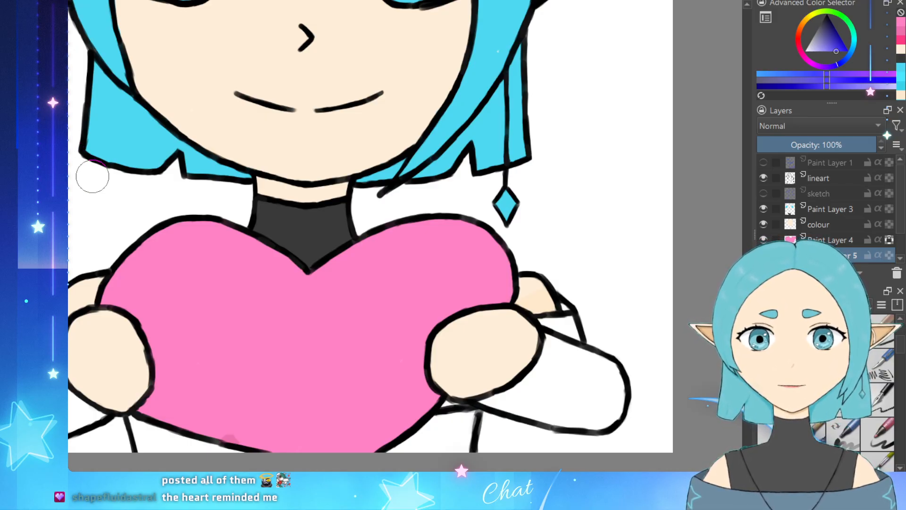
pyautogui.scroll(1, 106, 182)
pyautogui.scroll(-3, 213, 200)
pyautogui.scroll(2, 156, 354)
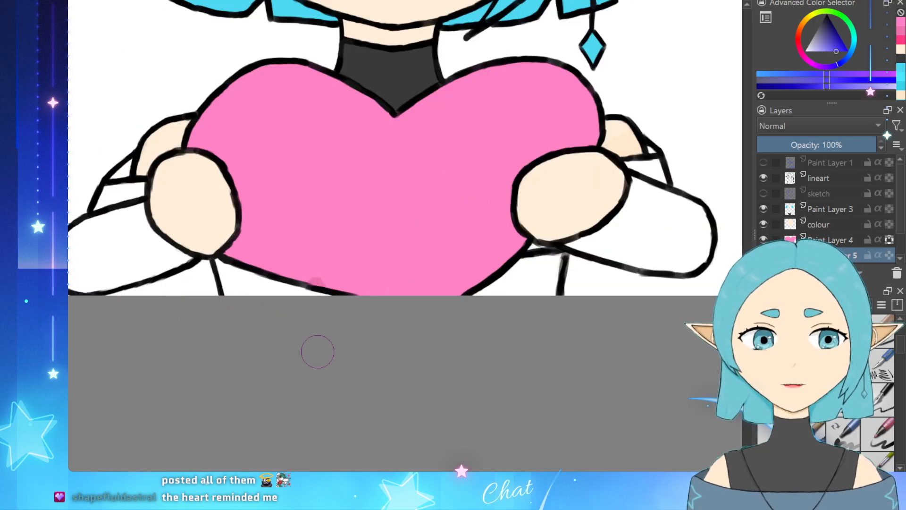
# Step: Undo the trial violet-blue stroke below the heart and touch up the smudge on the heart's lower edge with its sampled pink
pyautogui.moveTo(259, 249); pyautogui.dragTo(296, 317)
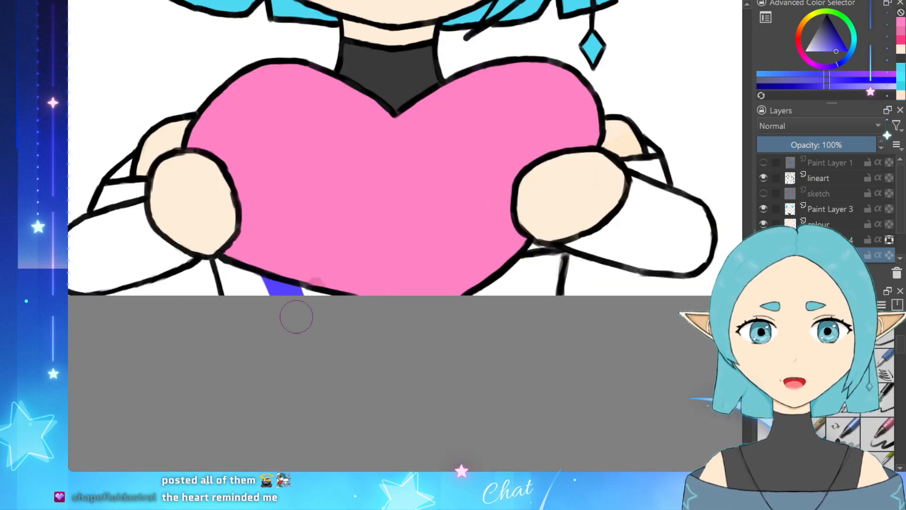
pyautogui.hotkey('ctrl', 'z')
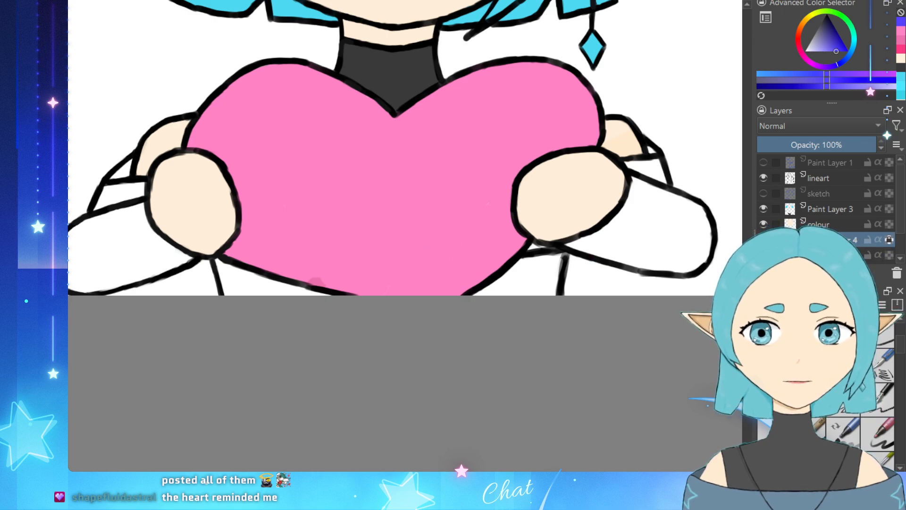
pyautogui.keyDown('ctrl'); pyautogui.click(418, 210); pyautogui.keyUp('ctrl')
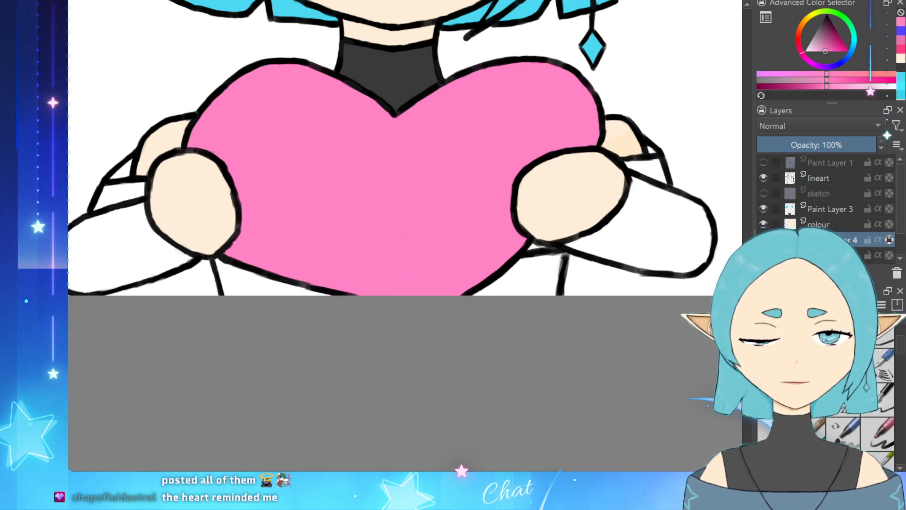
# Step: Choose a muted medium blue and paint the right side of the torso and the inner part of the right sleeve on Paint Layer 5
pyautogui.moveTo(822, 55)
pyautogui.mouseDown()
pyautogui.moveTo(843, 60)
pyautogui.moveTo(837, 33)
pyautogui.moveTo(843, 45)
pyautogui.moveTo(830, 66)
pyautogui.moveTo(850, 59)
pyautogui.moveTo(837, 45)
pyautogui.moveTo(837, 71)
pyautogui.moveTo(835, 43)
pyautogui.mouseUp()
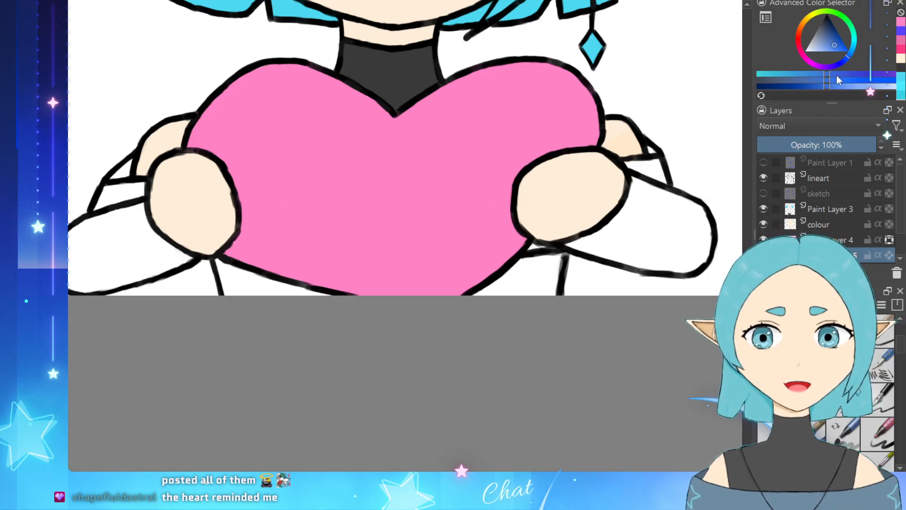
pyautogui.click(798, 79)
pyautogui.moveTo(536, 245)
pyautogui.mouseDown()
pyautogui.moveTo(513, 294)
pyautogui.moveTo(540, 297)
pyautogui.moveTo(549, 246)
pyautogui.moveTo(508, 285)
pyautogui.moveTo(479, 277)
pyautogui.mouseUp()
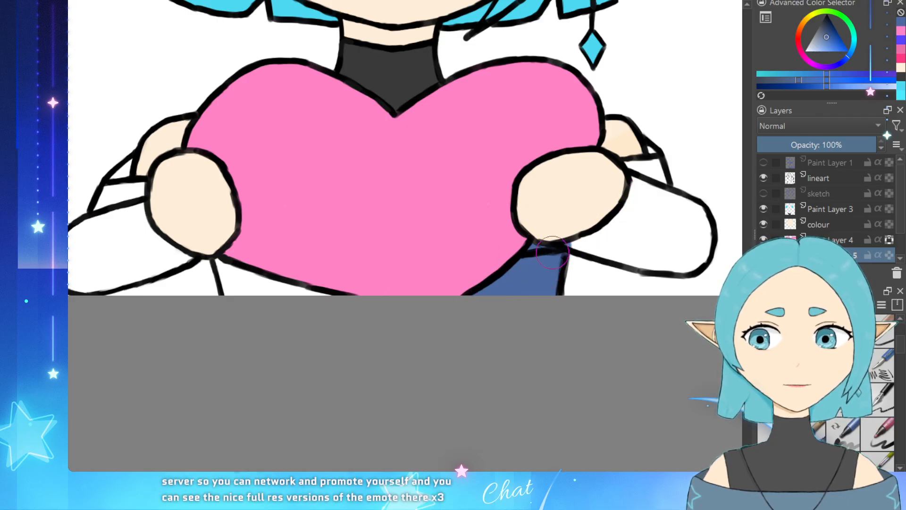
pyautogui.moveTo(553, 252)
pyautogui.mouseDown()
pyautogui.moveTo(581, 227)
pyautogui.moveTo(590, 237)
pyautogui.moveTo(601, 213)
pyautogui.moveTo(628, 201)
pyautogui.moveTo(638, 186)
pyautogui.moveTo(623, 191)
pyautogui.moveTo(629, 176)
pyautogui.mouseUp()
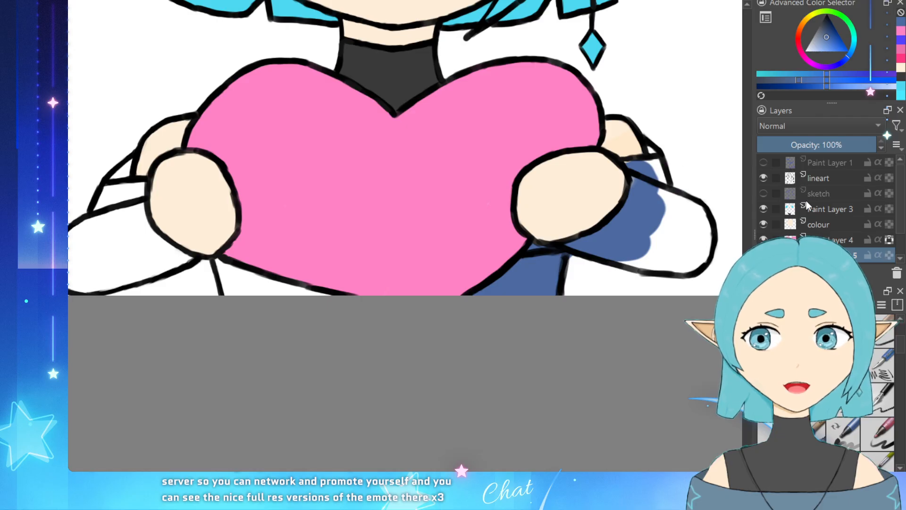
# Step: Touch up the outer edge of the right hand on the colour layer with its sampled skin tone
pyautogui.click(819, 223)
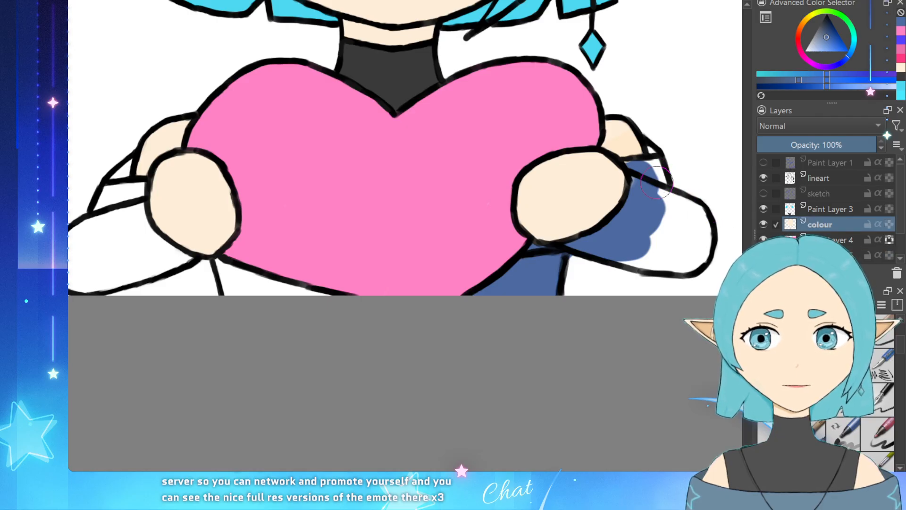
pyautogui.moveTo(633, 176)
pyautogui.mouseDown()
pyautogui.moveTo(616, 180)
pyautogui.moveTo(642, 175)
pyautogui.mouseUp()
pyautogui.hotkey('ctrl', 'z')
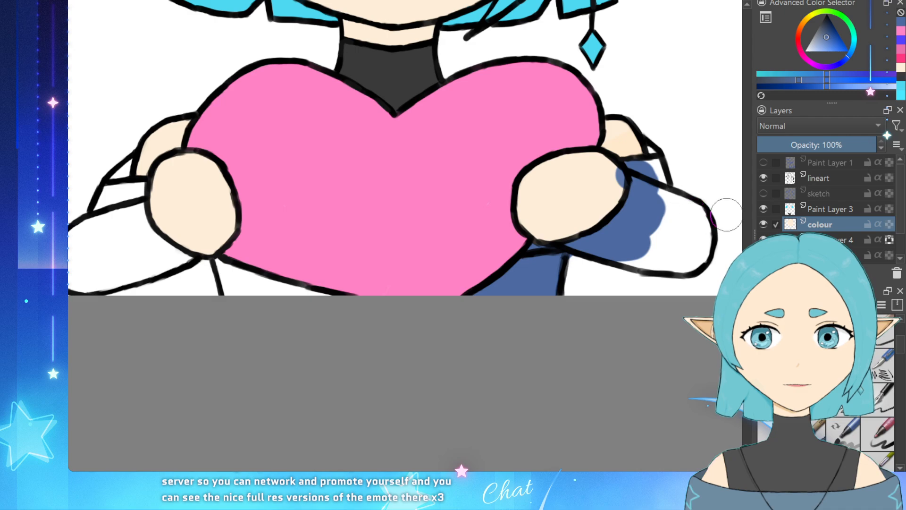
pyautogui.keyDown('ctrl'); pyautogui.click(584, 179); pyautogui.keyUp('ctrl')
pyautogui.moveTo(612, 171)
pyautogui.mouseDown()
pyautogui.moveTo(657, 173)
pyautogui.moveTo(603, 181)
pyautogui.mouseUp()
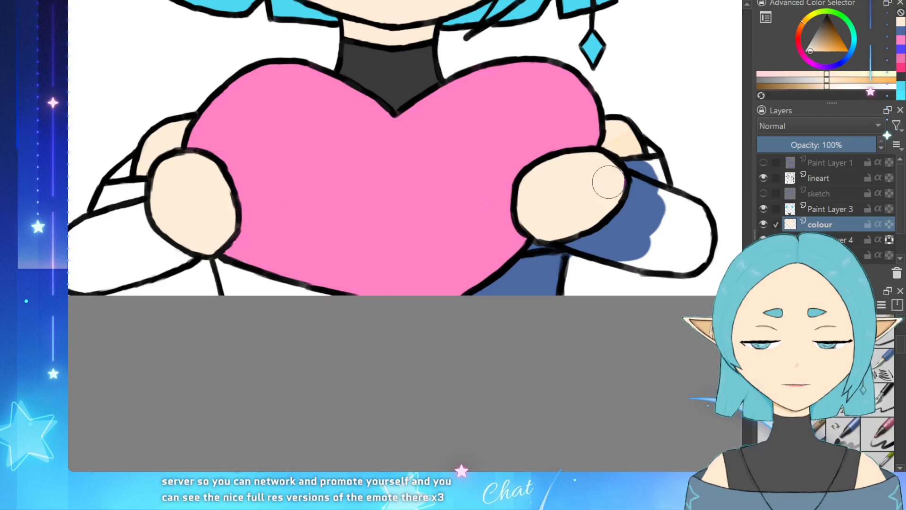
# Step: Sample the muted blue from the torso and fill the rest of the large right sleeve on Paint Layer 5
pyautogui.keyDown('ctrl'); pyautogui.click(546, 267); pyautogui.keyUp('ctrl')
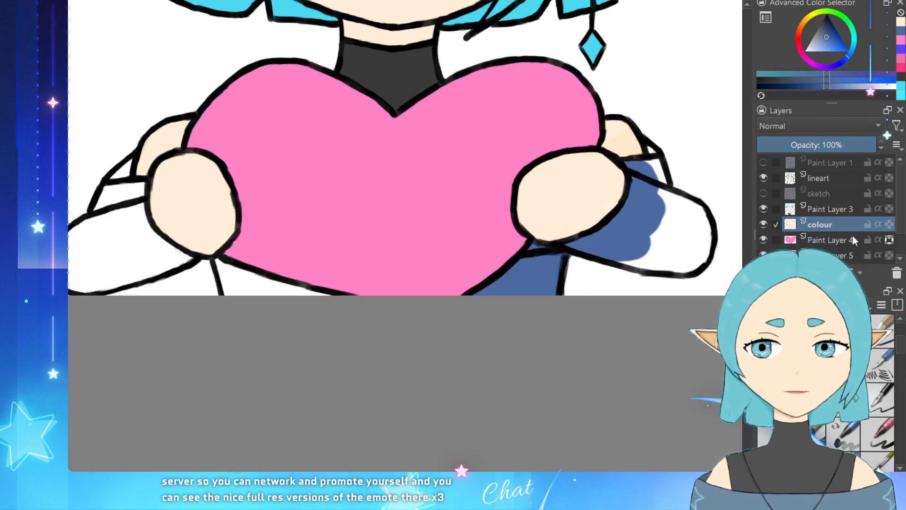
pyautogui.click(845, 255)
pyautogui.moveTo(646, 175)
pyautogui.mouseDown()
pyautogui.moveTo(685, 224)
pyautogui.moveTo(691, 208)
pyautogui.mouseUp()
pyautogui.moveTo(670, 257)
pyautogui.mouseDown()
pyautogui.moveTo(624, 249)
pyautogui.moveTo(683, 255)
pyautogui.moveTo(677, 231)
pyautogui.moveTo(662, 237)
pyautogui.moveTo(691, 212)
pyautogui.moveTo(687, 257)
pyautogui.moveTo(695, 240)
pyautogui.mouseUp()
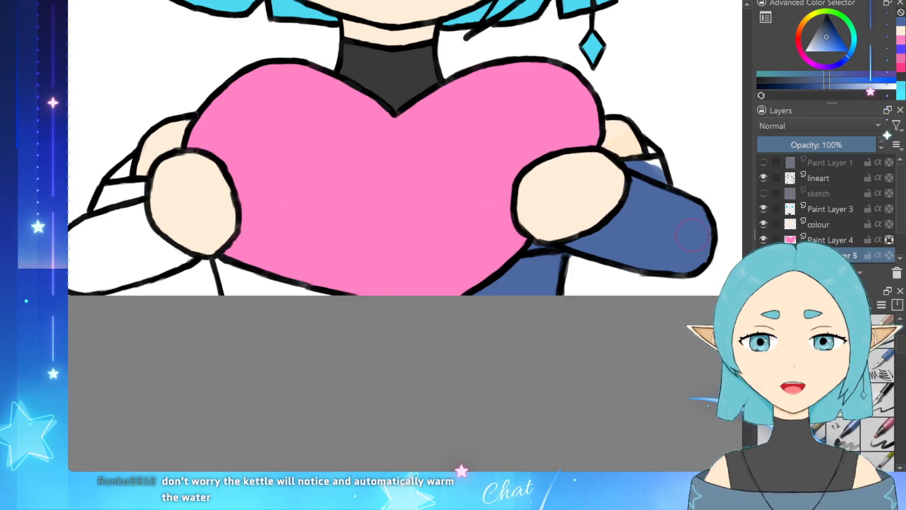
# Step: Paint the left part of the torso beneath the heart with the same muted blue
pyautogui.scroll(-3, 625, 250)
pyautogui.scroll(2, 455, 269)
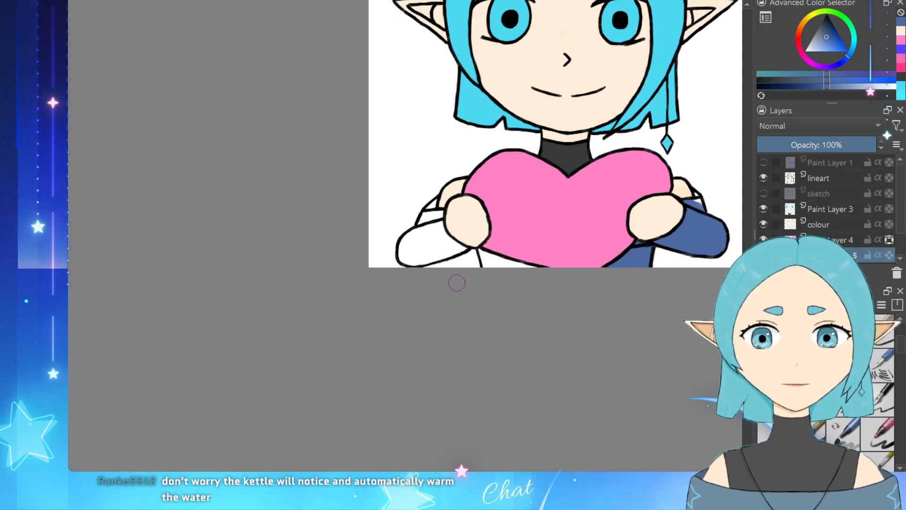
pyautogui.scroll(-3, 481, 269)
pyautogui.scroll(2, 544, 229)
pyautogui.scroll(1, 487, 241)
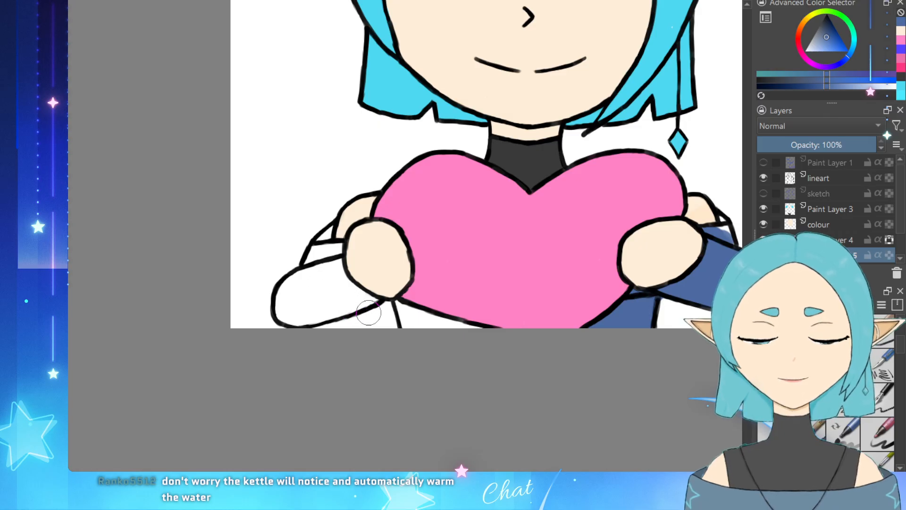
pyautogui.moveTo(407, 297)
pyautogui.mouseDown()
pyautogui.moveTo(427, 346)
pyautogui.moveTo(409, 305)
pyautogui.moveTo(412, 319)
pyautogui.moveTo(466, 319)
pyautogui.moveTo(469, 327)
pyautogui.moveTo(487, 327)
pyautogui.moveTo(495, 307)
pyautogui.mouseUp()
# Step: Fill the left sleeve and the narrow cuff section above it with the muted blue
pyautogui.scroll(-2, 495, 307)
pyautogui.scroll(4, 345, 293)
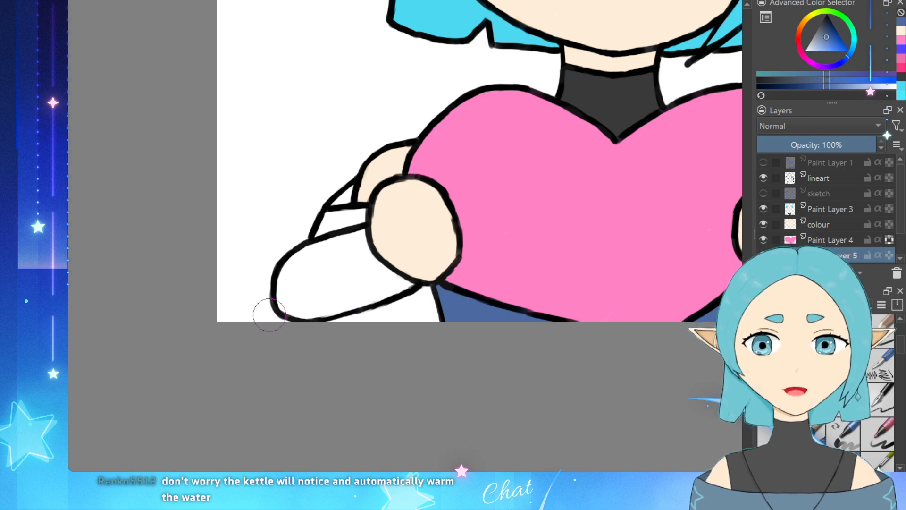
pyautogui.moveTo(330, 288)
pyautogui.mouseDown()
pyautogui.moveTo(340, 264)
pyautogui.moveTo(327, 275)
pyautogui.moveTo(373, 236)
pyautogui.moveTo(312, 274)
pyautogui.moveTo(350, 225)
pyautogui.moveTo(397, 272)
pyautogui.moveTo(401, 264)
pyautogui.moveTo(395, 277)
pyautogui.mouseUp()
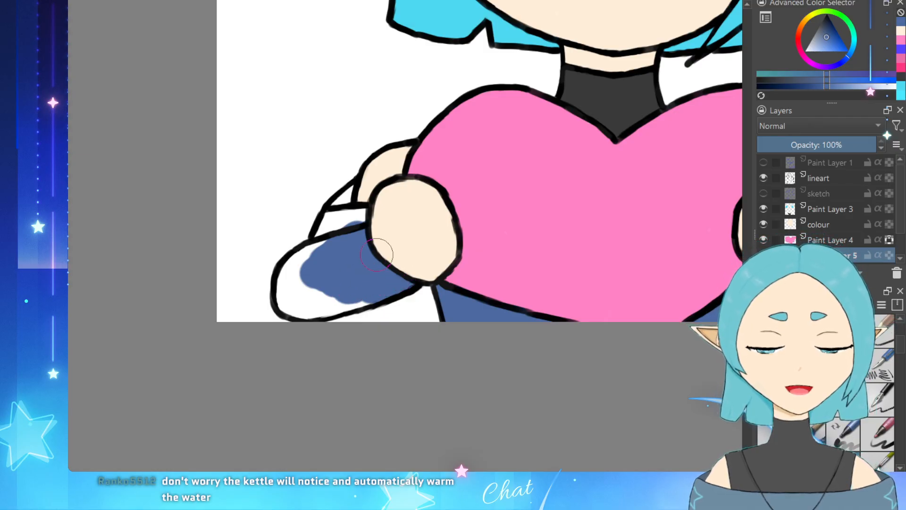
pyautogui.scroll(2, 325, 285)
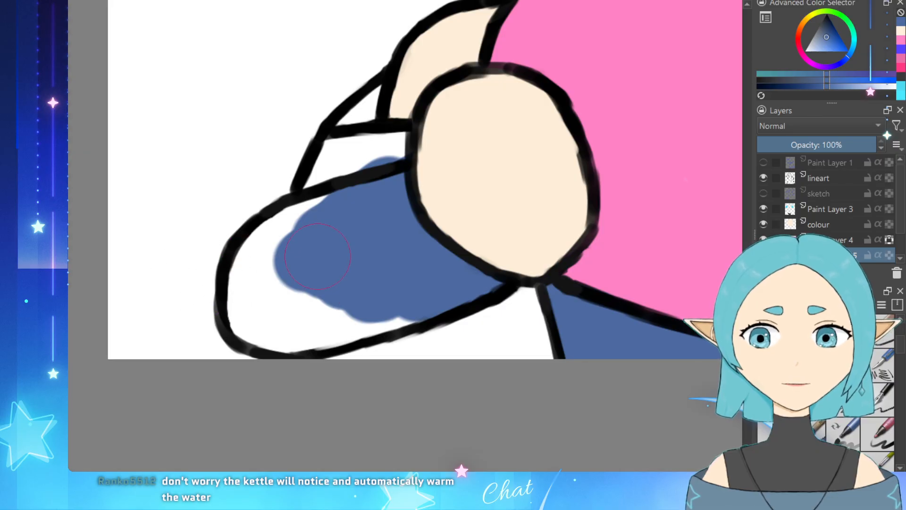
pyautogui.moveTo(279, 269)
pyautogui.mouseDown()
pyautogui.moveTo(274, 251)
pyautogui.moveTo(326, 232)
pyautogui.moveTo(250, 279)
pyautogui.moveTo(269, 297)
pyautogui.moveTo(258, 321)
pyautogui.moveTo(255, 314)
pyautogui.moveTo(373, 330)
pyautogui.moveTo(409, 291)
pyautogui.mouseUp()
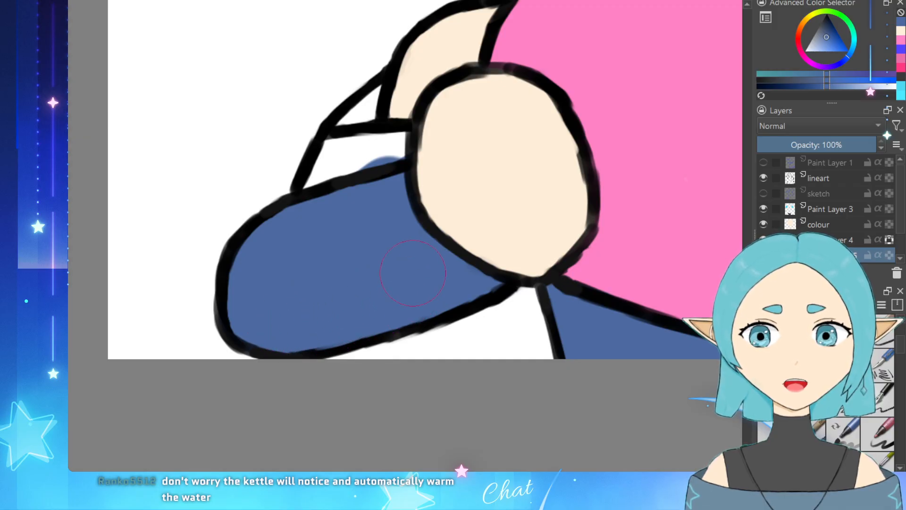
pyautogui.moveTo(370, 201)
pyautogui.mouseDown()
pyautogui.moveTo(358, 185)
pyautogui.moveTo(338, 198)
pyautogui.moveTo(340, 169)
pyautogui.moveTo(408, 161)
pyautogui.moveTo(349, 174)
pyautogui.moveTo(336, 208)
pyautogui.mouseUp()
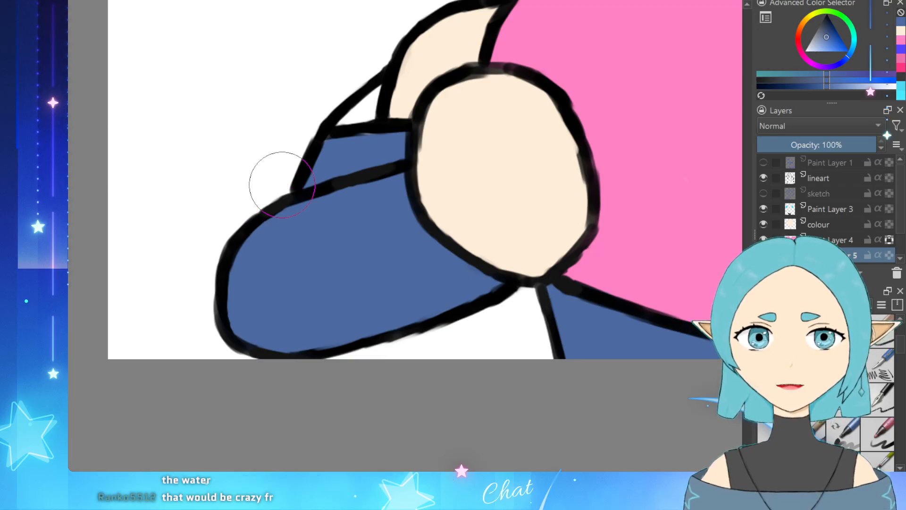
# Step: Fill the remaining white gap in the right sleeve's upper cuff section with the muted blue
pyautogui.scroll(-5, 274, 184)
pyautogui.scroll(3, 541, 107)
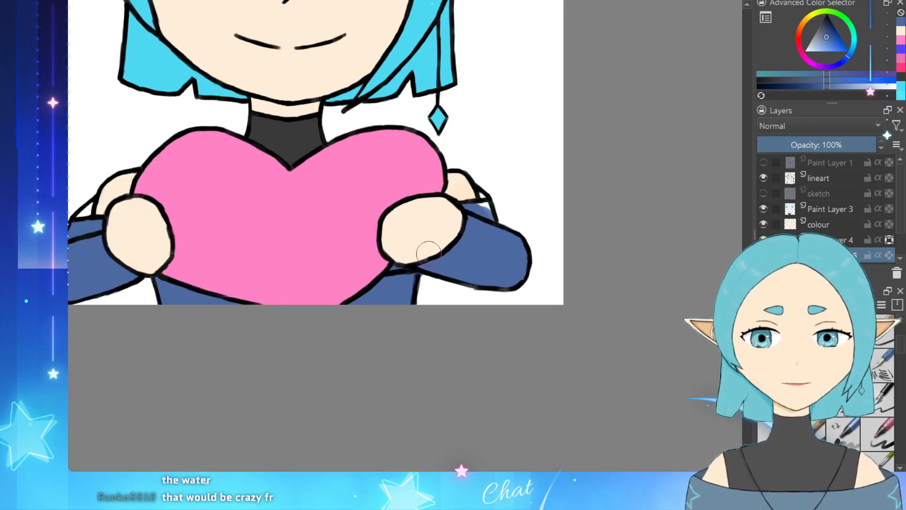
pyautogui.scroll(3, 429, 254)
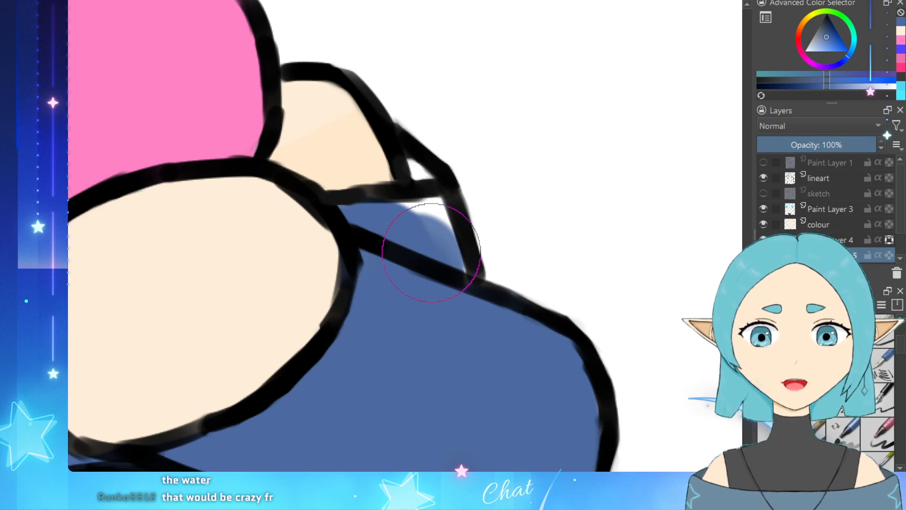
pyautogui.moveTo(430, 254)
pyautogui.mouseDown()
pyautogui.moveTo(424, 235)
pyautogui.moveTo(454, 227)
pyautogui.mouseUp()
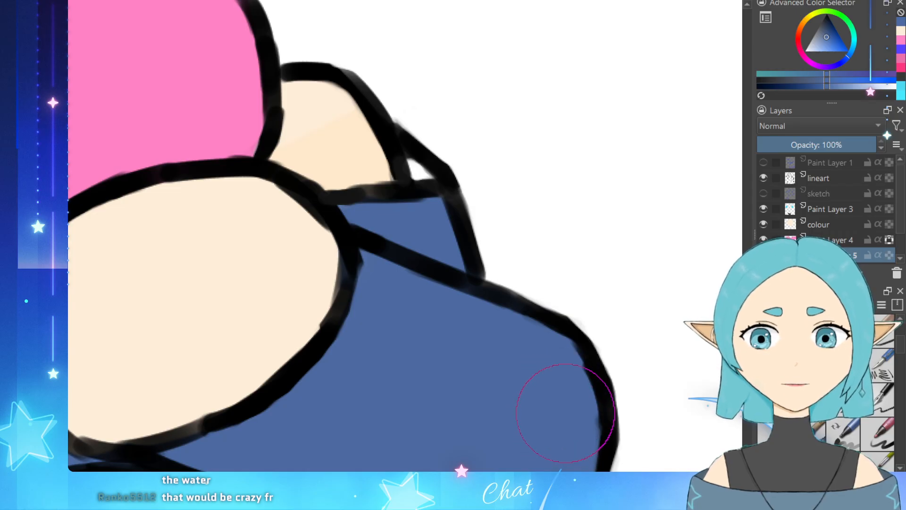
# Step: Choose a darker, greener blue and fill the small triangular sleeve opening behind the right hand
pyautogui.scroll(-5, 566, 413)
pyautogui.scroll(5, 528, 390)
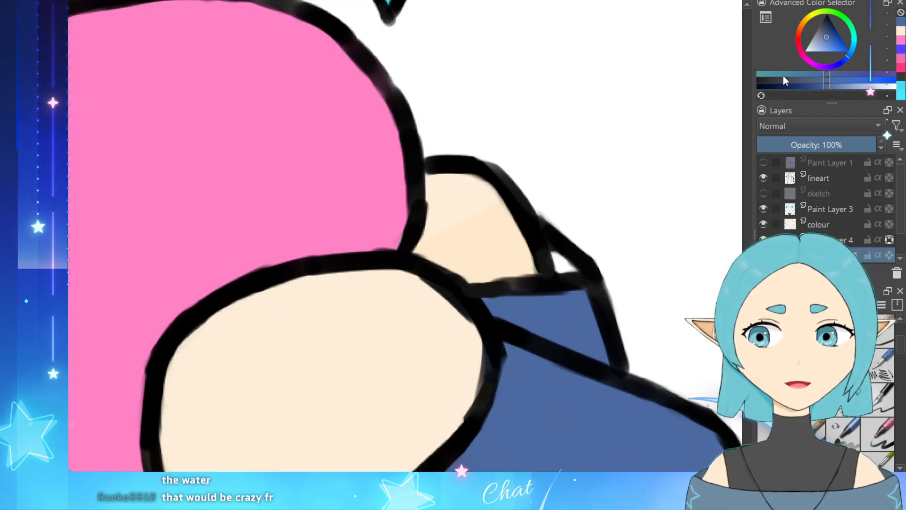
pyautogui.moveTo(832, 43)
pyautogui.mouseDown()
pyautogui.moveTo(826, 51)
pyautogui.moveTo(836, 33)
pyautogui.moveTo(847, 43)
pyautogui.mouseUp()
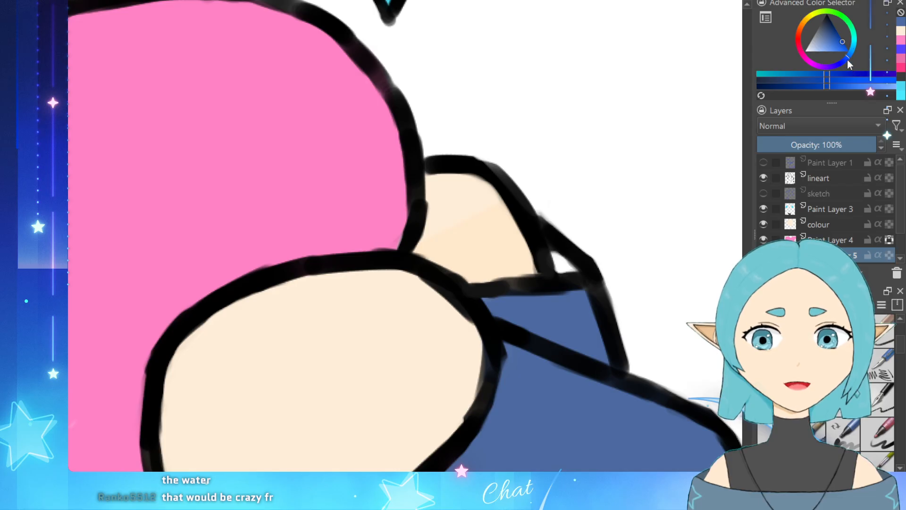
pyautogui.moveTo(851, 58); pyautogui.dragTo(855, 52)
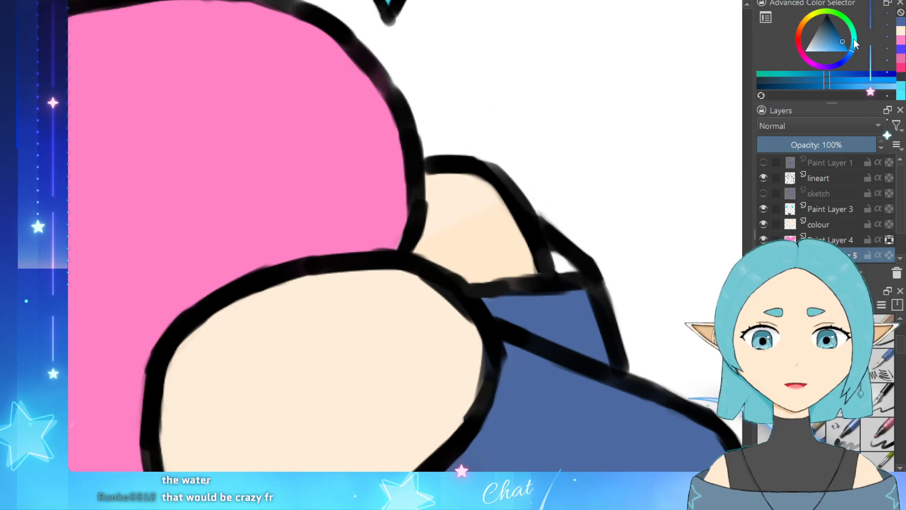
pyautogui.click(843, 33)
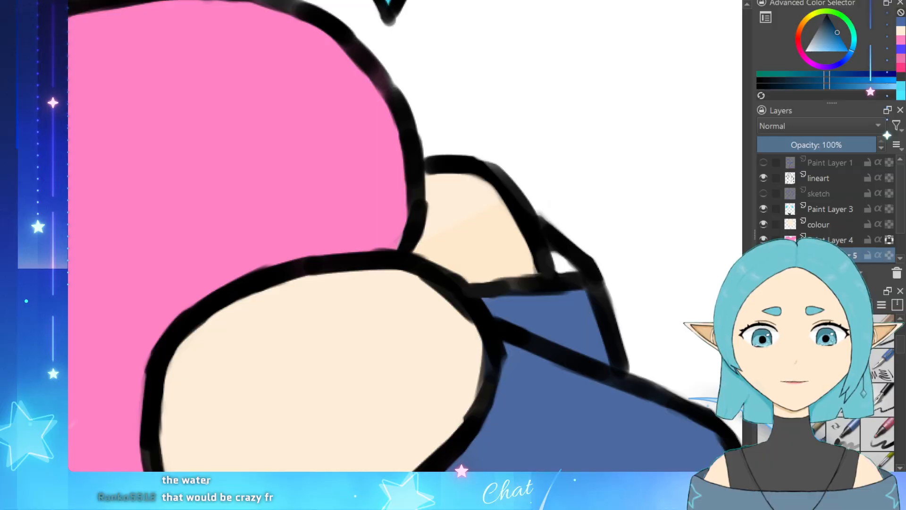
pyautogui.scroll(3, 616, 231)
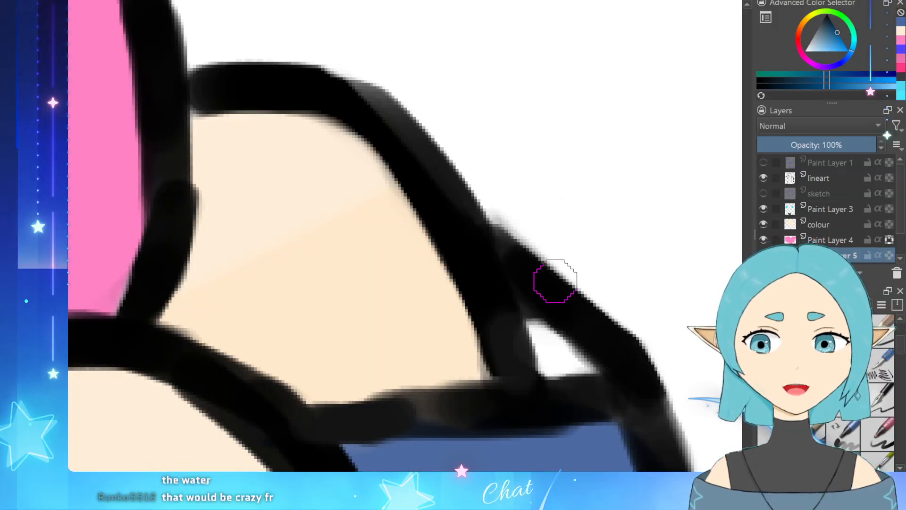
pyautogui.moveTo(539, 331)
pyautogui.mouseDown()
pyautogui.moveTo(563, 364)
pyautogui.moveTo(536, 348)
pyautogui.moveTo(577, 364)
pyautogui.mouseUp()
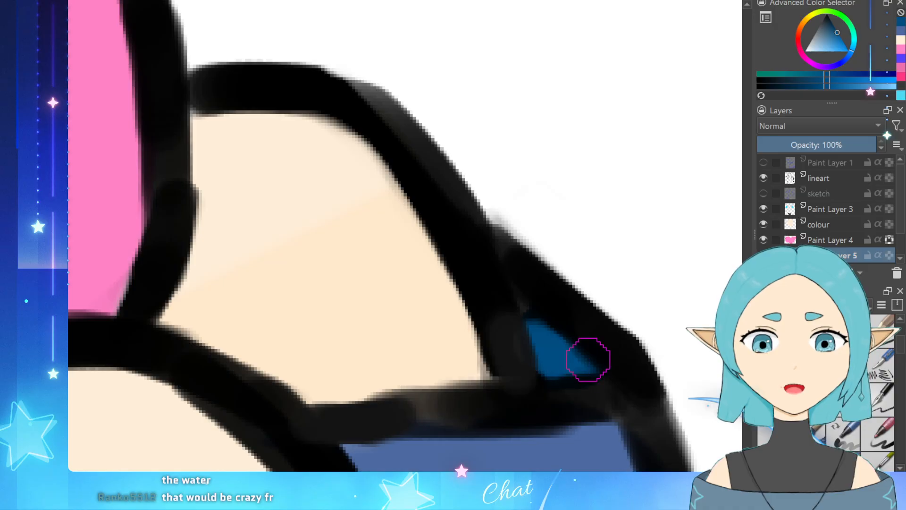
# Step: Fill the matching triangular sleeve opening behind the left hand with the dark blue
pyautogui.scroll(-5, 587, 358)
pyautogui.scroll(3, 316, 389)
pyautogui.scroll(-2, 316, 390)
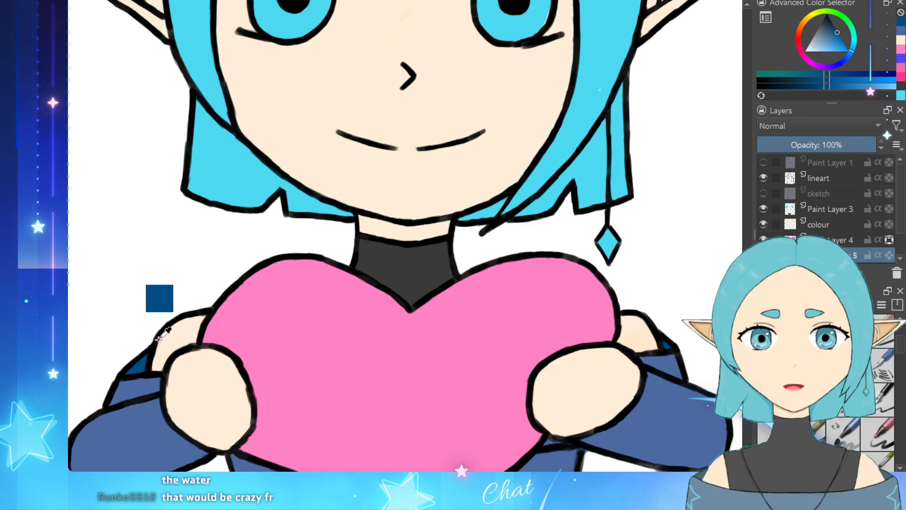
# Step: Examine the coloured sleeves, hands and heart against the whole character, both from afar and up close
pyautogui.scroll(-3, 149, 334)
pyautogui.scroll(2, 180, 392)
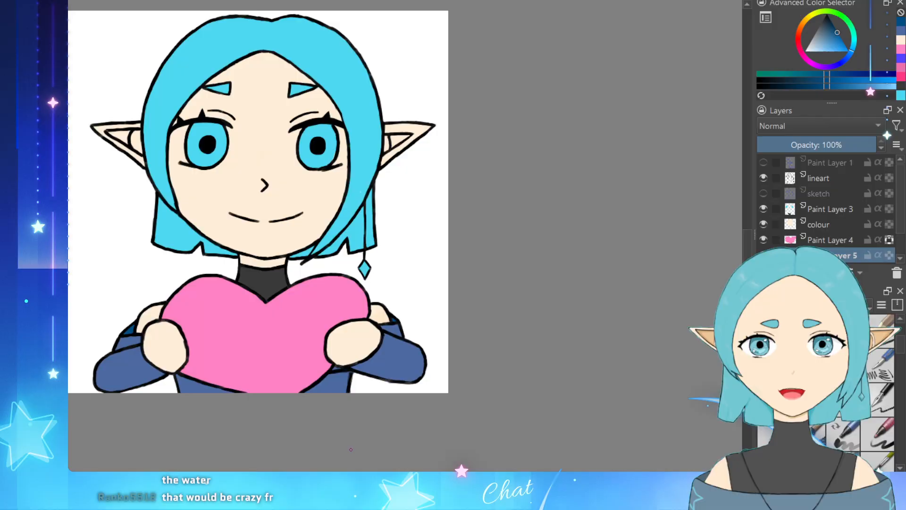
pyautogui.scroll(1, 323, 287)
pyautogui.scroll(-3, 311, 312)
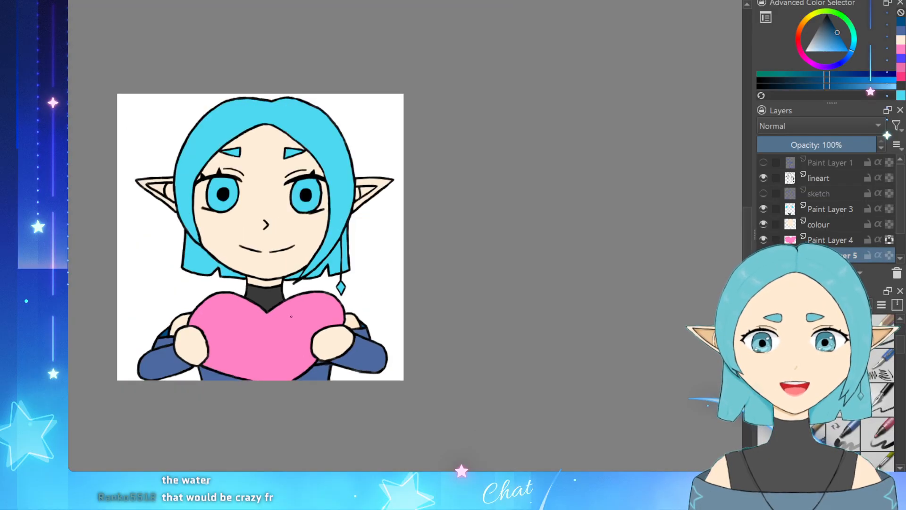
pyautogui.scroll(4, 299, 333)
pyautogui.scroll(-3, 299, 333)
pyautogui.scroll(4, 207, 348)
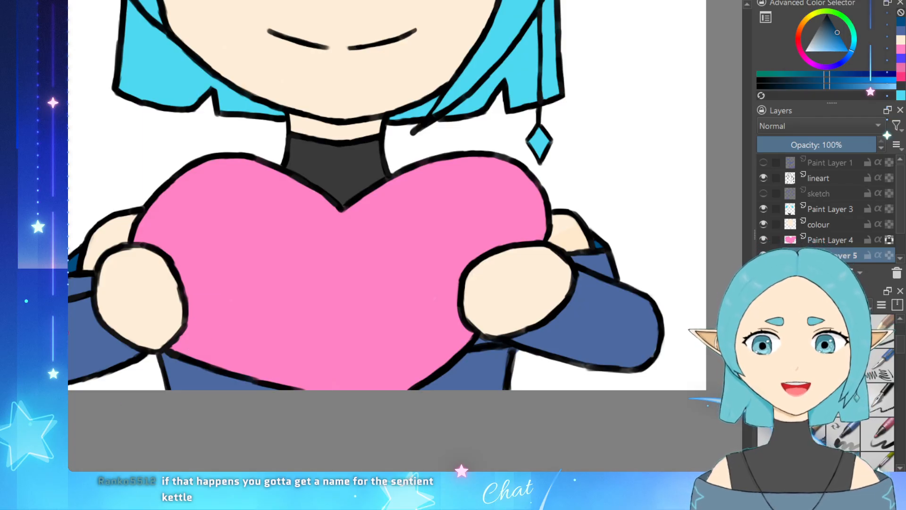
pyautogui.scroll(-1, 96, 332)
pyautogui.scroll(2, 188, 361)
pyautogui.scroll(-2, 120, 298)
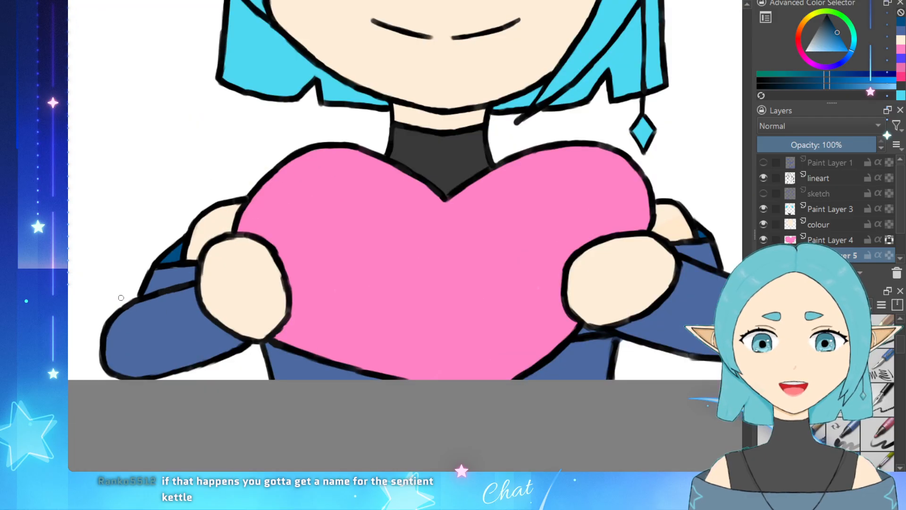
pyautogui.scroll(2, 190, 284)
pyautogui.scroll(2, 184, 296)
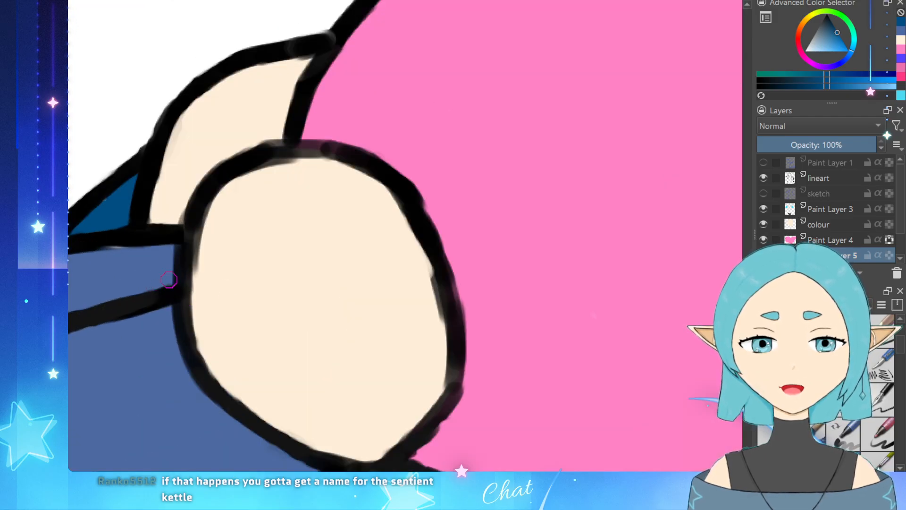
# Step: Sample the muted blue from the left sleeve as the painting colour
pyautogui.keyDown('ctrl'); pyautogui.click(103, 270); pyautogui.keyUp('ctrl')
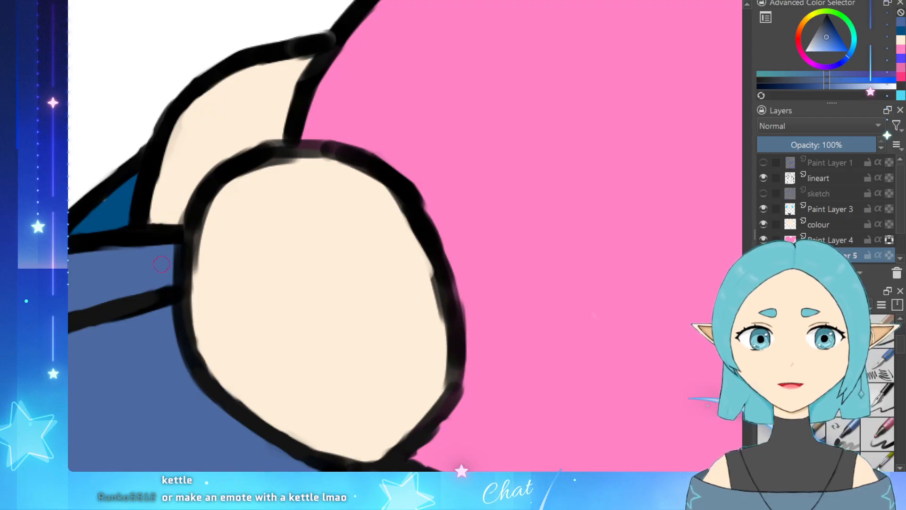
pyautogui.scroll(-4, 161, 264)
pyautogui.scroll(-3, 154, 259)
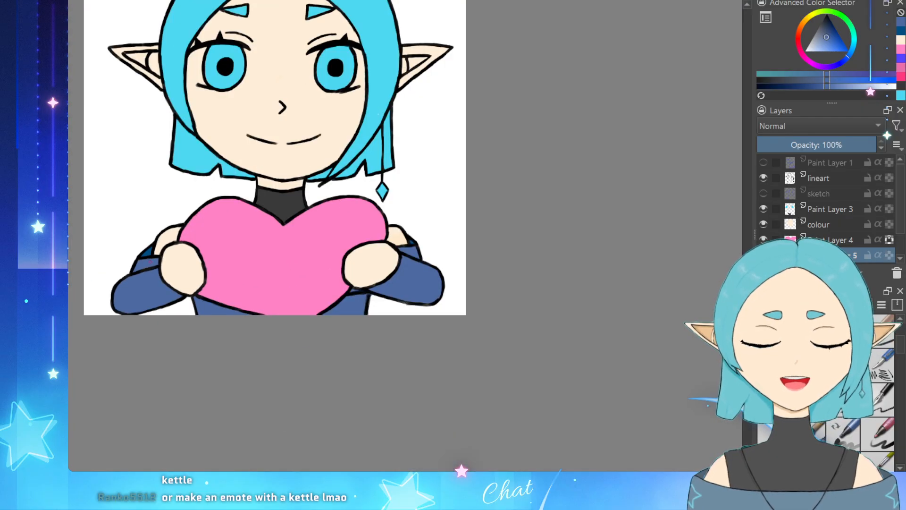
# Step: Examine the coloured character from afar and up close, checking the face, heart, hands and sleeves
pyautogui.scroll(3, 139, 259)
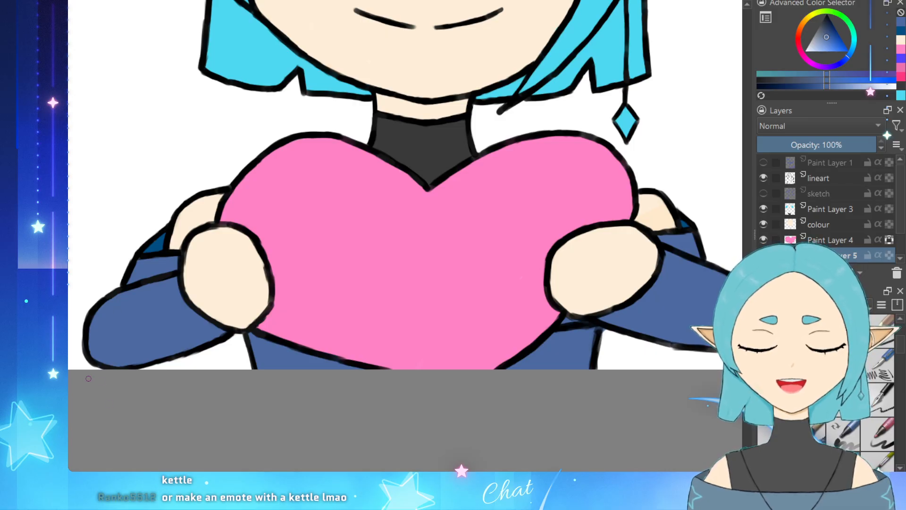
pyautogui.scroll(-3, 88, 379)
pyautogui.scroll(3, 123, 181)
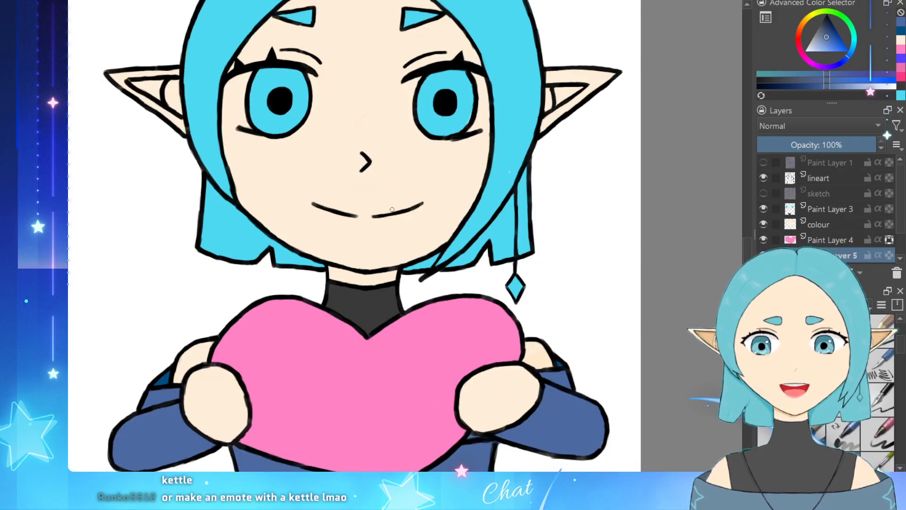
pyautogui.scroll(-3, 392, 209)
pyautogui.scroll(3, 402, 117)
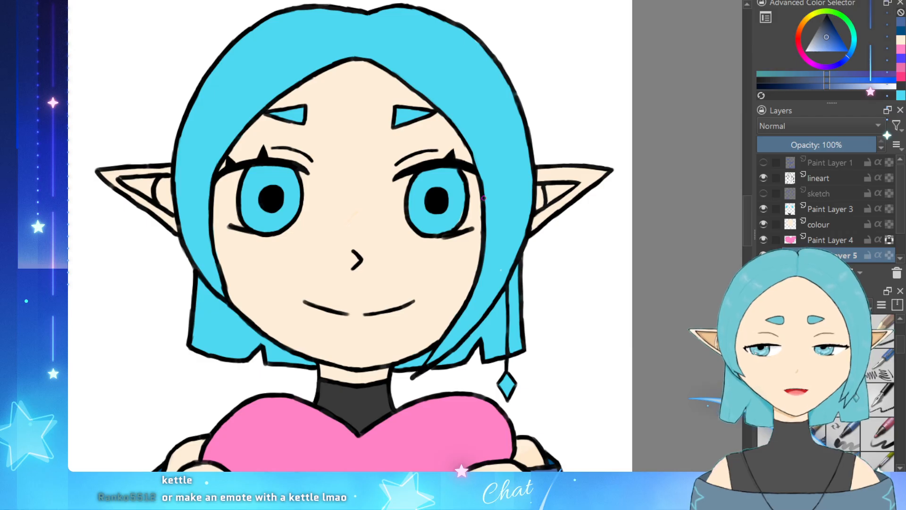
pyautogui.scroll(-3, 477, 219)
pyautogui.scroll(4, 453, 248)
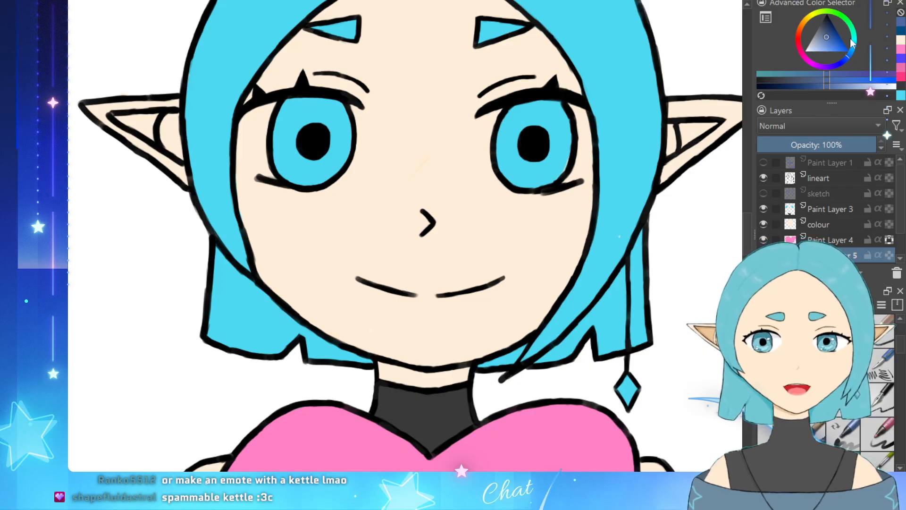
pyautogui.scroll(-3, 529, 254)
pyautogui.scroll(2, 491, 331)
pyautogui.scroll(-1, 501, 296)
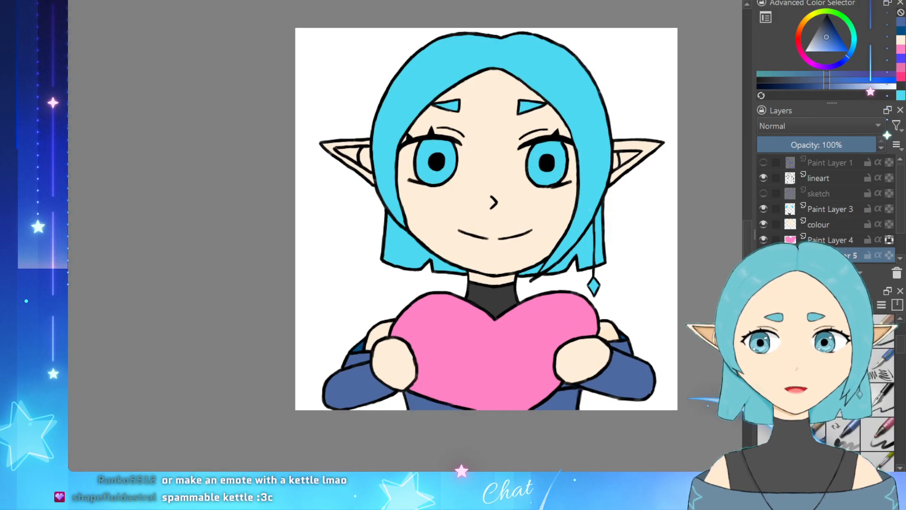
pyautogui.scroll(3, 631, 329)
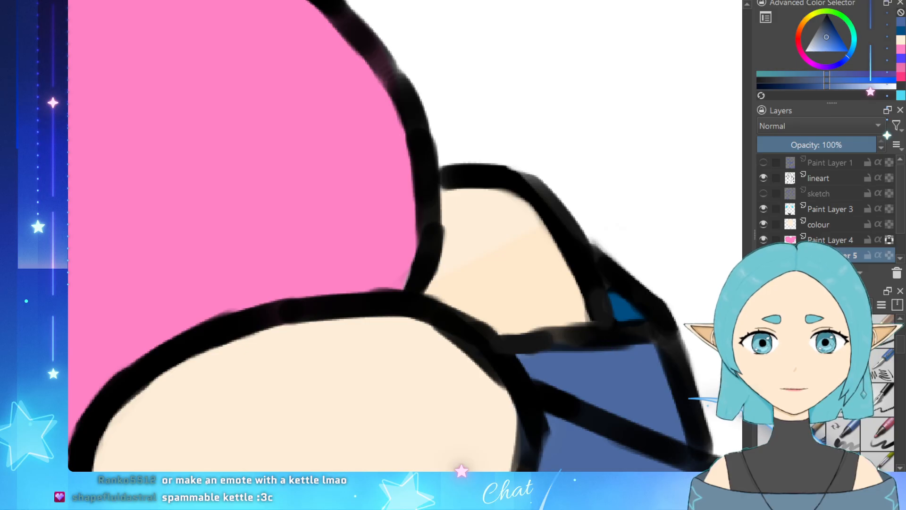
pyautogui.scroll(-8, 607, 325)
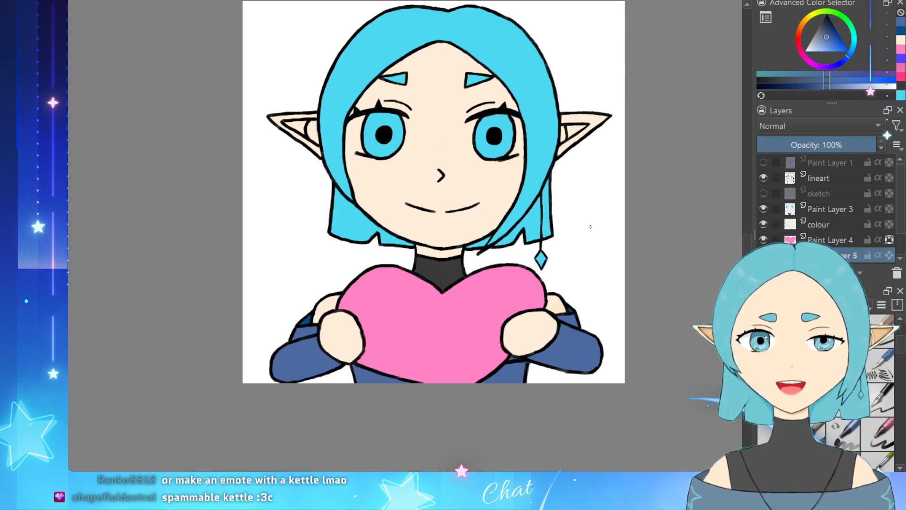
pyautogui.scroll(-2, 579, 218)
pyautogui.scroll(2, 535, 191)
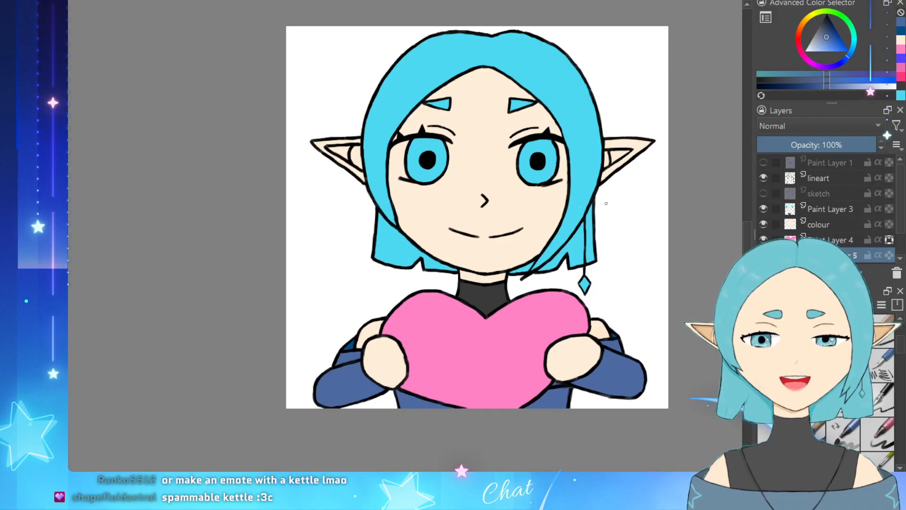
pyautogui.scroll(-1, 482, 157)
pyautogui.scroll(3, 482, 157)
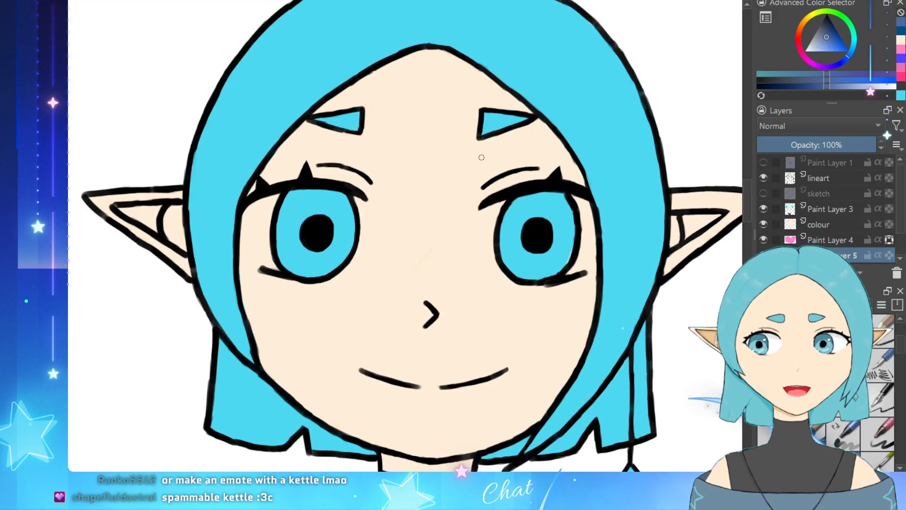
# Step: Choose white and outline the edges of the eye white around the left iris on the colour layer
pyautogui.moveTo(821, 43); pyautogui.dragTo(783, 67)
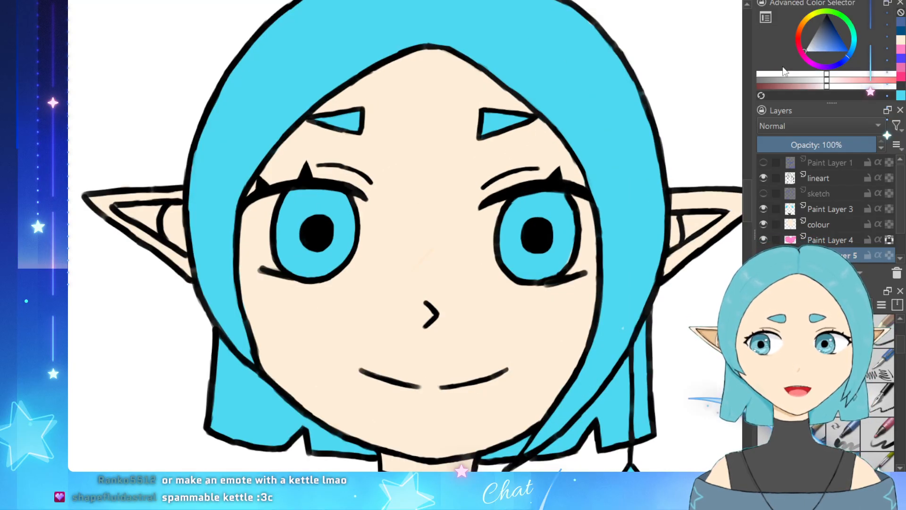
pyautogui.click(827, 225)
pyautogui.scroll(1, 129, 253)
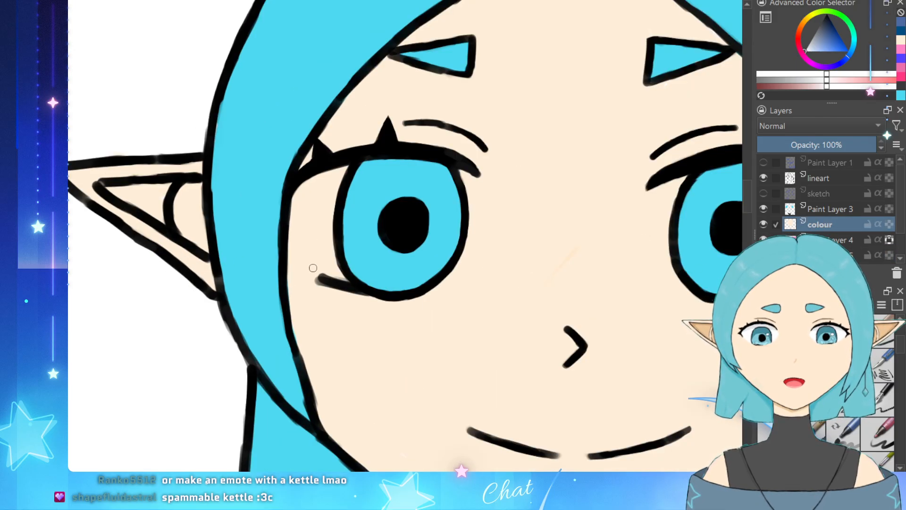
pyautogui.moveTo(317, 278)
pyautogui.mouseDown()
pyautogui.moveTo(294, 270)
pyautogui.moveTo(318, 275)
pyautogui.mouseUp()
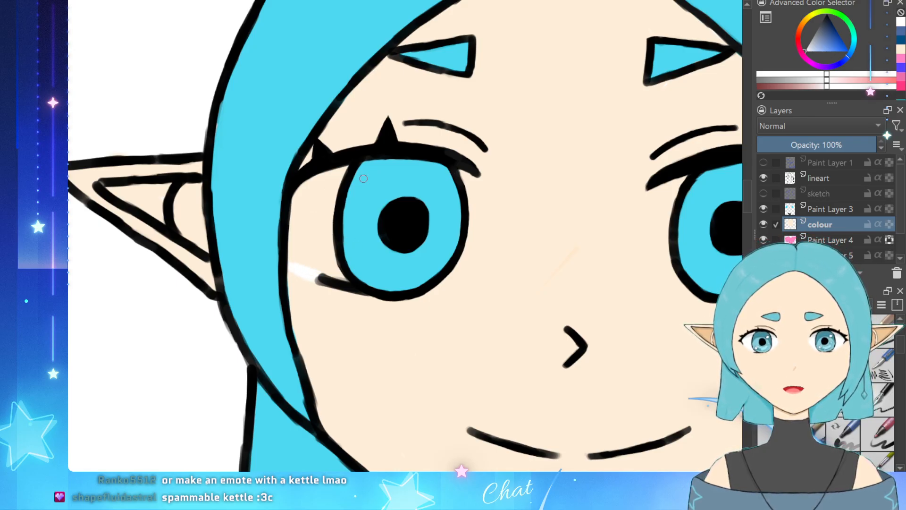
pyautogui.moveTo(478, 180); pyautogui.dragTo(475, 181)
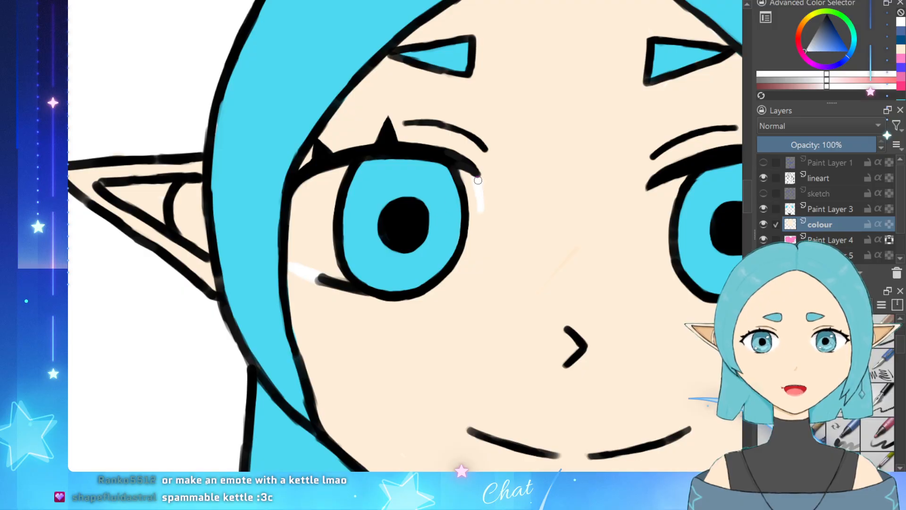
pyautogui.moveTo(464, 262); pyautogui.dragTo(442, 280)
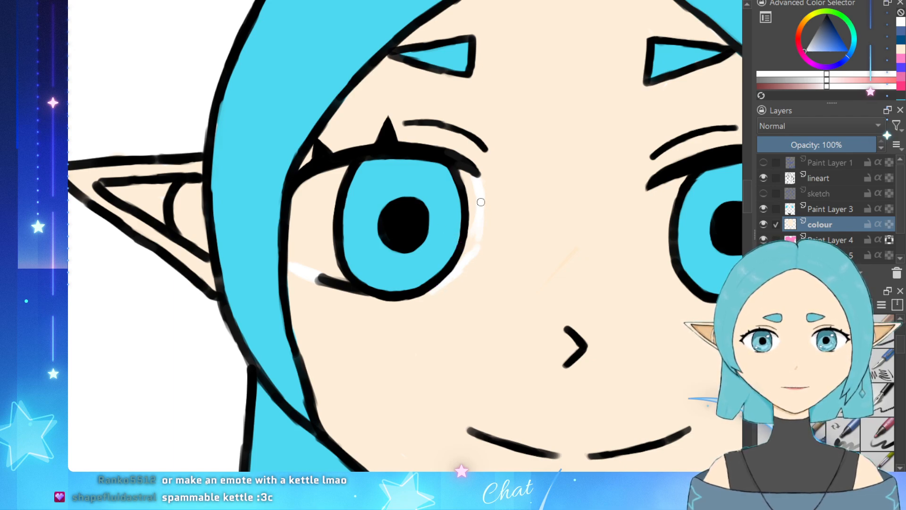
# Step: Undo the last white stroke beside the left iris and touch up the outline's outer edge with the sampled skin tone
pyautogui.moveTo(488, 232); pyautogui.dragTo(485, 237)
pyautogui.hotkey('ctrl', 'z')
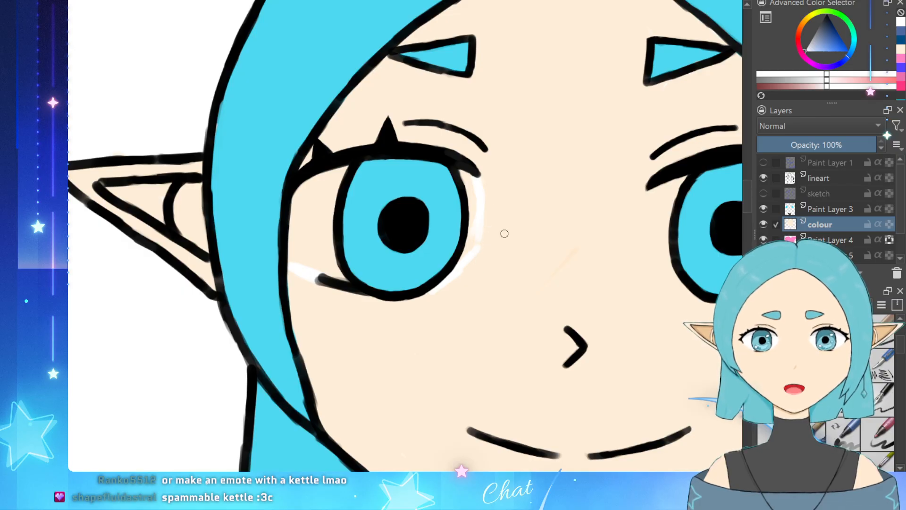
pyautogui.keyDown('ctrl'); pyautogui.click(497, 234); pyautogui.keyUp('ctrl')
pyautogui.click(485, 249)
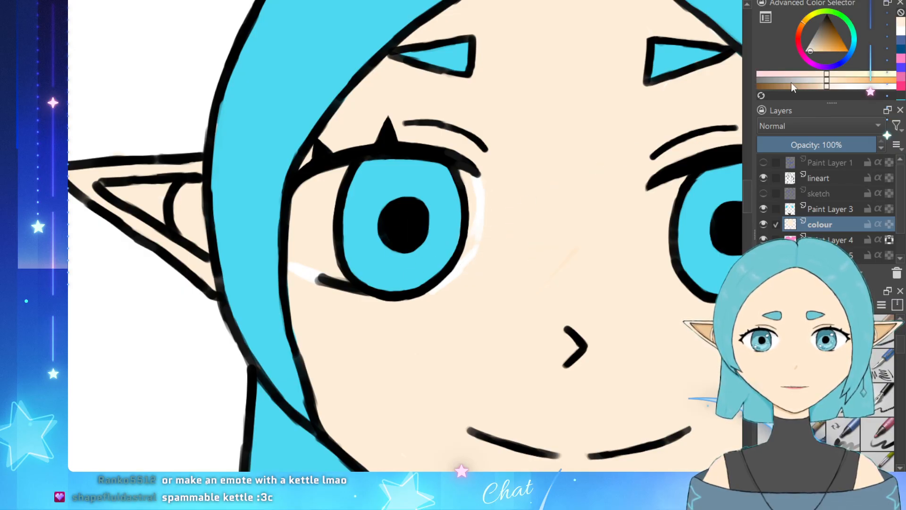
# Step: Switch back to white and fill the eye white on both sides of the left iris
pyautogui.moveTo(818, 49); pyautogui.dragTo(805, 51)
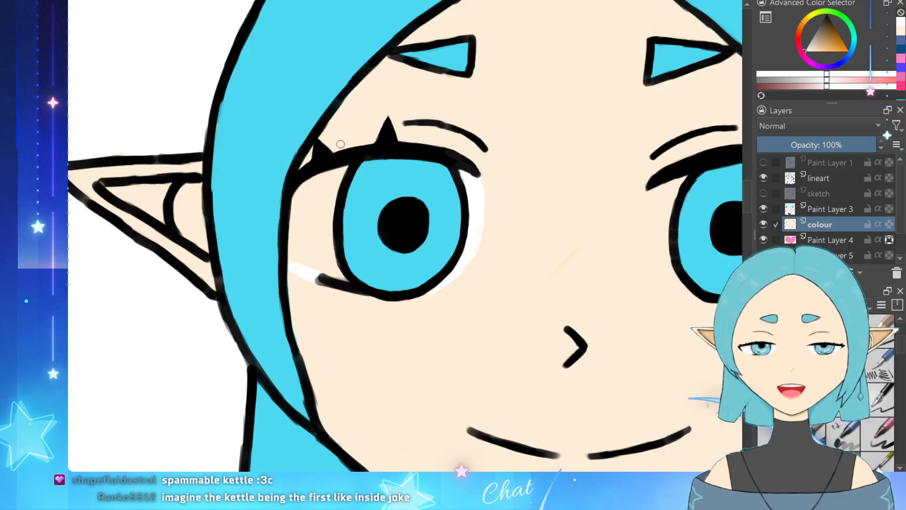
pyautogui.moveTo(299, 261)
pyautogui.mouseDown()
pyautogui.moveTo(344, 280)
pyautogui.moveTo(321, 222)
pyautogui.moveTo(342, 183)
pyautogui.mouseUp()
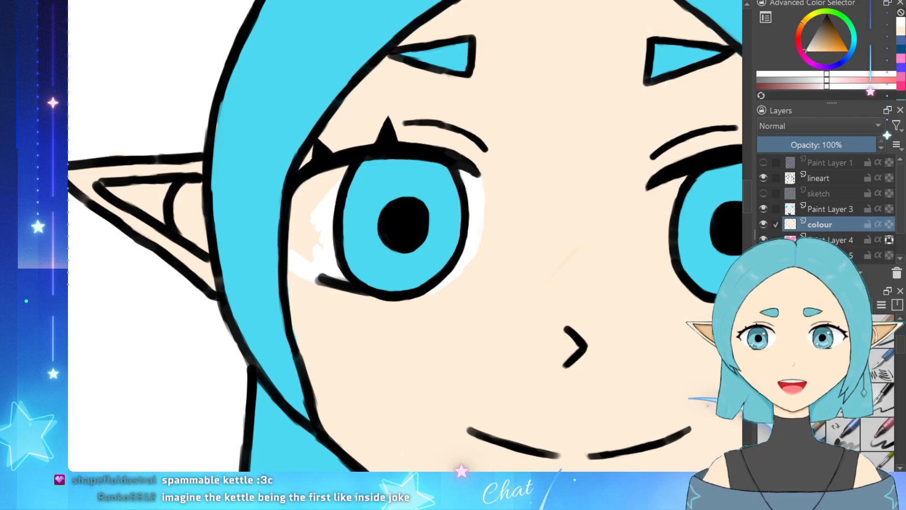
pyautogui.moveTo(379, 167)
pyautogui.mouseDown()
pyautogui.moveTo(291, 202)
pyautogui.moveTo(299, 192)
pyautogui.moveTo(341, 178)
pyautogui.moveTo(315, 185)
pyautogui.moveTo(327, 223)
pyautogui.moveTo(308, 235)
pyautogui.moveTo(299, 222)
pyautogui.moveTo(283, 226)
pyautogui.moveTo(317, 202)
pyautogui.moveTo(295, 218)
pyautogui.moveTo(297, 239)
pyautogui.moveTo(332, 259)
pyautogui.moveTo(295, 255)
pyautogui.moveTo(310, 195)
pyautogui.moveTo(315, 257)
pyautogui.mouseUp()
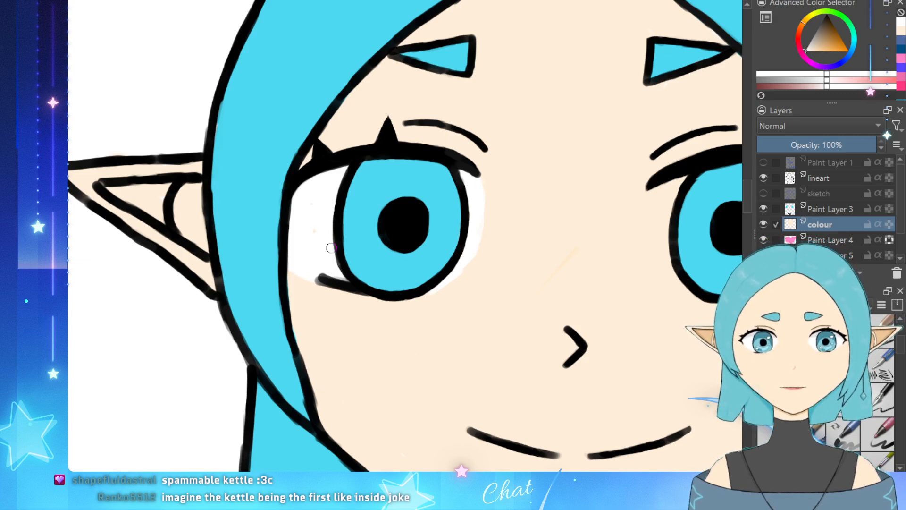
# Step: Sample the light blue of the right iris and fill the small gap along its lower outer edge on Paint Layer 3
pyautogui.scroll(-1, 258, 303)
pyautogui.scroll(-2, 252, 308)
pyautogui.scroll(2, 275, 374)
pyautogui.scroll(2, 567, 113)
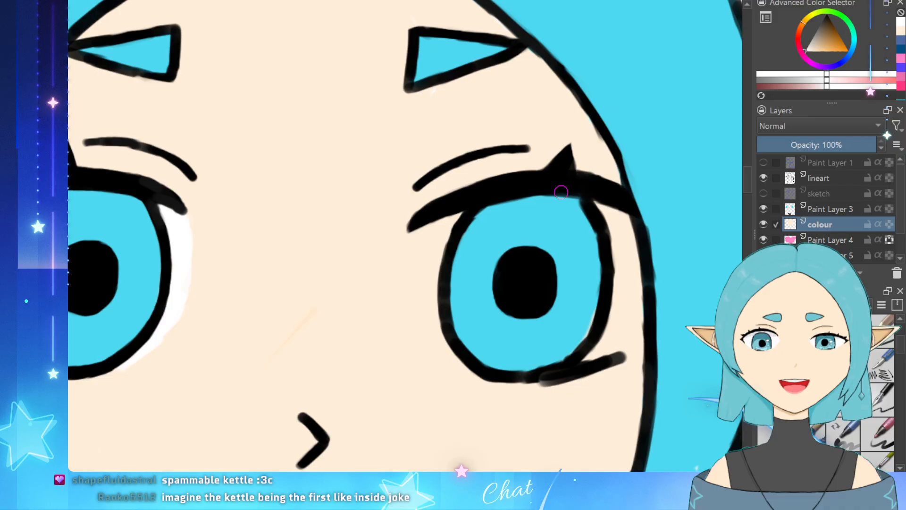
pyautogui.scroll(-3, 449, 344)
pyautogui.scroll(3, 583, 399)
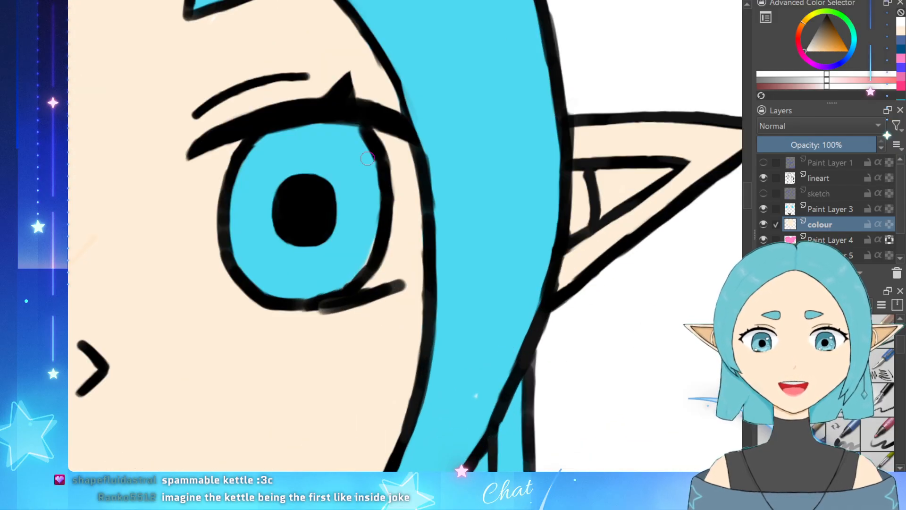
pyautogui.keyDown('ctrl'); pyautogui.click(364, 219); pyautogui.keyUp('ctrl')
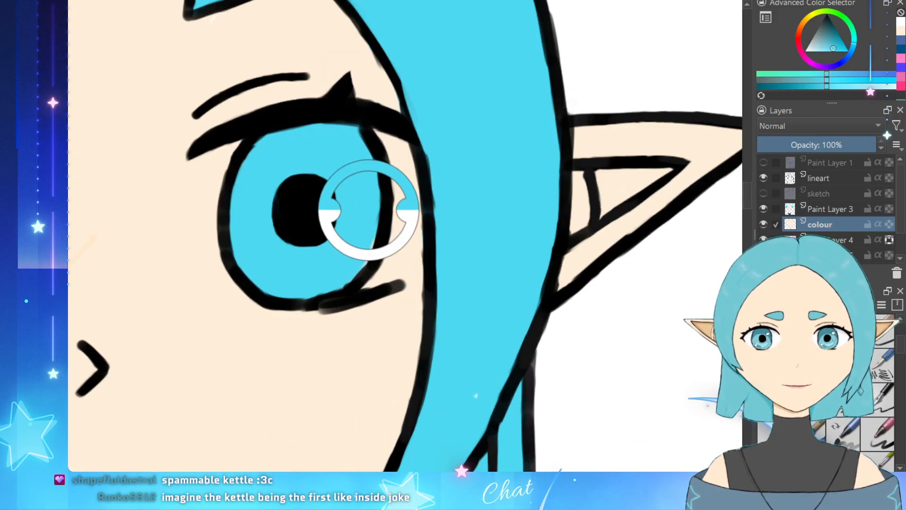
pyautogui.click(845, 209)
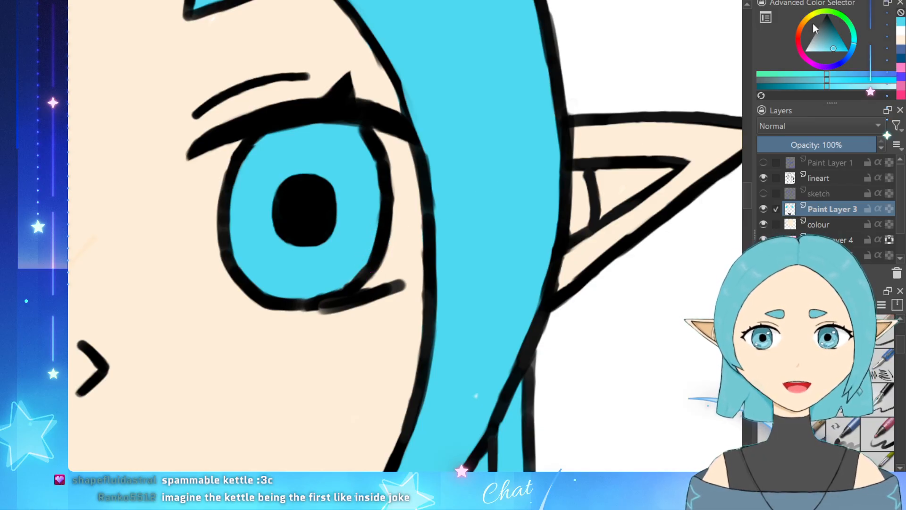
# Step: Choose white and paint the eye white on both sides of the right iris on the colour layer
pyautogui.click(811, 48)
pyautogui.click(808, 52)
pyautogui.click(831, 224)
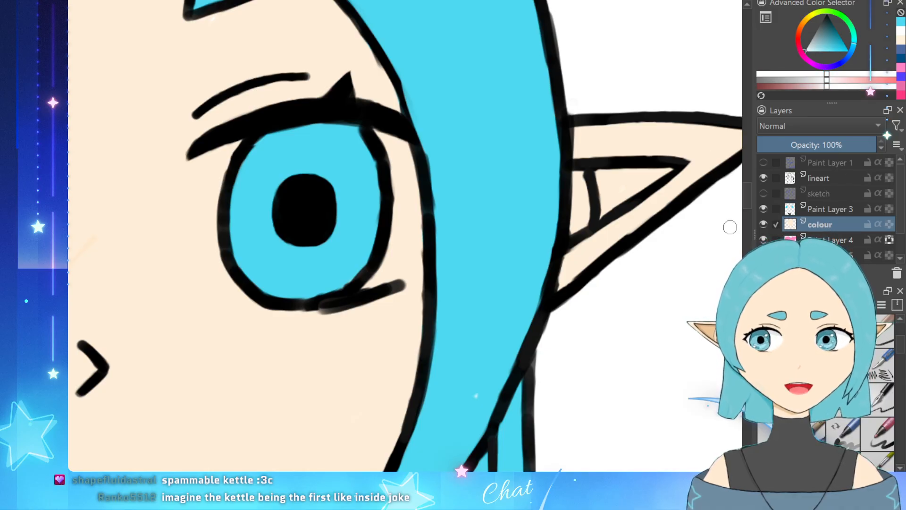
pyautogui.moveTo(400, 283)
pyautogui.mouseDown()
pyautogui.moveTo(415, 272)
pyautogui.moveTo(379, 276)
pyautogui.moveTo(407, 239)
pyautogui.mouseUp()
pyautogui.moveTo(395, 146)
pyautogui.mouseDown()
pyautogui.moveTo(380, 135)
pyautogui.moveTo(397, 135)
pyautogui.moveTo(410, 189)
pyautogui.moveTo(390, 250)
pyautogui.moveTo(408, 243)
pyautogui.moveTo(418, 250)
pyautogui.mouseUp()
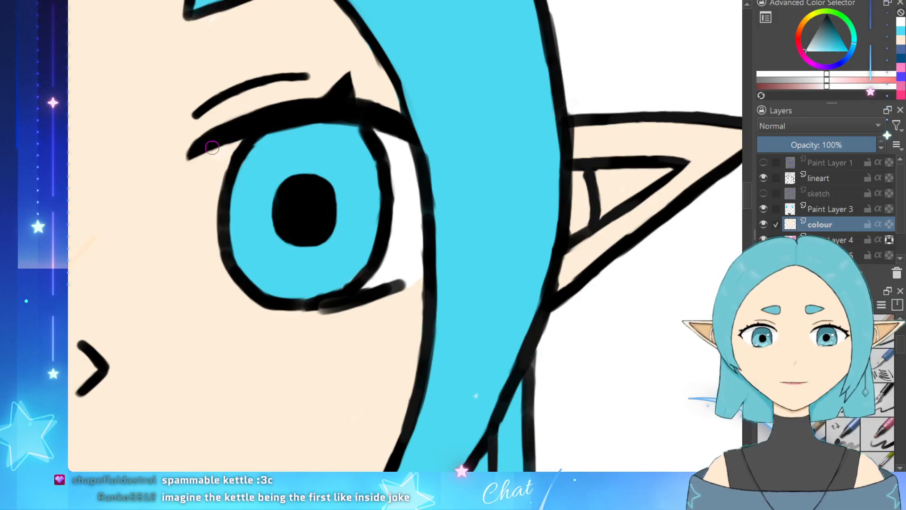
pyautogui.moveTo(189, 178)
pyautogui.mouseDown()
pyautogui.moveTo(201, 160)
pyautogui.moveTo(194, 231)
pyautogui.moveTo(211, 274)
pyautogui.moveTo(272, 306)
pyautogui.mouseUp()
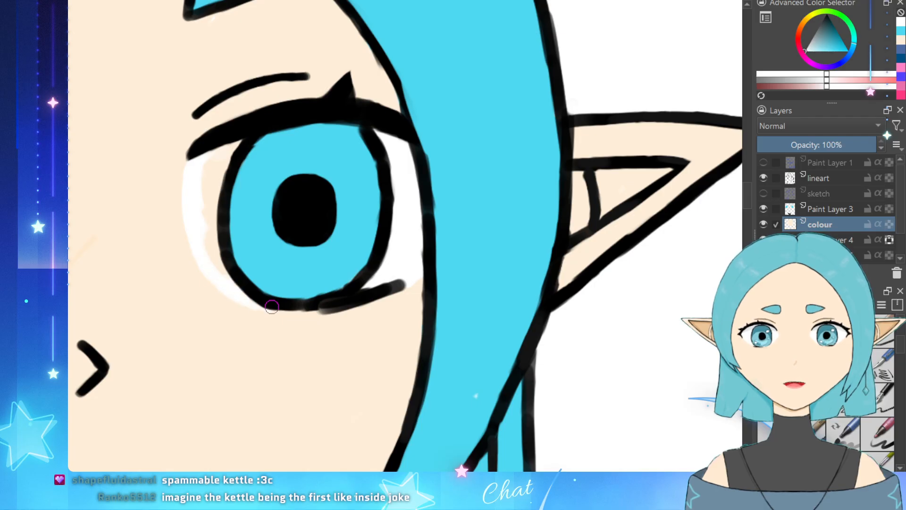
pyautogui.moveTo(208, 209)
pyautogui.mouseDown()
pyautogui.moveTo(217, 263)
pyautogui.moveTo(211, 198)
pyautogui.moveTo(229, 145)
pyautogui.moveTo(205, 177)
pyautogui.mouseUp()
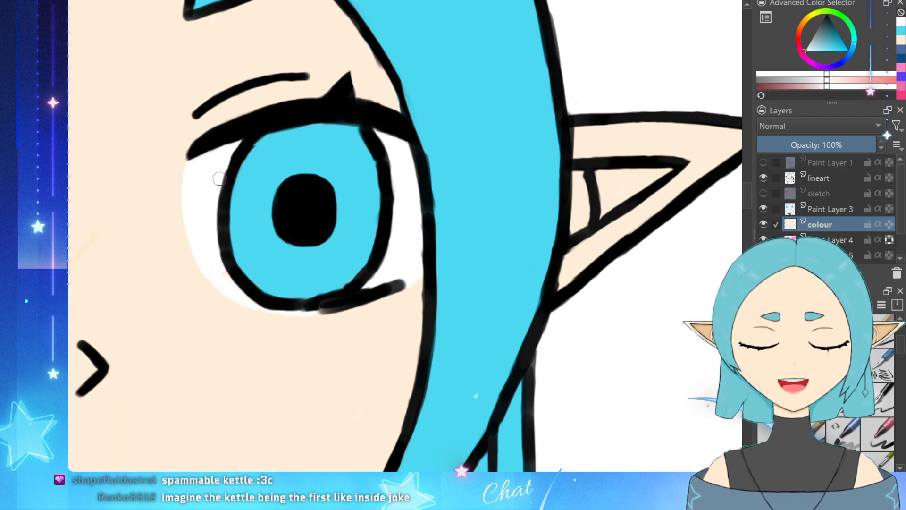
# Step: Fill the remaining skin-coloured gap in the outer white of the left eye and check both eyes against the whole character
pyautogui.scroll(-10, 185, 137)
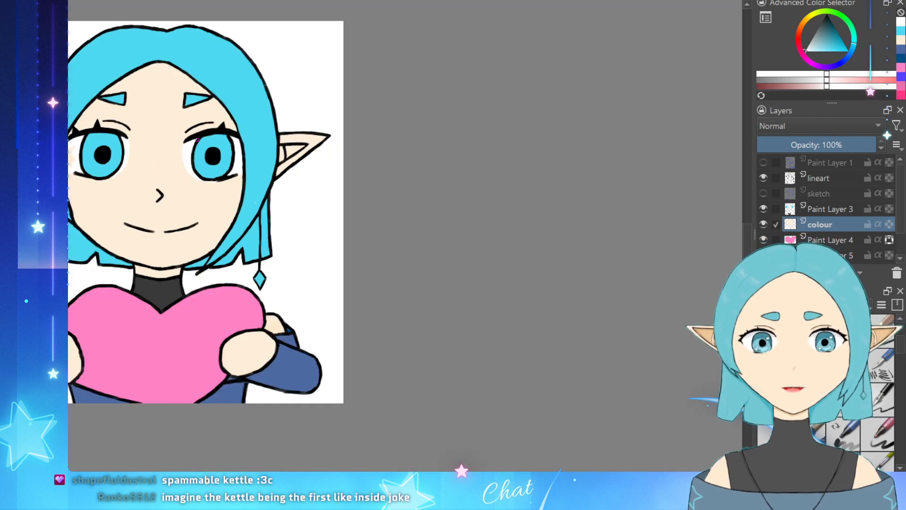
pyautogui.scroll(2, 171, 193)
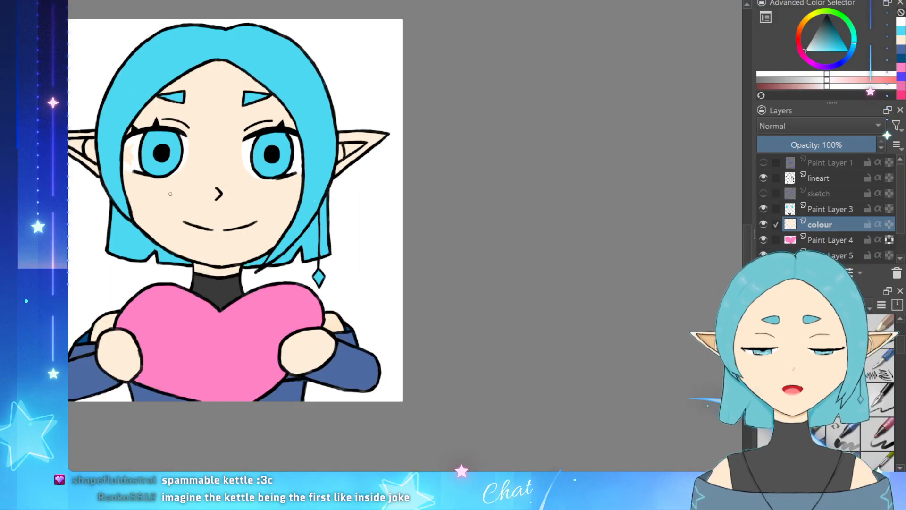
pyautogui.scroll(-1, 152, 209)
pyautogui.scroll(3, 142, 199)
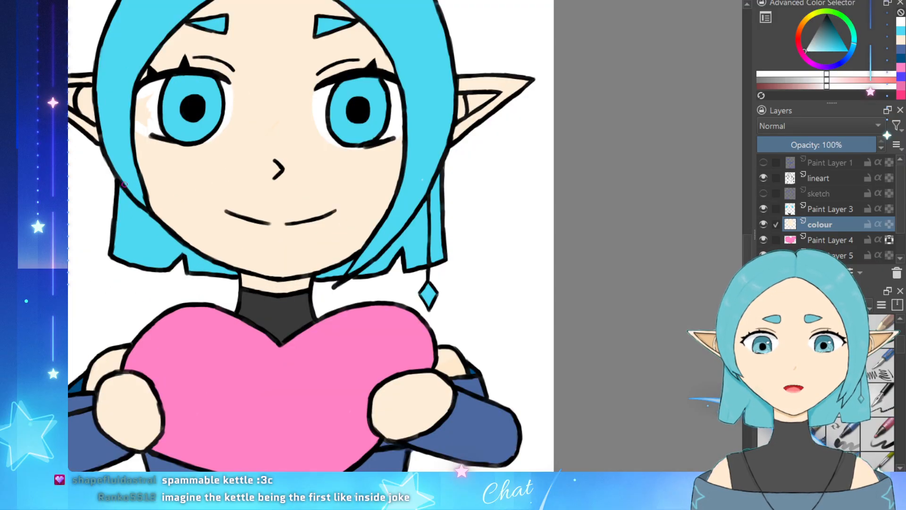
pyautogui.scroll(5, 141, 142)
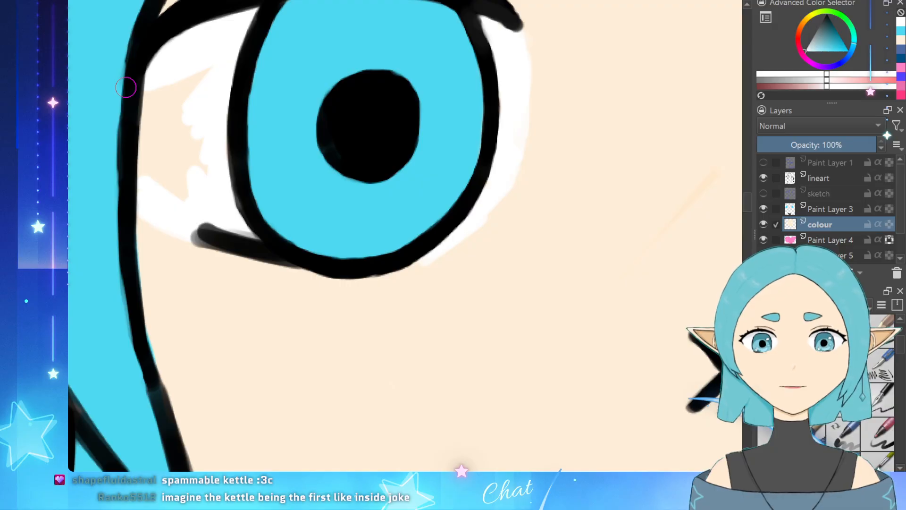
pyautogui.moveTo(202, 106)
pyautogui.mouseDown()
pyautogui.moveTo(165, 160)
pyautogui.moveTo(150, 164)
pyautogui.moveTo(143, 145)
pyautogui.moveTo(167, 195)
pyautogui.moveTo(194, 182)
pyautogui.moveTo(170, 90)
pyautogui.moveTo(198, 62)
pyautogui.moveTo(213, 74)
pyautogui.moveTo(178, 170)
pyautogui.moveTo(213, 181)
pyautogui.moveTo(200, 206)
pyautogui.mouseUp()
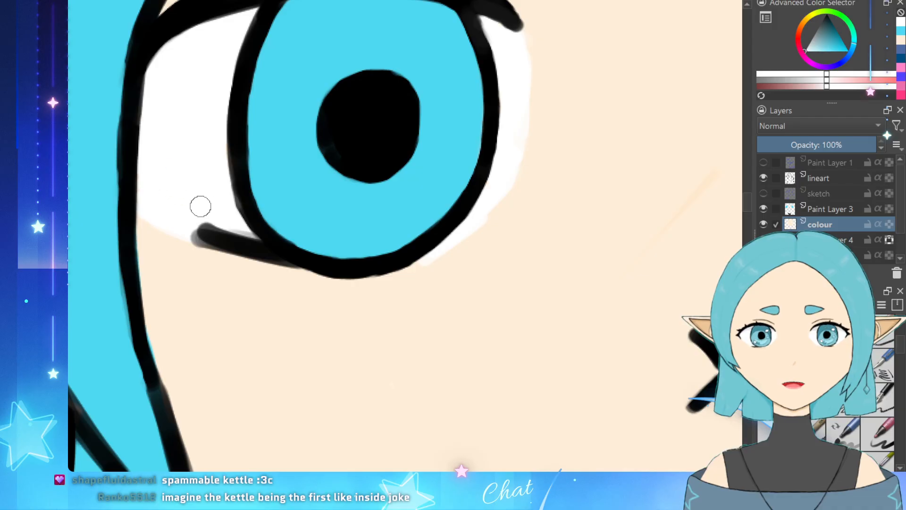
pyautogui.scroll(-6, 208, 243)
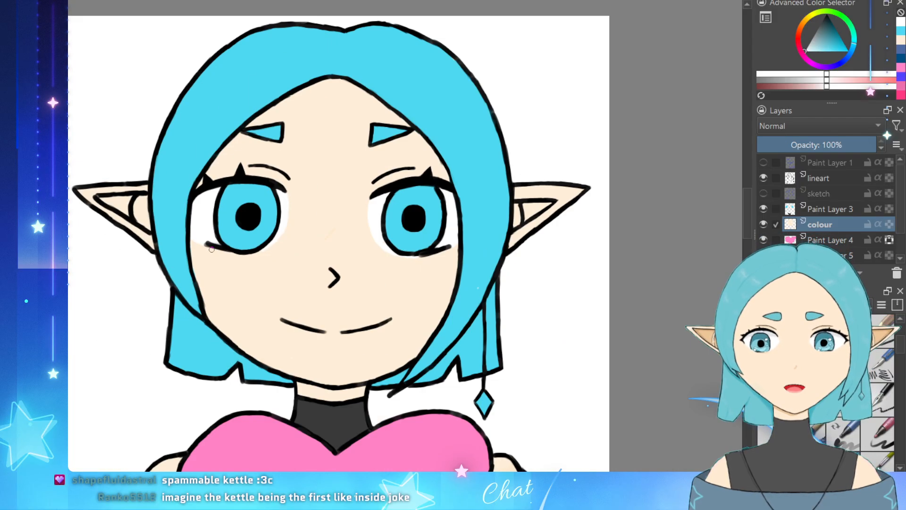
pyautogui.scroll(1, 373, 295)
pyautogui.scroll(-1, 300, 309)
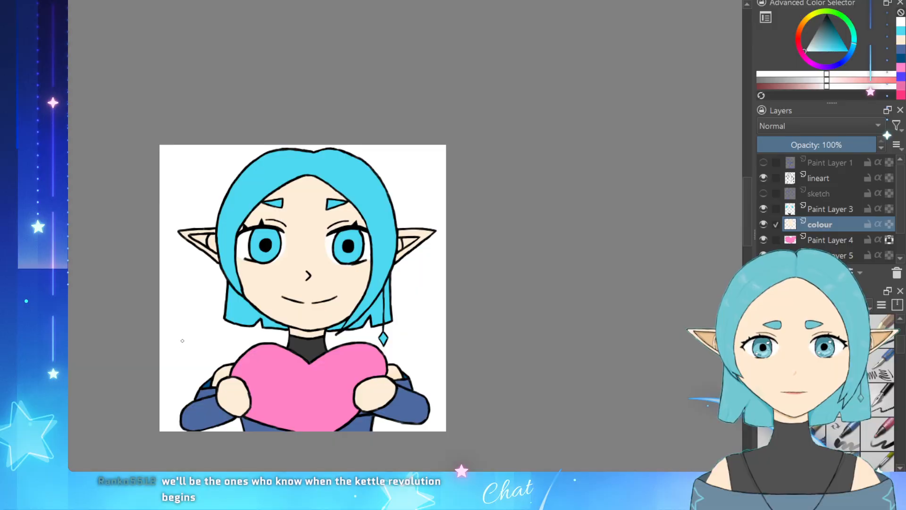
pyautogui.scroll(1, 196, 336)
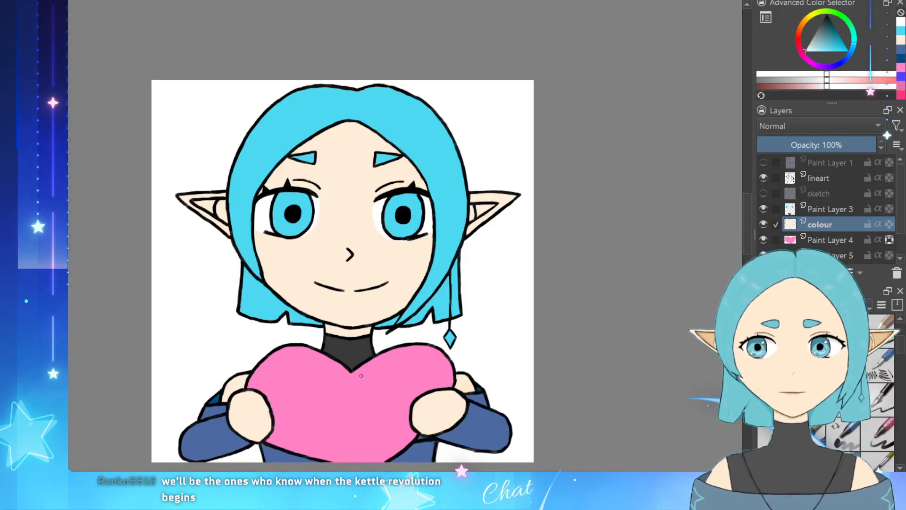
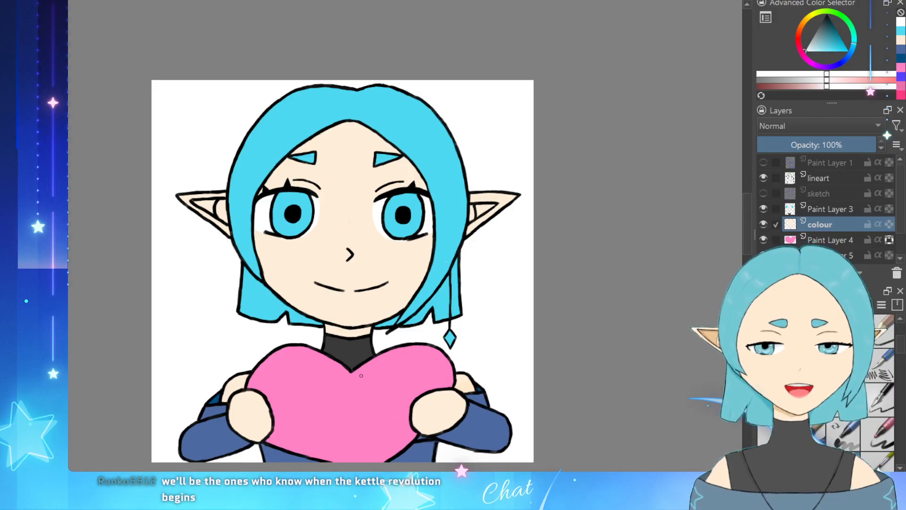
# Step: Sample the skin tone from the face, pick a lighter shade of it and check the face against the whole character
pyautogui.scroll(-2, 351, 324)
pyautogui.scroll(4, 354, 283)
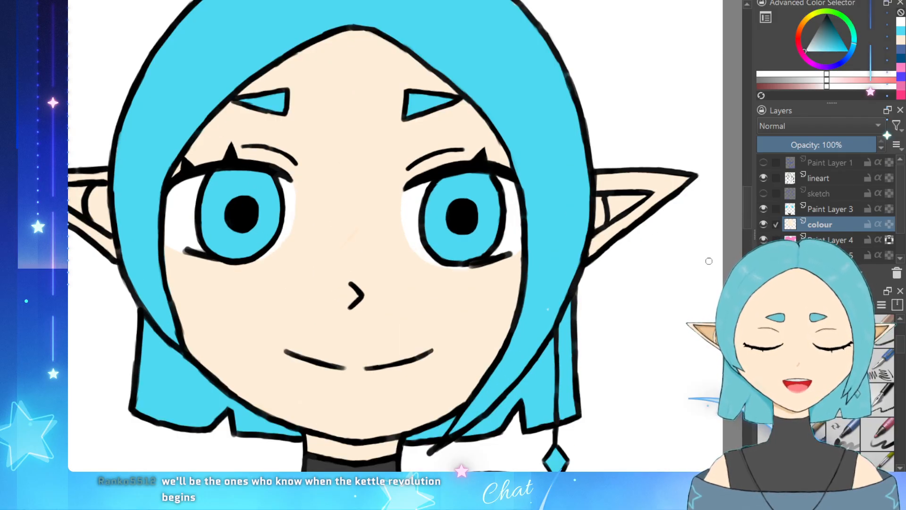
pyautogui.scroll(-2, 698, 261)
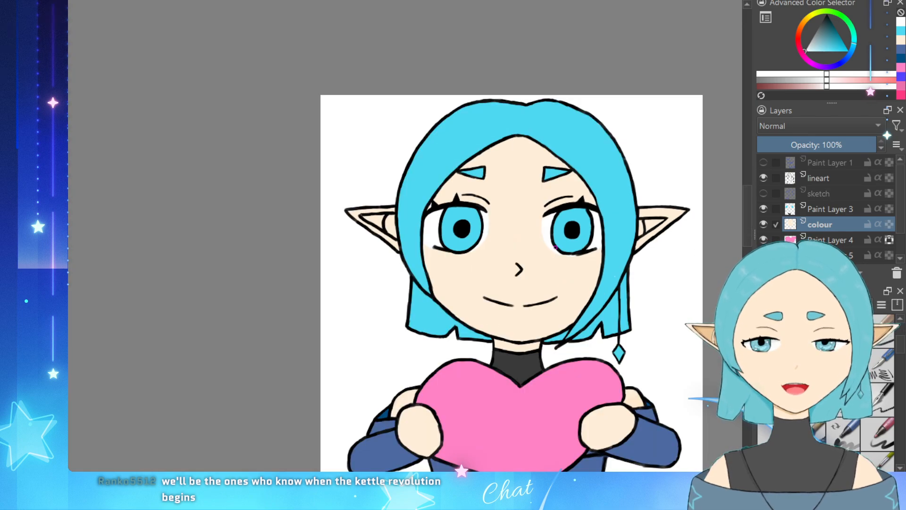
pyautogui.scroll(2, 553, 243)
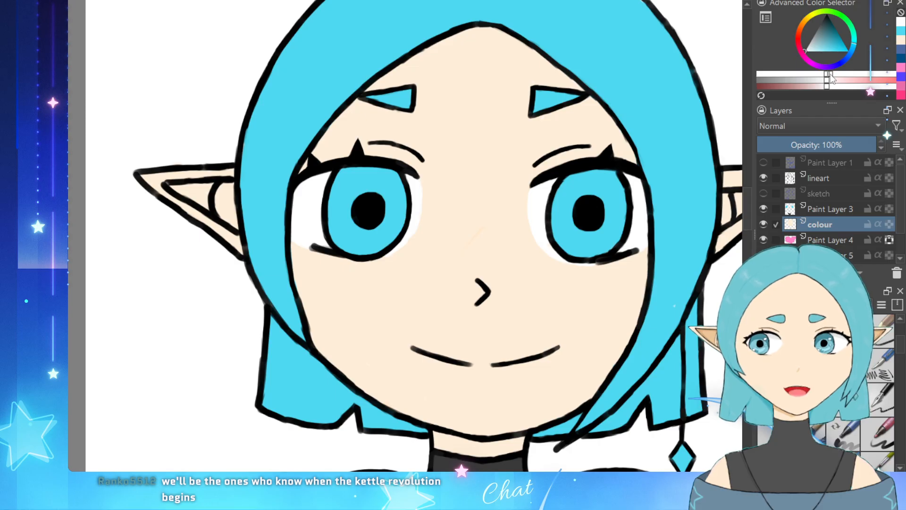
pyautogui.click(514, 147)
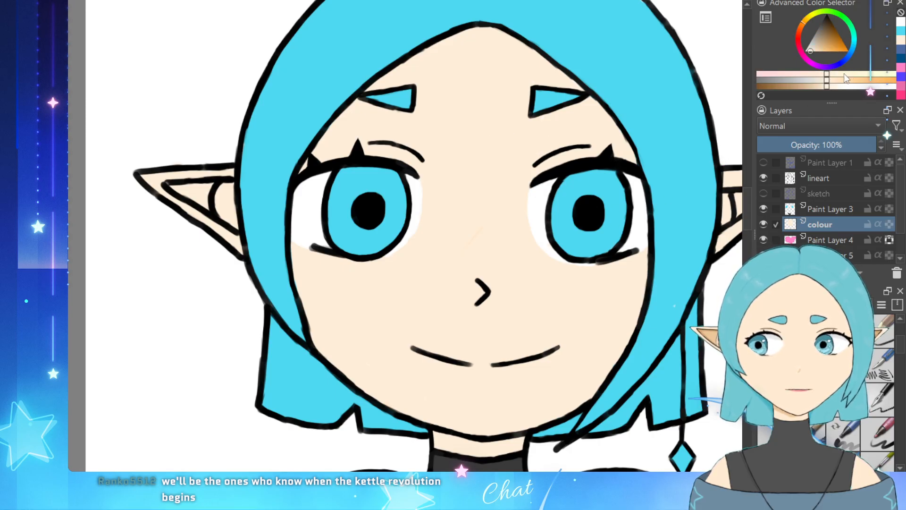
pyautogui.click(838, 86)
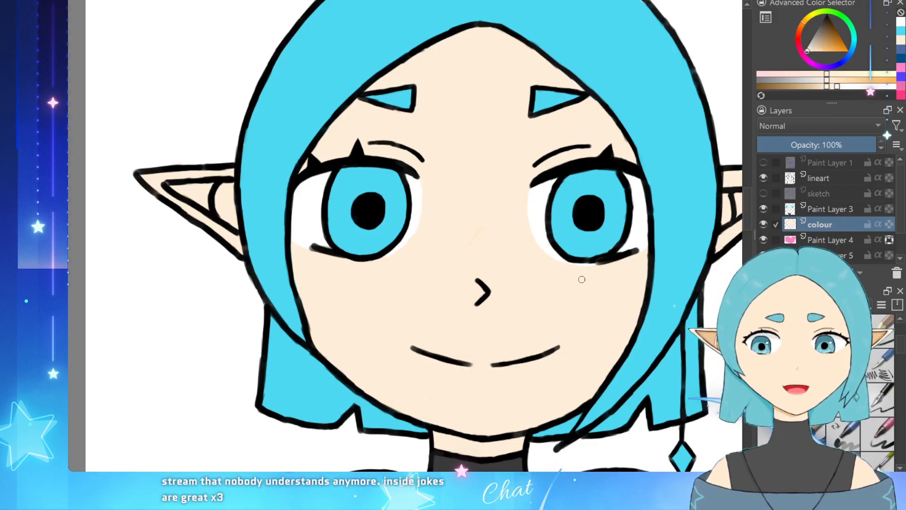
pyautogui.scroll(-5, 495, 266)
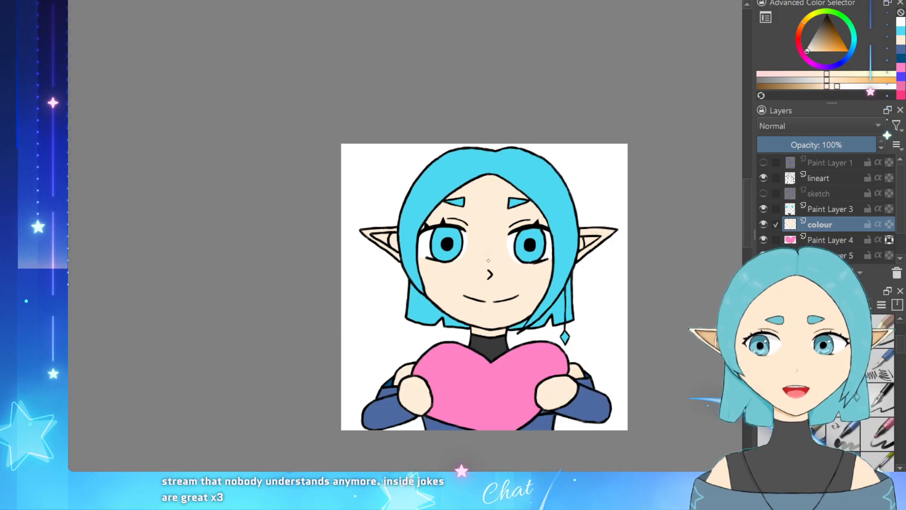
pyautogui.scroll(3, 449, 326)
pyautogui.scroll(3, 548, 332)
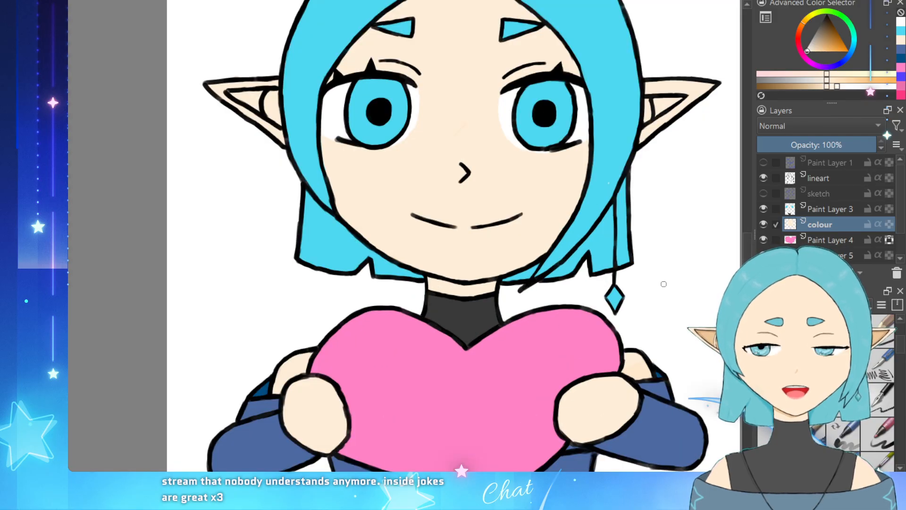
pyautogui.scroll(-3, 548, 332)
pyautogui.scroll(3, 561, 274)
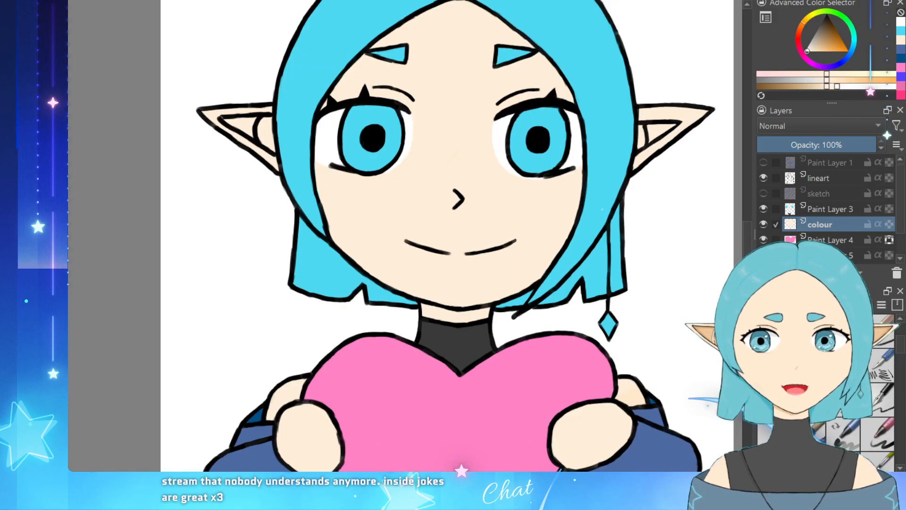
# Step: Add a new paint layer directly beneath the lineart layer and choose white as the brush colour
pyautogui.click(837, 168)
pyautogui.click(842, 177)
pyautogui.scroll(-3, 610, 200)
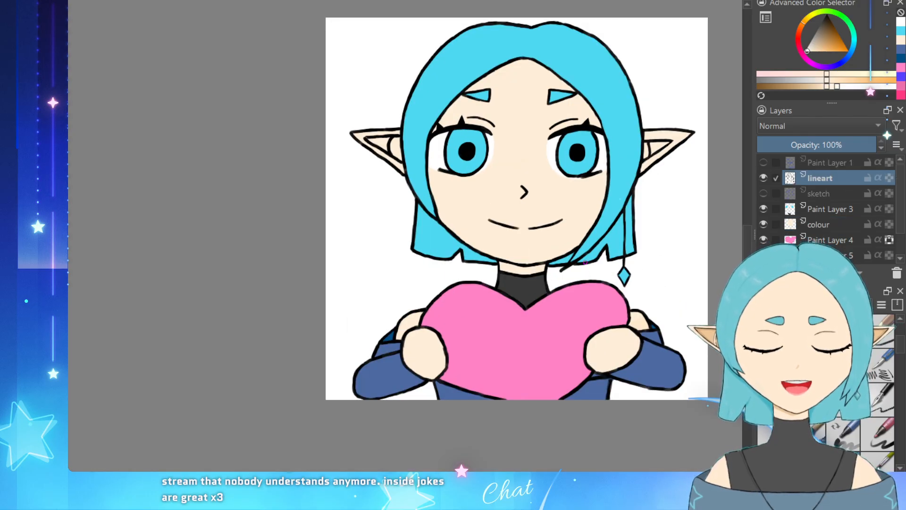
pyautogui.scroll(3, 577, 243)
pyautogui.press('Insert')
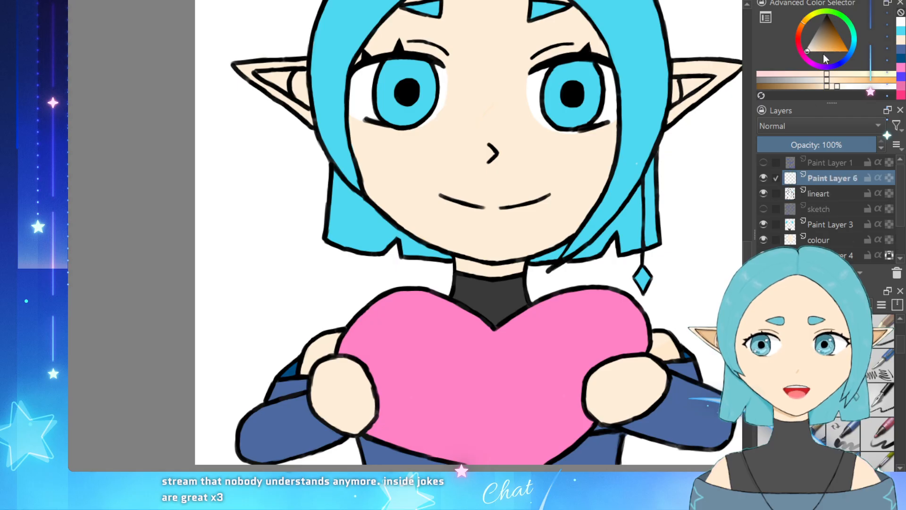
pyautogui.click(823, 54)
pyautogui.hotkey('ctrl', 'pagedown')
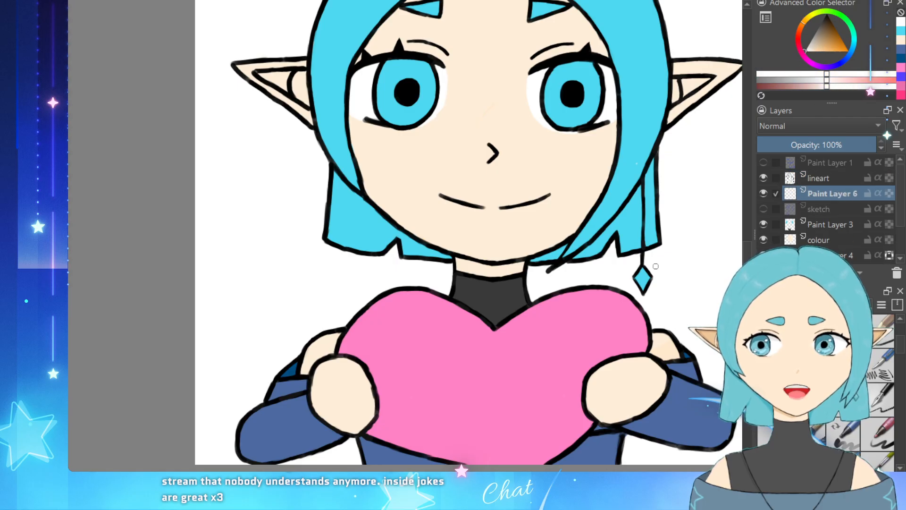
# Step: Try a white oval highlight touching the upper right of the pupil in each iris on the new layer
pyautogui.scroll(-3, 656, 266)
pyautogui.scroll(5, 441, 171)
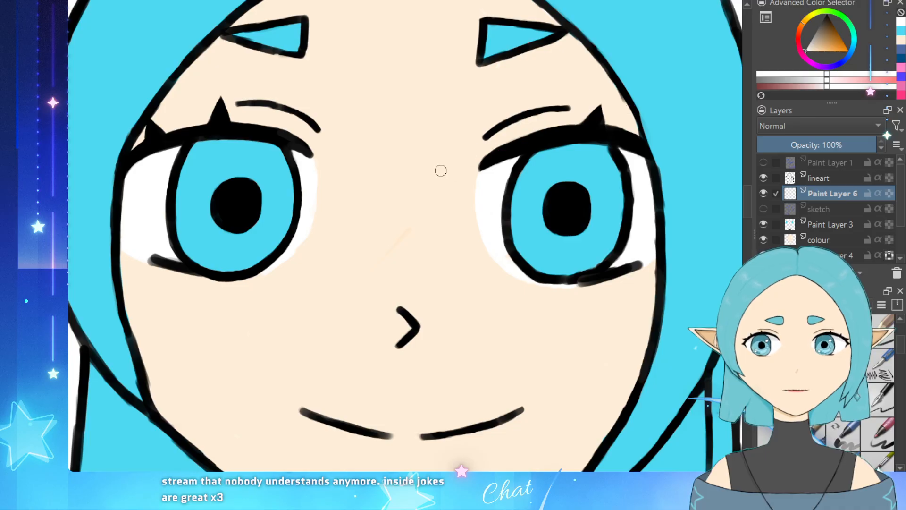
pyautogui.moveTo(600, 173)
pyautogui.mouseDown()
pyautogui.moveTo(588, 181)
pyautogui.moveTo(598, 181)
pyautogui.mouseUp()
pyautogui.hotkey('ctrl', 'z')
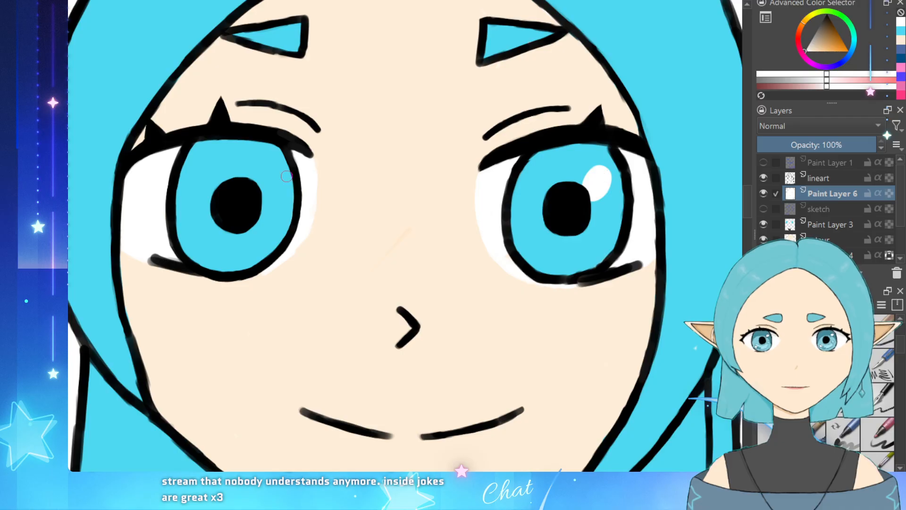
pyautogui.moveTo(281, 170)
pyautogui.mouseDown()
pyautogui.moveTo(267, 191)
pyautogui.moveTo(276, 183)
pyautogui.mouseUp()
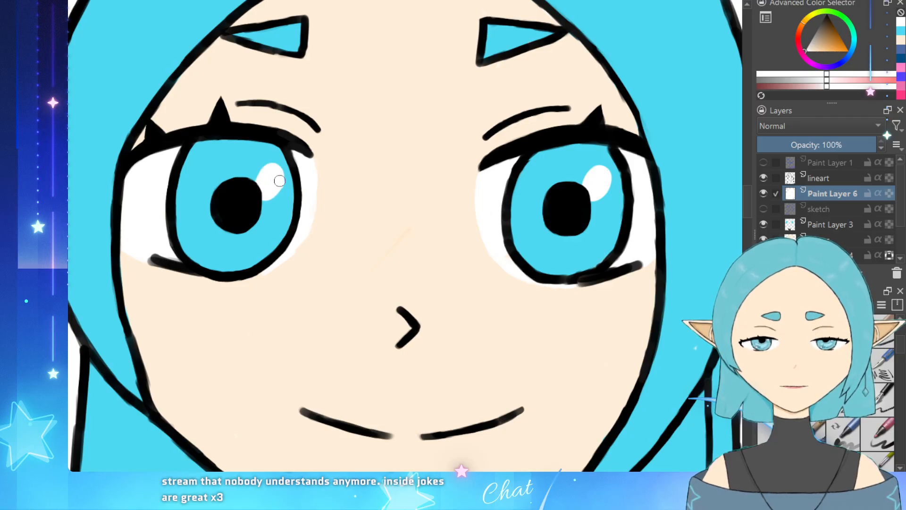
pyautogui.scroll(-3, 324, 157)
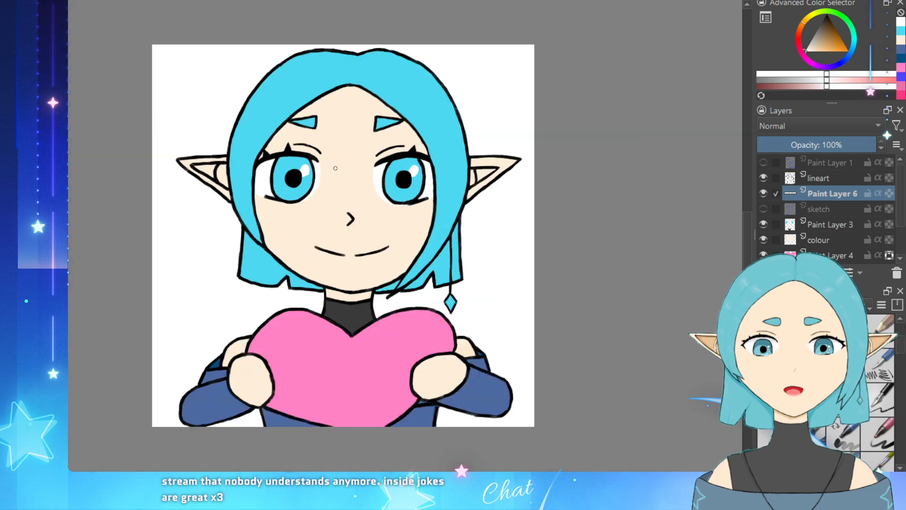
pyautogui.scroll(5, 324, 157)
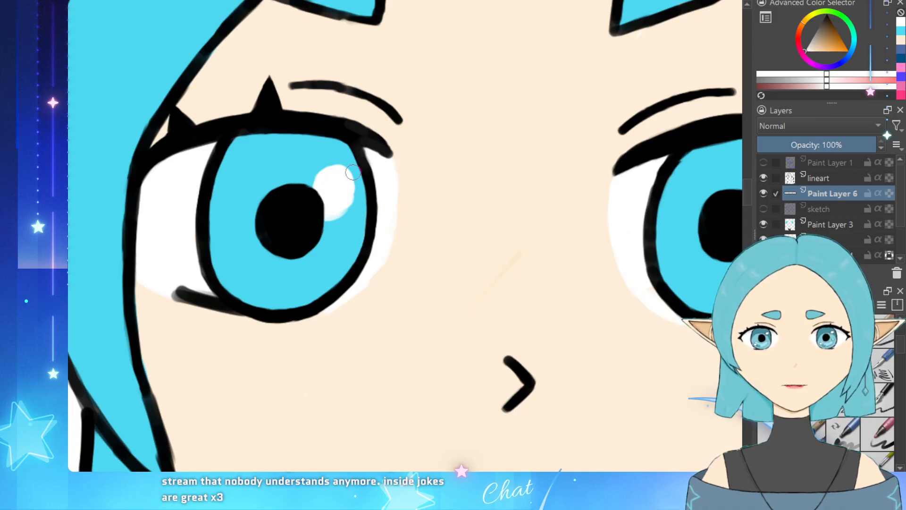
pyautogui.scroll(-5, 353, 173)
pyautogui.scroll(4, 556, 170)
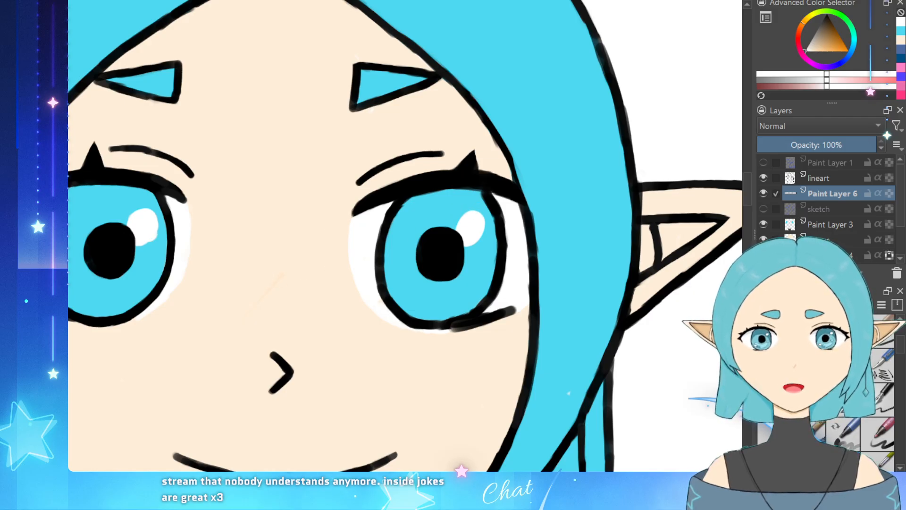
# Step: Undo the white highlights in both irises, keeping the new paint layer beneath the lineart layer
pyautogui.hotkey('ctrl', 'z')
pyautogui.hotkey('ctrl', 'z')
pyautogui.hotkey('ctrl', 'z')
pyautogui.hotkey('ctrl', 'z')
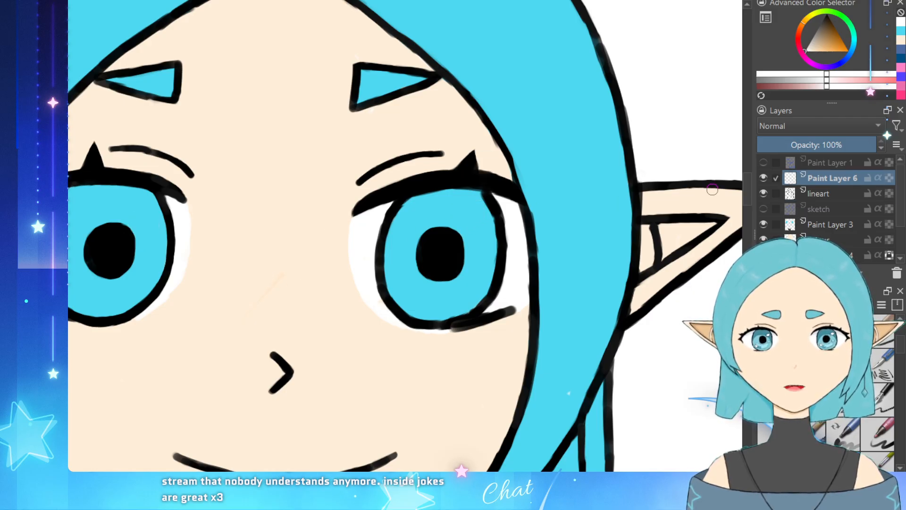
pyautogui.hotkey('ctrl', 'shift', 'z')
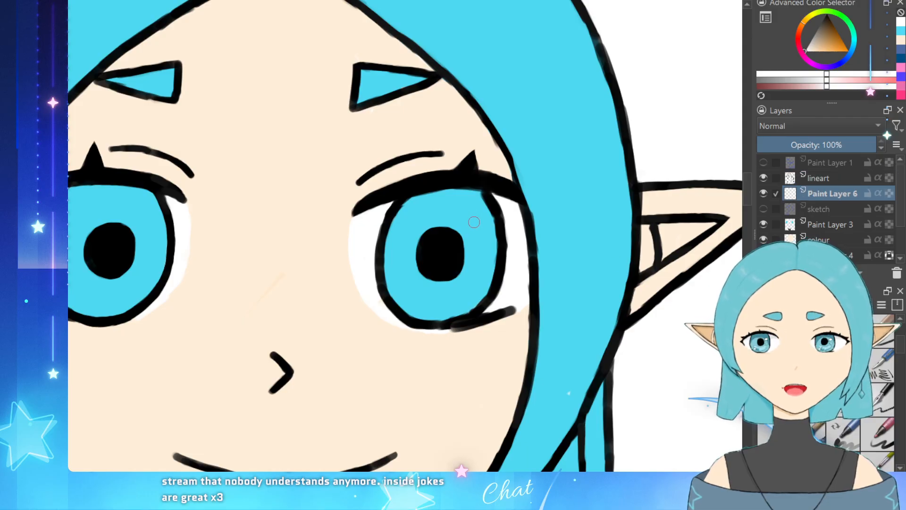
# Step: Paint a small white oval highlight in the upper right of each iris, clear of the pupil
pyautogui.moveTo(471, 220); pyautogui.dragTo(481, 217)
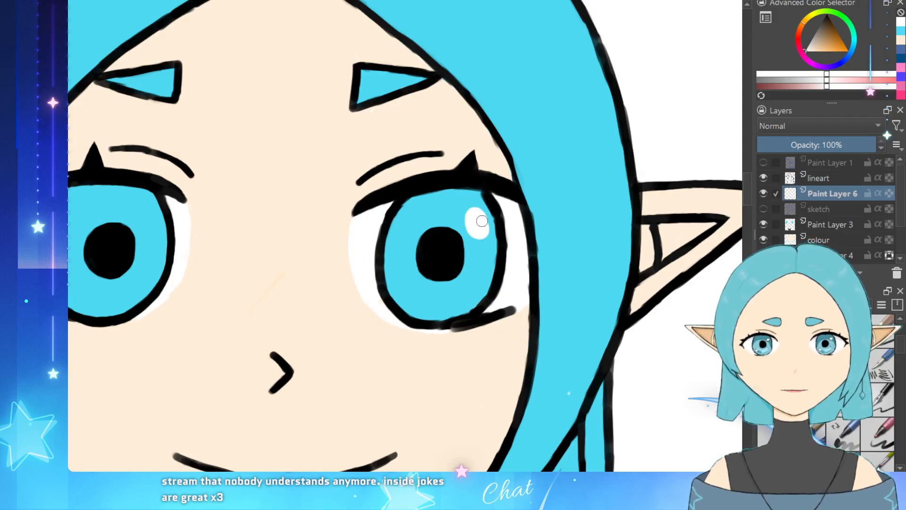
pyautogui.moveTo(140, 217)
pyautogui.mouseDown()
pyautogui.moveTo(147, 228)
pyautogui.moveTo(151, 216)
pyautogui.mouseUp()
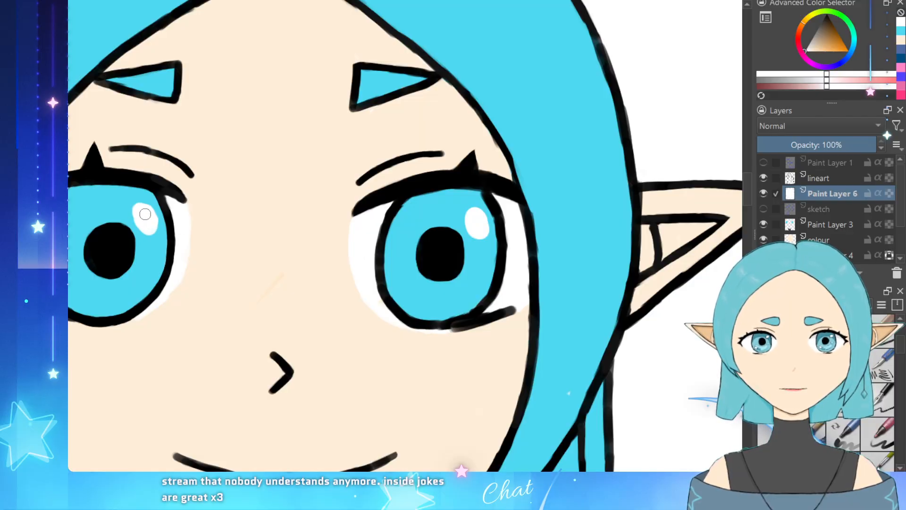
pyautogui.scroll(-5, 157, 223)
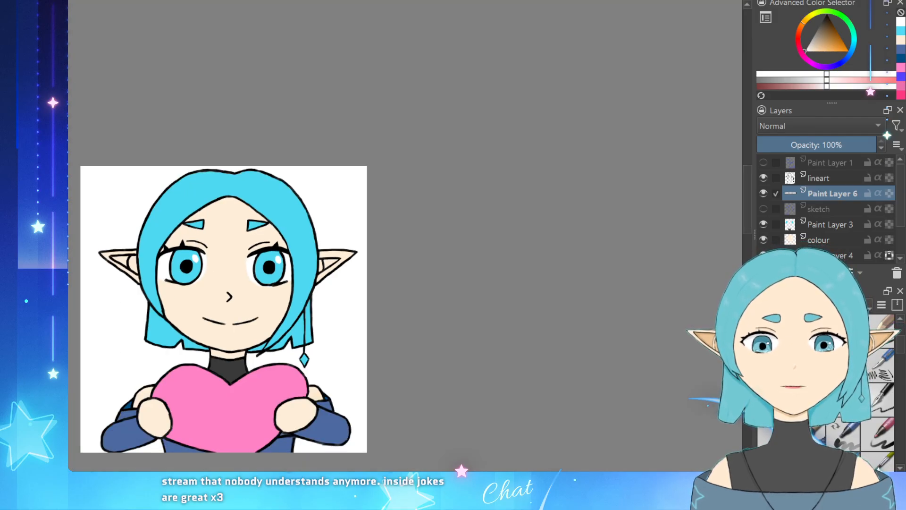
# Step: Sample the iris blue, shift it to a paler shade and fill a rounded reflection across the lower part of the left iris
pyautogui.scroll(5, 92, 356)
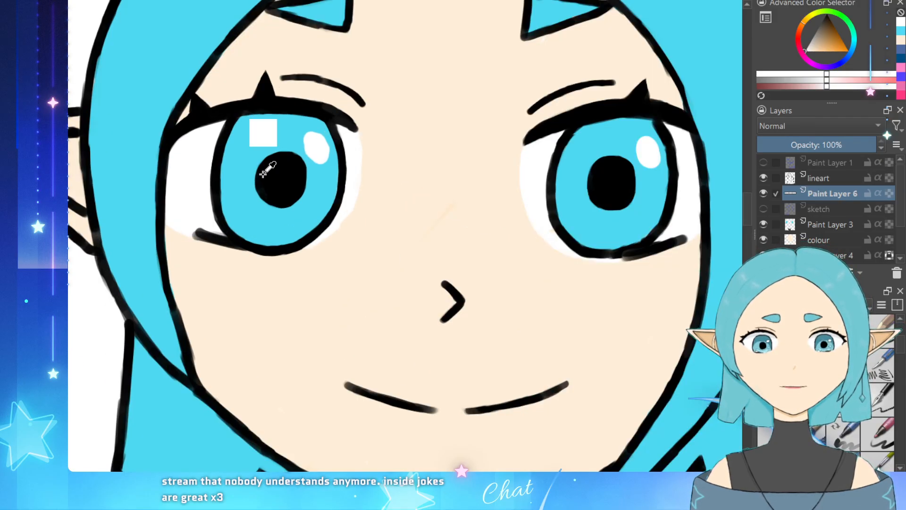
pyautogui.keyDown('ctrl'); pyautogui.click(242, 162); pyautogui.keyUp('ctrl')
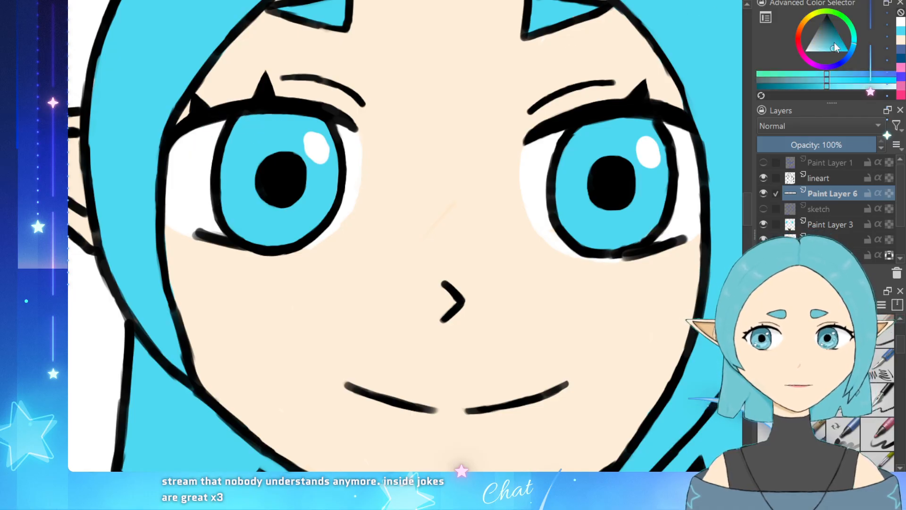
pyautogui.moveTo(834, 43); pyautogui.dragTo(797, 51)
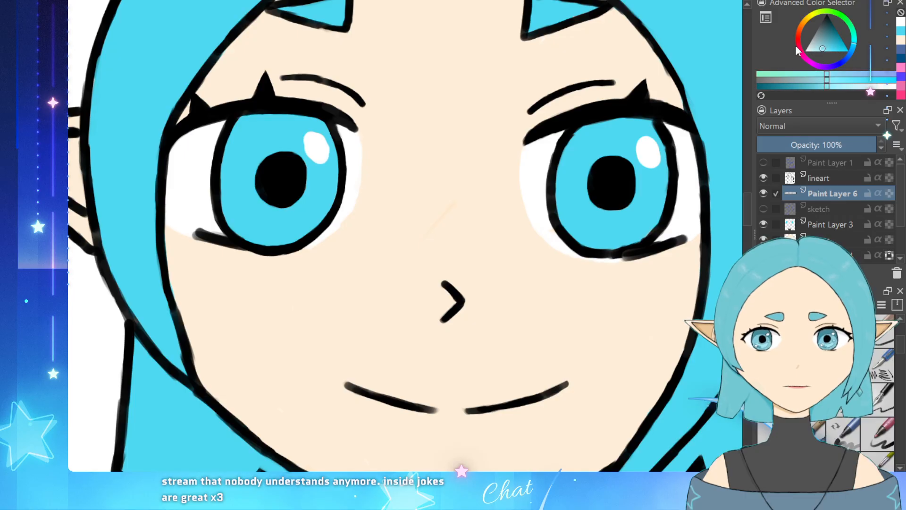
pyautogui.moveTo(230, 221)
pyautogui.mouseDown()
pyautogui.moveTo(264, 196)
pyautogui.moveTo(324, 208)
pyautogui.moveTo(279, 232)
pyautogui.moveTo(257, 219)
pyautogui.moveTo(265, 216)
pyautogui.moveTo(252, 240)
pyautogui.moveTo(289, 242)
pyautogui.mouseUp()
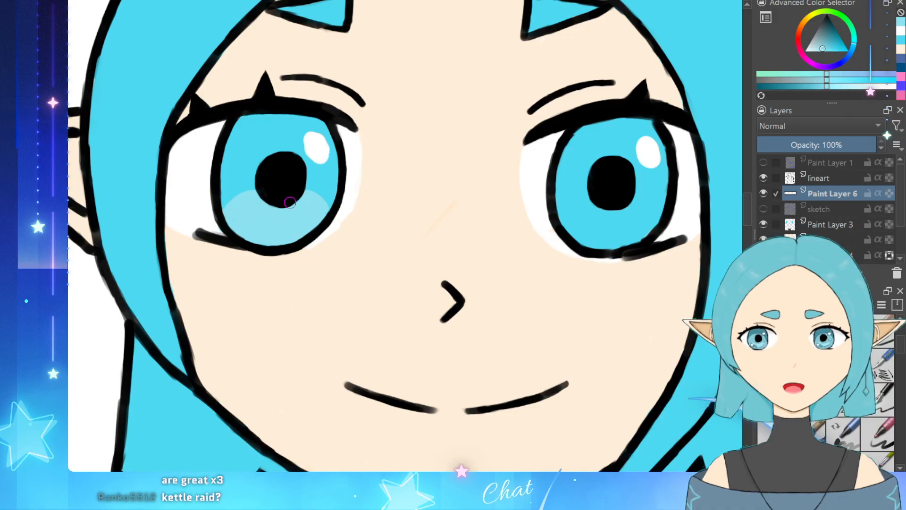
# Step: Fill a matching pale blue reflection across the lower part of the right iris down to its outline
pyautogui.moveTo(568, 219)
pyautogui.mouseDown()
pyautogui.moveTo(587, 198)
pyautogui.moveTo(628, 208)
pyautogui.mouseUp()
pyautogui.moveTo(646, 202)
pyautogui.mouseDown()
pyautogui.moveTo(584, 229)
pyautogui.moveTo(578, 215)
pyautogui.moveTo(579, 236)
pyautogui.moveTo(568, 230)
pyautogui.moveTo(604, 212)
pyautogui.mouseUp()
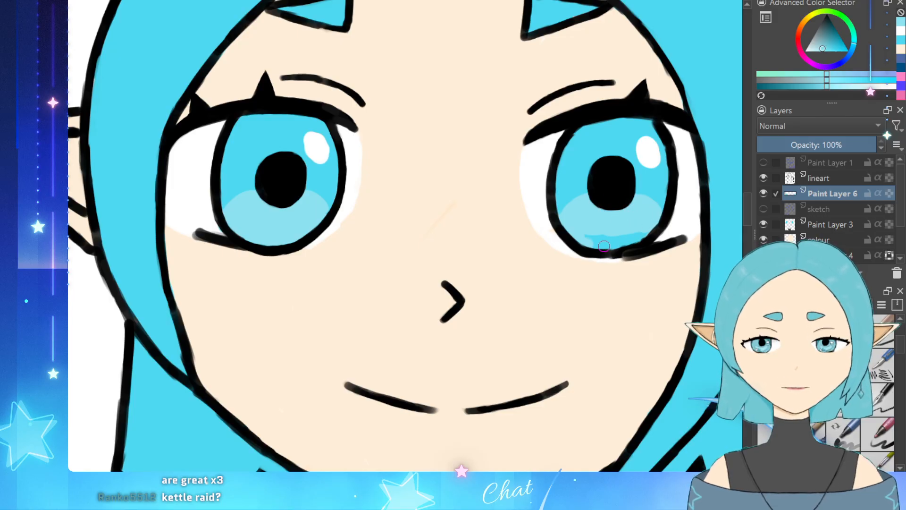
pyautogui.moveTo(610, 245)
pyautogui.mouseDown()
pyautogui.moveTo(593, 237)
pyautogui.moveTo(637, 237)
pyautogui.mouseUp()
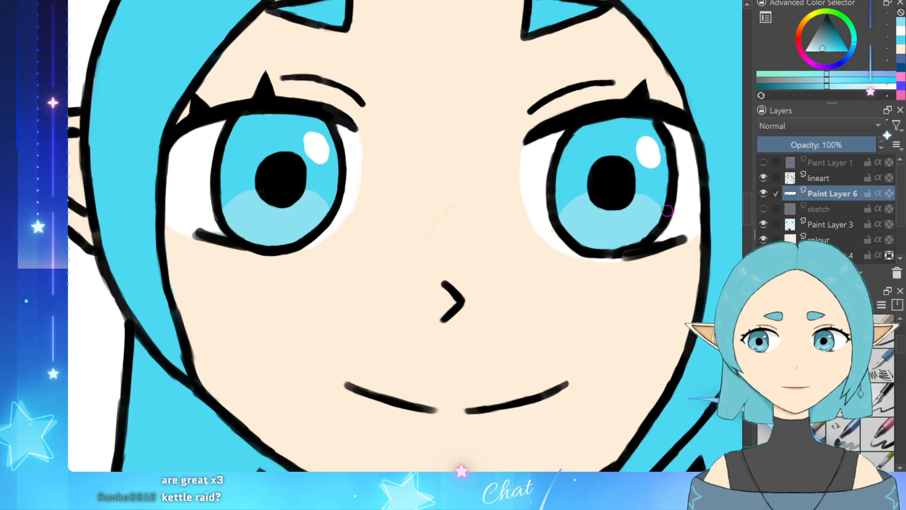
pyautogui.scroll(-3, 611, 240)
pyautogui.scroll(3, 616, 240)
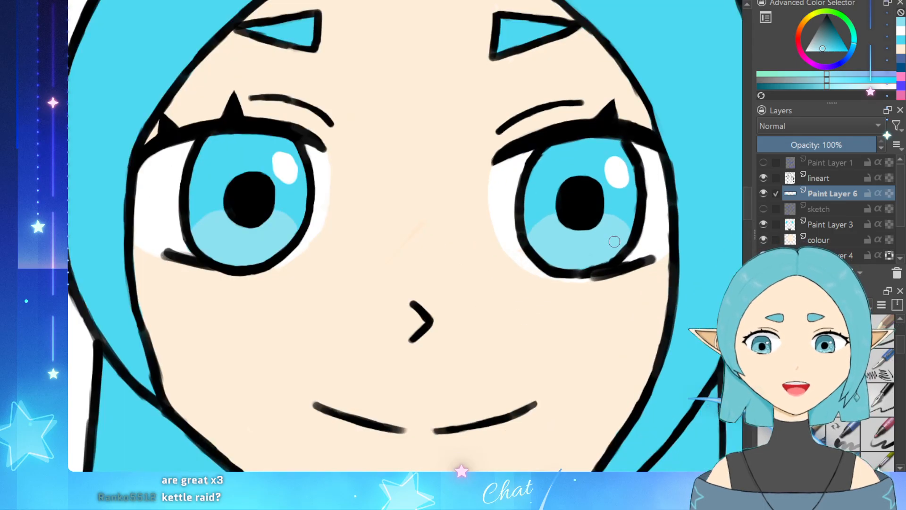
# Step: Choose a darker blue and paint a shadow along the upper edge and inner side of the left iris
pyautogui.moveTo(831, 35); pyautogui.dragTo(854, 43)
pyautogui.scroll(3, 400, 168)
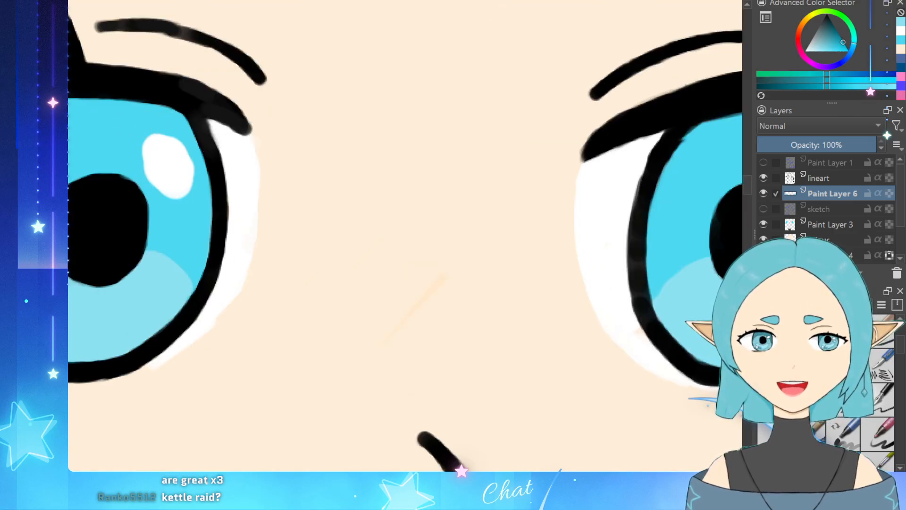
pyautogui.moveTo(89, 102)
pyautogui.mouseDown()
pyautogui.moveTo(74, 115)
pyautogui.moveTo(110, 97)
pyautogui.moveTo(103, 107)
pyautogui.moveTo(182, 121)
pyautogui.moveTo(208, 156)
pyautogui.moveTo(196, 142)
pyautogui.moveTo(210, 195)
pyautogui.moveTo(192, 282)
pyautogui.mouseUp()
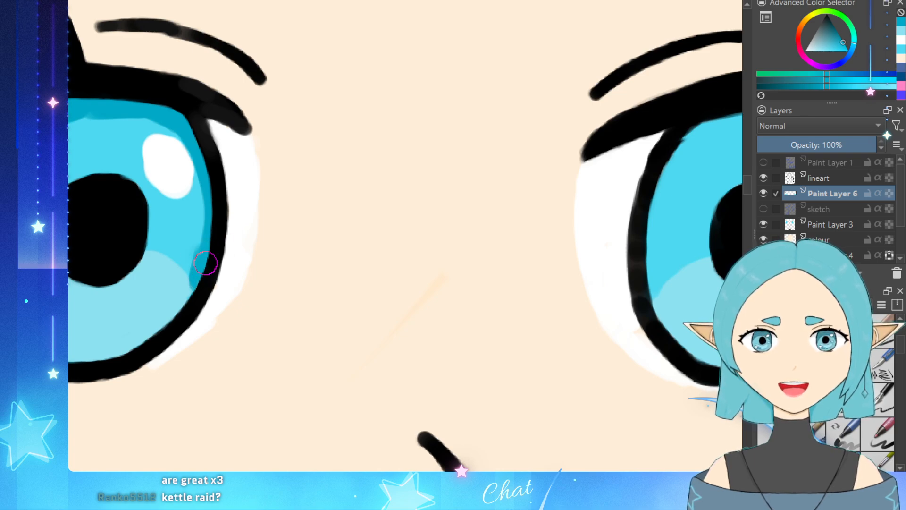
pyautogui.keyDown('ctrl'); pyautogui.click(206, 263); pyautogui.keyUp('ctrl')
# Step: Paint the same darker blue shadow around the upper edge and sides of the right iris and check both eyes
pyautogui.scroll(-5, 187, 250)
pyautogui.scroll(3, 286, 226)
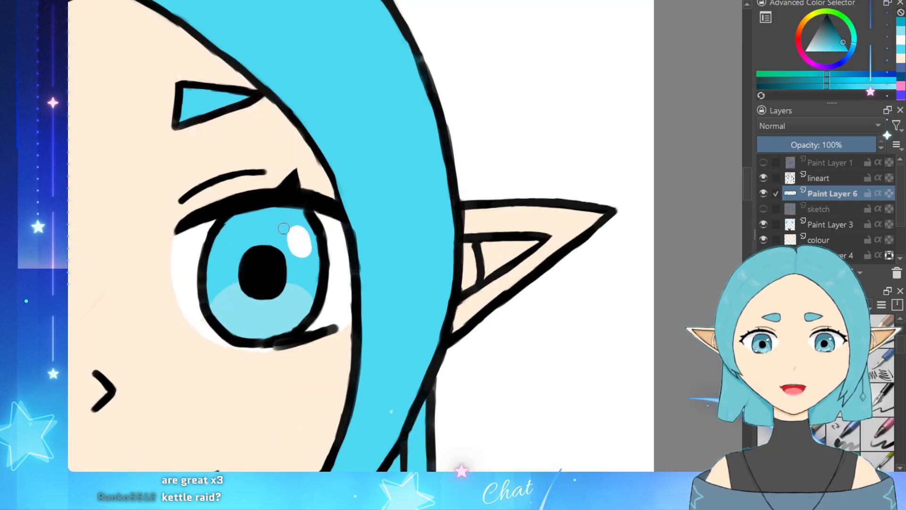
pyautogui.moveTo(210, 297)
pyautogui.mouseDown()
pyautogui.moveTo(216, 251)
pyautogui.moveTo(231, 223)
pyautogui.moveTo(265, 210)
pyautogui.moveTo(310, 232)
pyautogui.moveTo(318, 281)
pyautogui.mouseUp()
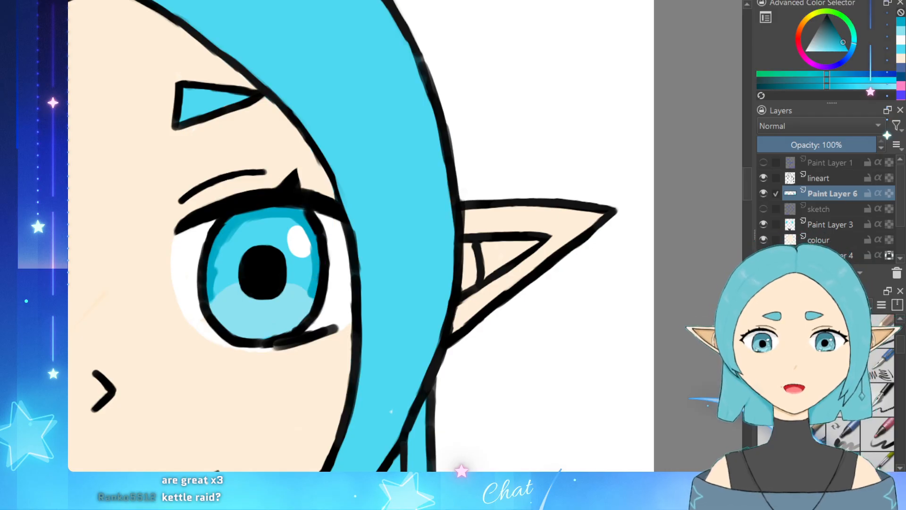
pyautogui.scroll(-5, 297, 245)
pyautogui.scroll(2, 176, 245)
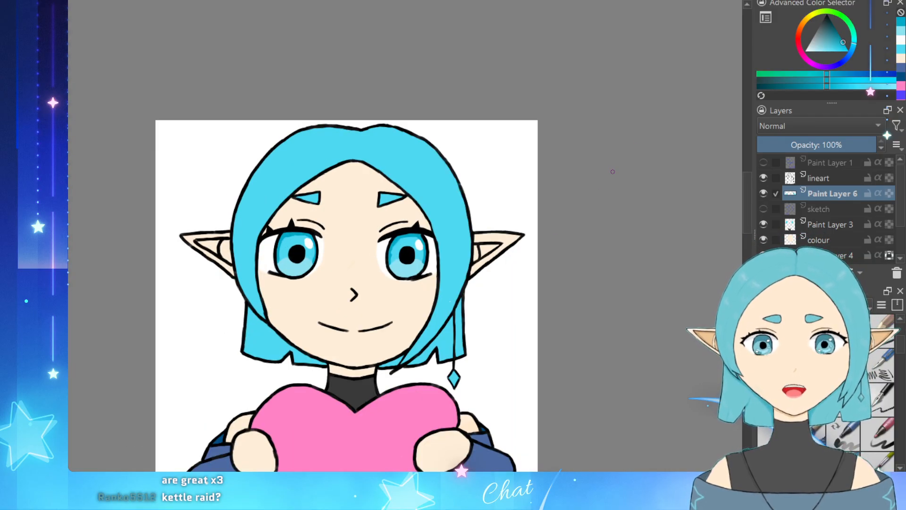
# Step: Hide and show the eye shading layer to compare the eyes with and without it
pyautogui.click(763, 193)
pyautogui.click(762, 193)
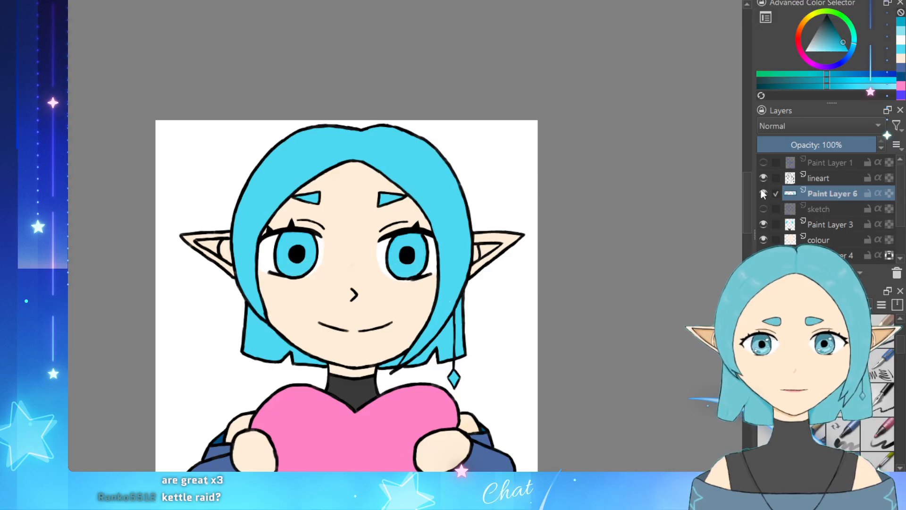
pyautogui.scroll(-1, 384, 285)
pyautogui.scroll(2, 367, 341)
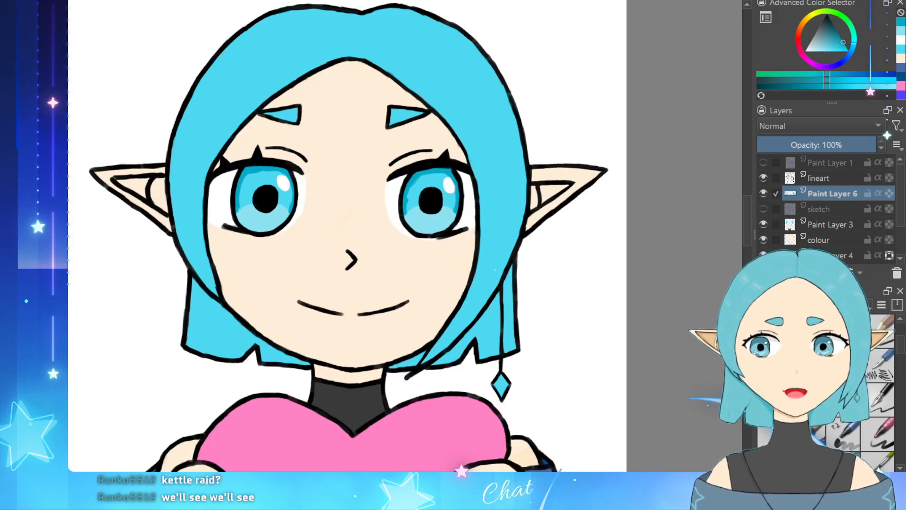
# Step: Sample the heart's pink, shift it to a paler shade and paint a small lower lip beneath the mouth line
pyautogui.keyDown('ctrl'); pyautogui.click(362, 458); pyautogui.keyUp('ctrl')
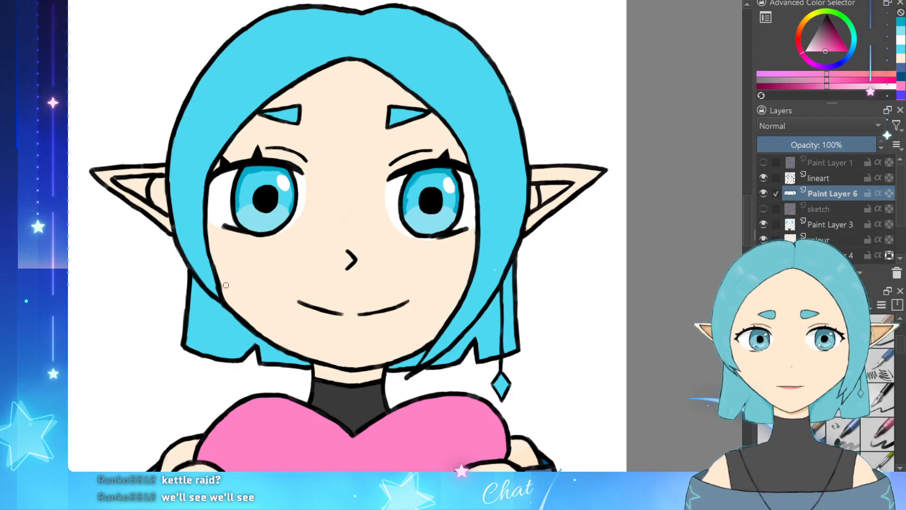
pyautogui.moveTo(334, 317); pyautogui.dragTo(332, 313)
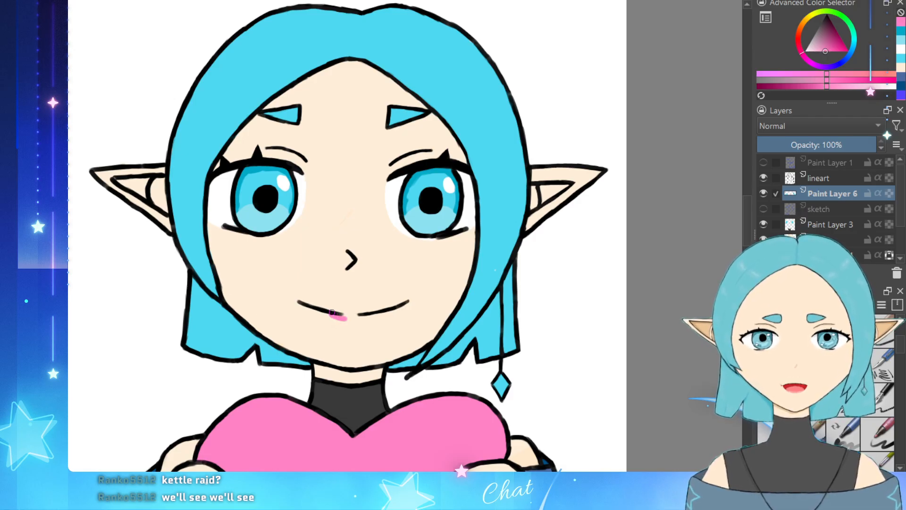
pyautogui.hotkey('ctrl', 'z')
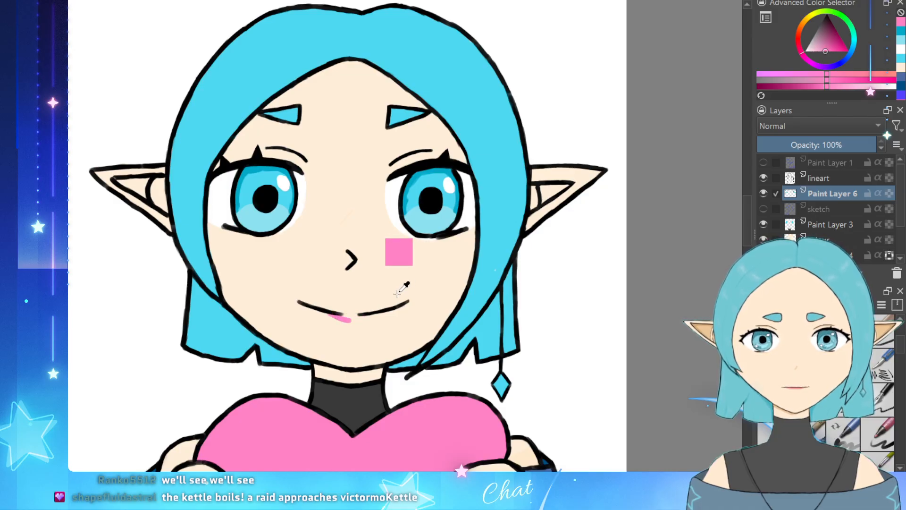
pyautogui.hotkey('ctrl', 'z')
pyautogui.moveTo(815, 49); pyautogui.dragTo(819, 51)
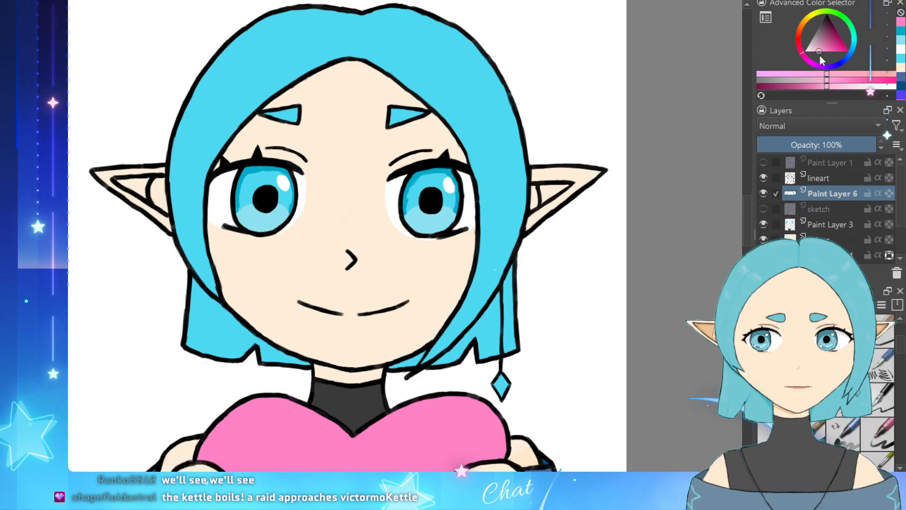
pyautogui.moveTo(337, 316); pyautogui.dragTo(346, 317)
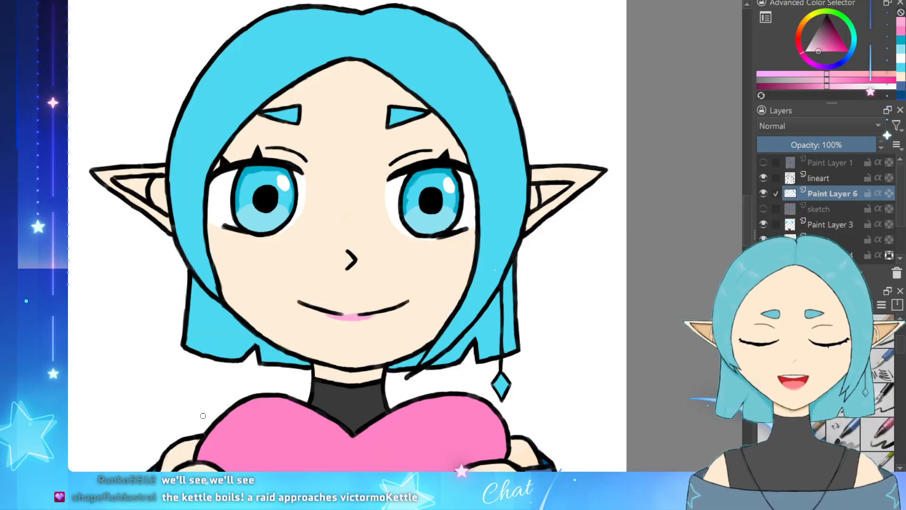
pyautogui.scroll(-2, 203, 415)
pyautogui.scroll(-1, 139, 431)
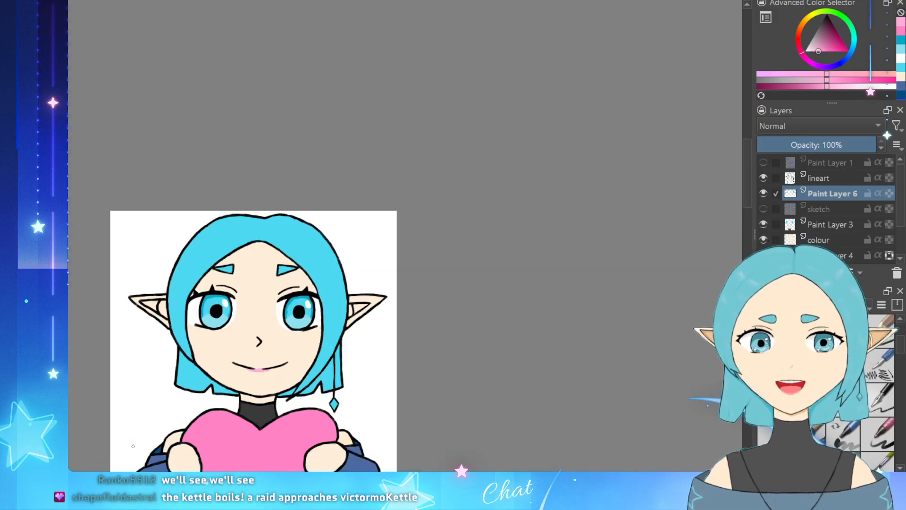
pyautogui.scroll(1, 133, 446)
pyautogui.scroll(-2, 133, 446)
pyautogui.scroll(3, 337, 390)
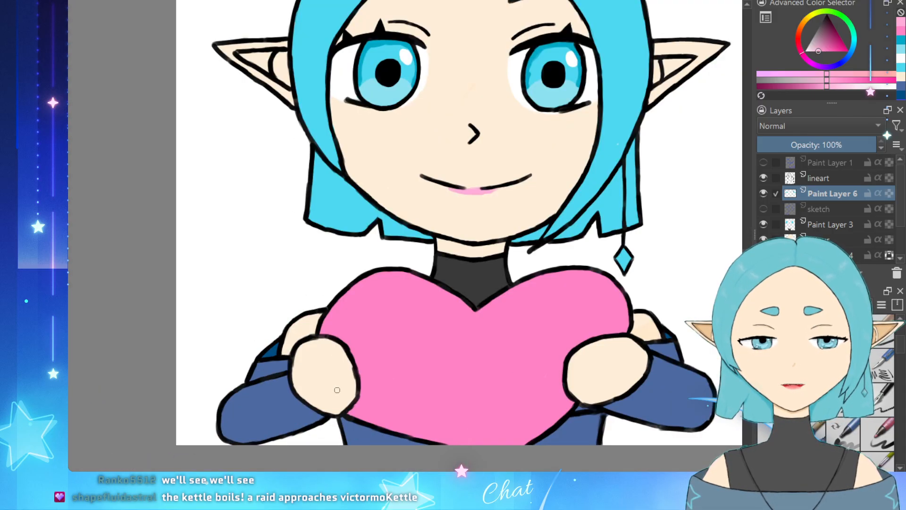
pyautogui.scroll(-2, 418, 331)
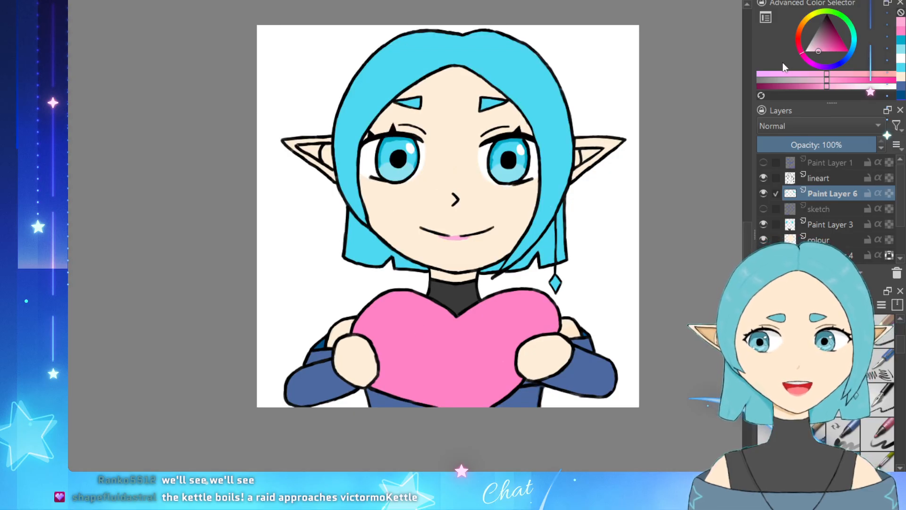
# Step: Choose white, paint two rounded highlights on the heart's right lobe and check the whole drawing
pyautogui.click(803, 51)
pyautogui.scroll(4, 653, 289)
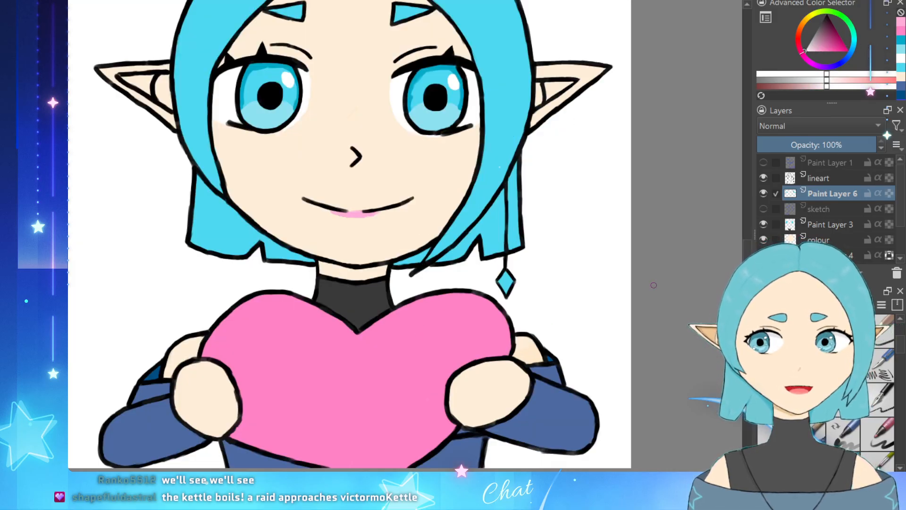
pyautogui.scroll(-3, 539, 283)
pyautogui.scroll(3, 501, 320)
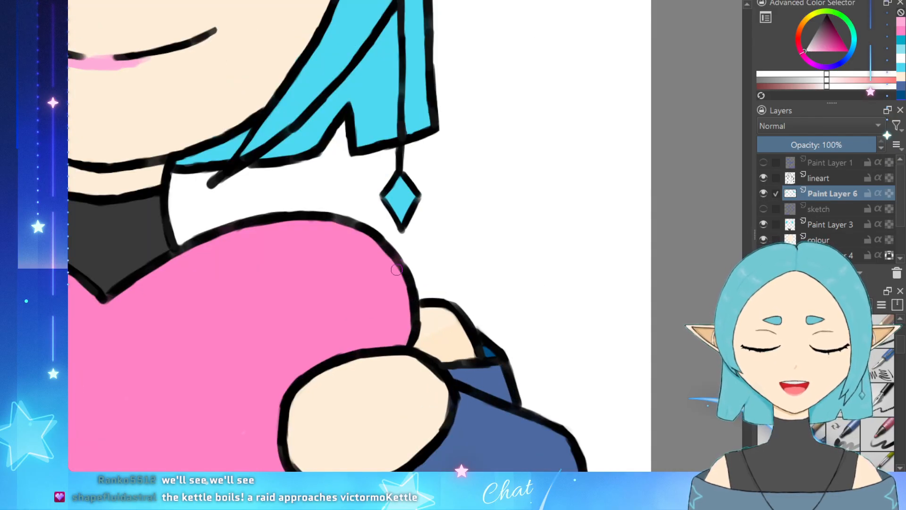
pyautogui.moveTo(336, 259); pyautogui.dragTo(378, 282)
pyautogui.hotkey('ctrl', 'z')
pyautogui.moveTo(340, 255); pyautogui.dragTo(351, 261)
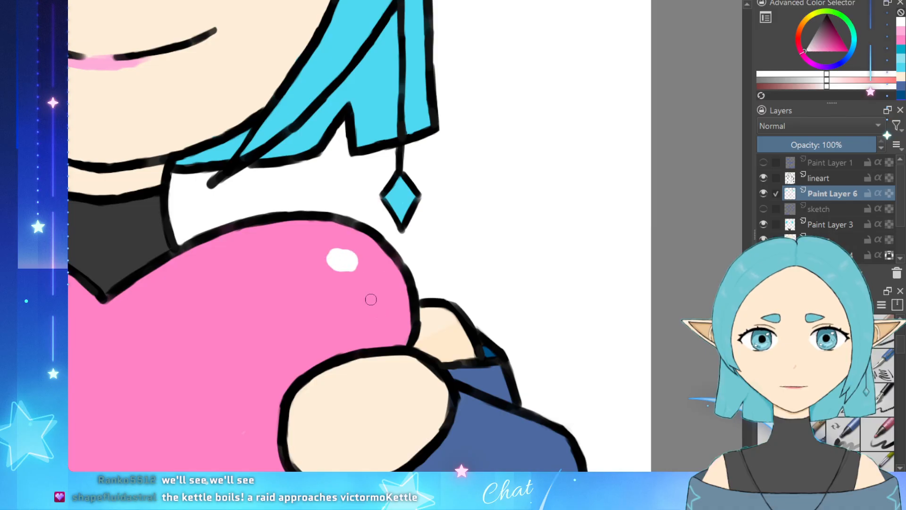
pyautogui.moveTo(370, 299)
pyautogui.mouseDown()
pyautogui.moveTo(370, 291)
pyautogui.moveTo(376, 312)
pyautogui.moveTo(381, 301)
pyautogui.mouseUp()
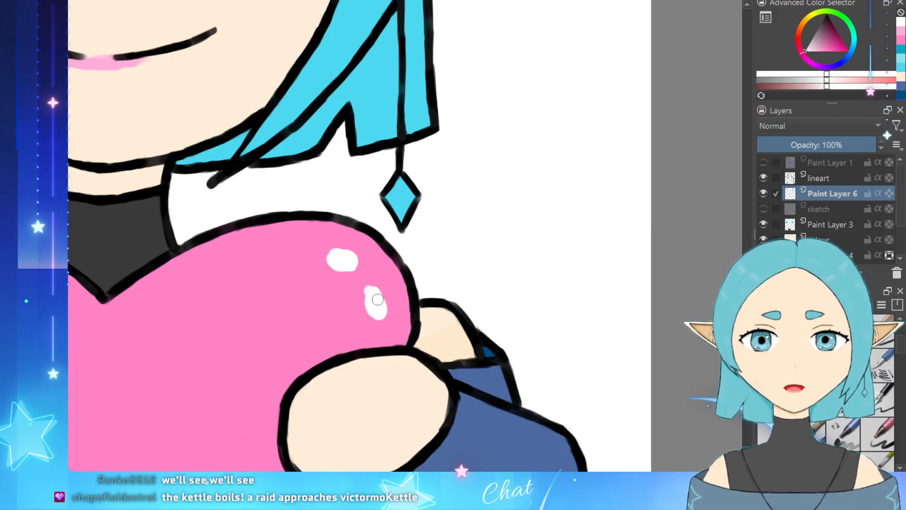
pyautogui.press('2')
pyautogui.scroll(4, 397, 322)
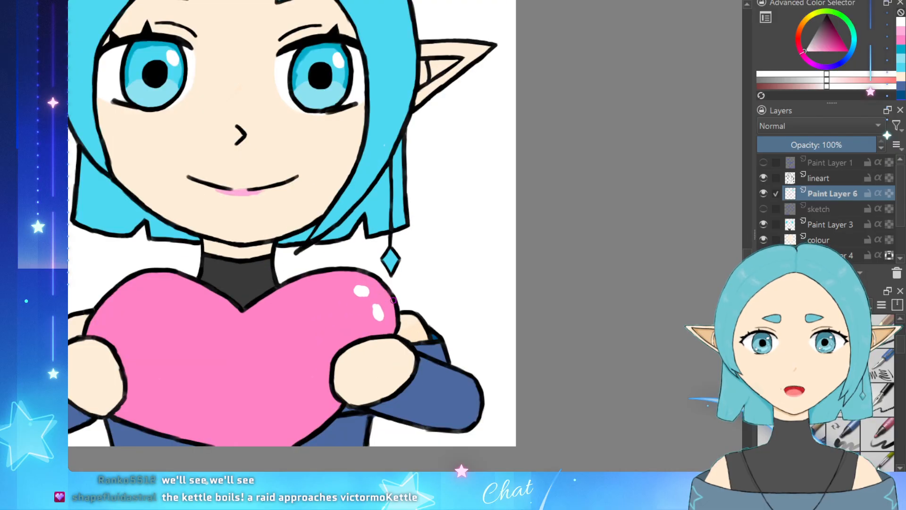
pyautogui.scroll(-4, 431, 237)
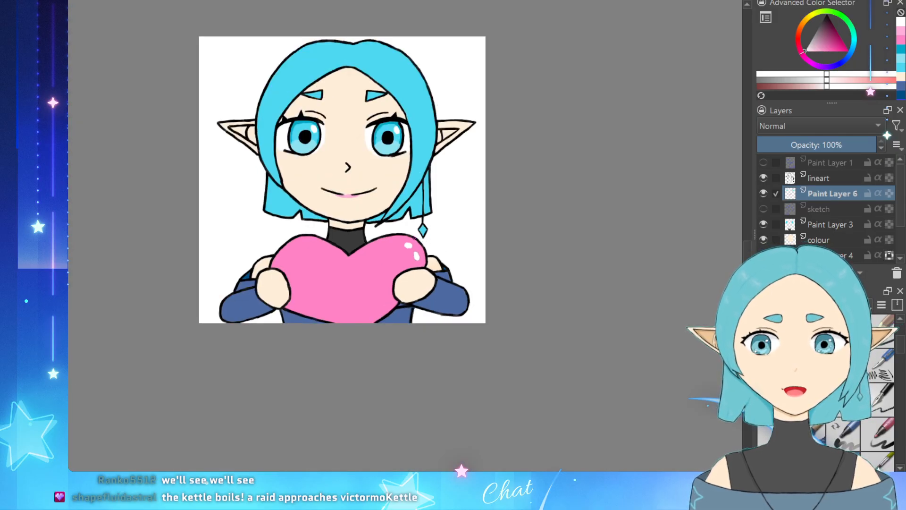
pyautogui.scroll(-2, 416, 231)
pyautogui.scroll(2, 451, 278)
pyautogui.scroll(1, 323, 57)
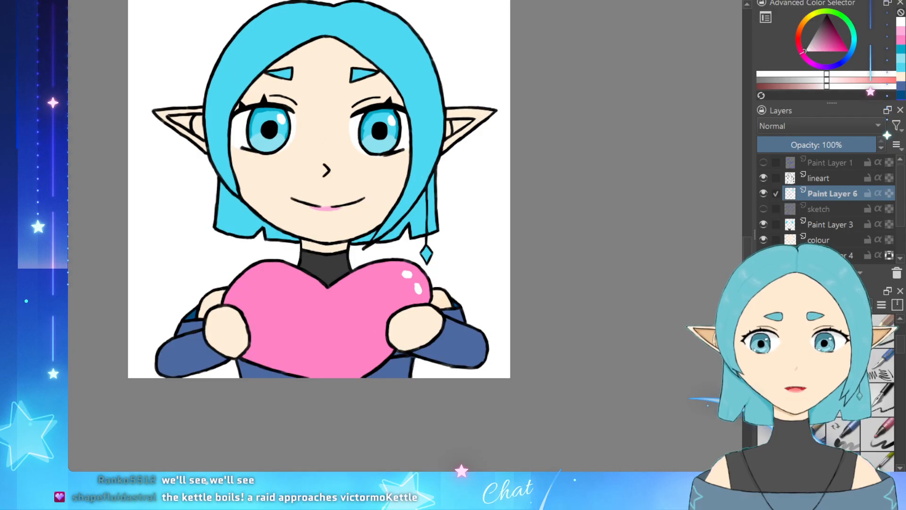
# Step: Sample the hair's cyan as the painting colour for the trim on the right sleeve fold
pyautogui.keyDown('ctrl'); pyautogui.click(438, 131); pyautogui.keyUp('ctrl')
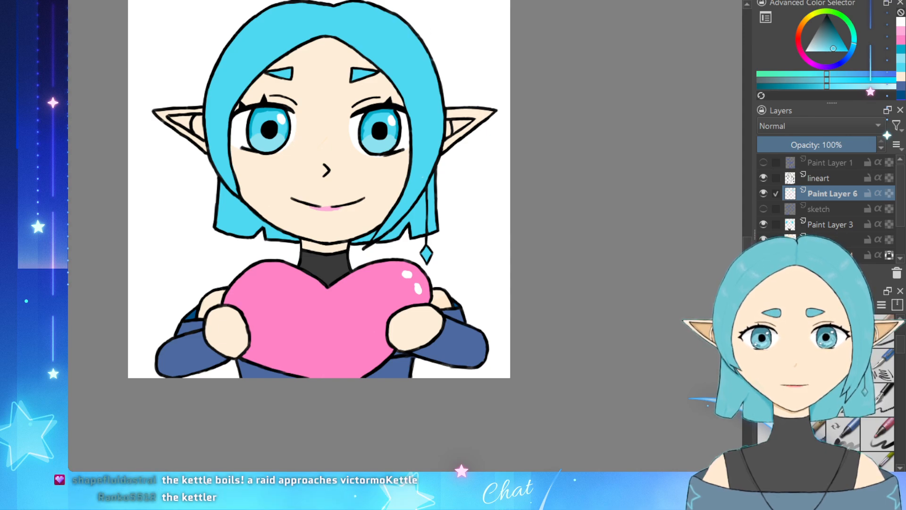
pyautogui.scroll(-1, 351, 218)
pyautogui.scroll(3, 466, 316)
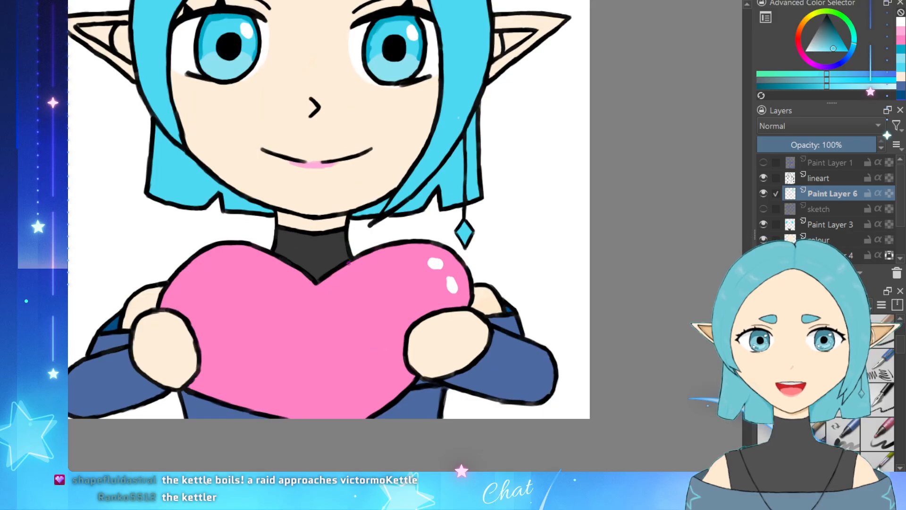
pyautogui.scroll(3, 680, 326)
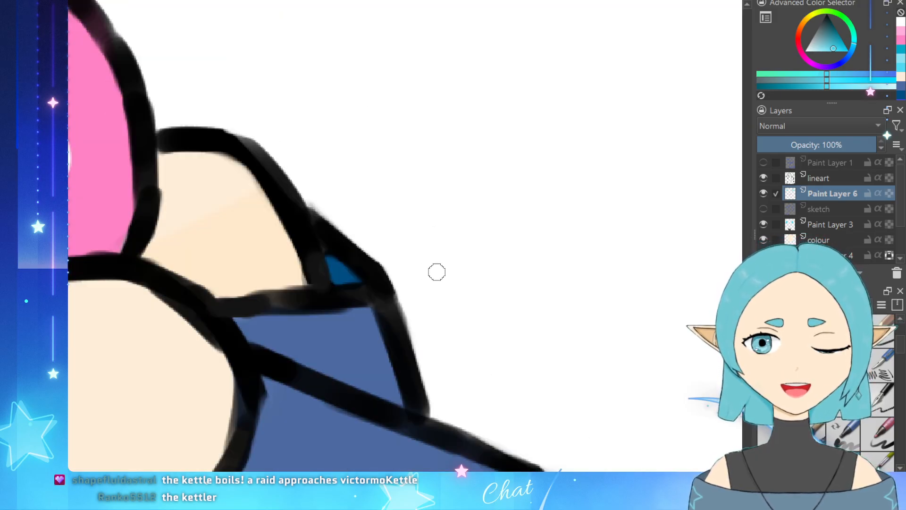
pyautogui.moveTo(387, 323)
pyautogui.mouseDown()
pyautogui.moveTo(349, 370)
pyautogui.moveTo(348, 379)
pyautogui.moveTo(376, 391)
pyautogui.mouseUp()
pyautogui.hotkey('ctrl', 'z')
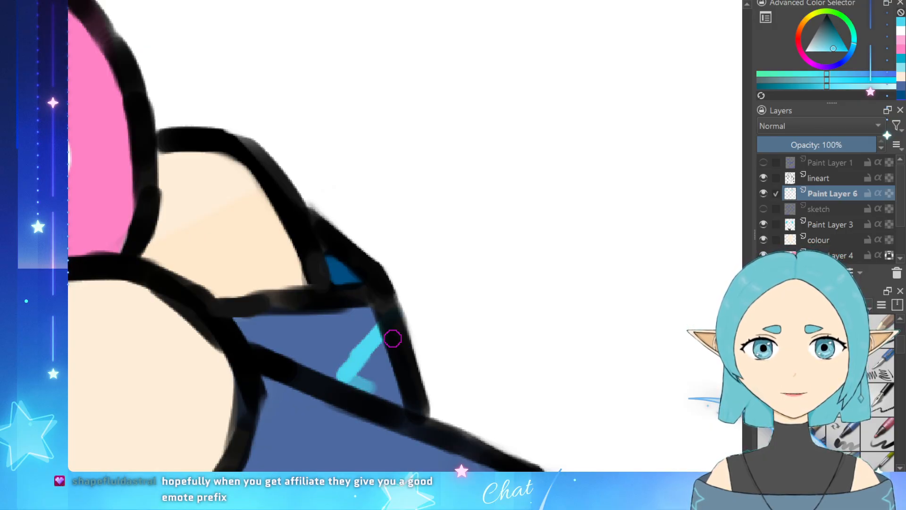
pyautogui.hotkey('ctrl', 'z')
pyautogui.hotkey('ctrl', 'z')
pyautogui.hotkey('ctrl', 'z')
pyautogui.hotkey('ctrl', 'z')
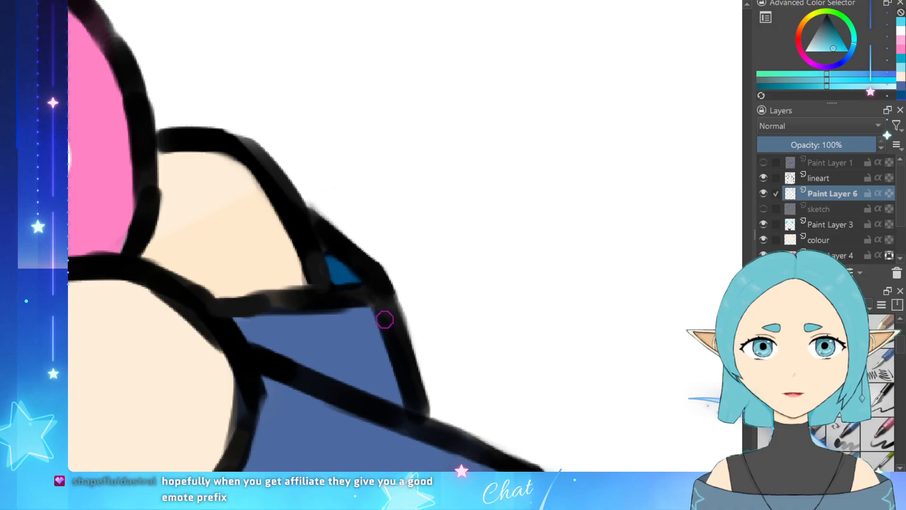
pyautogui.moveTo(374, 353)
pyautogui.mouseDown()
pyautogui.moveTo(381, 331)
pyautogui.moveTo(357, 374)
pyautogui.moveTo(400, 403)
pyautogui.mouseUp()
pyautogui.hotkey('ctrl', 'z')
pyautogui.hotkey('ctrl', 'z')
pyautogui.hotkey('ctrl', 'z')
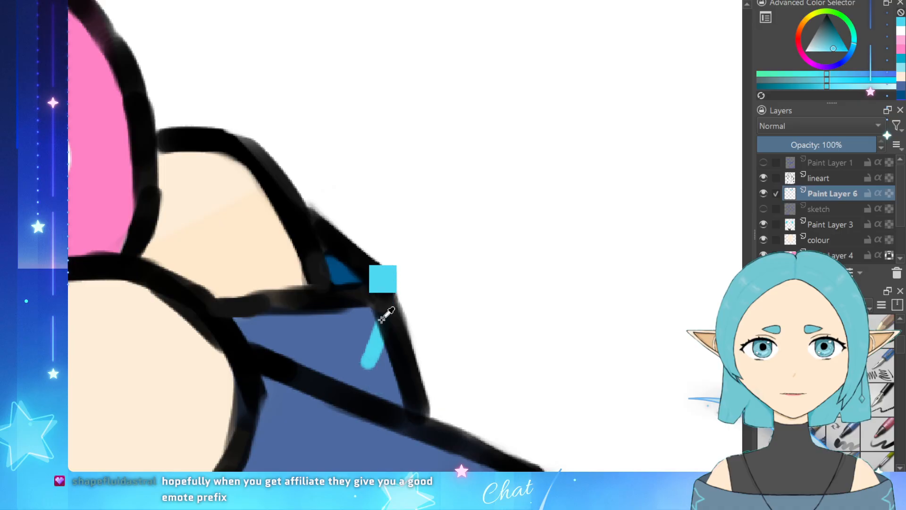
pyautogui.hotkey('ctrl', 'z')
pyautogui.hotkey('ctrl', 'z')
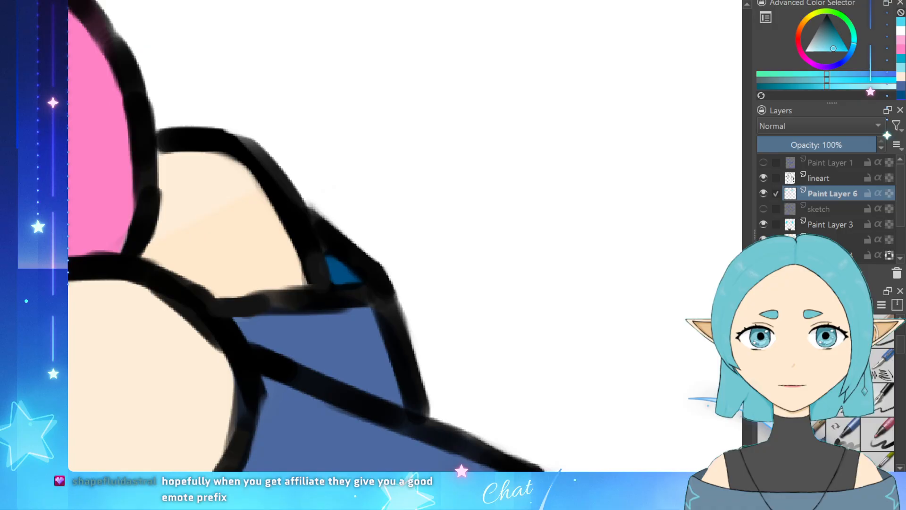
# Step: Paint a cyan zigzag trim along the outer edge of the right sleeve's upper fold, redoing its lower strokes
pyautogui.scroll(-2, 65, 210)
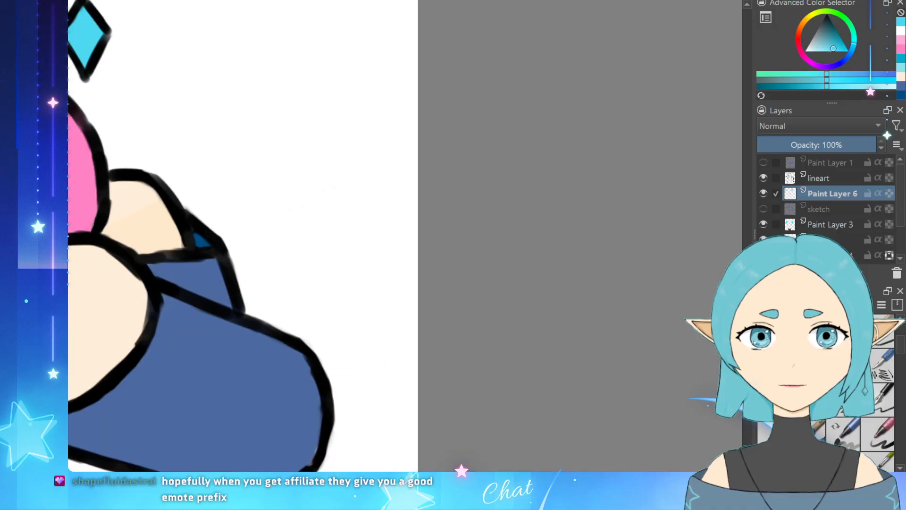
pyautogui.scroll(2, 221, 357)
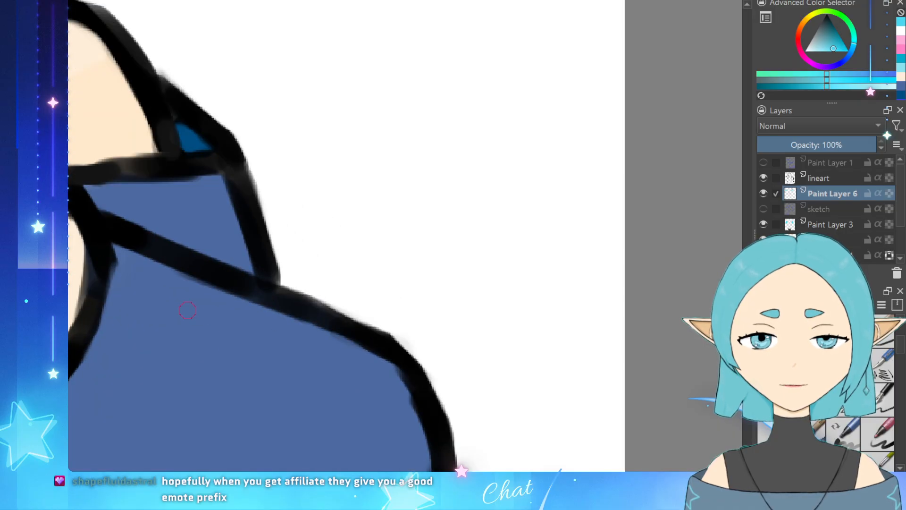
pyautogui.moveTo(232, 195)
pyautogui.mouseDown()
pyautogui.moveTo(212, 230)
pyautogui.moveTo(247, 263)
pyautogui.mouseUp()
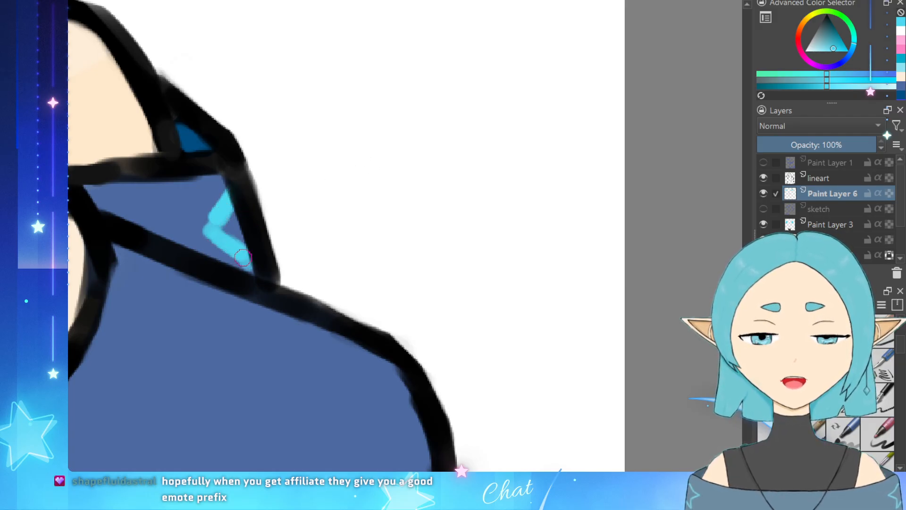
pyautogui.hotkey('ctrl', 'z')
pyautogui.hotkey('ctrl', 'z')
pyautogui.hotkey('ctrl', 'z')
pyautogui.hotkey('ctrl', 'z')
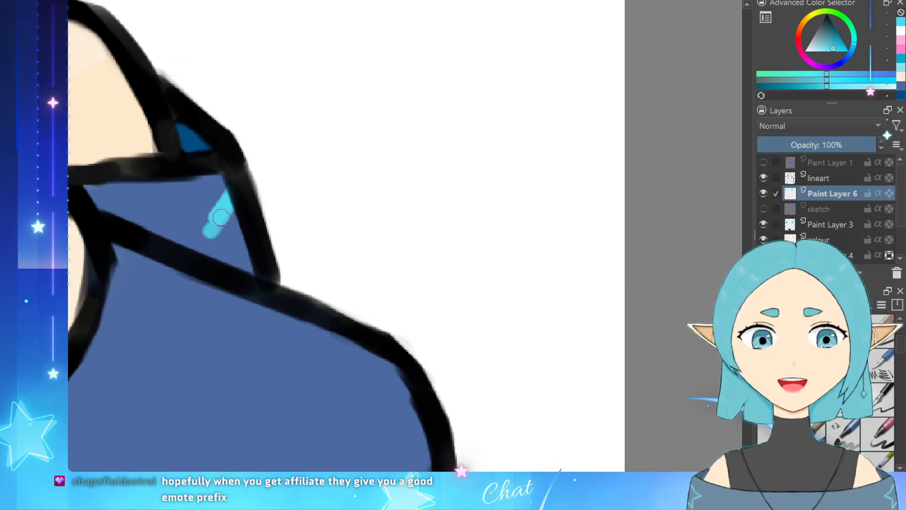
pyautogui.moveTo(220, 218)
pyautogui.mouseDown()
pyautogui.moveTo(215, 226)
pyautogui.moveTo(239, 267)
pyautogui.moveTo(244, 255)
pyautogui.mouseUp()
pyautogui.keyDown('ctrl'); pyautogui.click(213, 212); pyautogui.keyUp('ctrl')
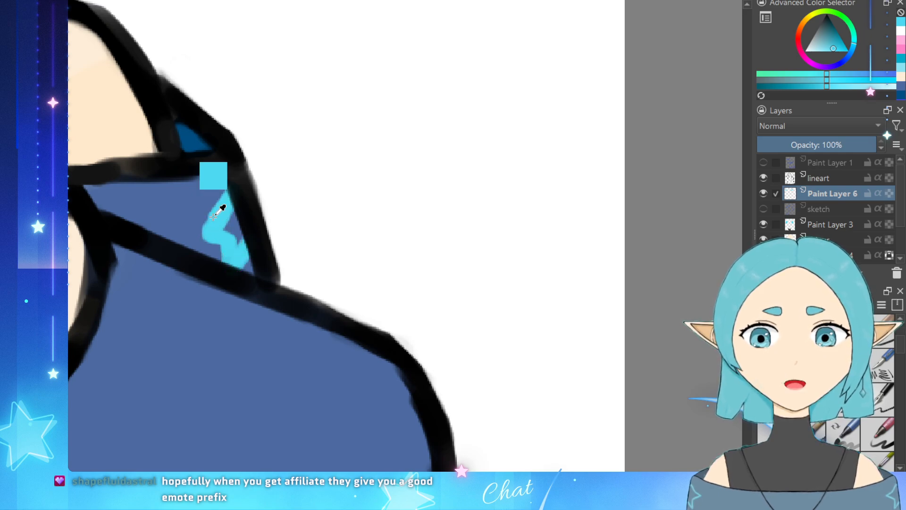
# Step: Paint a matching cyan zigzag trim along the outer edge of the left sleeve's upper fold
pyautogui.scroll(-7, 342, 252)
pyautogui.scroll(8, 107, 245)
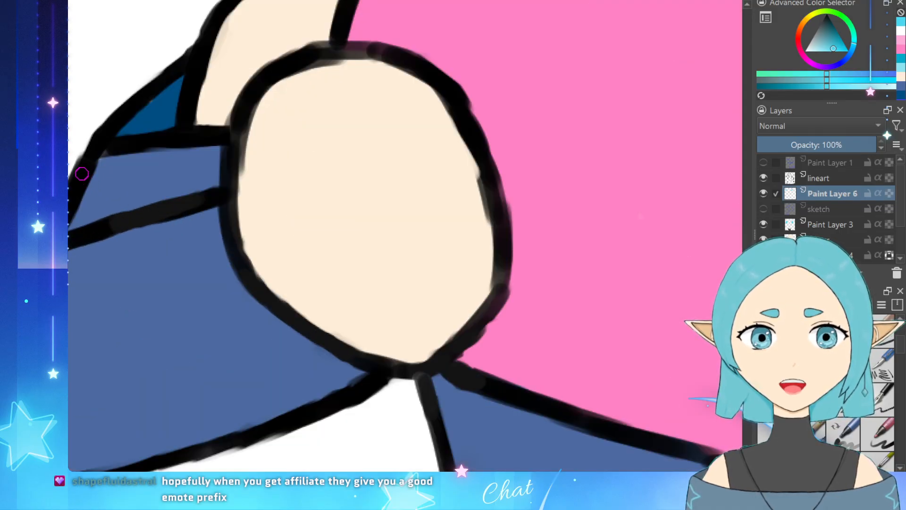
pyautogui.moveTo(97, 167)
pyautogui.mouseDown()
pyautogui.moveTo(106, 188)
pyautogui.moveTo(120, 183)
pyautogui.moveTo(99, 207)
pyautogui.moveTo(100, 223)
pyautogui.moveTo(75, 208)
pyautogui.moveTo(97, 223)
pyautogui.moveTo(80, 210)
pyautogui.mouseUp()
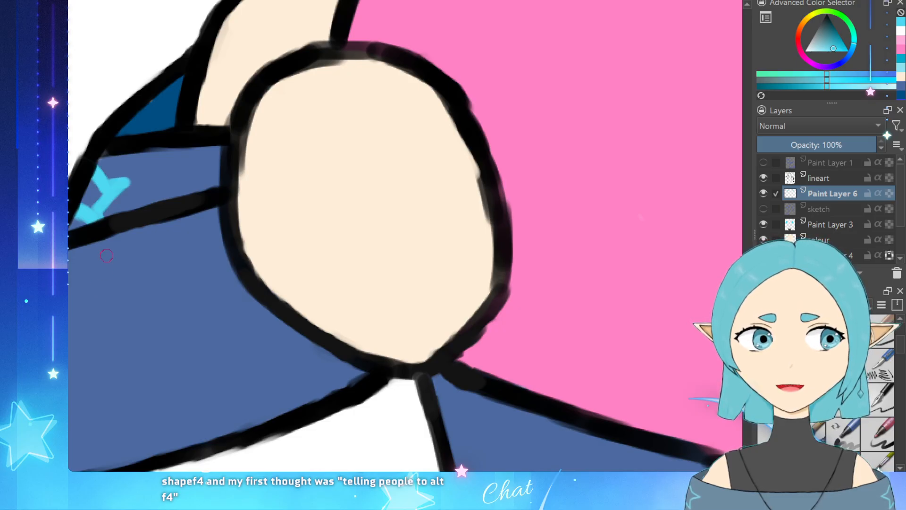
pyautogui.scroll(-5, 102, 255)
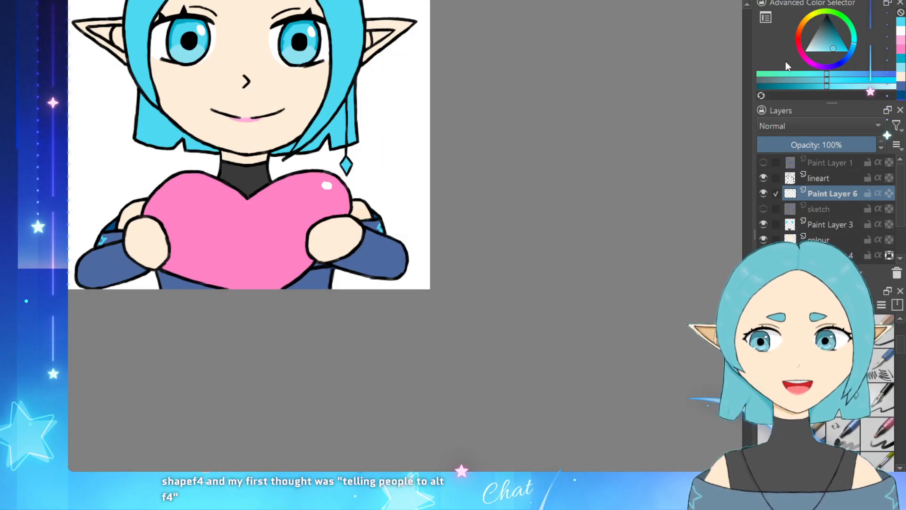
# Step: Set the painting colour to black and draw a short inner line across the upper fold of each sleeve, beside the cyan trim
pyautogui.press('d')
pyautogui.scroll(5, 259, 274)
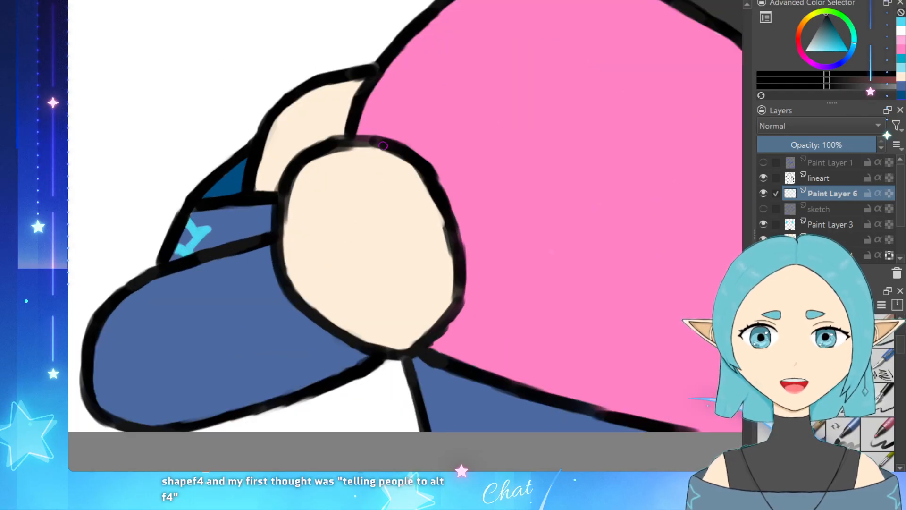
pyautogui.moveTo(257, 213)
pyautogui.mouseDown()
pyautogui.moveTo(251, 237)
pyautogui.moveTo(248, 206)
pyautogui.moveTo(244, 244)
pyautogui.mouseUp()
pyautogui.hotkey('ctrl', 'z')
pyautogui.scroll(-5, 245, 259)
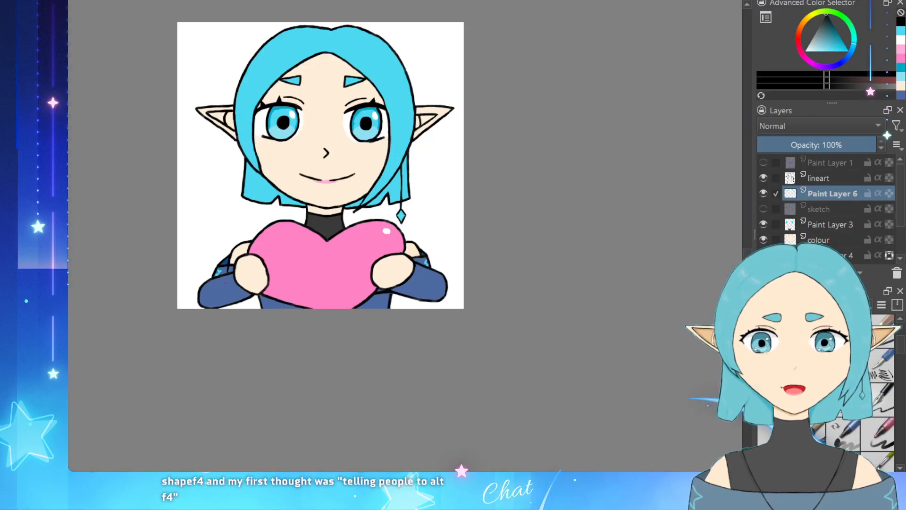
pyautogui.scroll(4, 410, 267)
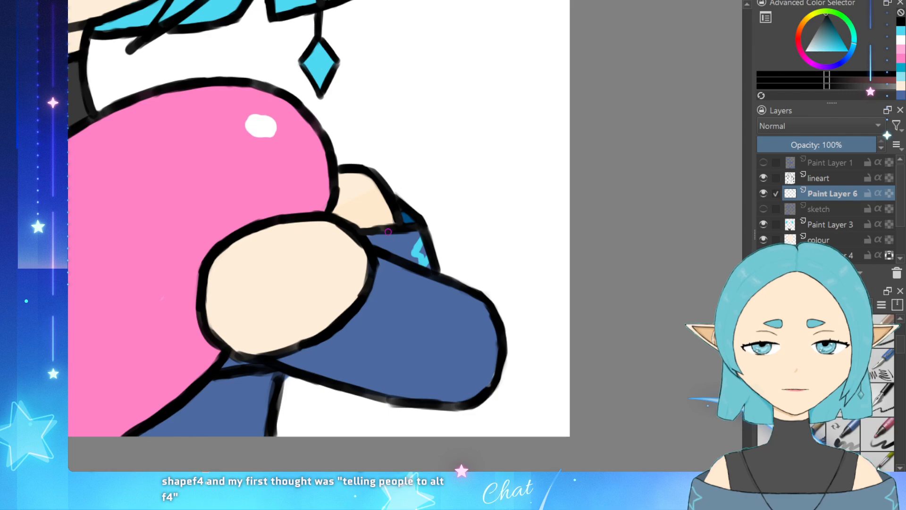
pyautogui.moveTo(387, 230); pyautogui.dragTo(395, 253)
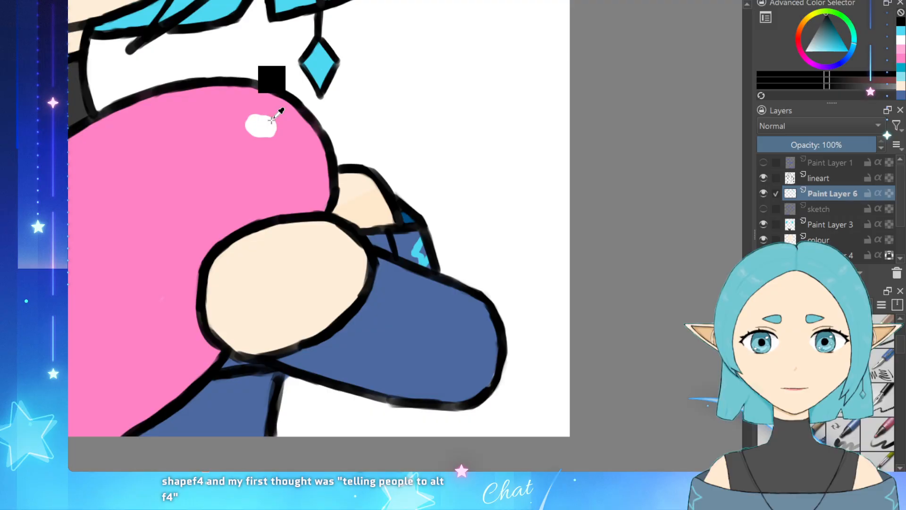
# Step: Switch to white and paint a second small oval highlight below the existing one on the heart's right lobe
pyautogui.press('x')
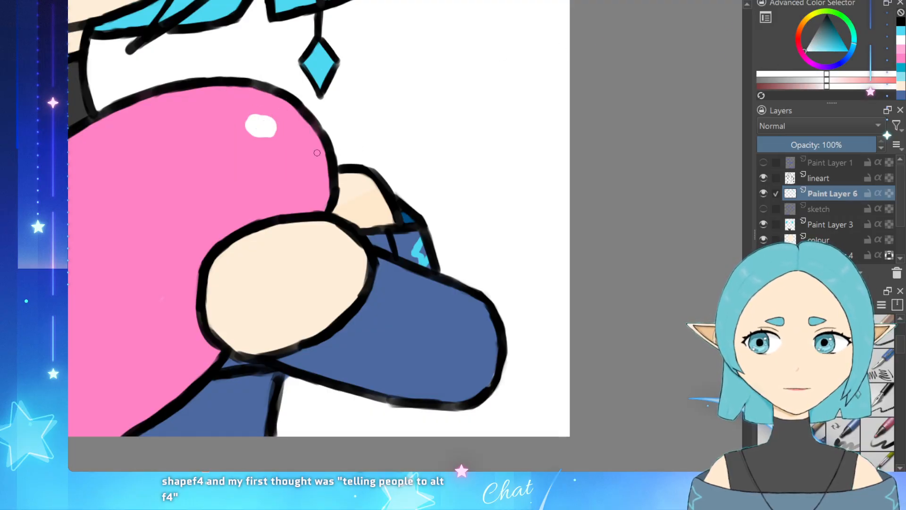
pyautogui.moveTo(285, 156)
pyautogui.mouseDown()
pyautogui.moveTo(282, 172)
pyautogui.moveTo(303, 169)
pyautogui.moveTo(295, 156)
pyautogui.mouseUp()
pyautogui.hotkey('ctrl', 'z')
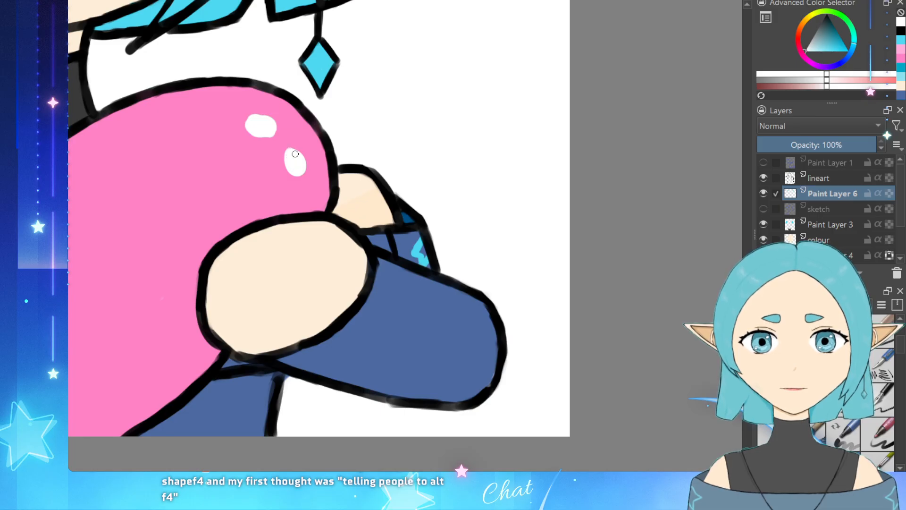
# Step: Examine the whole drawing at several magnifications, checking the face, the heart highlights and the trim on both sleeves
pyautogui.scroll(-6, 312, 167)
pyautogui.scroll(2, 255, 147)
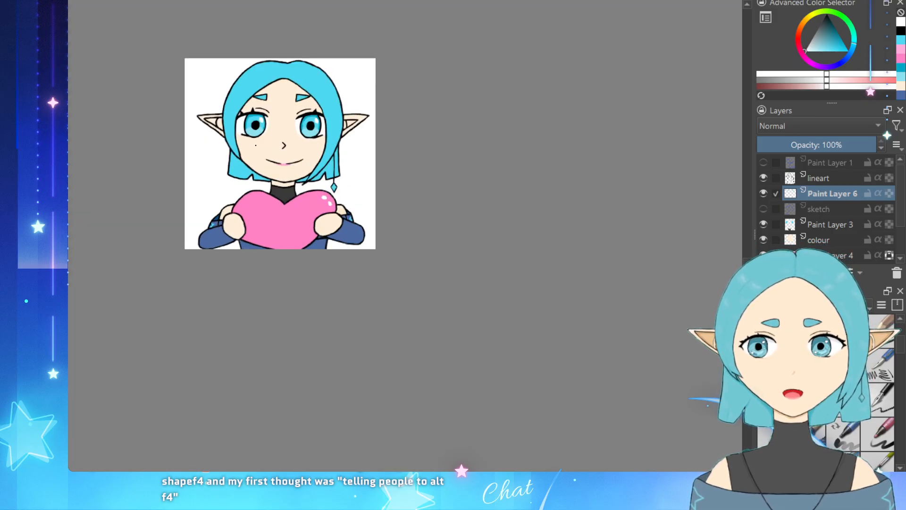
pyautogui.scroll(-2, 281, 169)
pyautogui.scroll(4, 265, 227)
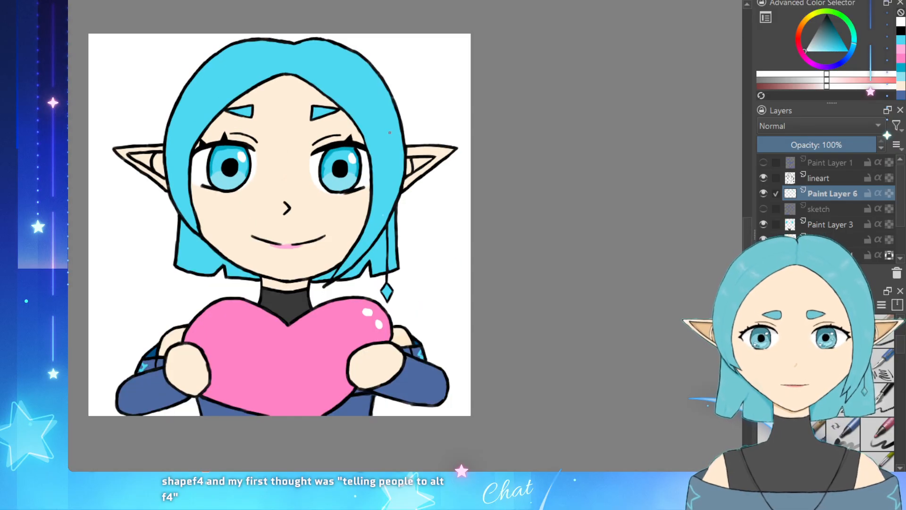
pyautogui.scroll(-1, 252, 286)
pyautogui.scroll(2, 82, 368)
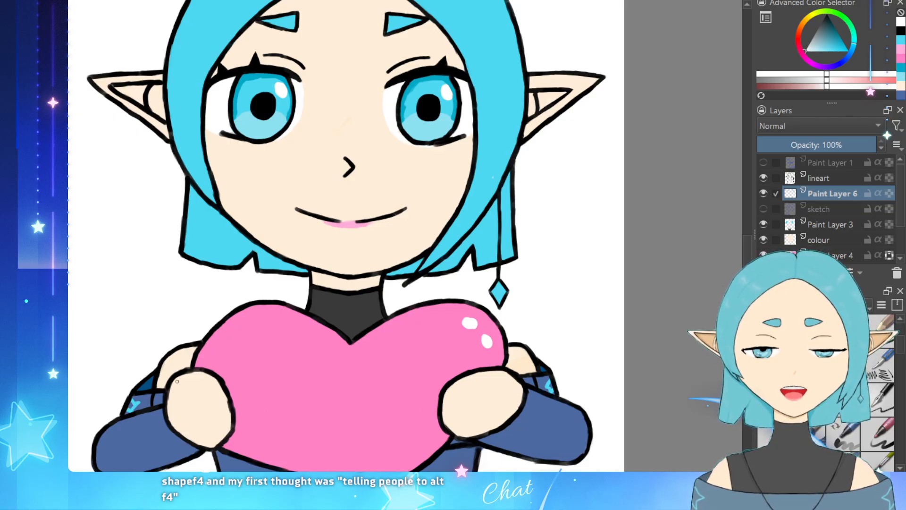
pyautogui.scroll(-4, 177, 381)
pyautogui.scroll(1, 383, 358)
pyautogui.scroll(-1, 382, 358)
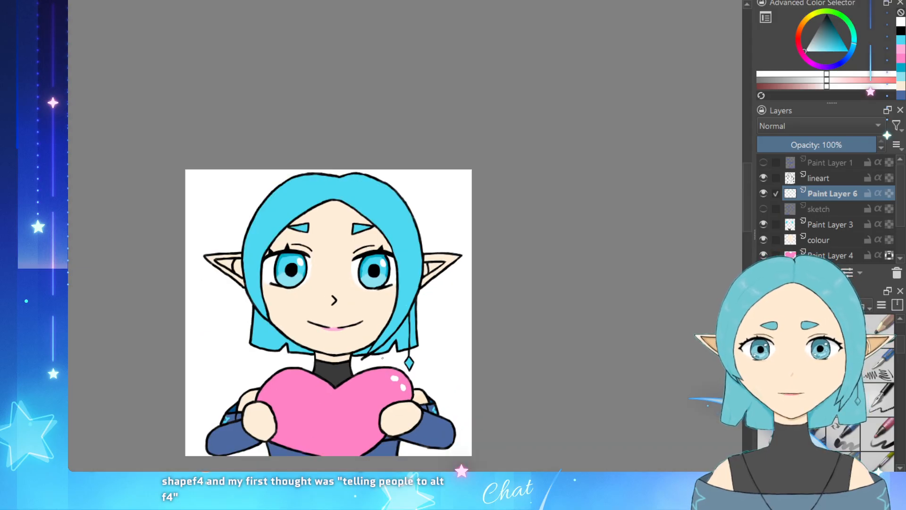
pyautogui.scroll(-3, 382, 358)
pyautogui.scroll(3, 387, 355)
pyautogui.scroll(-1, 394, 353)
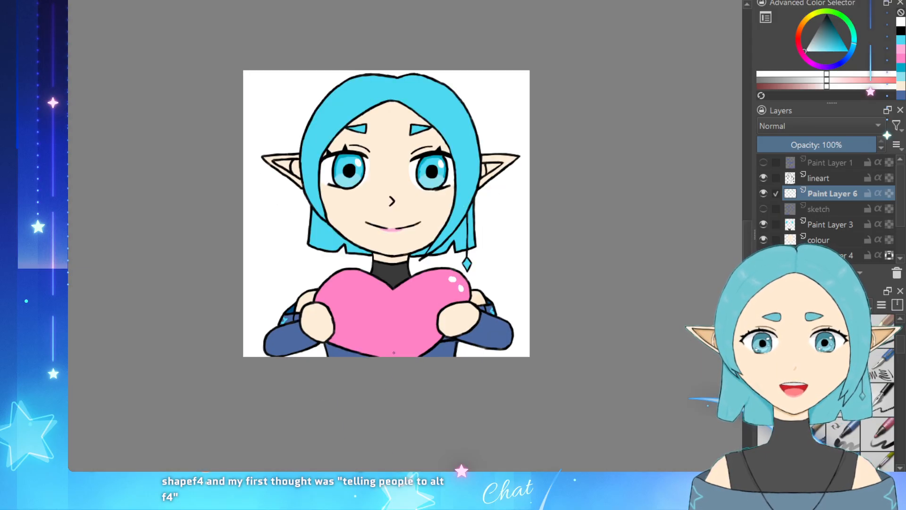
pyautogui.scroll(1, 525, 307)
pyautogui.scroll(1, 126, 252)
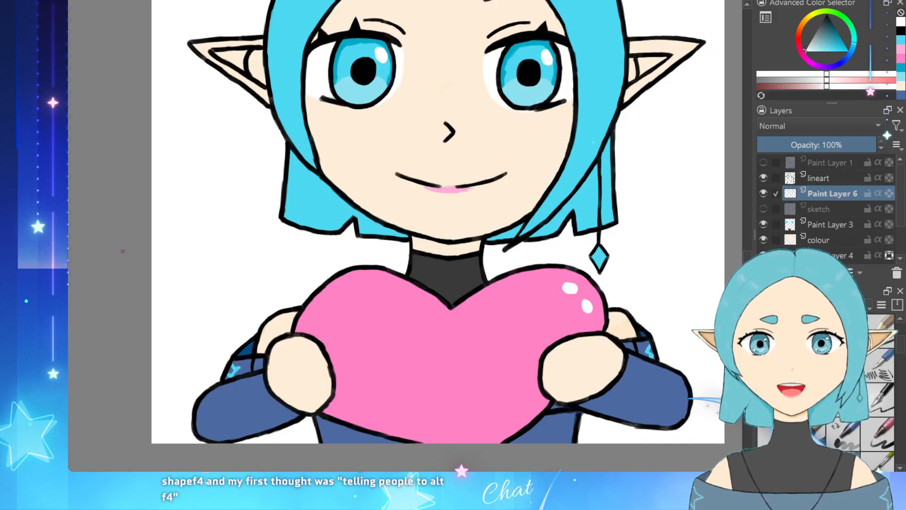
pyautogui.scroll(-2, 125, 206)
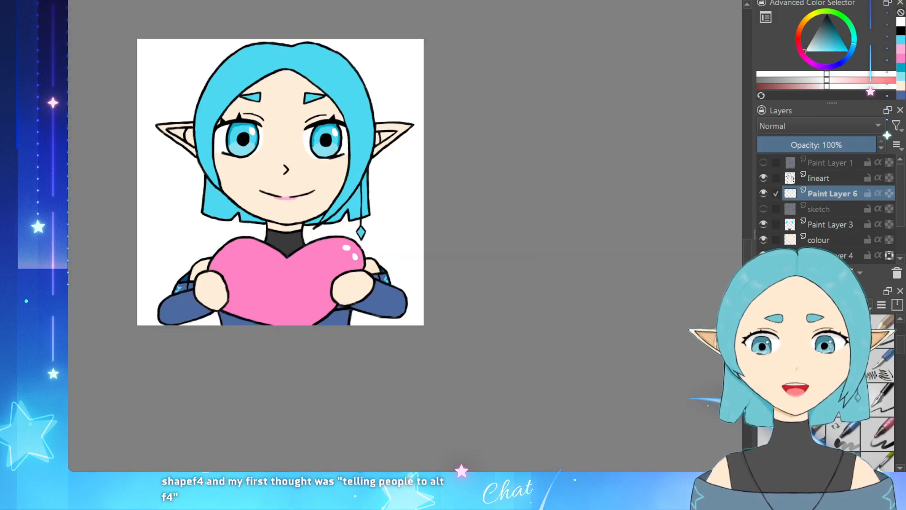
pyautogui.scroll(1, 352, 223)
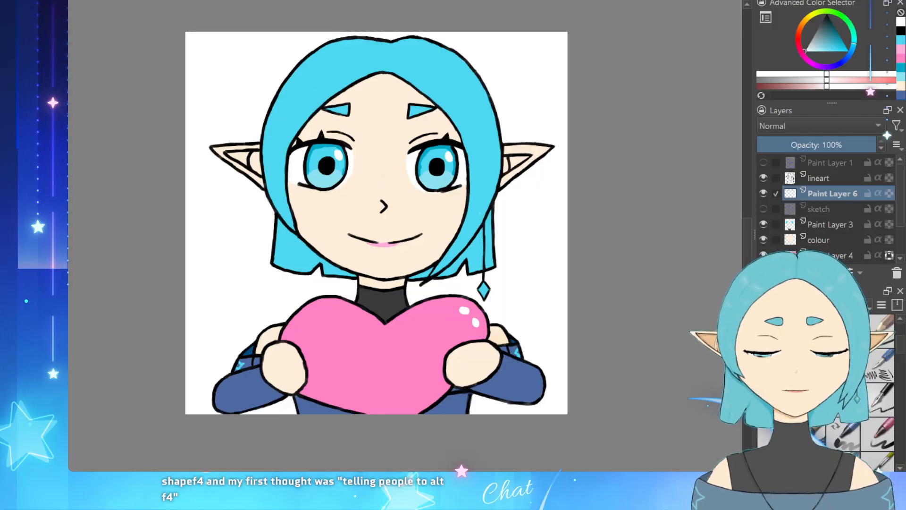